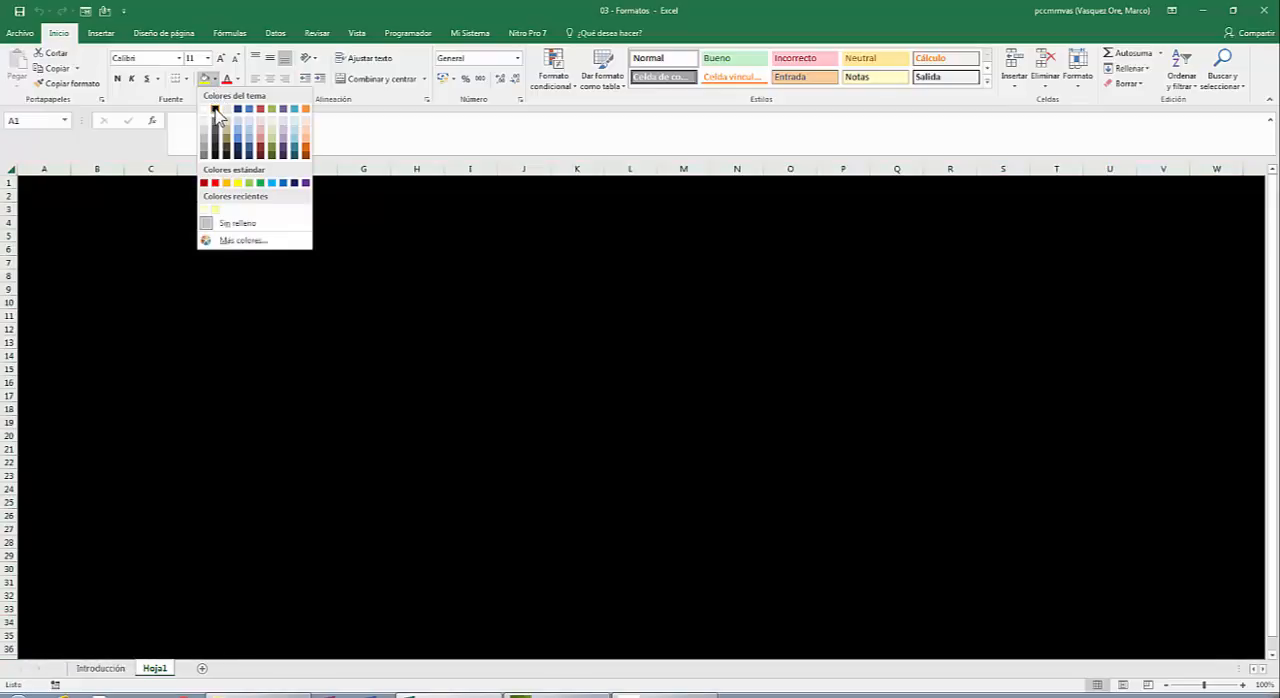
Fill the whole worksheet Hoja1 with black and set its font colour to Canela, Fondo 2.
left_click(215, 110)
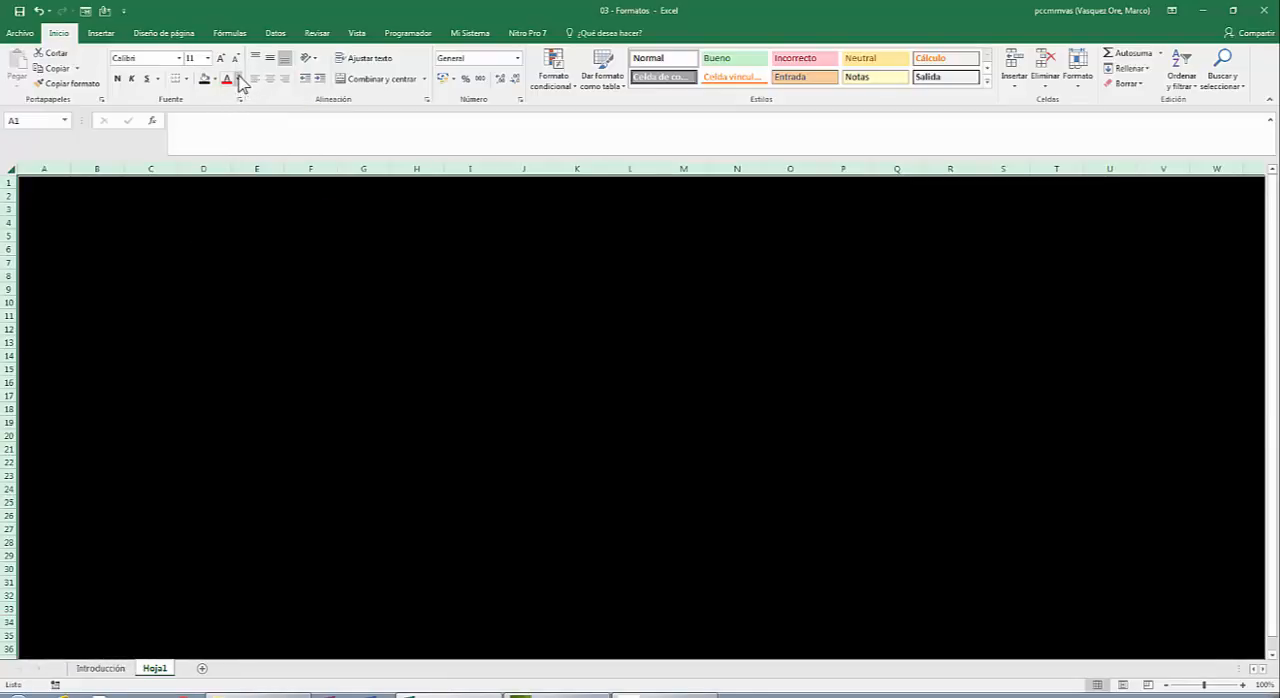
left_click(239, 80)
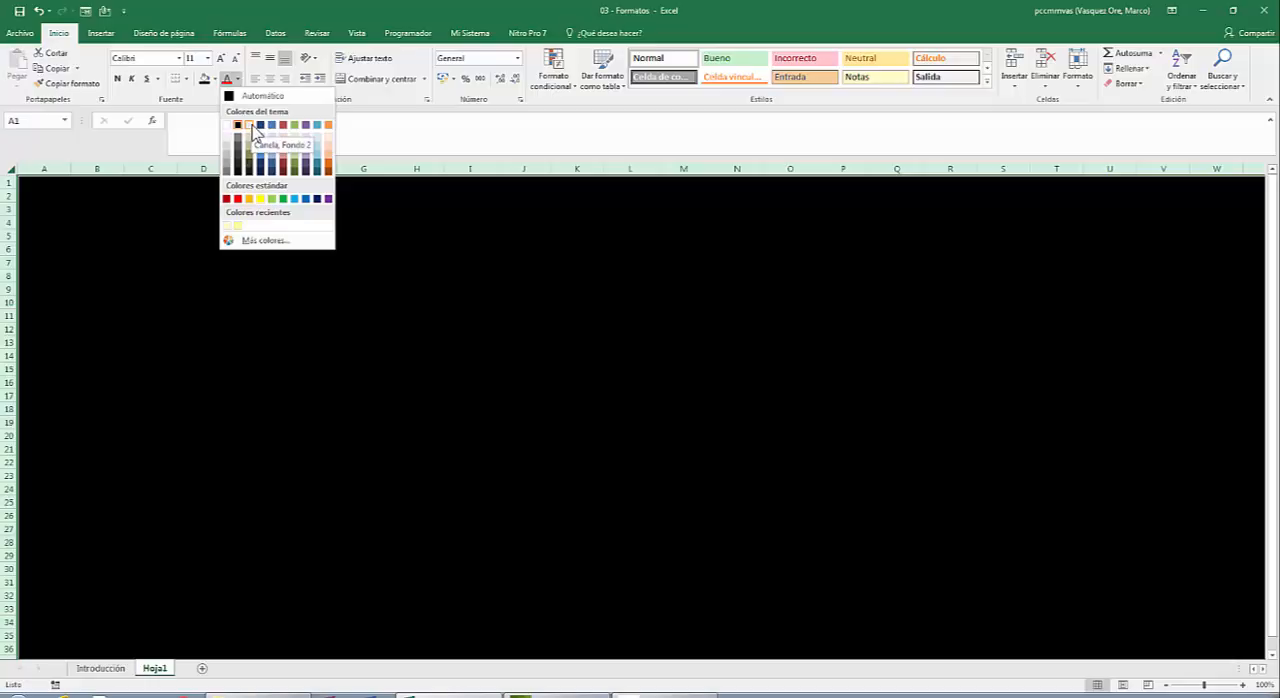
left_click(252, 126)
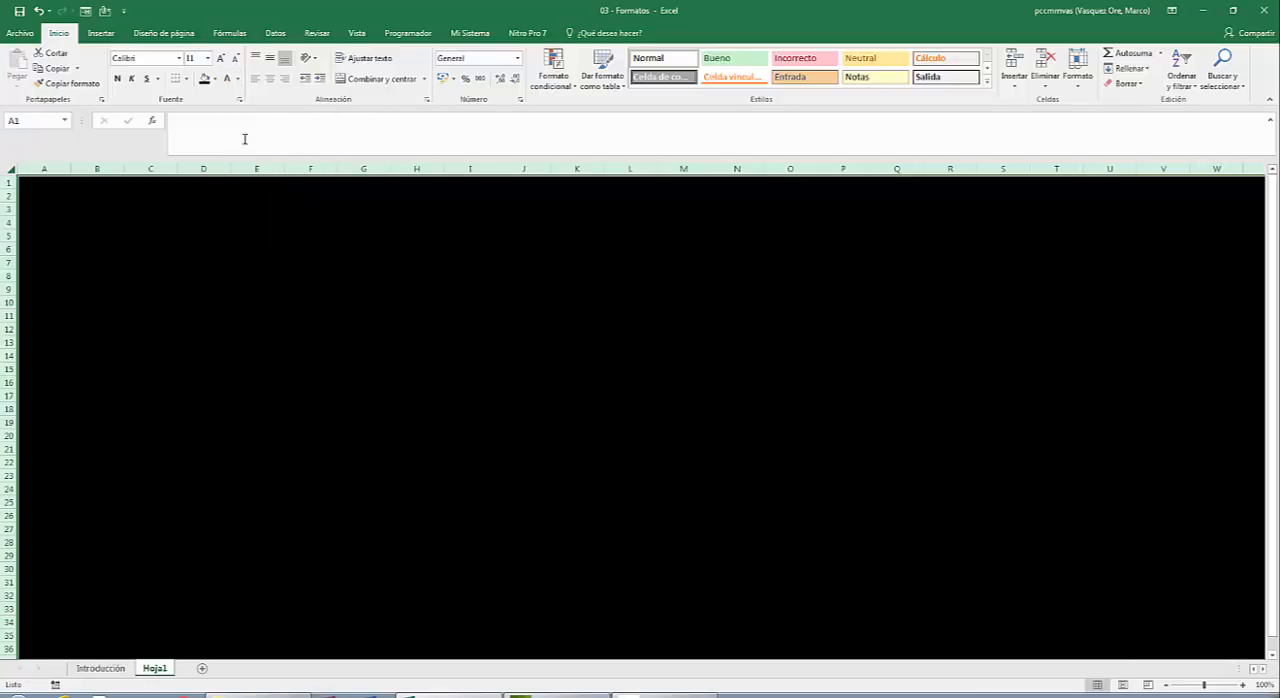
left_click(330, 290)
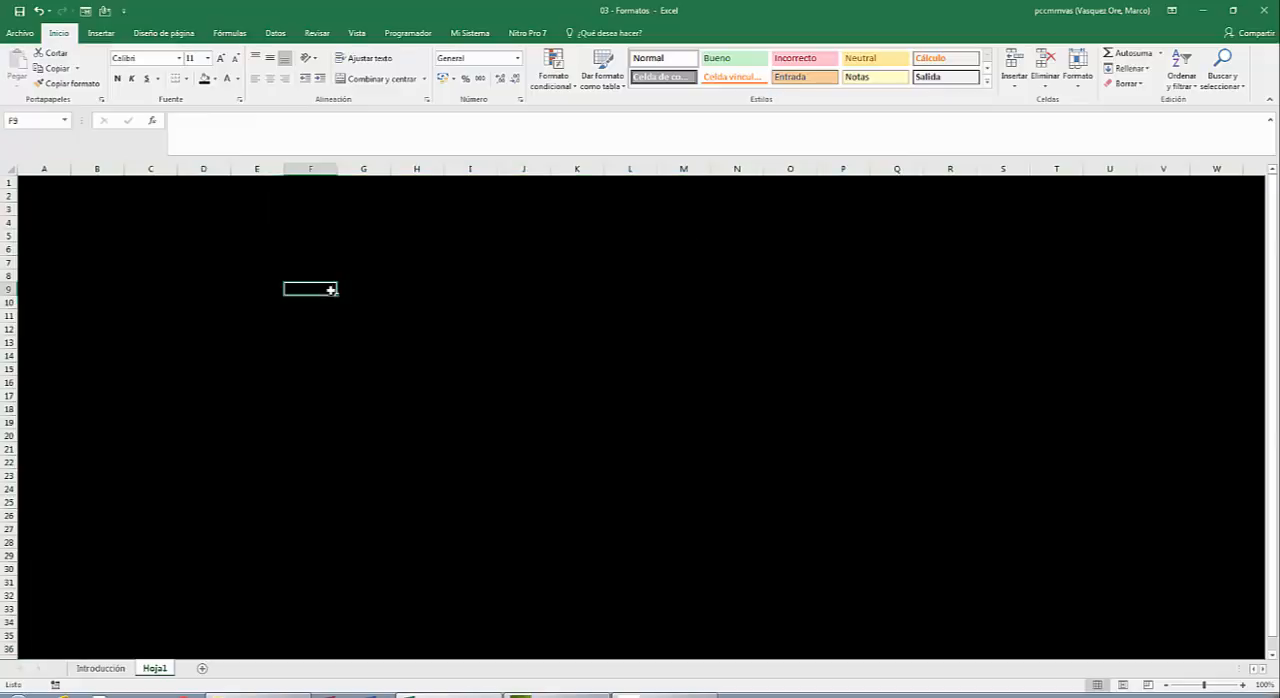
left_click(200, 218)
left_click(94, 215)
left_click(149, 354)
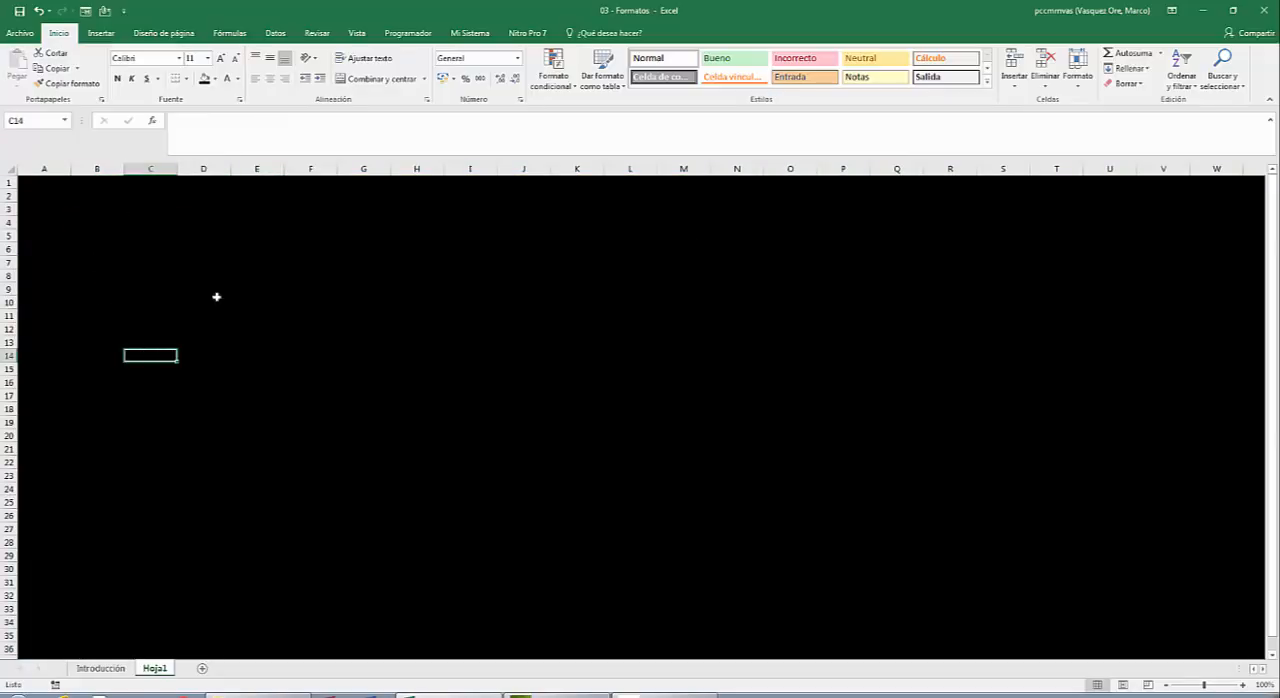
left_click(259, 279)
left_click(330, 272)
left_click(409, 284)
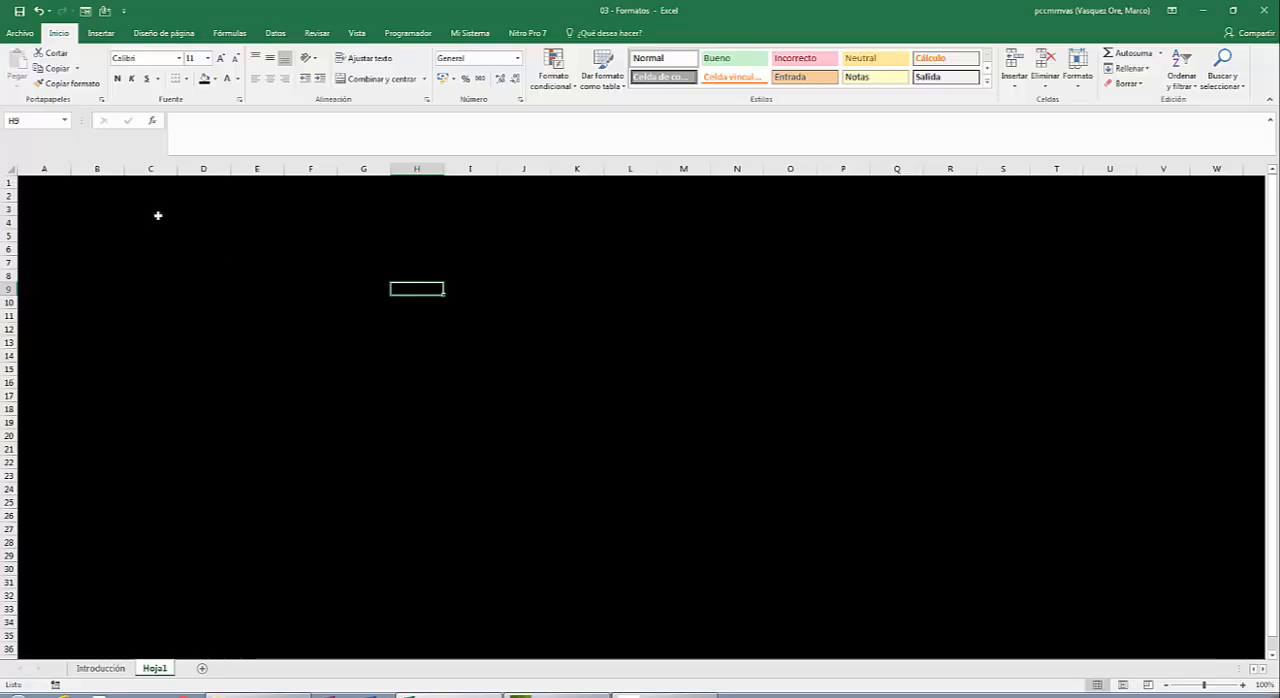
Enter the heading "Negrita" in cell B3.
left_click(95, 212)
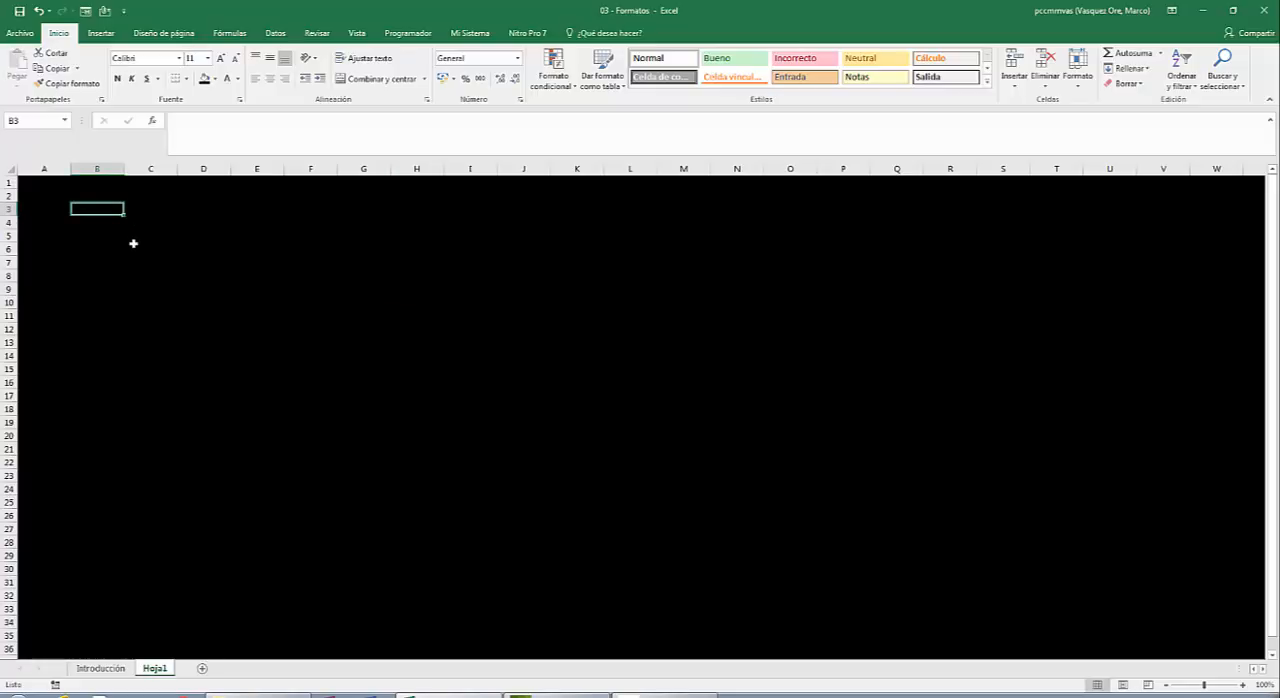
scroll(133, 243, "up", 3)
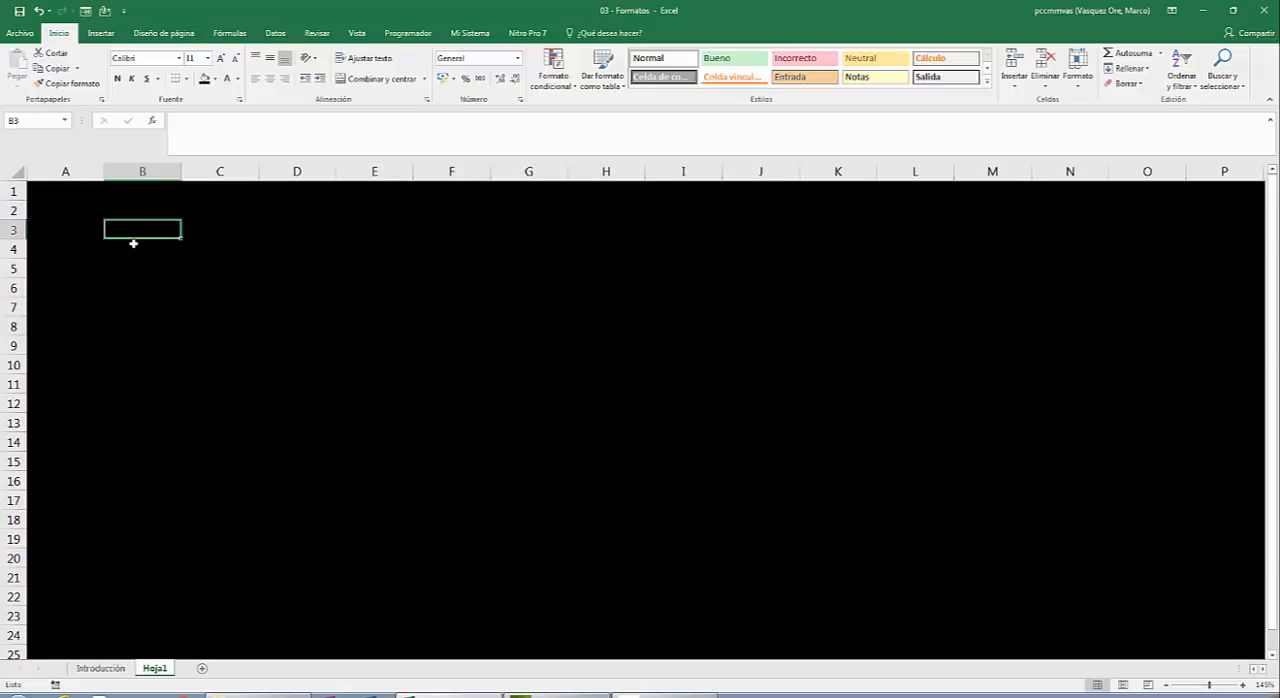
type("Neg")
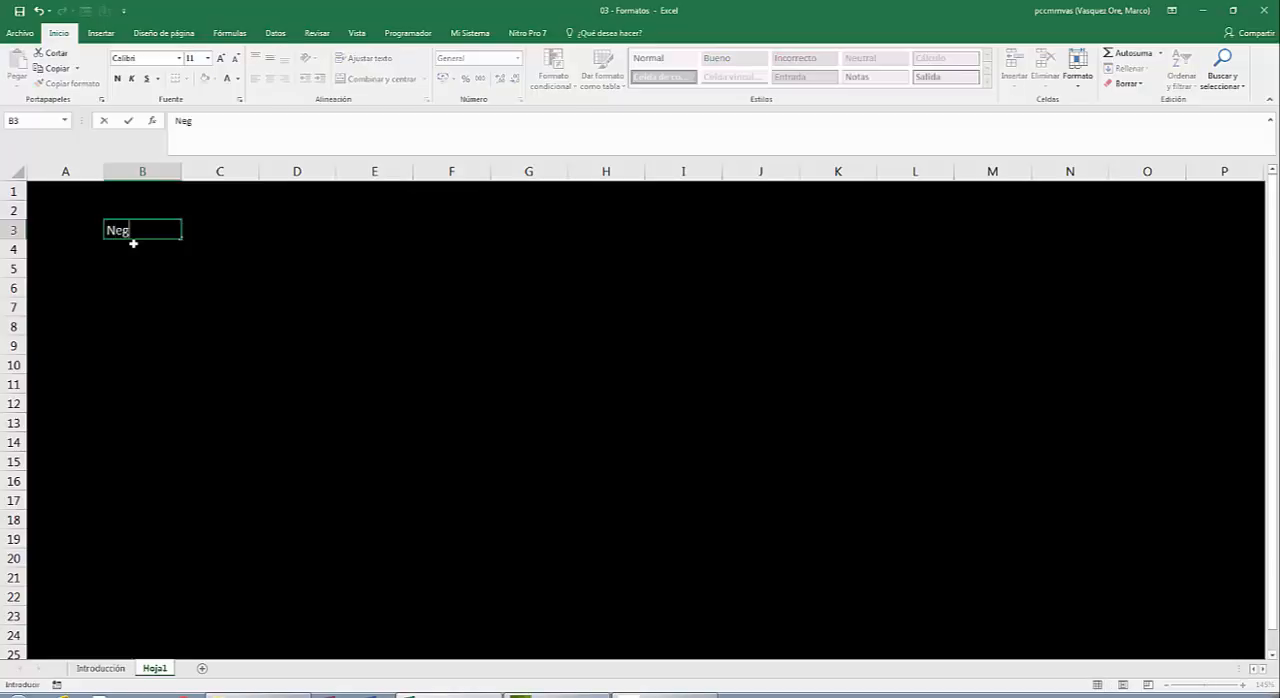
type("rita")
key("Return")
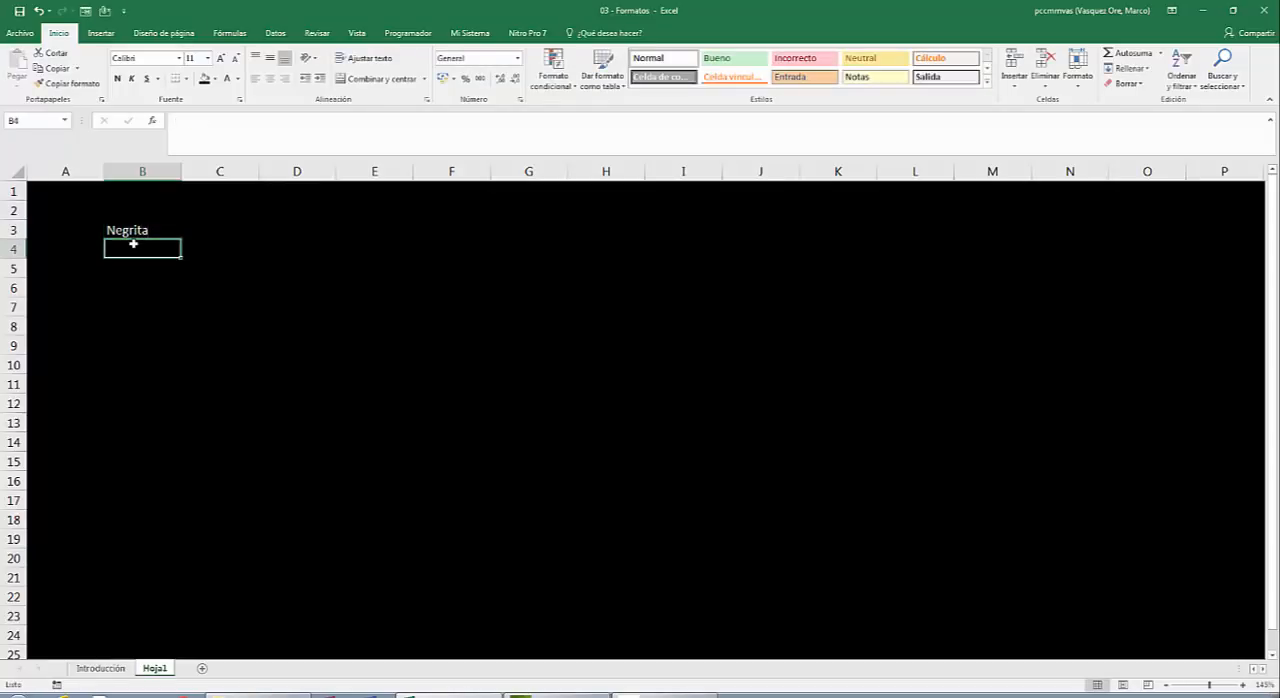
Enter "Lunes" in B4 and fill the weekday series down to "Domingo" in B10.
type("Lunes")
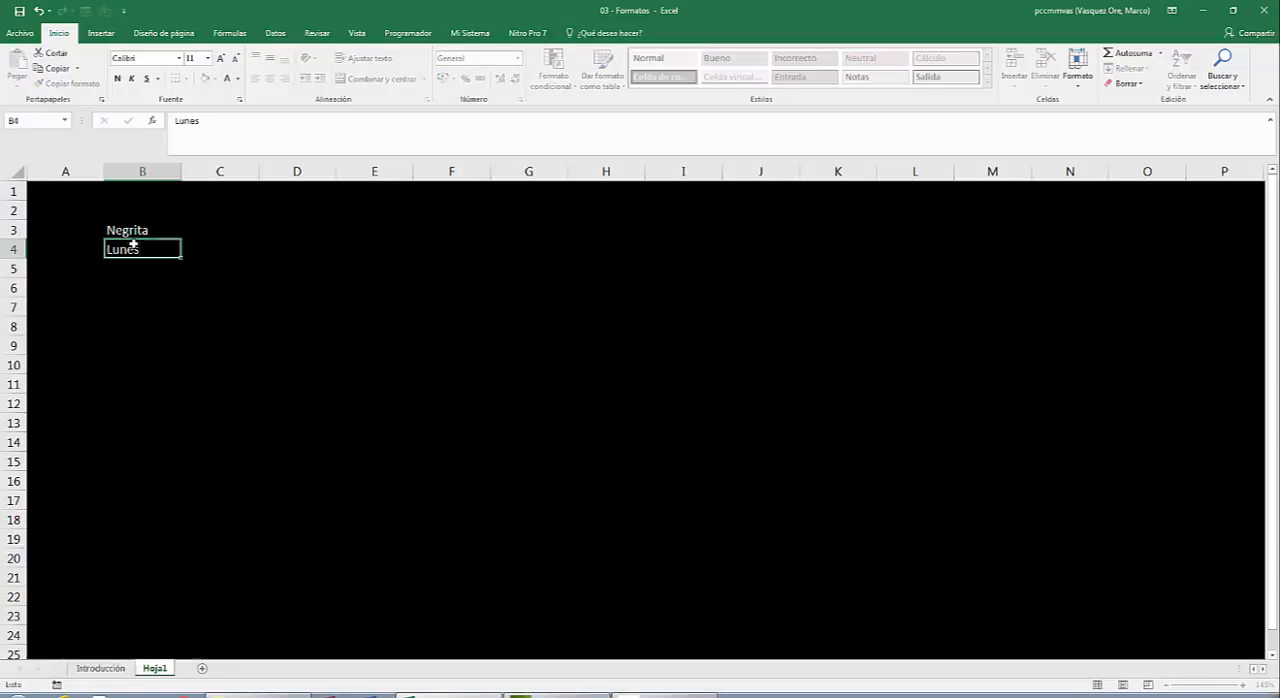
key("Return")
left_click(137, 250)
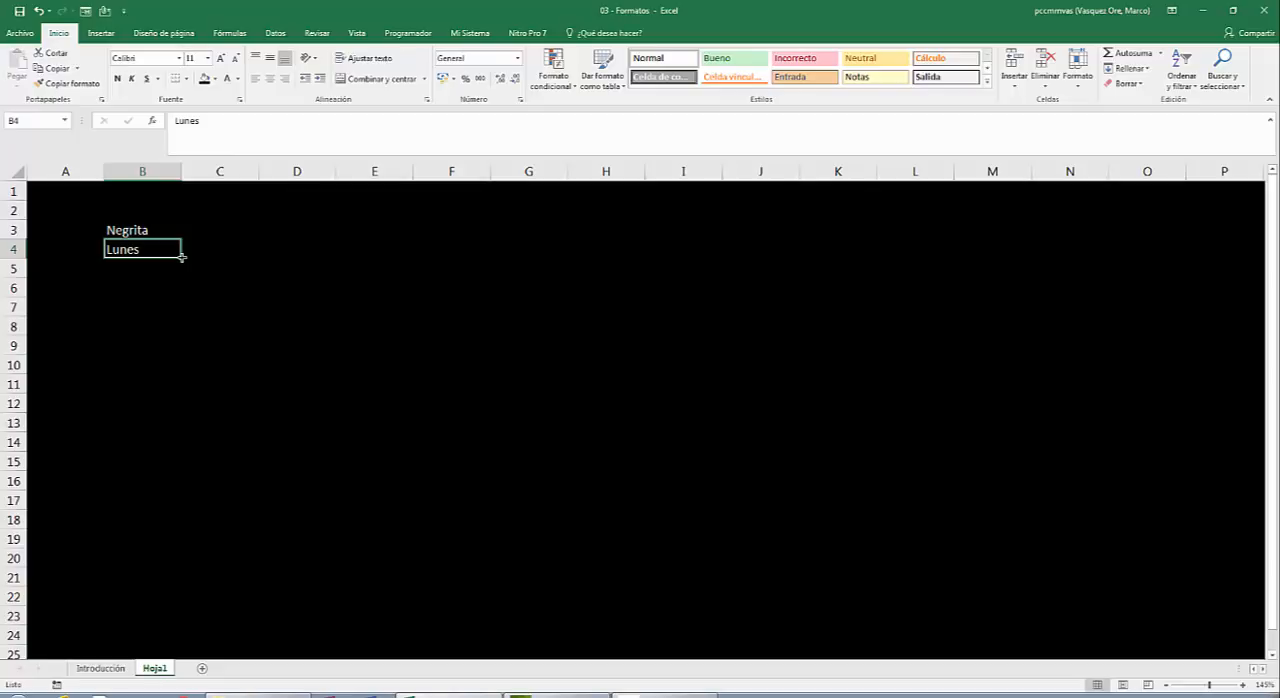
left_click_drag(182, 257, 166, 368)
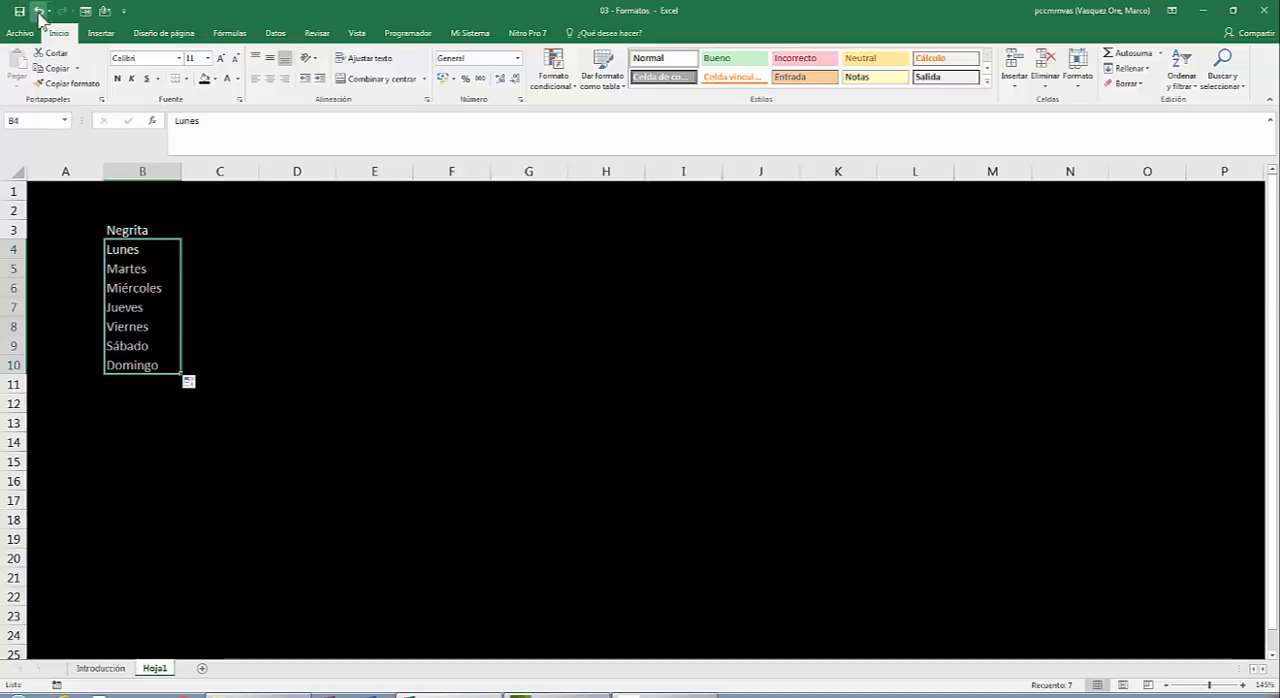
Make the weekday names in B4:B10 bold.
left_click(118, 79)
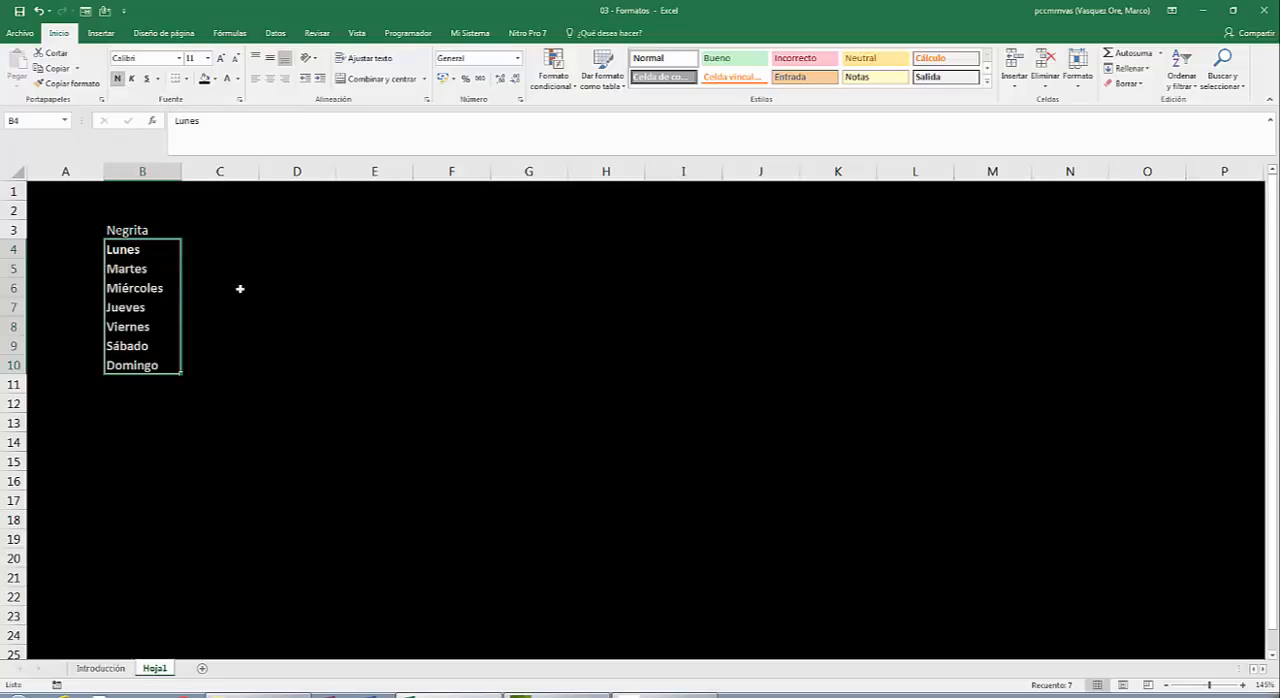
left_click(160, 230)
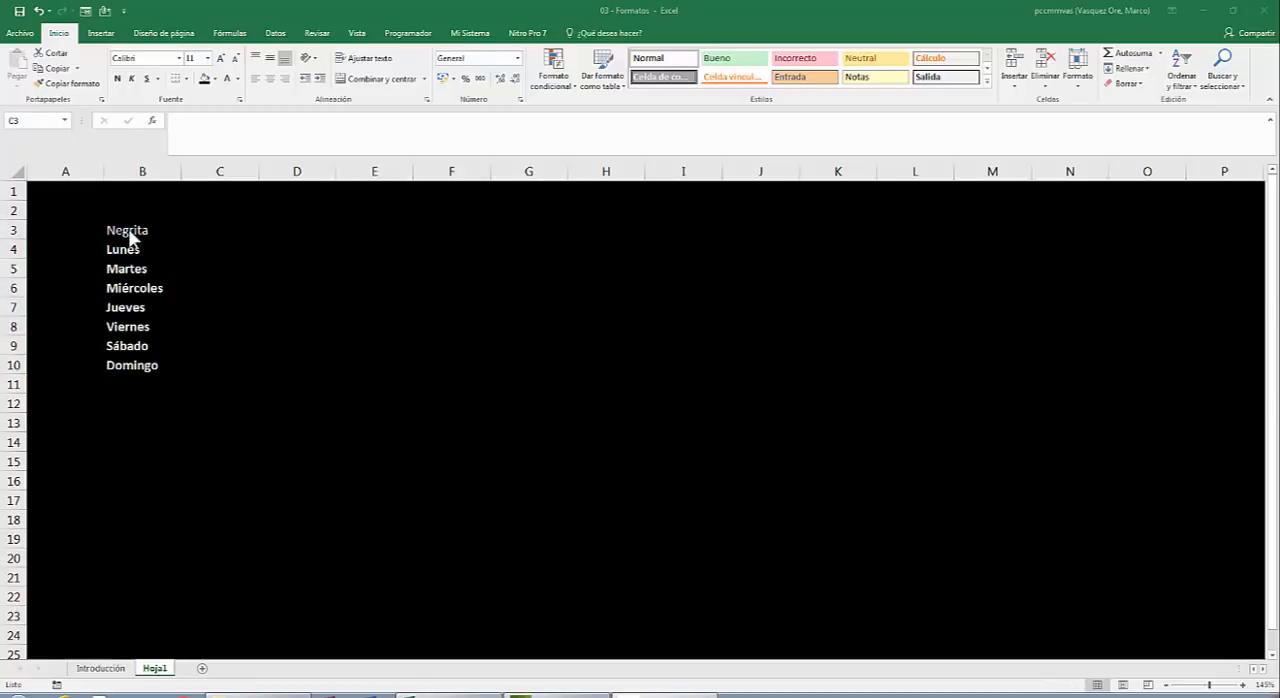
left_click(129, 229)
left_click(130, 229)
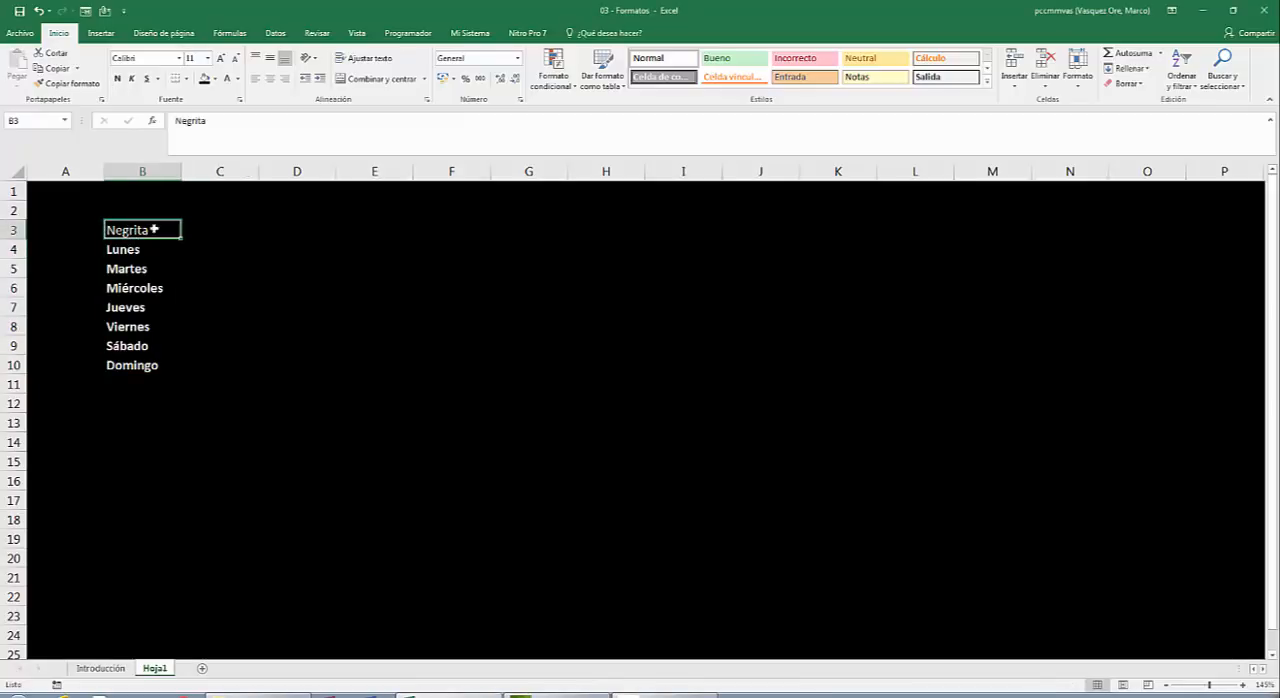
Enter the heading "Cursiva" in cell C3.
left_click(205, 230)
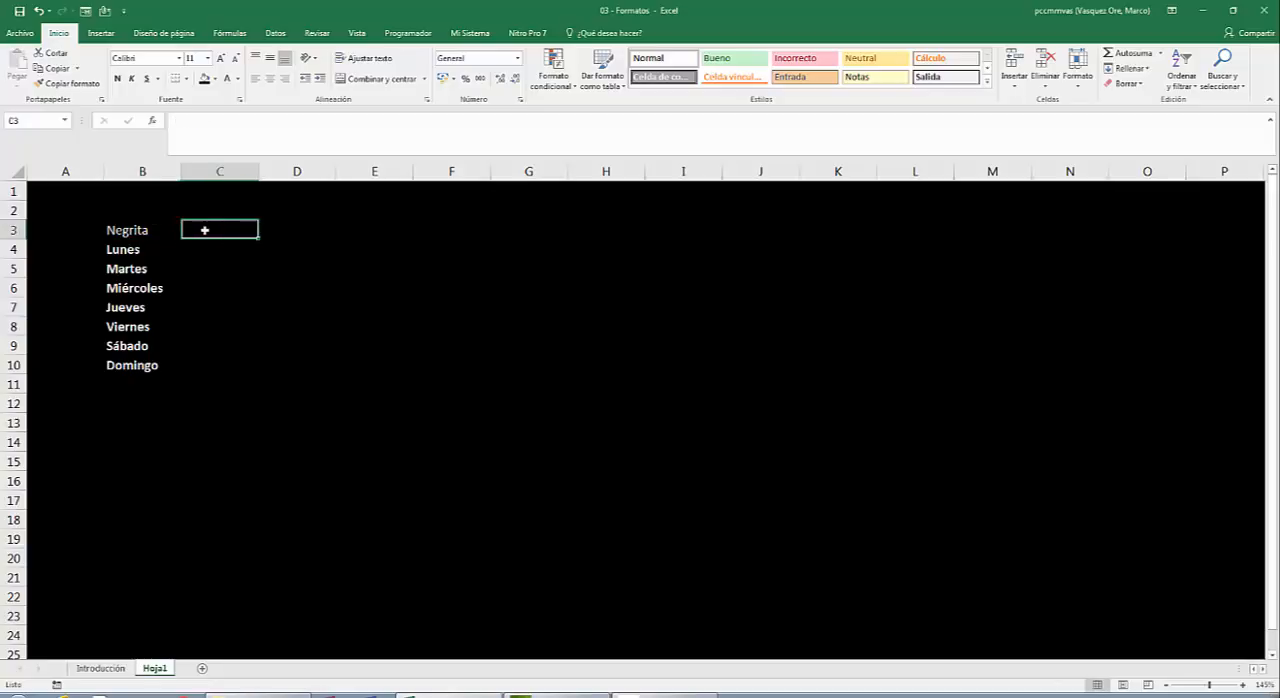
type("Cu")
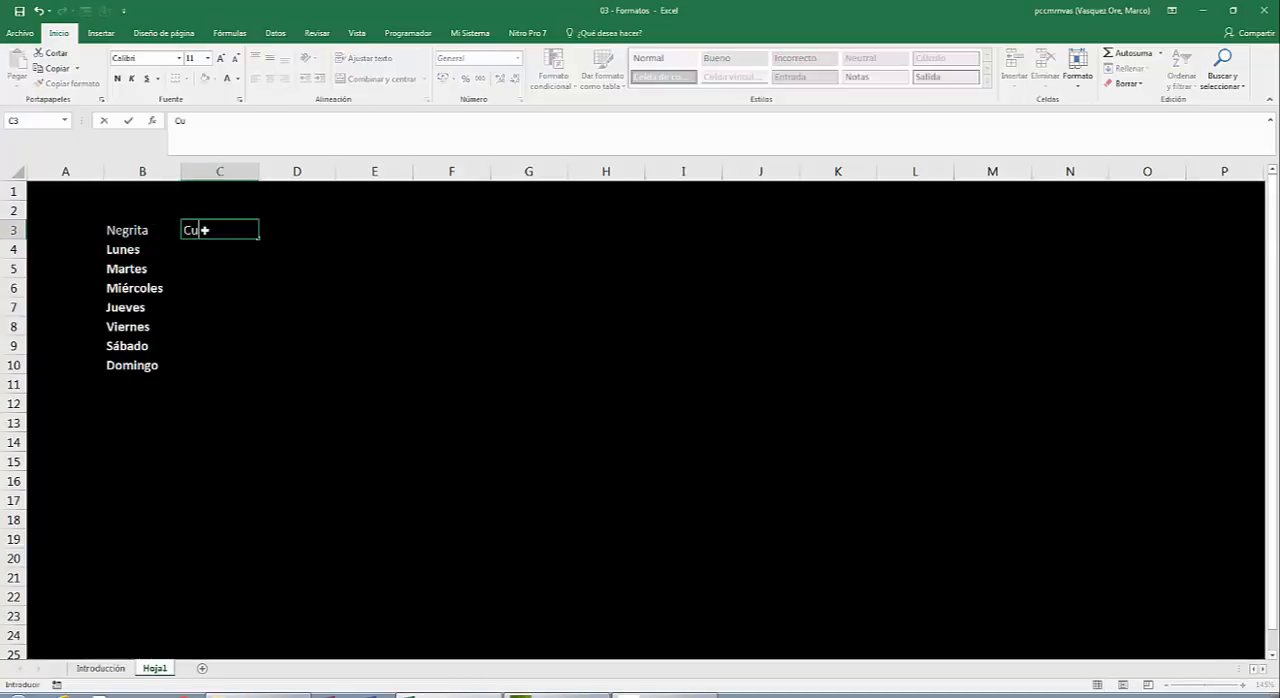
type("rsiva")
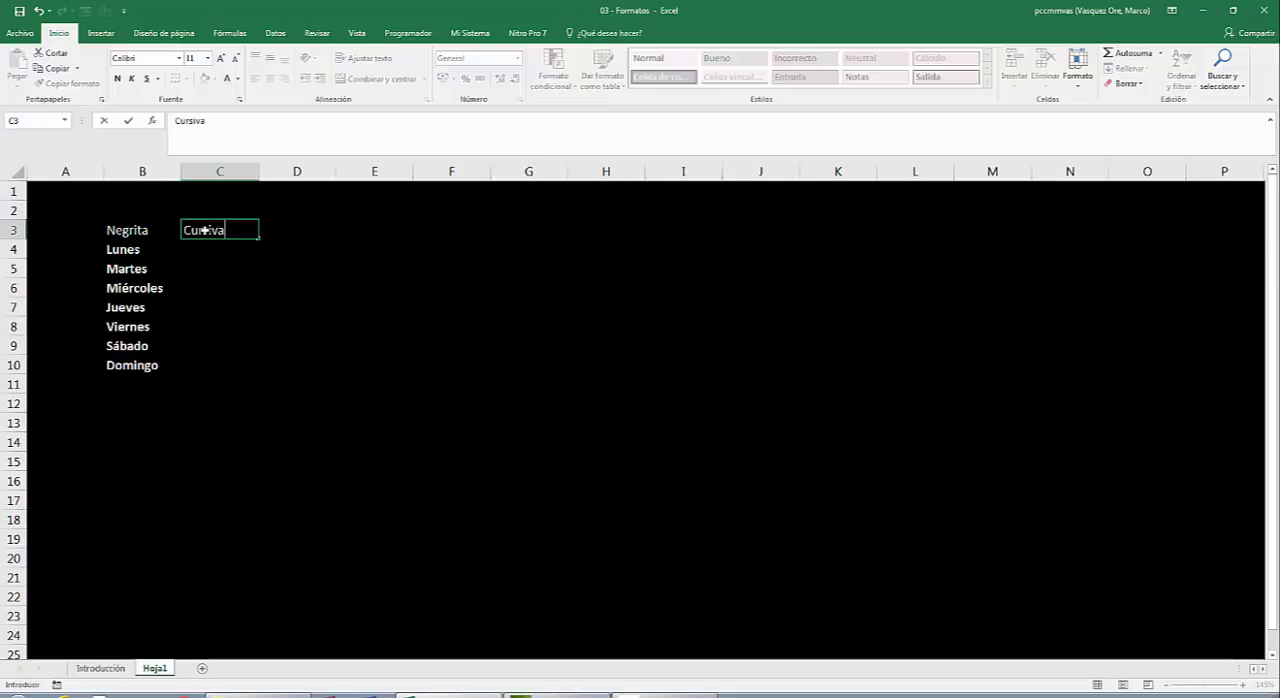
key("Return")
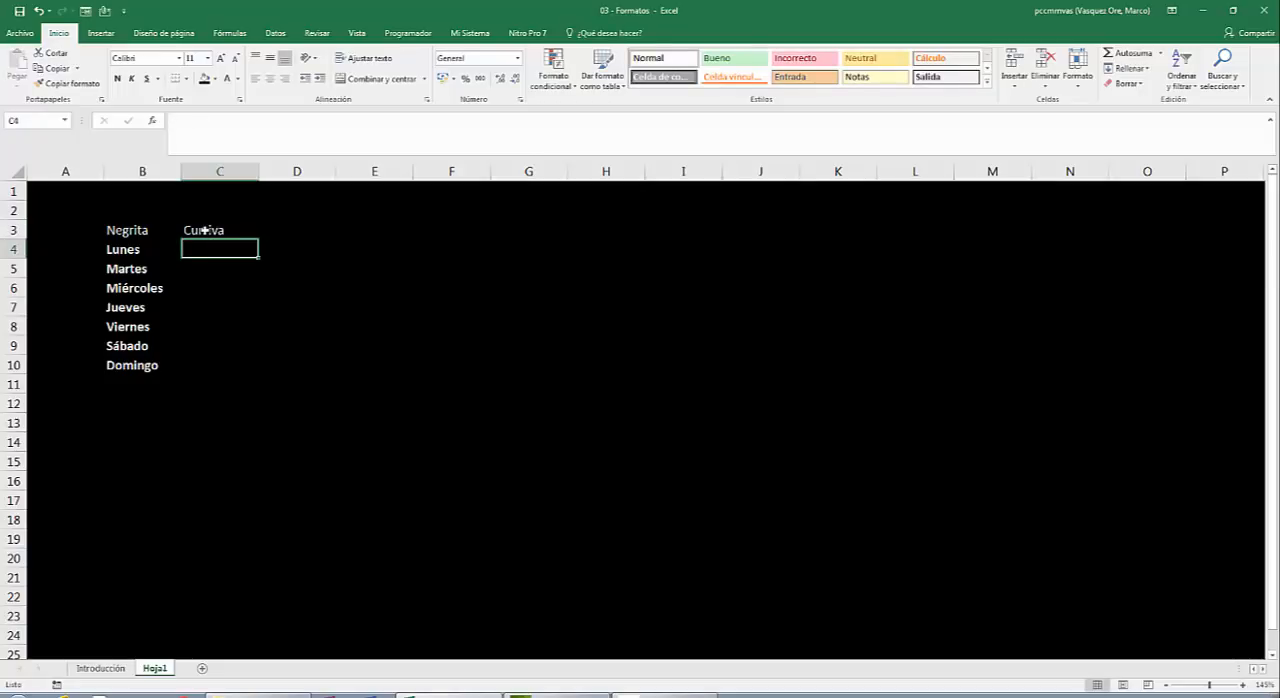
Enter "Lunes" in C4, fill the weekdays down to C10 and make the range italic.
type("Lunes")
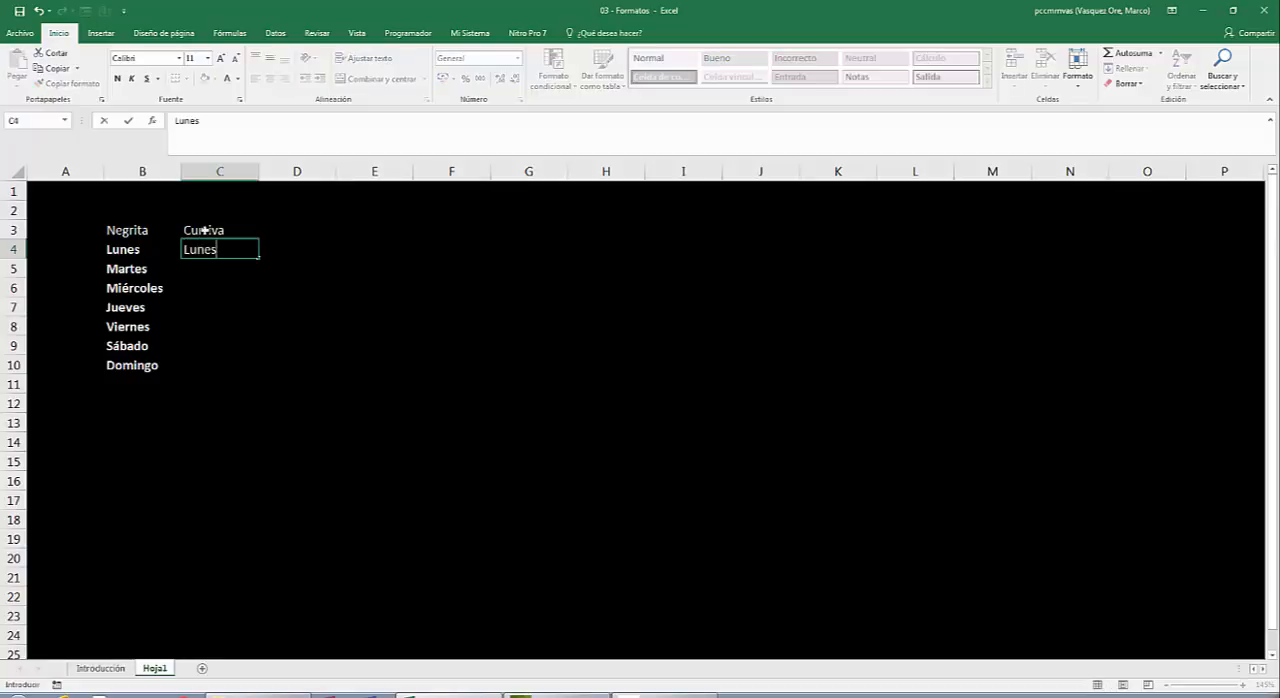
key("Return")
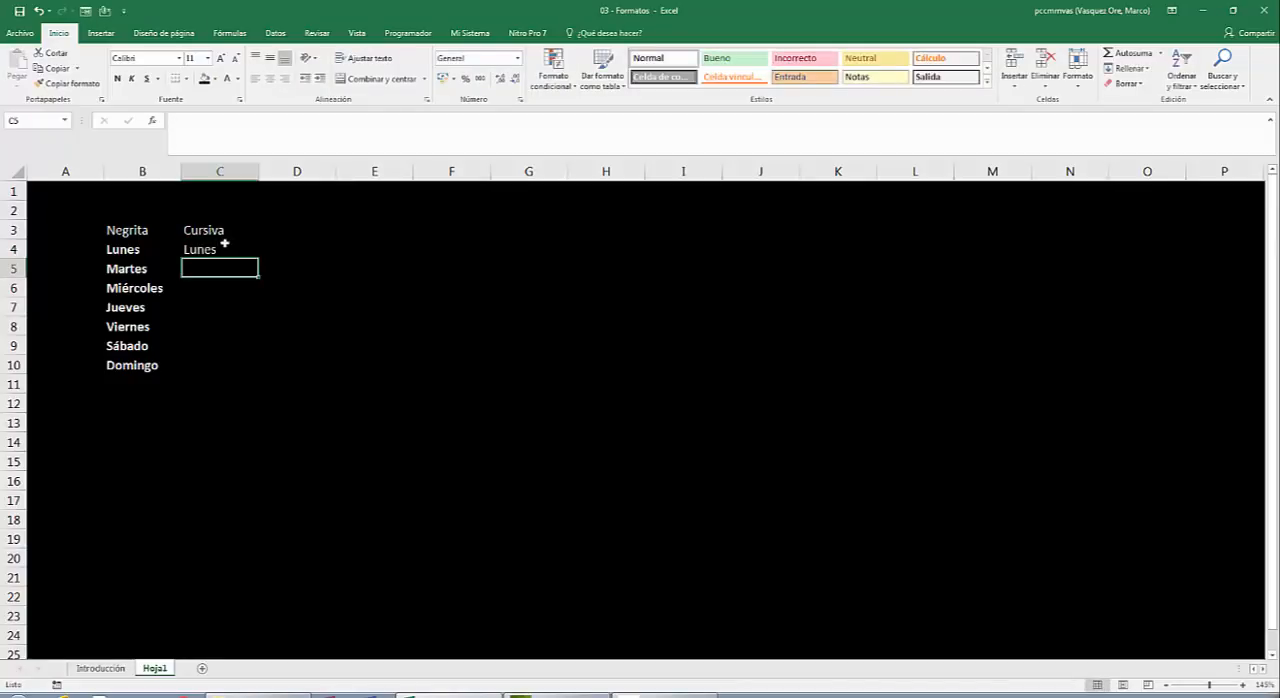
left_click(218, 251)
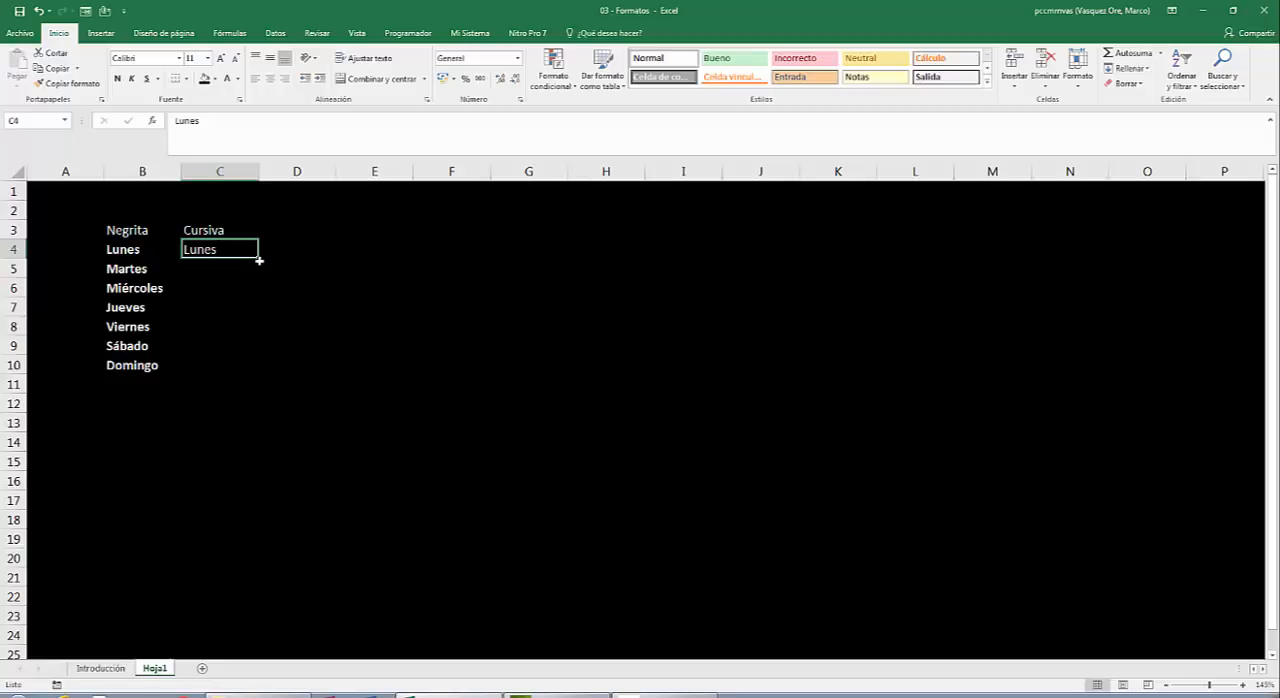
left_click_drag(258, 259, 258, 374)
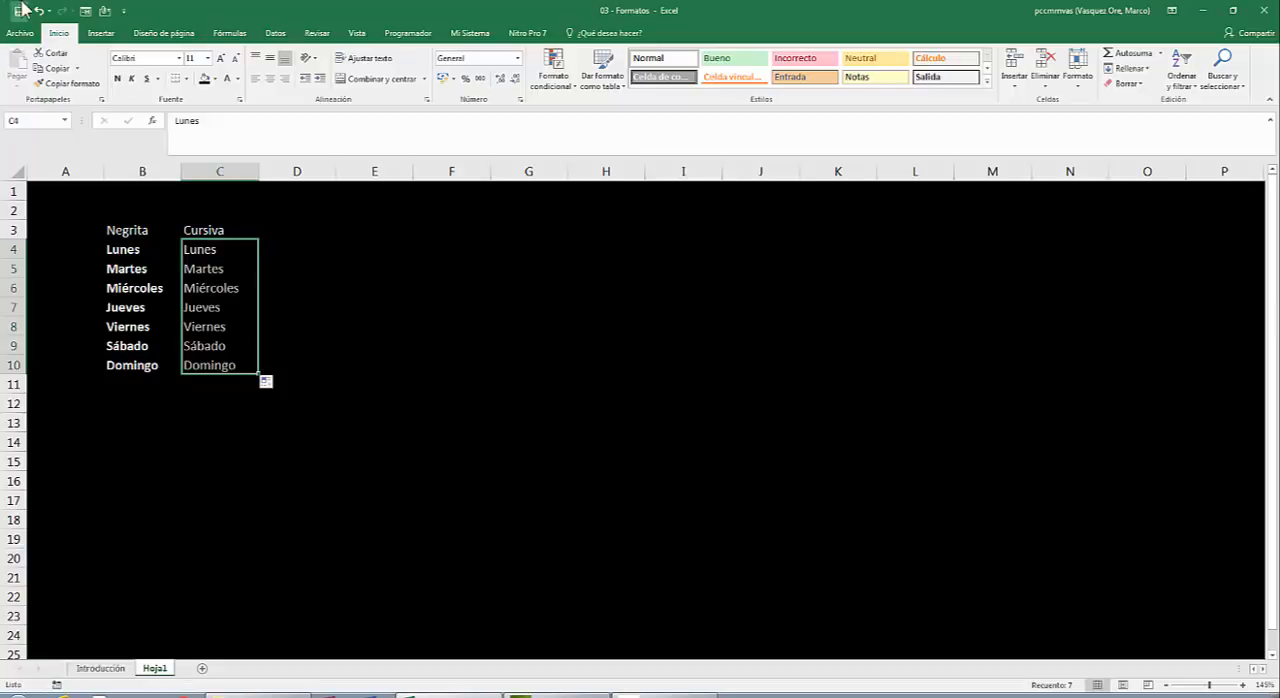
left_click(131, 80)
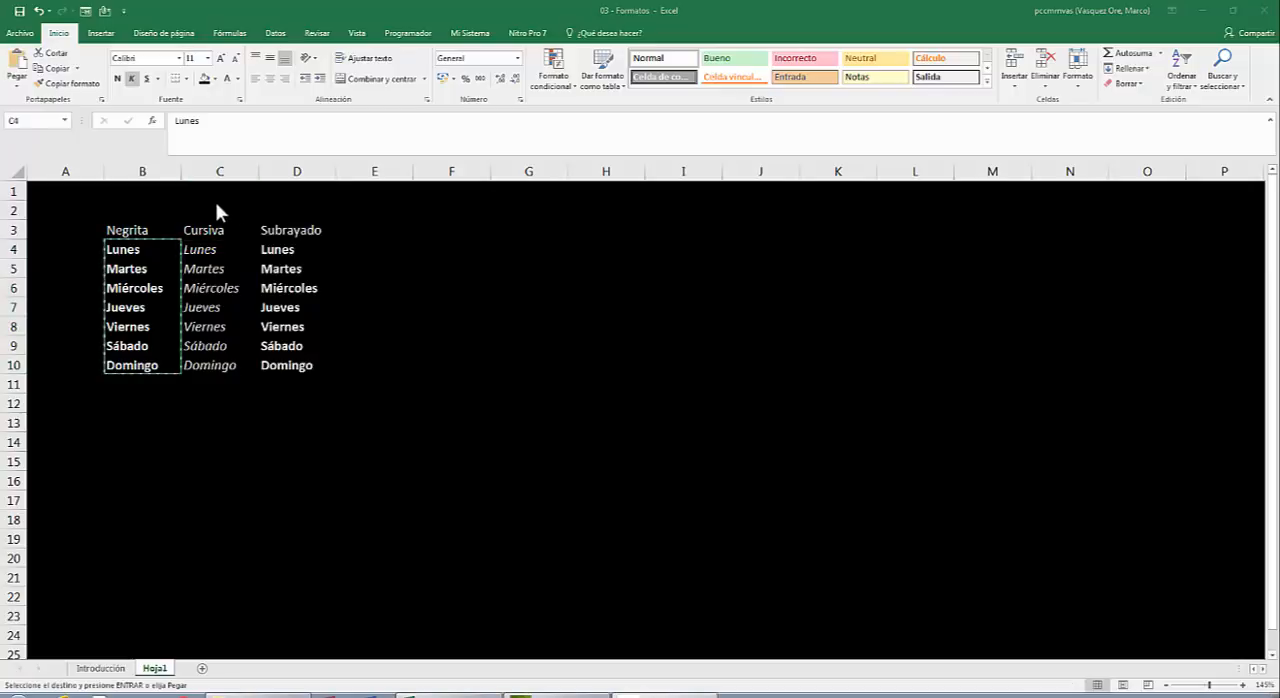
Underline the weekday names in D4:D10 under the heading "Subrayado".
left_click(285, 249)
left_click_drag(286, 251, 292, 358)
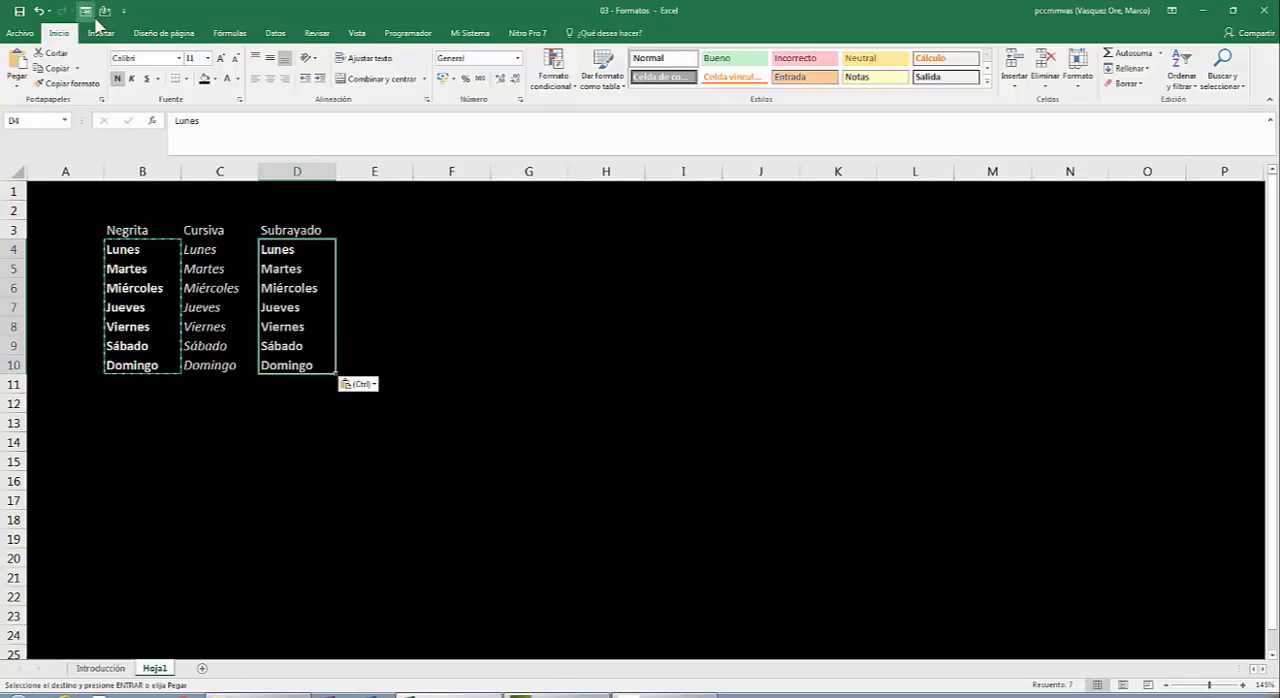
left_click(150, 82)
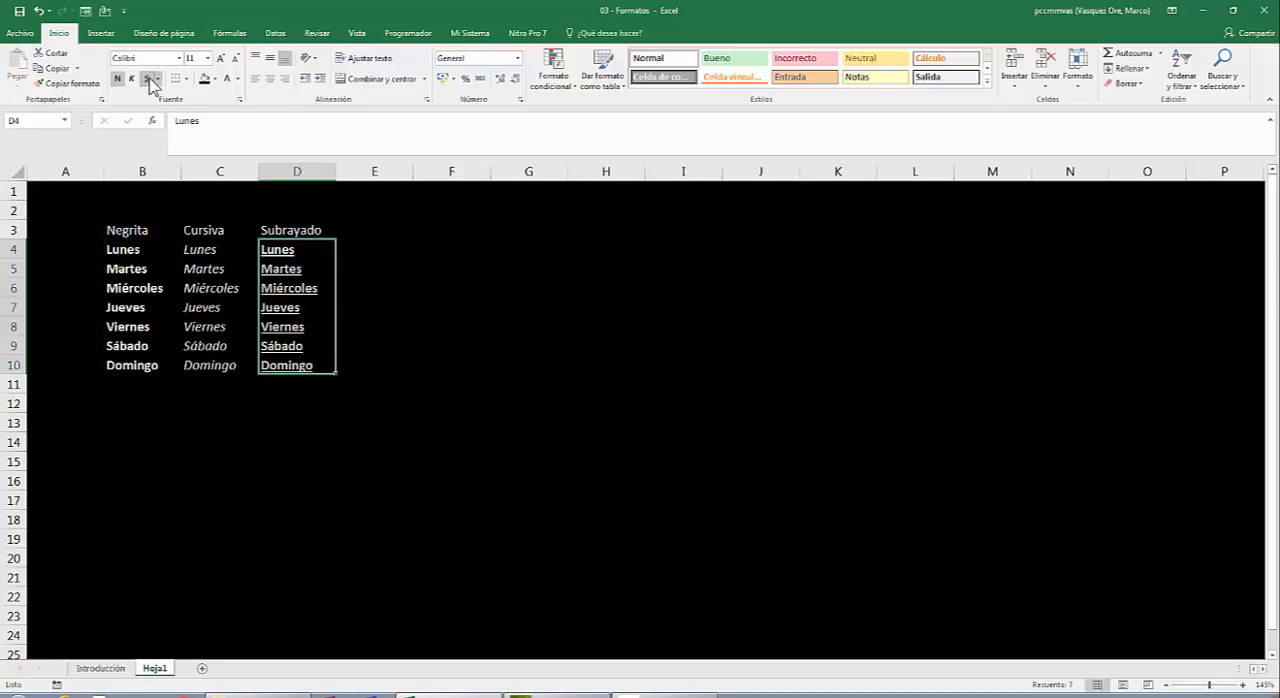
left_click(430, 267)
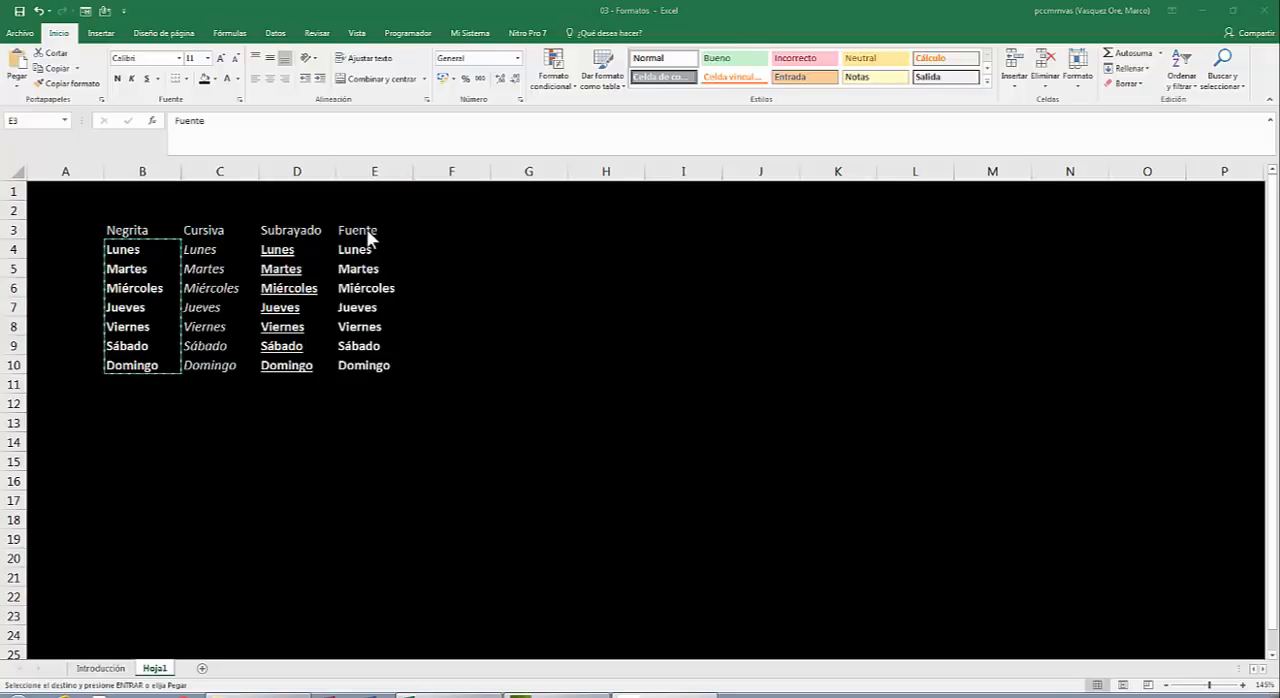
Set the font of the weekday names in E4:E10 to Adobe Caslon Pro.
left_click(369, 231)
left_click_drag(368, 250, 370, 368)
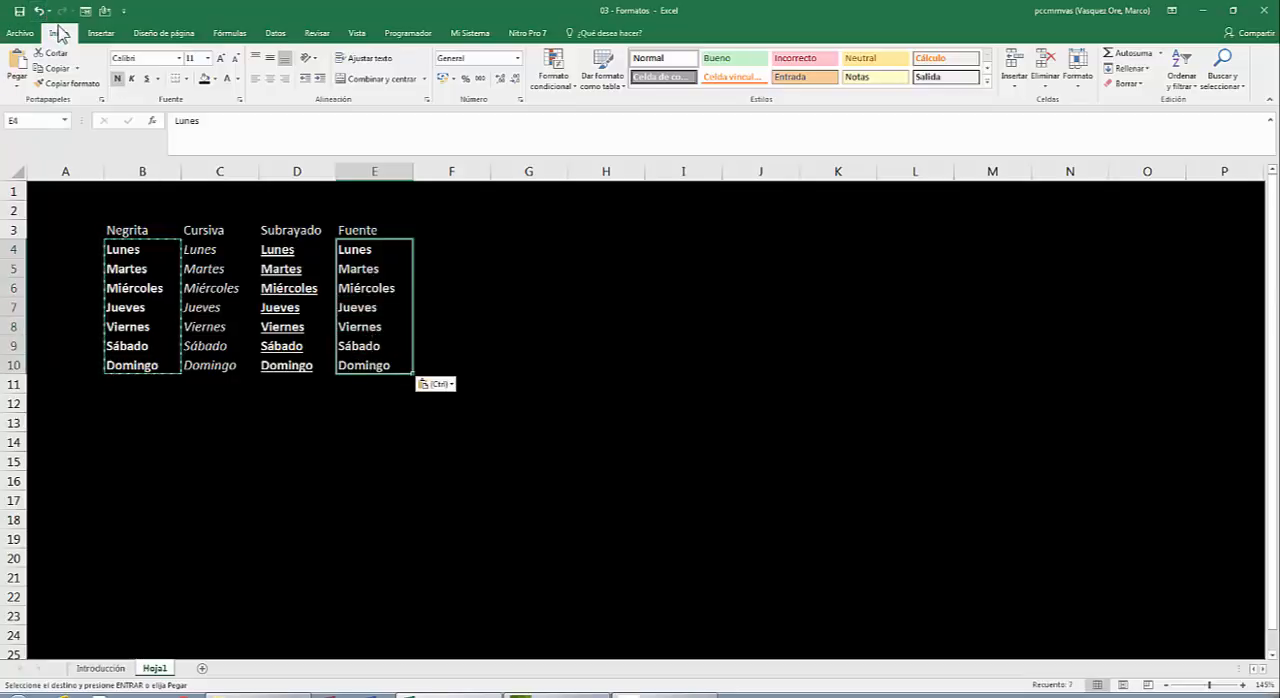
left_click(179, 59)
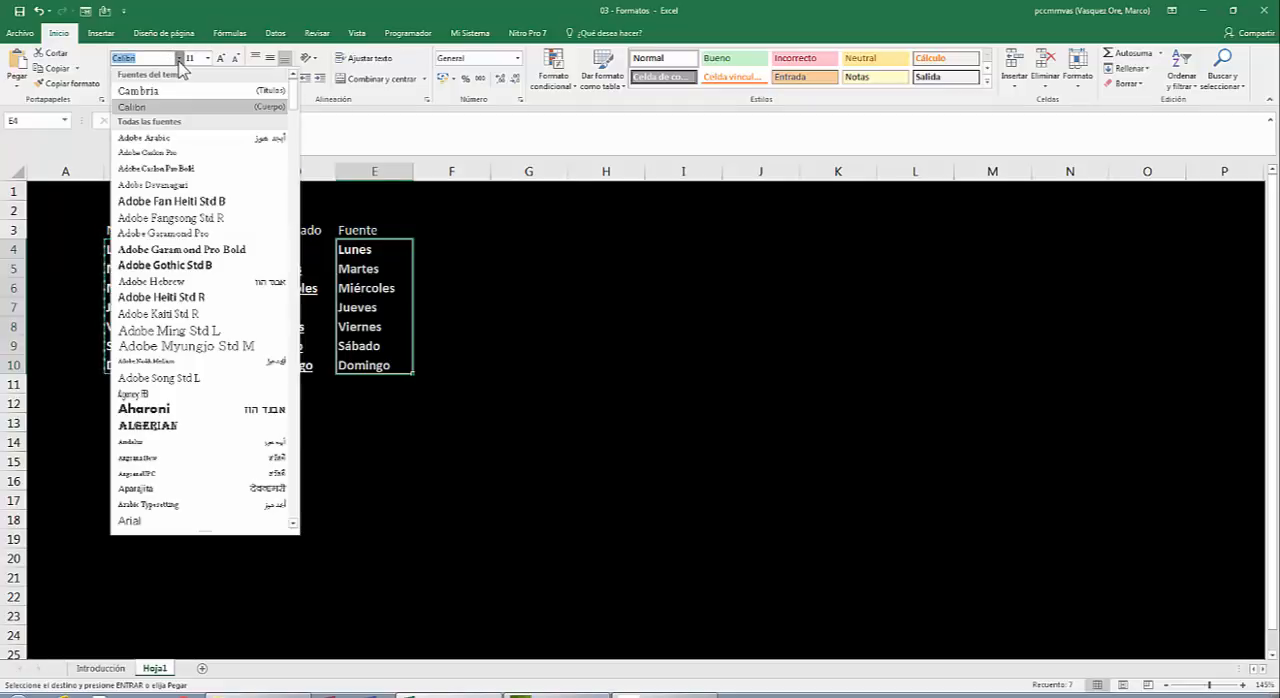
left_click(157, 153)
left_click(494, 306)
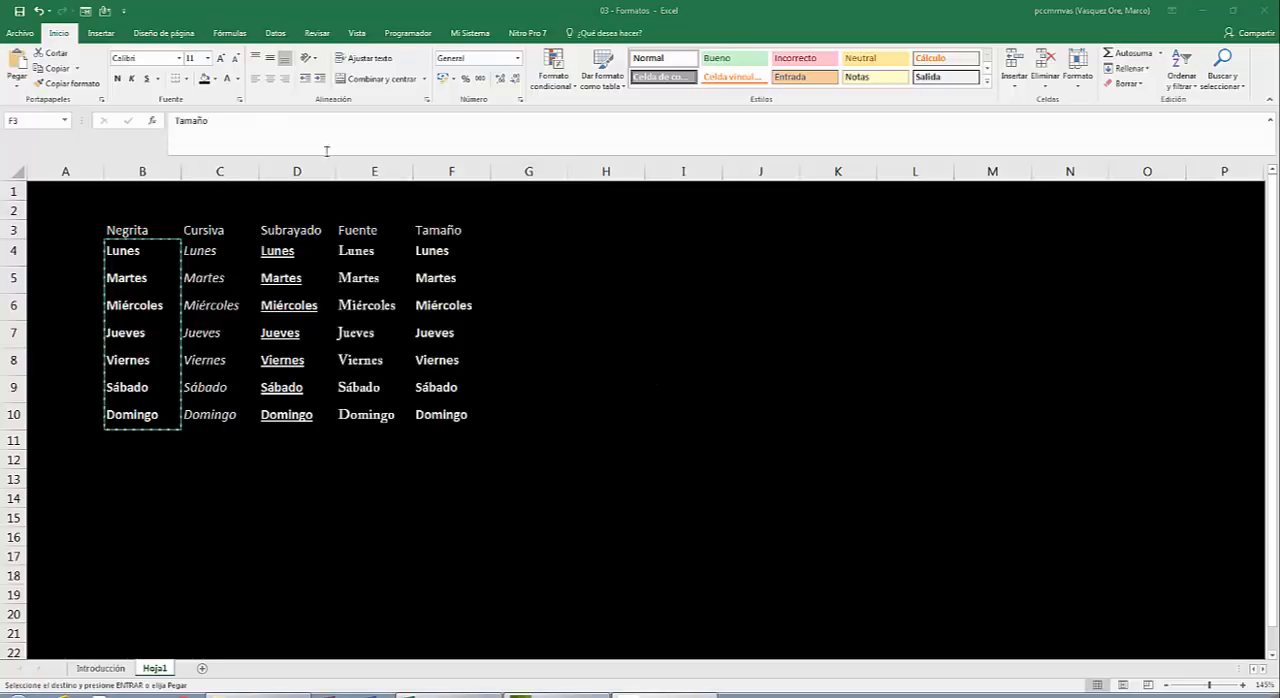
Set the font size of the weekday names in F4:F10 to 14.
left_click(384, 172)
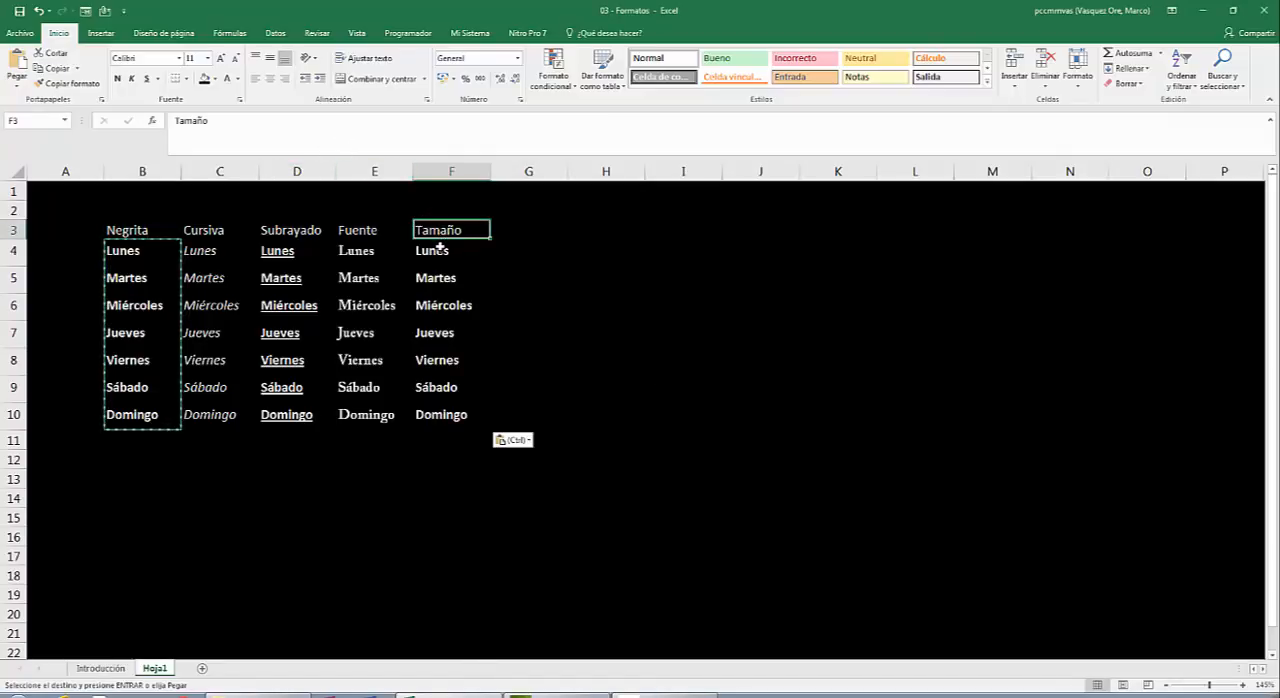
left_click_drag(441, 250, 440, 411)
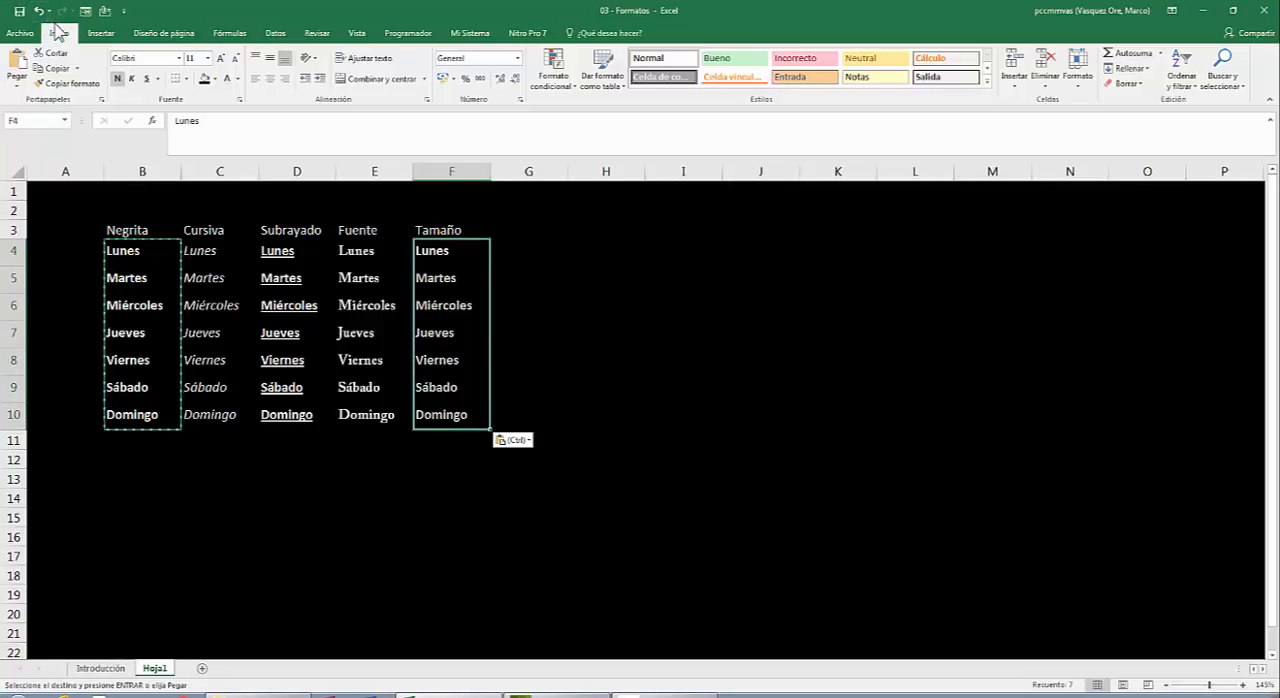
left_click(207, 58)
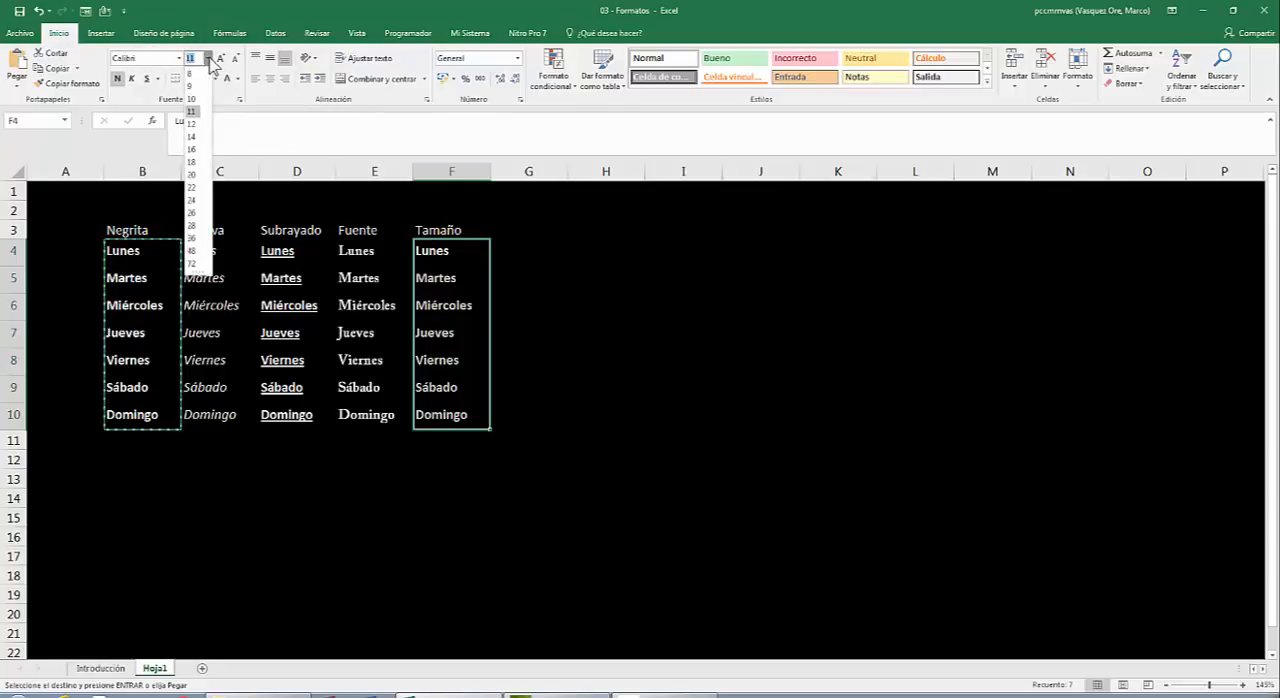
left_click(193, 137)
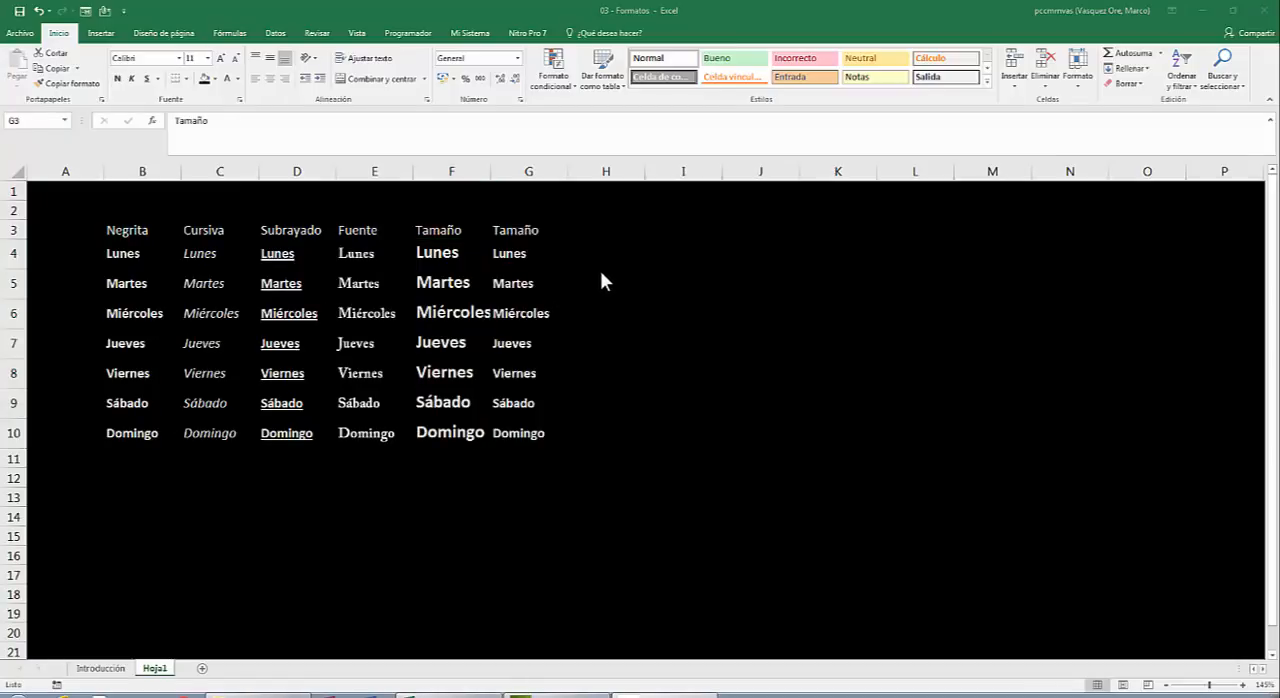
Increase the font size of the weekday names in G4:G10 in increments up to 18.
left_click(519, 253)
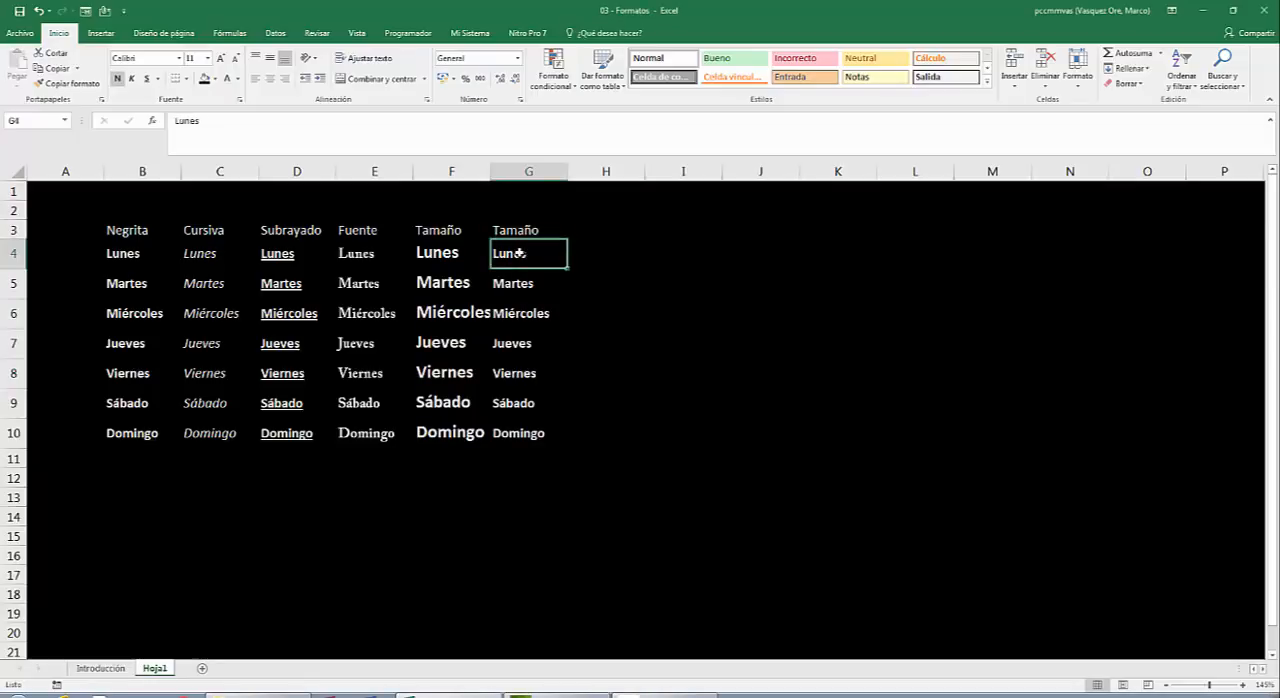
left_click_drag(519, 253, 506, 429)
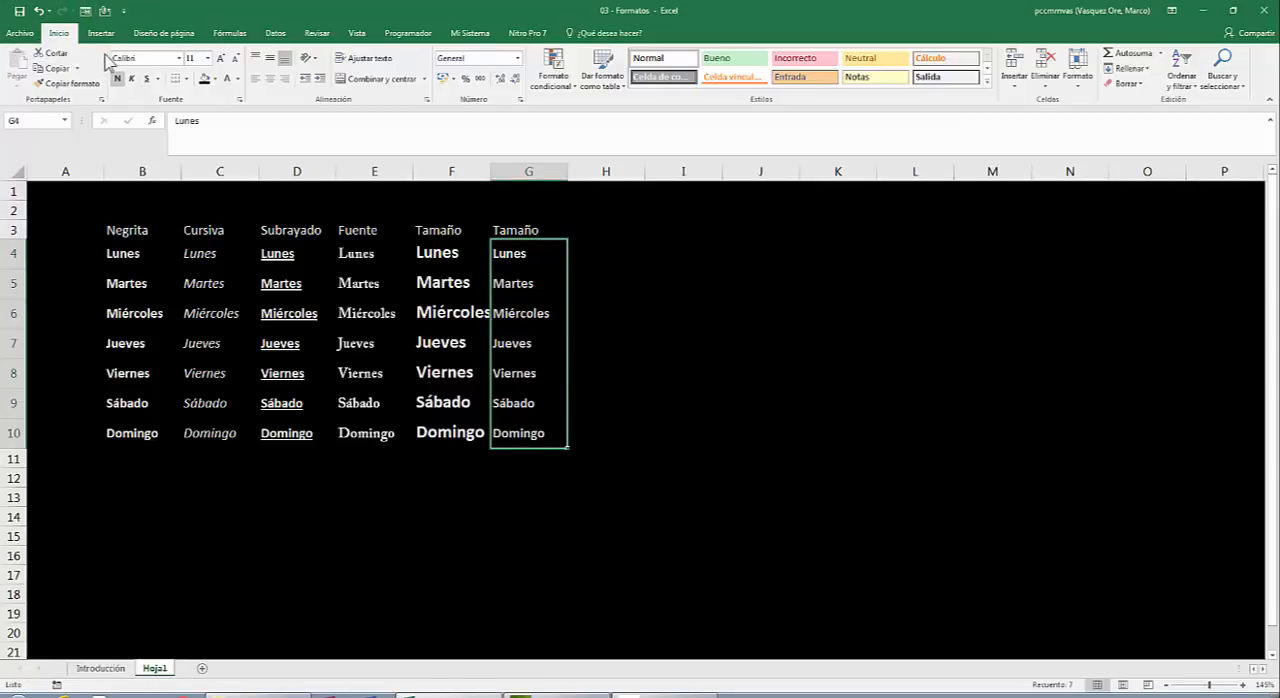
left_click(222, 60)
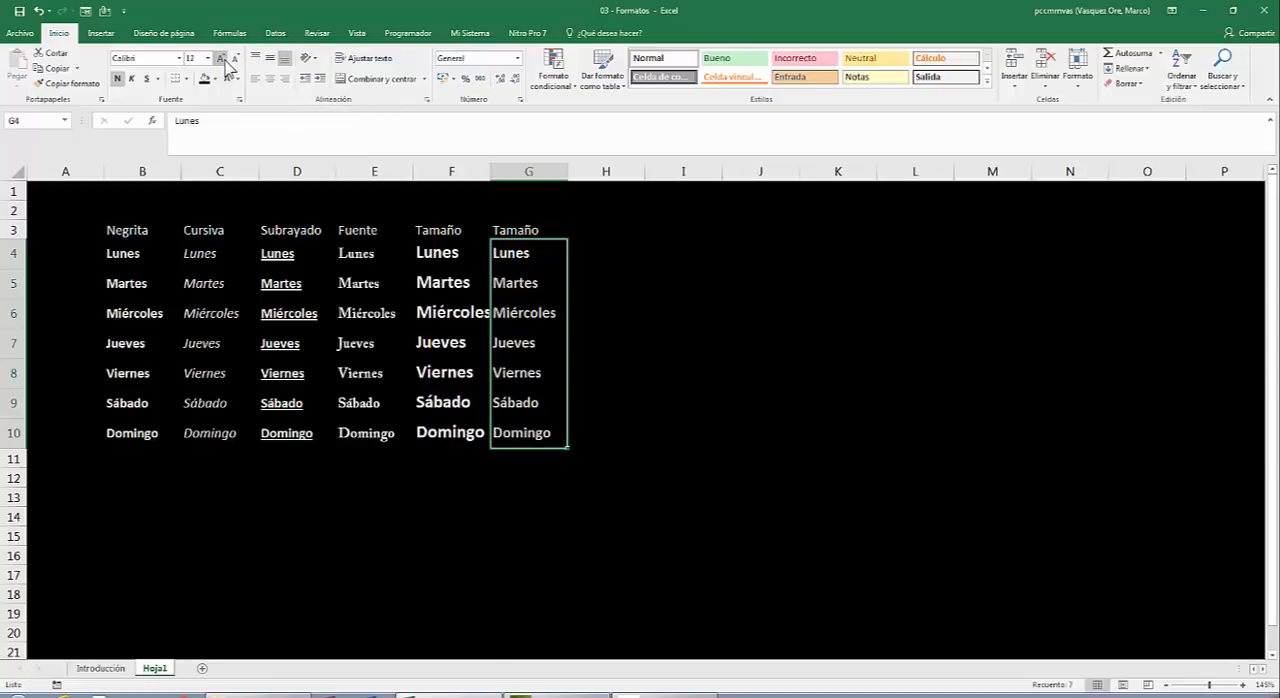
left_click(221, 59)
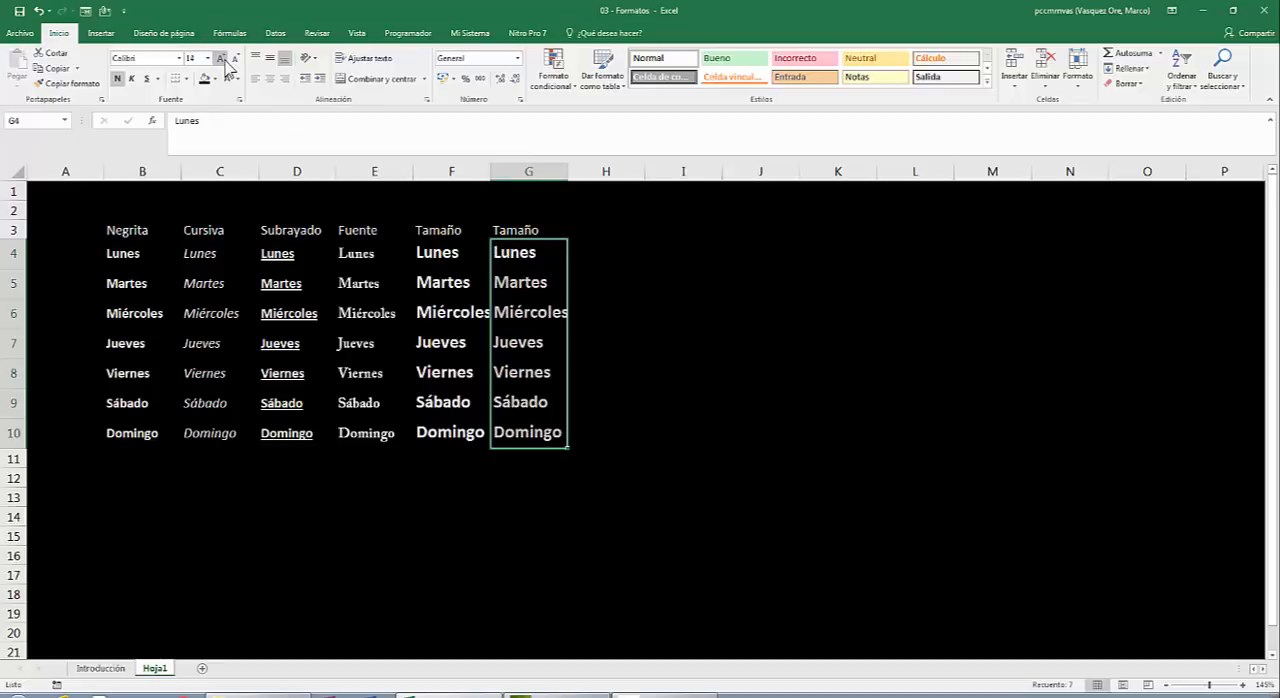
left_click(222, 59)
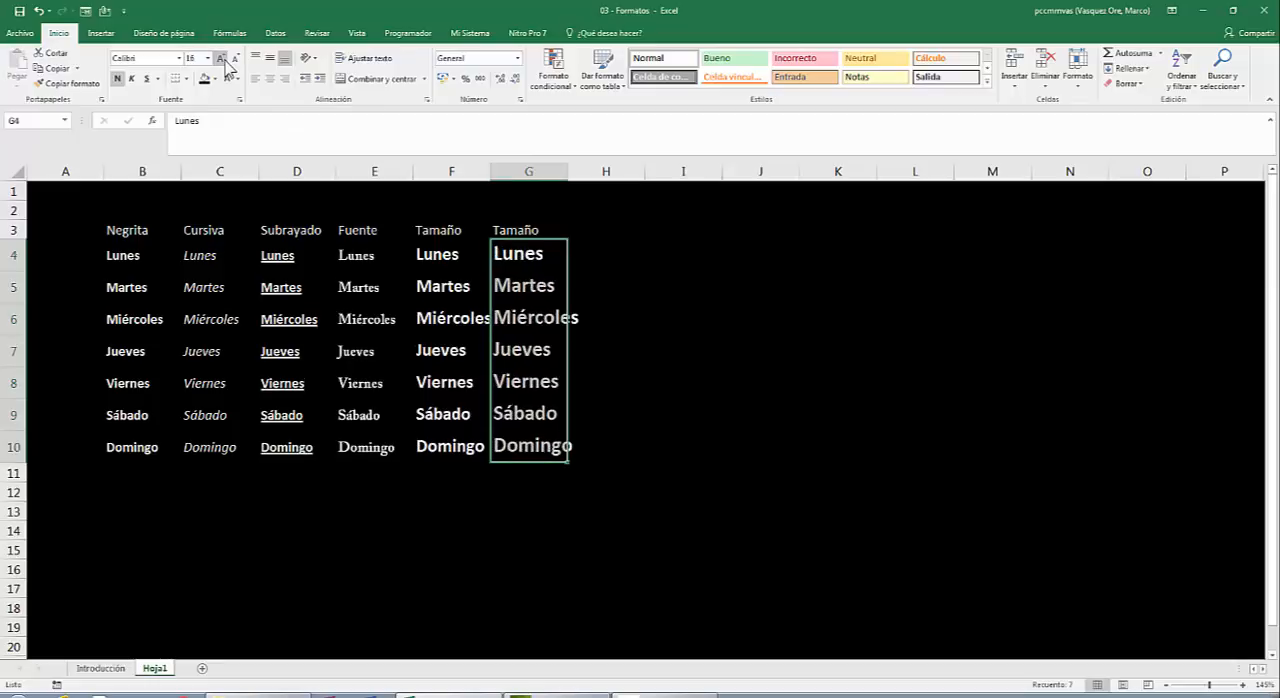
left_click(222, 59)
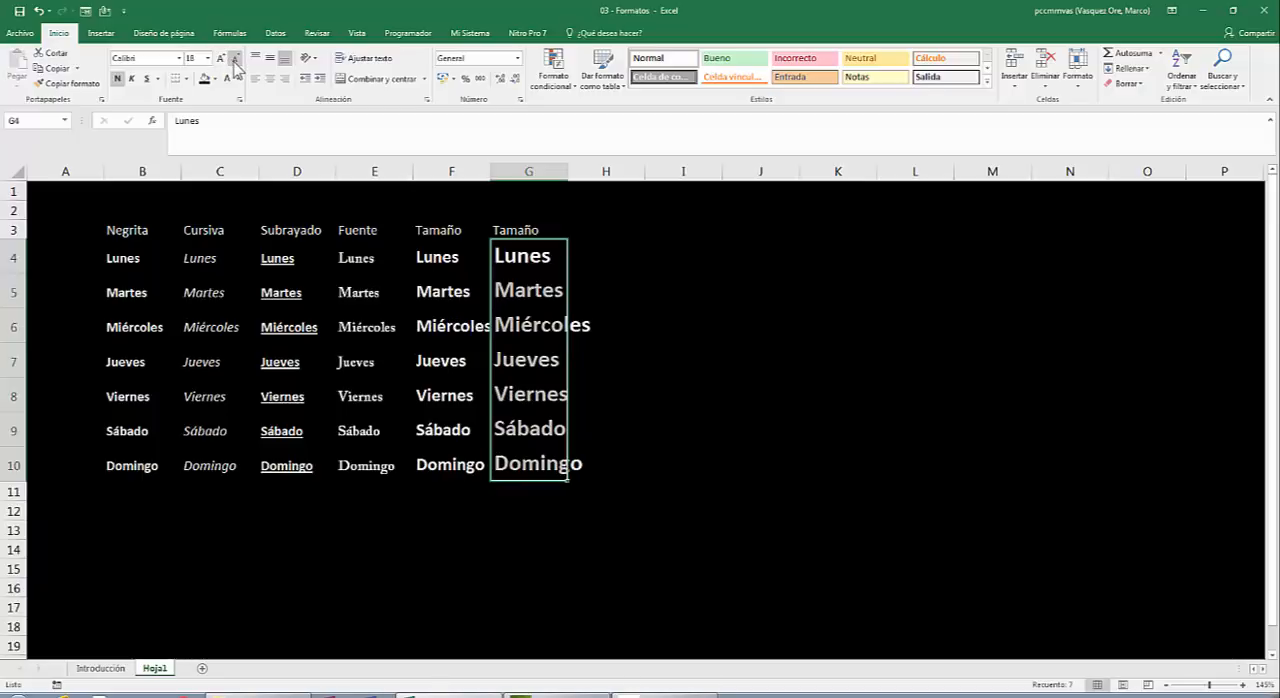
Decrease the font size of the weekday names in G4:G10 in increments down to 11.
left_click(235, 60)
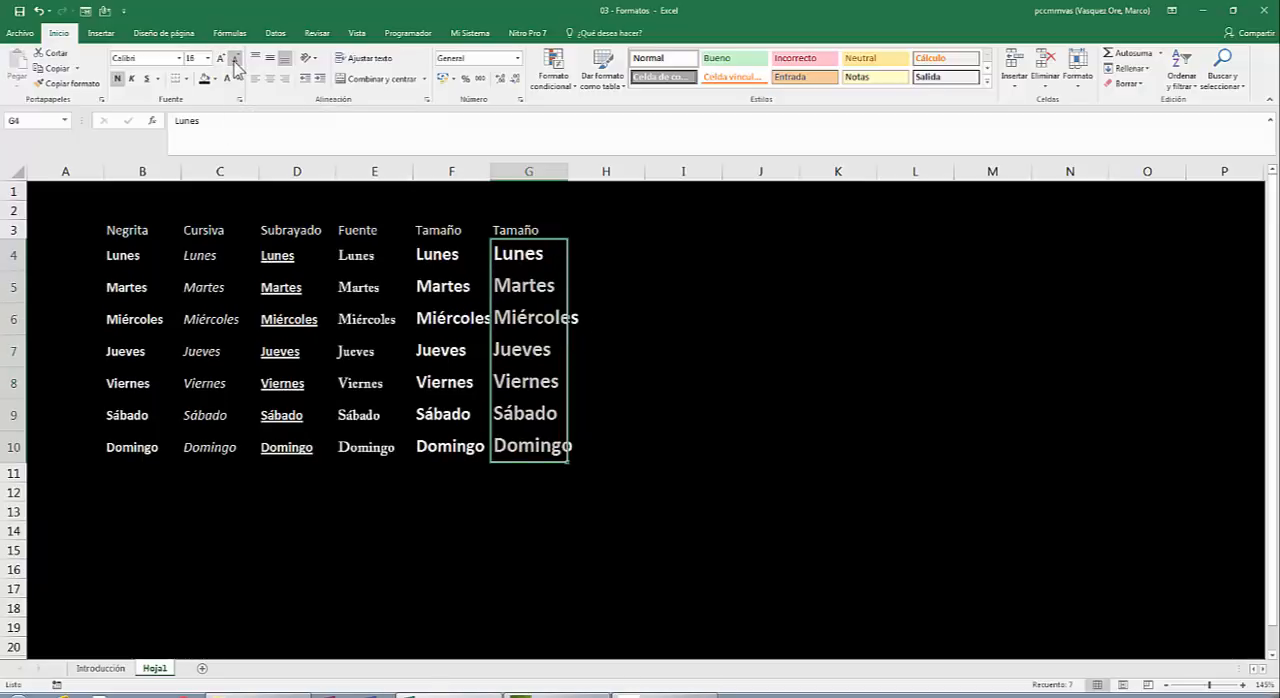
left_click(235, 60)
left_click(235, 60)
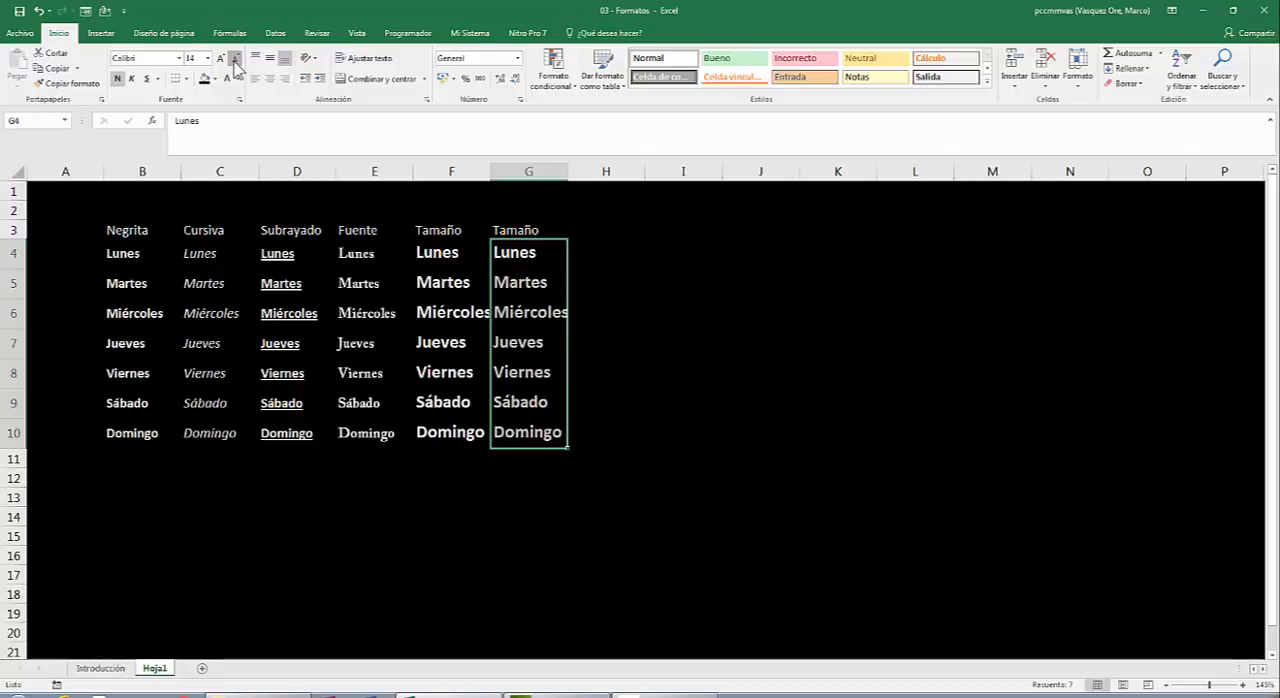
left_click(235, 60)
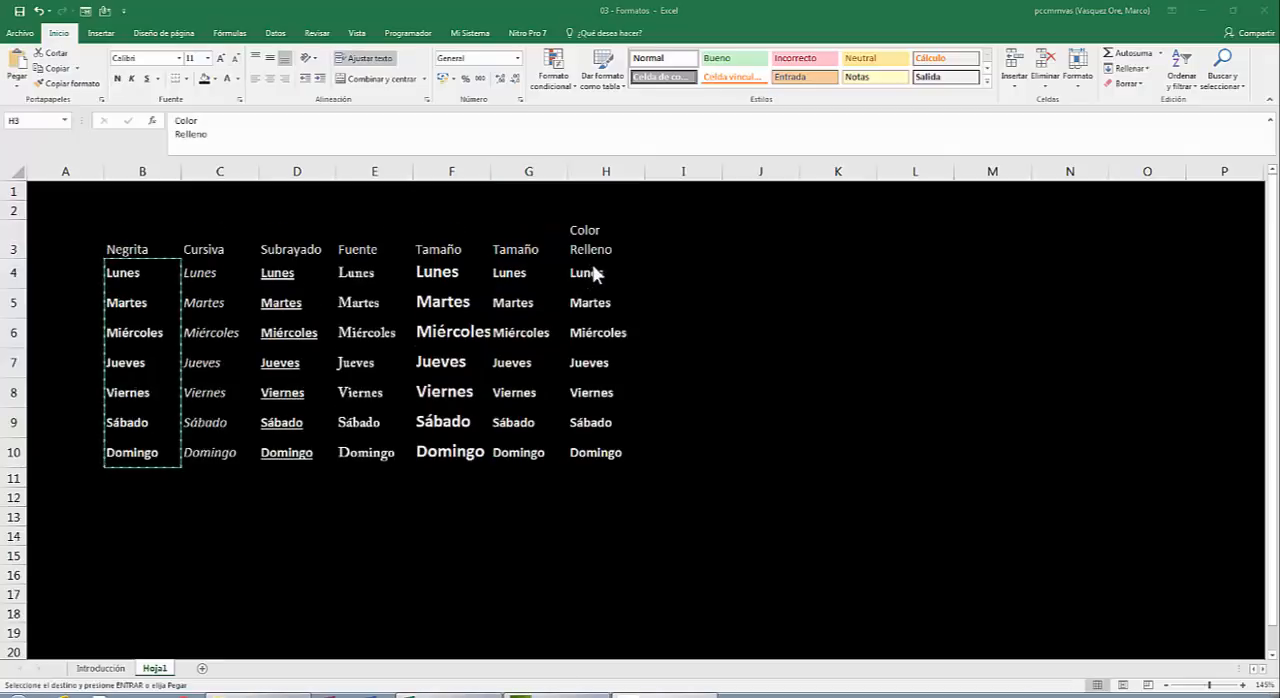
Fill the weekday cells H4:H10 under "Color Relleno" with the standard purple colour.
key("Up")
left_click(593, 277)
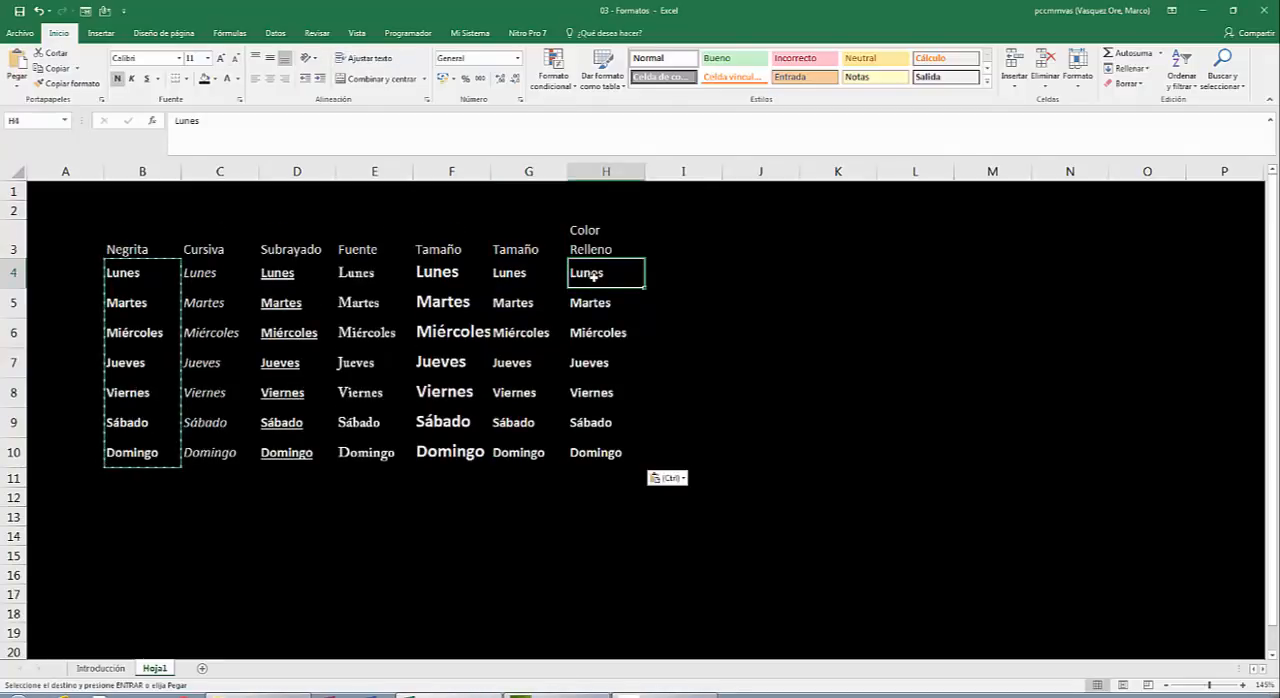
key("shift+Down")
key("shift+Down")
key("shift+Down")
key("shift+Down")
key("shift+Down")
key("shift+Down")
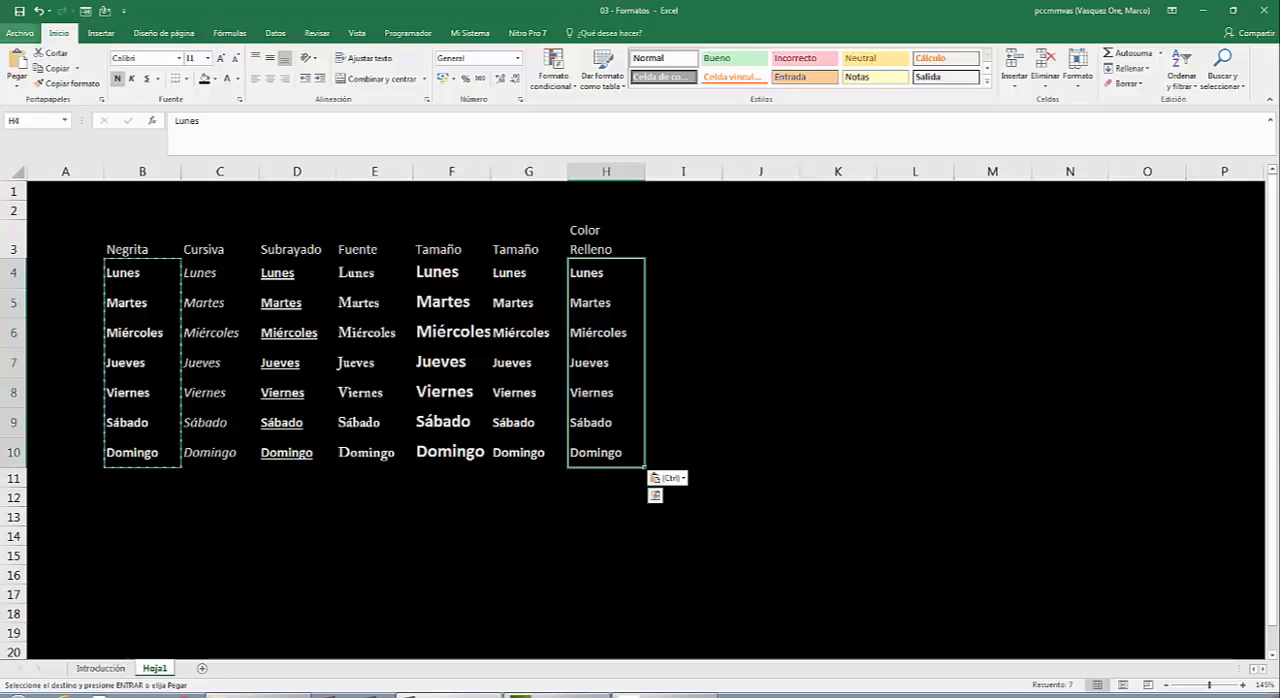
left_click(216, 79)
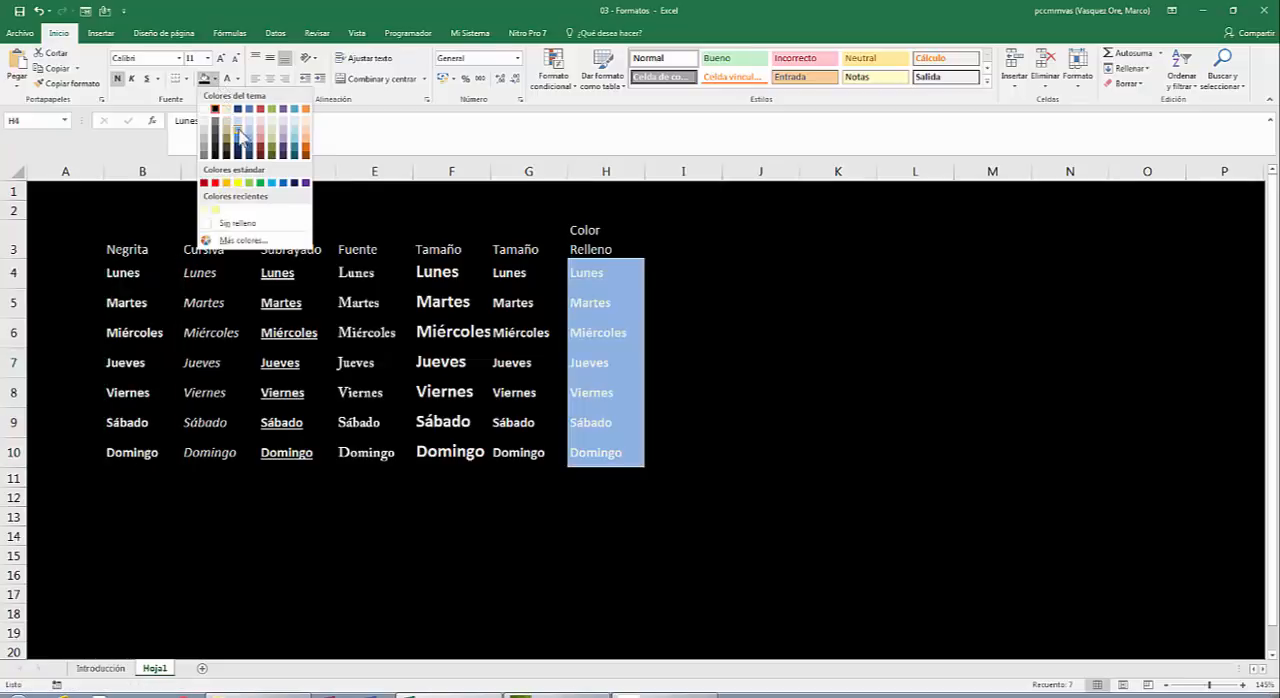
left_click(306, 183)
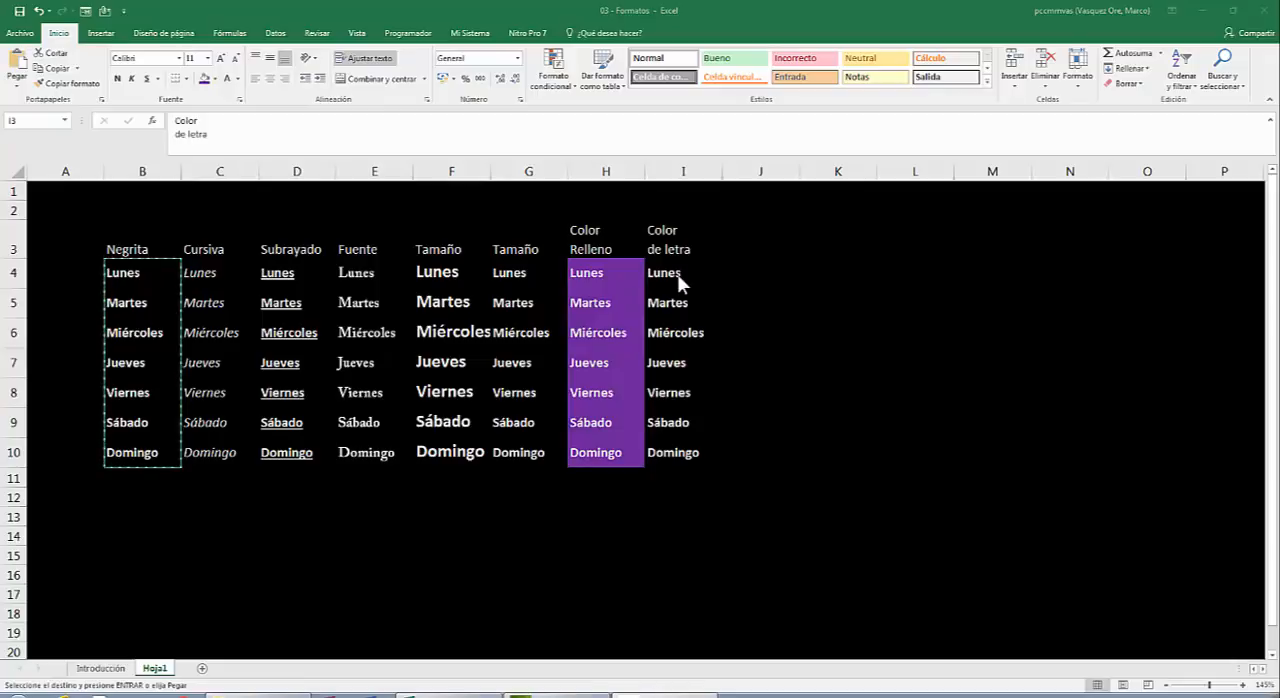
Set the font colour of the weekday names in I4:I10 under "Color de letra" to standard yellow.
key("Escape")
left_click(677, 272)
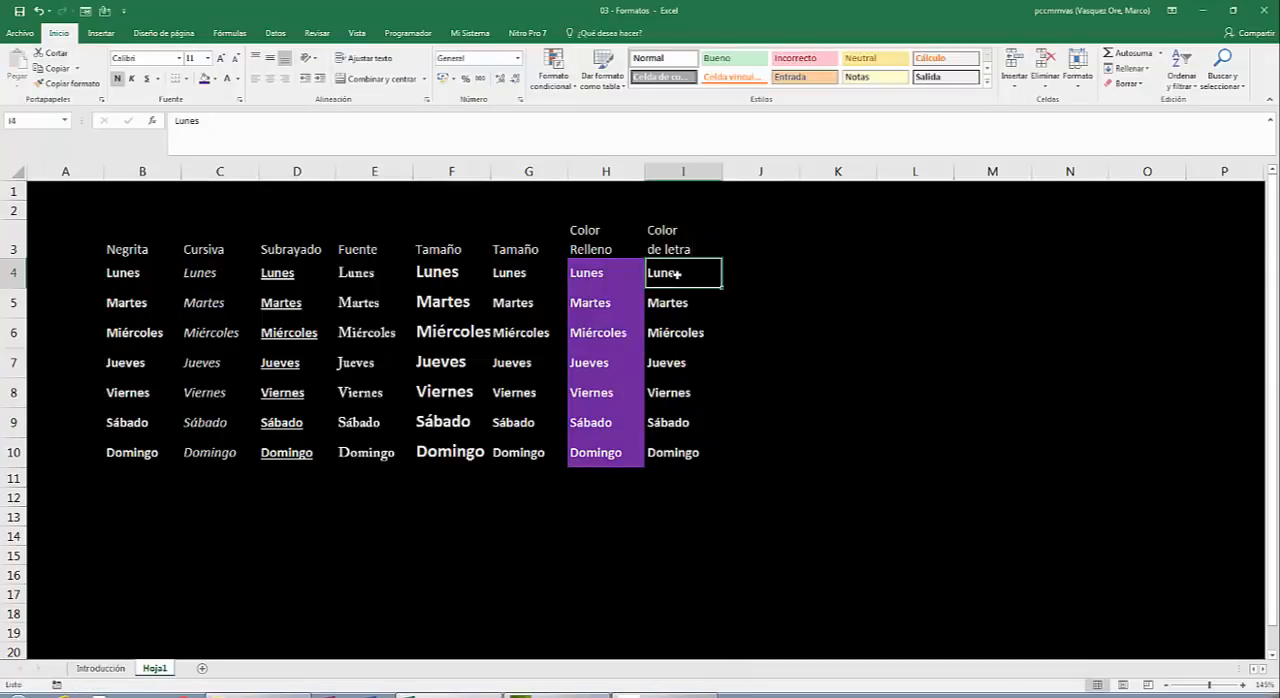
left_click_drag(677, 272, 680, 452)
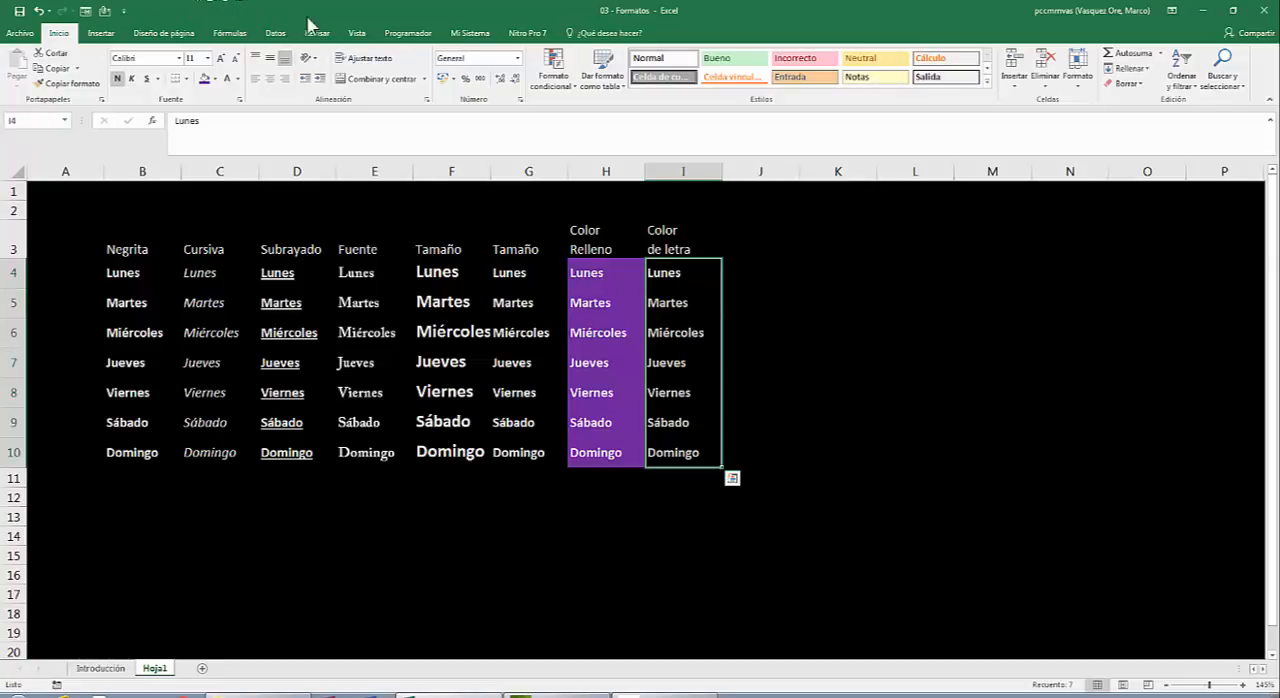
left_click(238, 80)
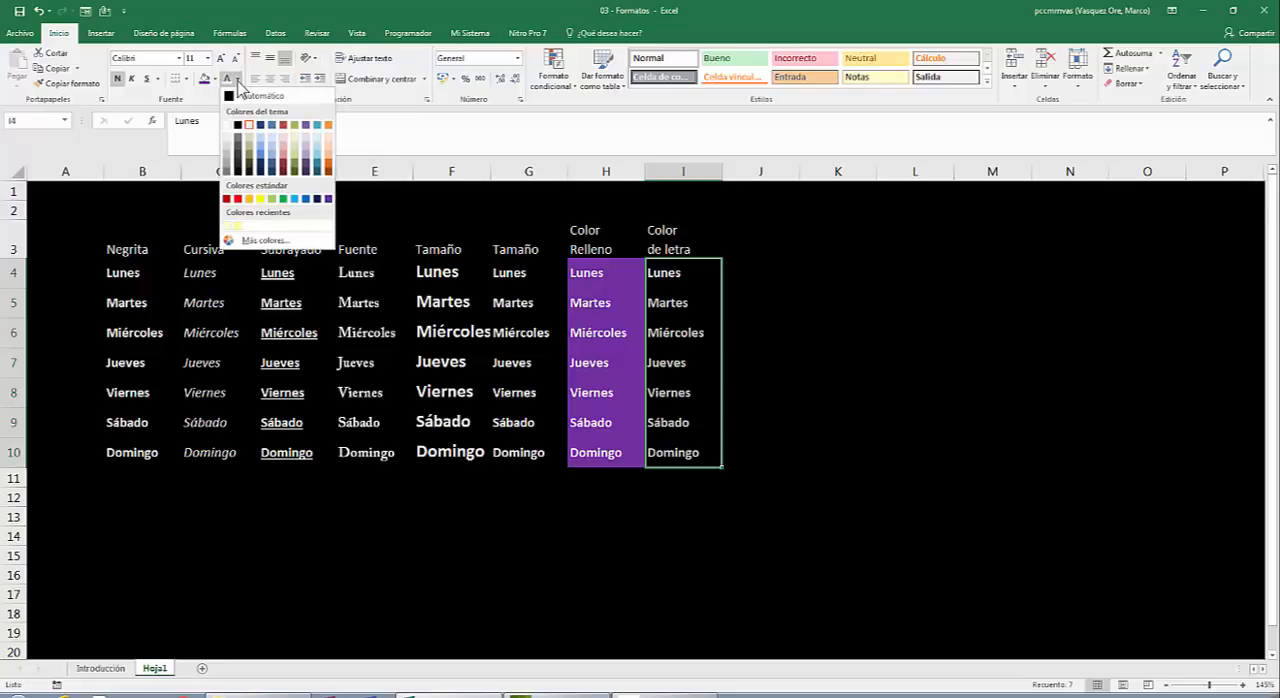
left_click(262, 199)
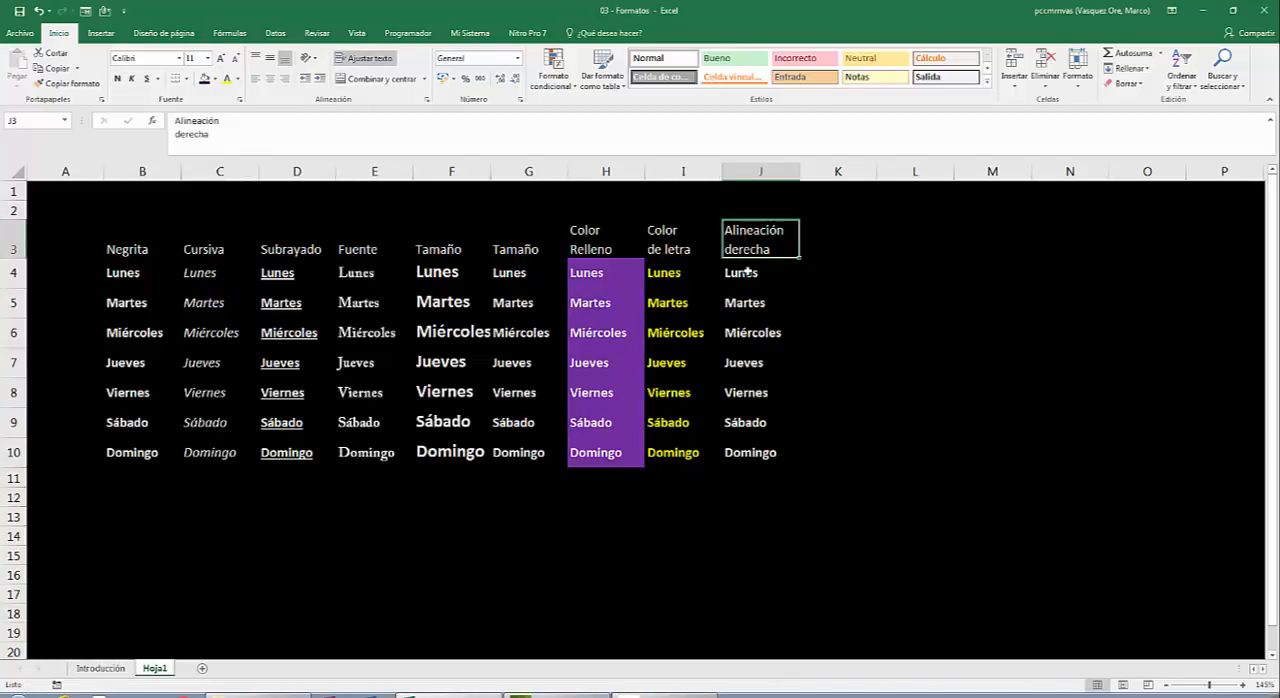
Right-align the weekday names in J4:J10 under the heading "Alineación derecha".
left_click(747, 271)
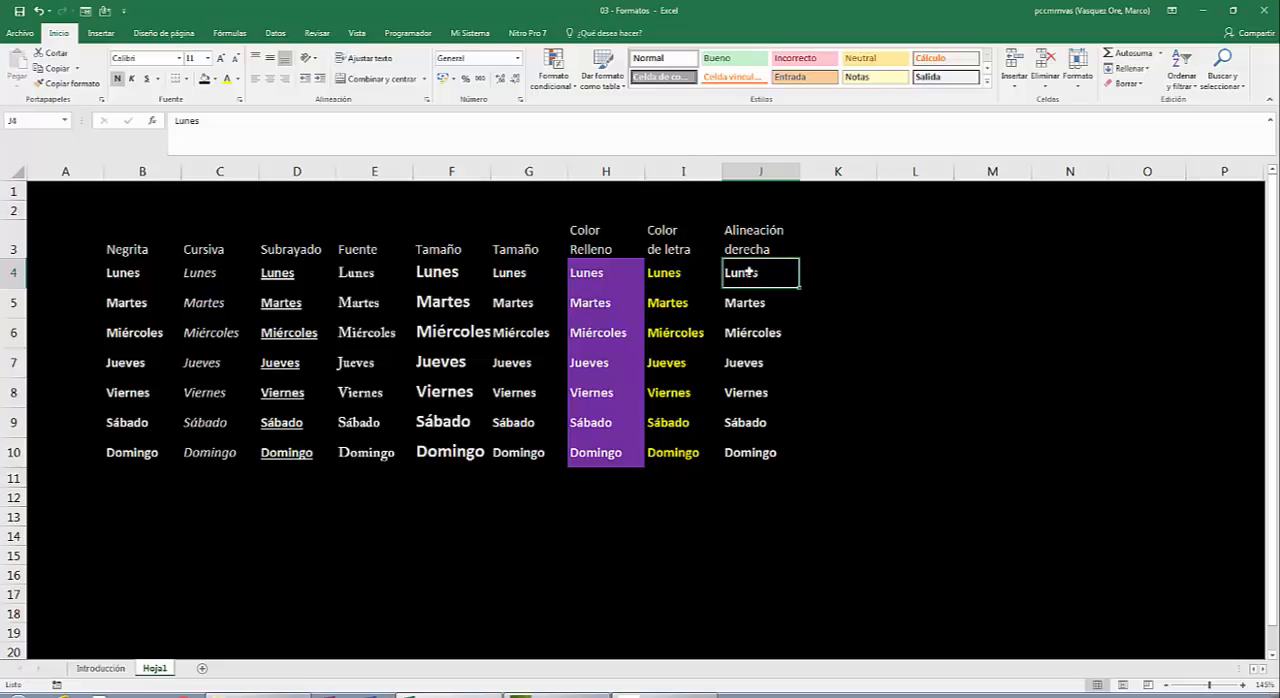
key("shift+Down")
key("shift+Down")
key("shift+Down")
key("shift+Down")
key("shift+Down")
key("shift+Down")
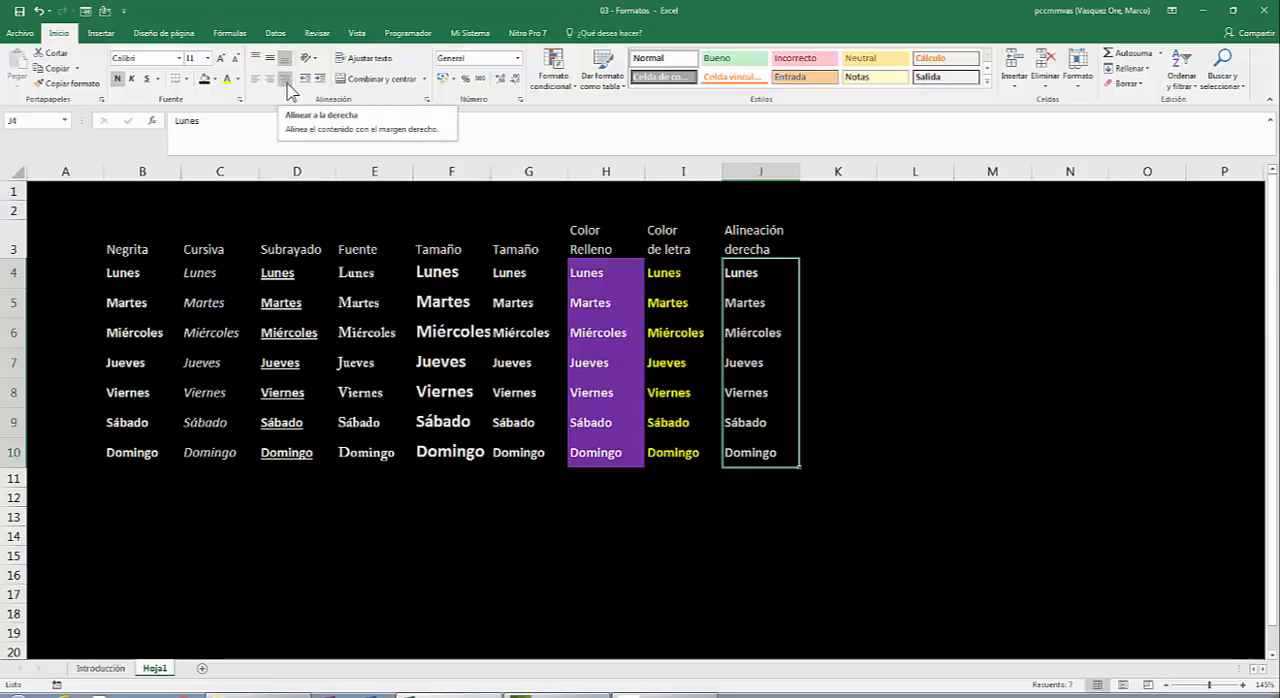
left_click(286, 80)
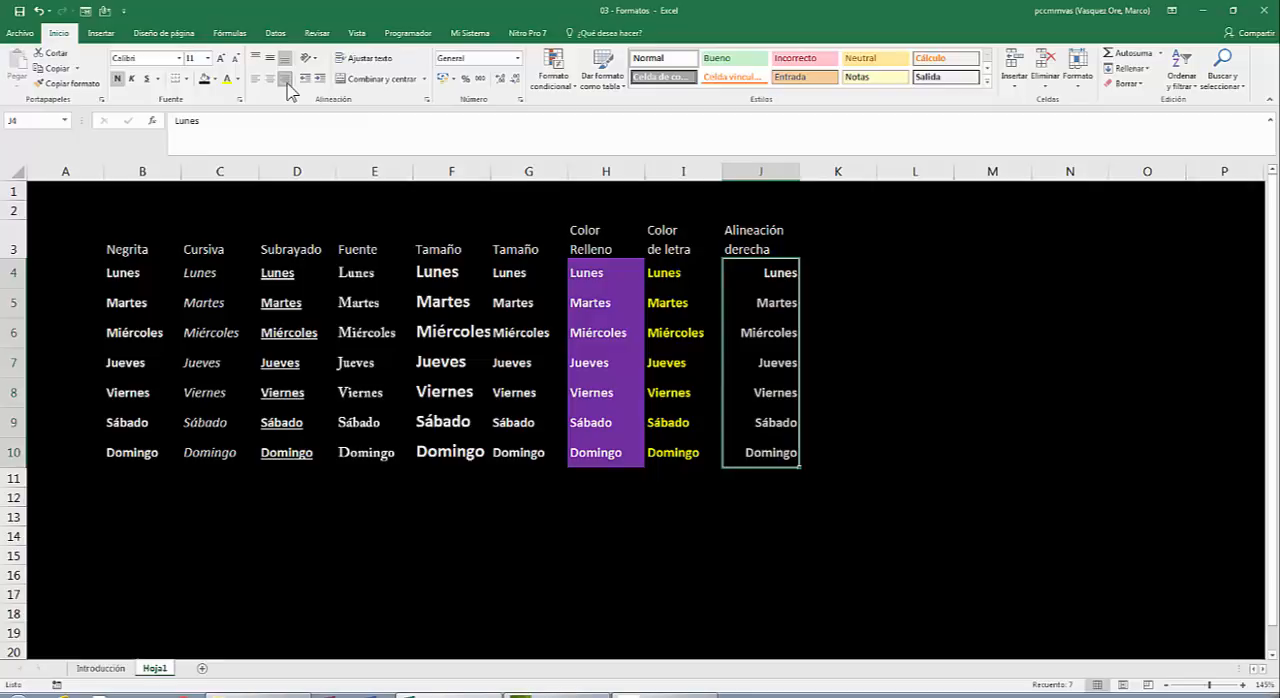
left_click(348, 204)
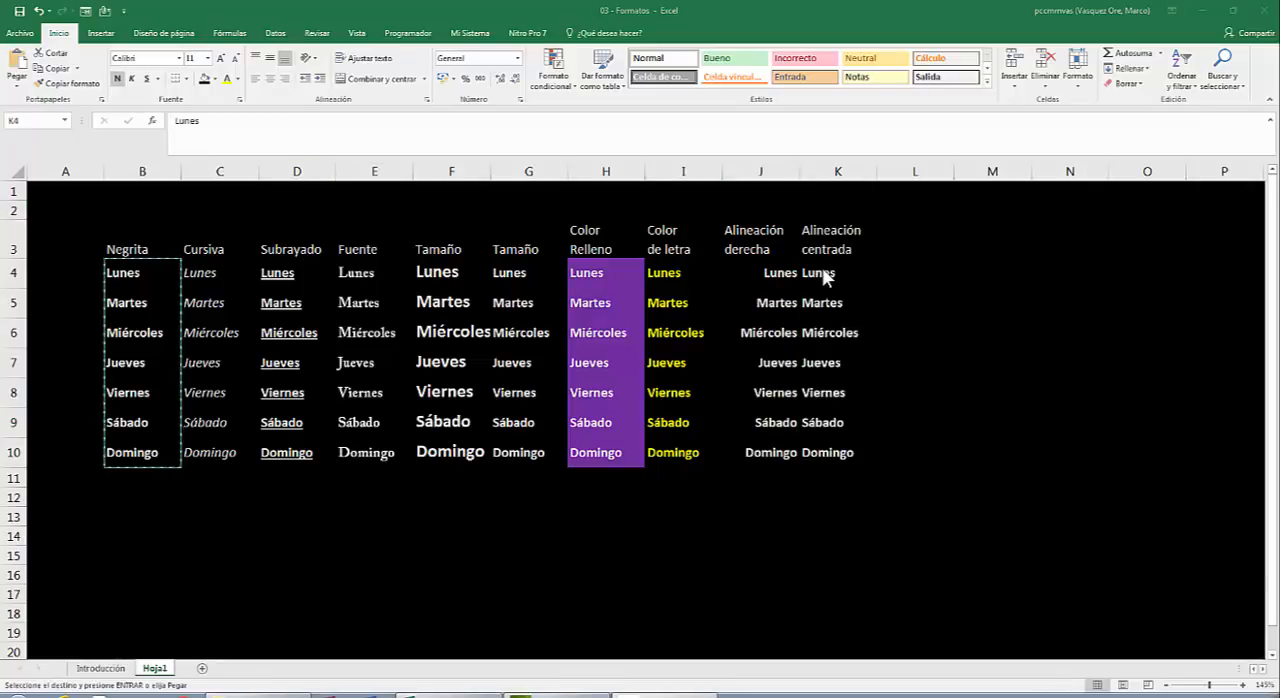
Paste the copied weekday names into K4:K10 under "Alineación centrada" and centre them horizontally.
left_click(822, 267)
key("ctrl+v")
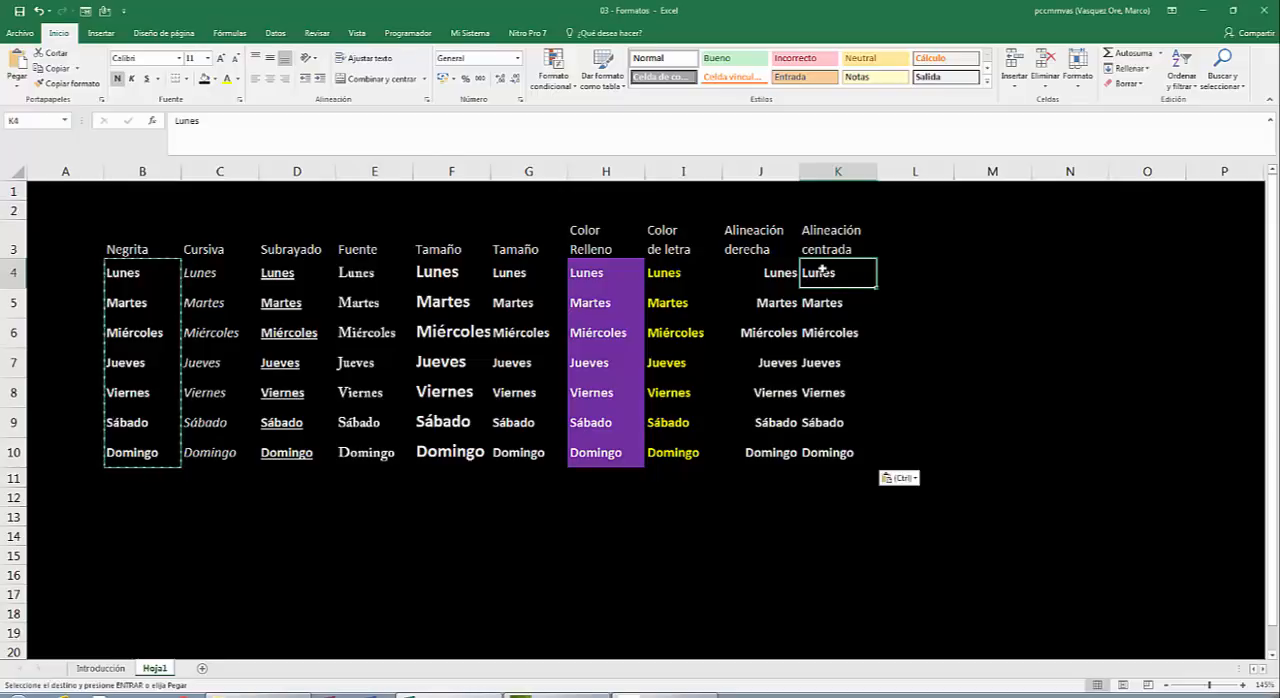
key("shift+Down")
key("shift+Down")
key("shift+Down")
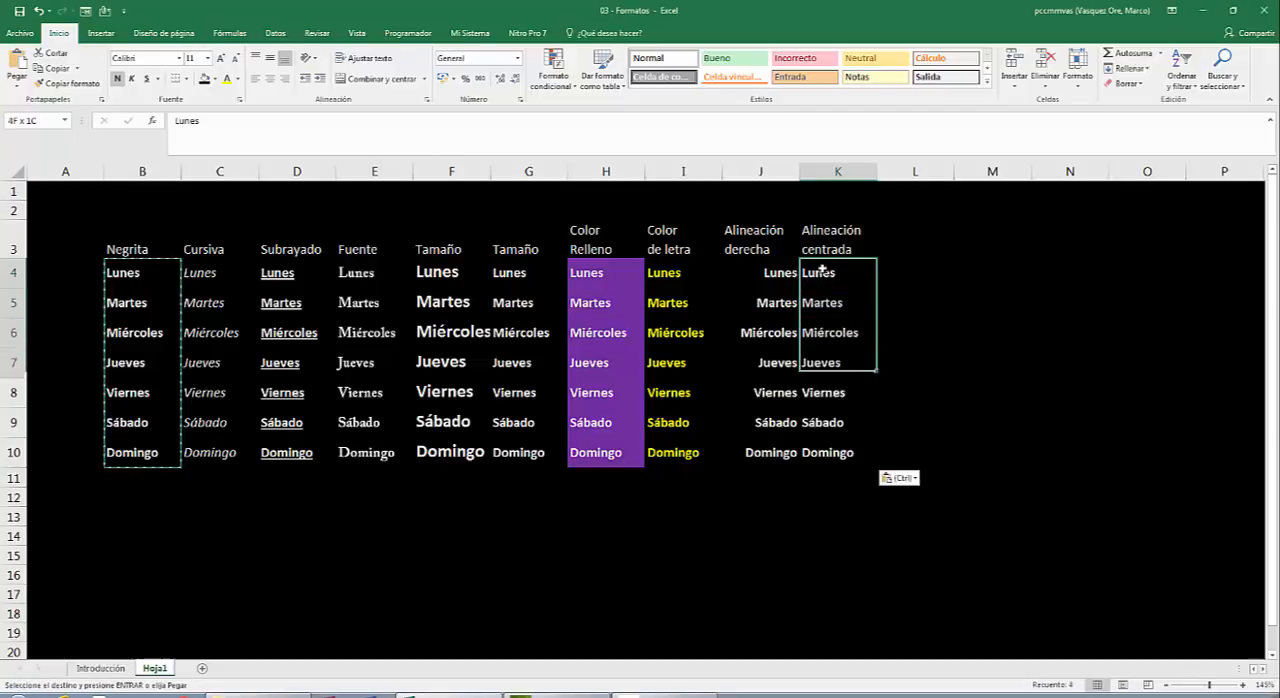
key("shift+Down")
key("shift+Down")
key("shift+Down")
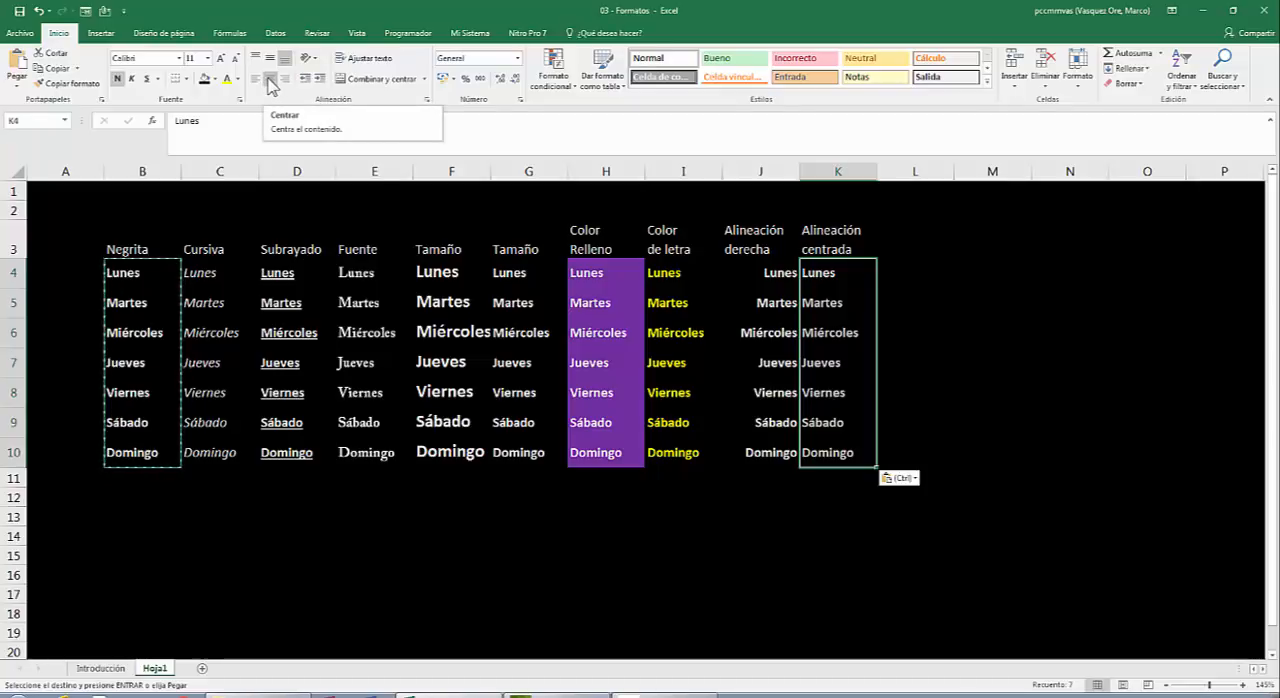
left_click(268, 80)
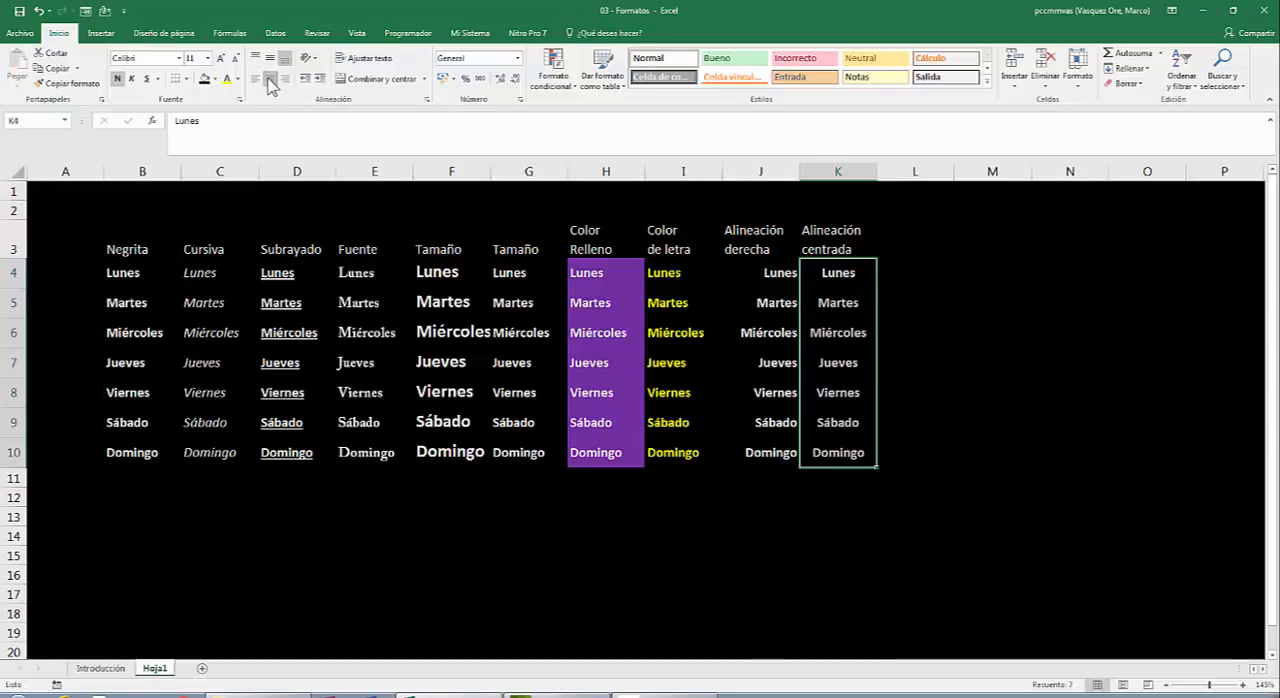
left_click(395, 233)
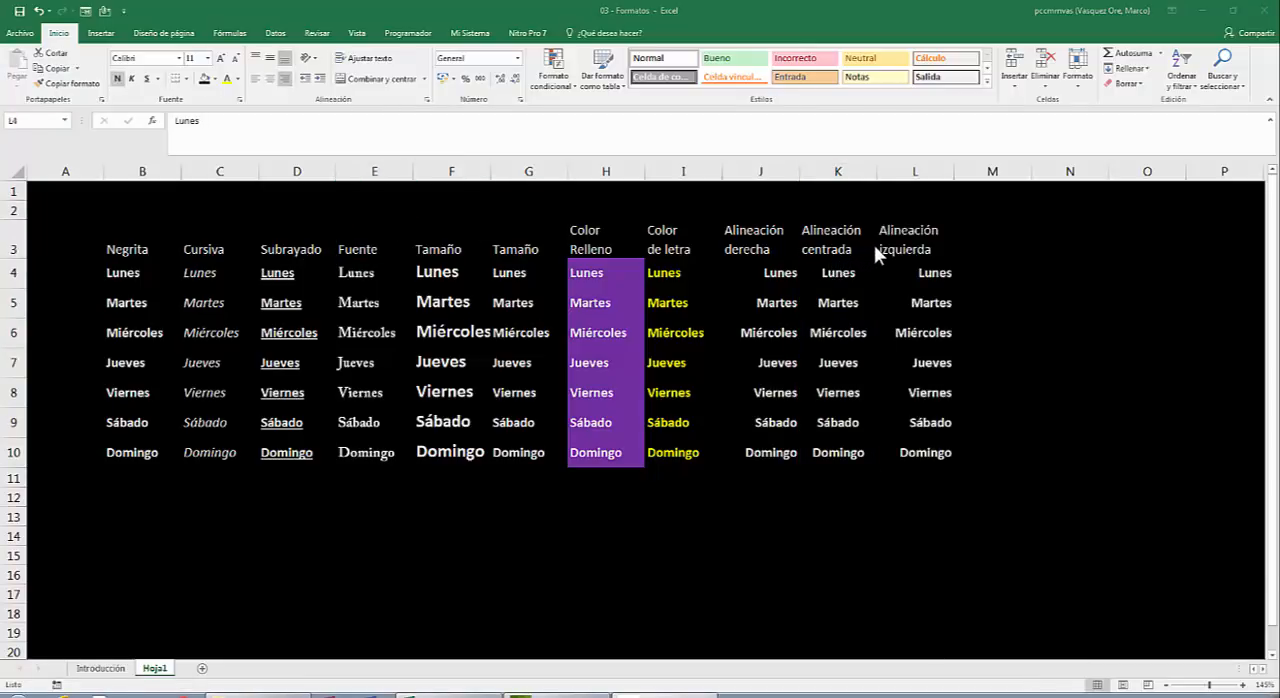
Left-align the weekday names in L4:L10 under the heading "Alineación izquierda".
left_click(938, 280)
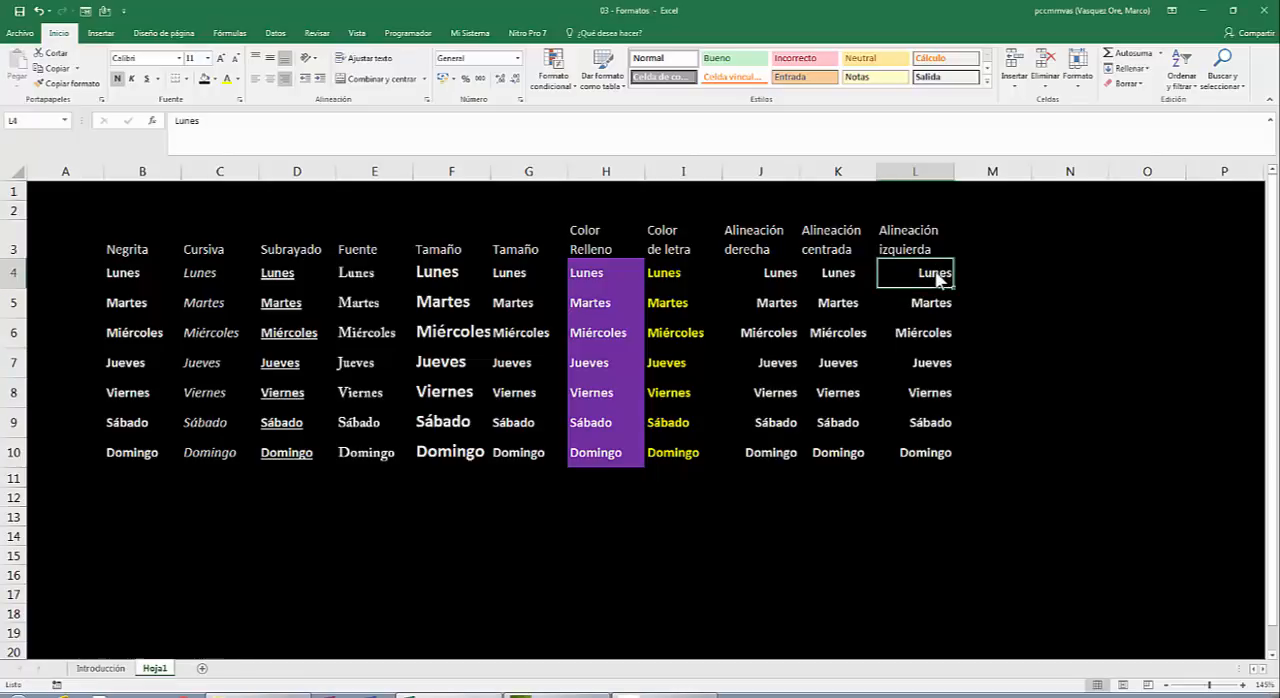
key("shift+Down")
key("shift+Down")
key("shift+Down")
key("shift+Down")
key("shift+Down")
key("shift+Down")
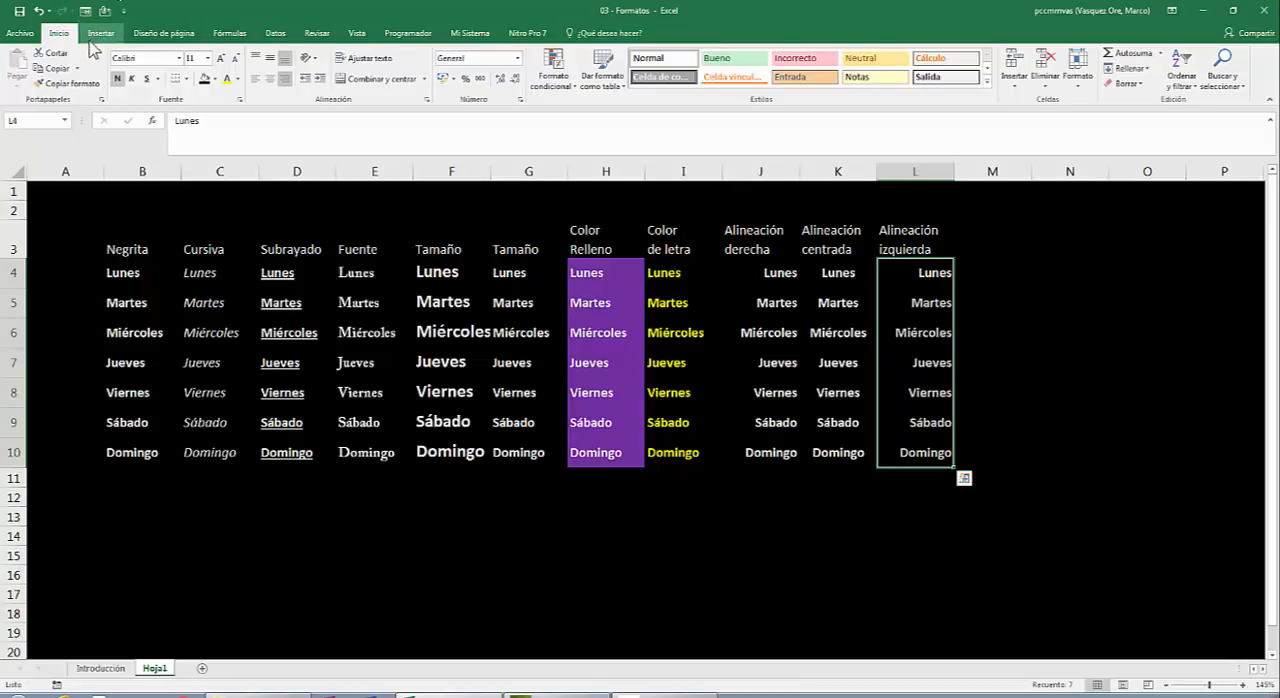
left_click(257, 87)
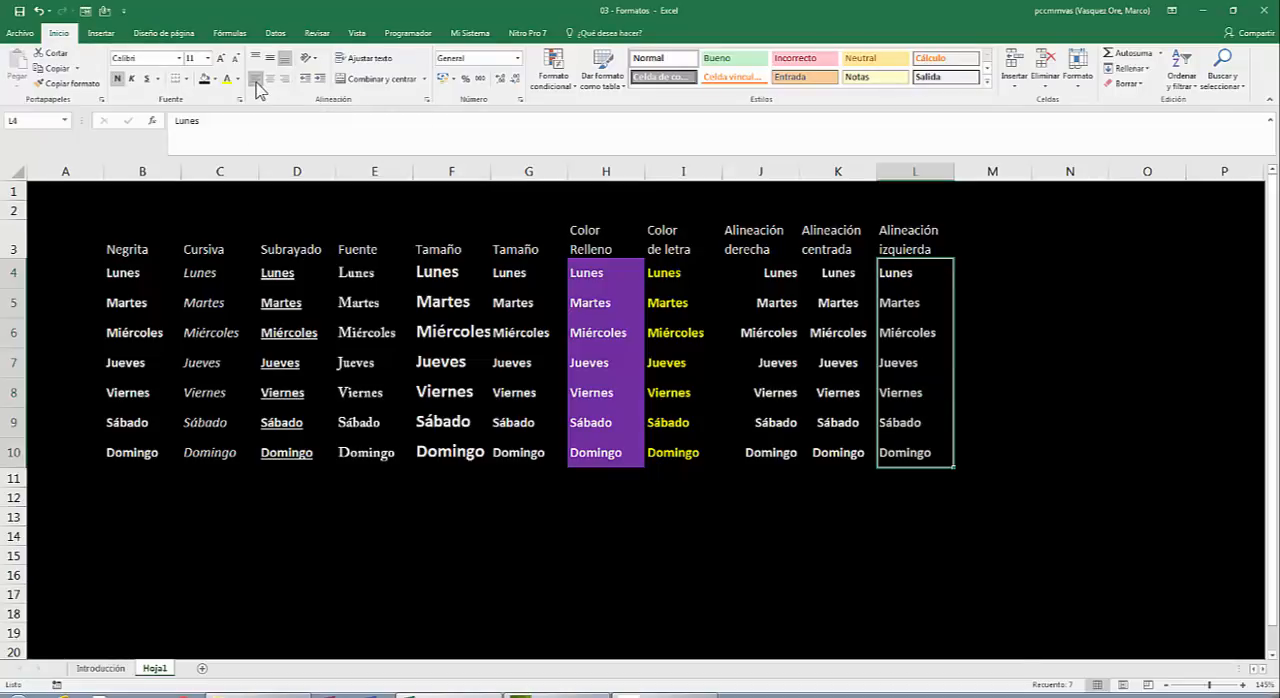
Select the whole weekday table B3:L10, including its headings, and open its cell format settings.
left_click(123, 240)
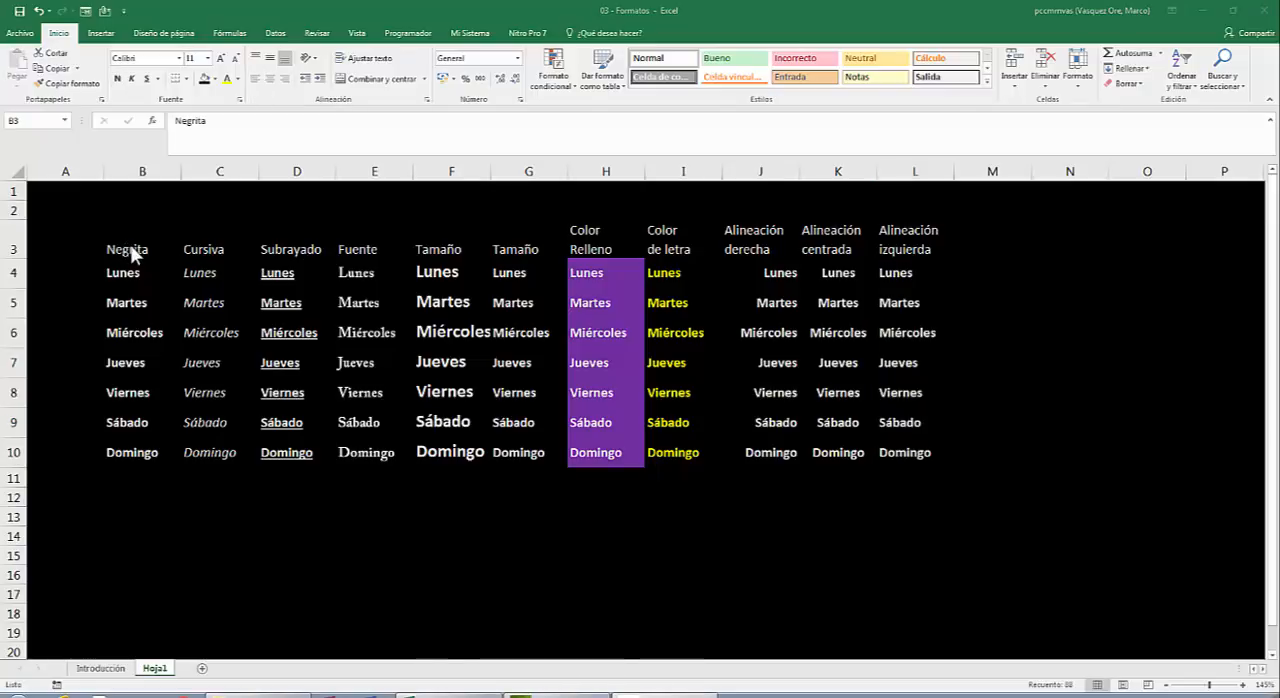
key("ctrl+a")
left_click(131, 250)
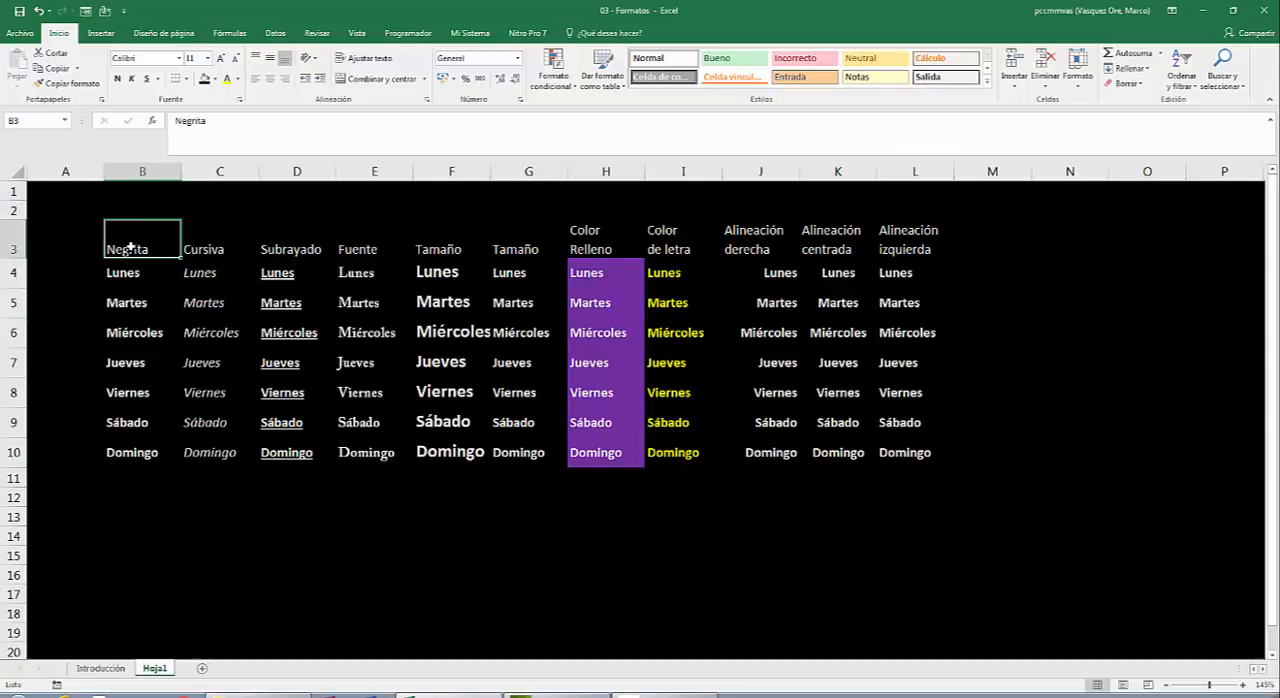
key("shift+Right")
key("shift+Right")
key("shift+Right")
key("shift+Right")
key("shift+Right")
key("shift+Right")
key("shift+Right")
key("shift+Right")
key("shift+Right")
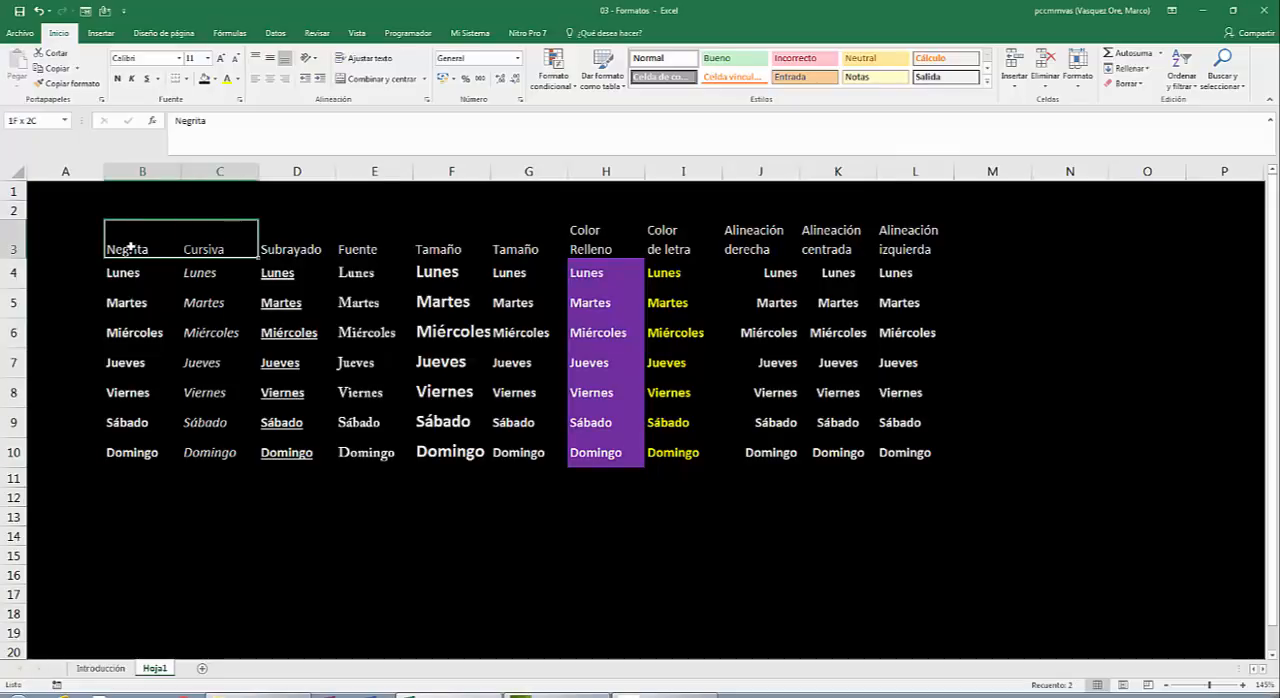
key("shift+Right")
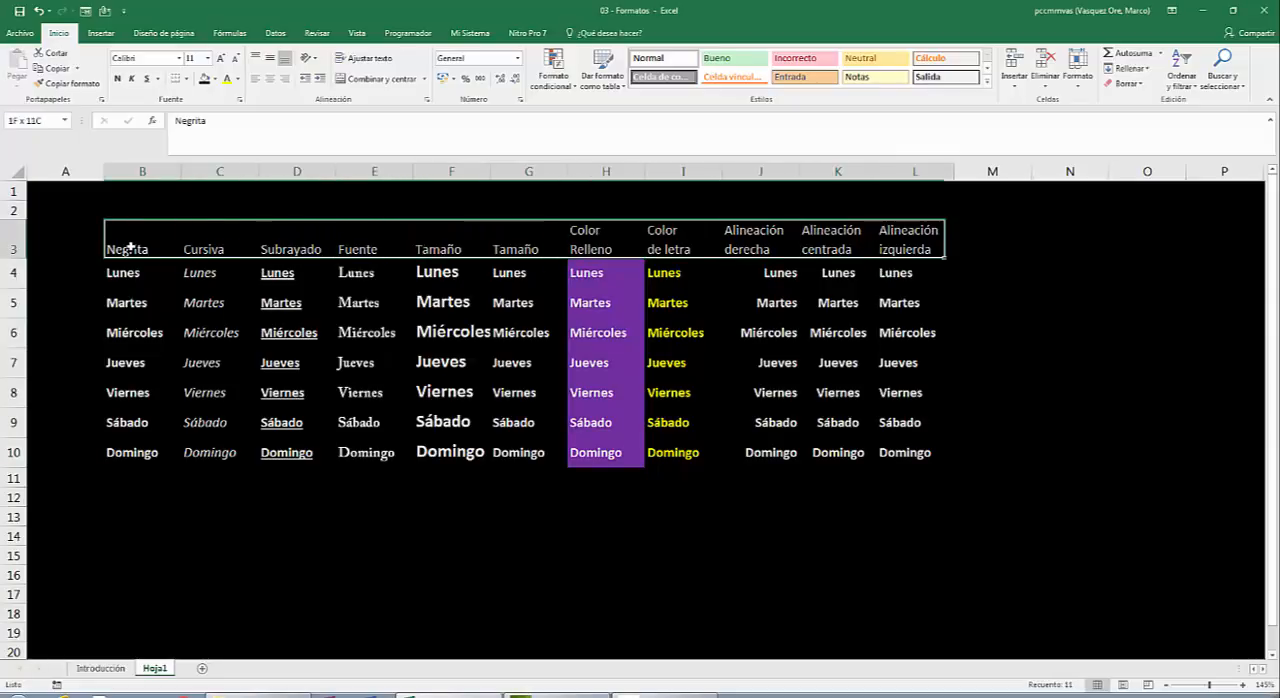
key("shift+Down")
key("shift+Down")
key("shift+Down")
key("shift+Down")
key("shift+Down")
key("shift+Down")
key("shift+Down")
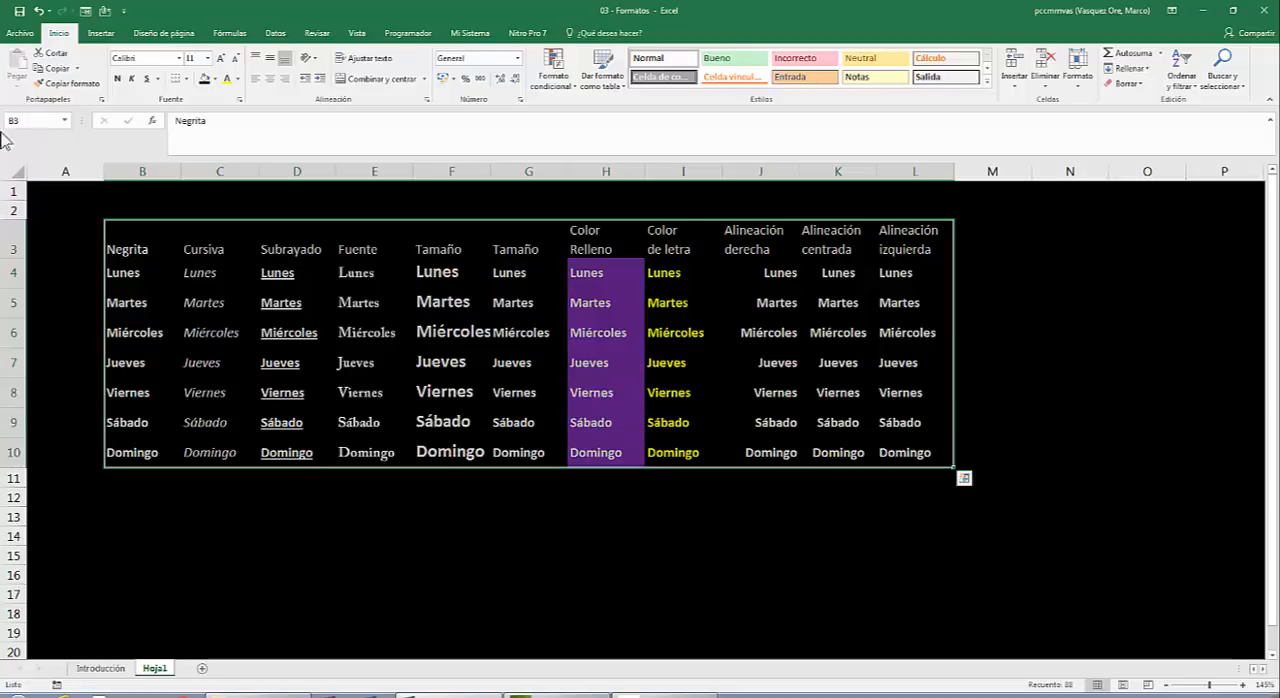
right_click(357, 281)
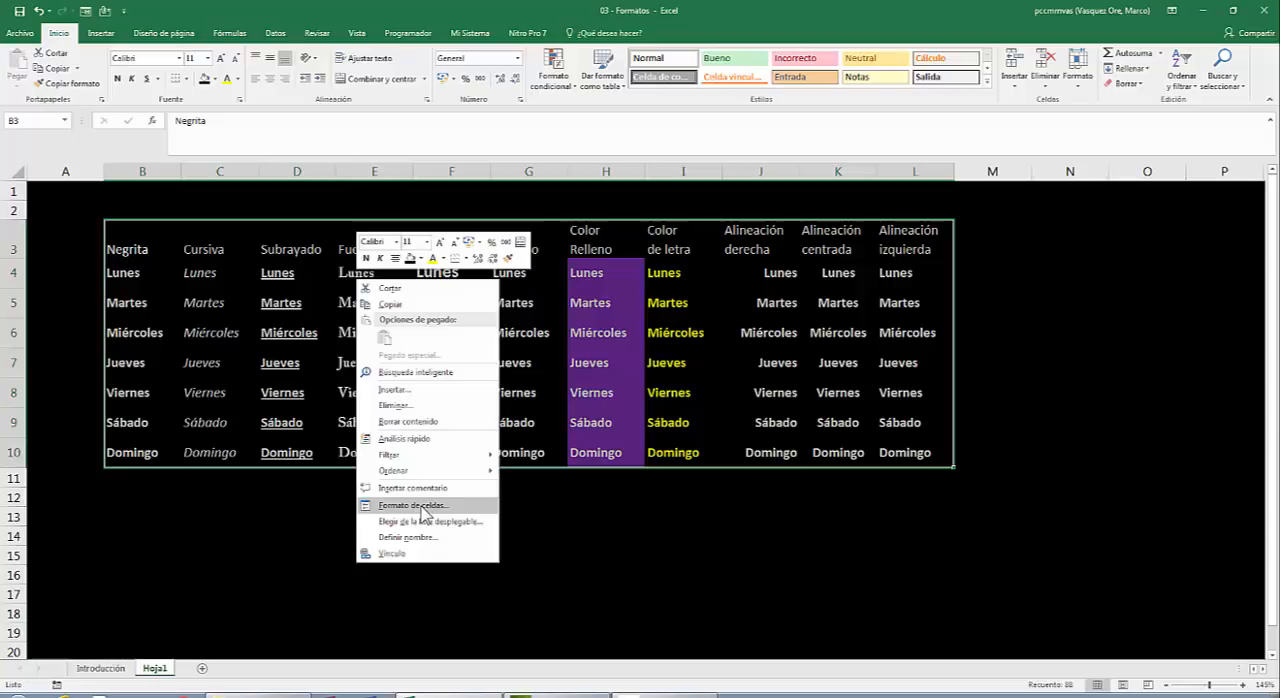
left_click(423, 507)
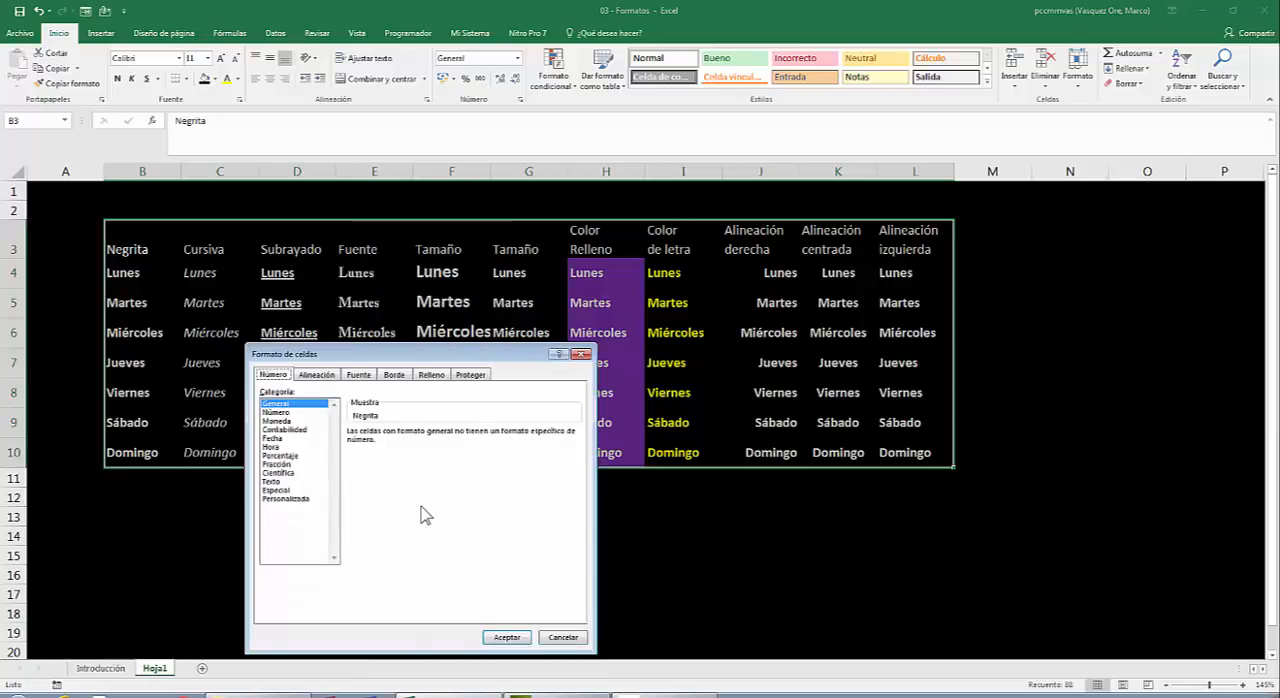
Apply standard yellow double-line borders to the outline and inside of the weekday table B3:L10.
left_click_drag(408, 356, 828, 162)
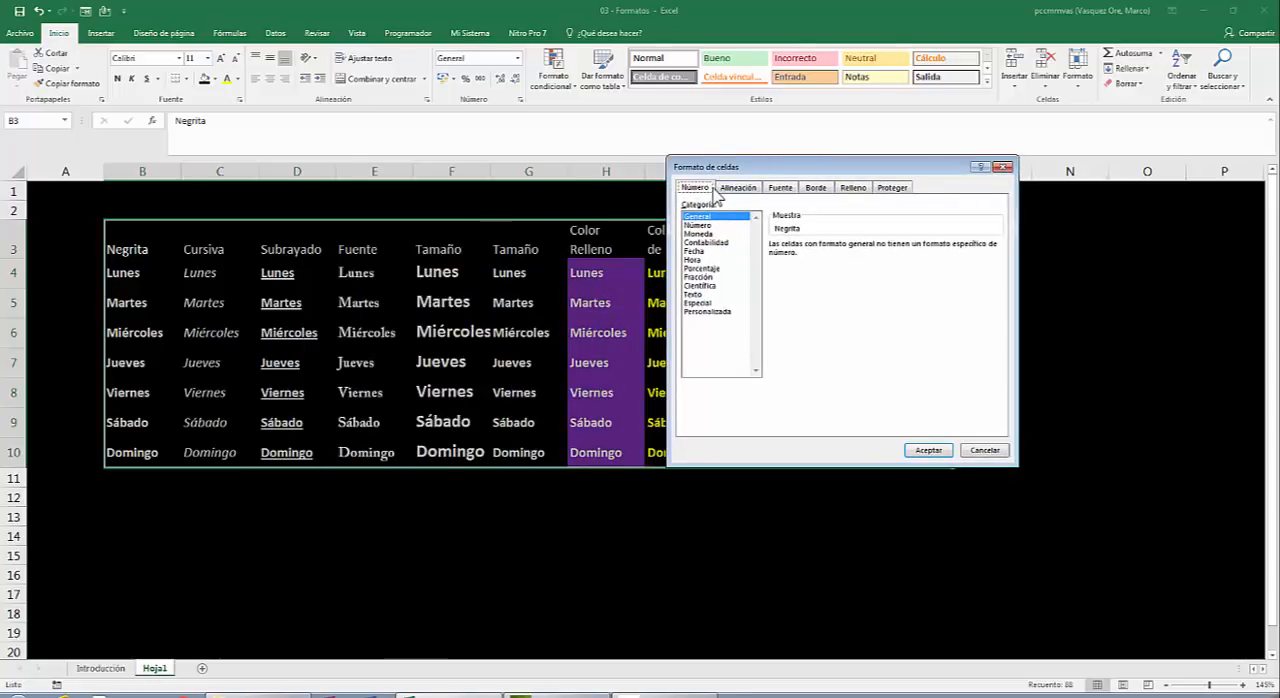
left_click(825, 192)
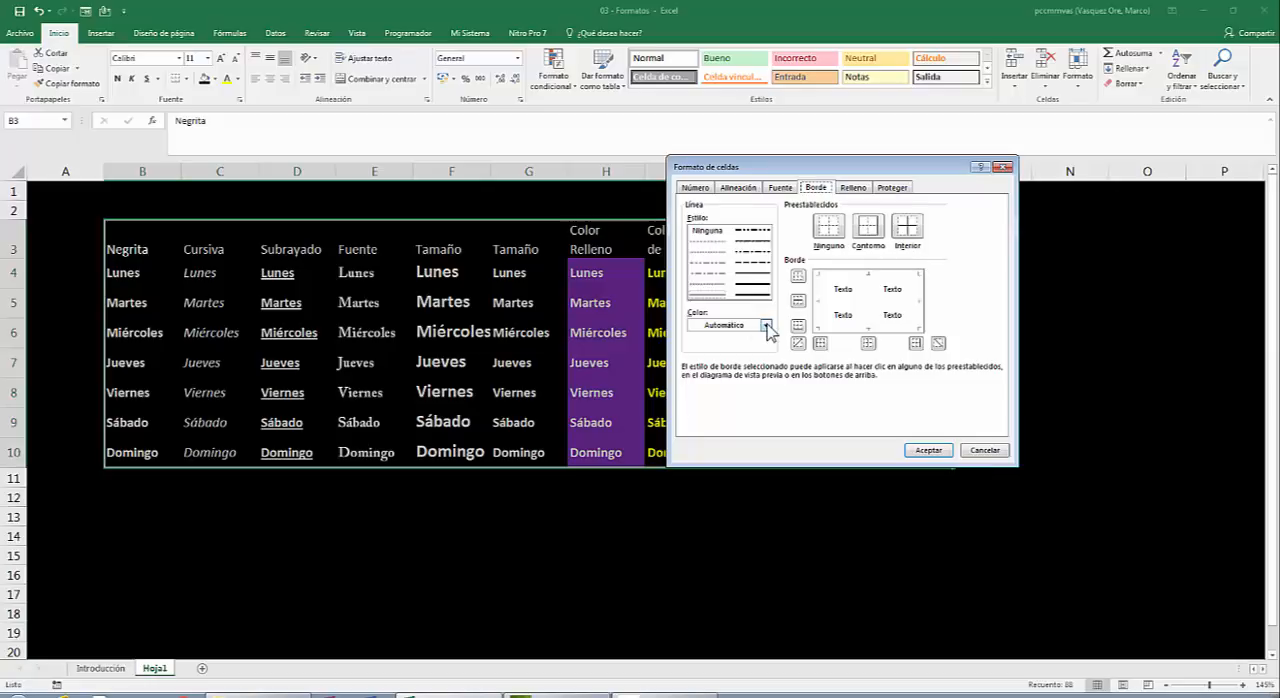
left_click(766, 326)
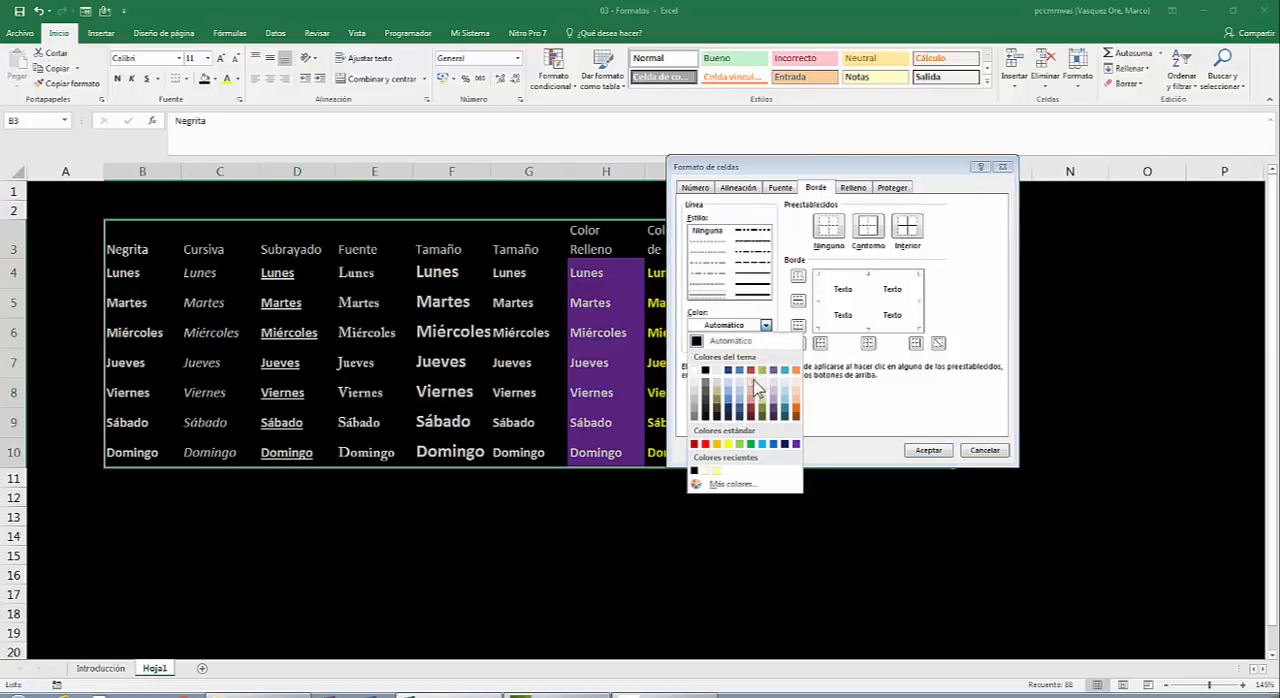
left_click(728, 443)
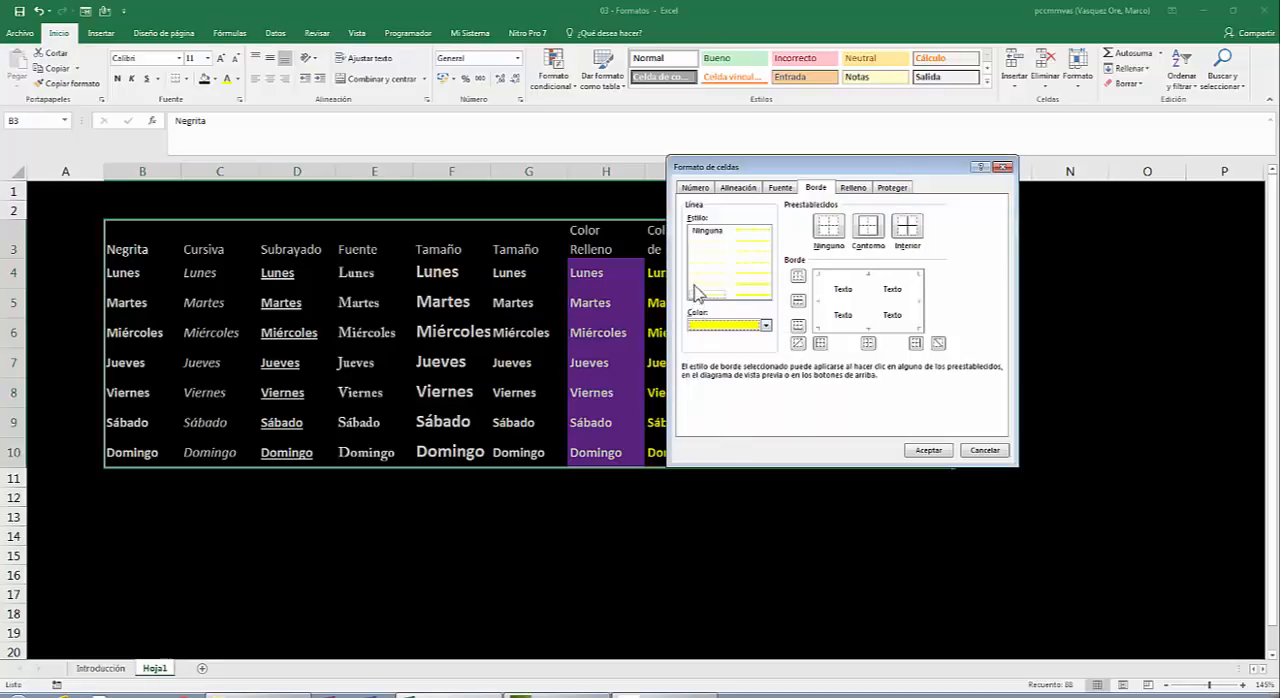
left_click(749, 295)
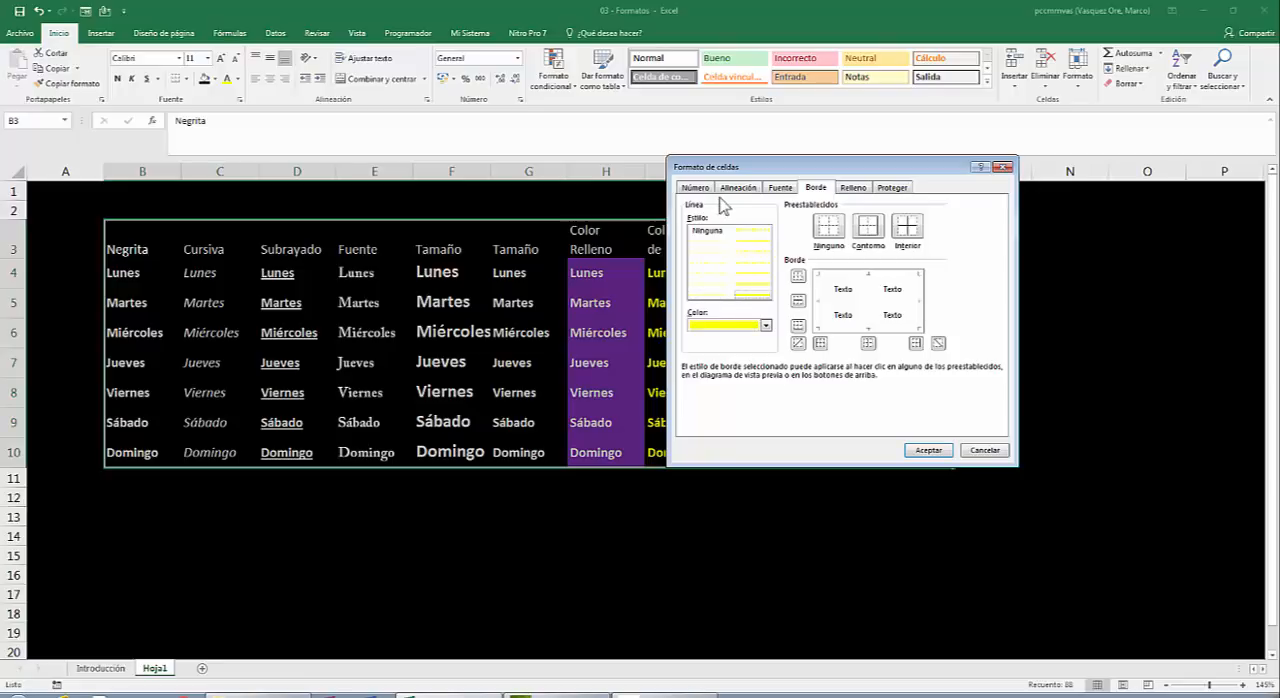
left_click(874, 224)
left_click(870, 230)
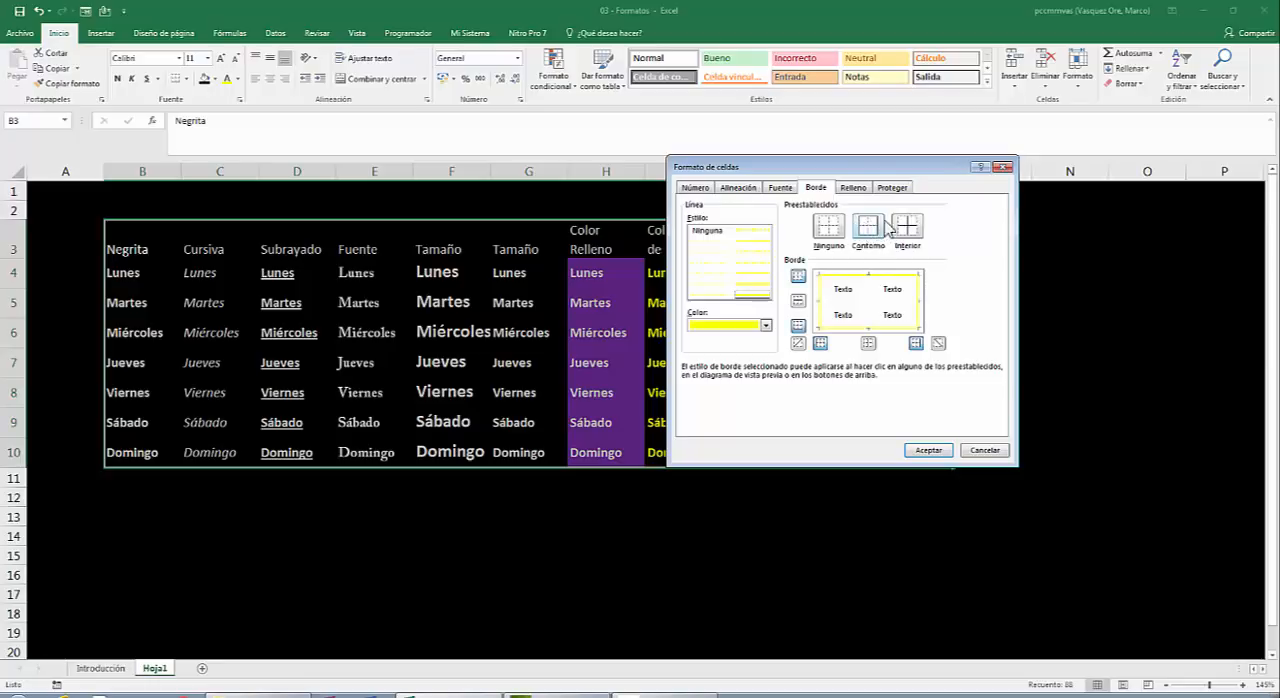
left_click(908, 228)
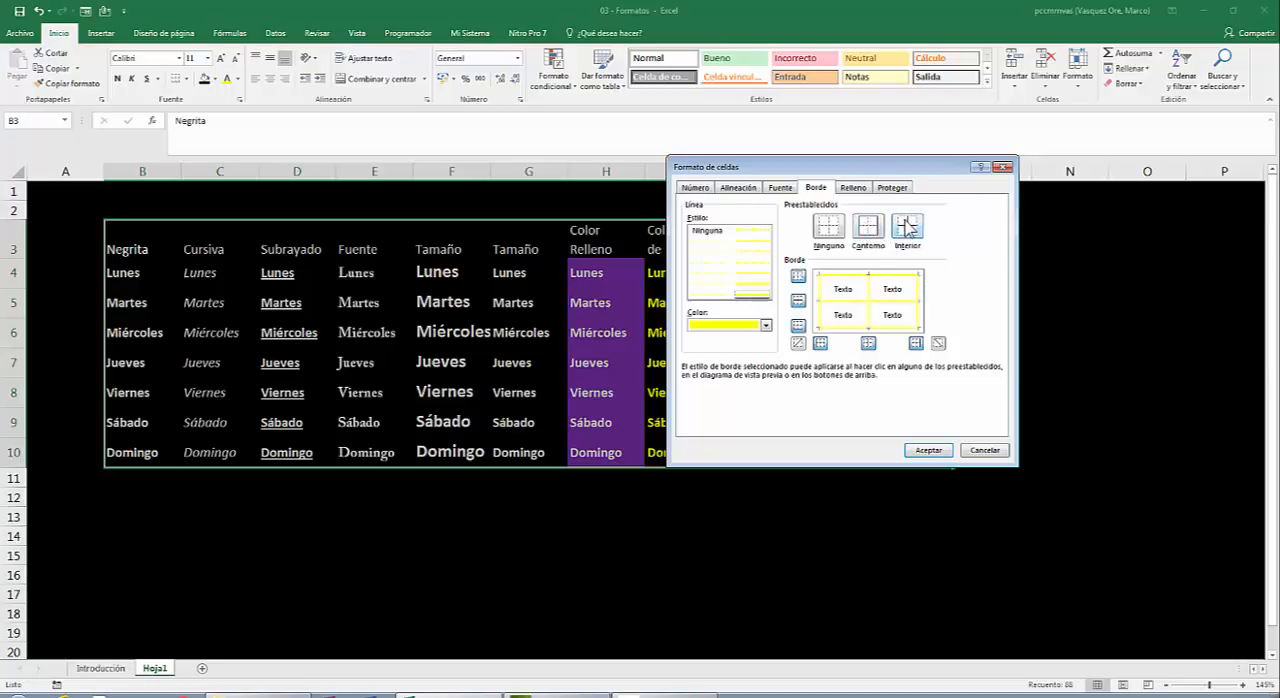
left_click(930, 451)
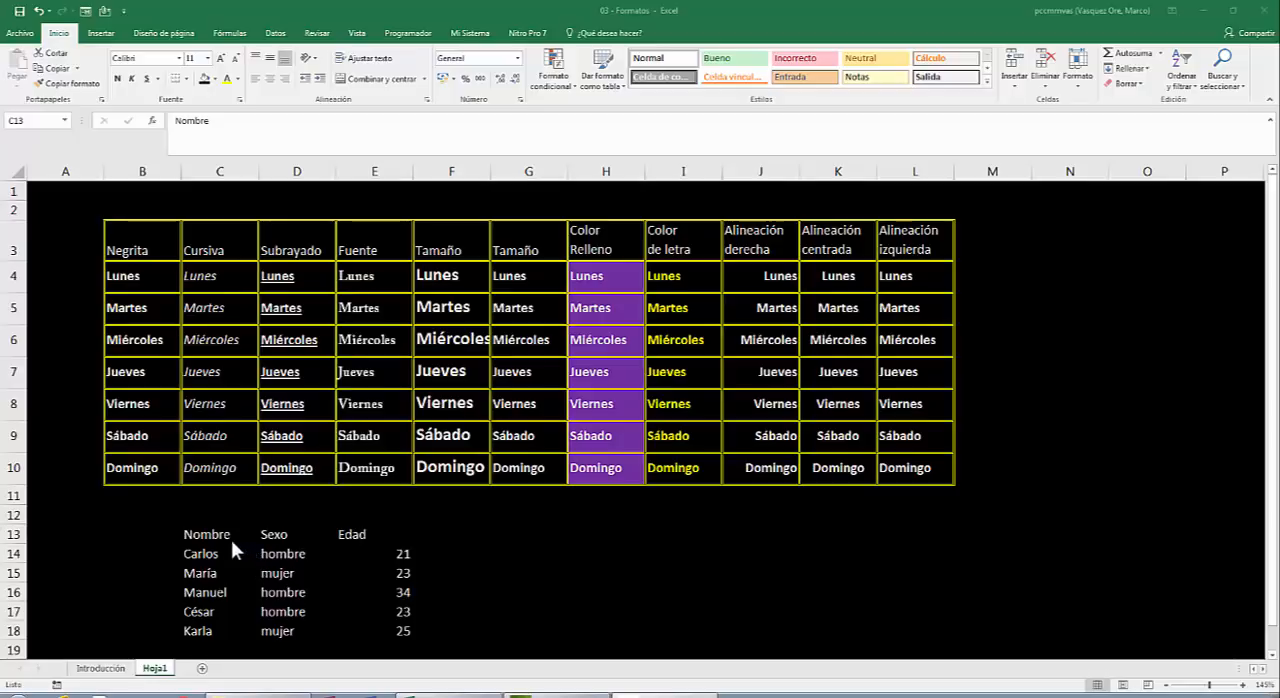
Centre the ages in E14:E18 under the heading "Edad" horizontally.
left_click(367, 533)
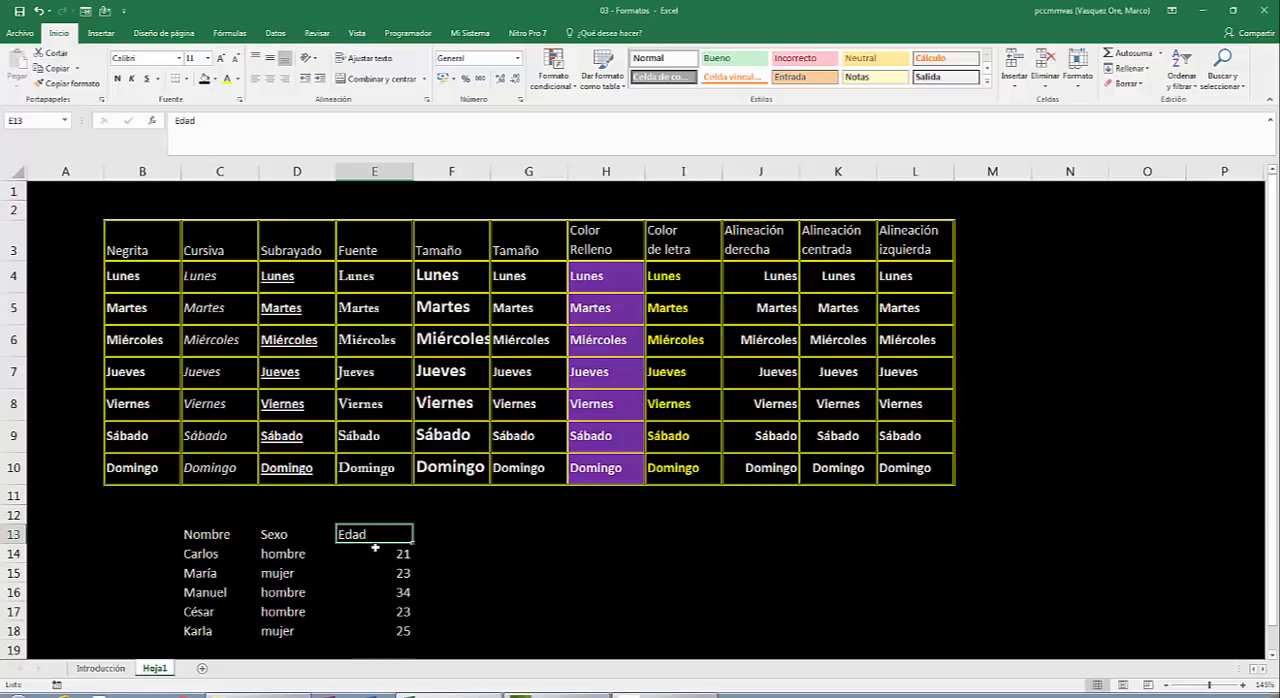
left_click_drag(375, 553, 367, 630)
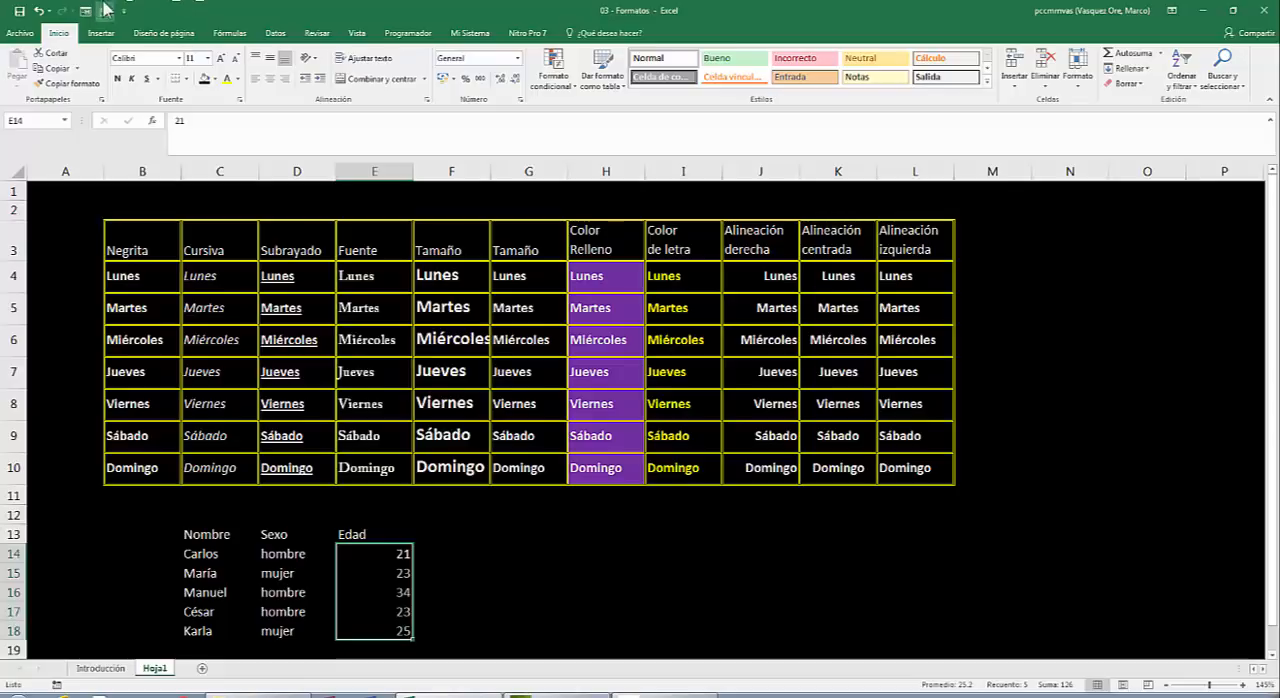
left_click(277, 90)
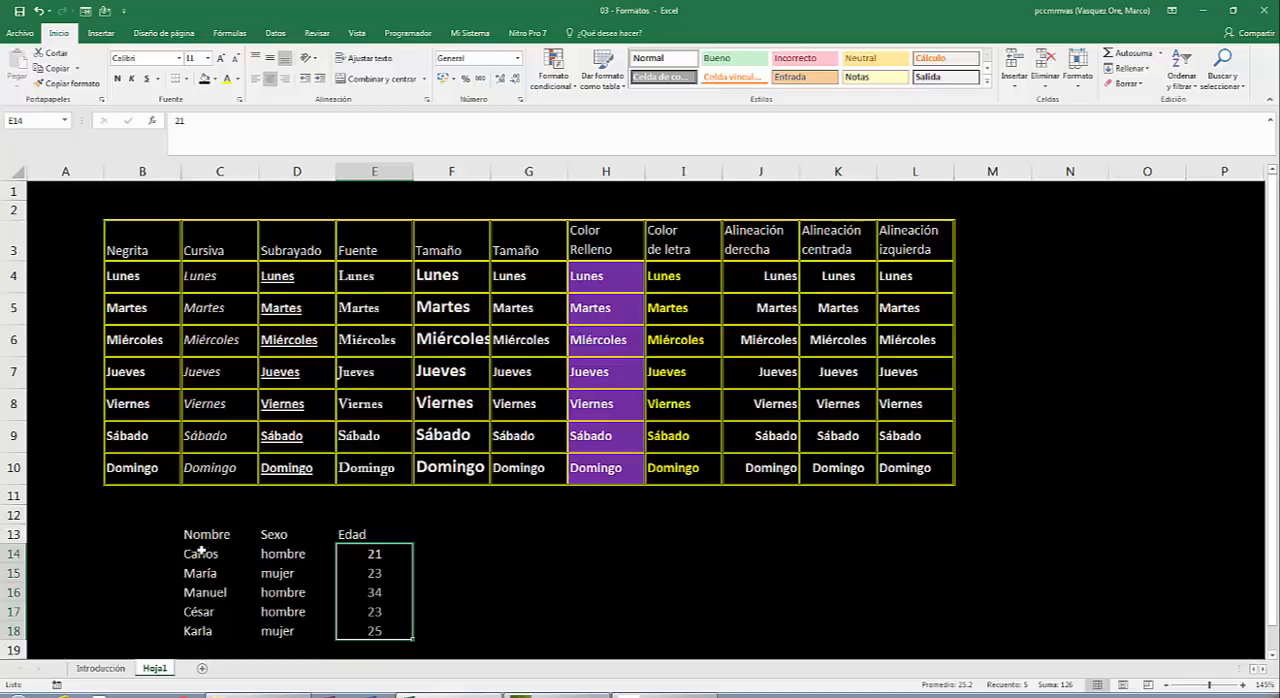
Make the entries in C14:C18 under the heading "Nombre" bold, italic and underlined.
left_click_drag(200, 553, 188, 630)
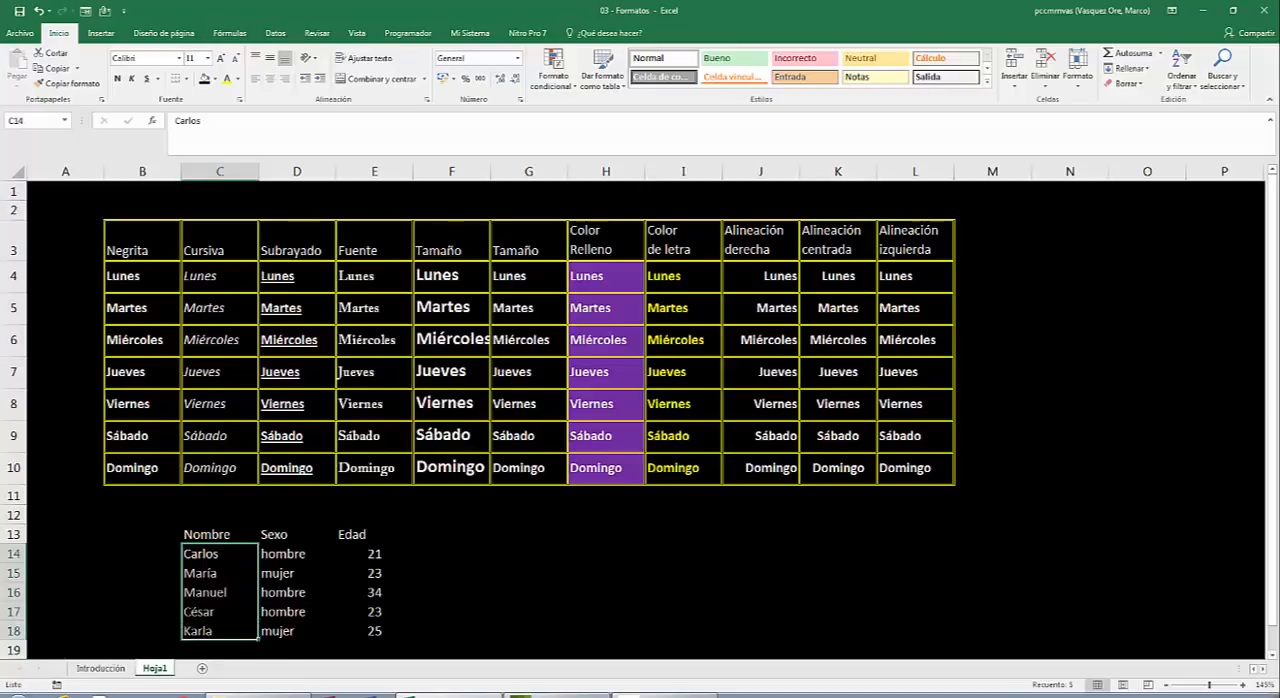
left_click(119, 79)
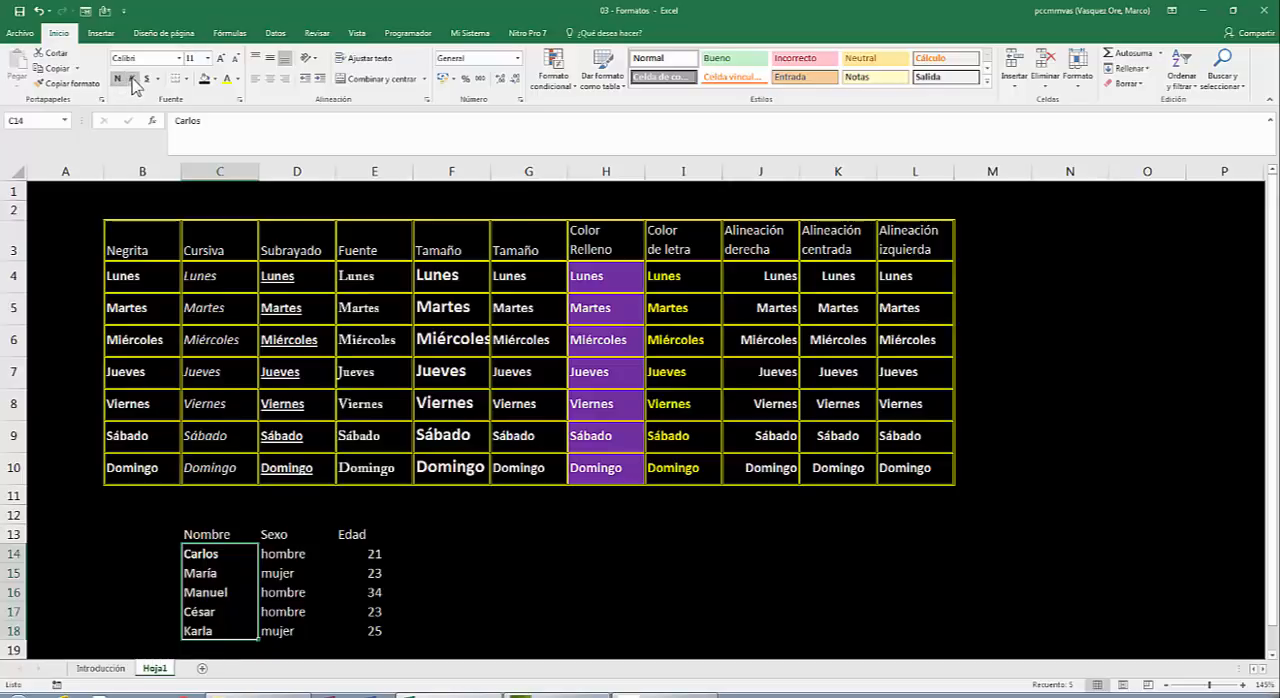
left_click(131, 79)
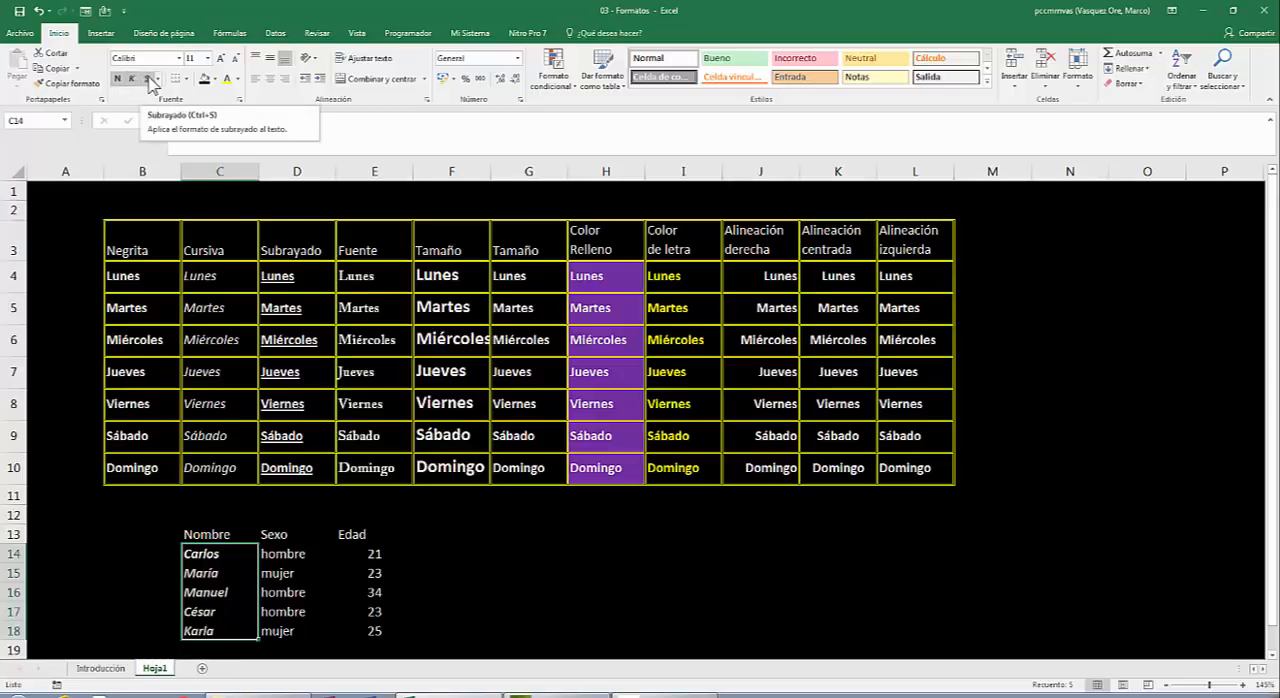
left_click(147, 79)
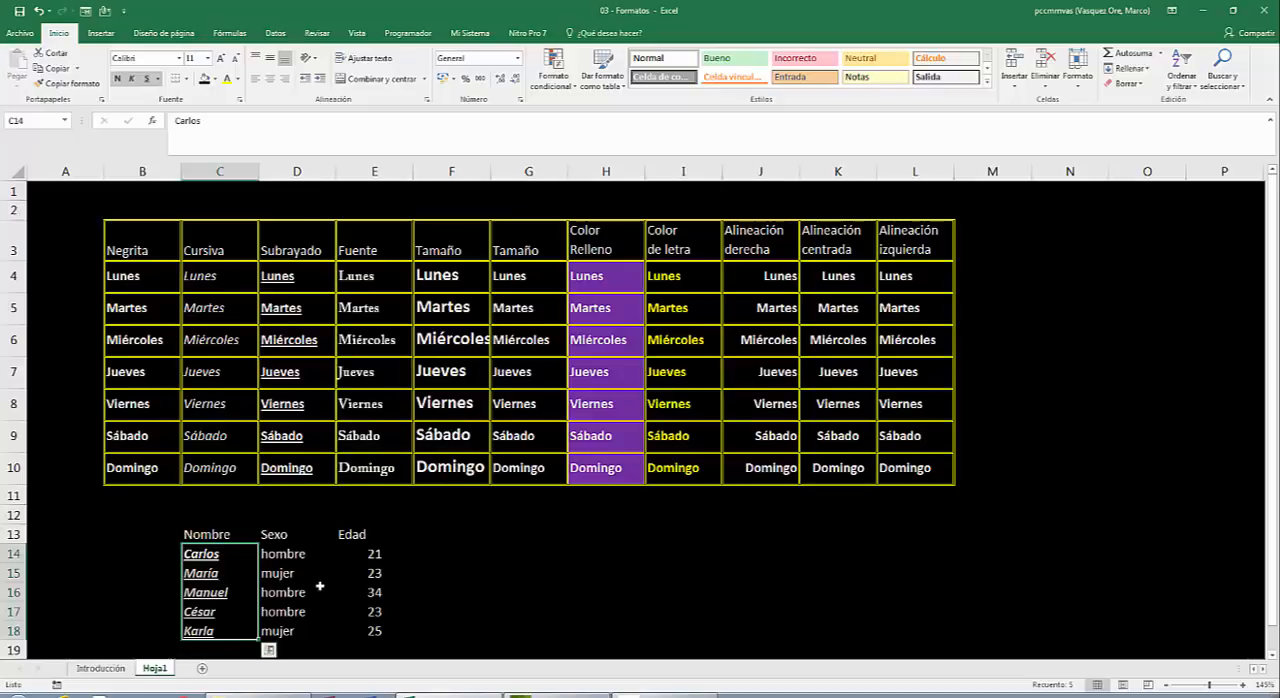
Give the entries in D14:D18 under "Sexo" a standard dark blue fill and standard yellow font colour.
left_click_drag(293, 553, 286, 626)
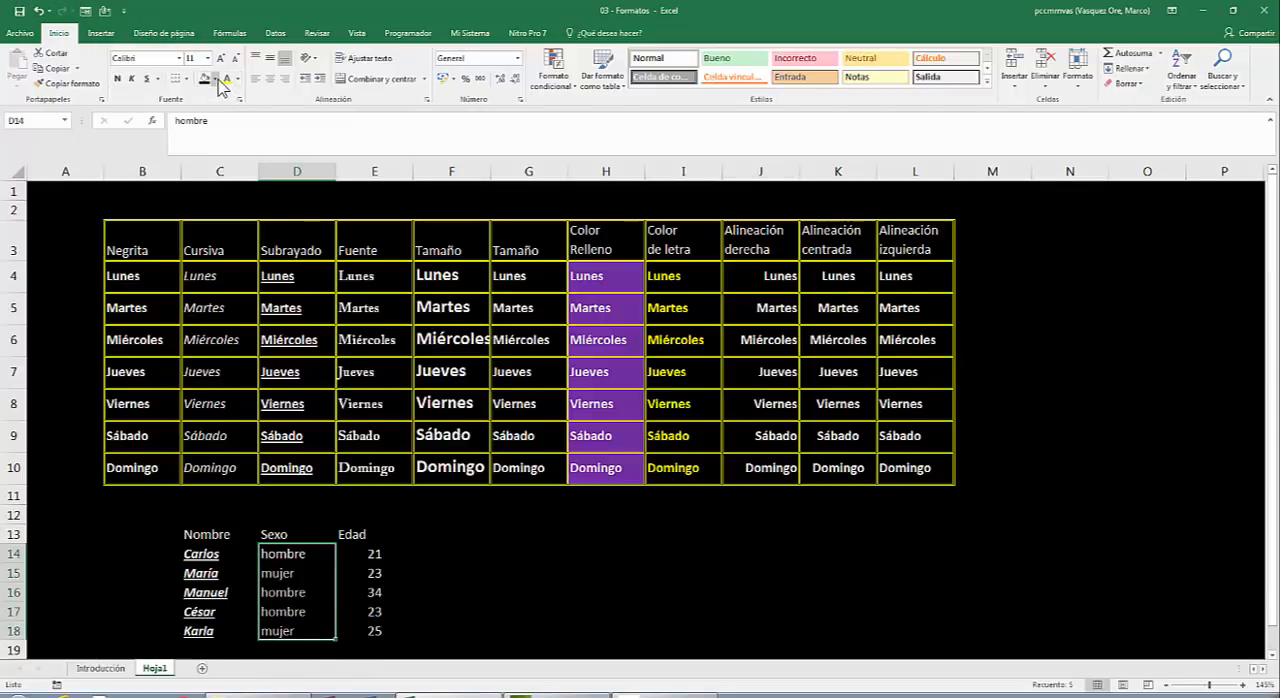
left_click(216, 79)
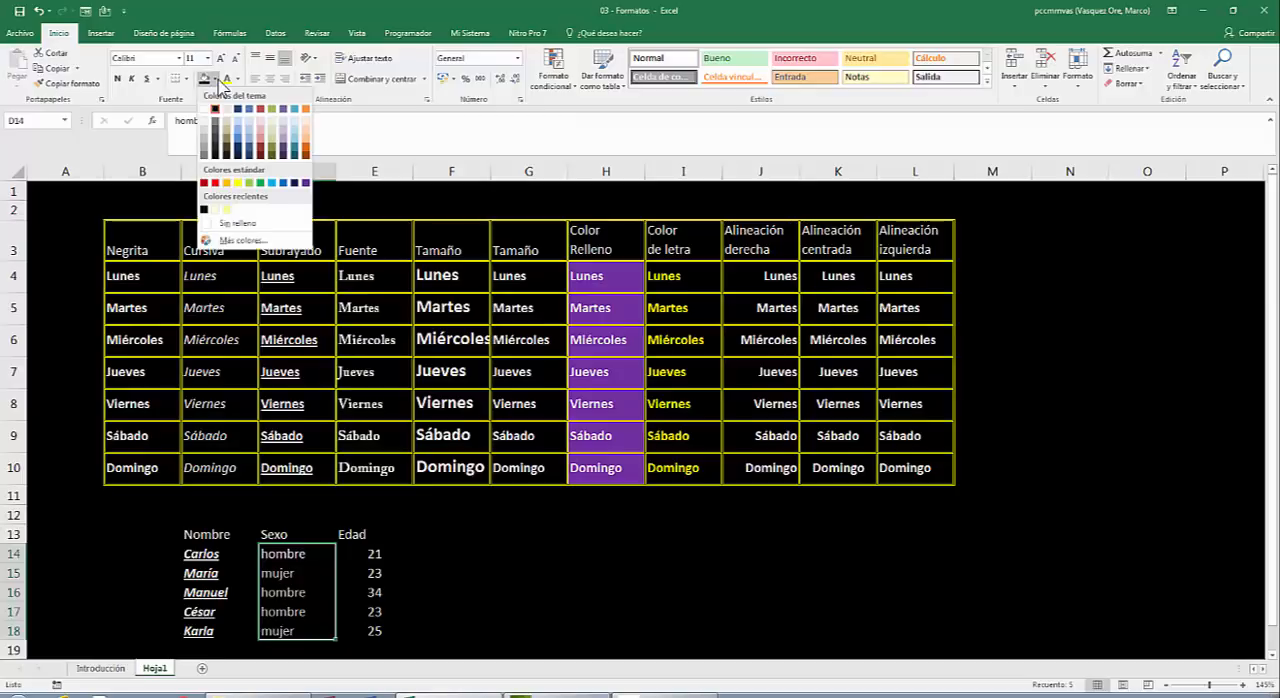
left_click(295, 183)
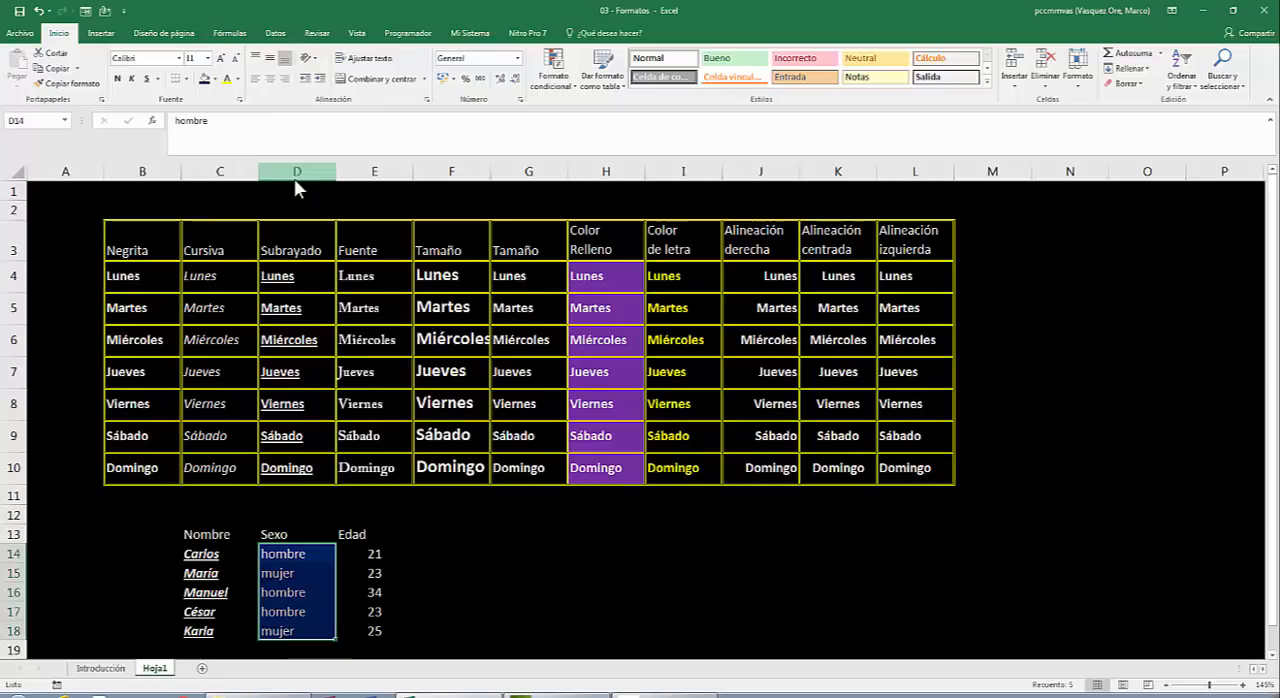
left_click(239, 79)
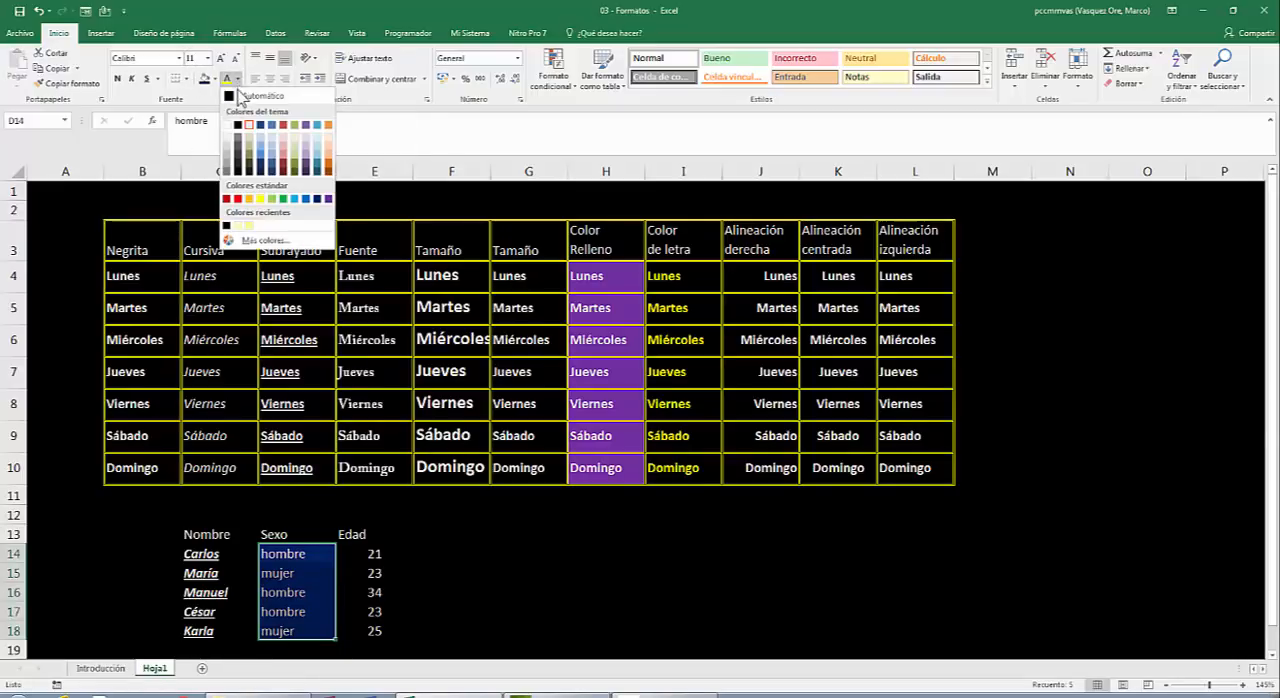
left_click(260, 199)
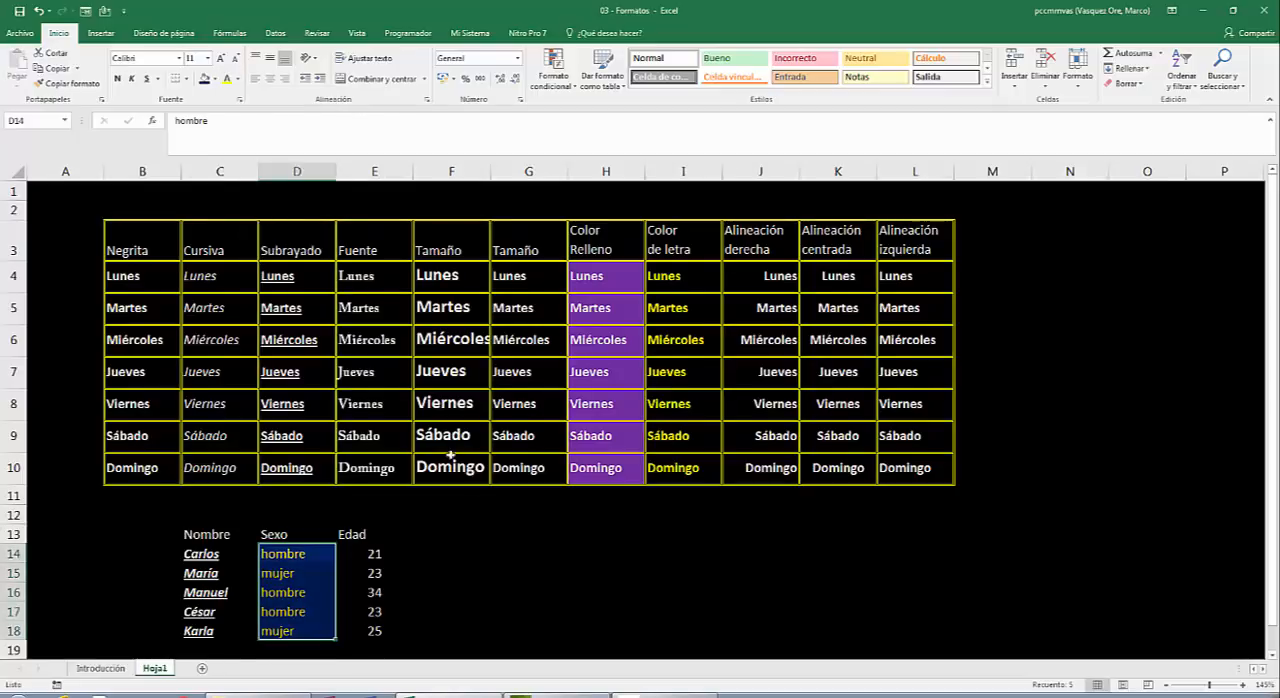
left_click(509, 578)
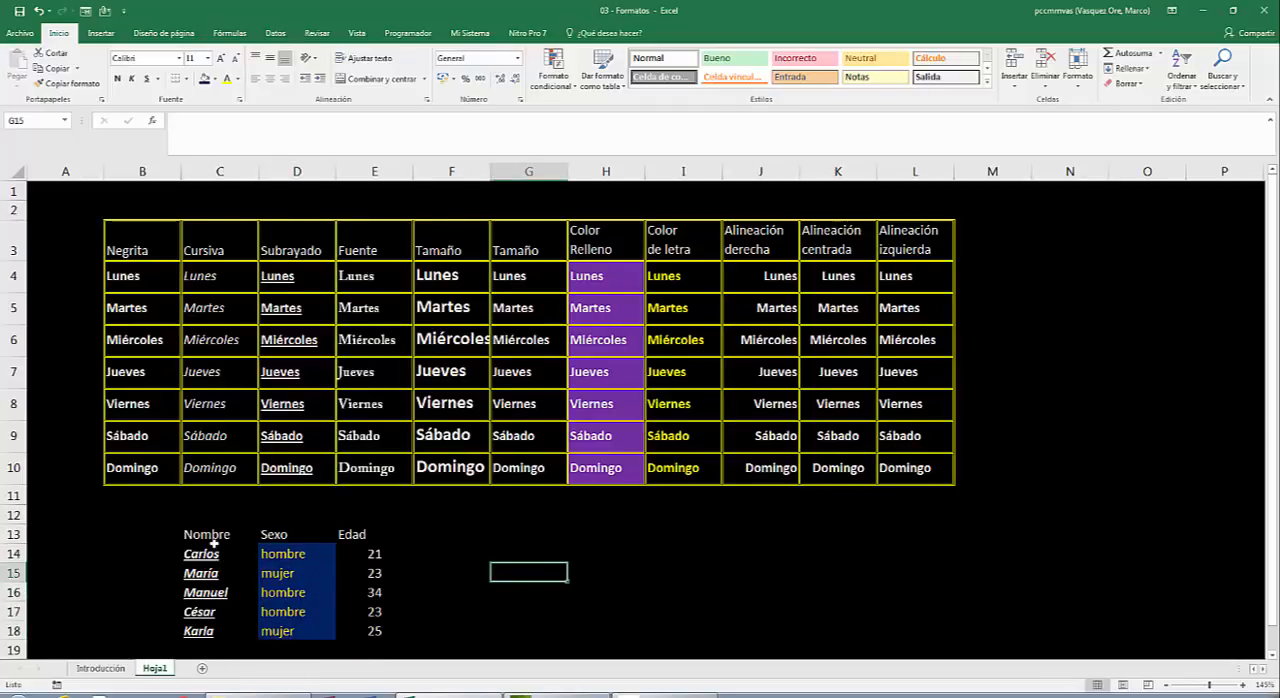
Fill the heading cells C13:E13 ("Nombre", "Sexo", "Edad") with standard dark red.
left_click_drag(207, 537, 350, 534)
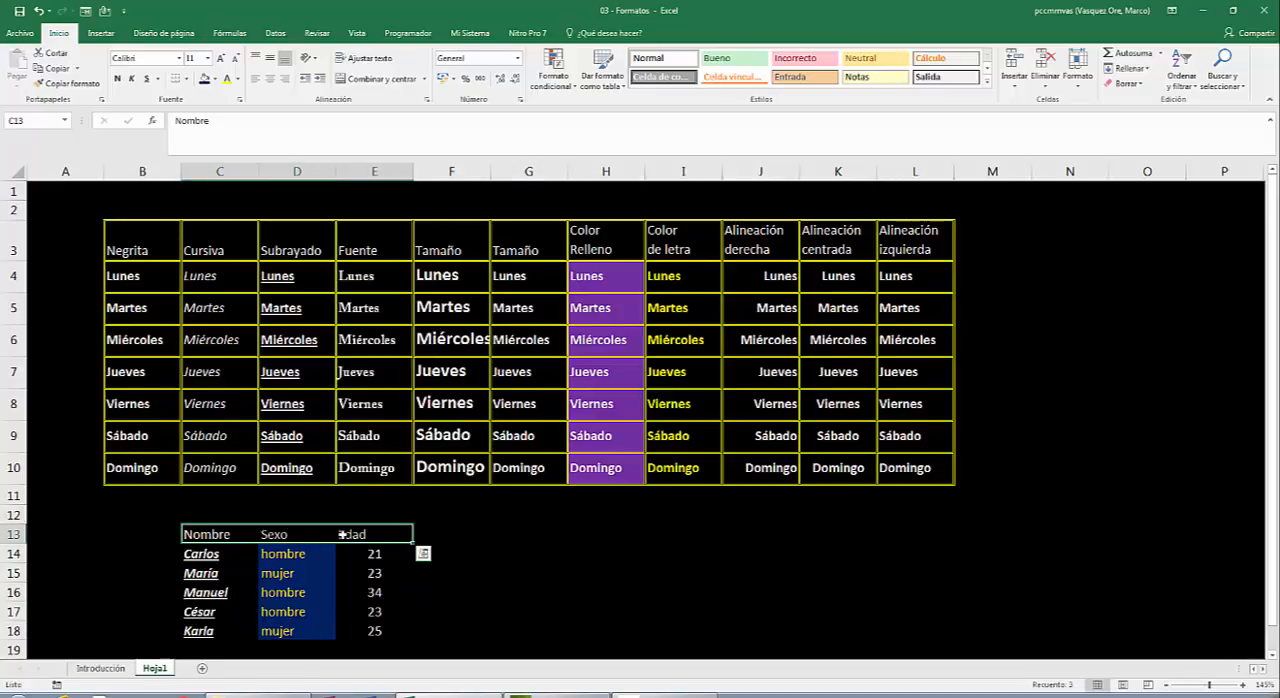
left_click(215, 79)
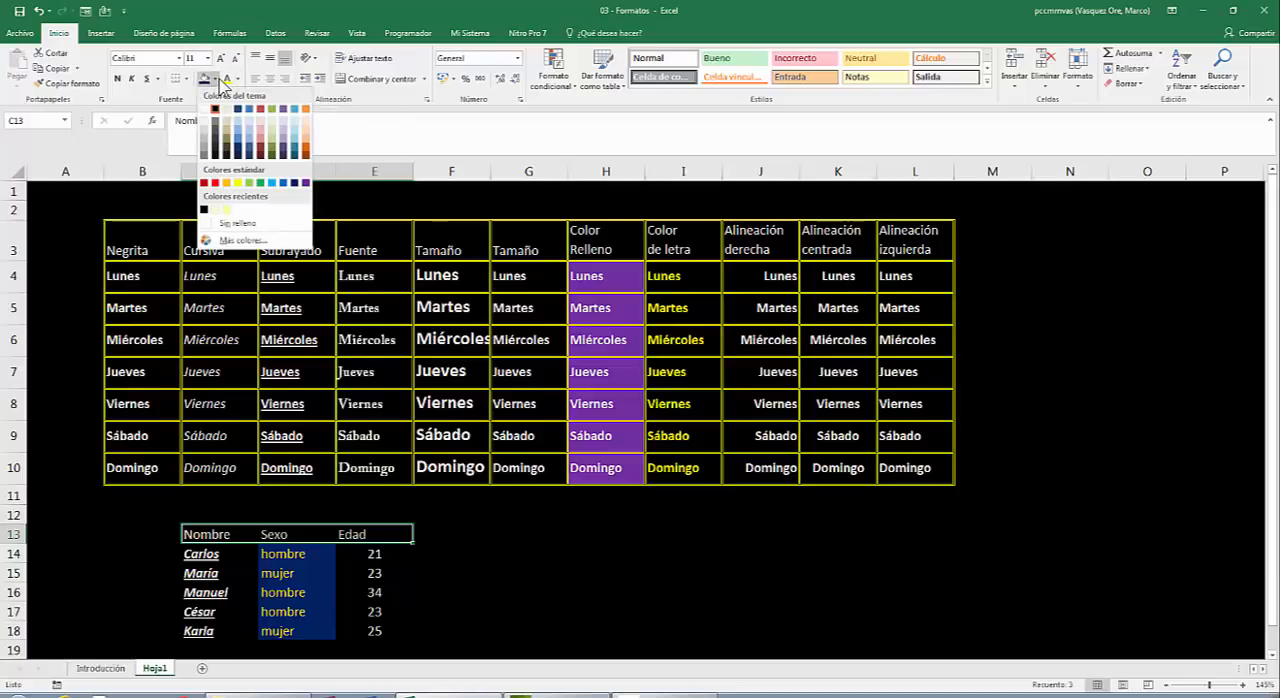
left_click(204, 183)
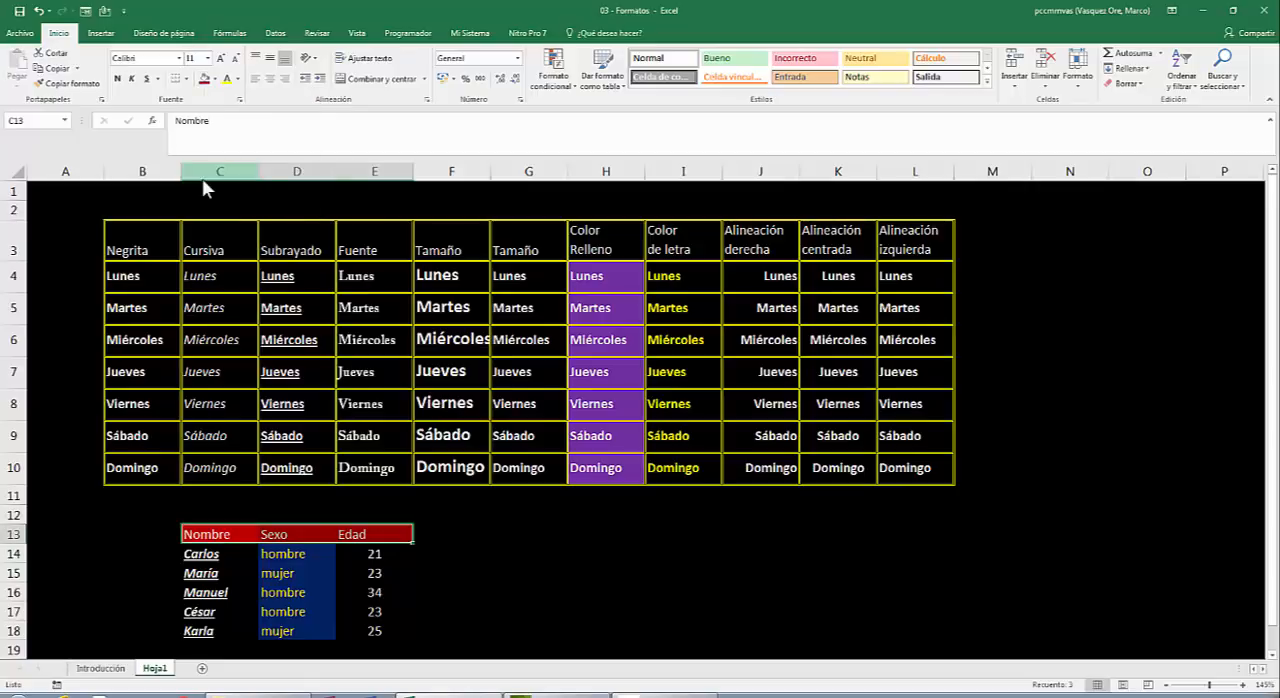
left_click(514, 501)
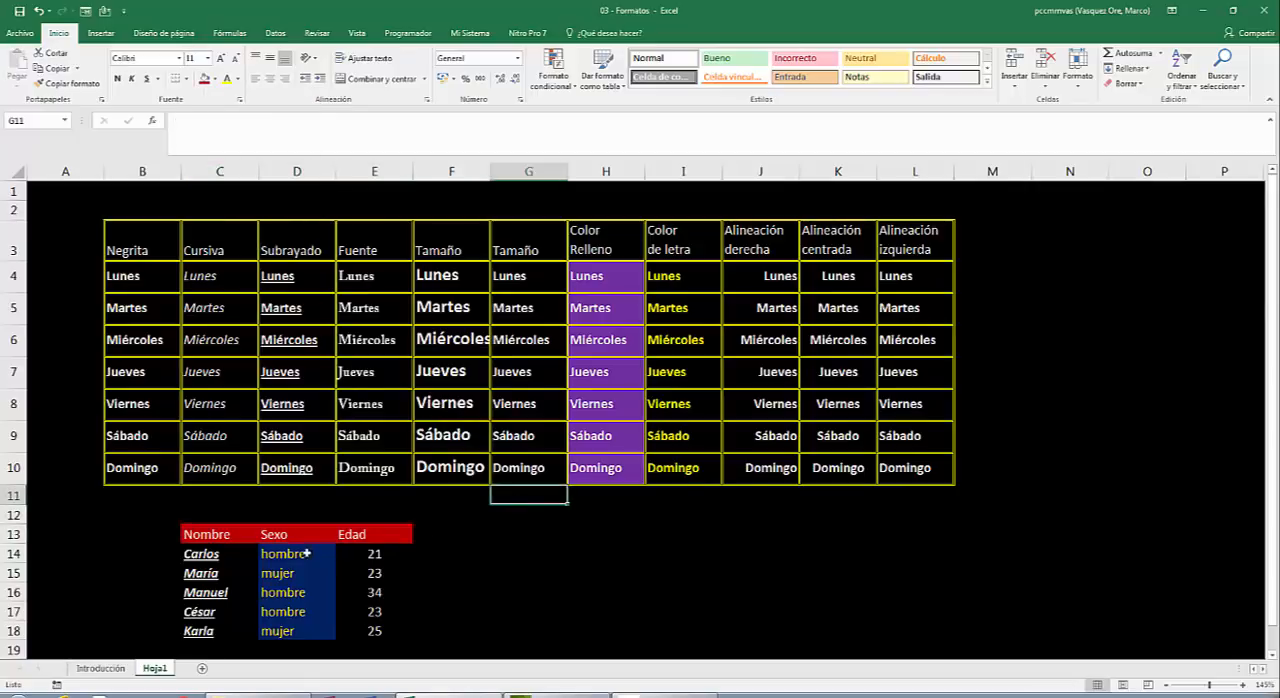
Apply theme red borders to the inside lines of the people table C13:E18.
left_click(204, 534)
left_click_drag(318, 573, 357, 622)
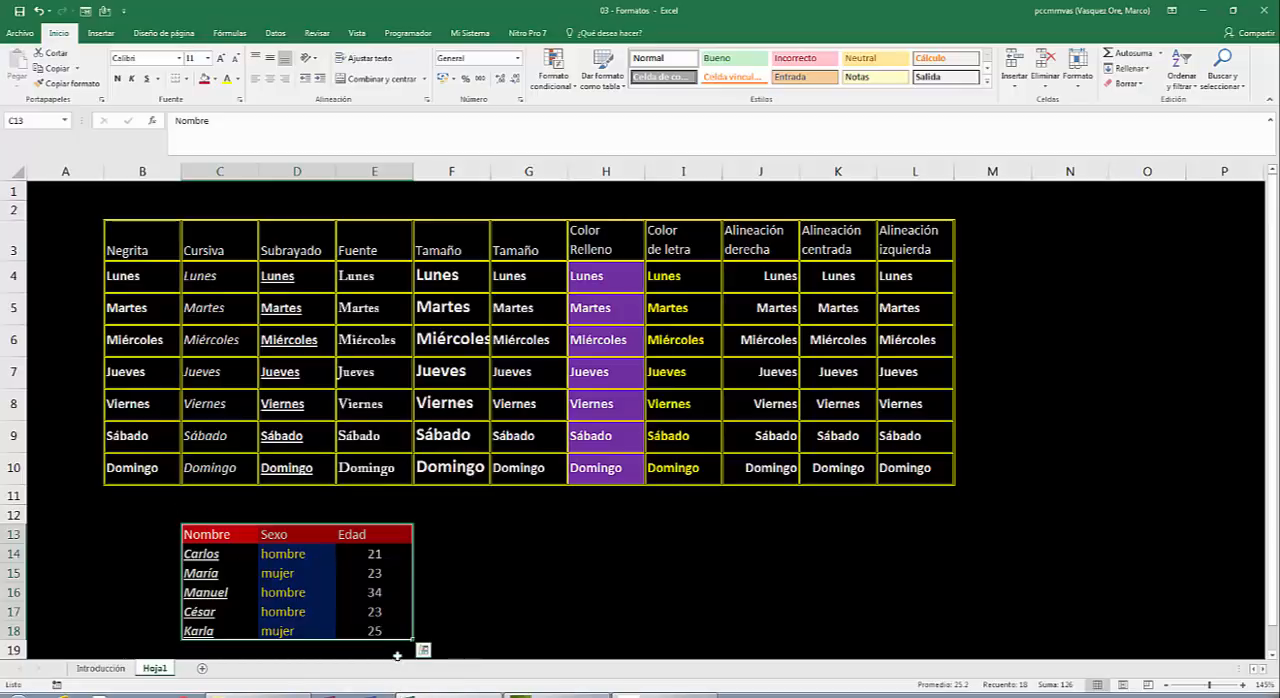
right_click(298, 582)
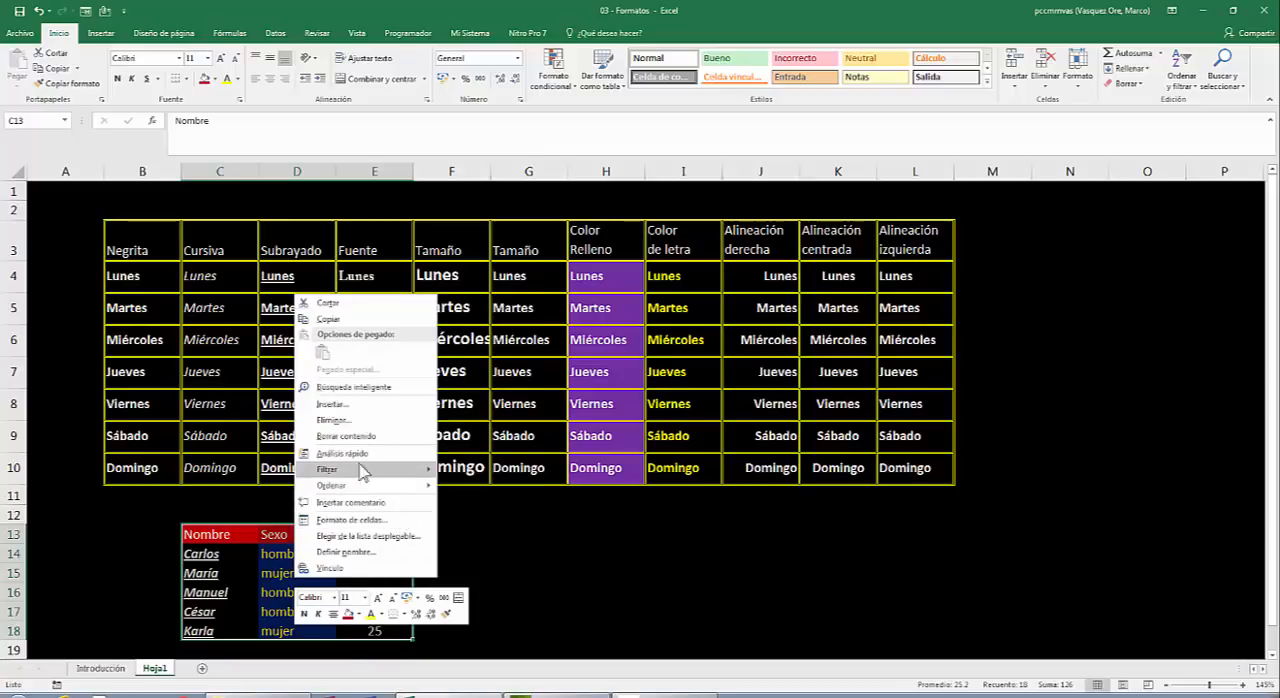
left_click(352, 524)
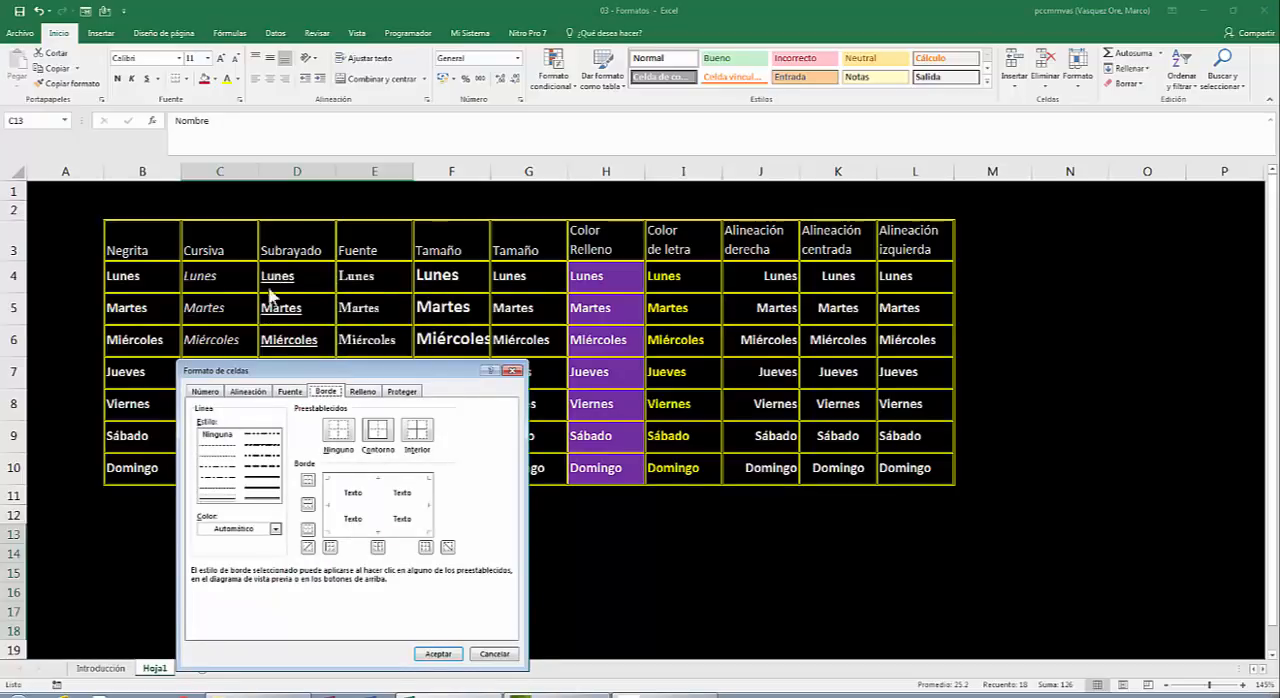
left_click(361, 391)
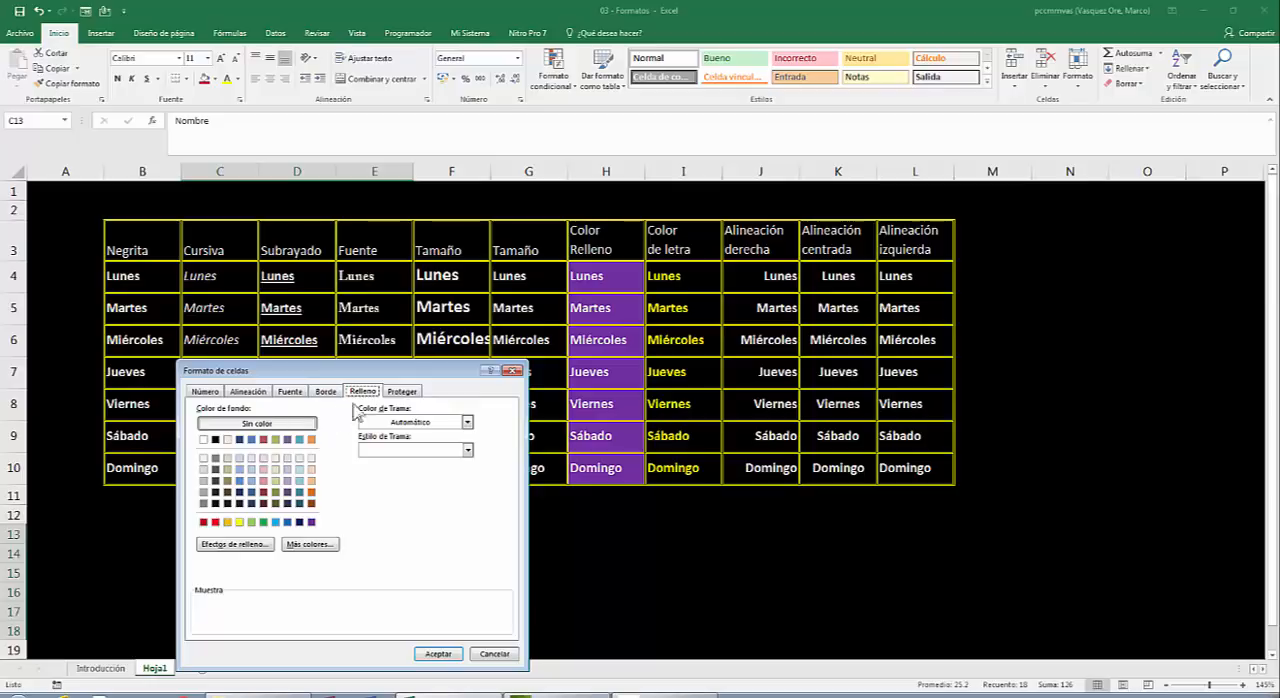
left_click_drag(389, 378, 775, 260)
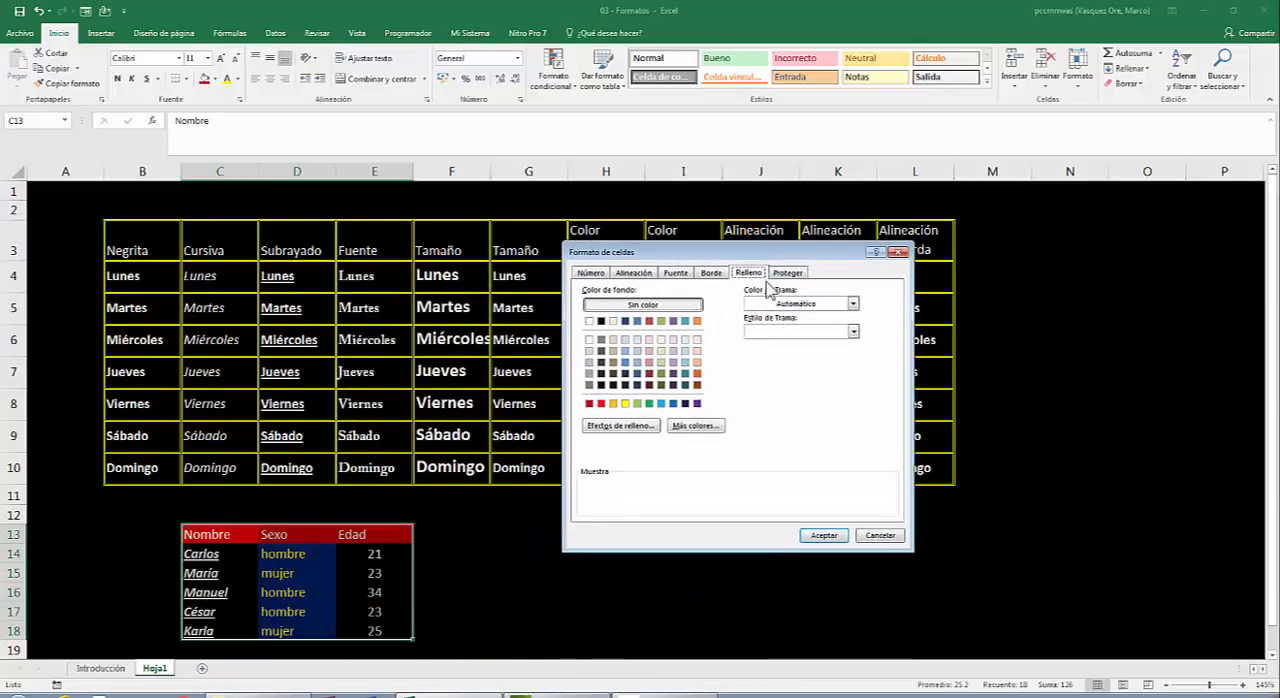
left_click(714, 273)
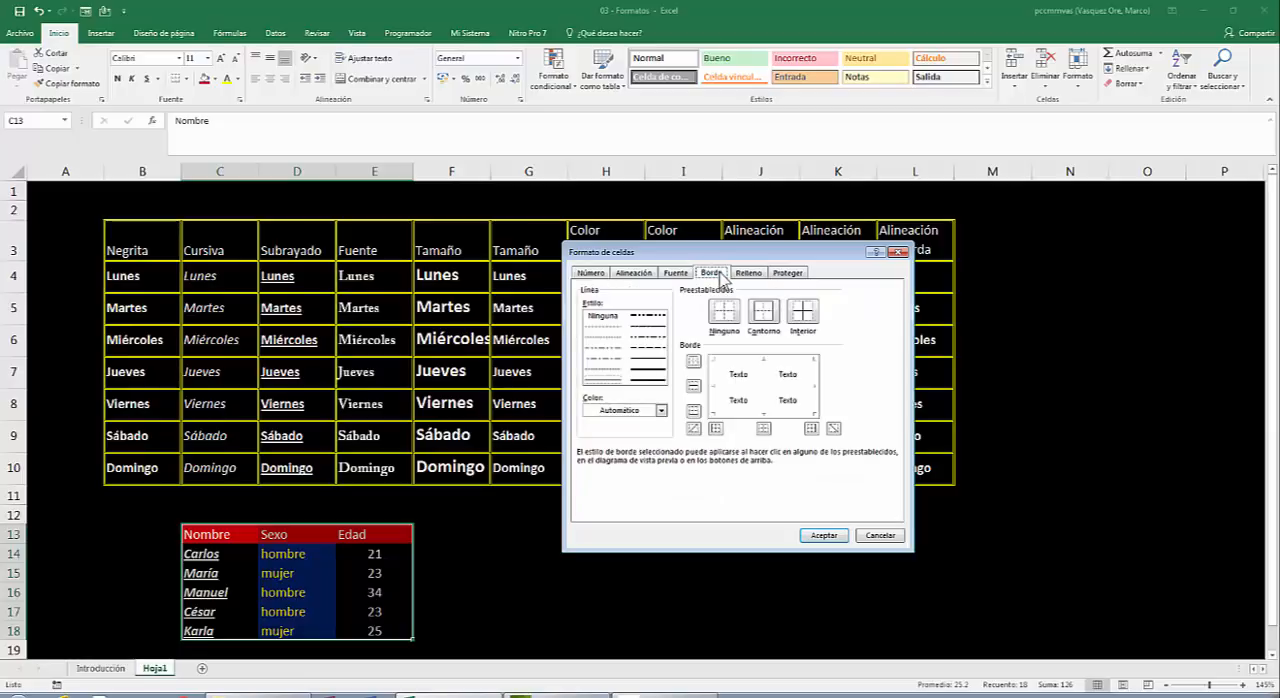
left_click(661, 411)
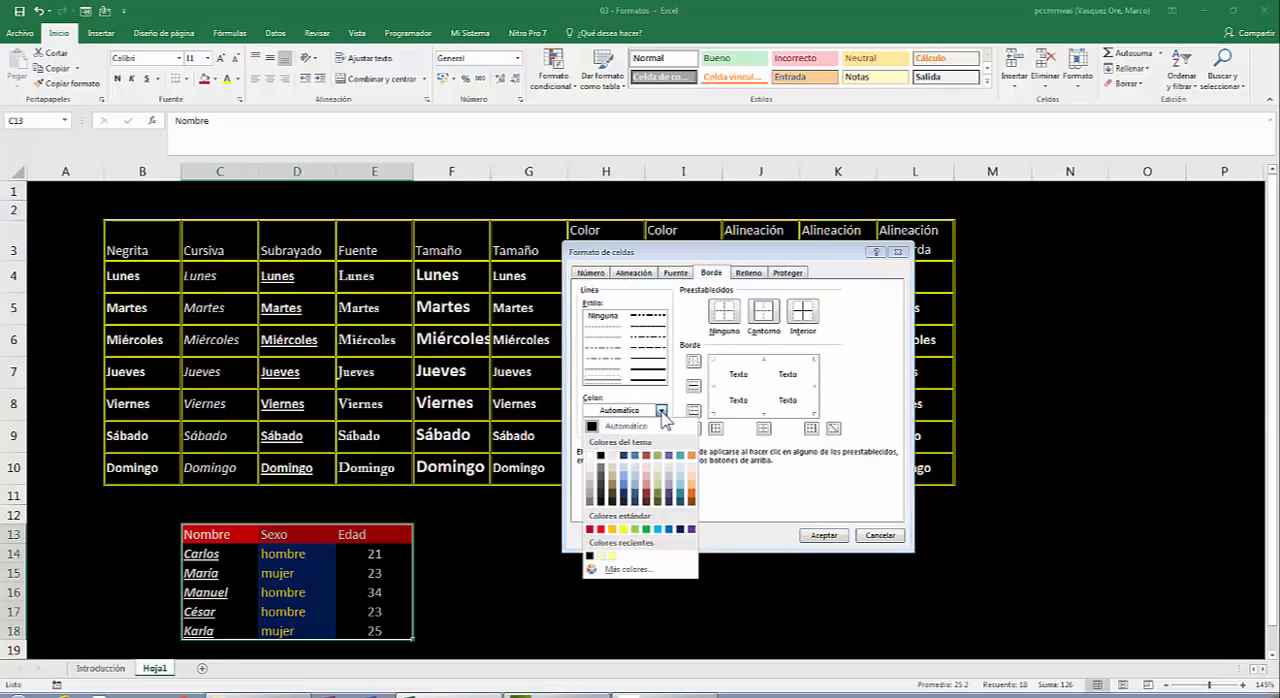
left_click(646, 457)
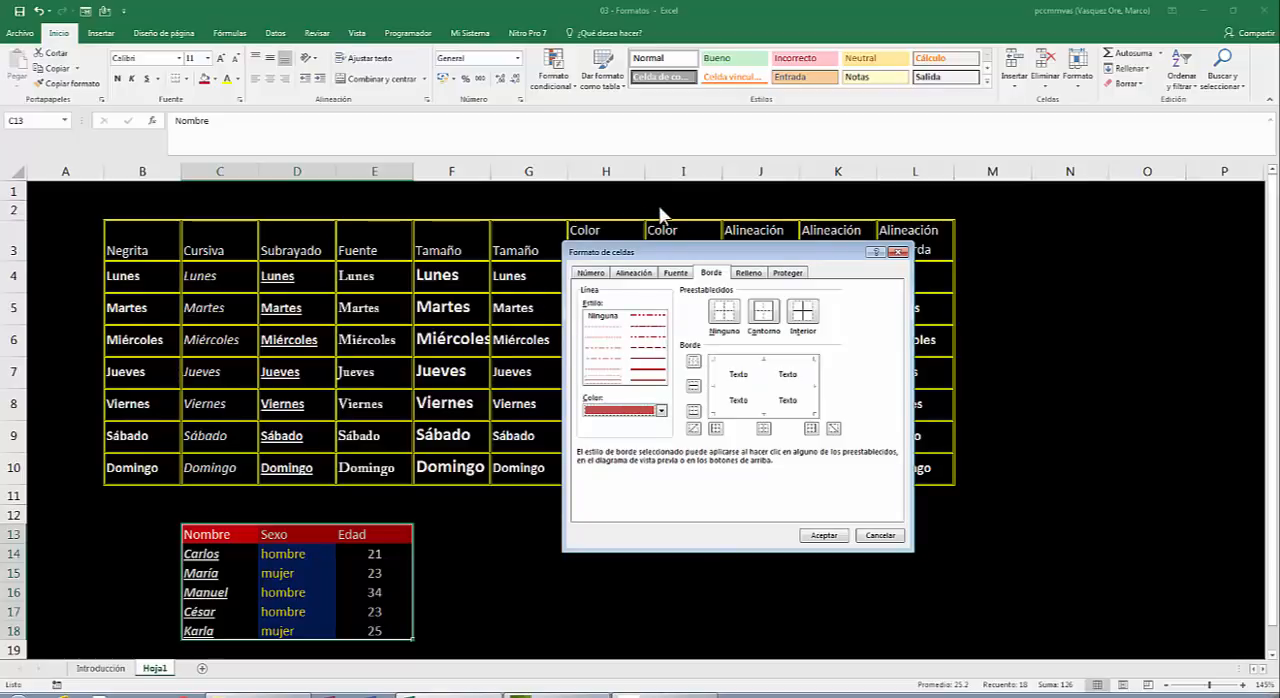
left_click(805, 316)
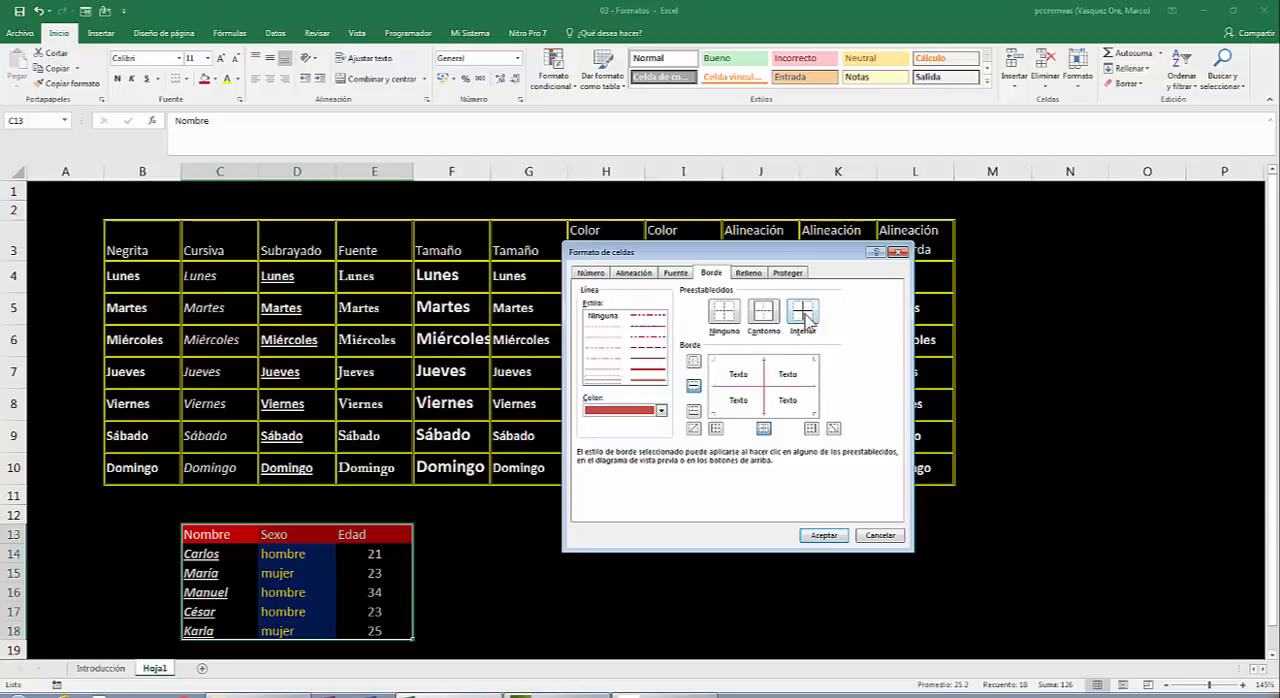
left_click(826, 536)
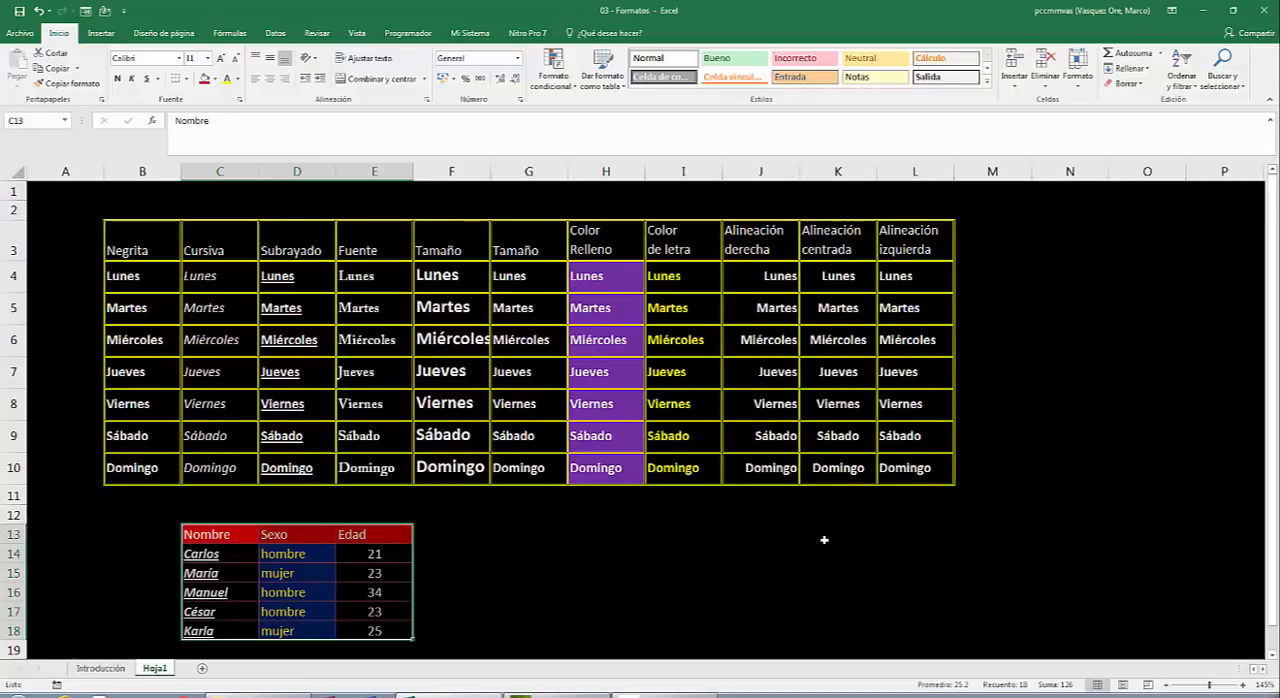
left_click(524, 553)
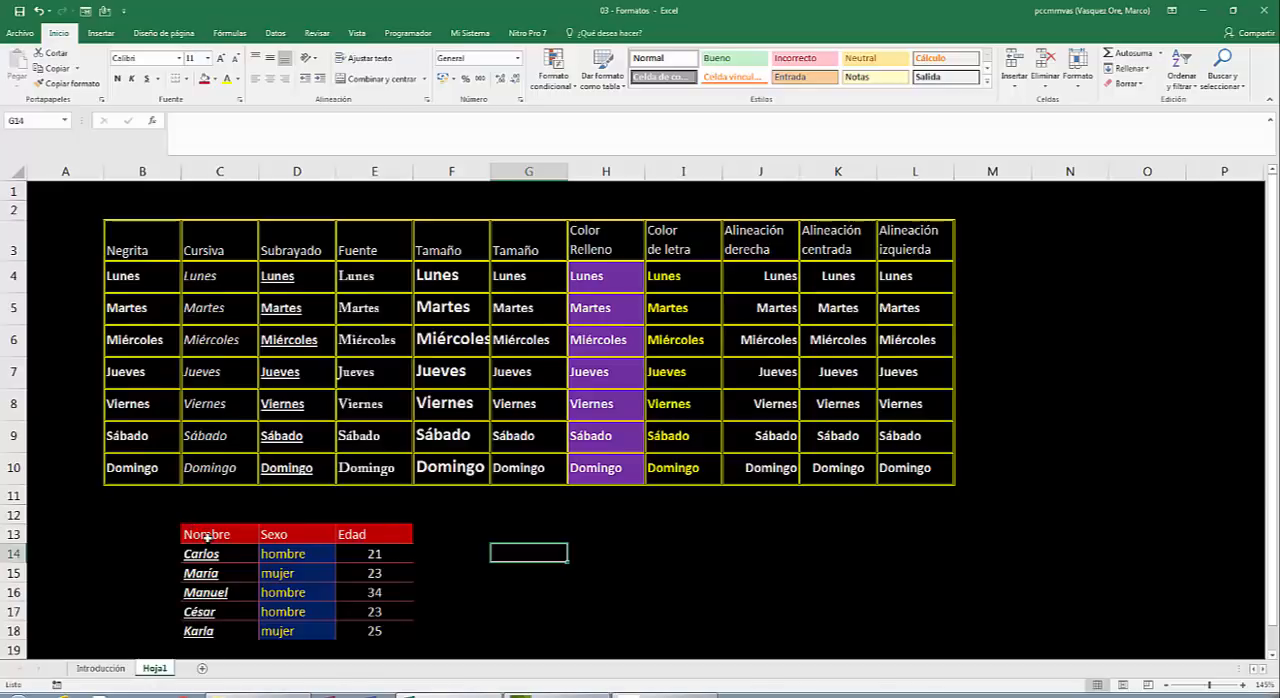
Add an outline border around the people table C13:E18 in a light tint of Azul, Énfasis 1.
left_click_drag(206, 537, 367, 623)
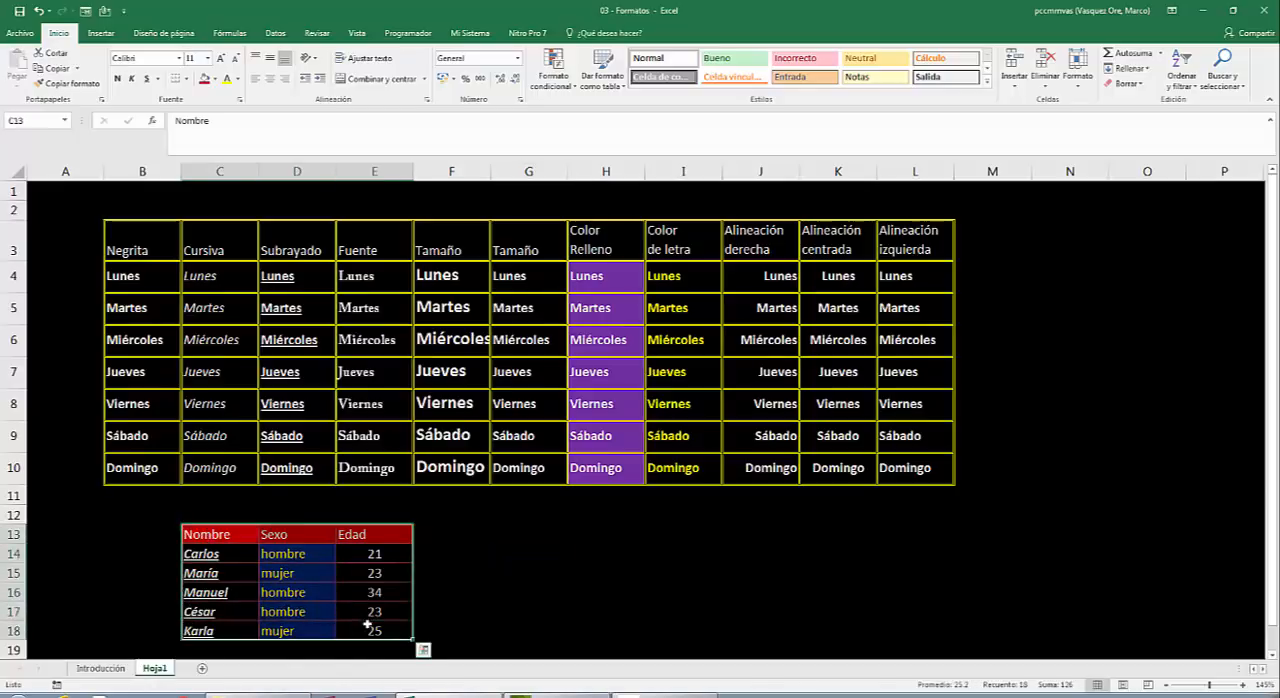
right_click(252, 583)
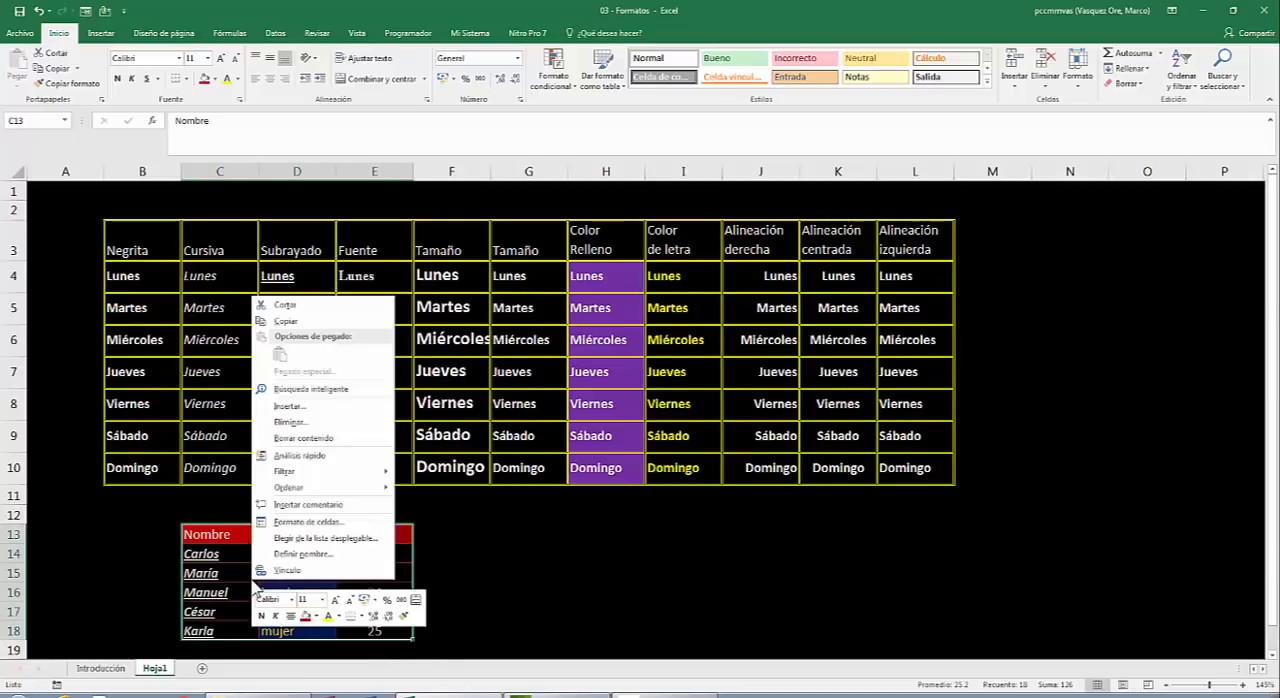
left_click(301, 524)
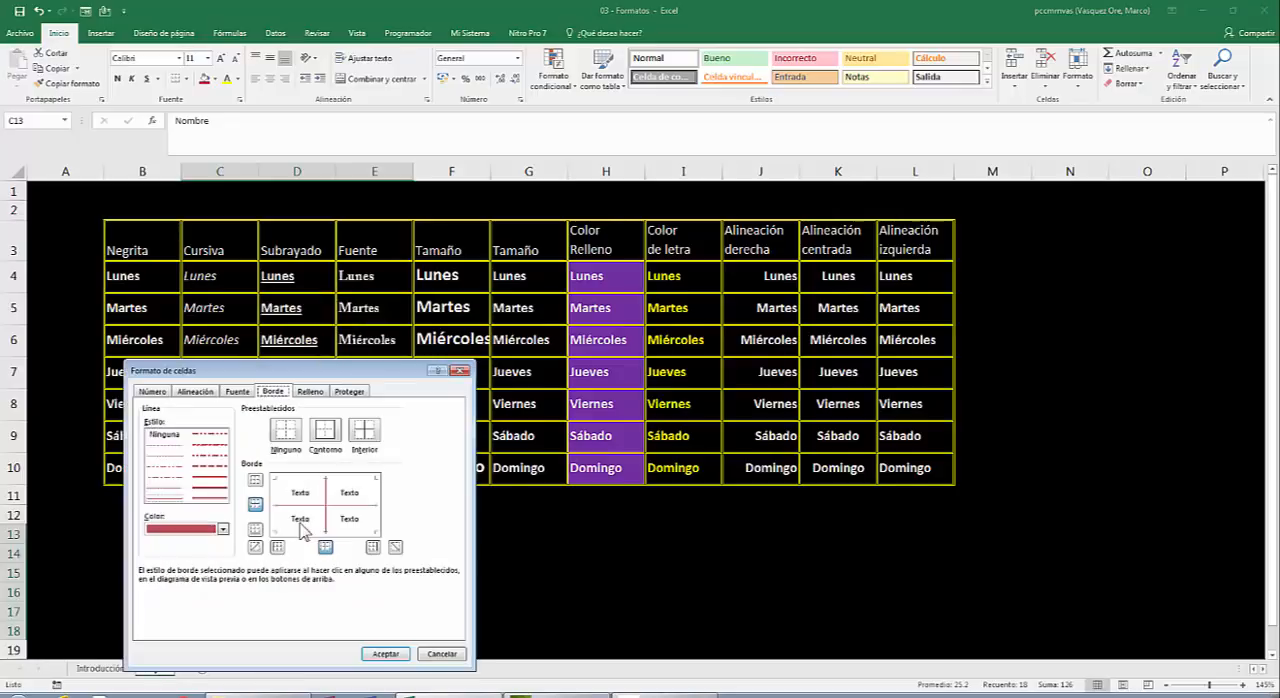
left_click_drag(279, 374, 721, 218)
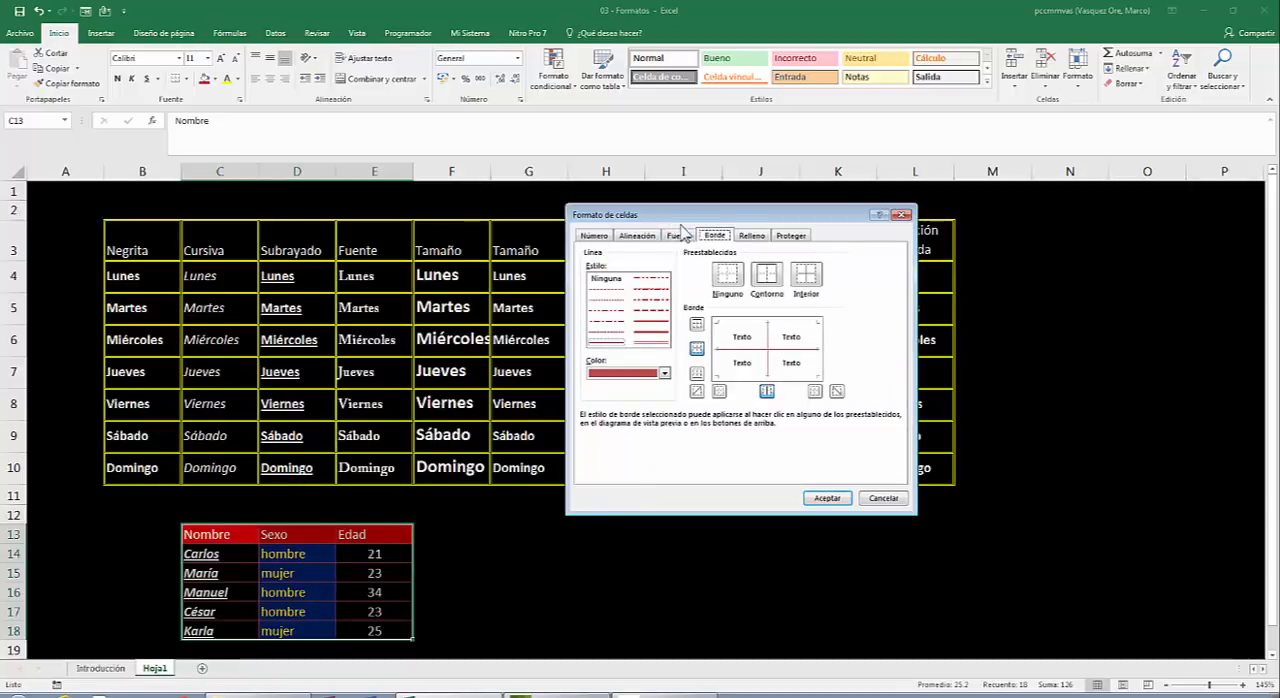
left_click(664, 374)
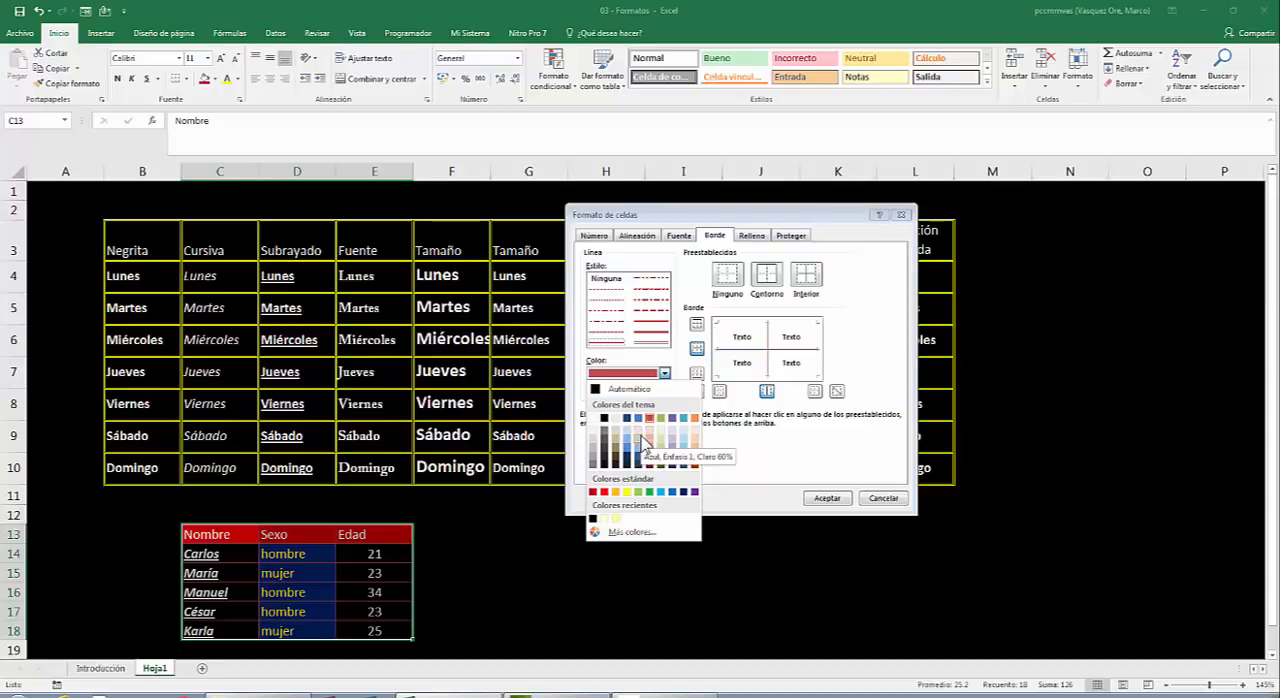
left_click(641, 441)
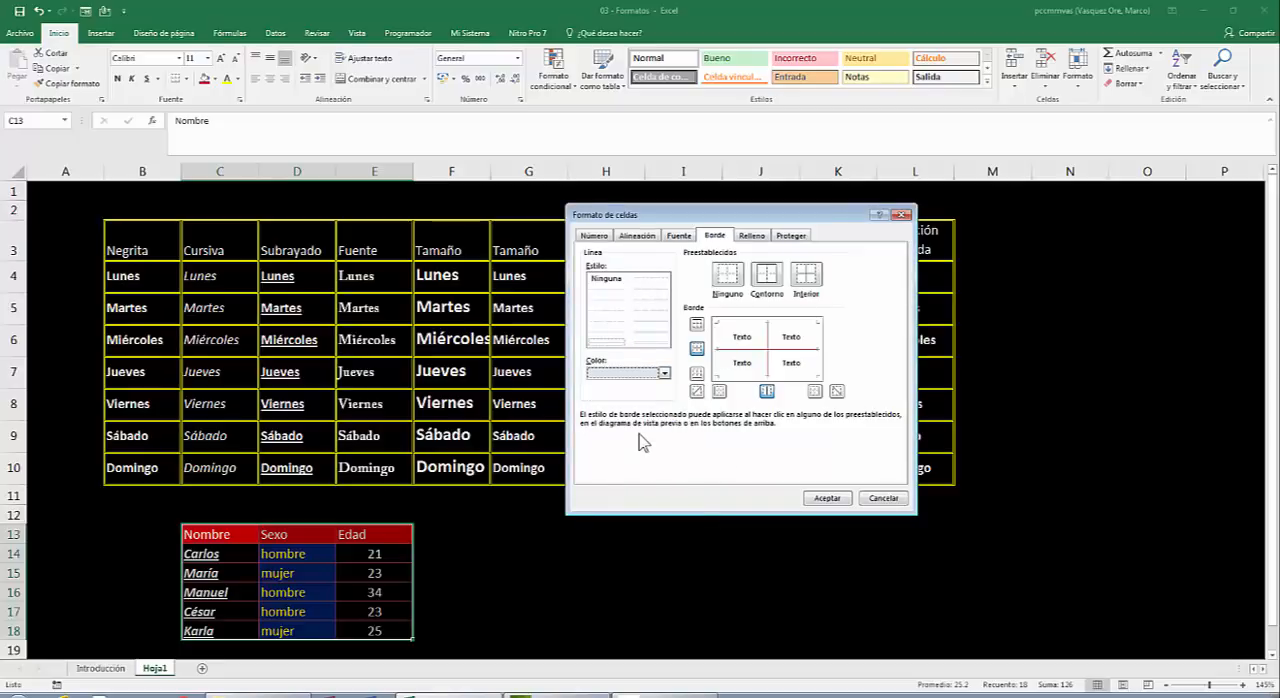
left_click(767, 277)
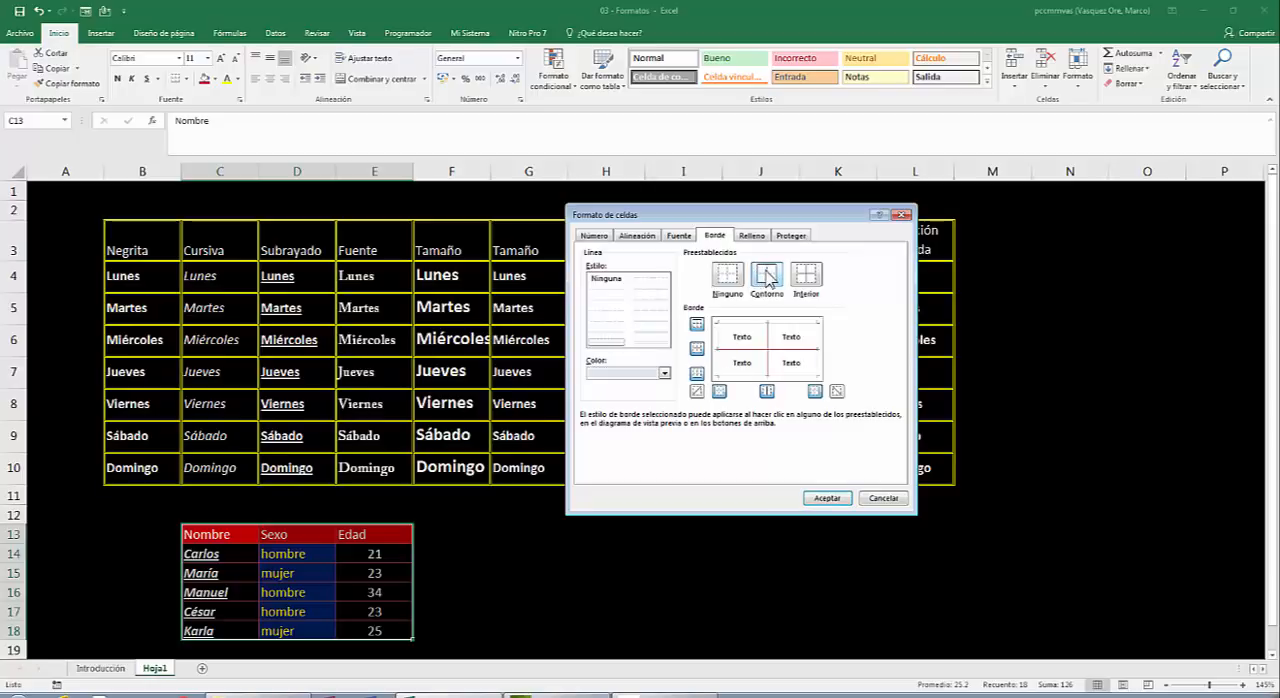
left_click(839, 496)
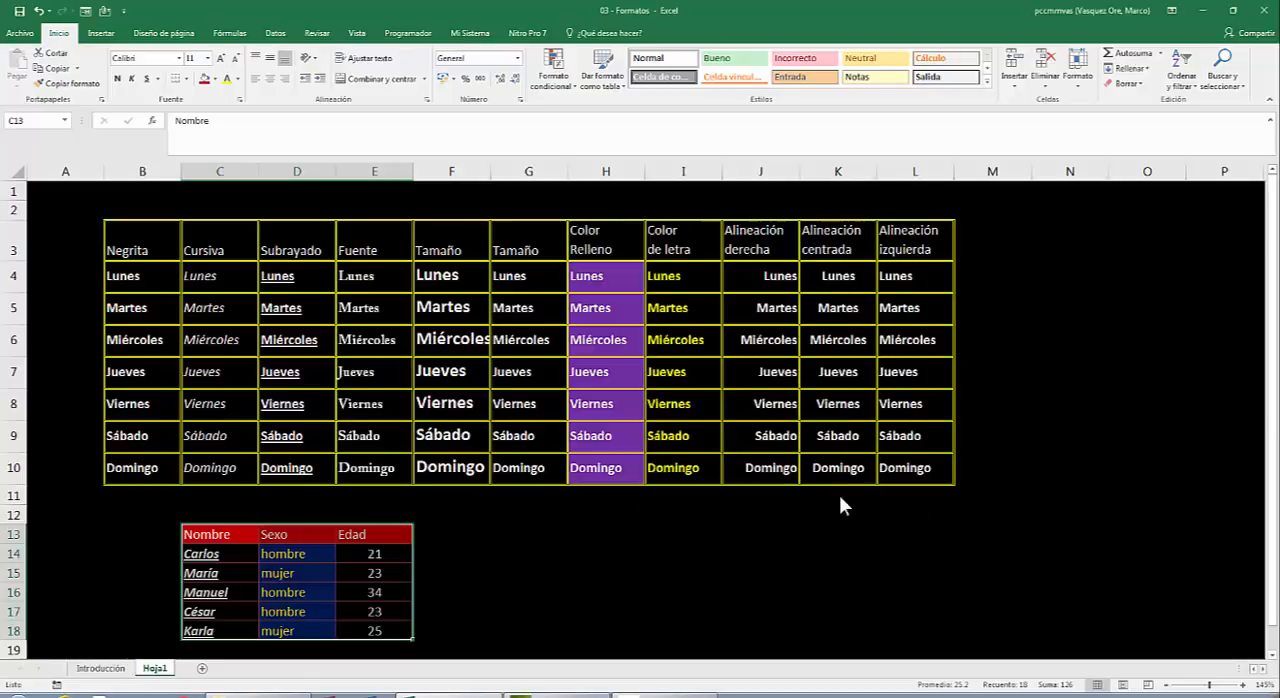
left_click(626, 583)
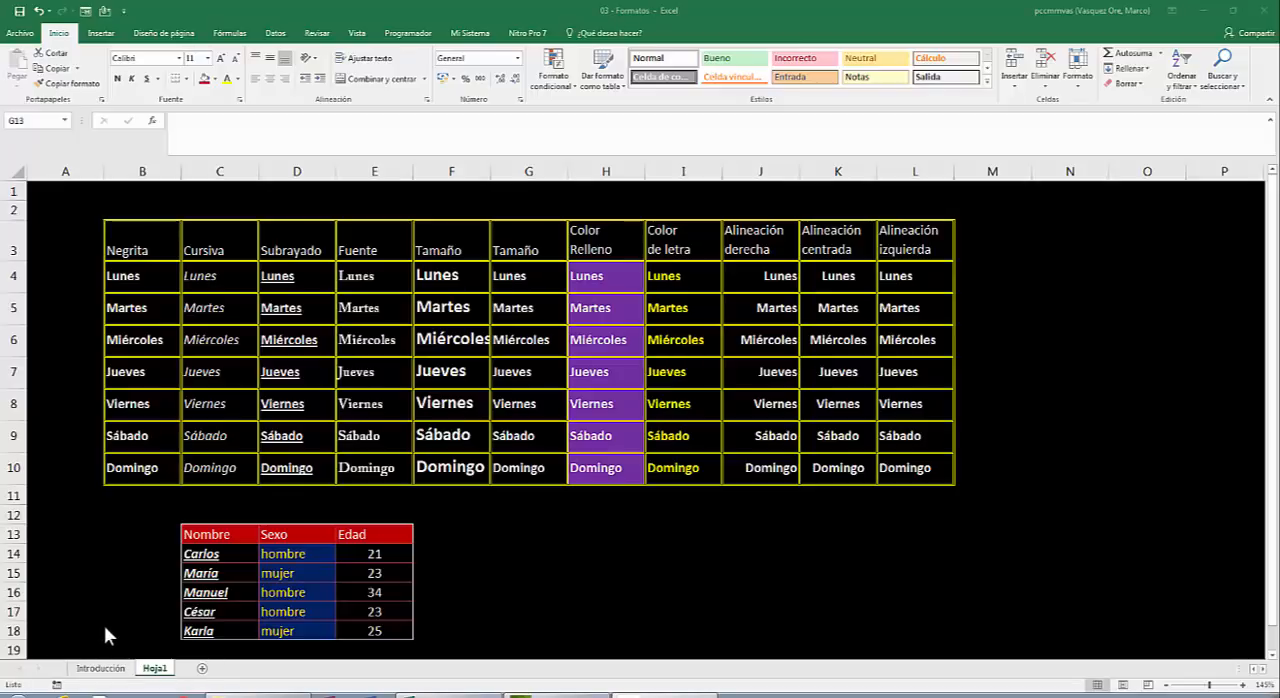
Add a new worksheet and give all its cells a black fill and an off-white theme font colour.
left_click(204, 668)
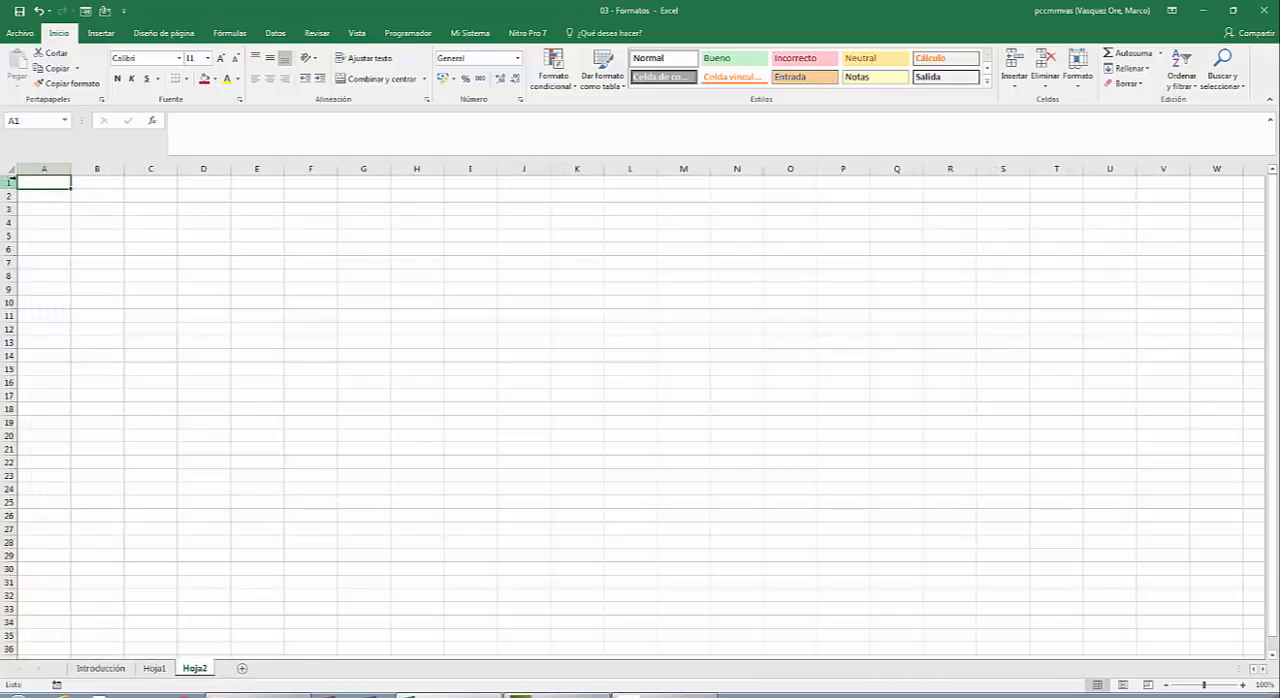
left_click(12, 167)
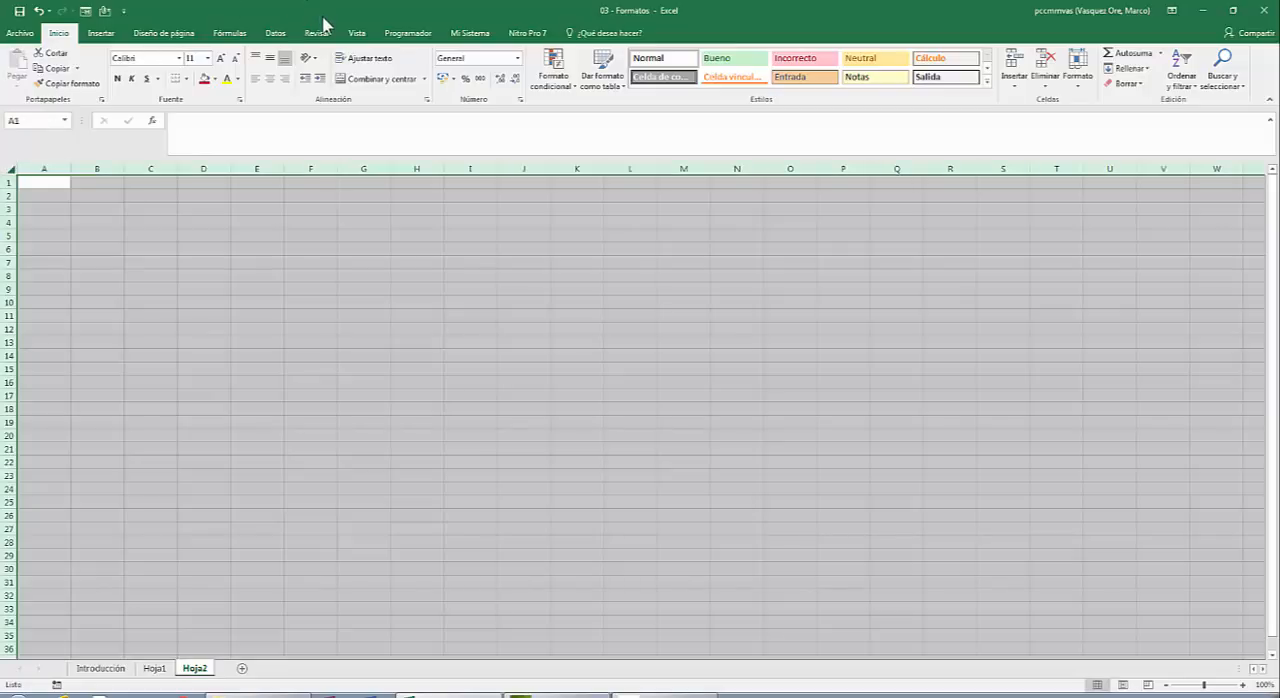
left_click(214, 79)
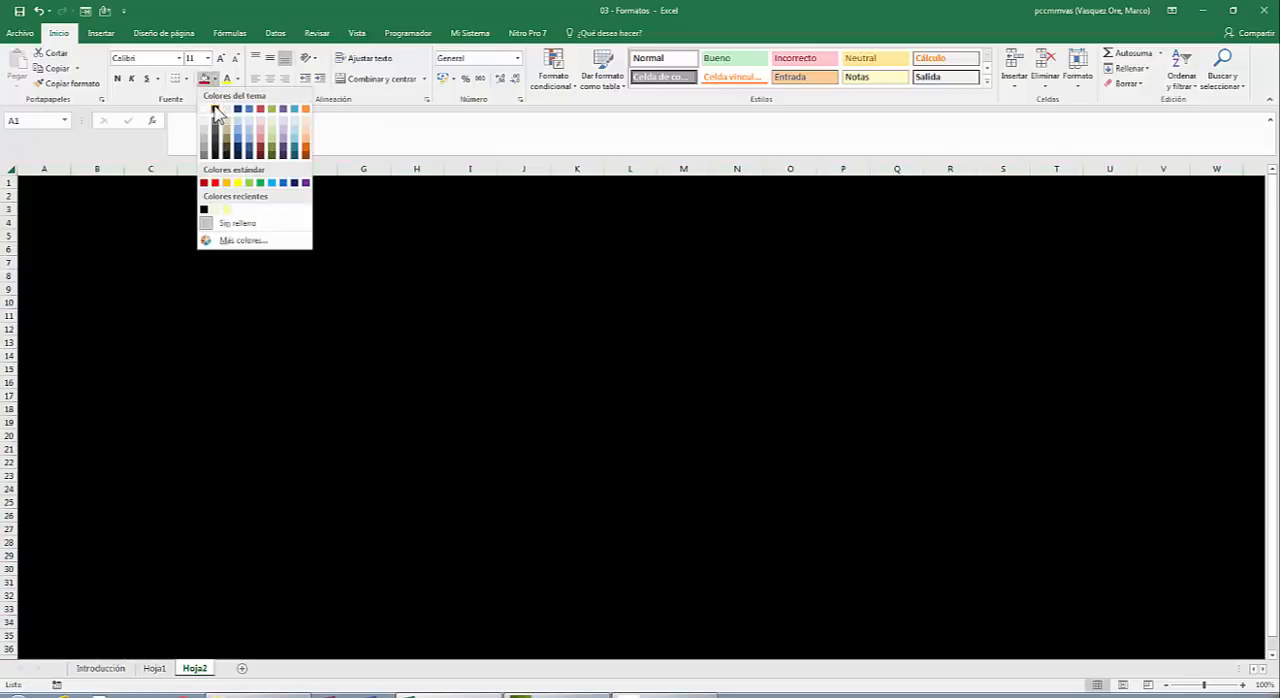
left_click(215, 109)
left_click(238, 79)
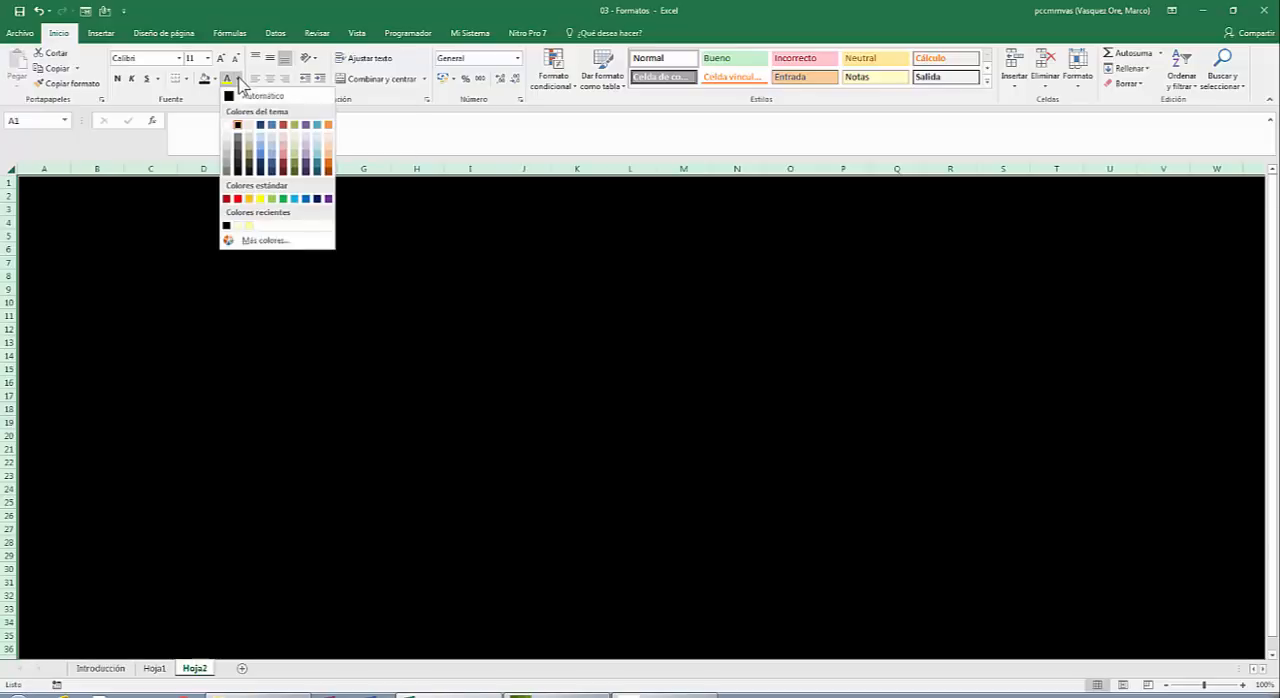
left_click(250, 125)
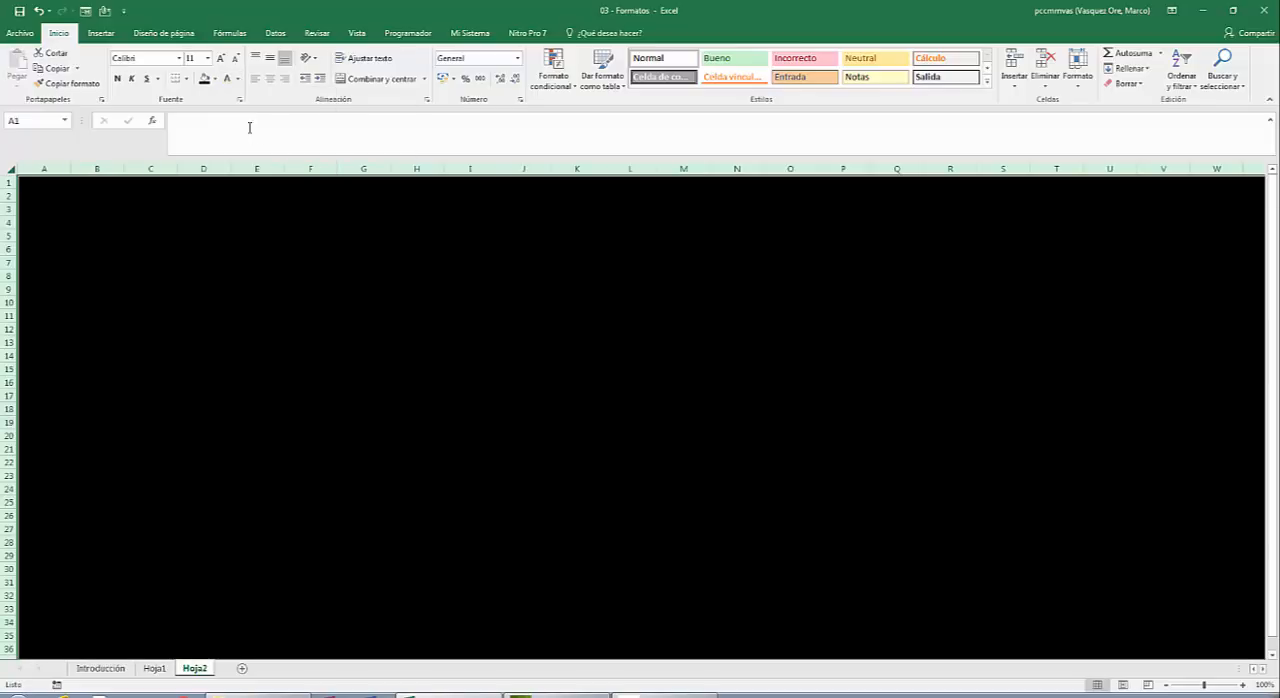
Enter "Enero" in C5 and autofill the months across row 5 to "Diciembre" in N5.
left_click(153, 234)
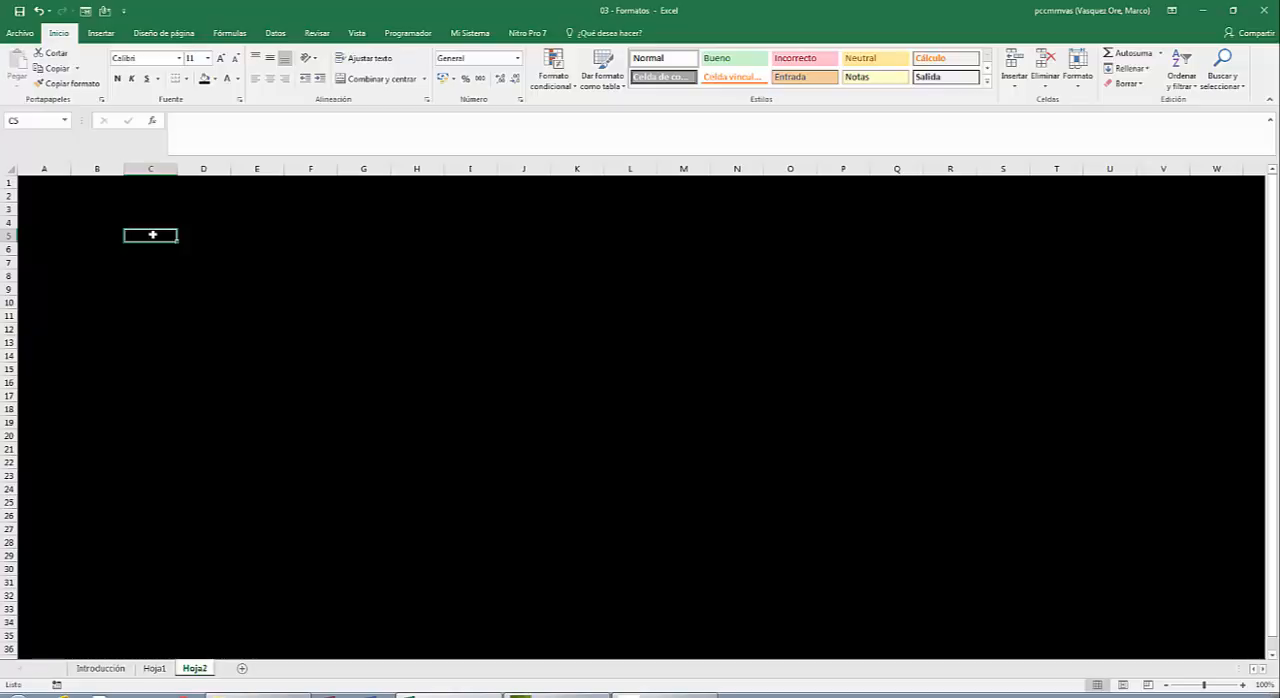
type("Enero")
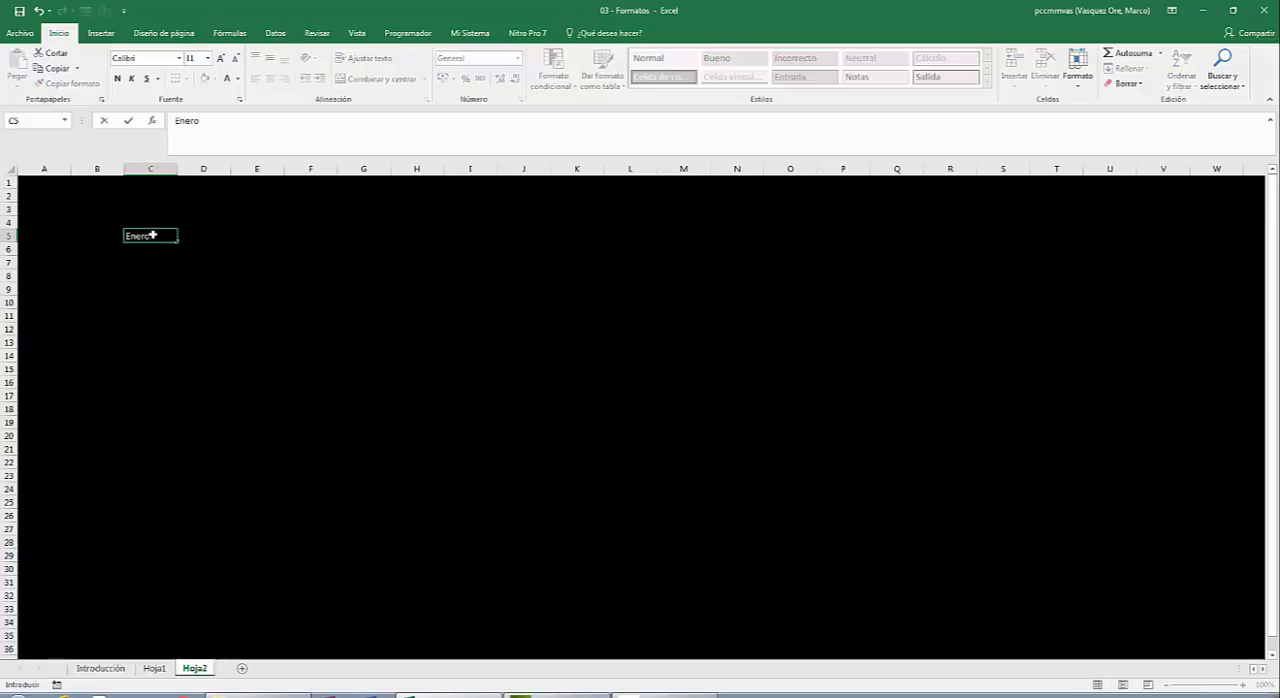
key("ctrl+Return")
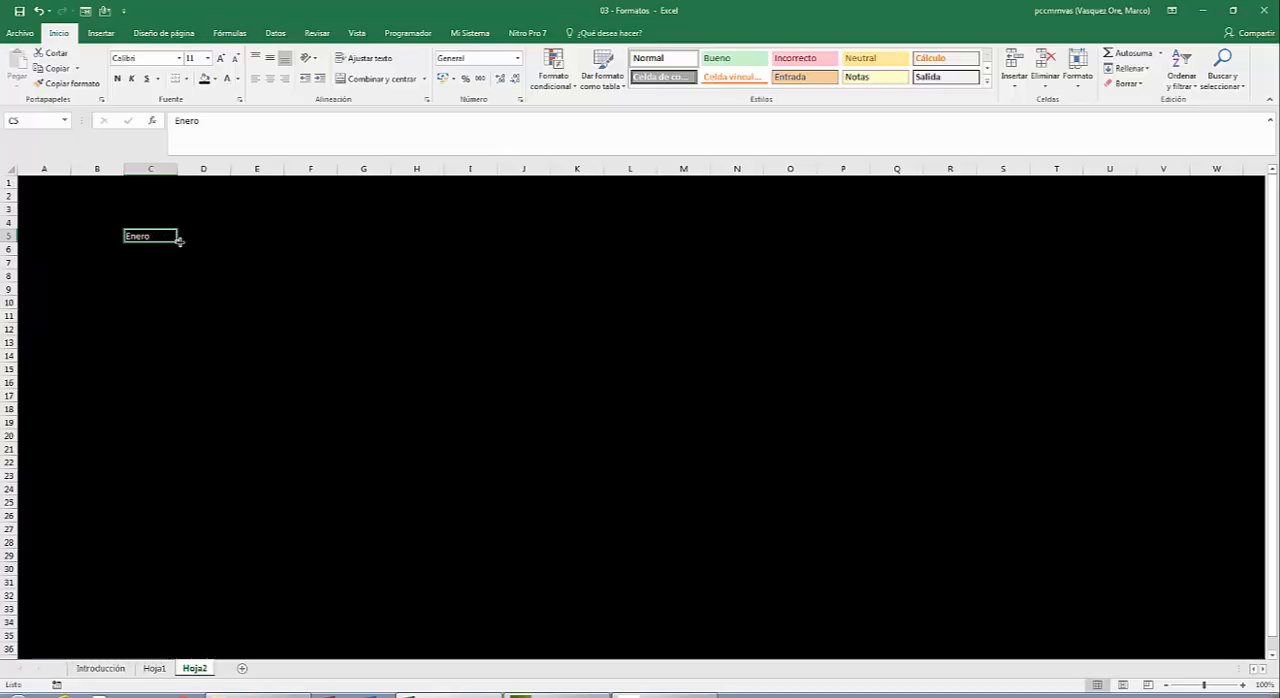
left_click_drag(179, 241, 741, 289)
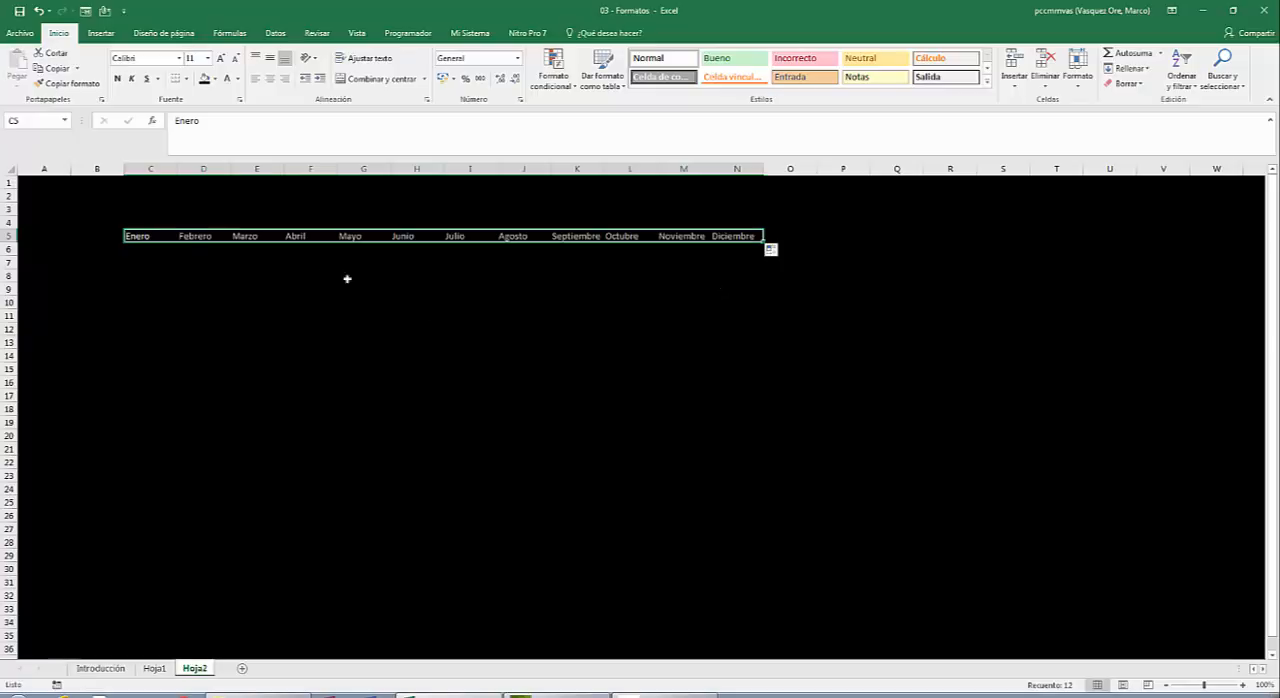
Enter "Lunes" in B6 and autofill the weekdays down to "Domingo" in B12.
left_click(110, 249)
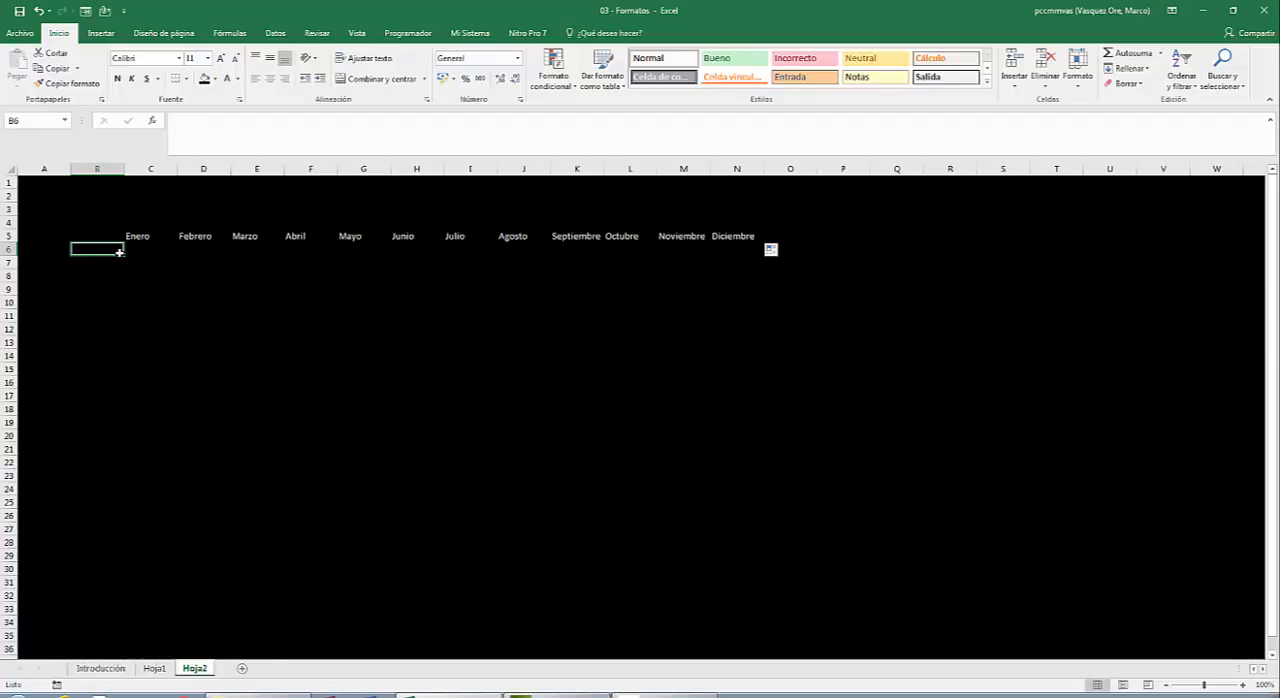
type("Lu")
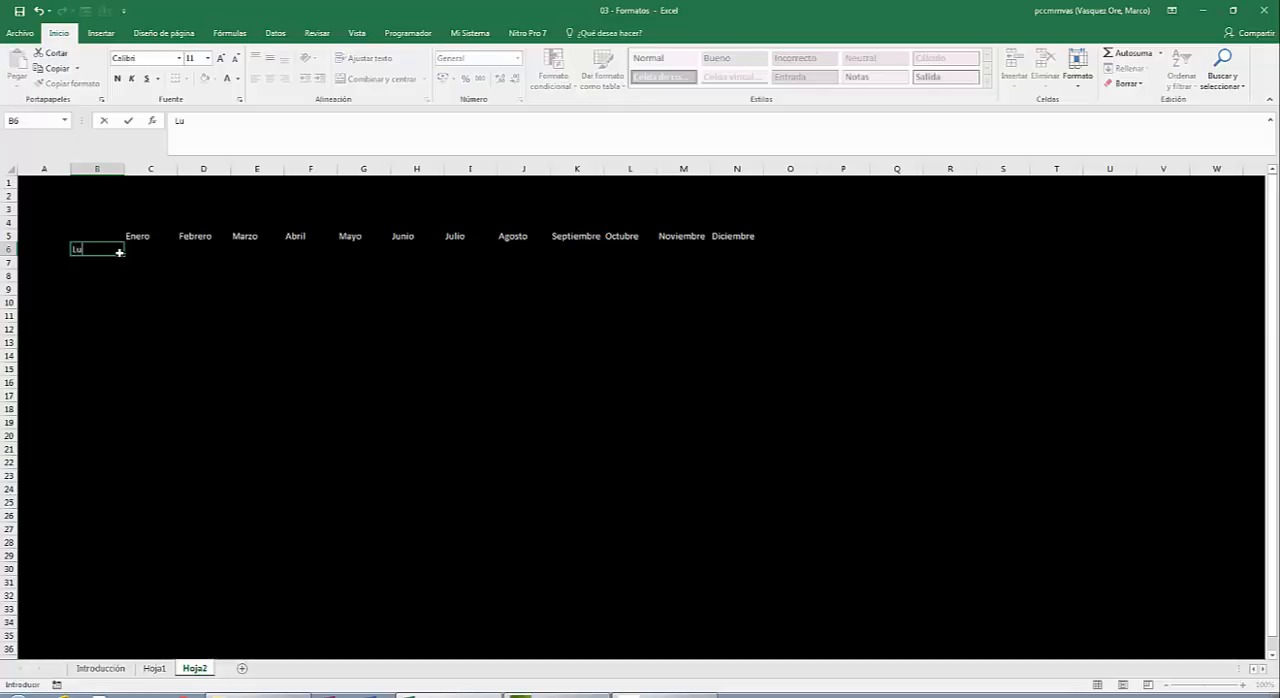
type("nes")
key("Return")
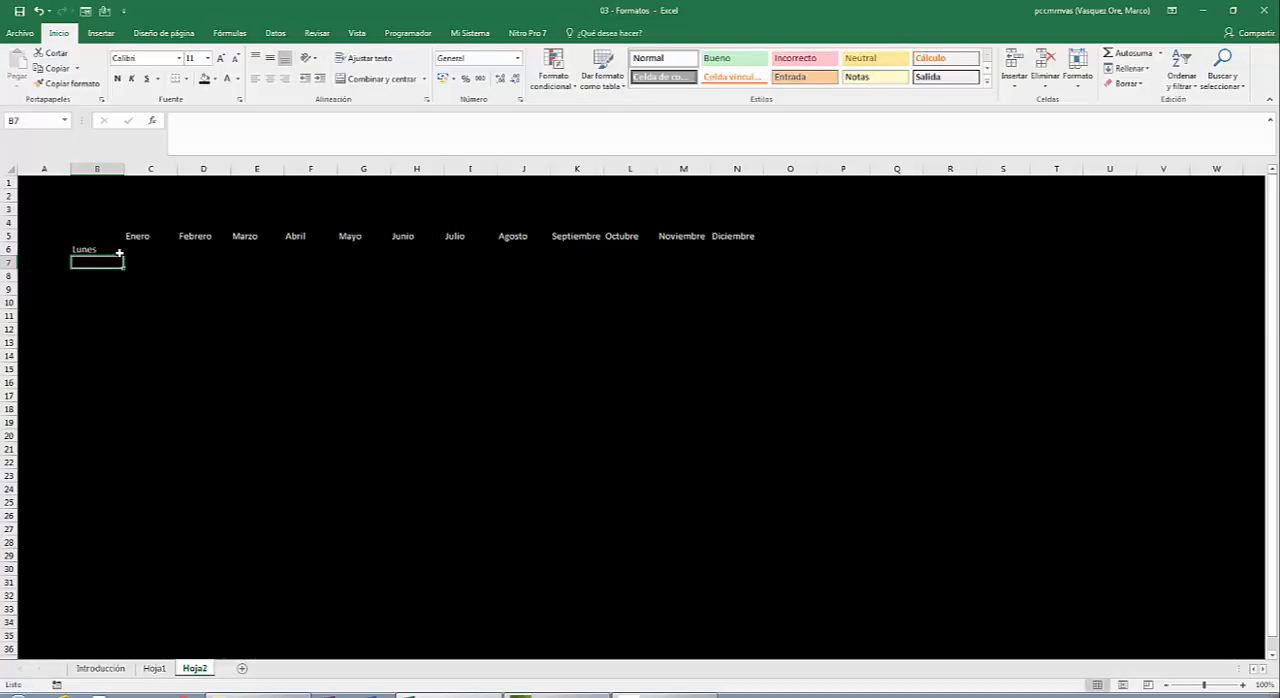
left_click(112, 252)
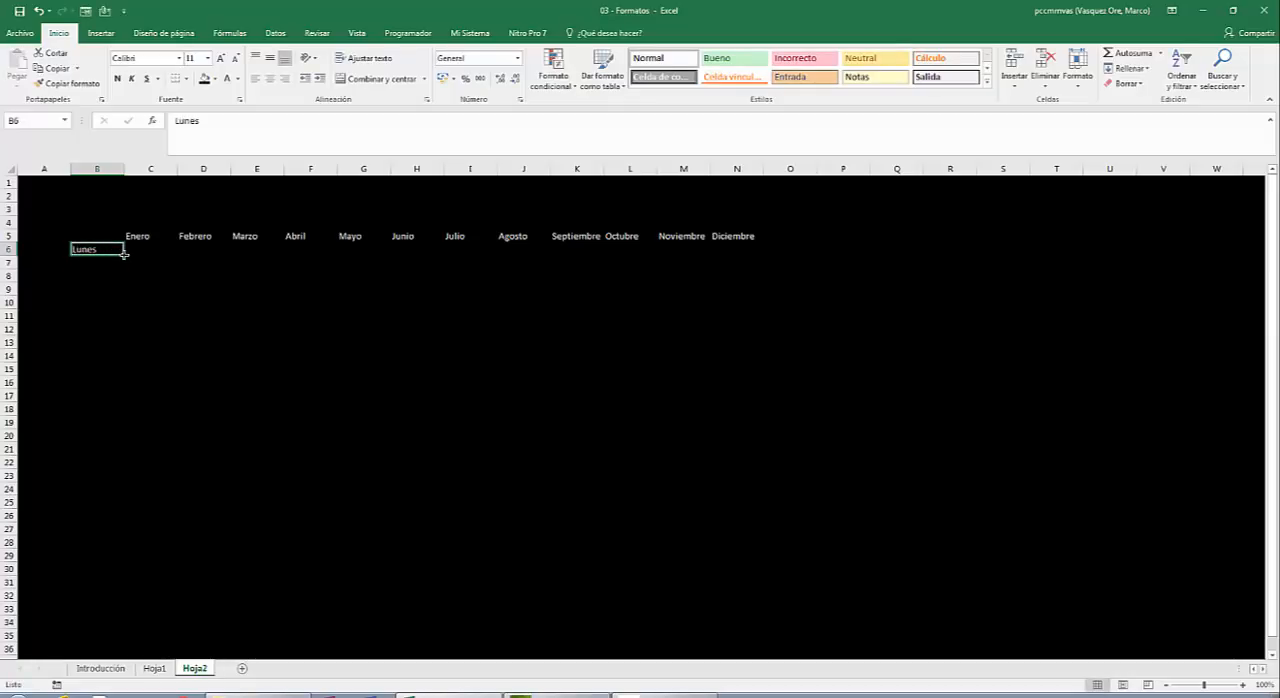
left_click_drag(125, 254, 118, 331)
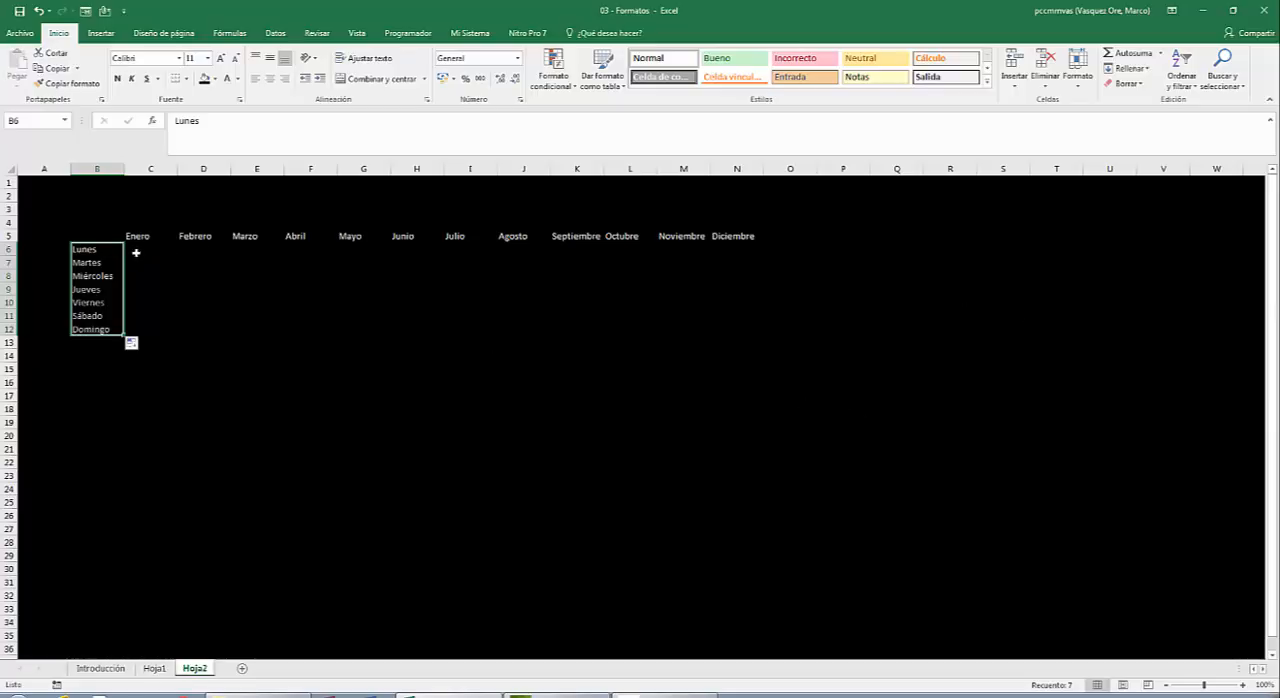
left_click(92, 250)
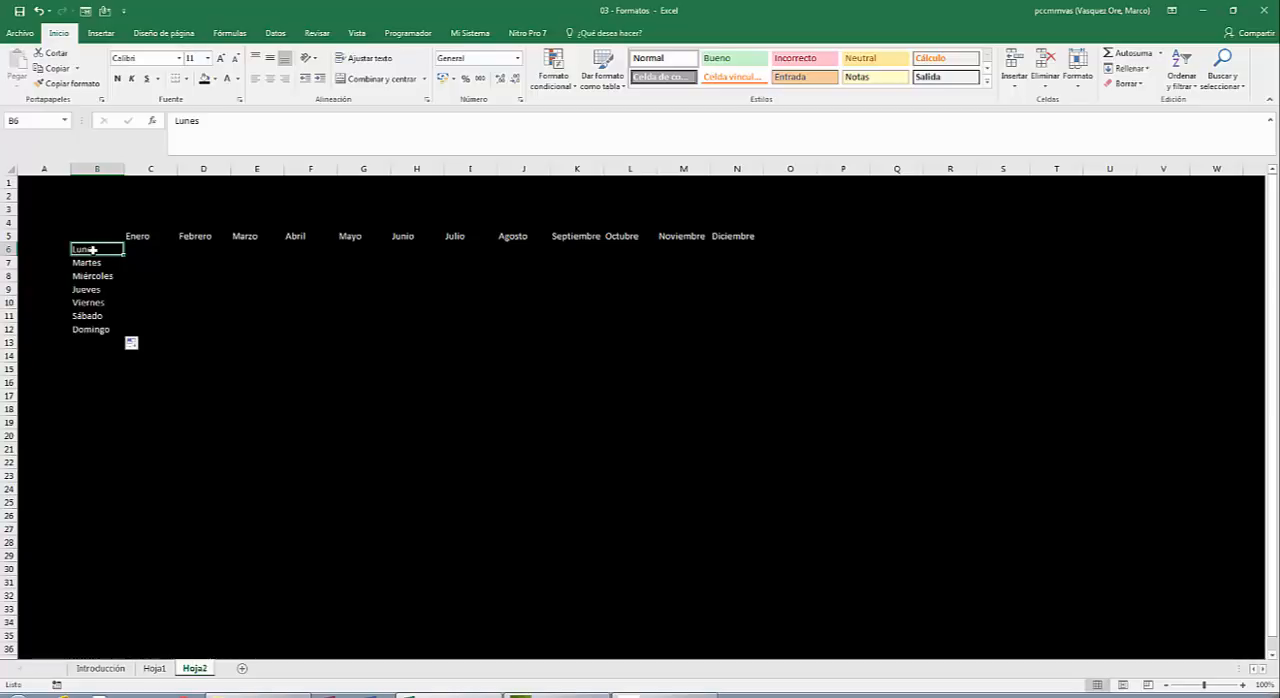
left_click(143, 236)
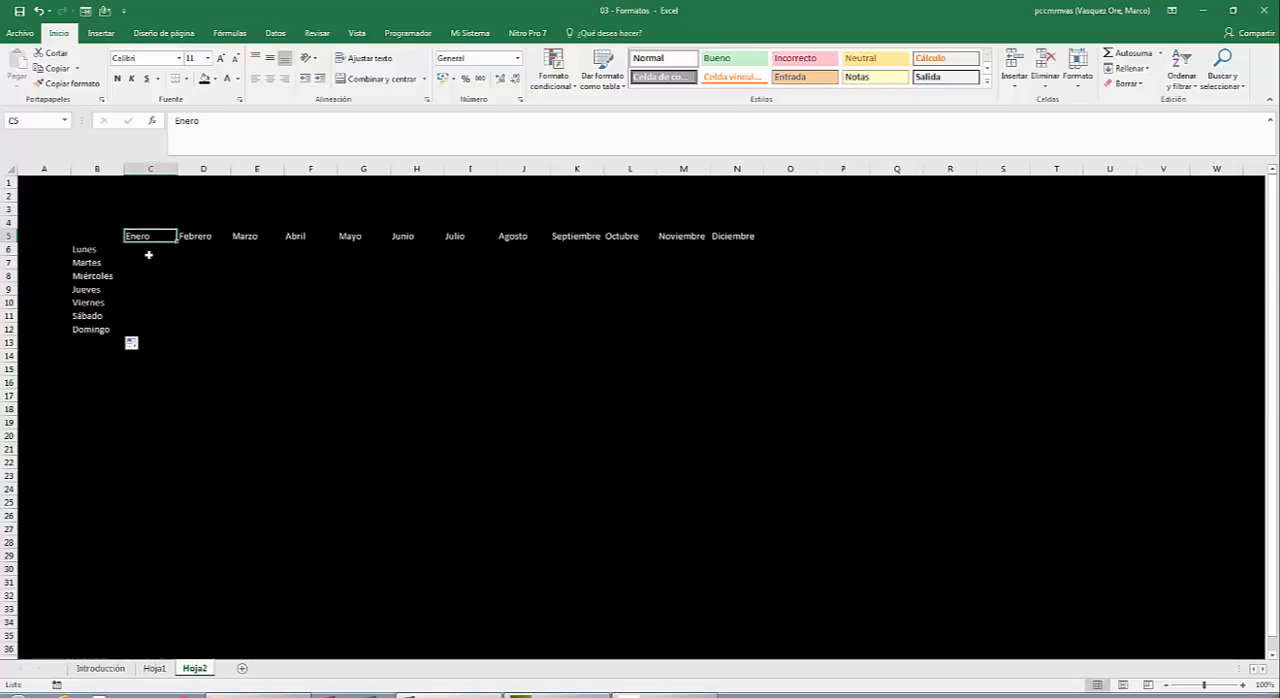
left_click(149, 255)
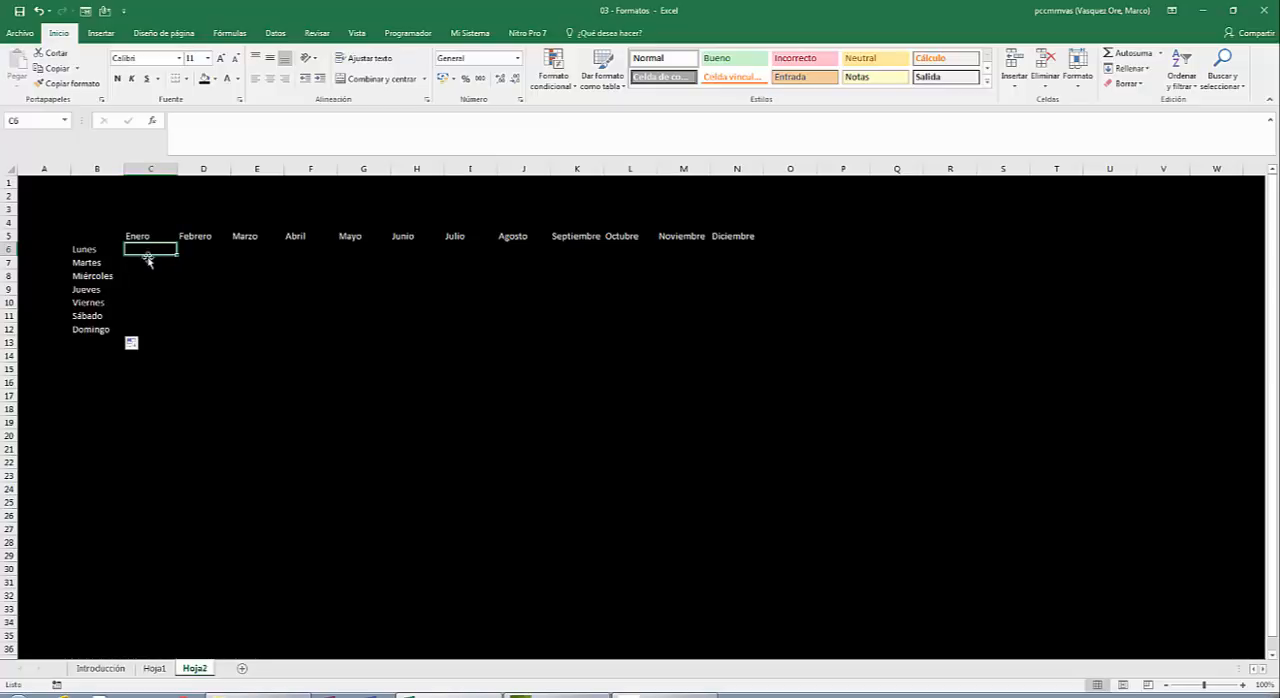
left_click(152, 264)
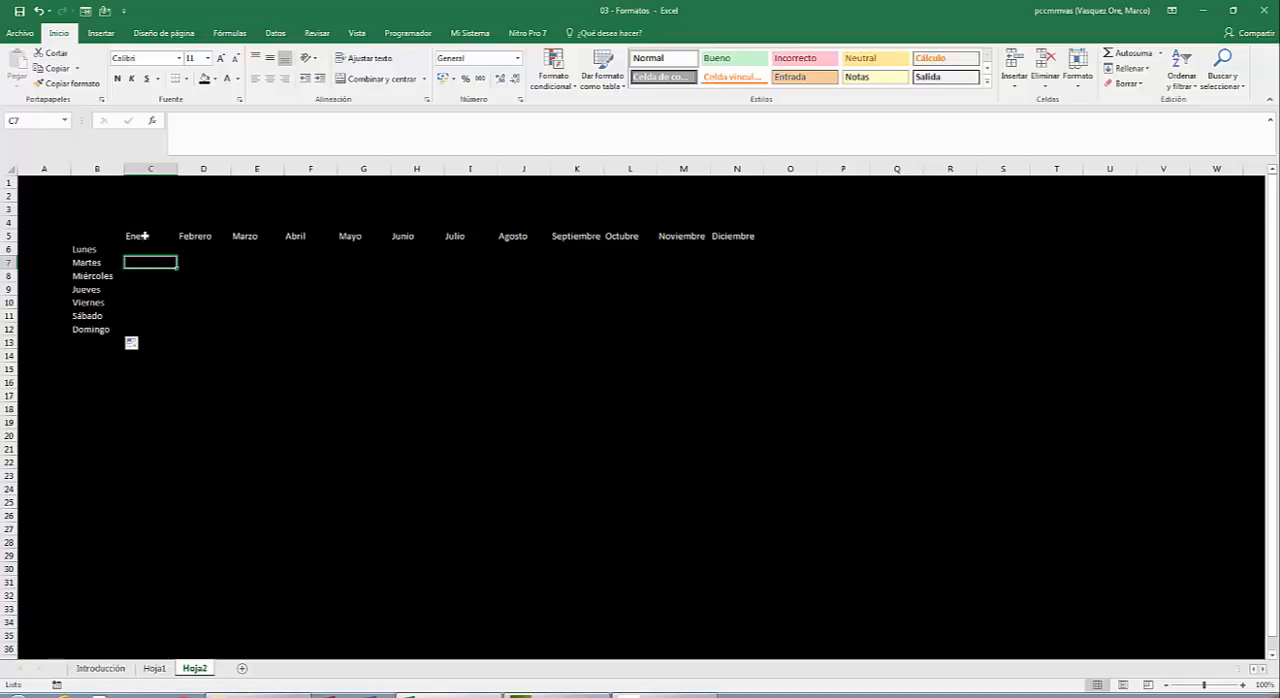
Enter the formula =ALEATORIO.ENTRE(100,400) in C6, under Enero for Lunes.
left_click(145, 250)
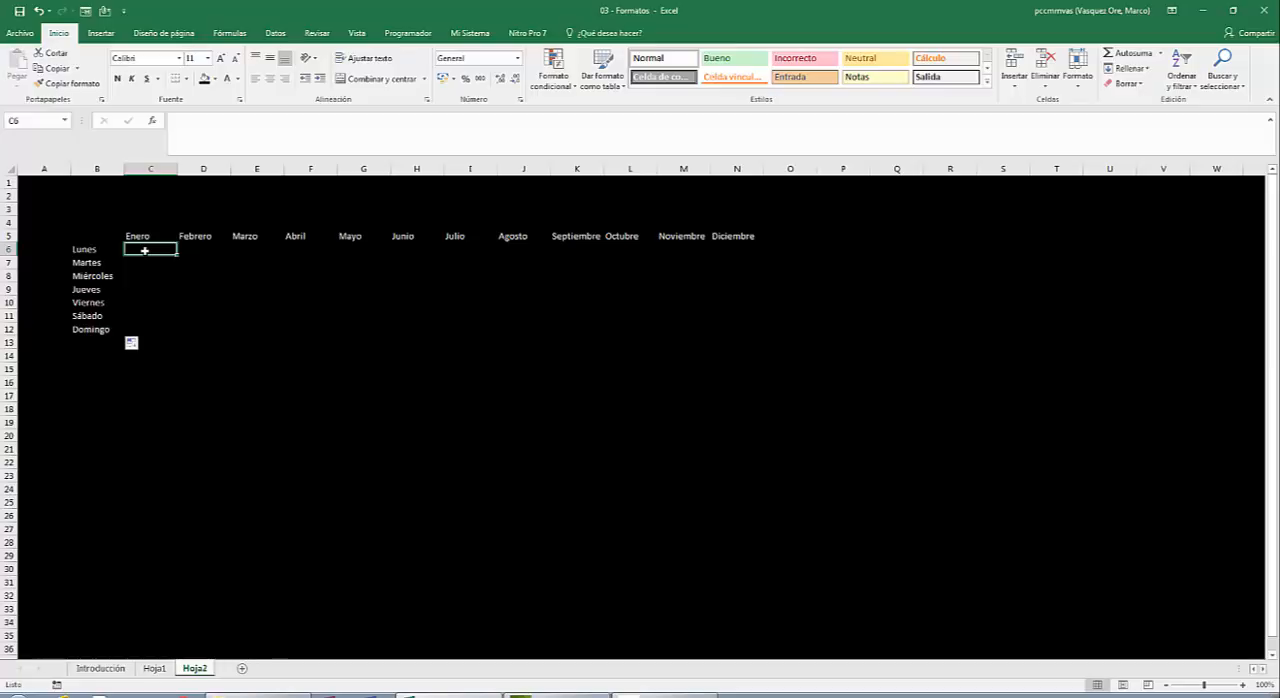
type("=ale")
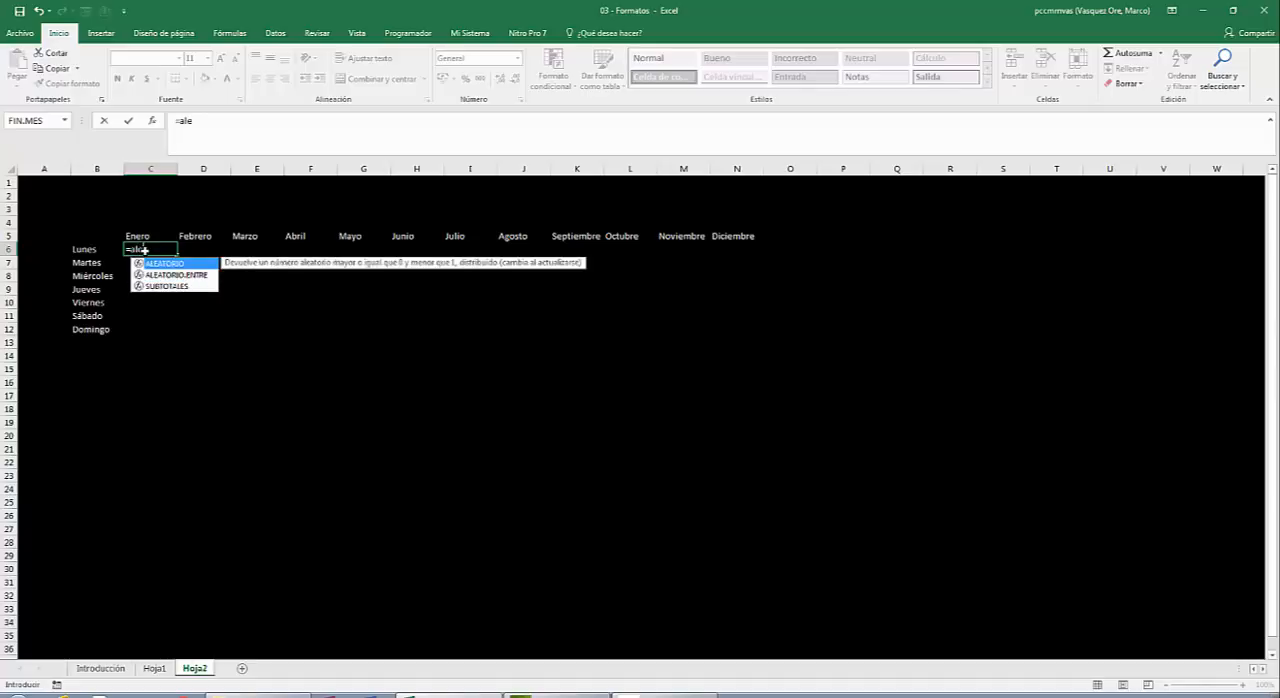
type("a")
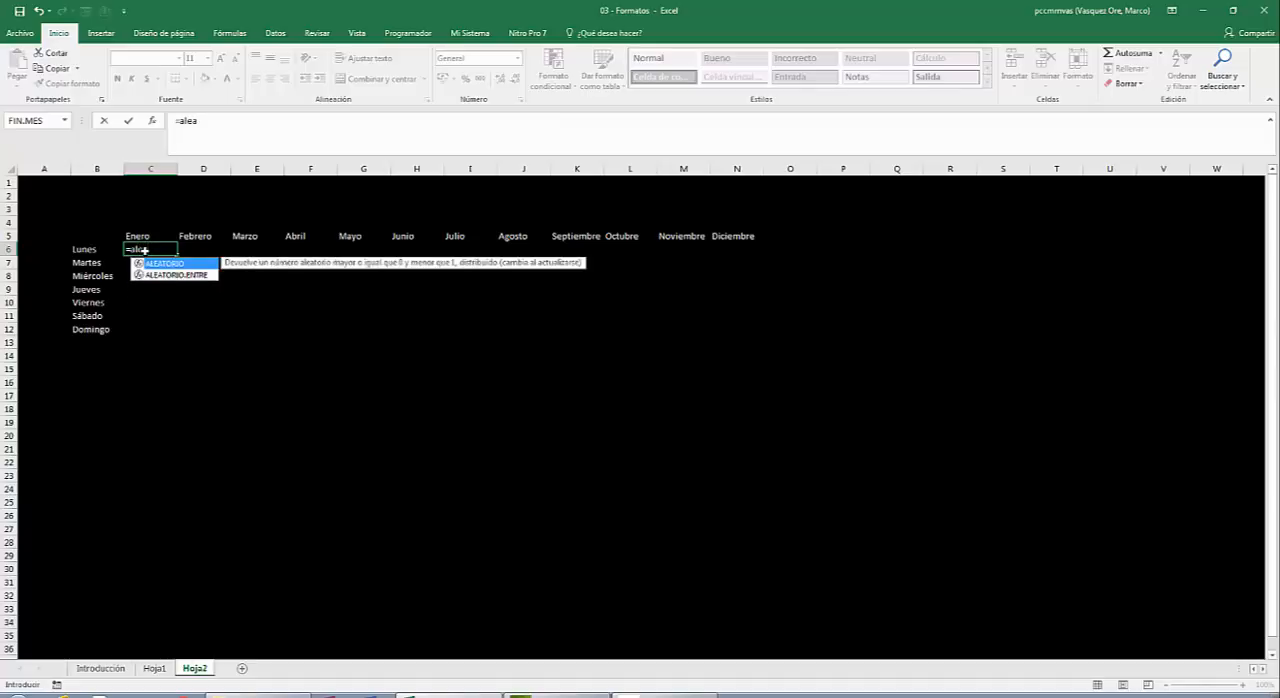
key("BackSpace")
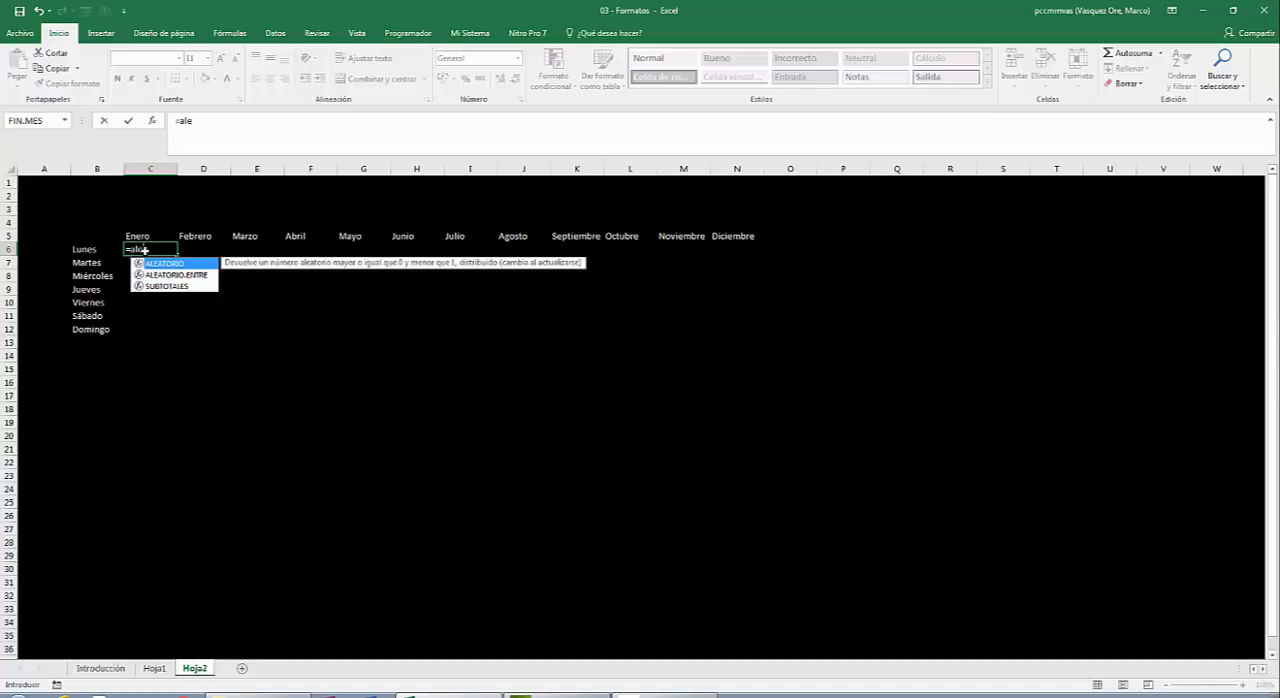
type("atori")
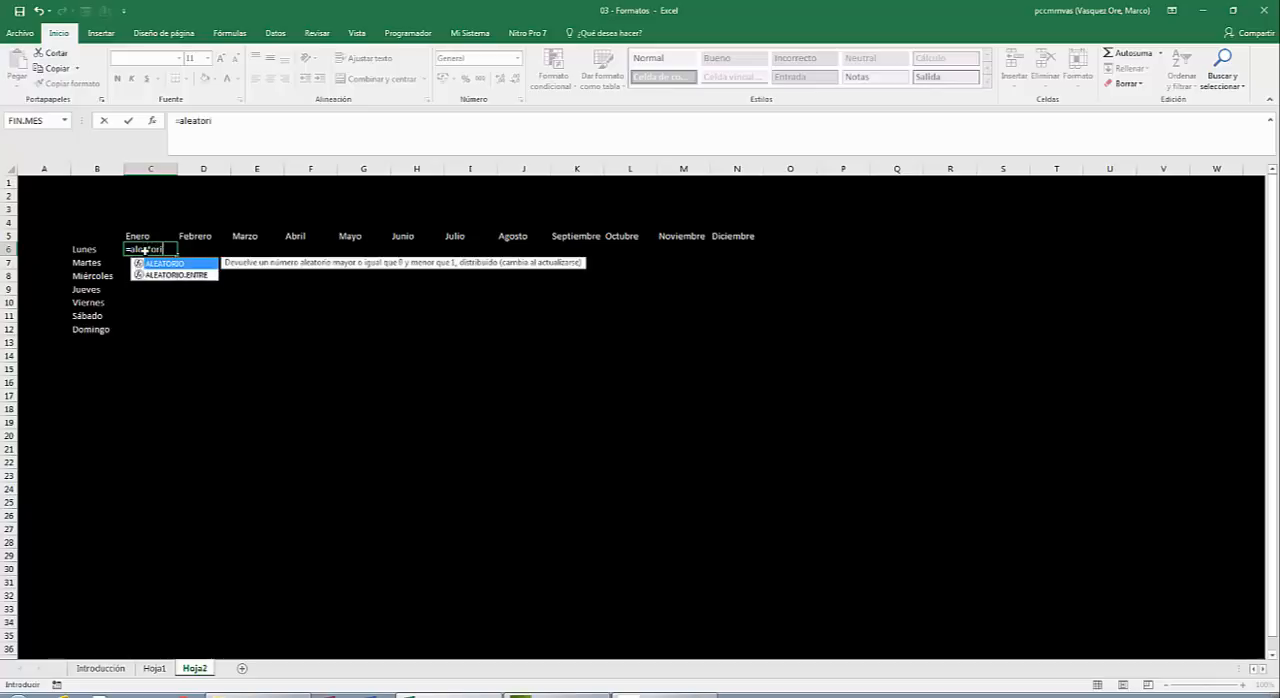
type("o.entre")
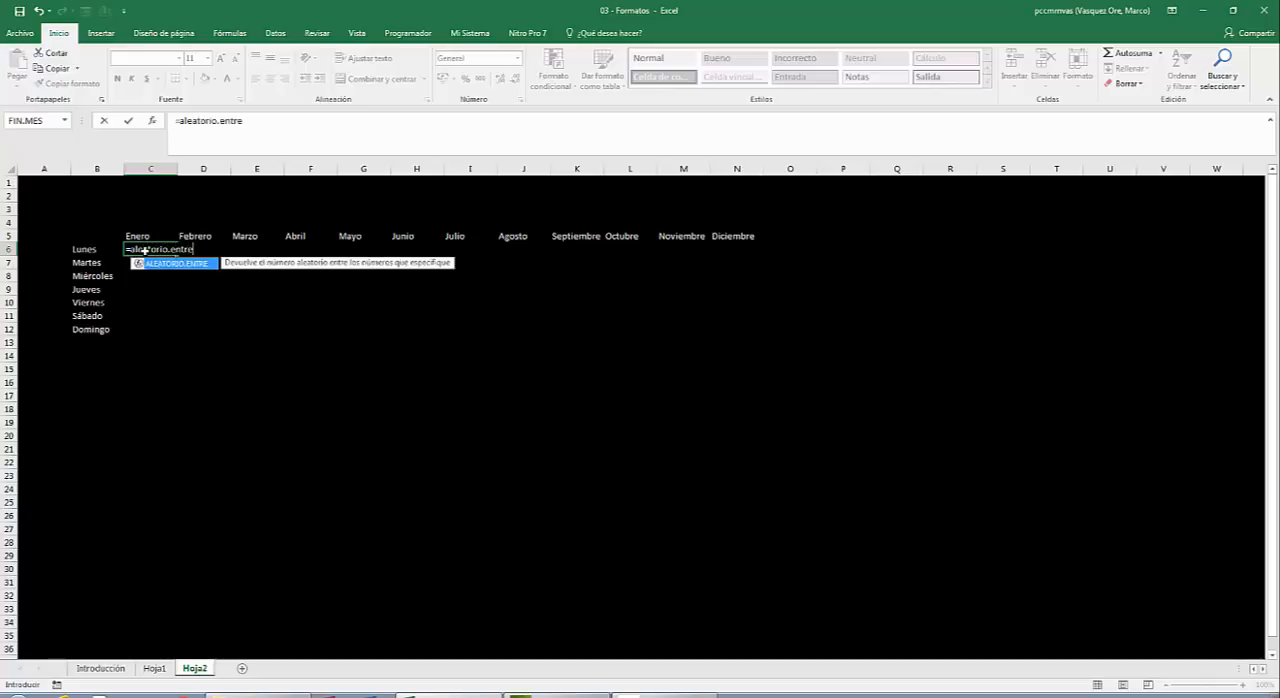
type("(100")
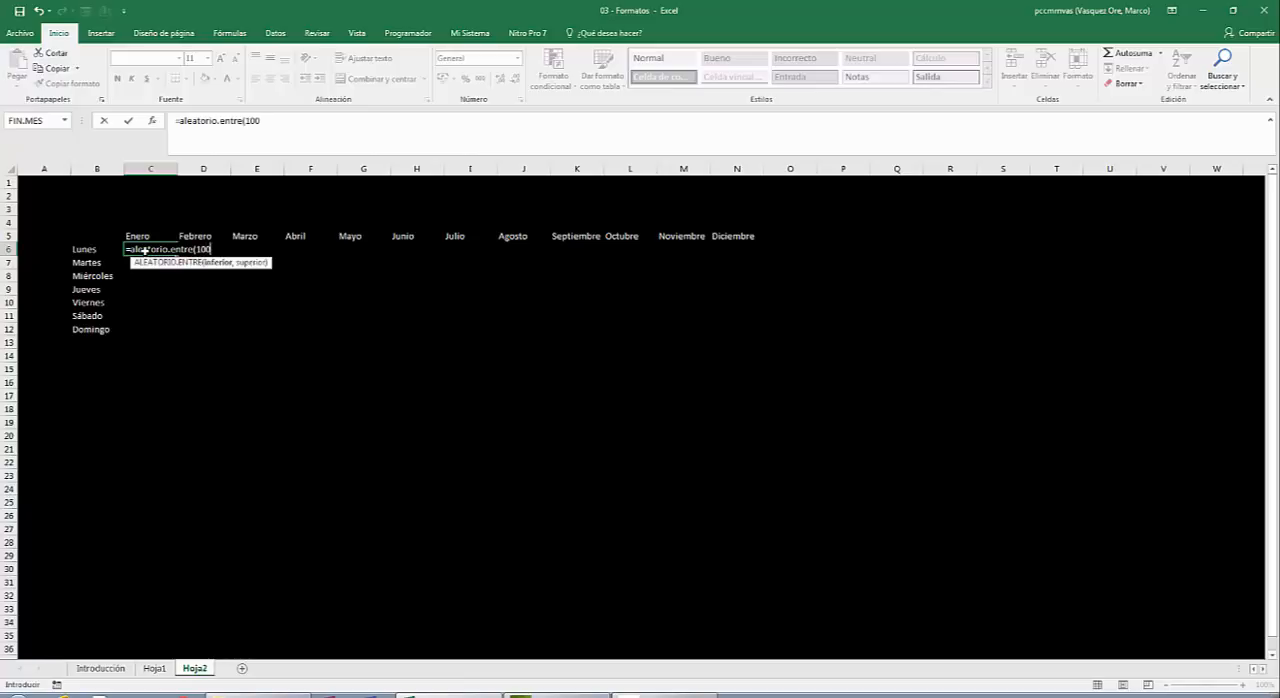
type(",400)")
key("Return")
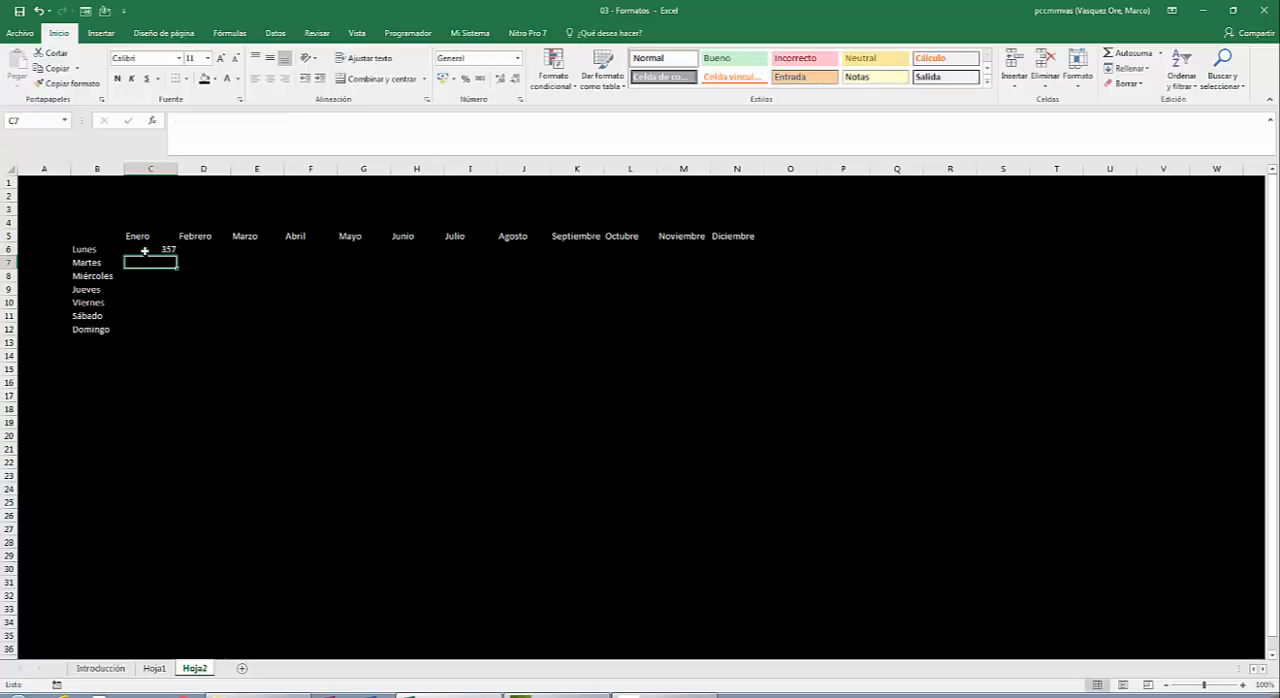
Fill the random-number formula from C6 across to N6, and down through row 12 to cover every month and weekday.
left_click(145, 251)
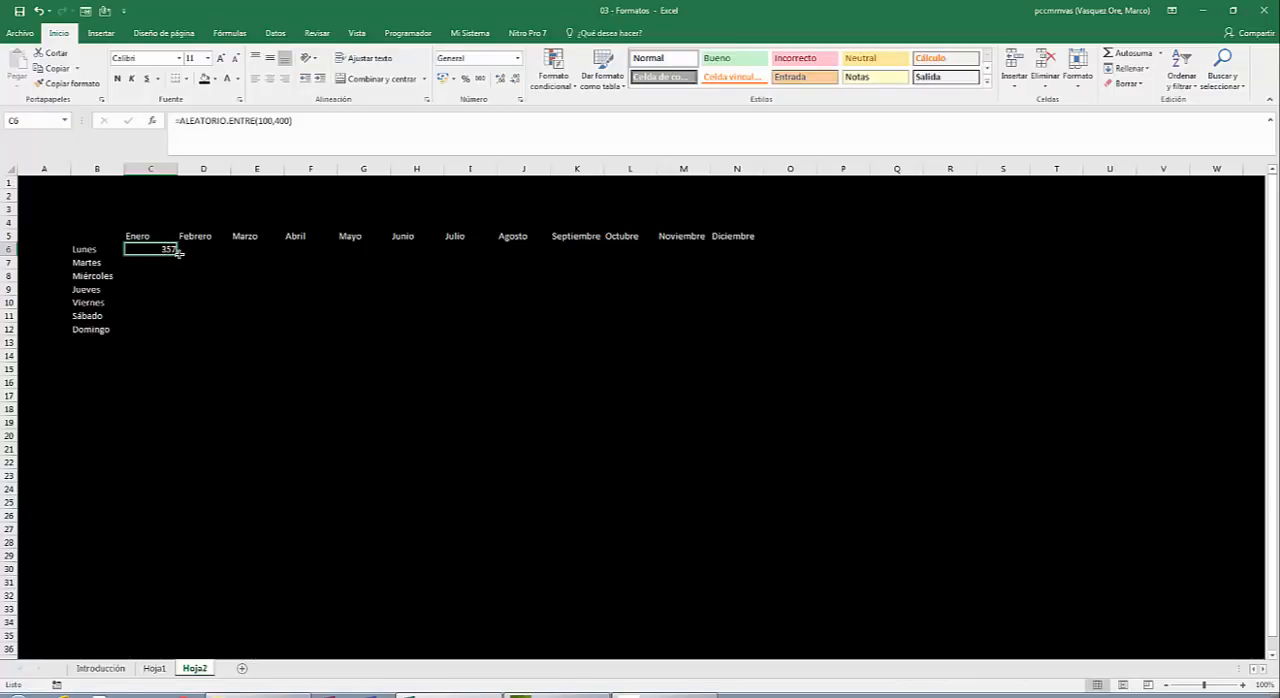
left_click_drag(179, 254, 758, 277)
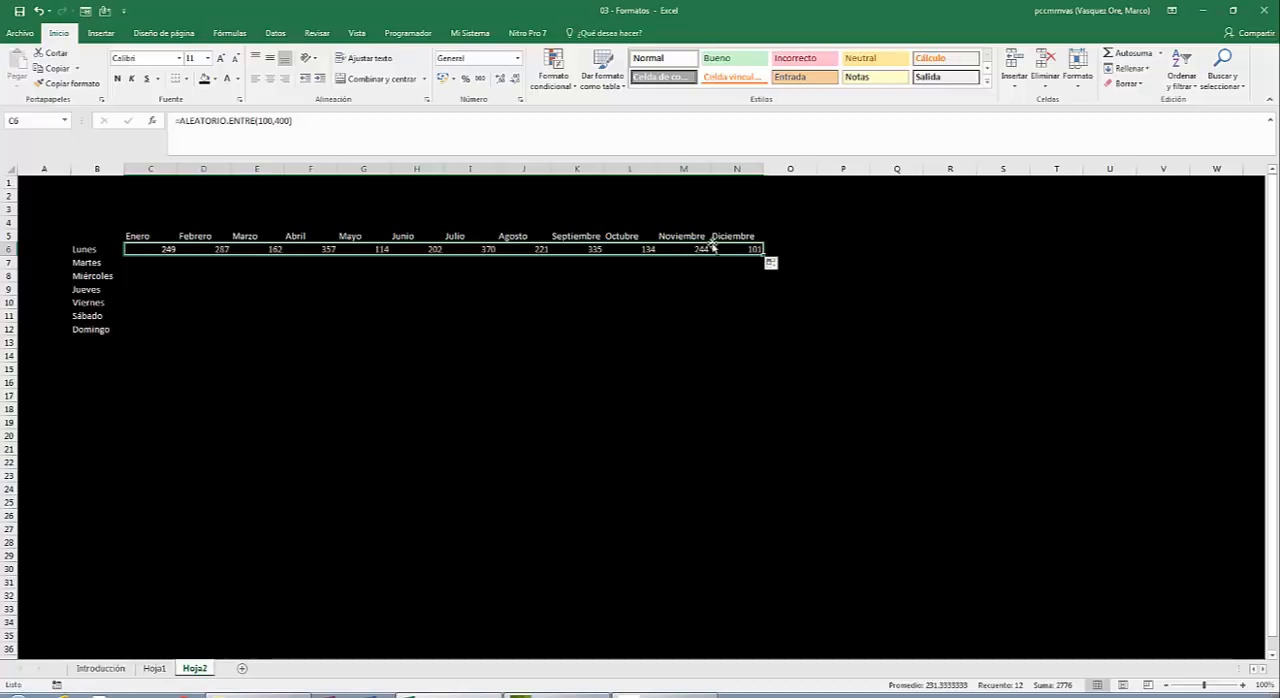
double_click(763, 256)
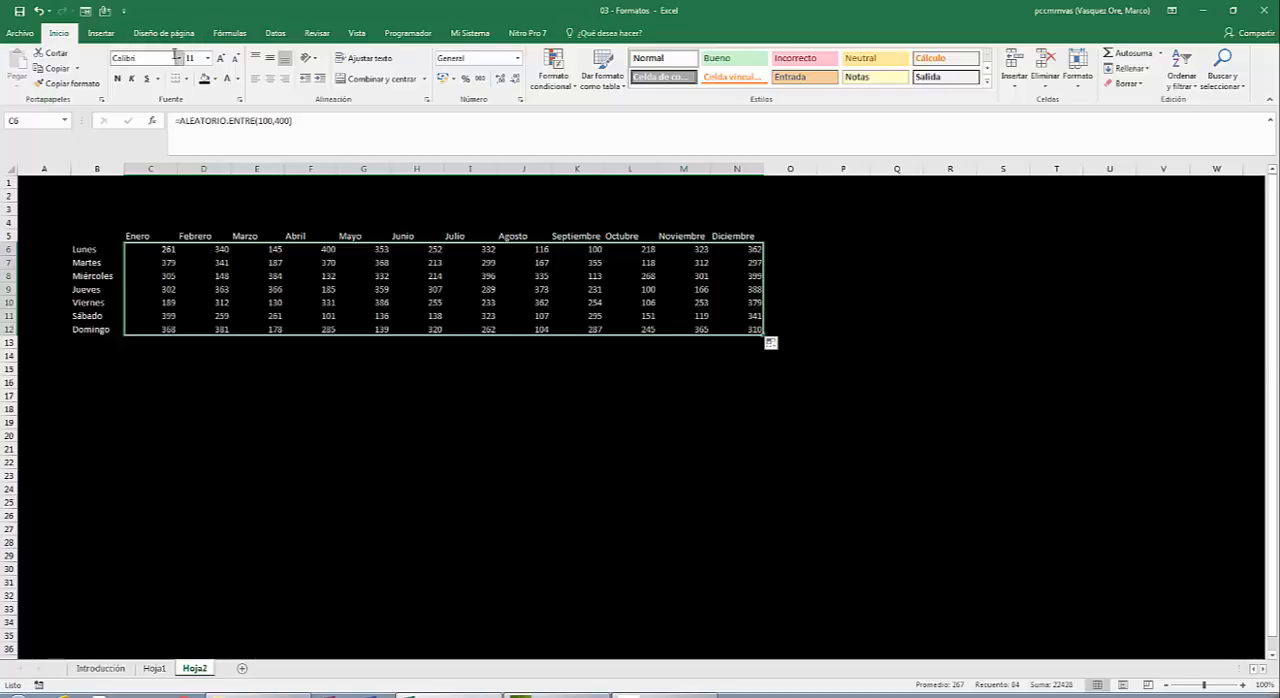
Centre the values in C6:N12, the month headers in C5:N5 and the weekday labels in B6:B12 horizontally.
left_click(274, 84)
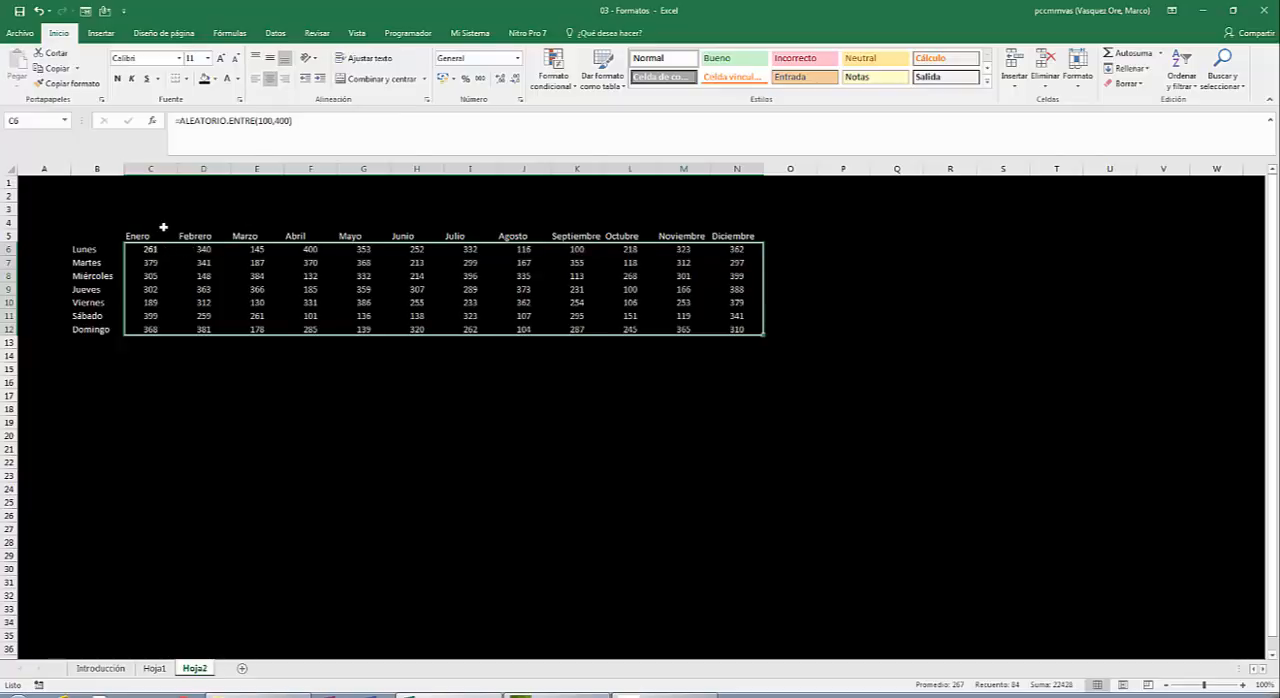
left_click_drag(153, 235, 725, 233)
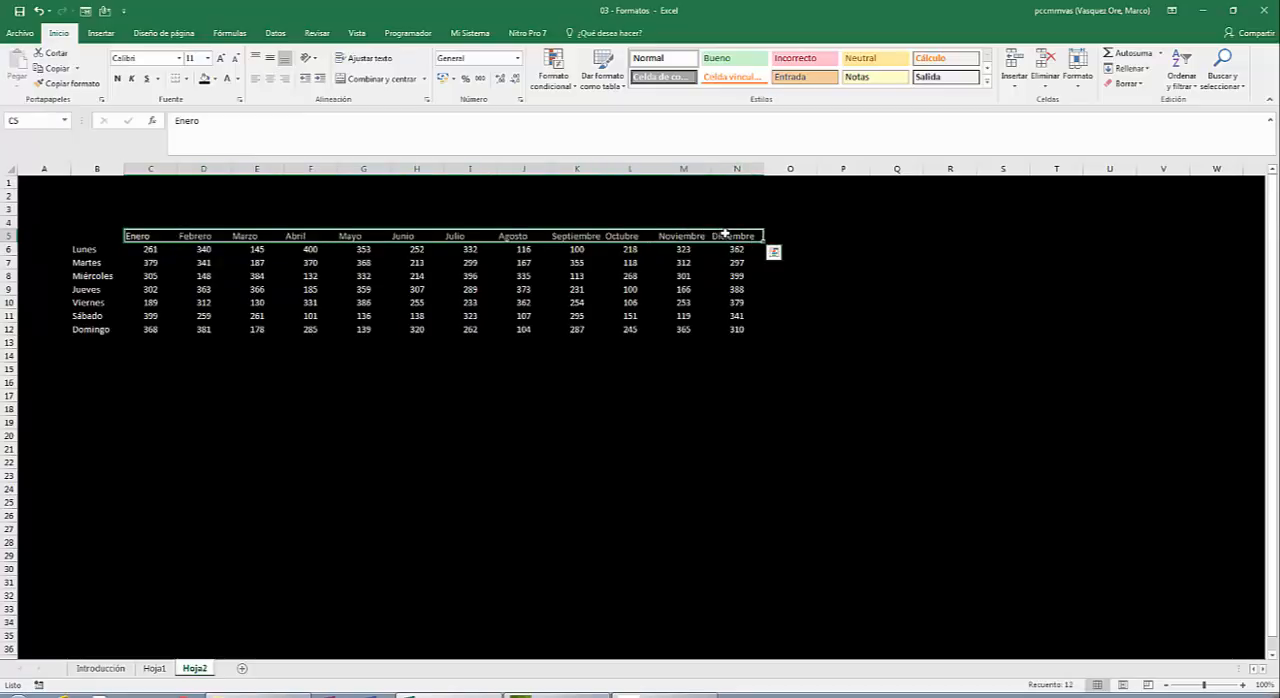
left_click(268, 91)
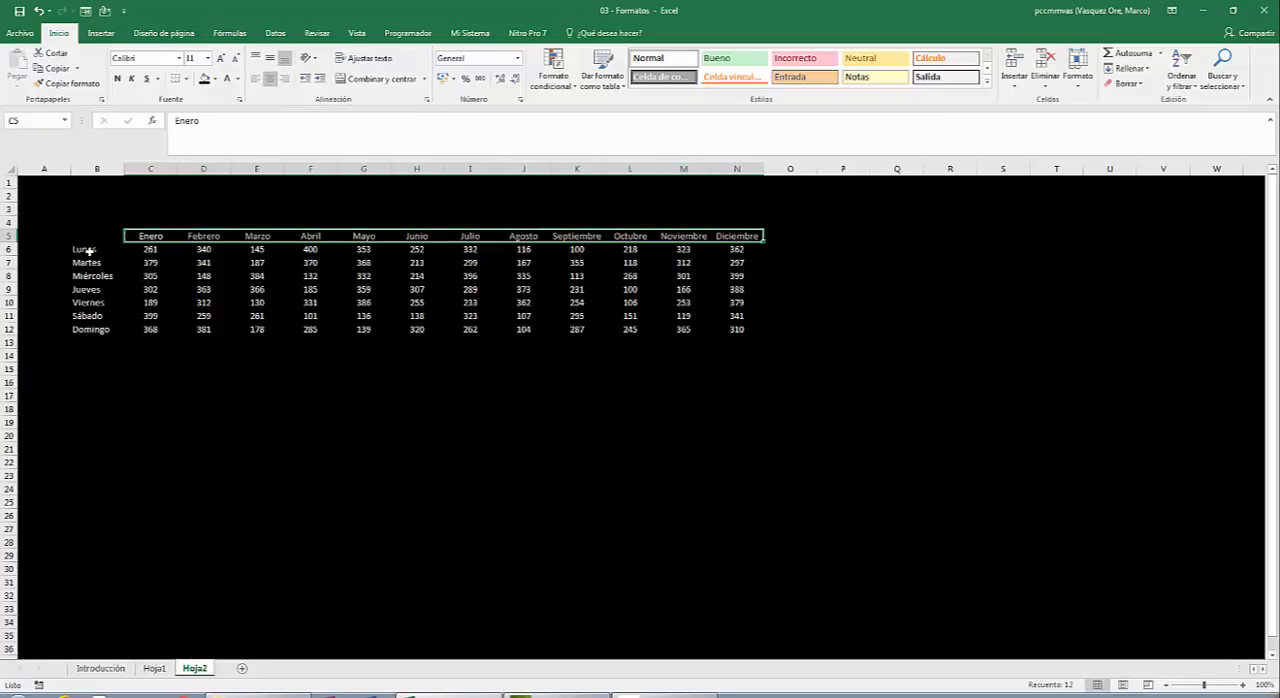
left_click_drag(88, 251, 80, 333)
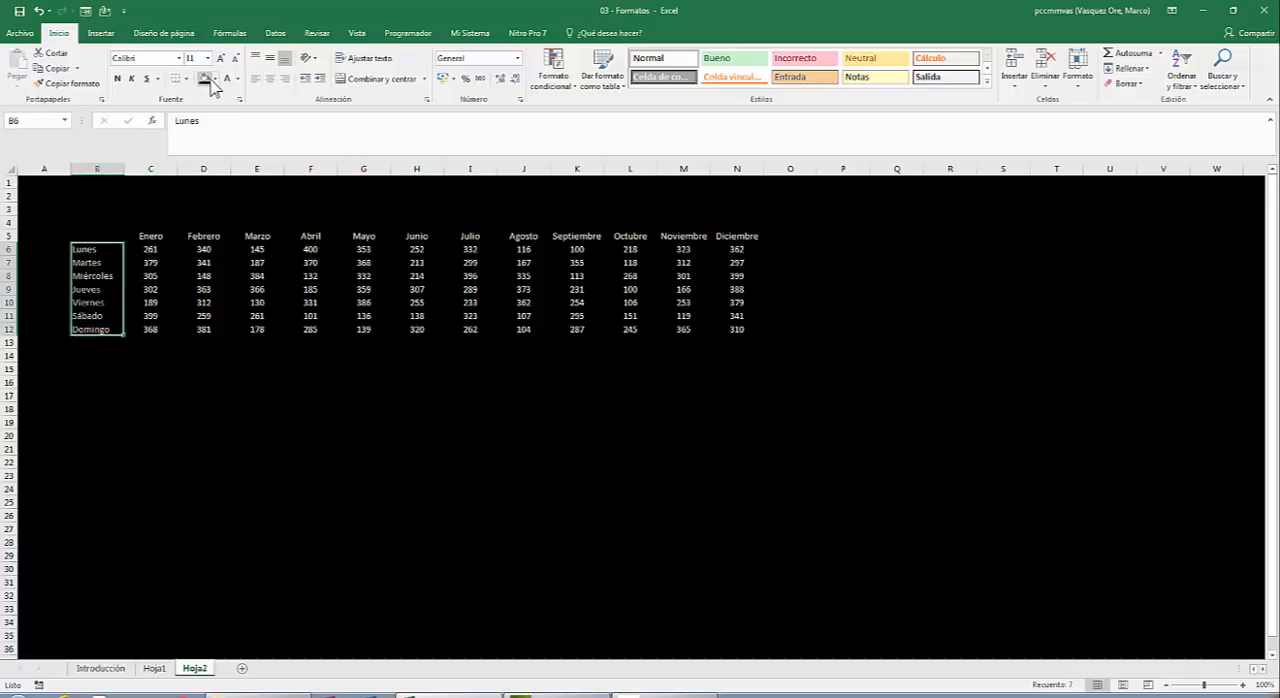
left_click(276, 92)
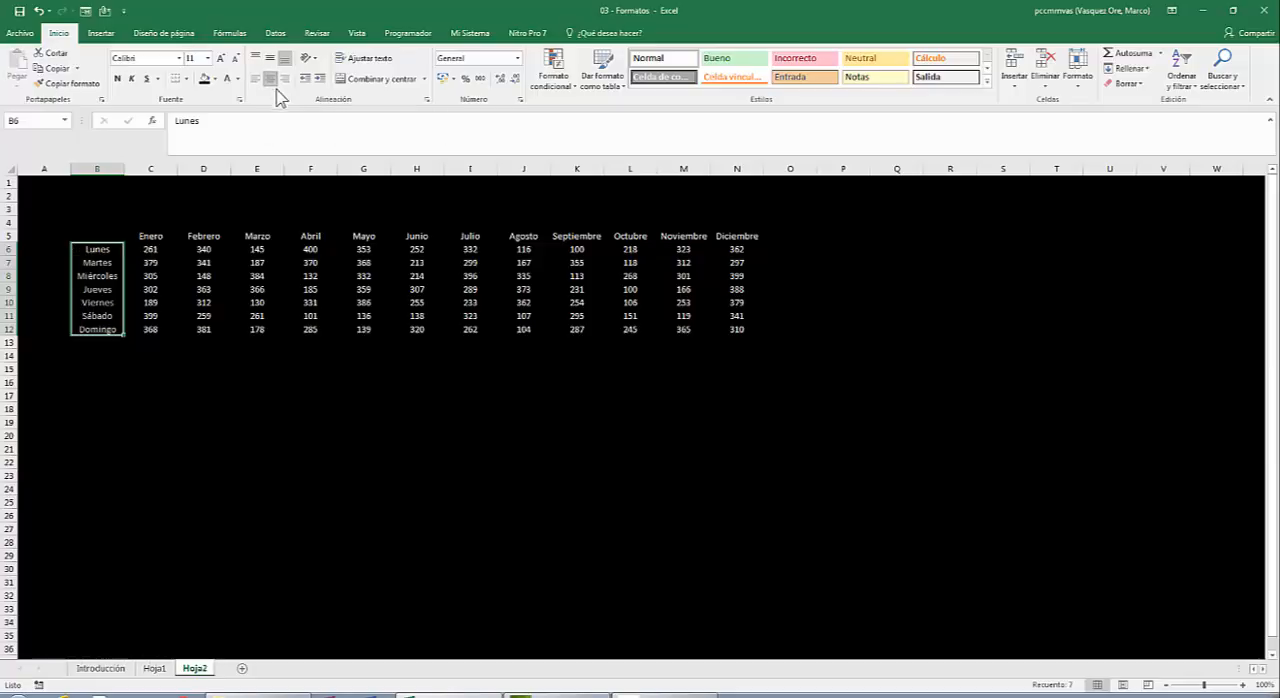
left_click(296, 258)
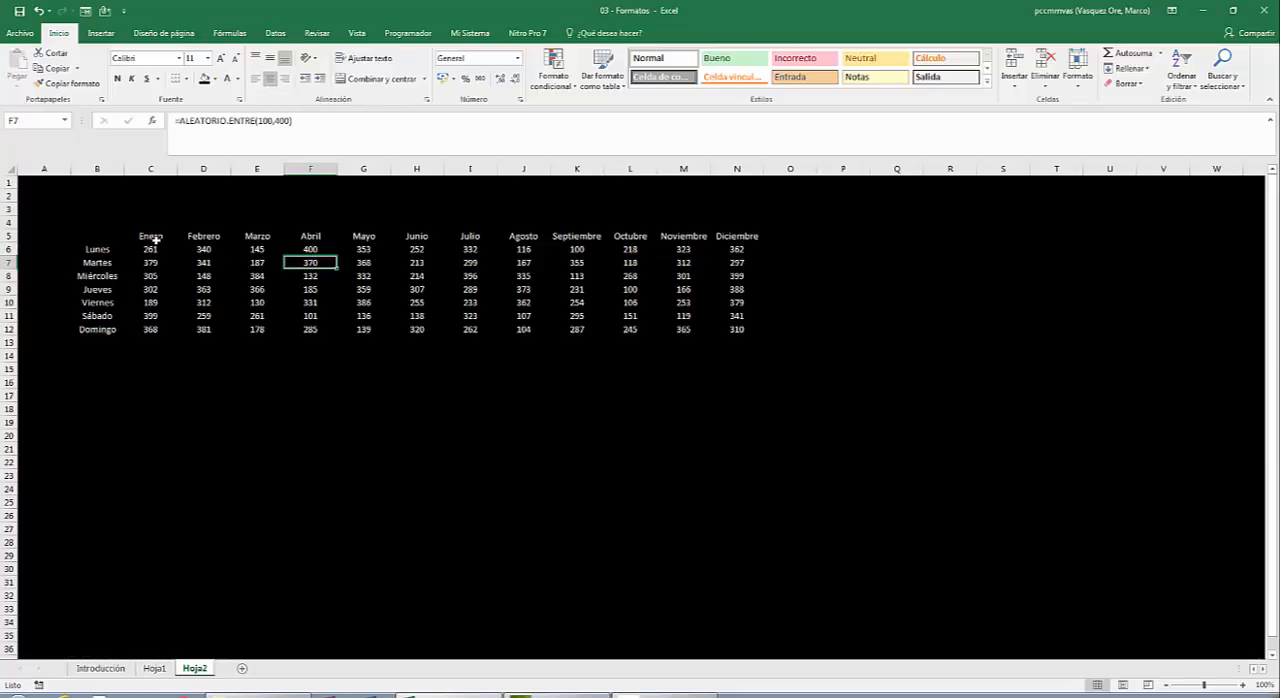
Fill the month header cells C5:N5 with the standard purple colour.
left_click(156, 240)
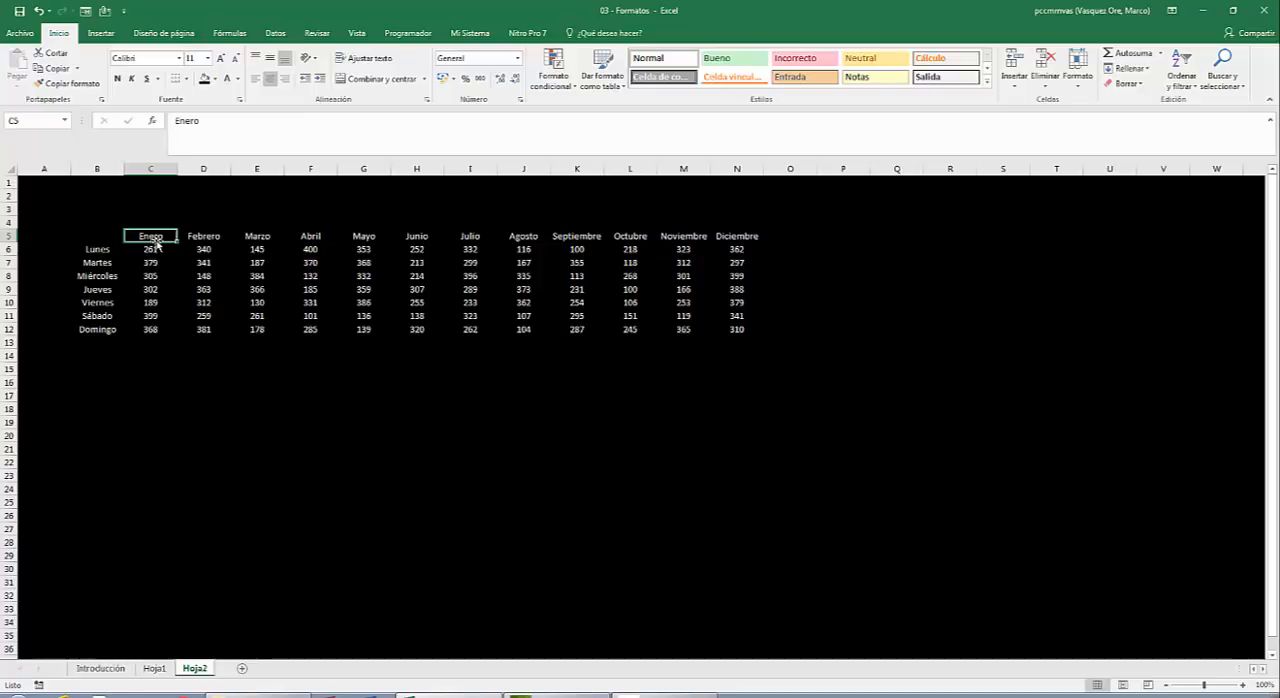
key("shift+Right")
key("shift+Right")
key("shift+Right")
key("shift+Right")
key("shift+Right")
key("shift+Right")
key("shift+Right")
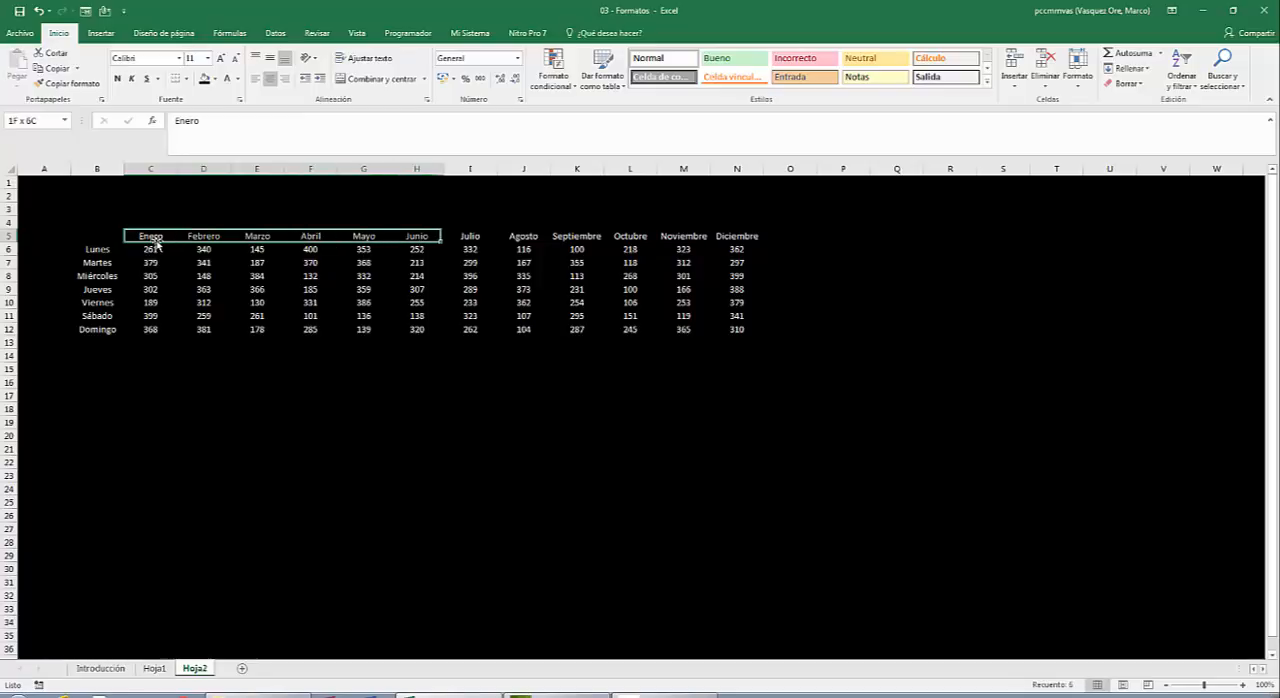
key("shift+Right")
key("shift+Right")
key("shift+Right")
key("shift+Right")
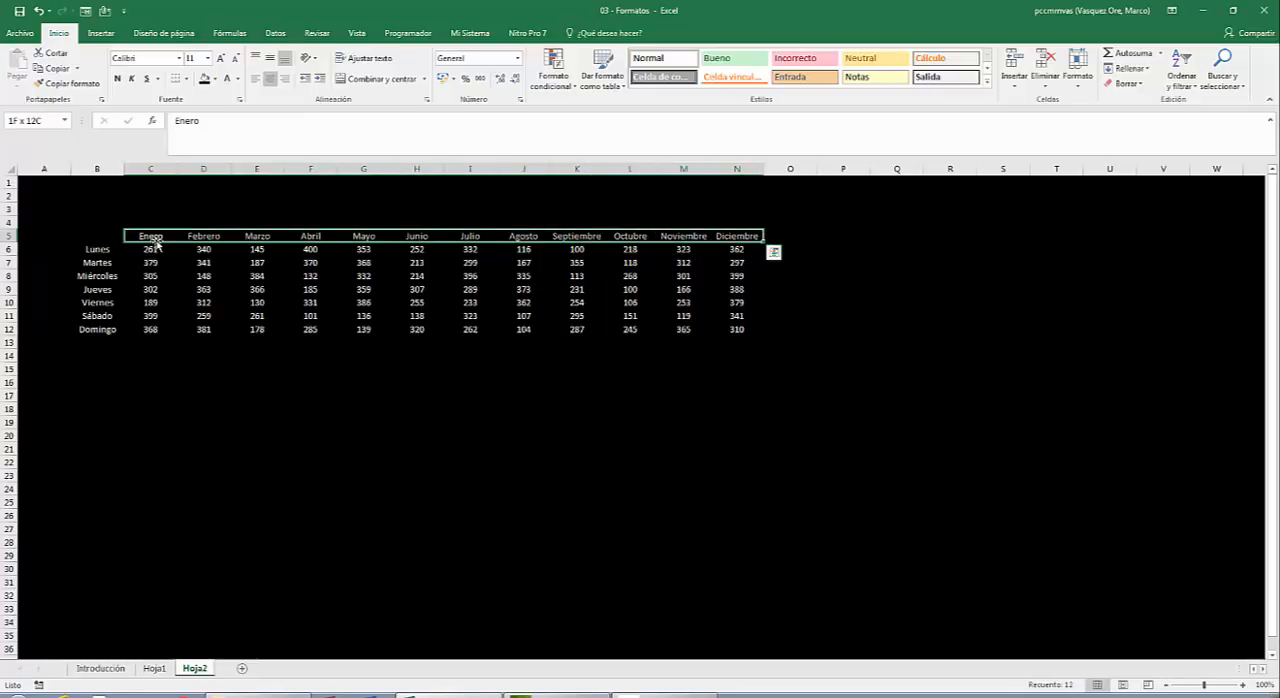
key("ctrl+n")
left_click(214, 78)
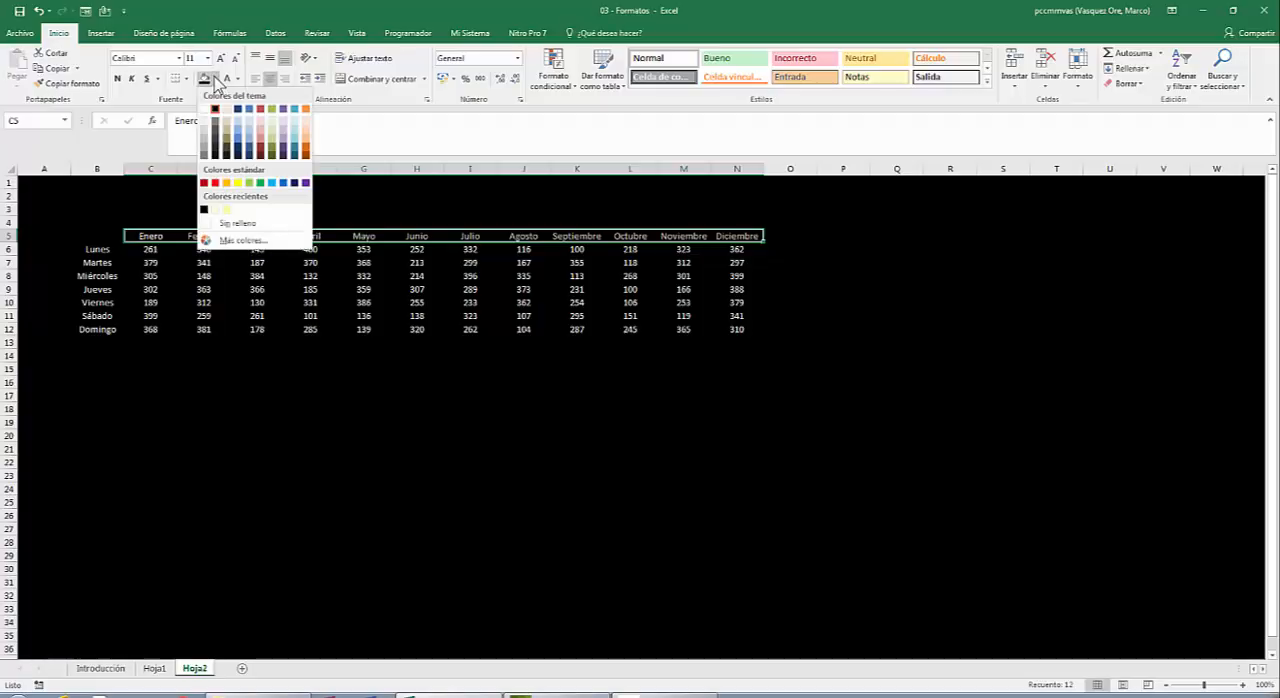
left_click(306, 182)
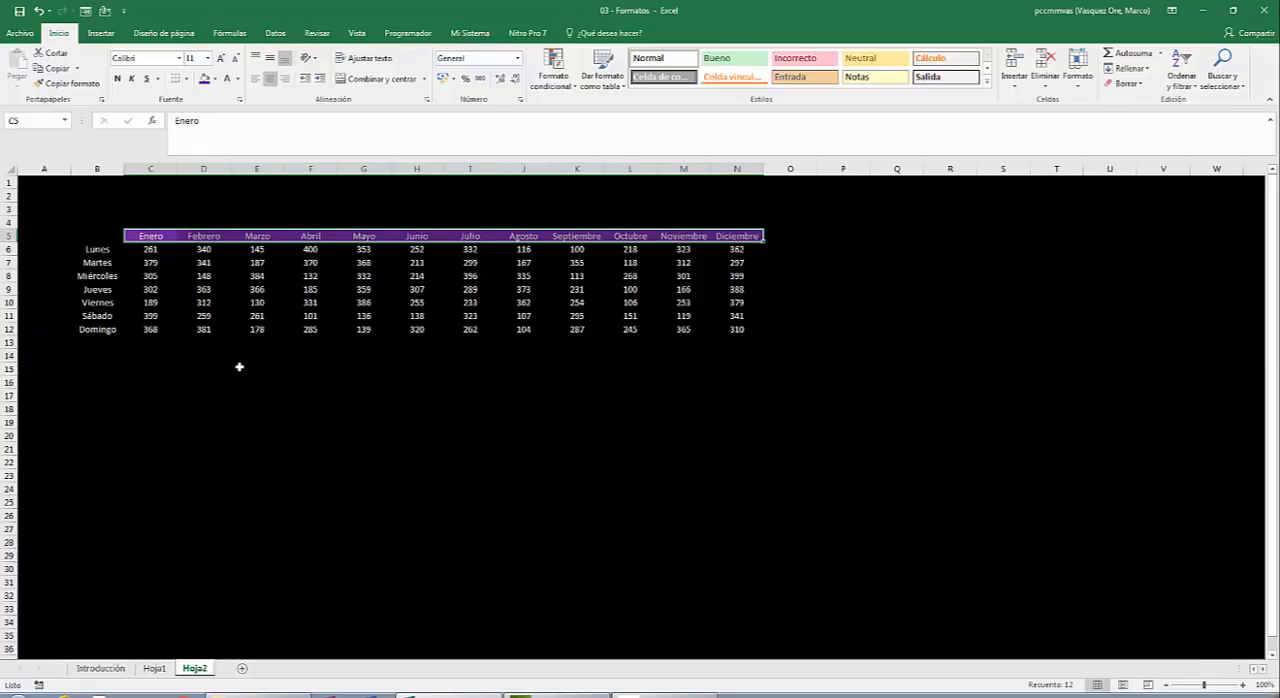
Add outline and inside borders to the month headers C5:N5 in the off-white theme colour.
right_click(285, 236)
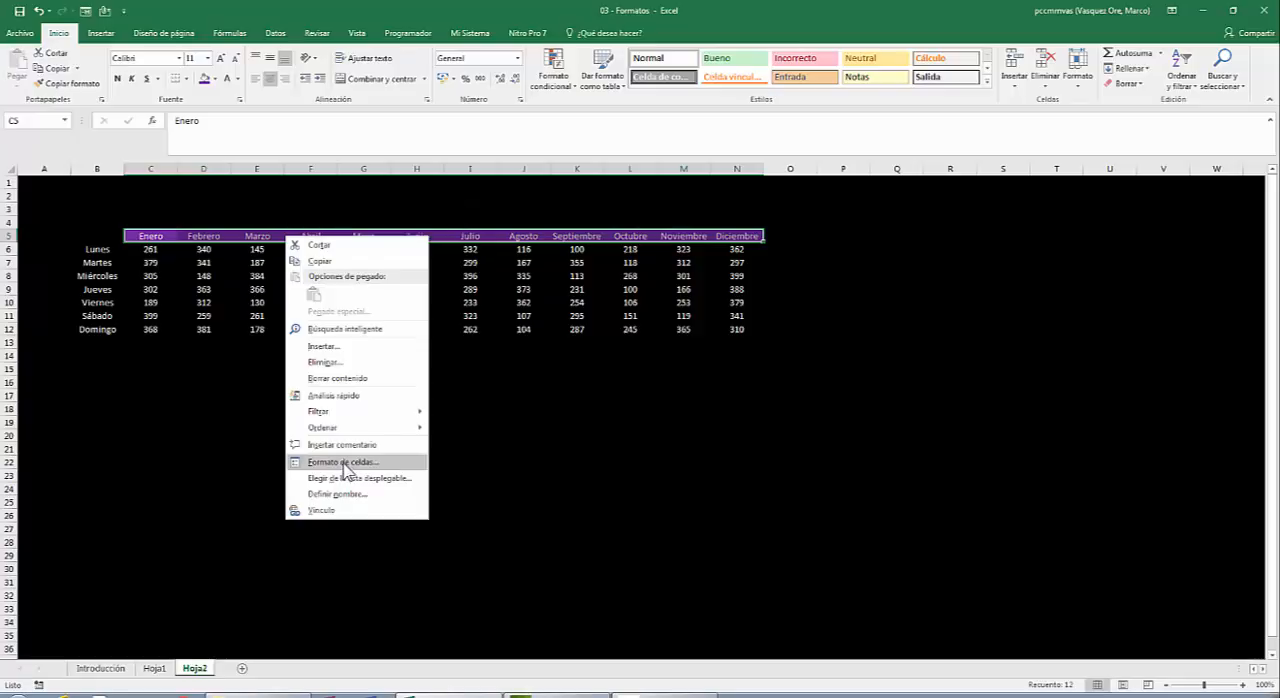
left_click(343, 463)
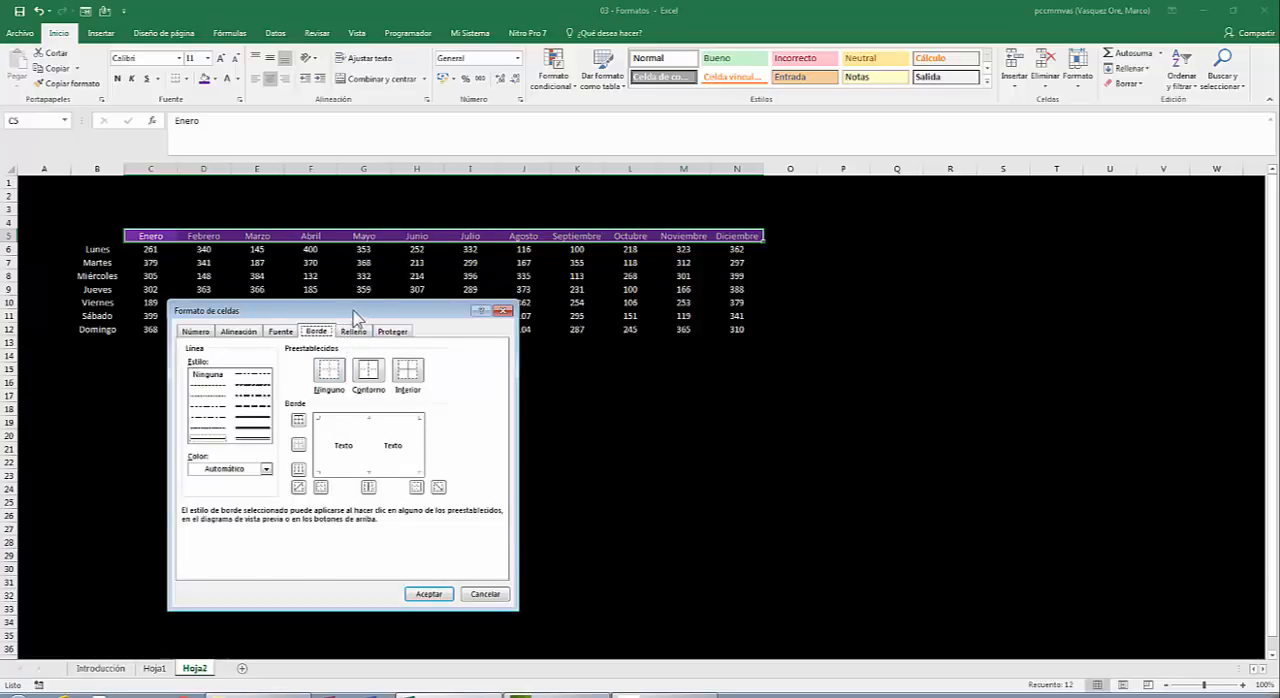
left_click_drag(361, 311, 715, 137)
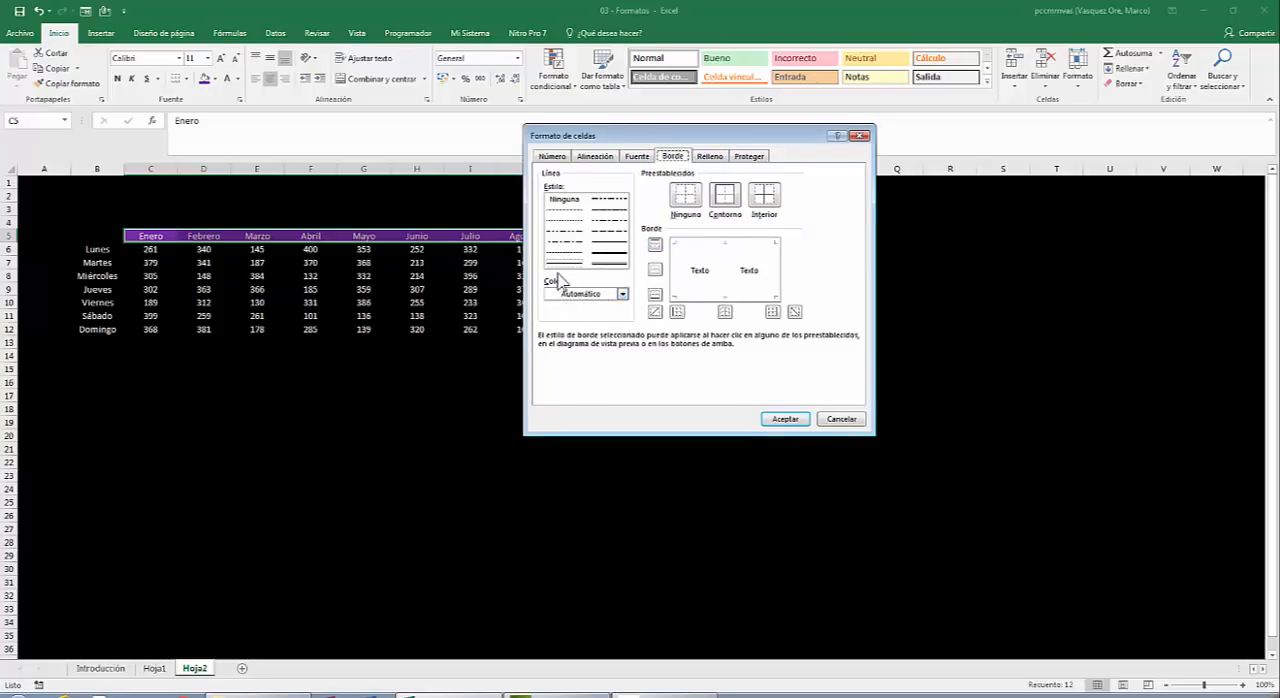
left_click(622, 296)
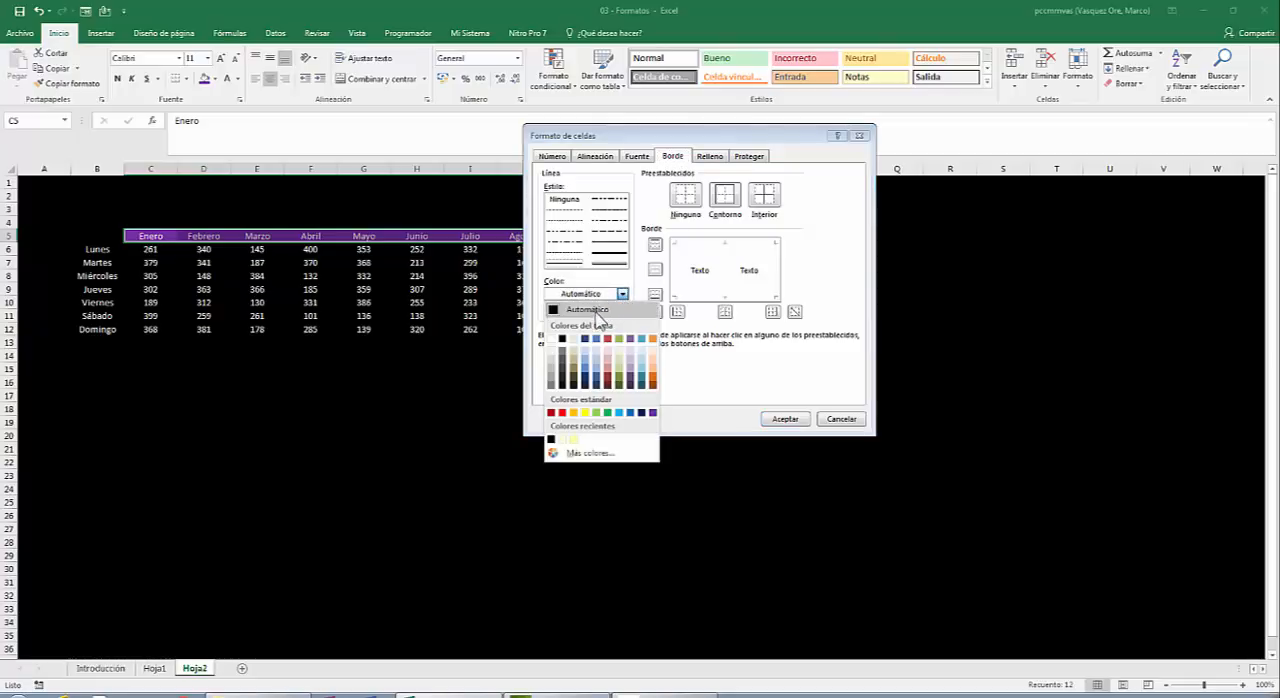
left_click(576, 340)
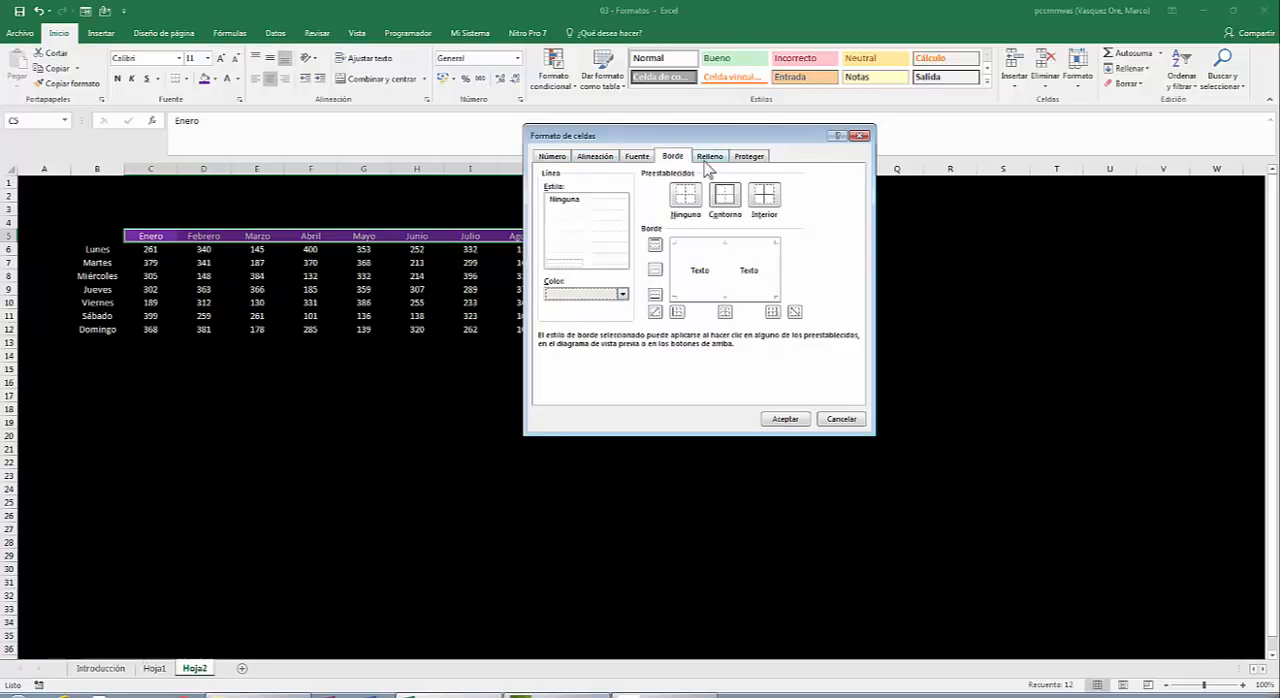
left_click(735, 198)
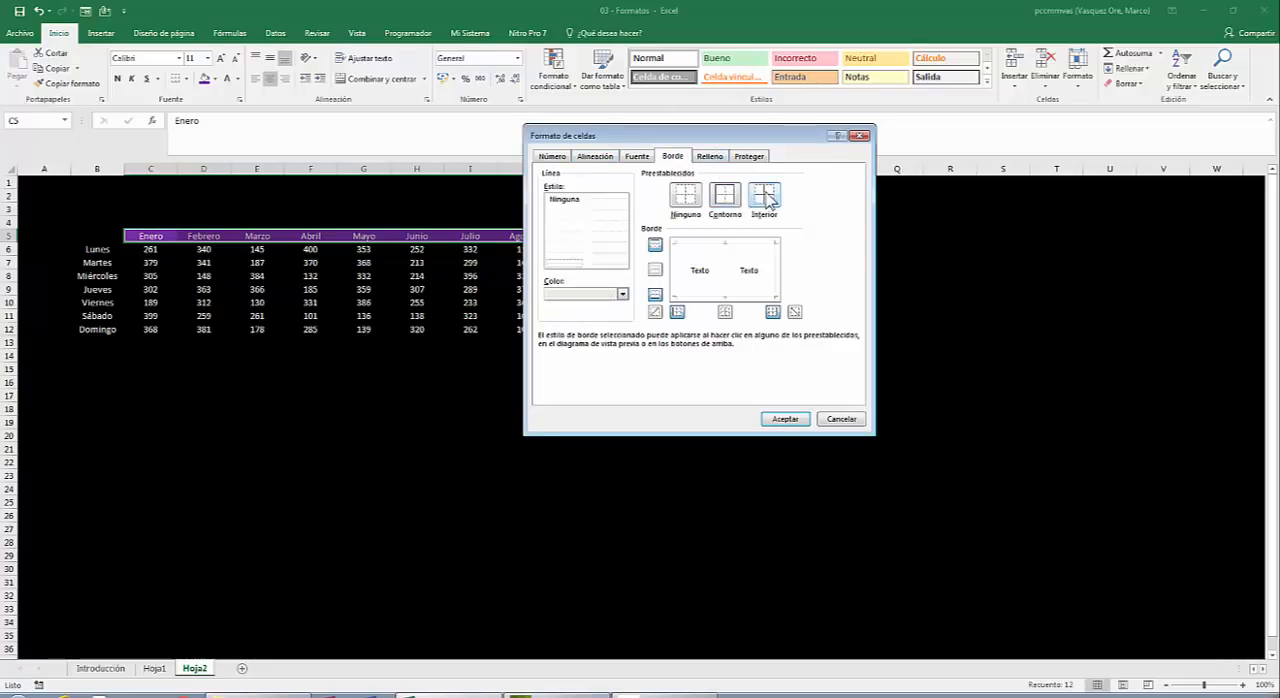
left_click(757, 197)
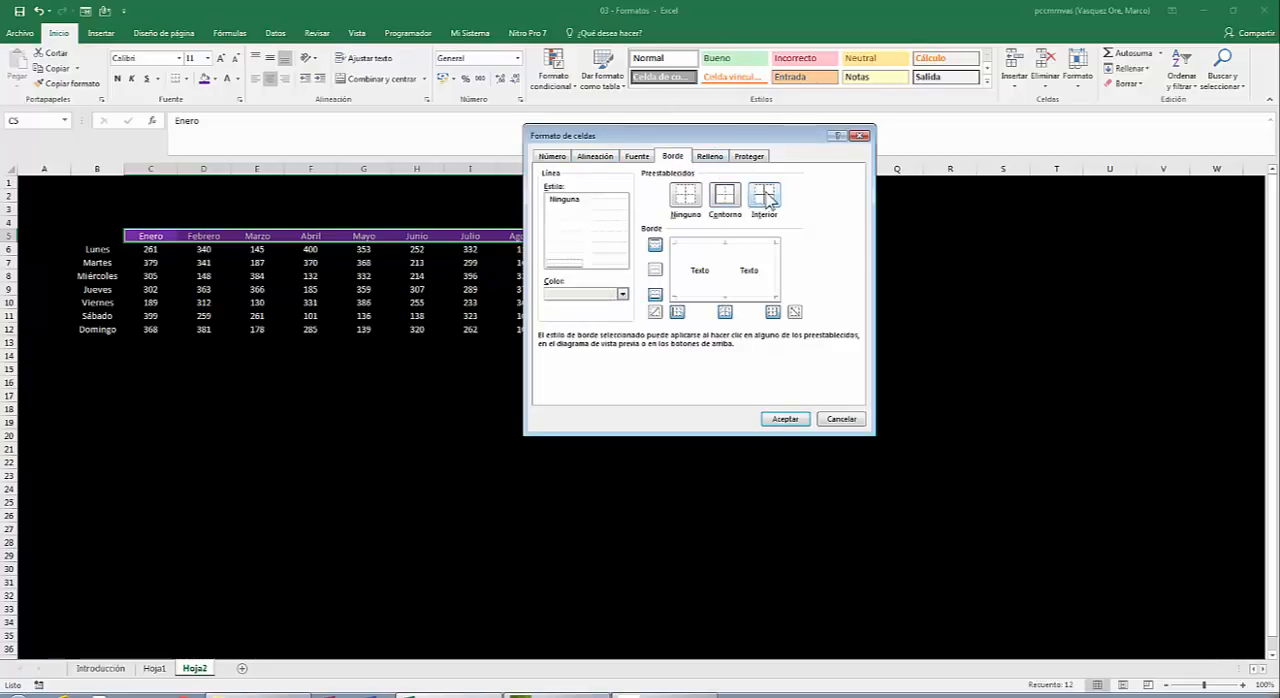
left_click(788, 418)
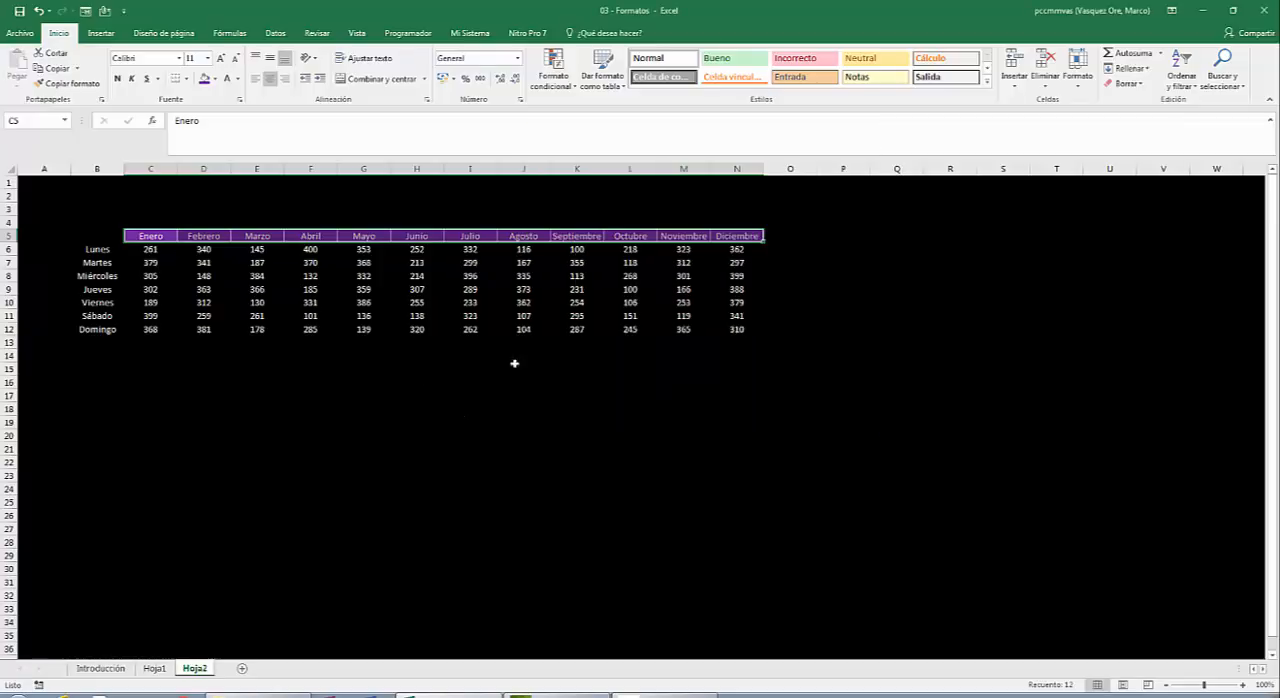
left_click(414, 397)
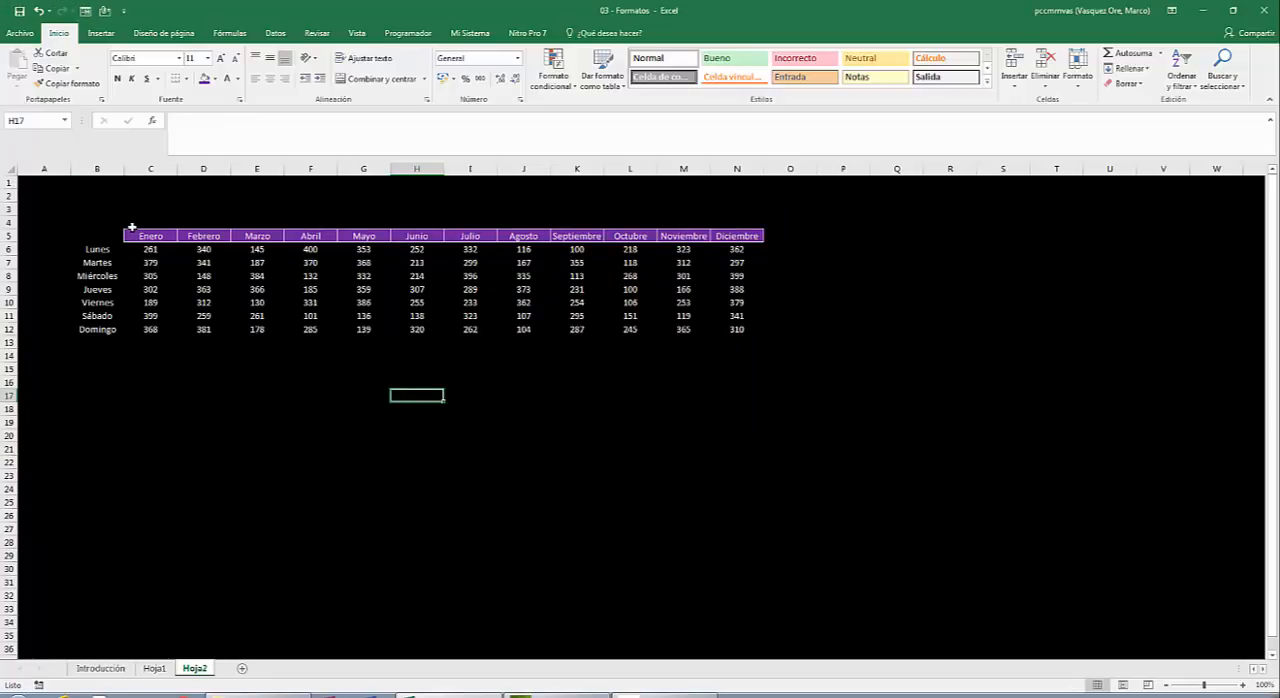
Rotate the text of the month headers C5:N5 upward to an orientation of about 35 degrees.
left_click_drag(145, 235, 738, 236)
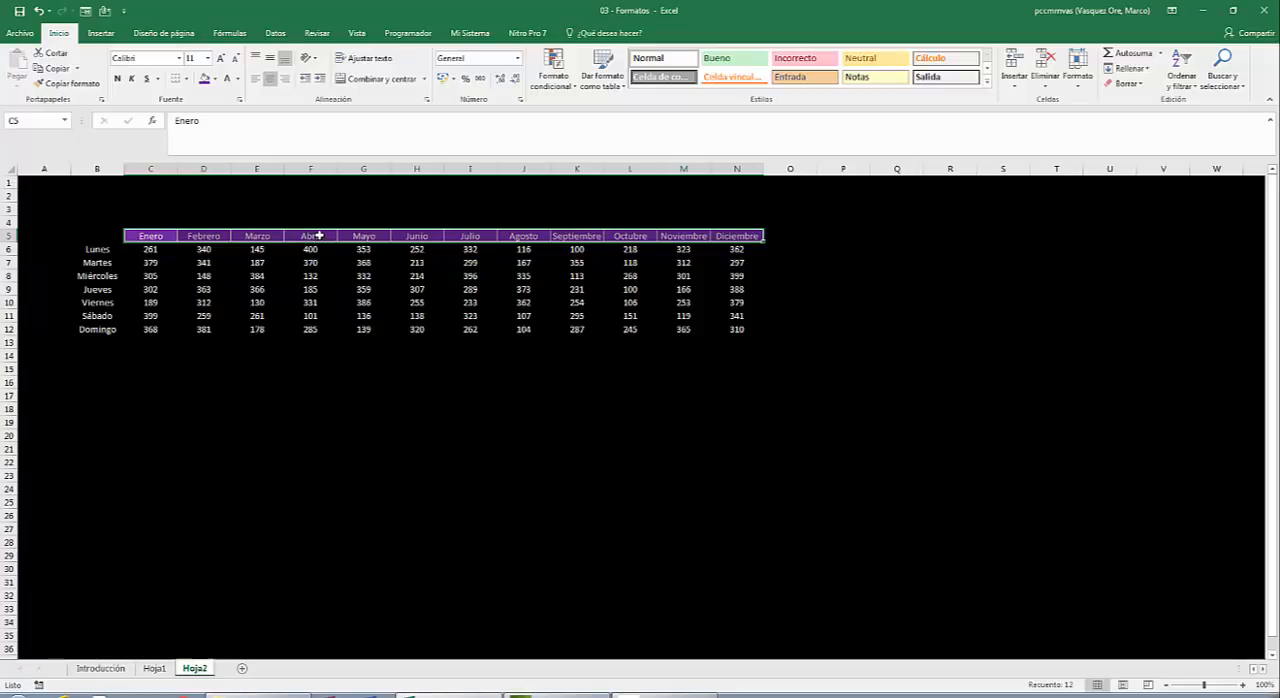
right_click(320, 236)
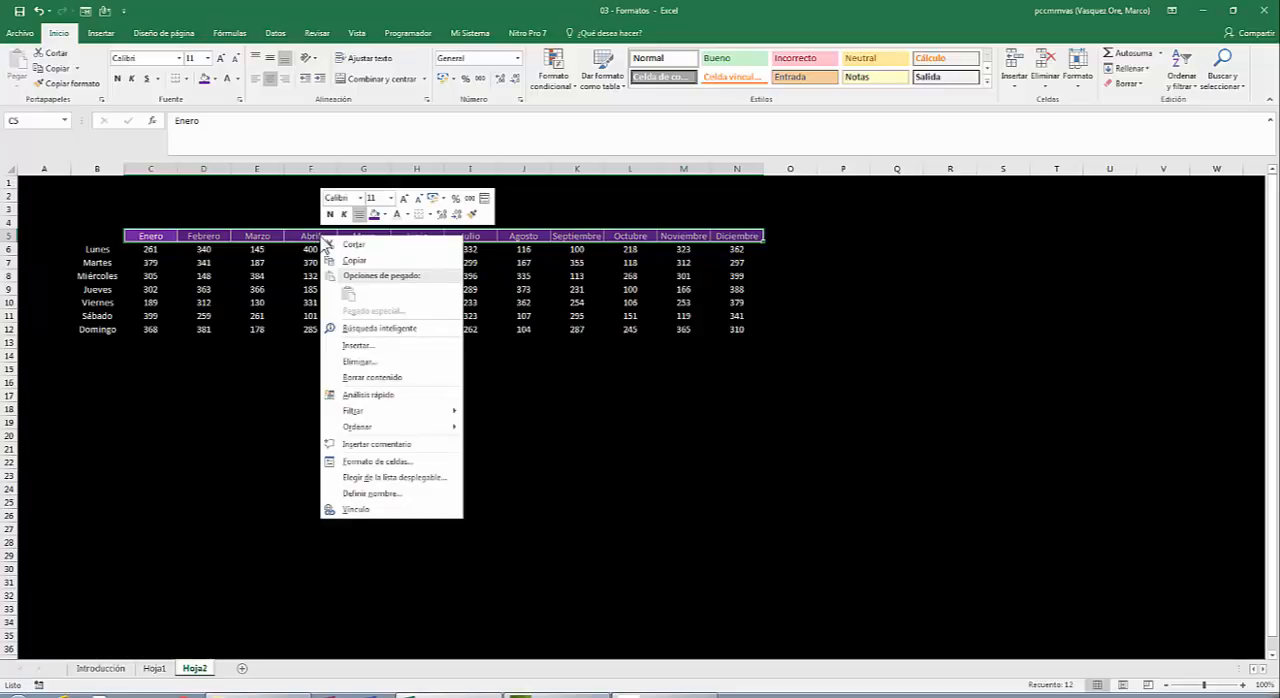
left_click(381, 463)
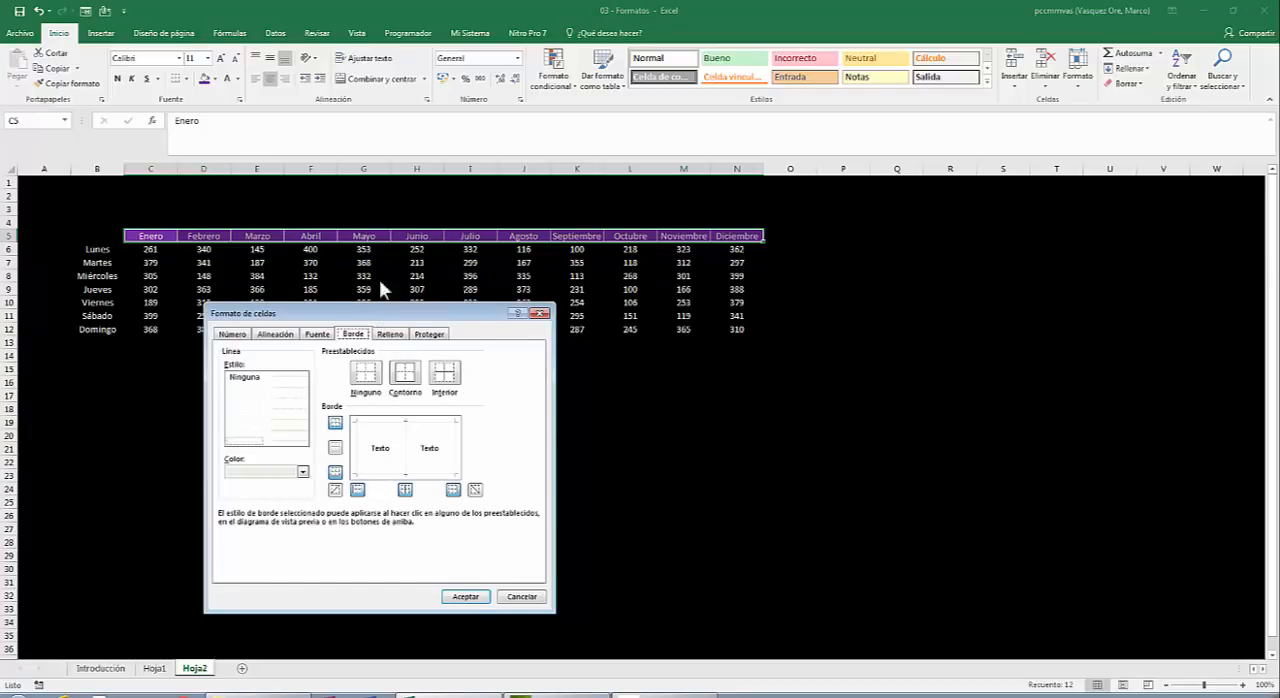
left_click_drag(386, 316, 736, 112)
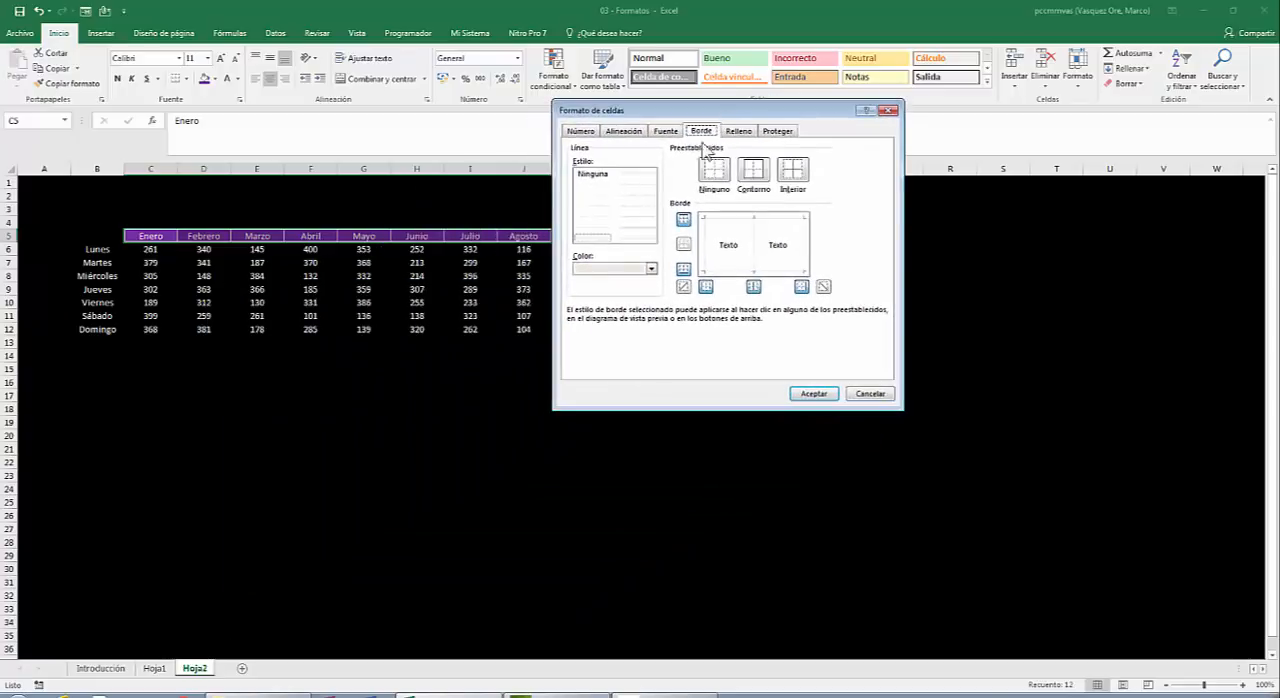
left_click(624, 133)
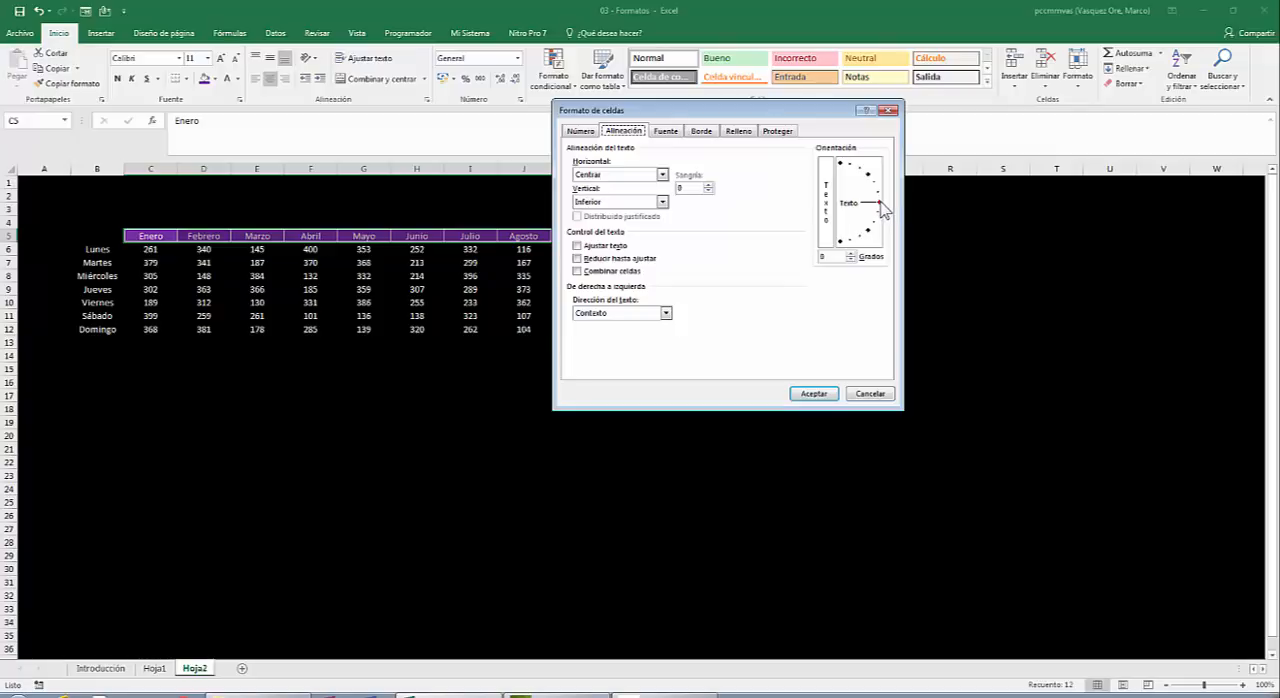
left_click_drag(881, 205, 880, 180)
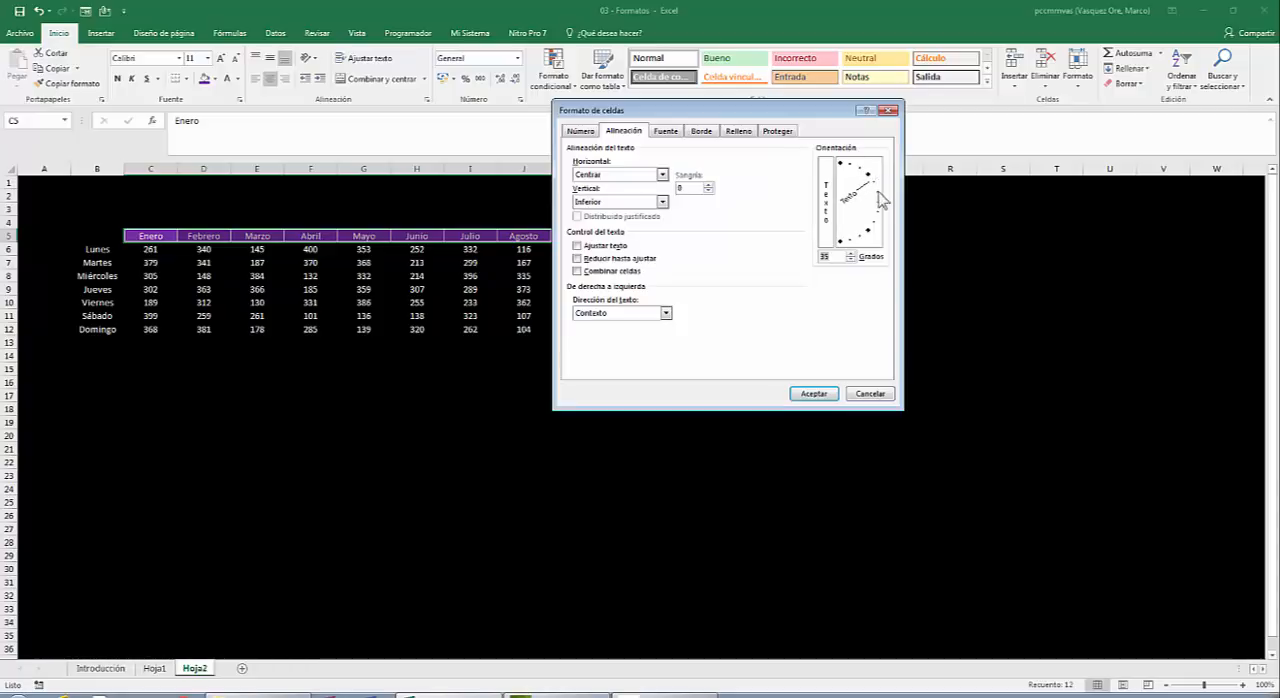
left_click(810, 393)
left_click(820, 381)
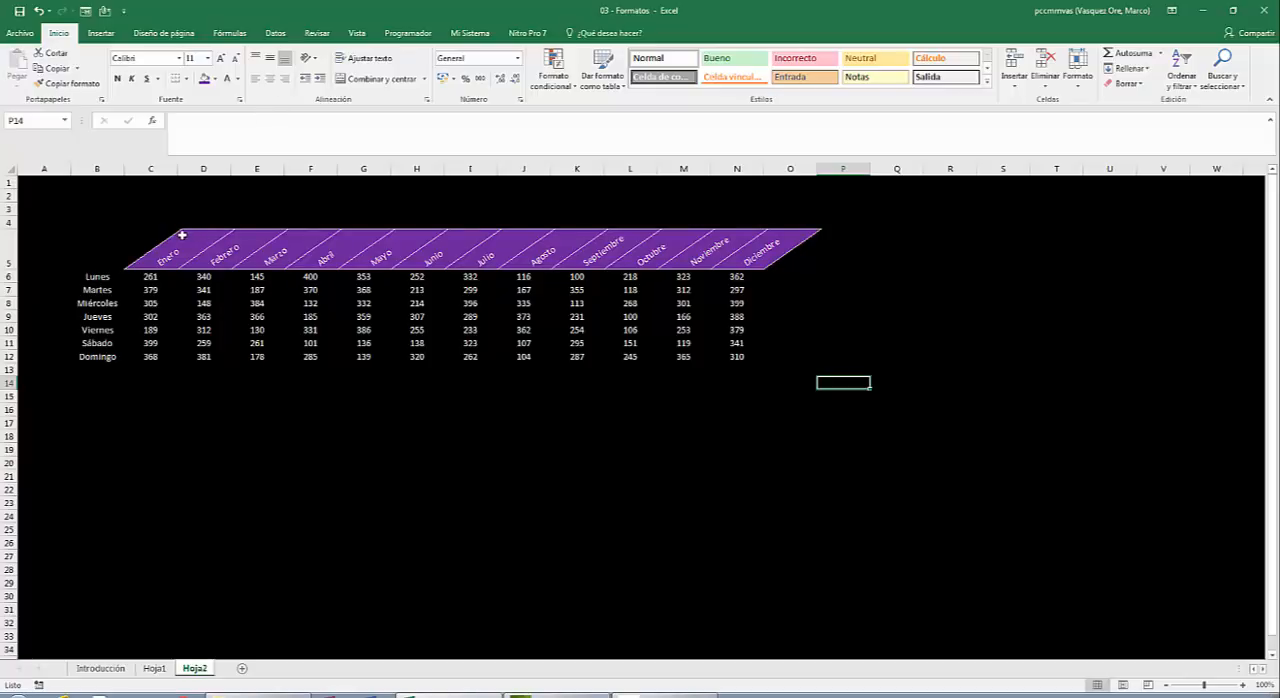
Try middle vertical alignment on the month headers C5:N5, and undo that alignment change.
left_click_drag(176, 254, 731, 247)
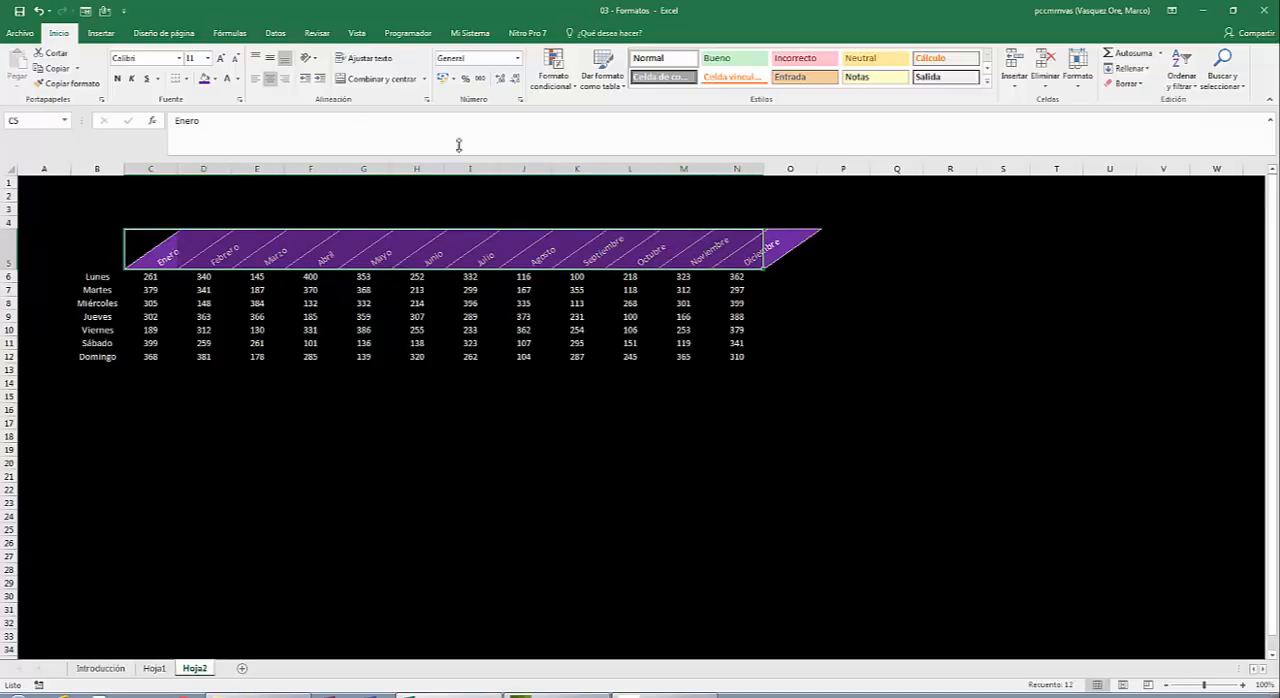
left_click(272, 61)
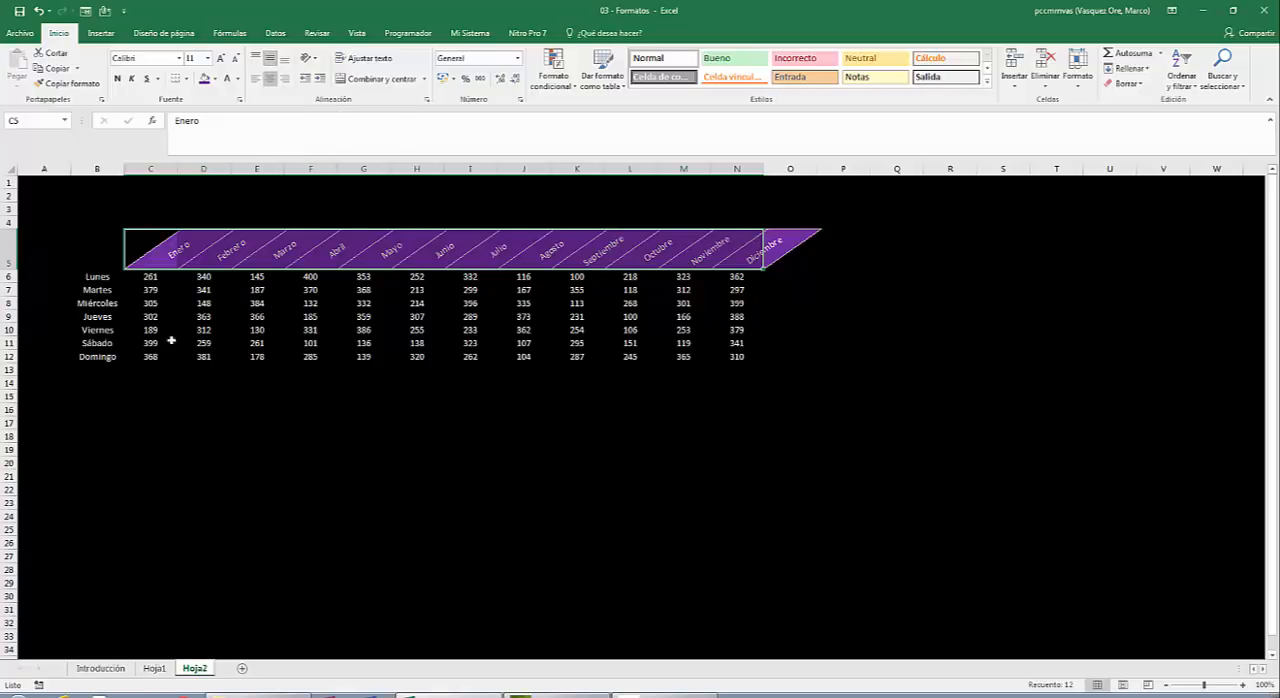
left_click(88, 279)
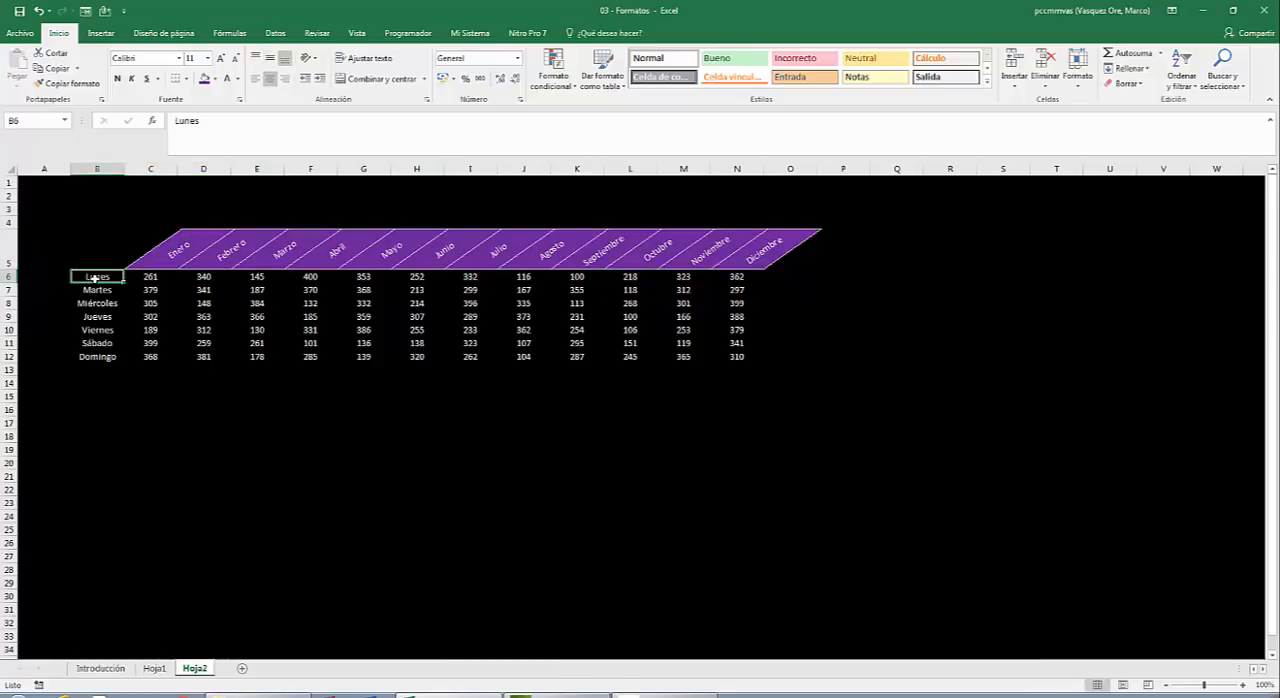
key("ctrl+z")
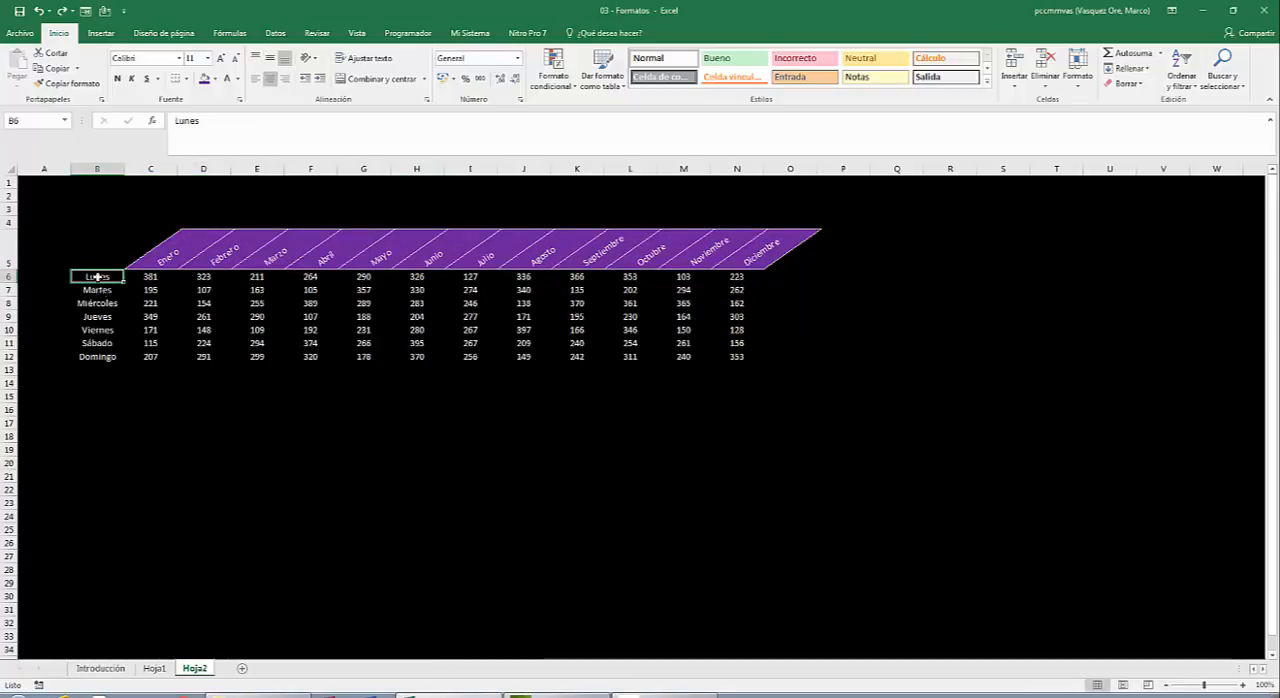
Fill the weekday labels B6:B12 with the standard red colour, keeping them centred horizontally.
left_click_drag(97, 277, 95, 356)
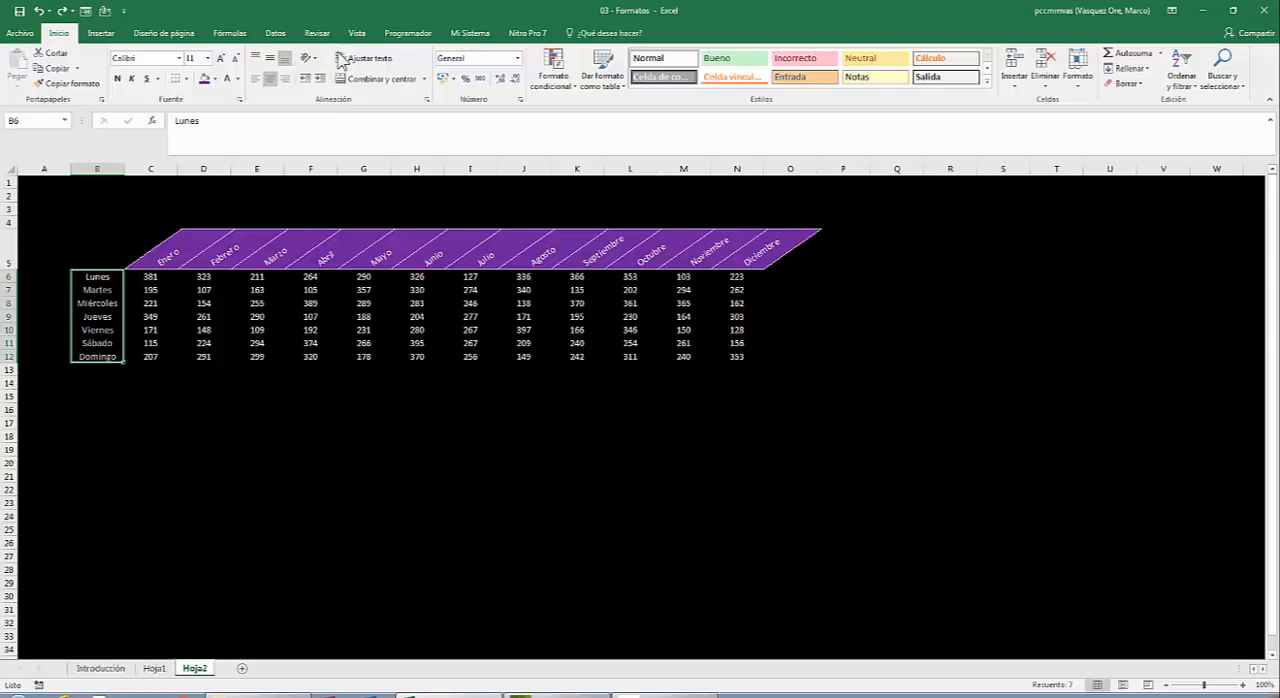
left_click(277, 80)
left_click(277, 80)
left_click(214, 79)
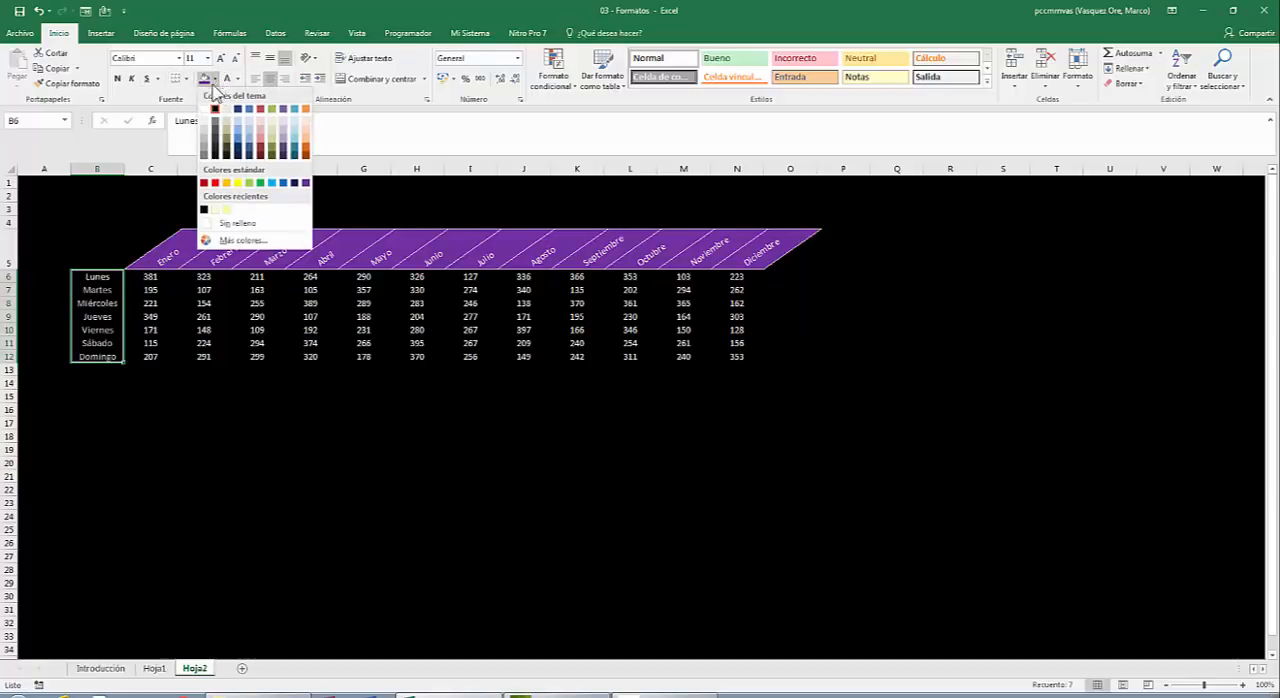
left_click(214, 183)
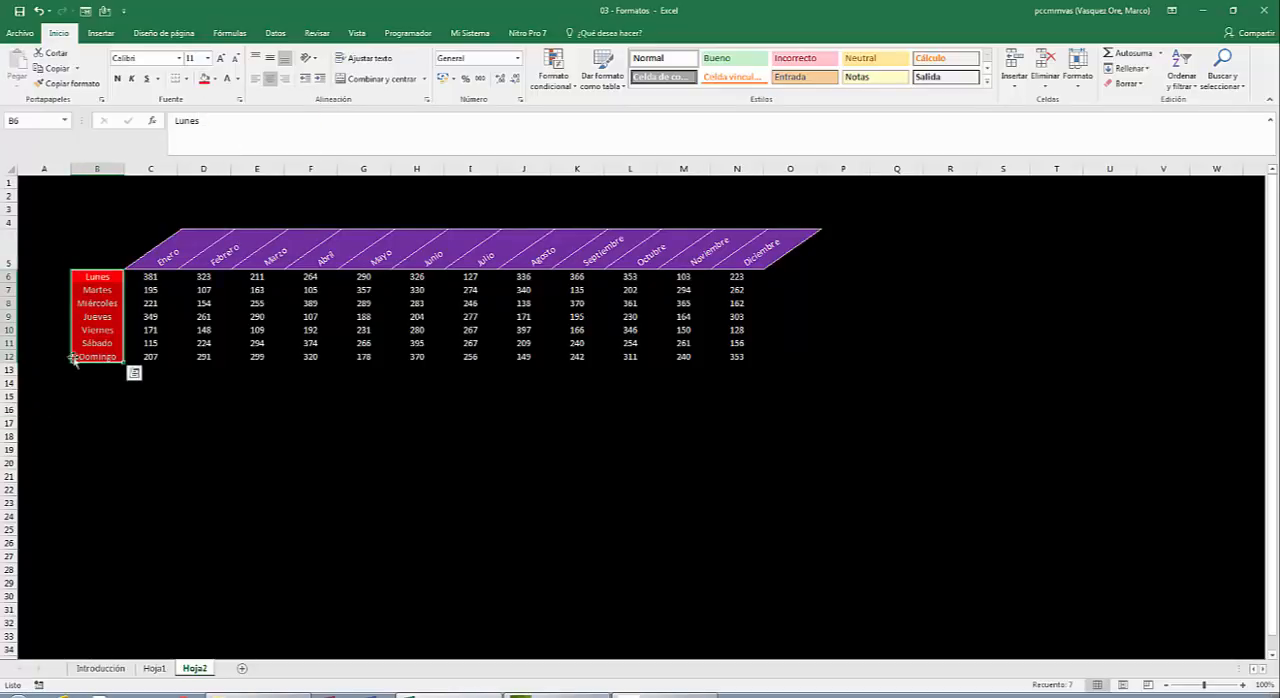
Add outline and inside borders to the weekday labels B6:B12 in the off-white theme colour.
right_click(109, 304)
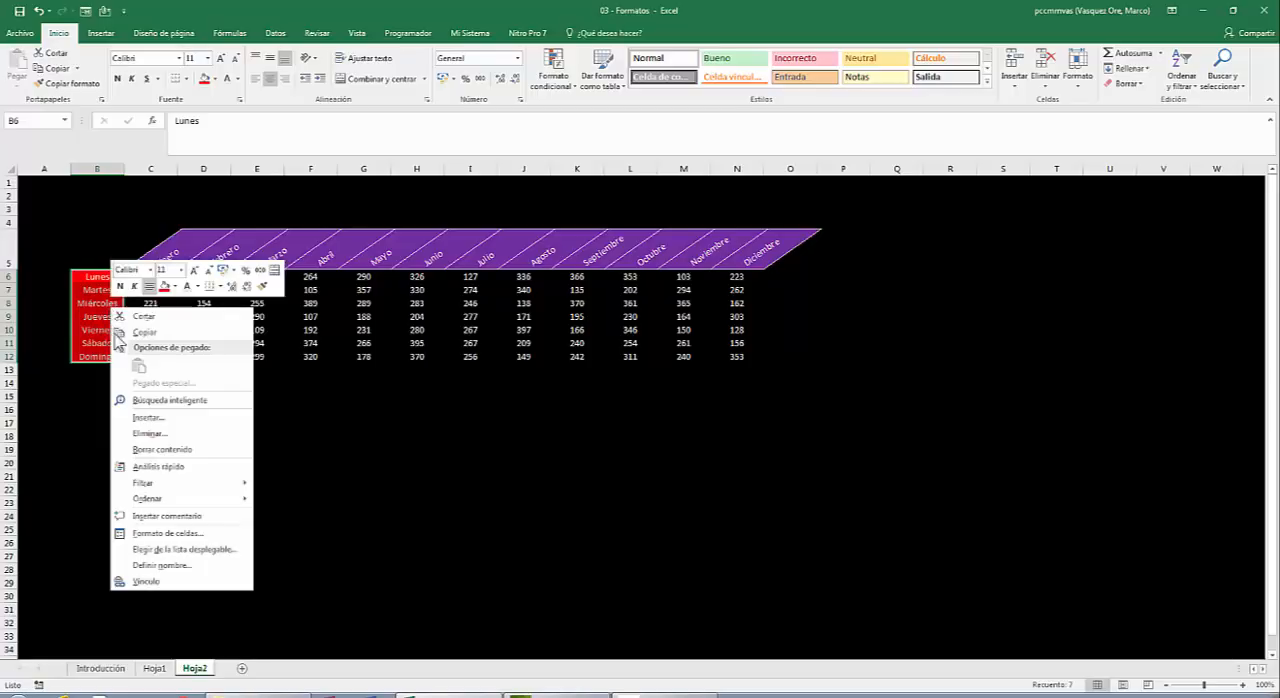
left_click(173, 534)
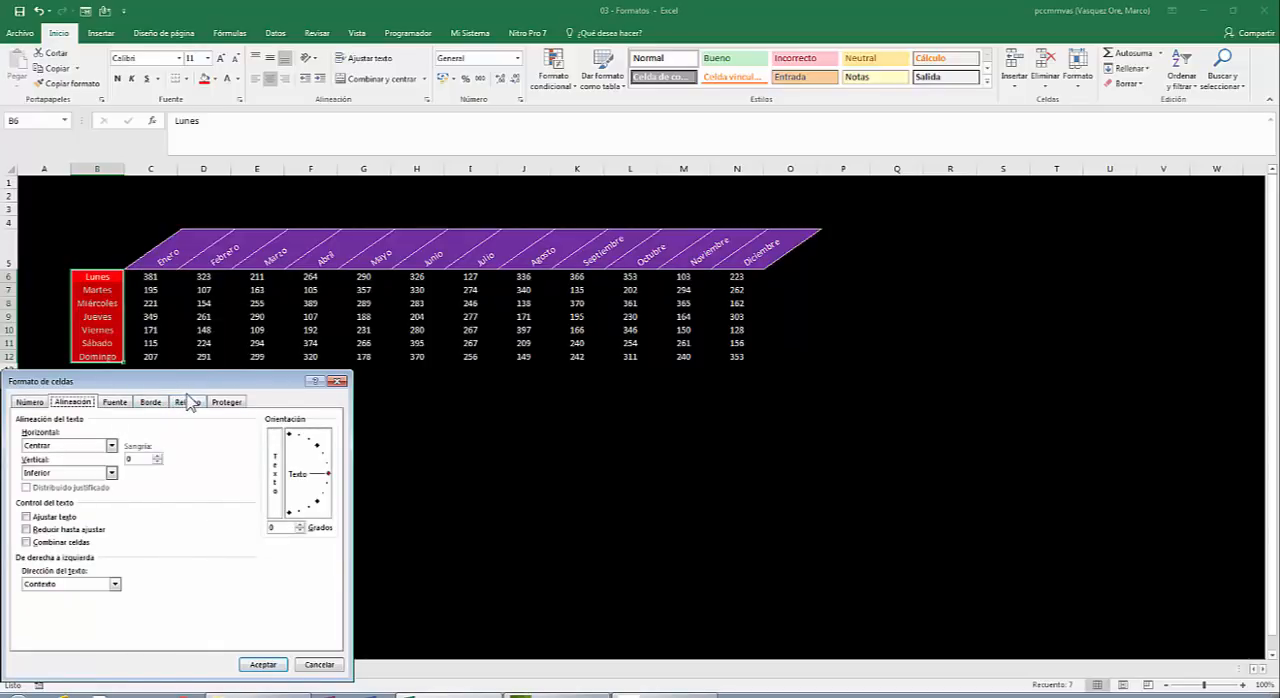
left_click_drag(204, 388, 708, 200)
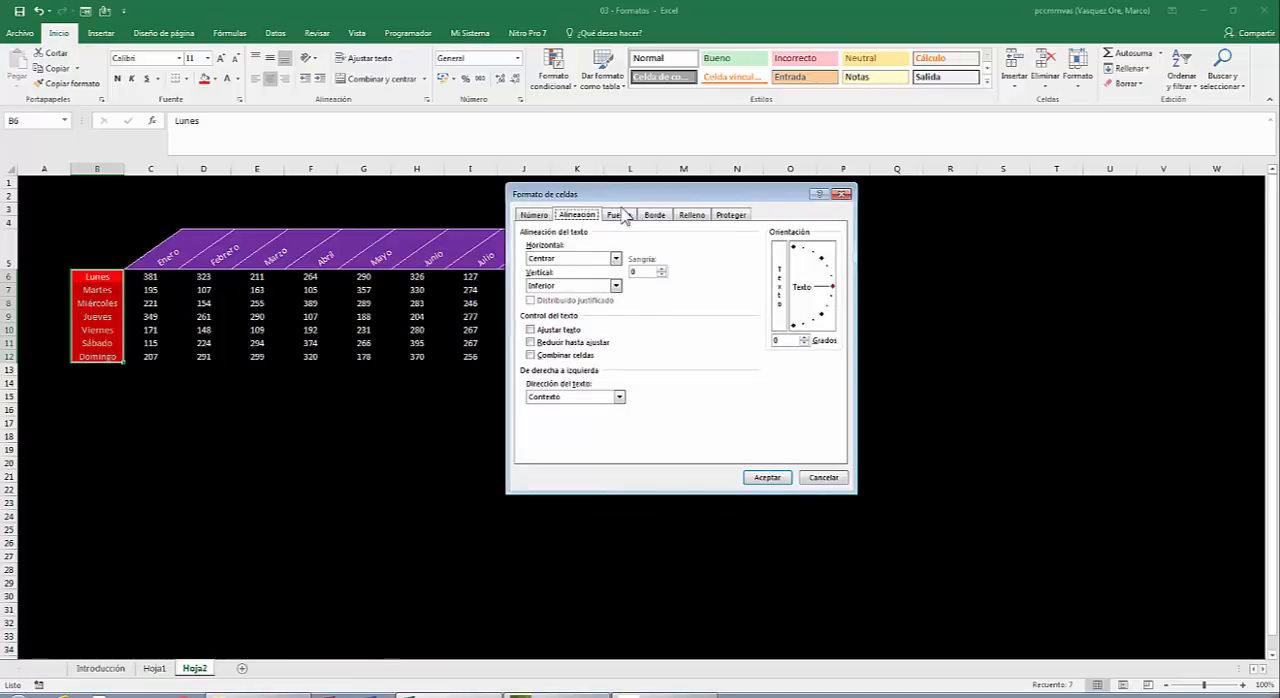
left_click(656, 217)
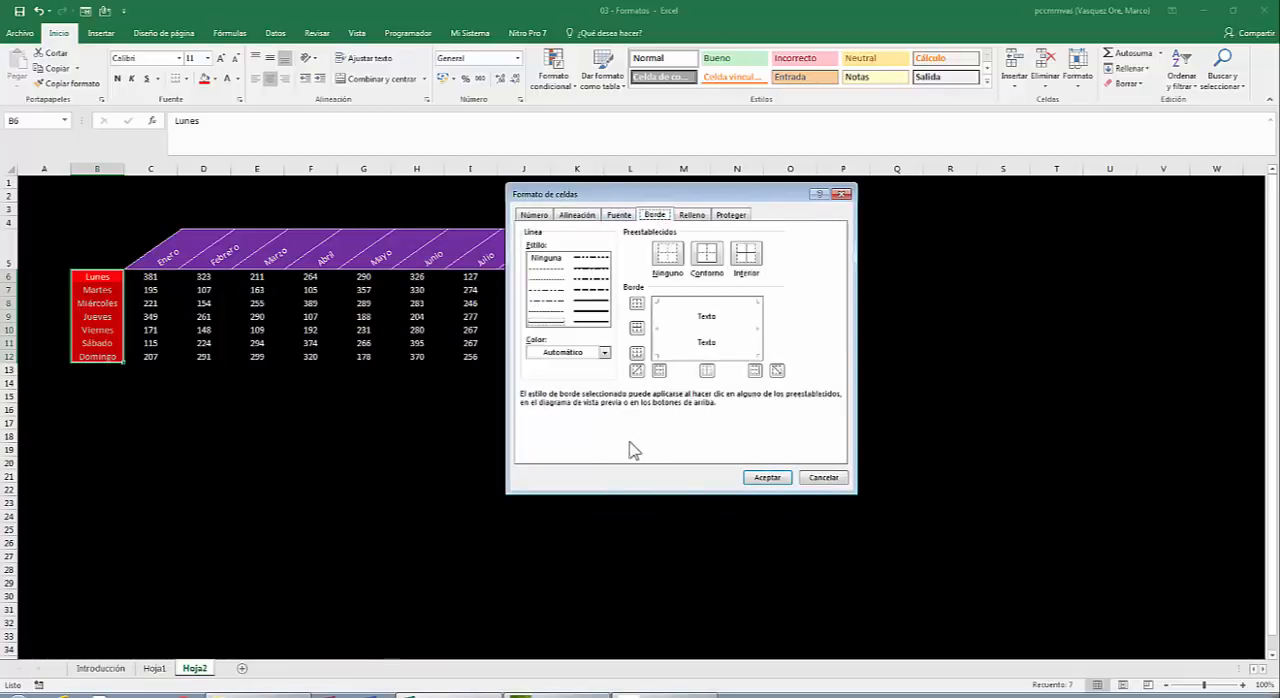
left_click(605, 354)
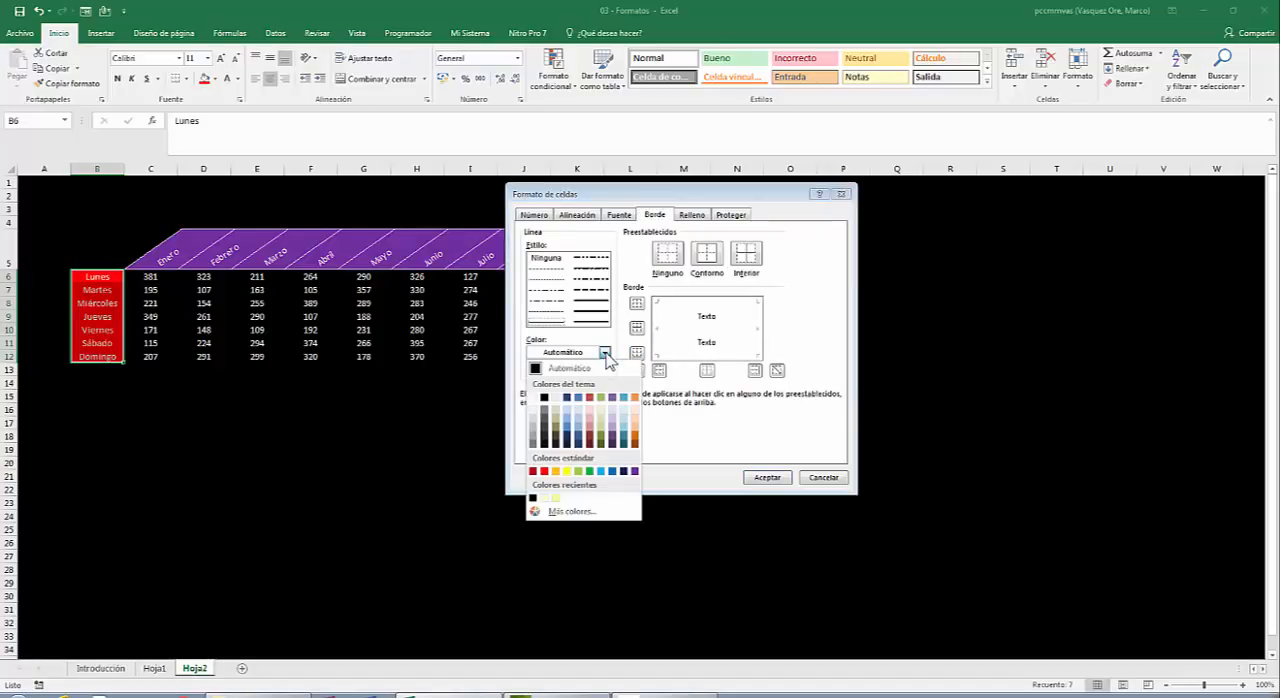
left_click(557, 399)
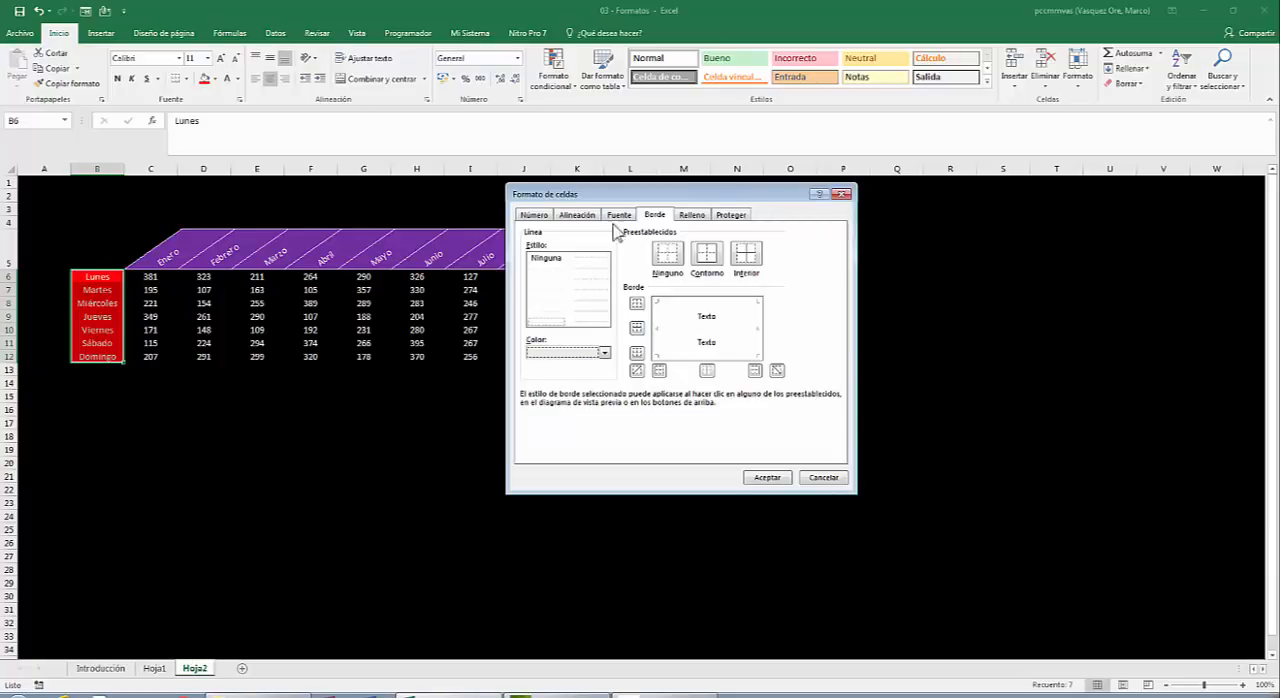
left_click(704, 252)
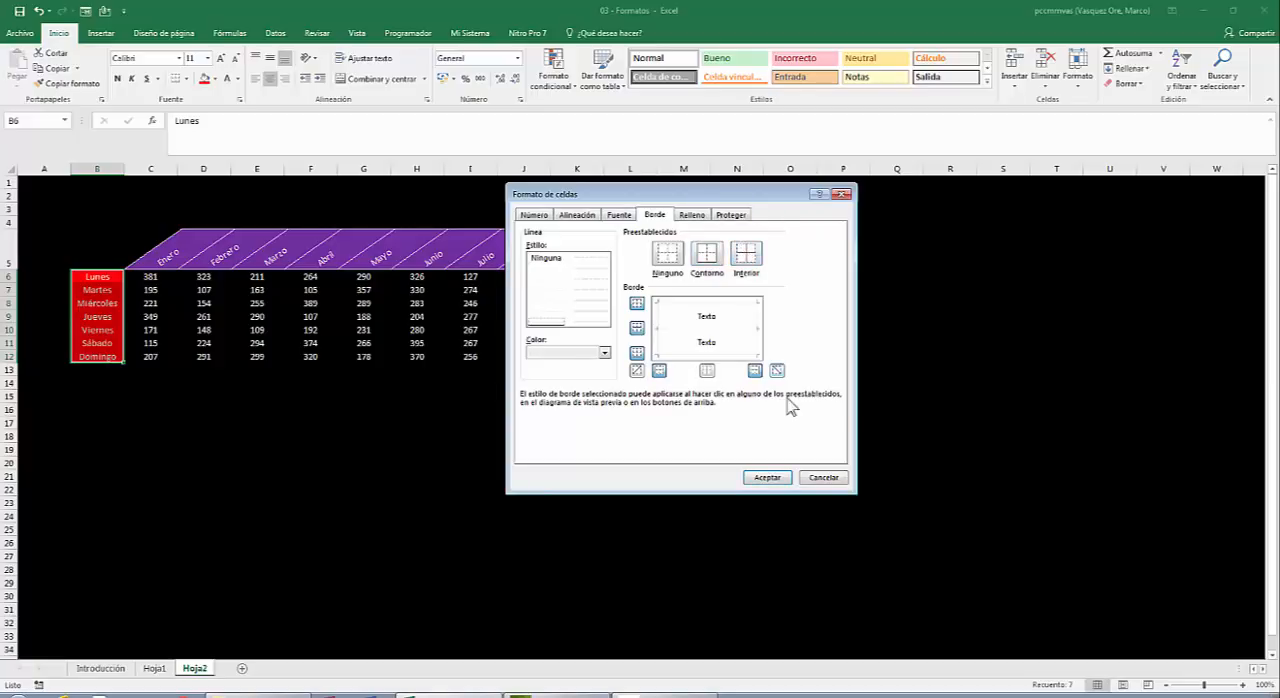
left_click(767, 478)
left_click(460, 490)
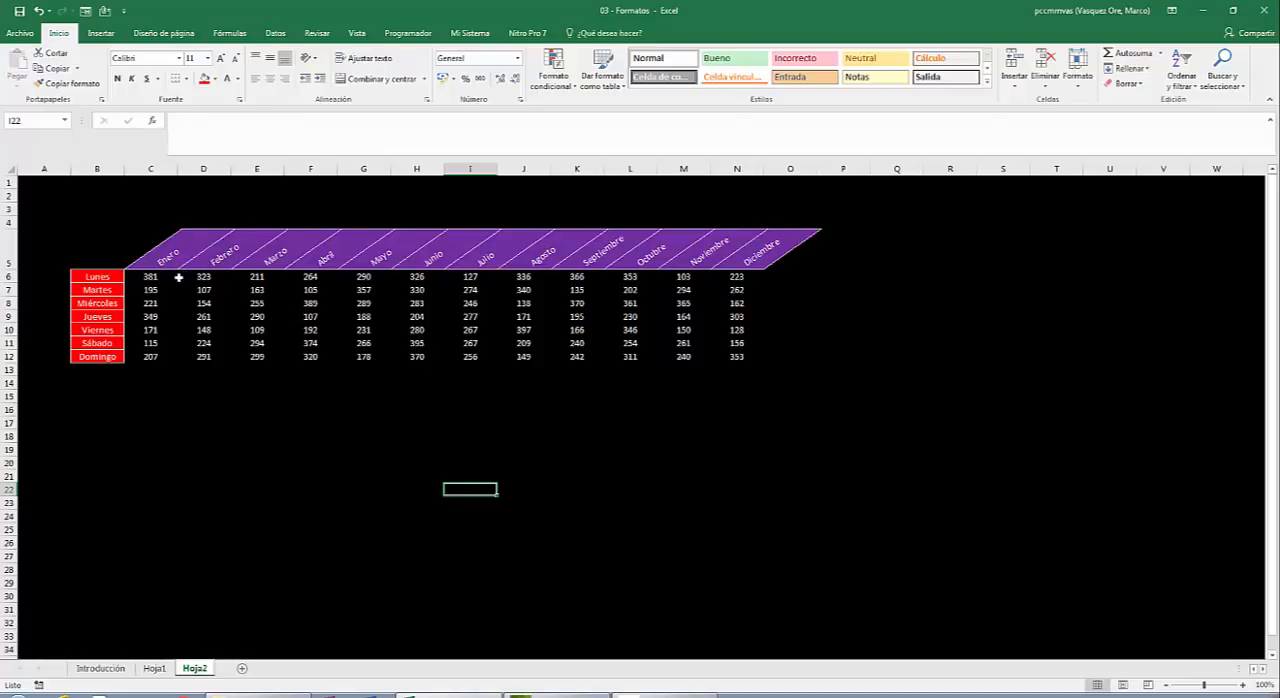
Replace the borders of the values C6:N12 with outline and inside borders in the off-white theme colour.
left_click_drag(150, 275, 667, 364)
left_click_drag(698, 357, 714, 357)
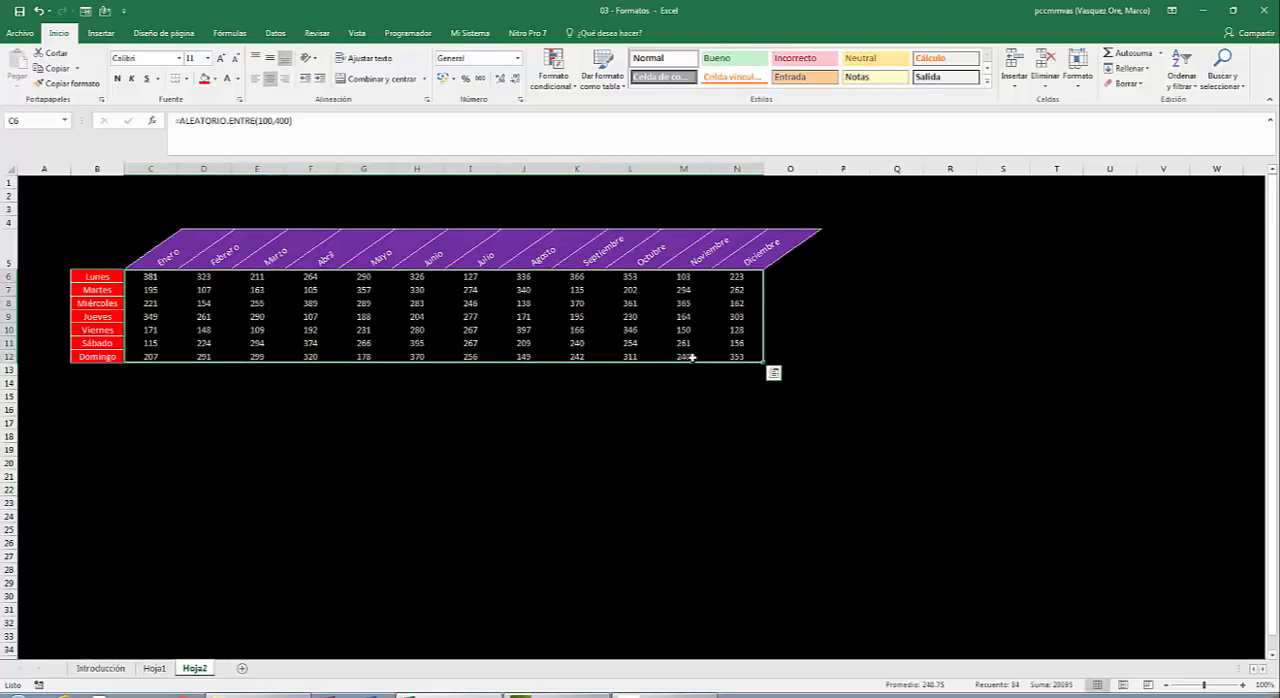
right_click(366, 317)
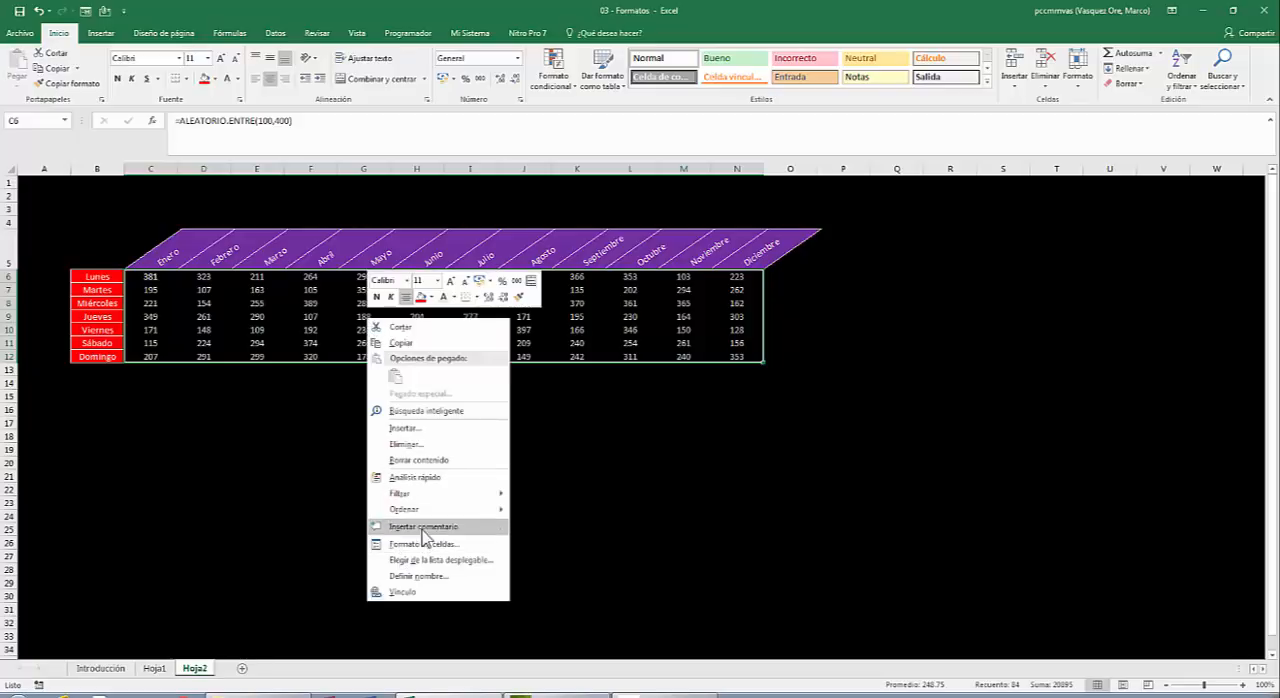
left_click(399, 547)
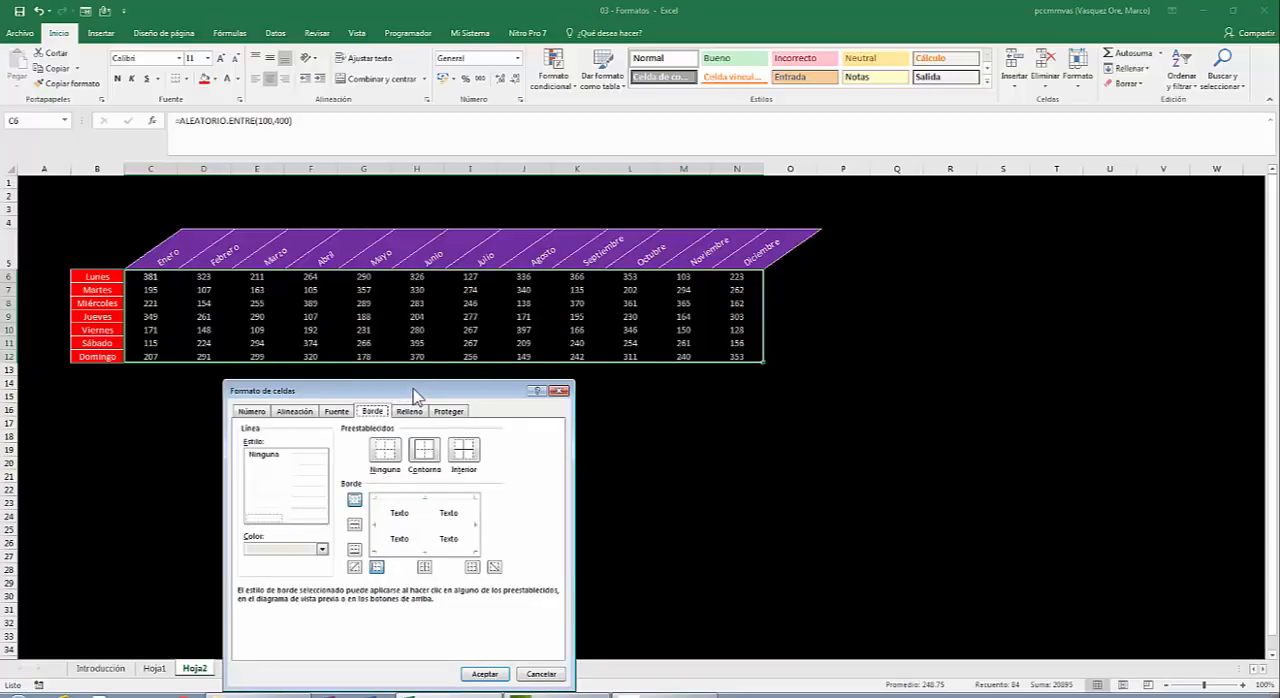
left_click_drag(415, 395, 656, 205)
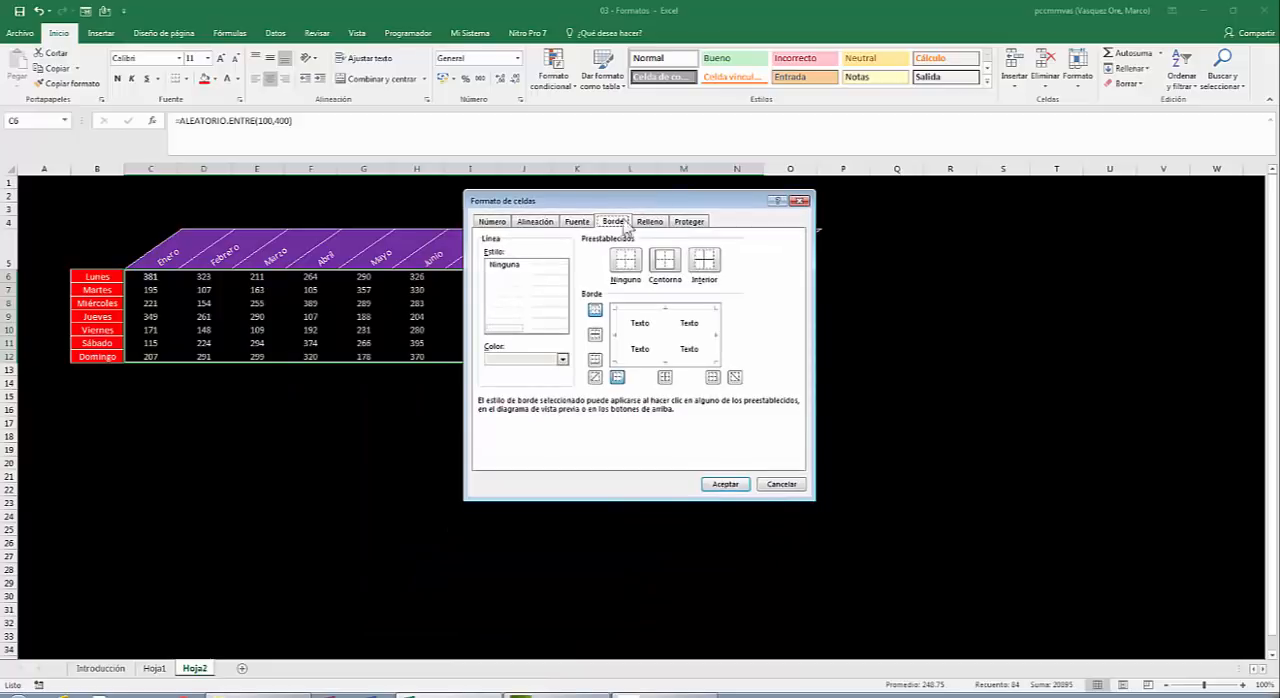
left_click(563, 359)
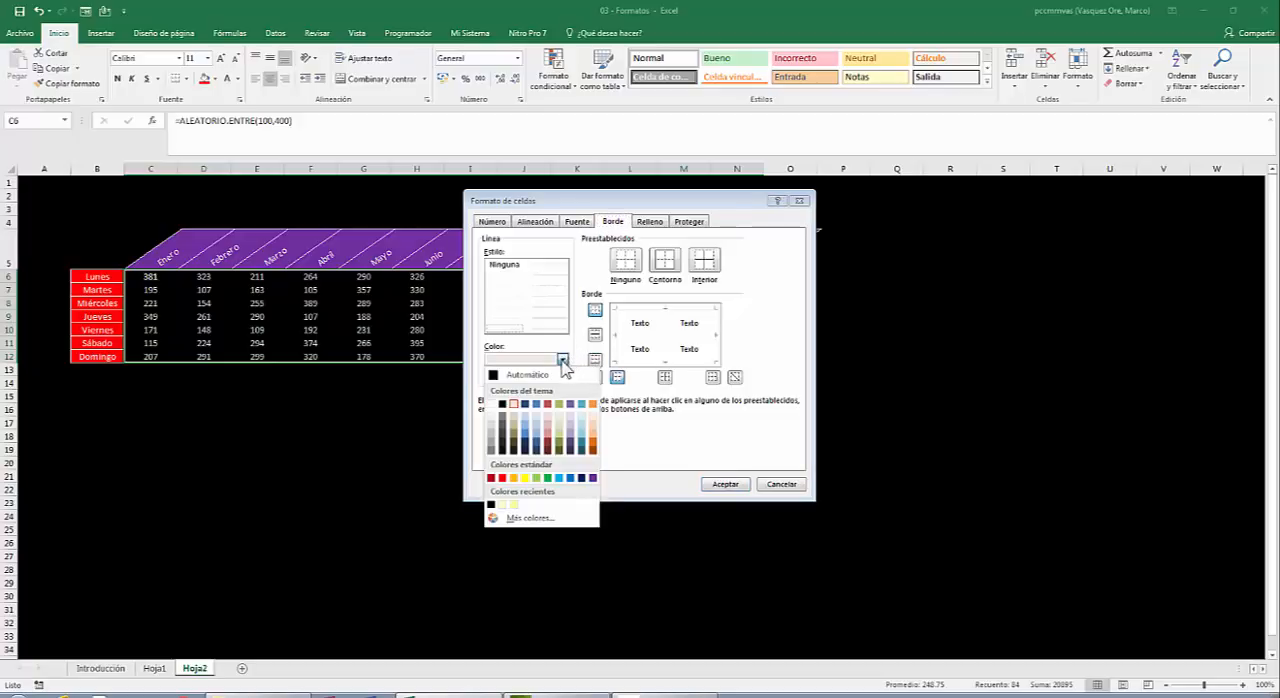
left_click(514, 404)
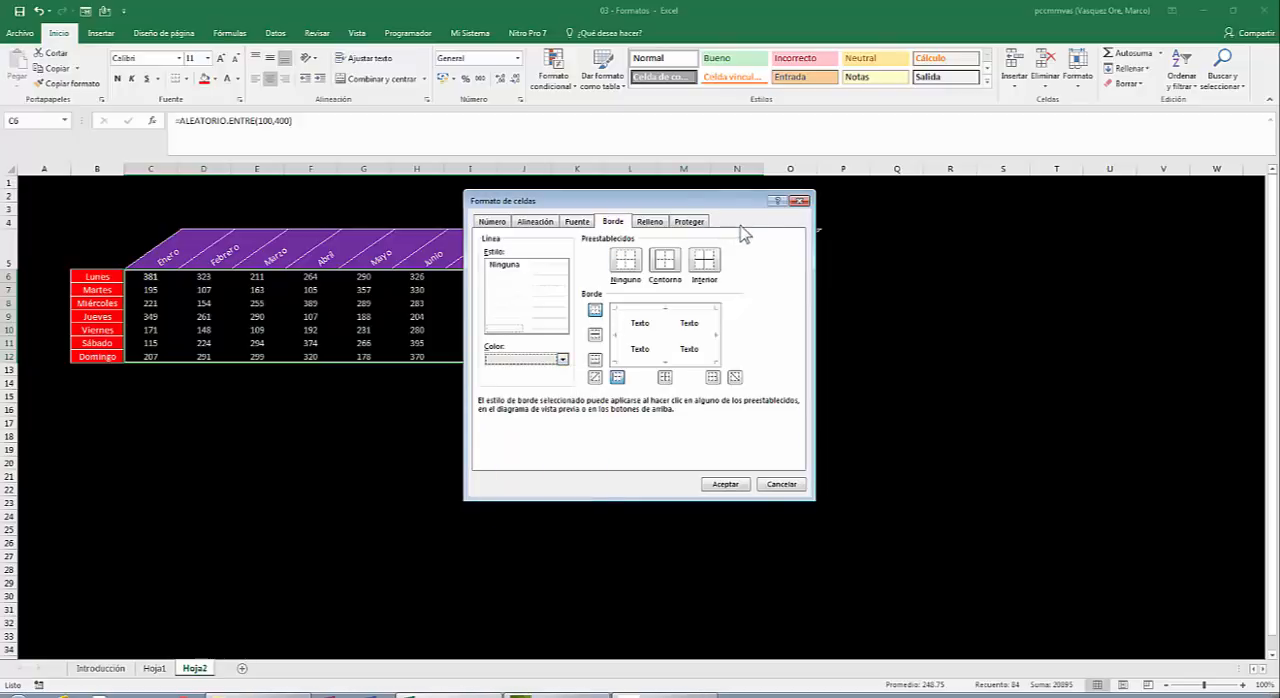
left_click(637, 264)
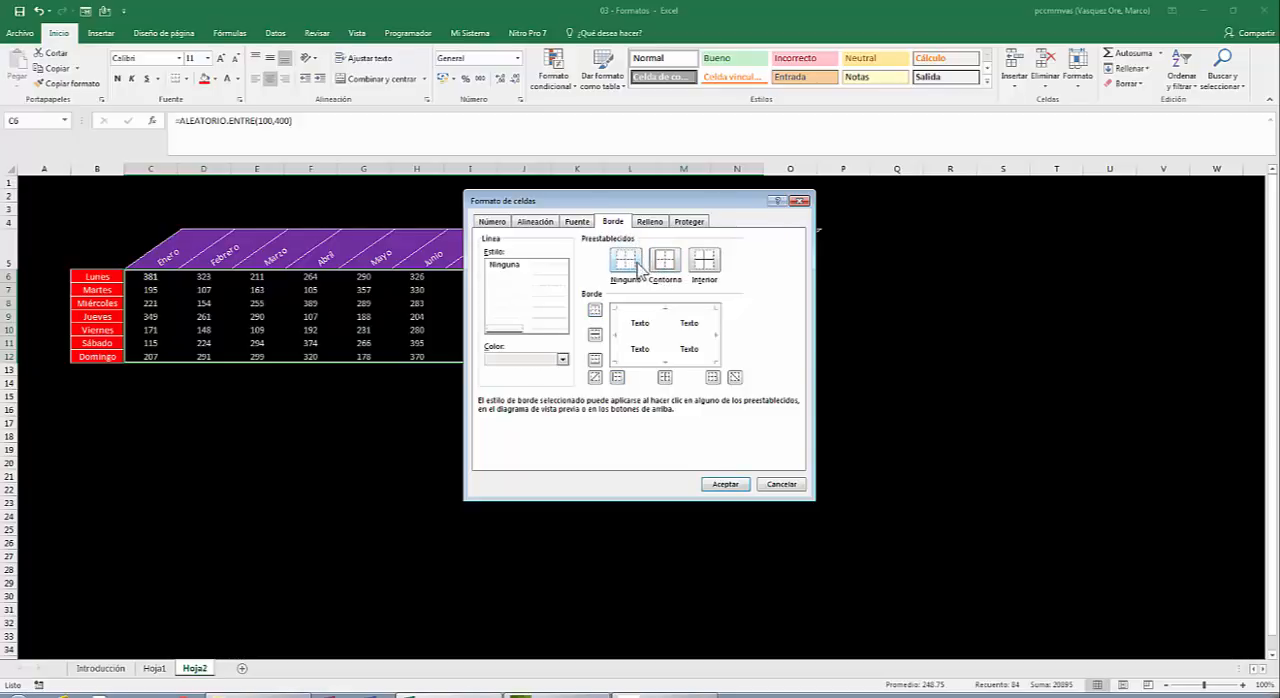
left_click(677, 264)
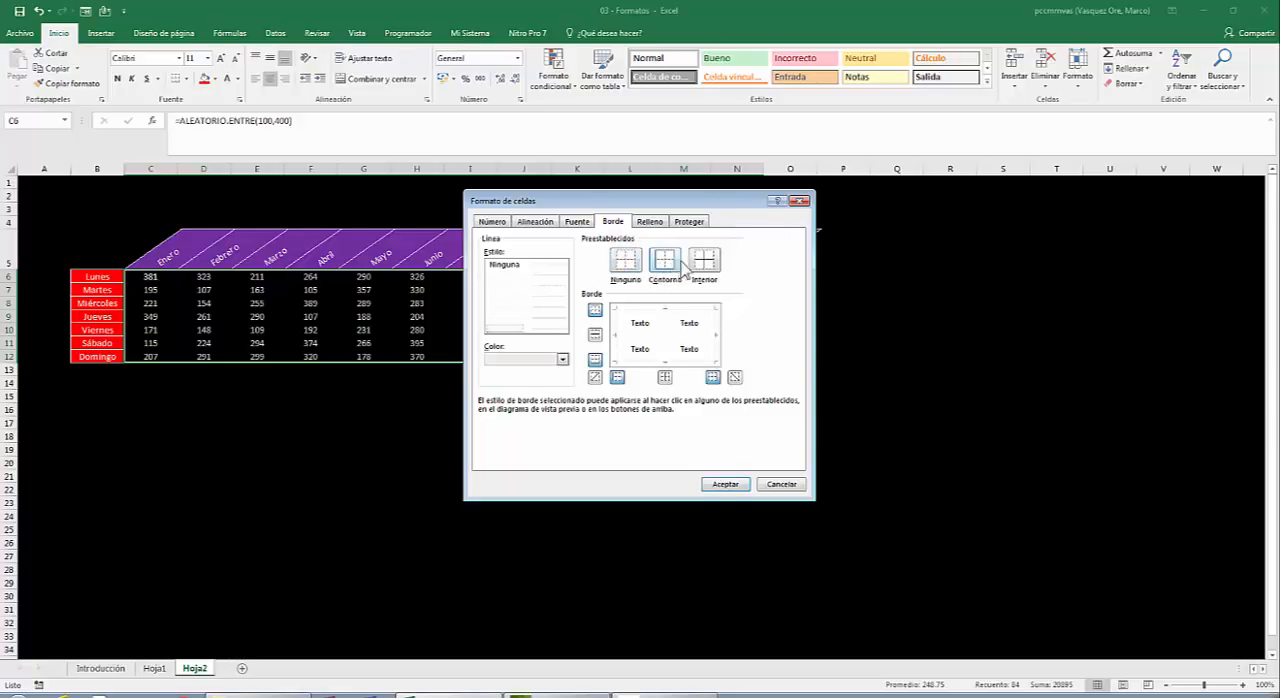
left_click(732, 484)
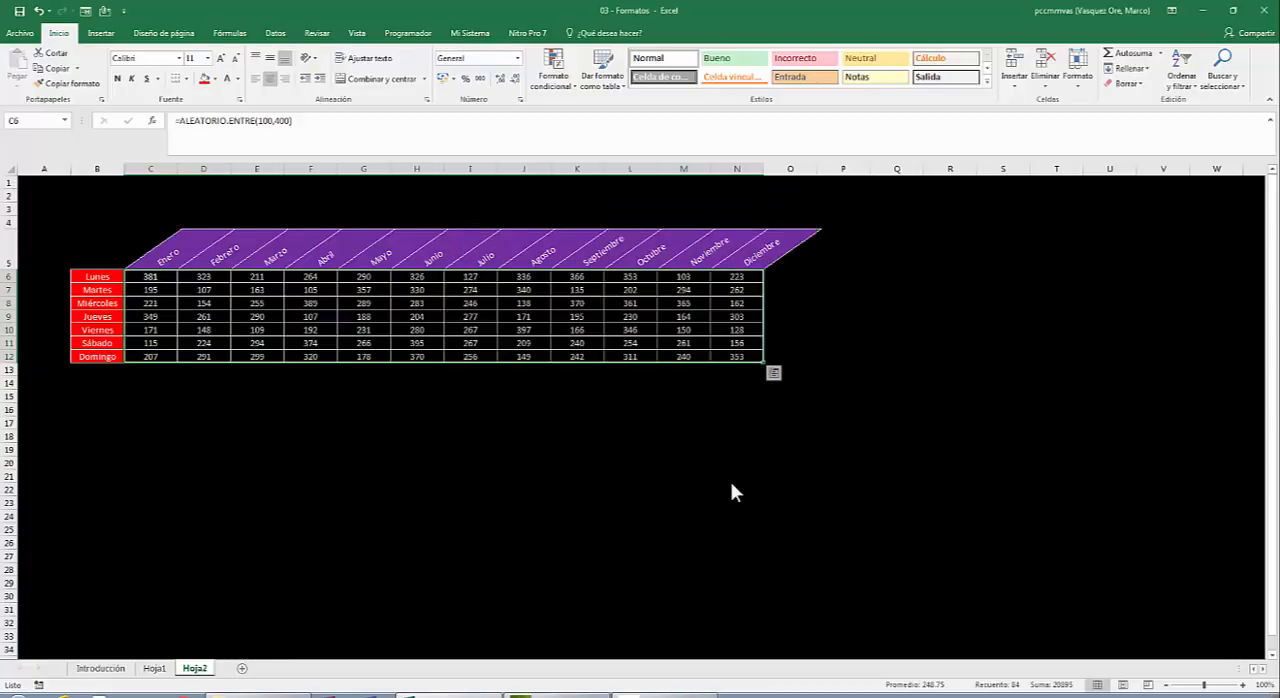
Enter Meses and Días in corner cell B5 as separate lines, indenting Meses with spaces and leaving two blank lines between them.
left_click(102, 251)
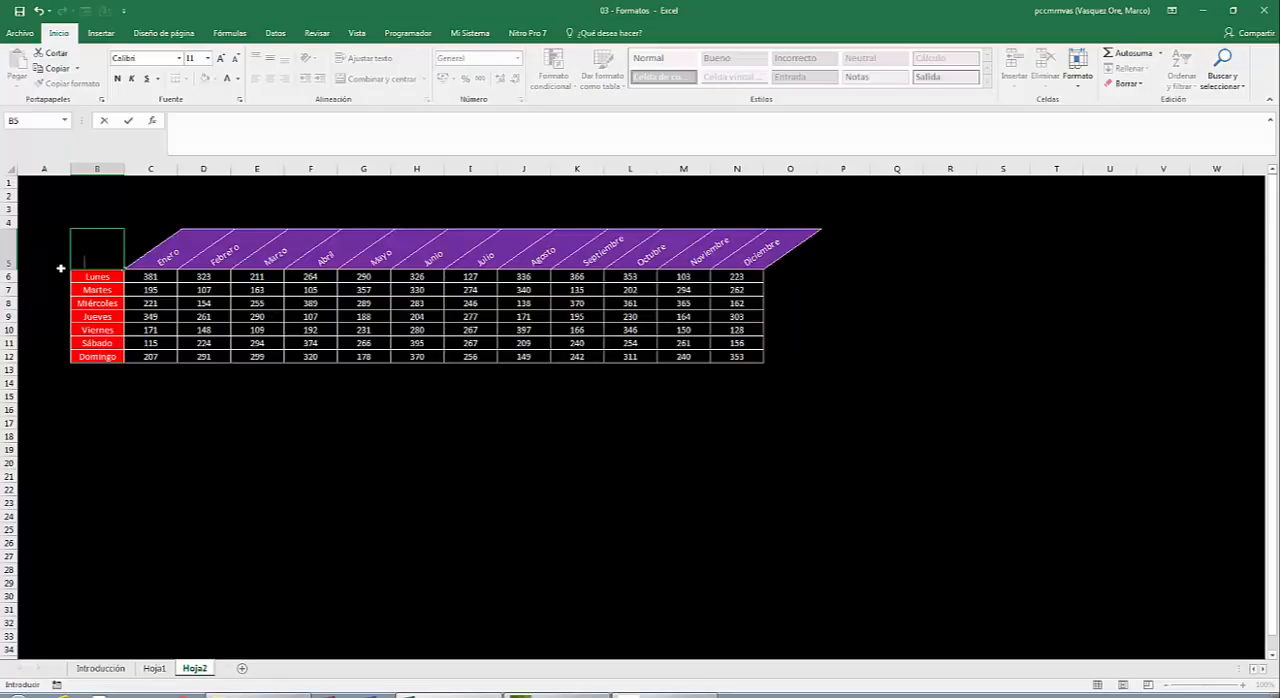
type("Meses")
key("Return")
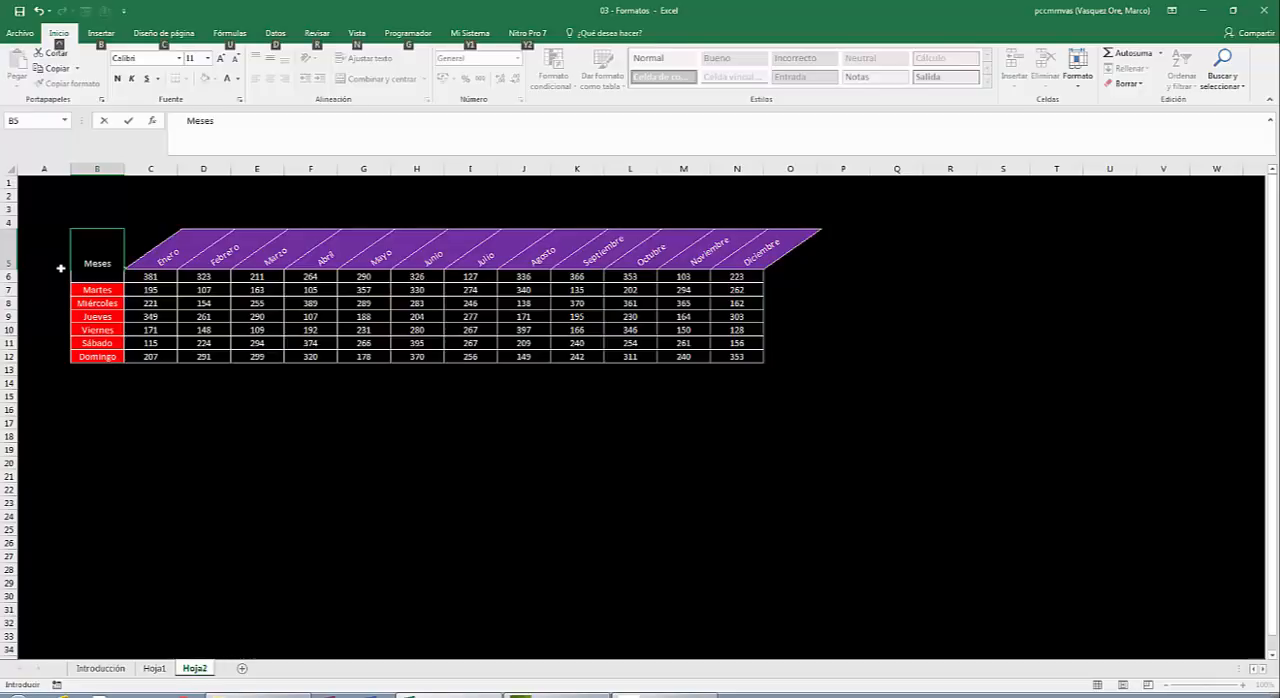
key("alt+Return")
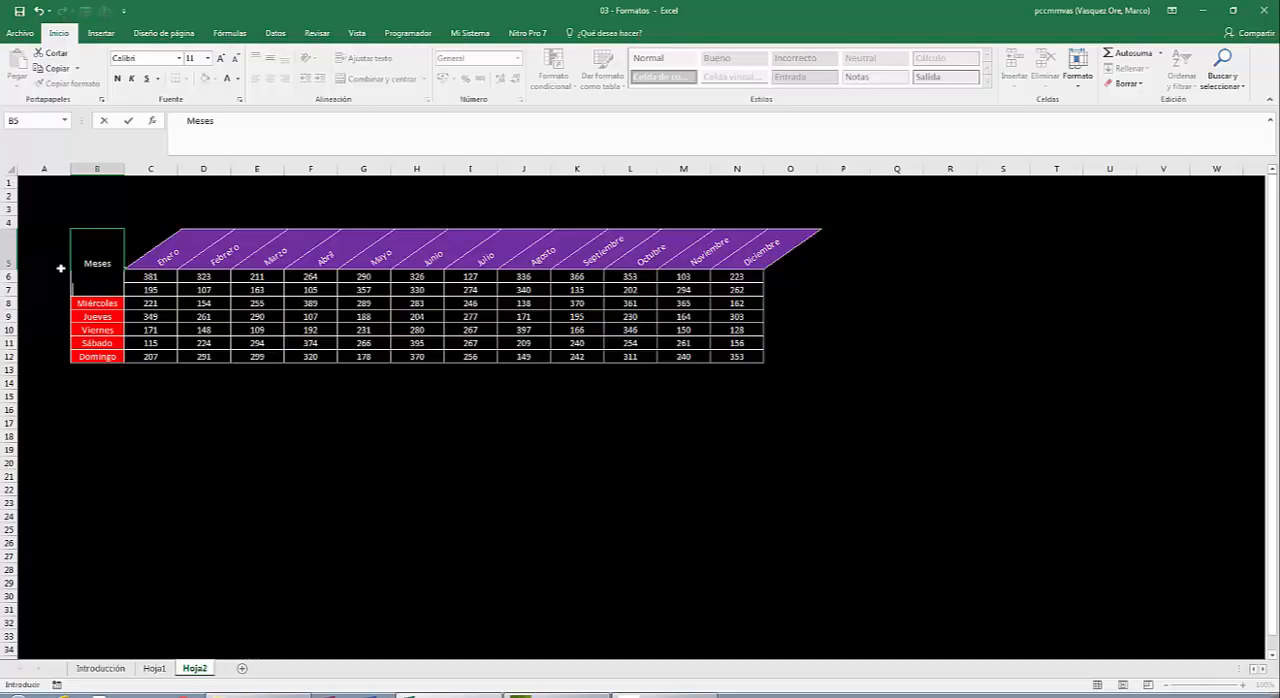
key("alt+Return")
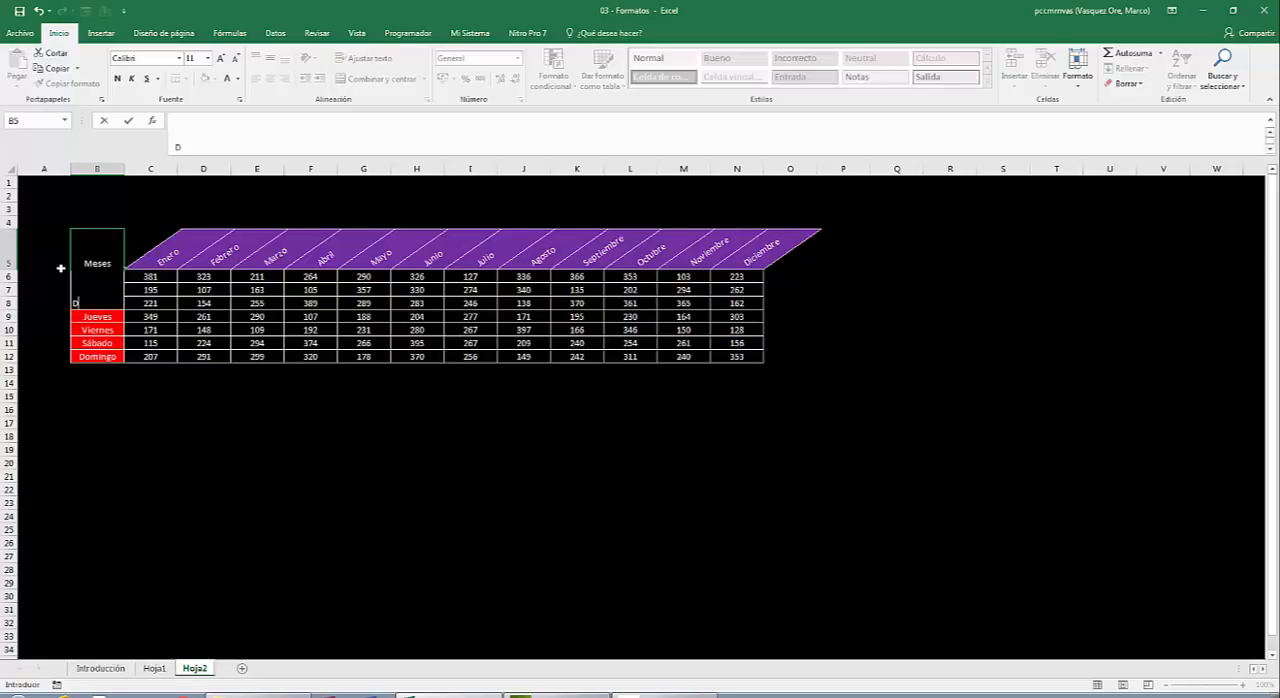
type("Días")
key("Return")
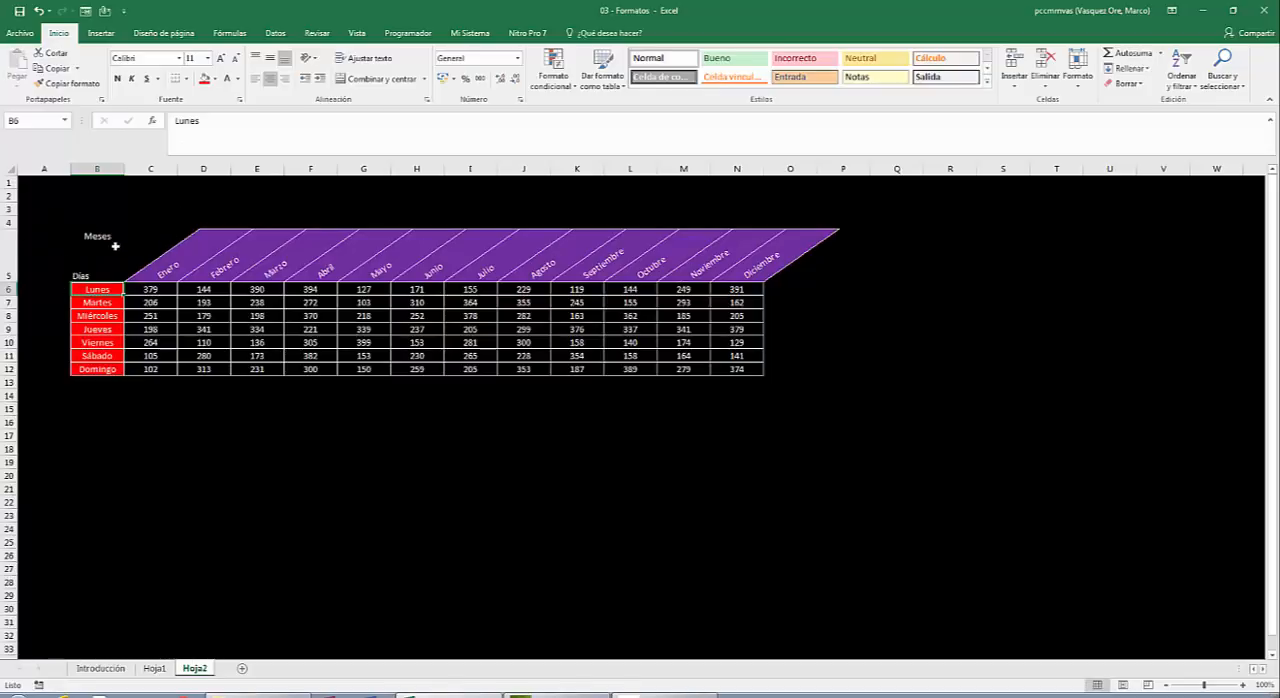
Add more leading spaces before Meses in B5 to shift it further towards the cell's right edge.
left_click(103, 259)
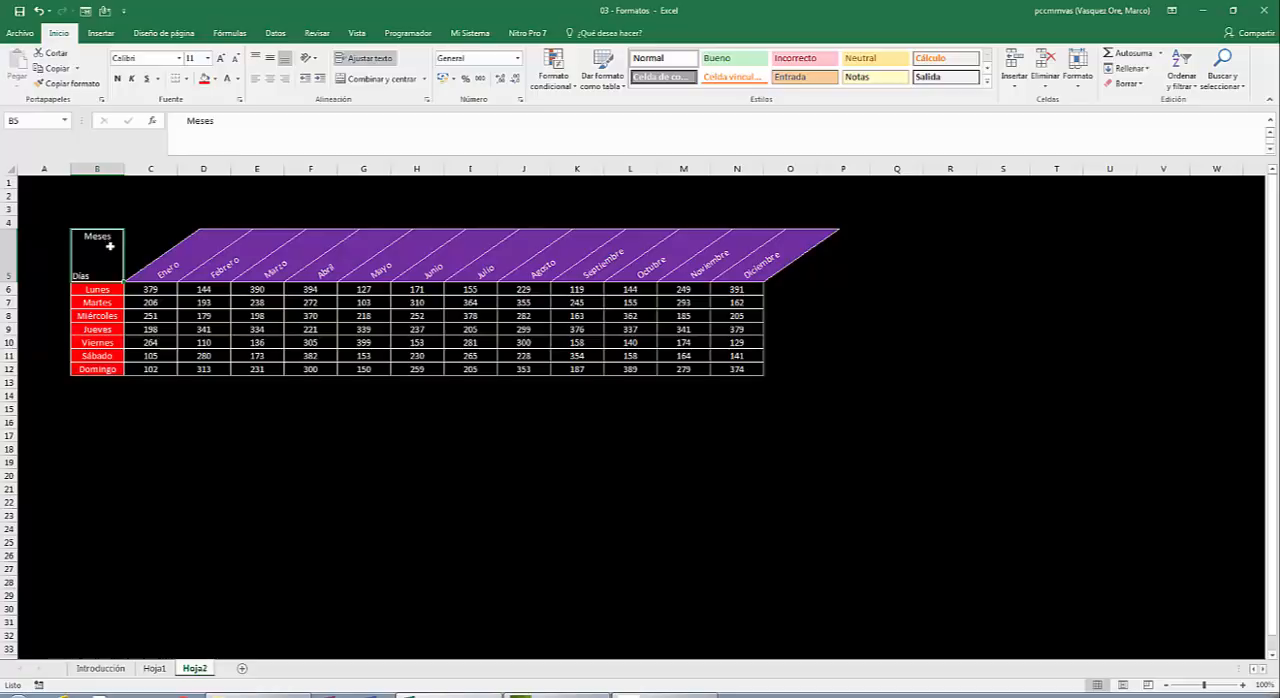
key("F2")
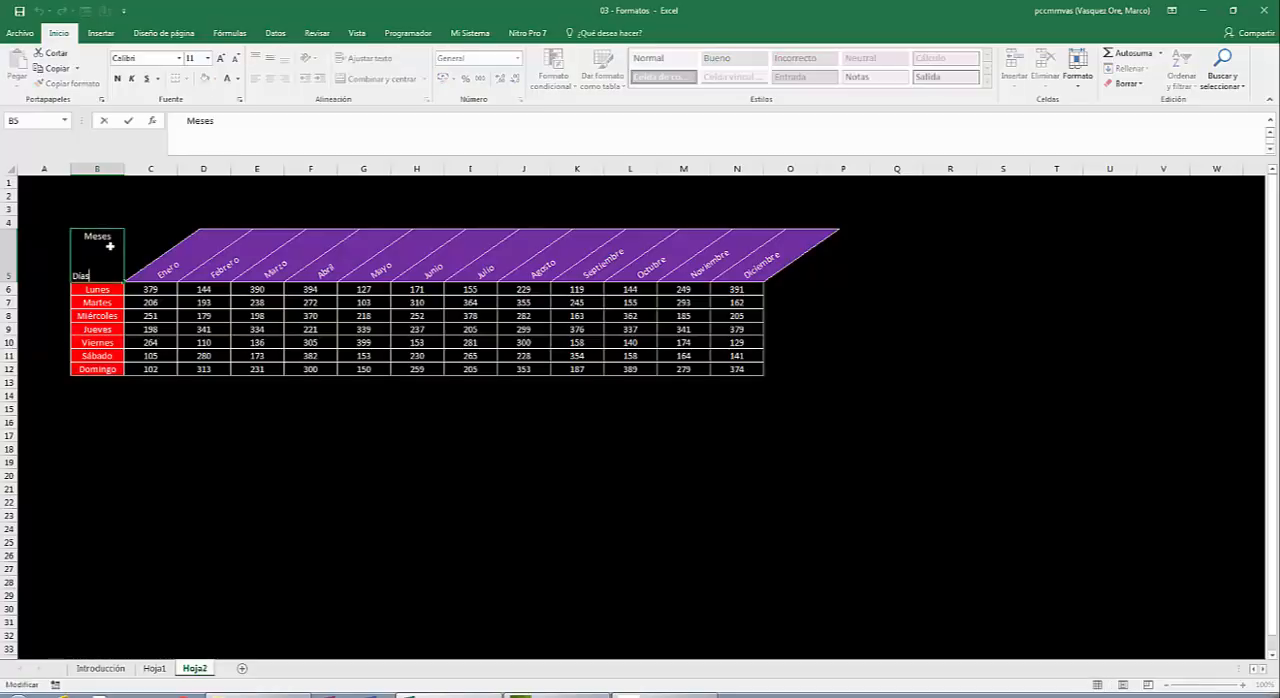
key("Left")
key("Left")
key("Left")
key("Left")
key("Left")
key("Left")
key("Left")
key("Left")
key("Left")
left_click(197, 196)
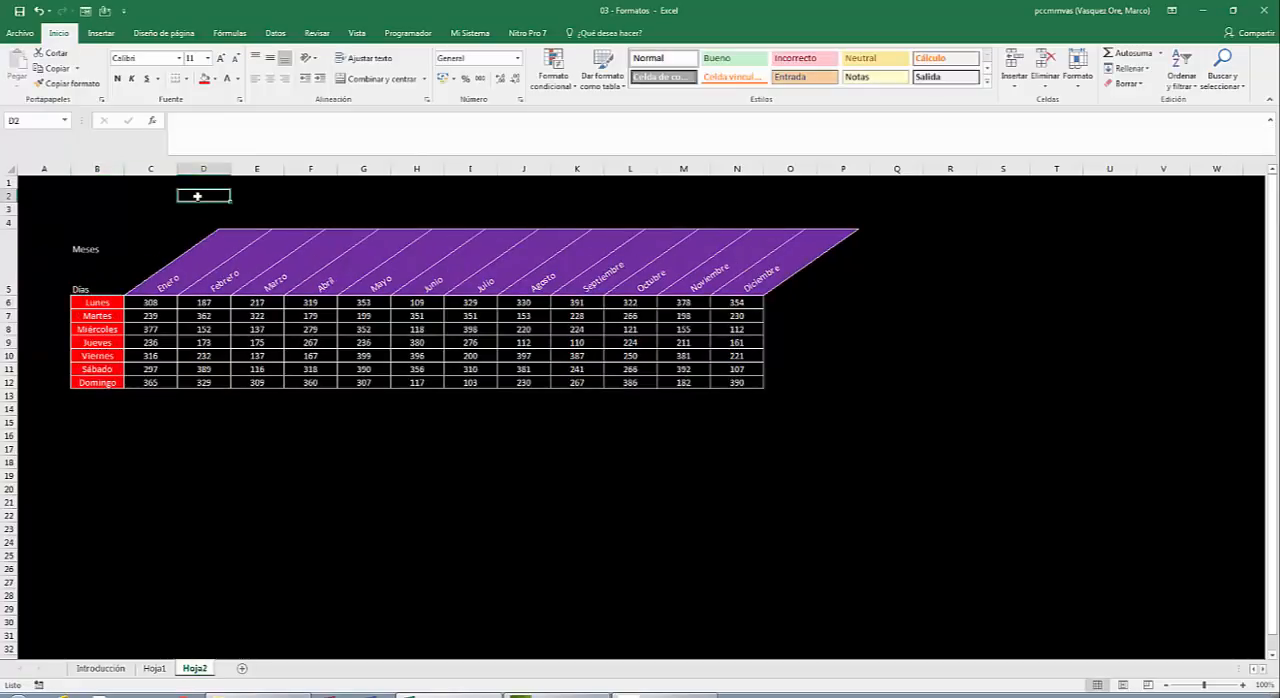
Remove the excess leading spaces before Meses in B5 so the word fits on the cell's first line.
left_click(98, 275)
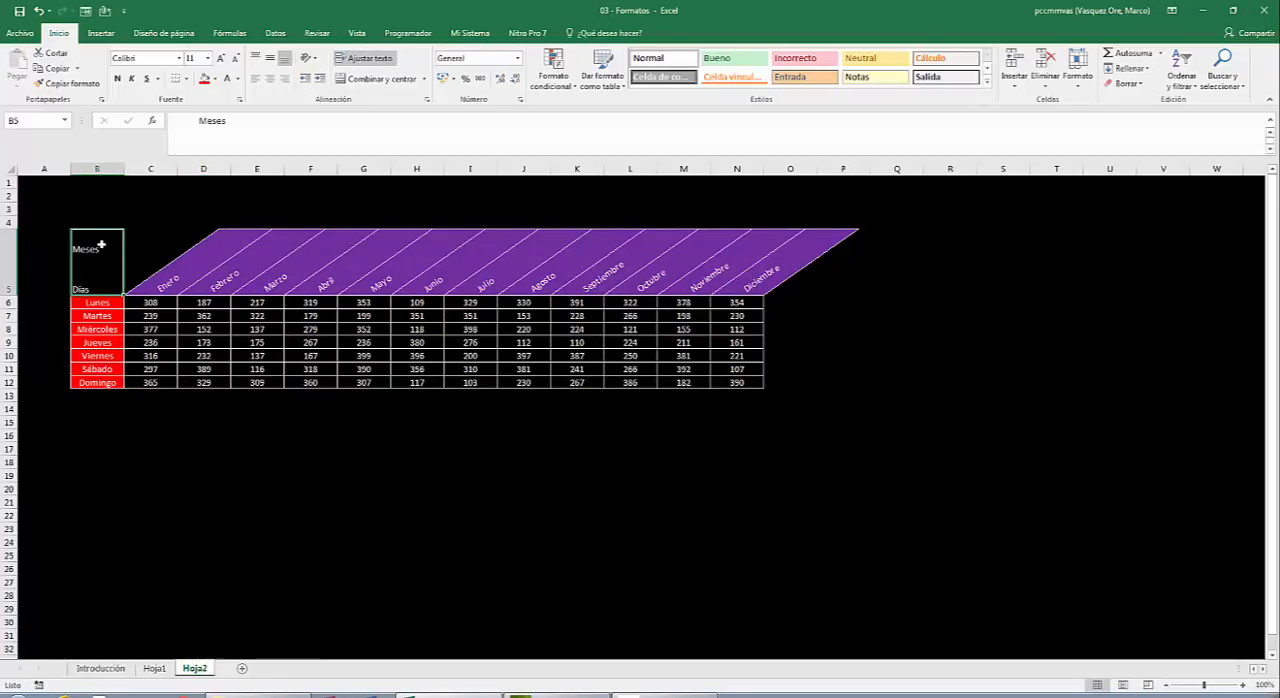
double_click(101, 244)
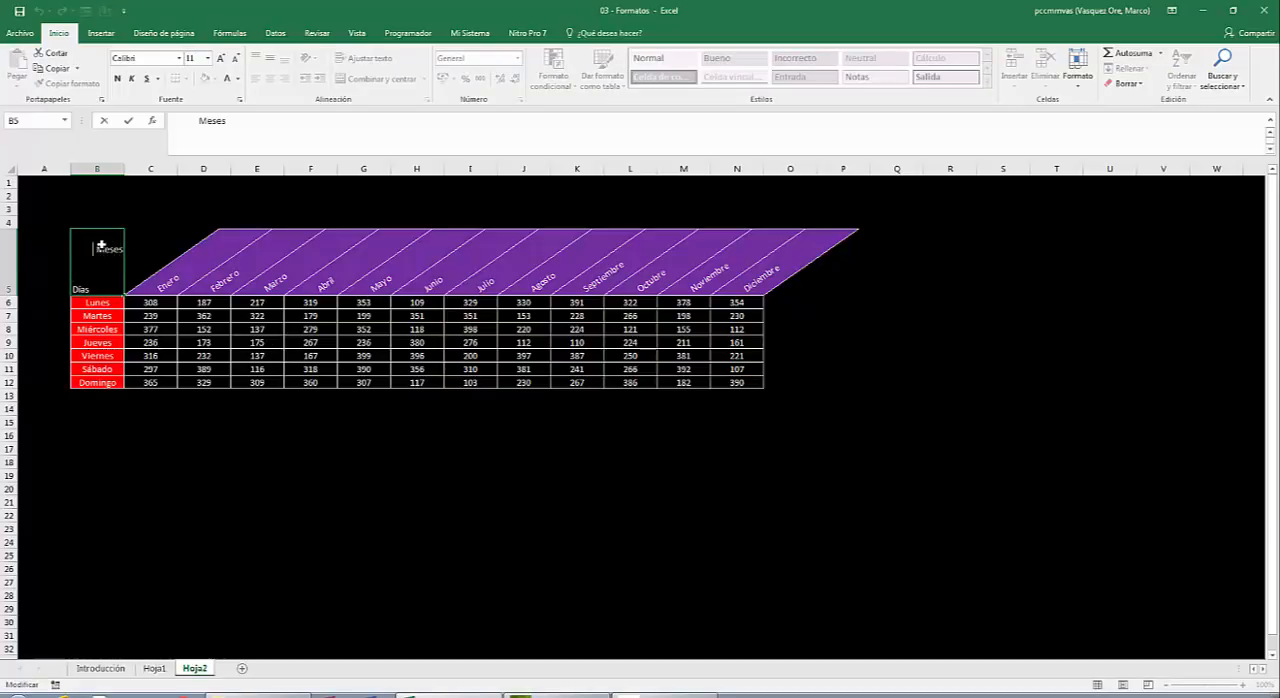
key("Delete")
key("Delete")
left_click(120, 199)
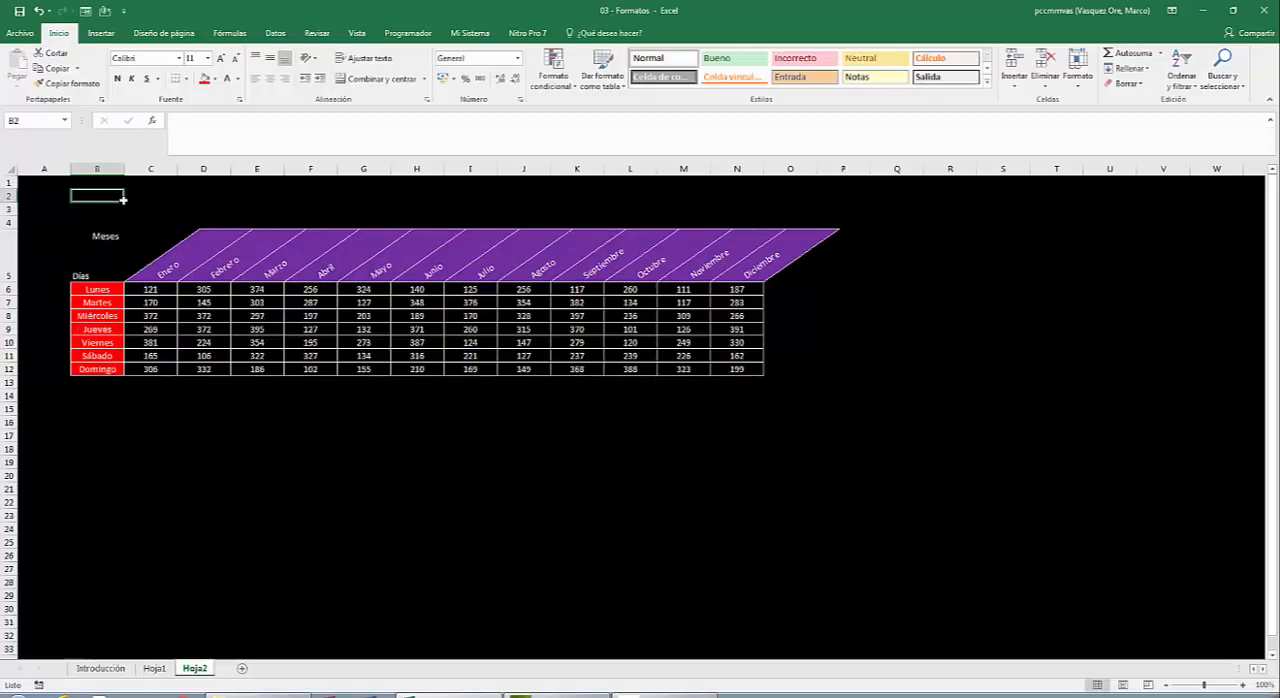
Give corner cell B5 an outline border and a descending diagonal line between Meses and Días in the off-white theme colour.
left_click(97, 256)
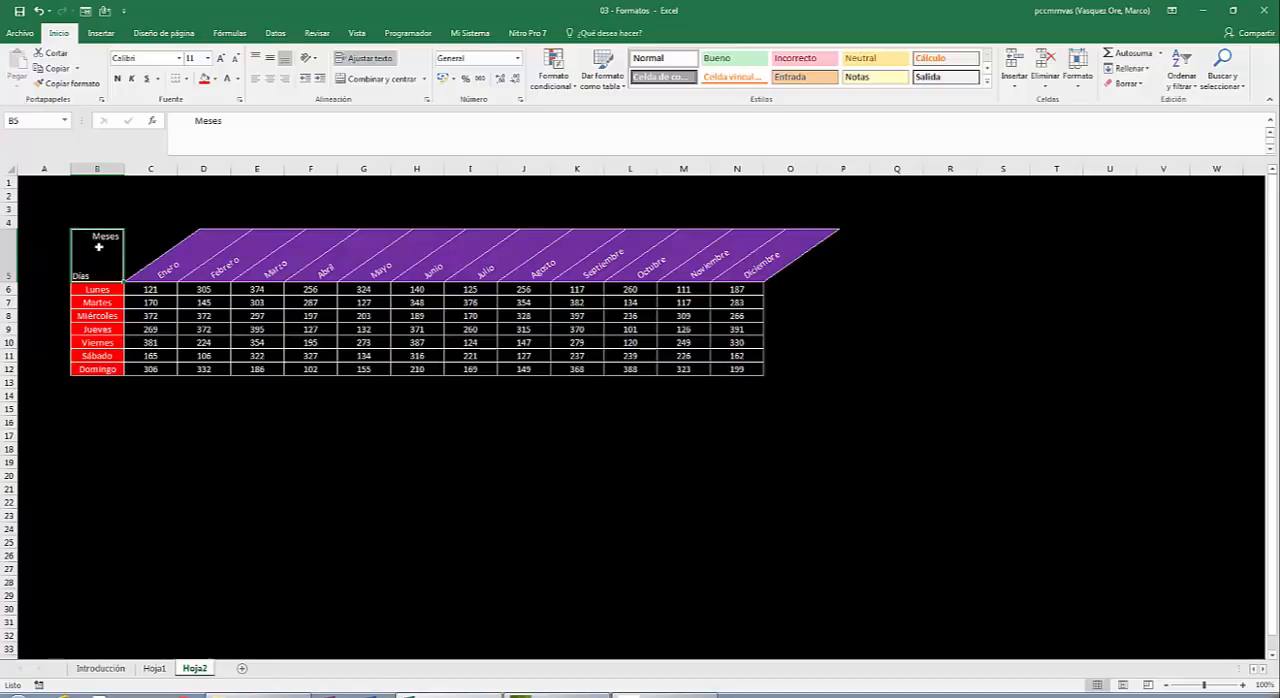
right_click(99, 248)
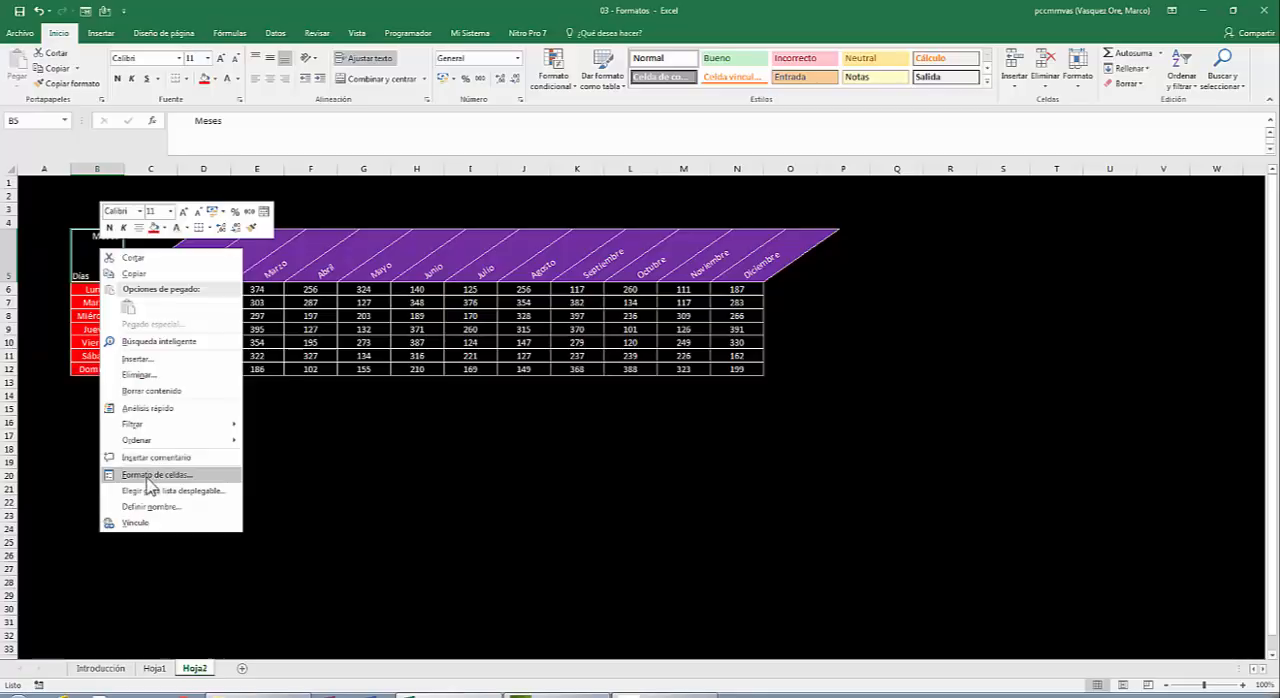
left_click(148, 482)
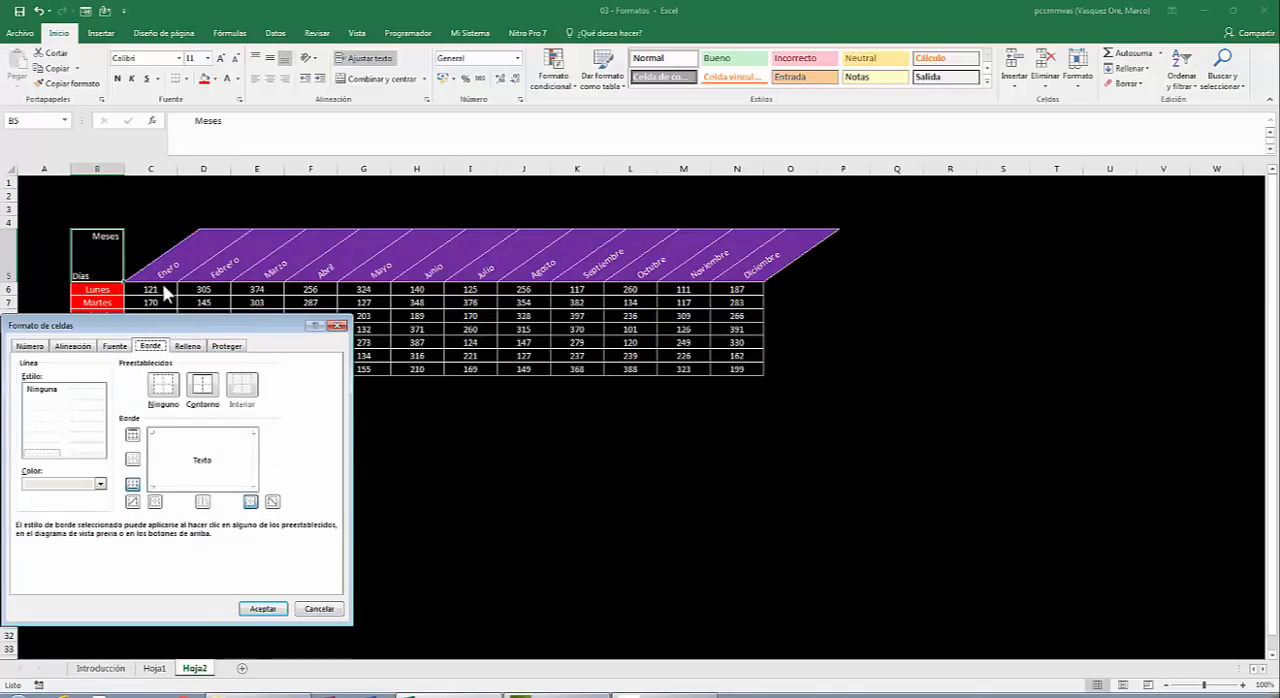
left_click_drag(200, 321, 770, 160)
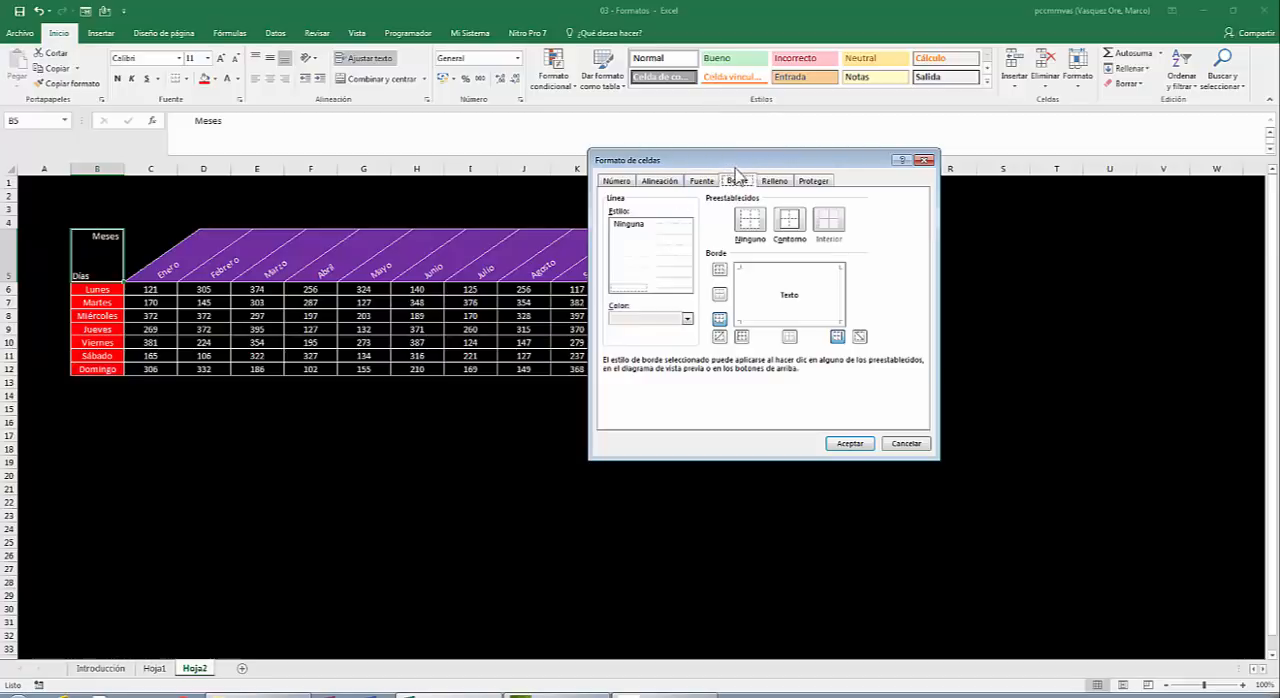
left_click(687, 318)
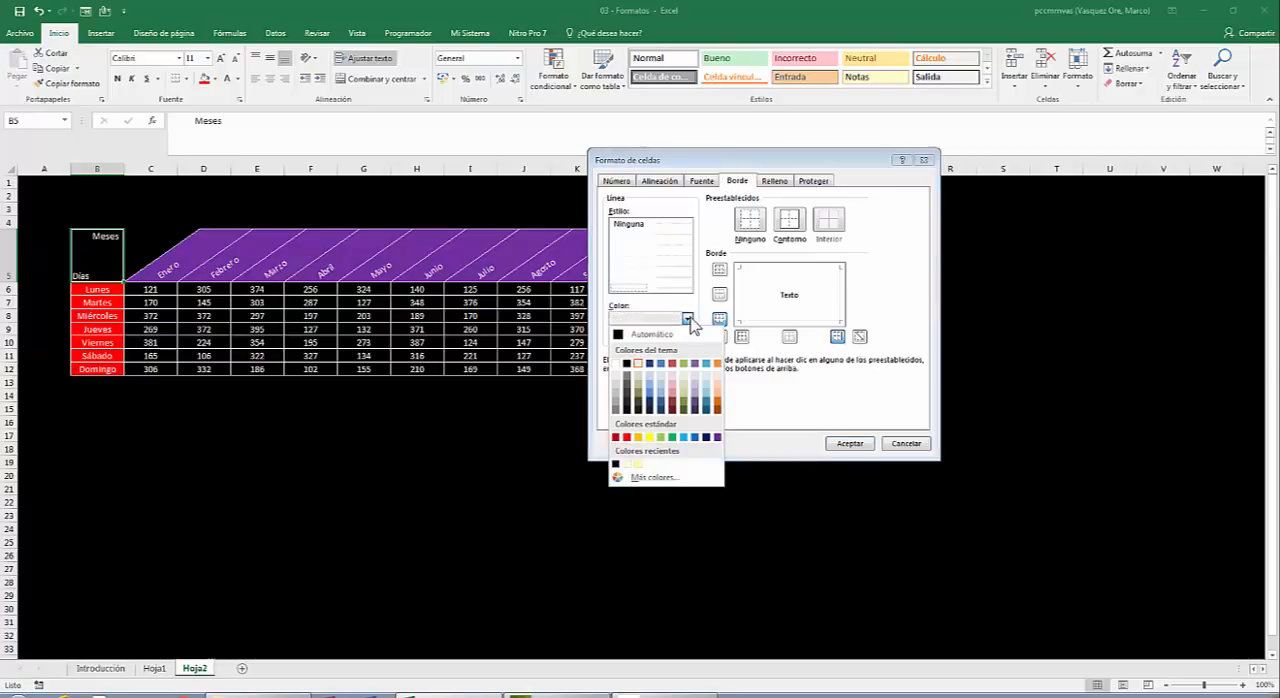
left_click(640, 365)
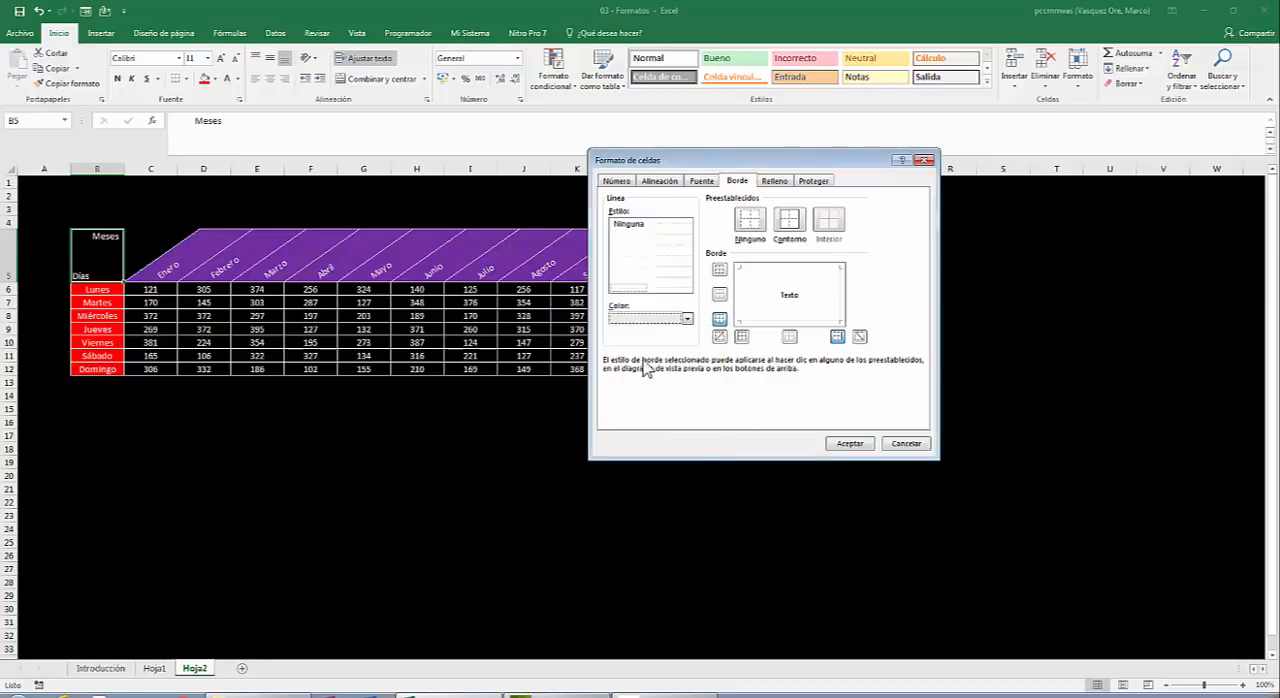
left_click(791, 222)
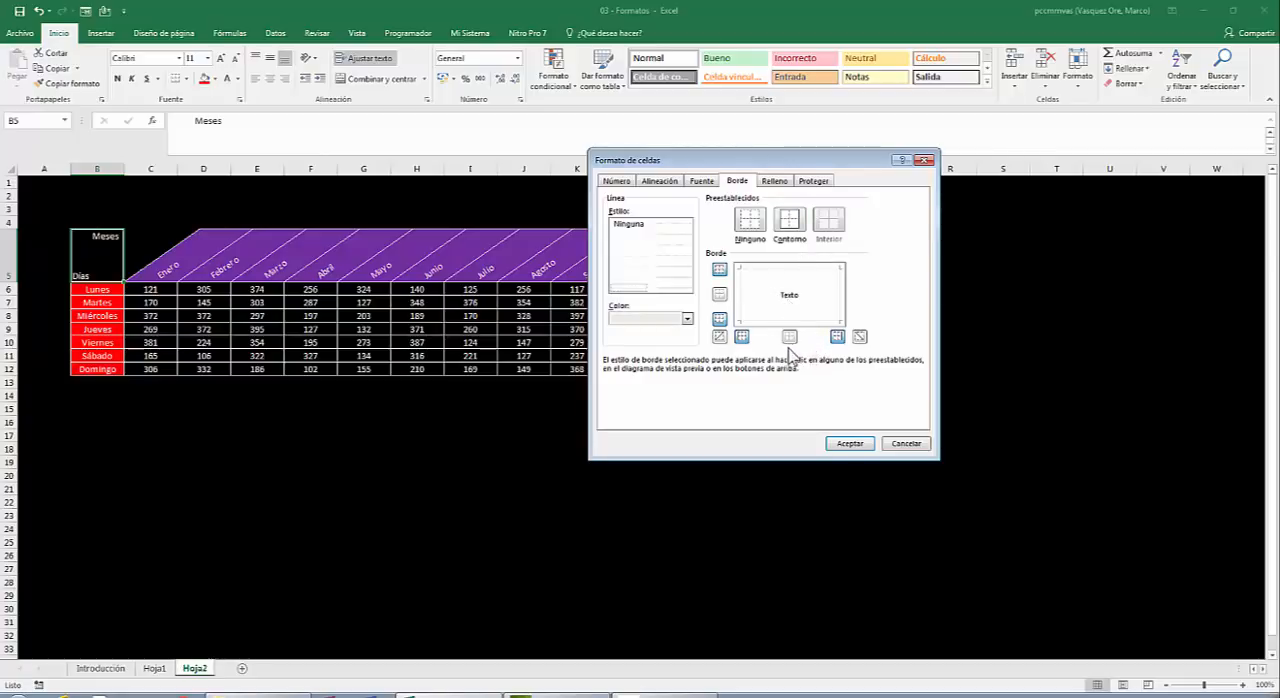
left_click(861, 335)
left_click(848, 443)
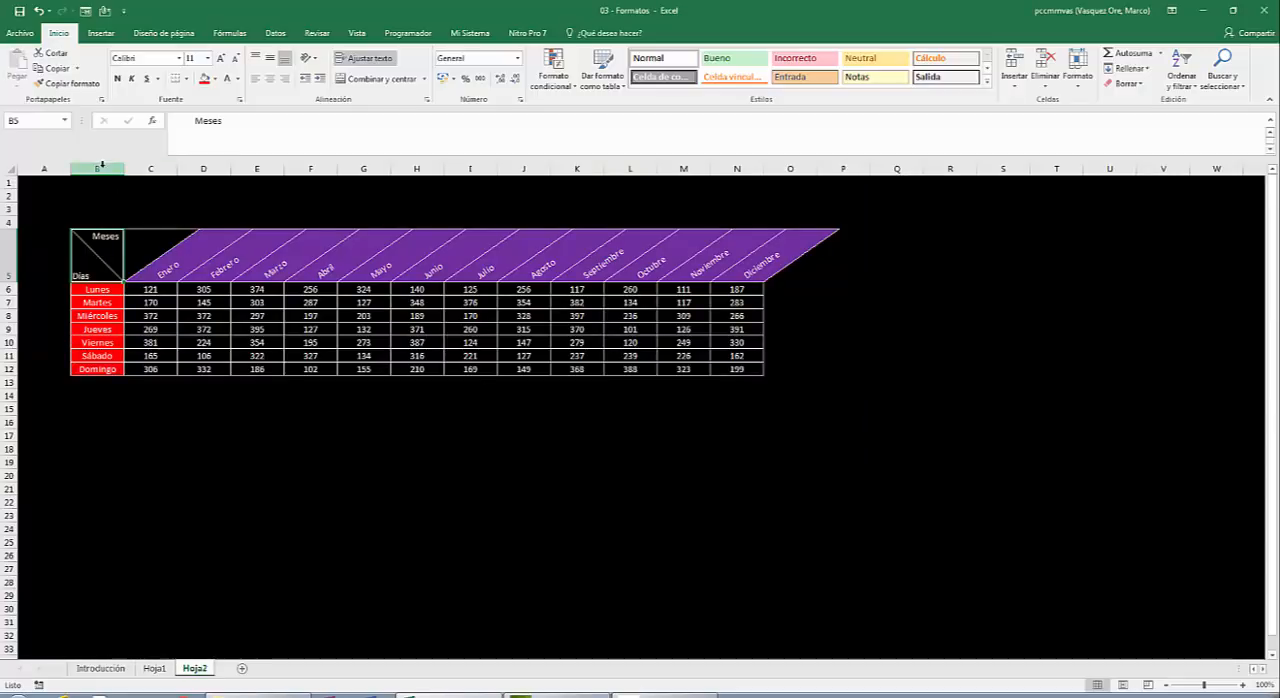
left_click(141, 183)
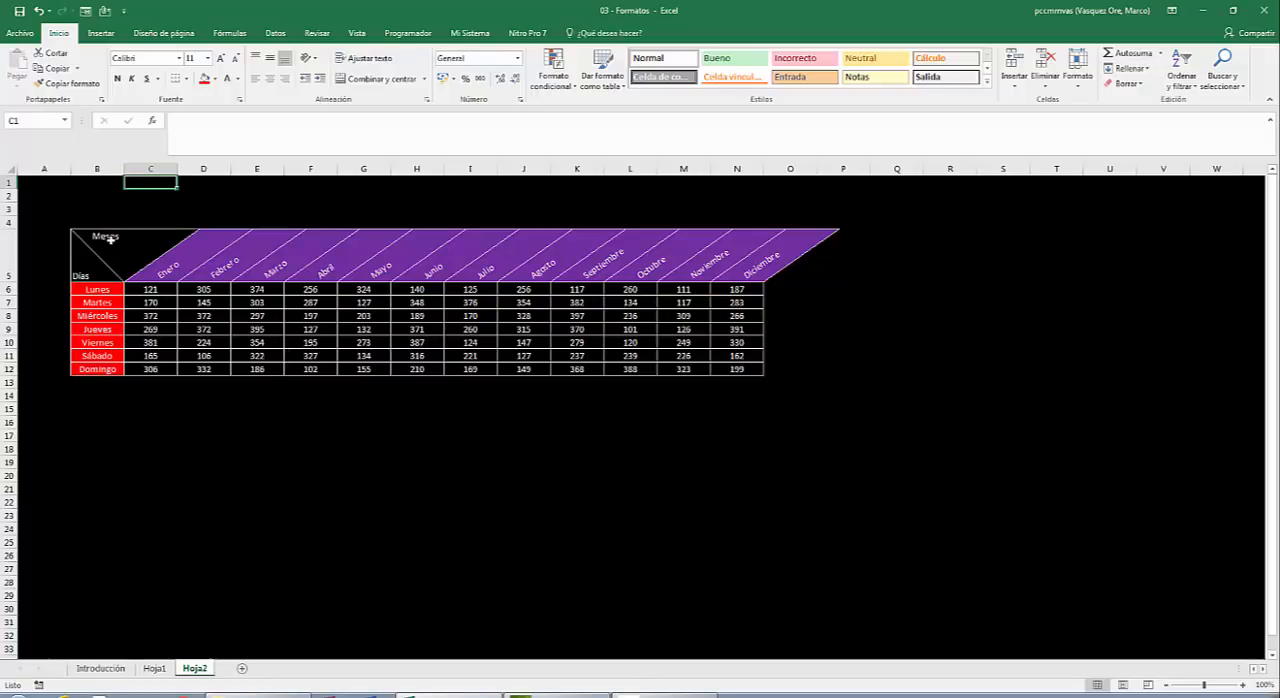
Enter the title Análisis de las ventas realizadas en el año 2017 por la empresa "ABC" in cell B3.
left_click(88, 206)
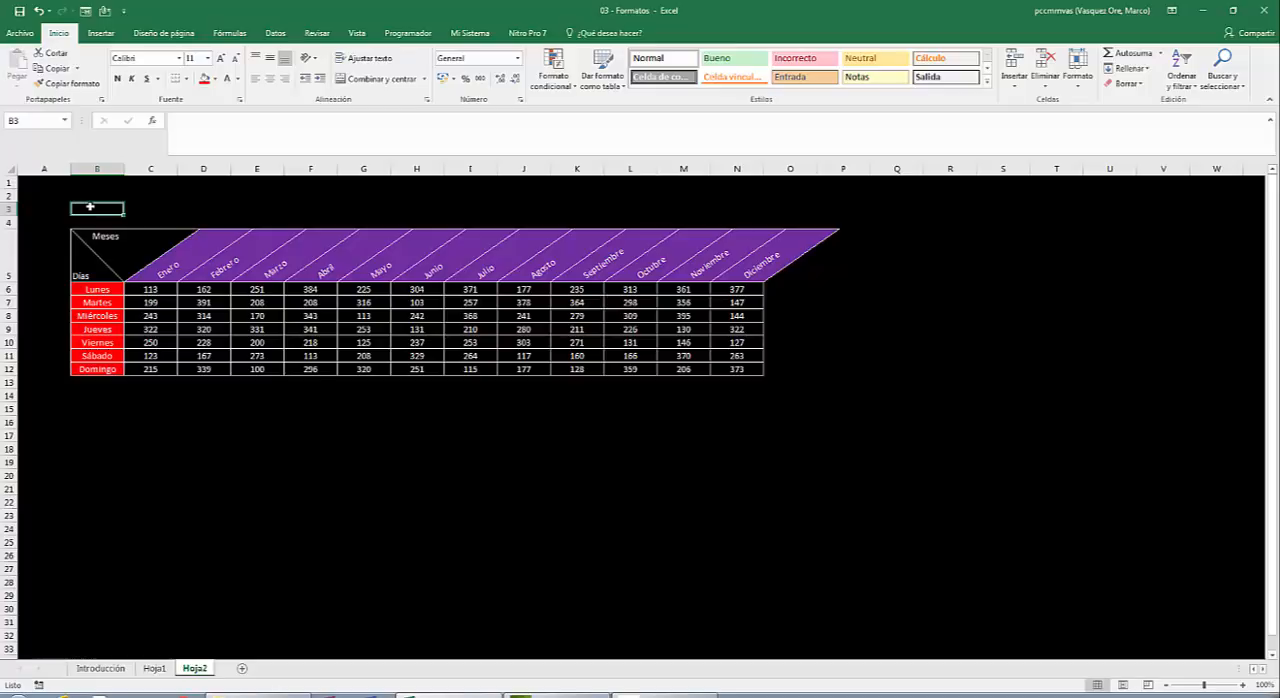
type("An")
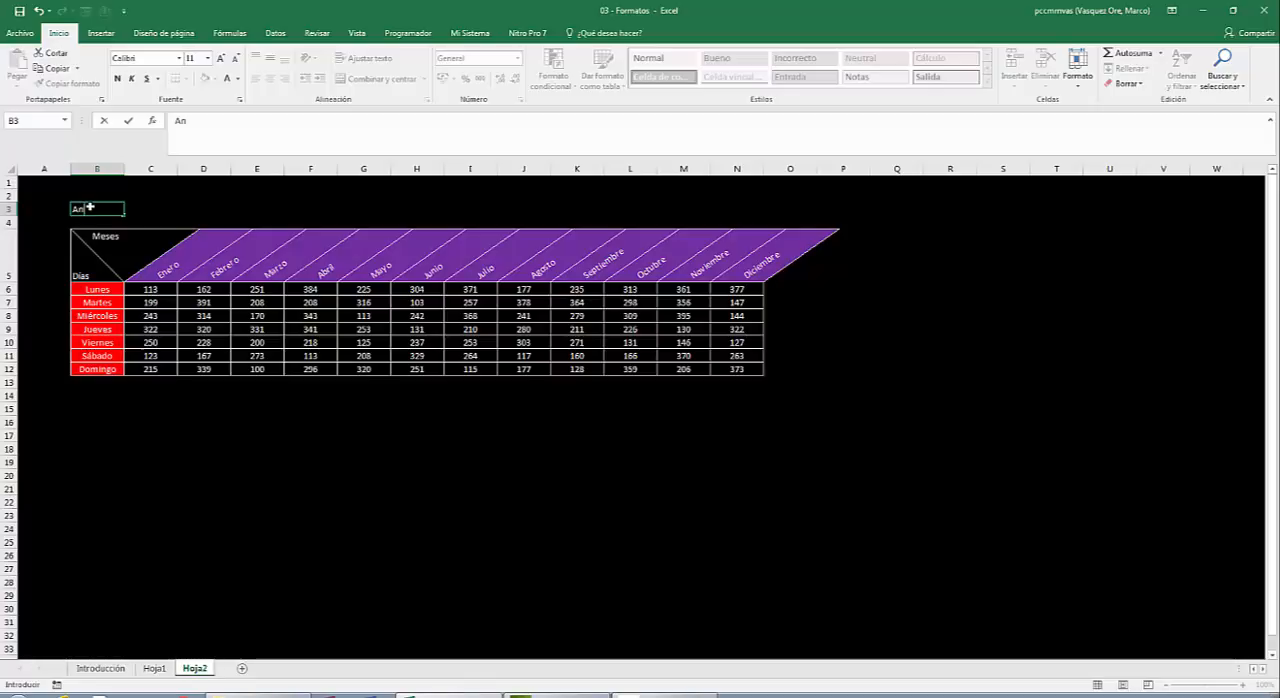
type("álisis de las")
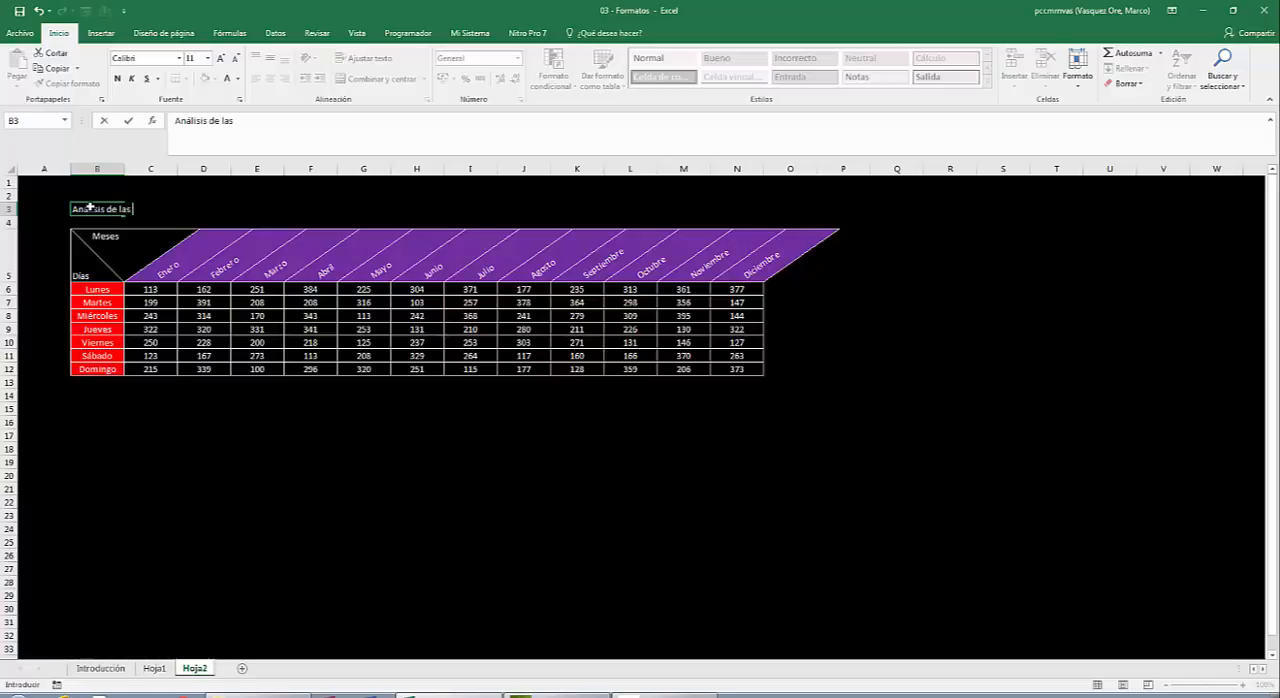
type(" ventas realizadas en el")
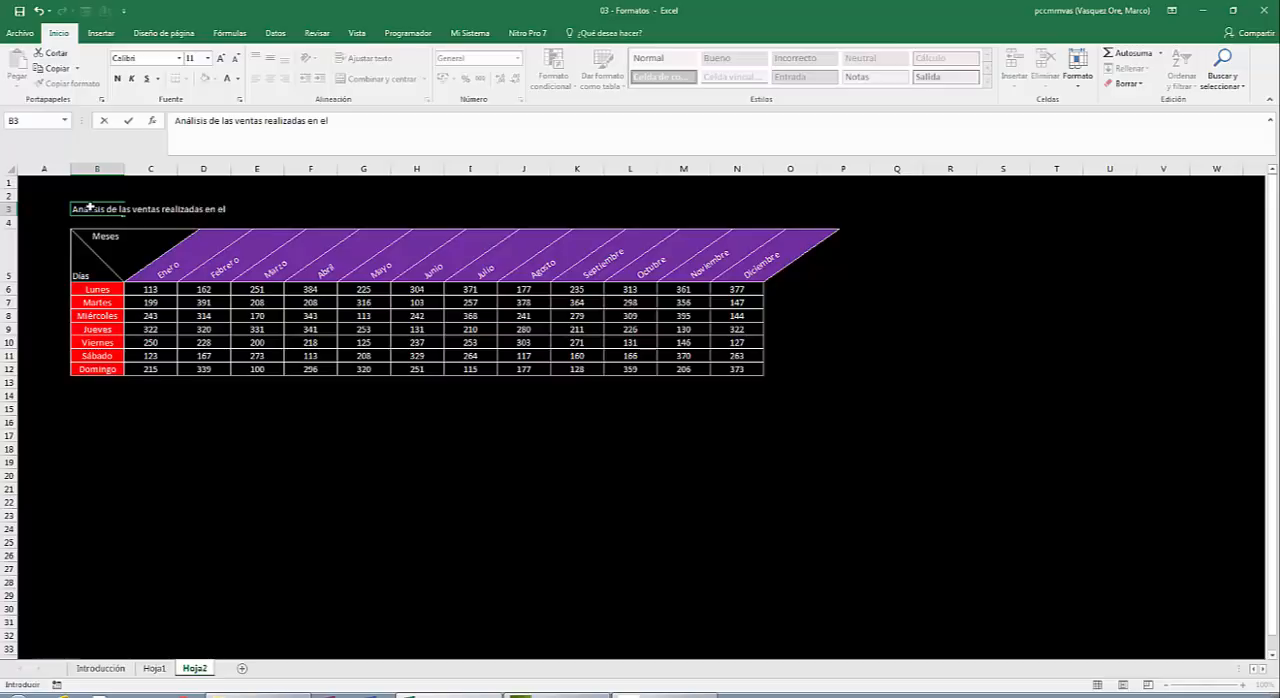
type(" año 2017 por")
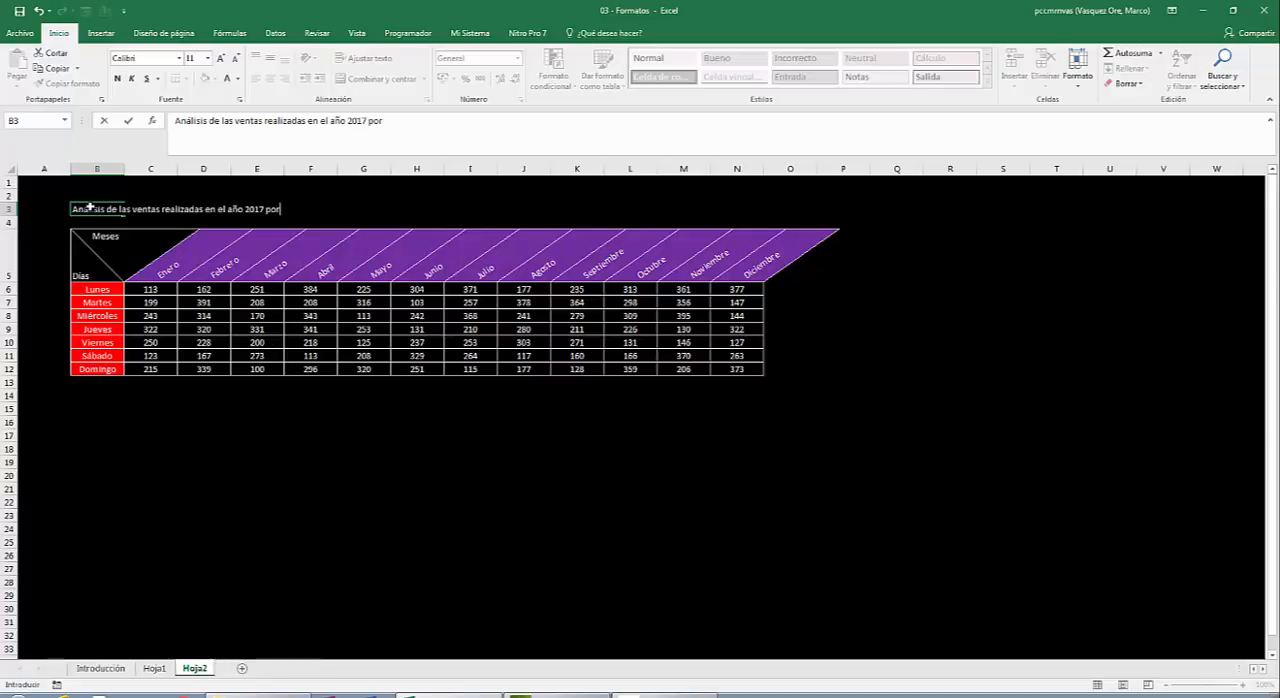
type(" la empresa \"A")
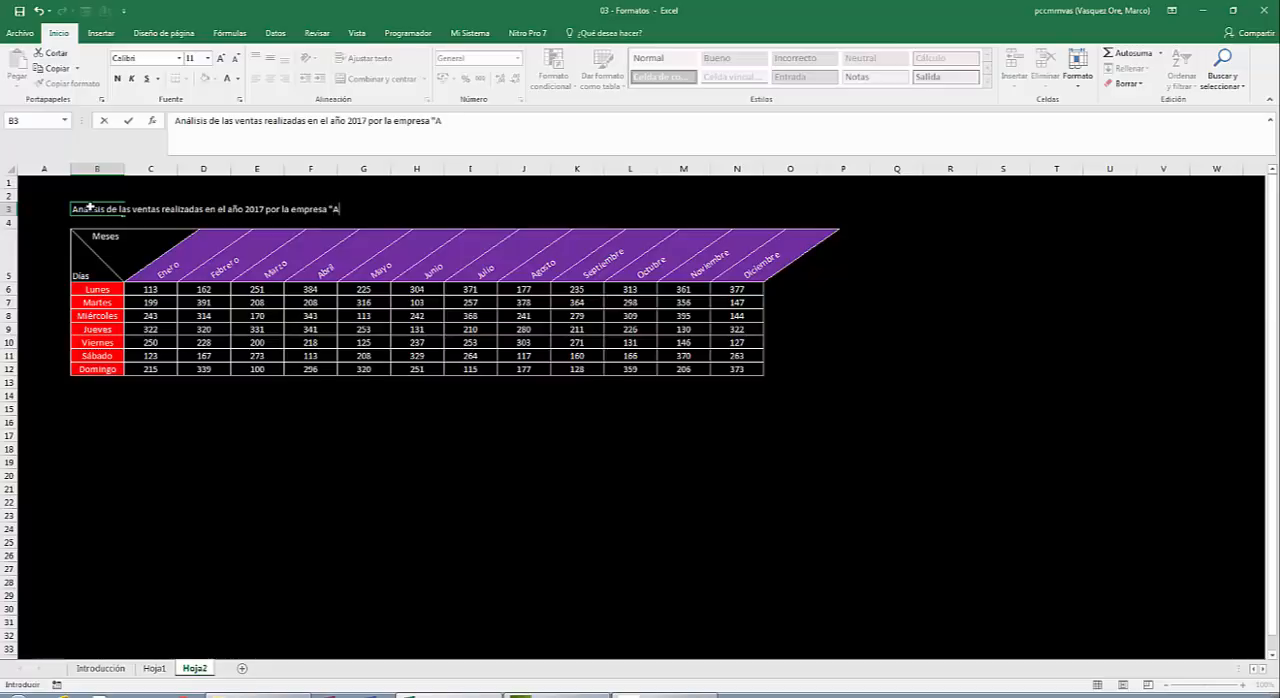
type("BC\"")
key("ctrl+Return")
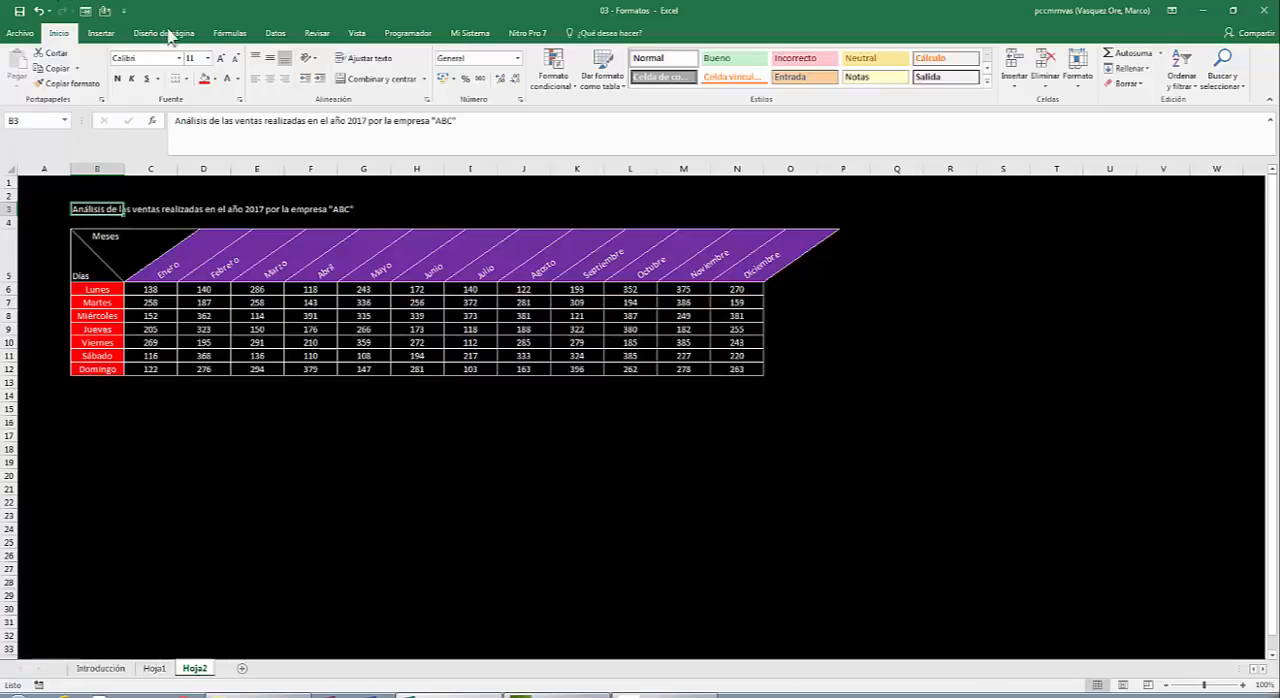
Format the title in B3 at font size 16 with underline, italic and bold.
left_click(222, 59)
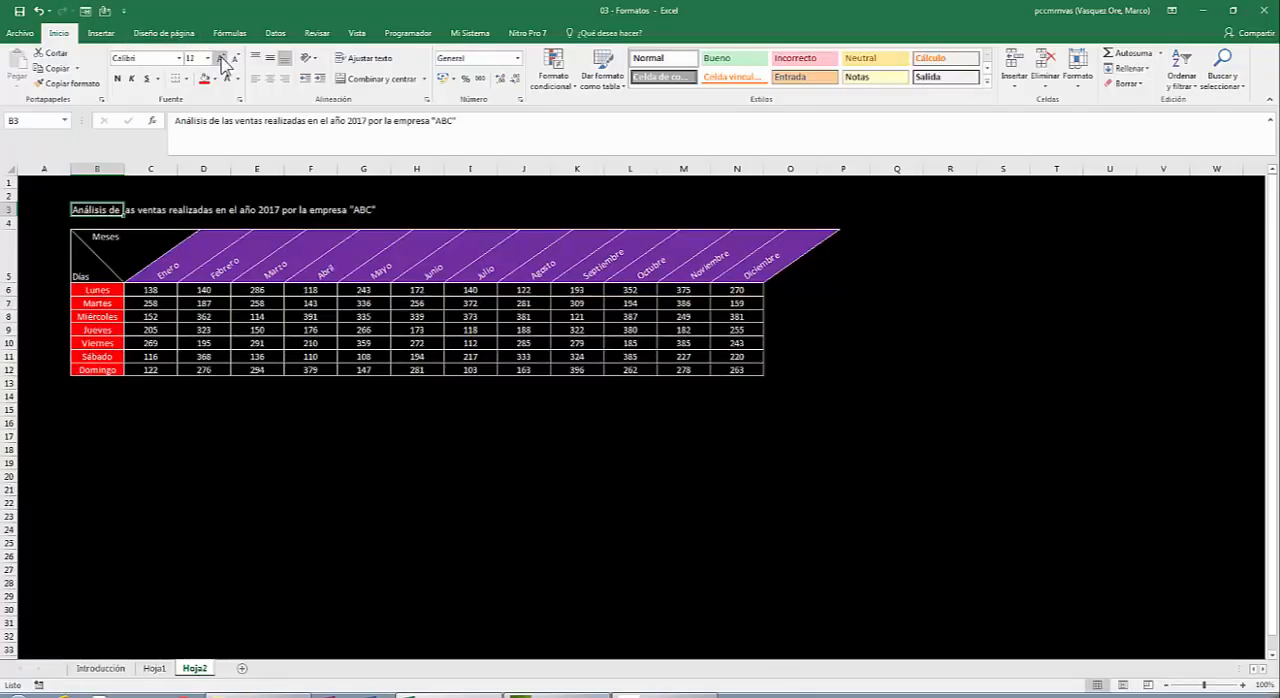
left_click(222, 59)
left_click(222, 59)
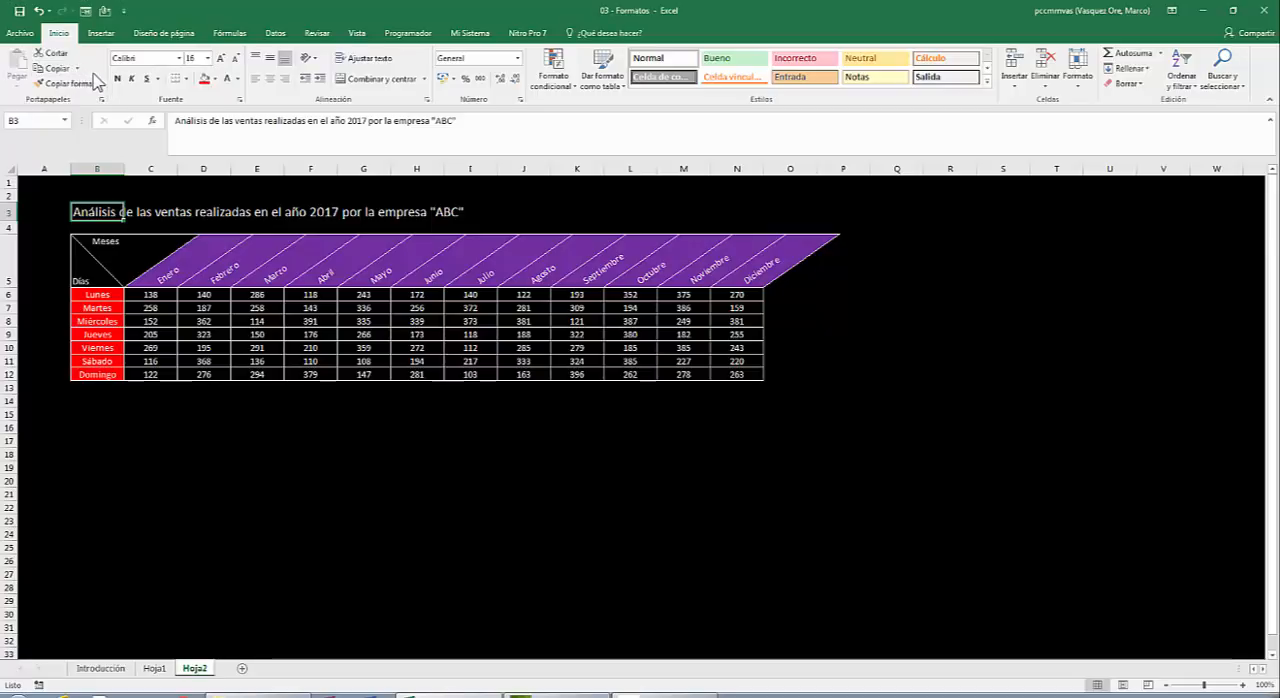
left_click(146, 79)
left_click(131, 79)
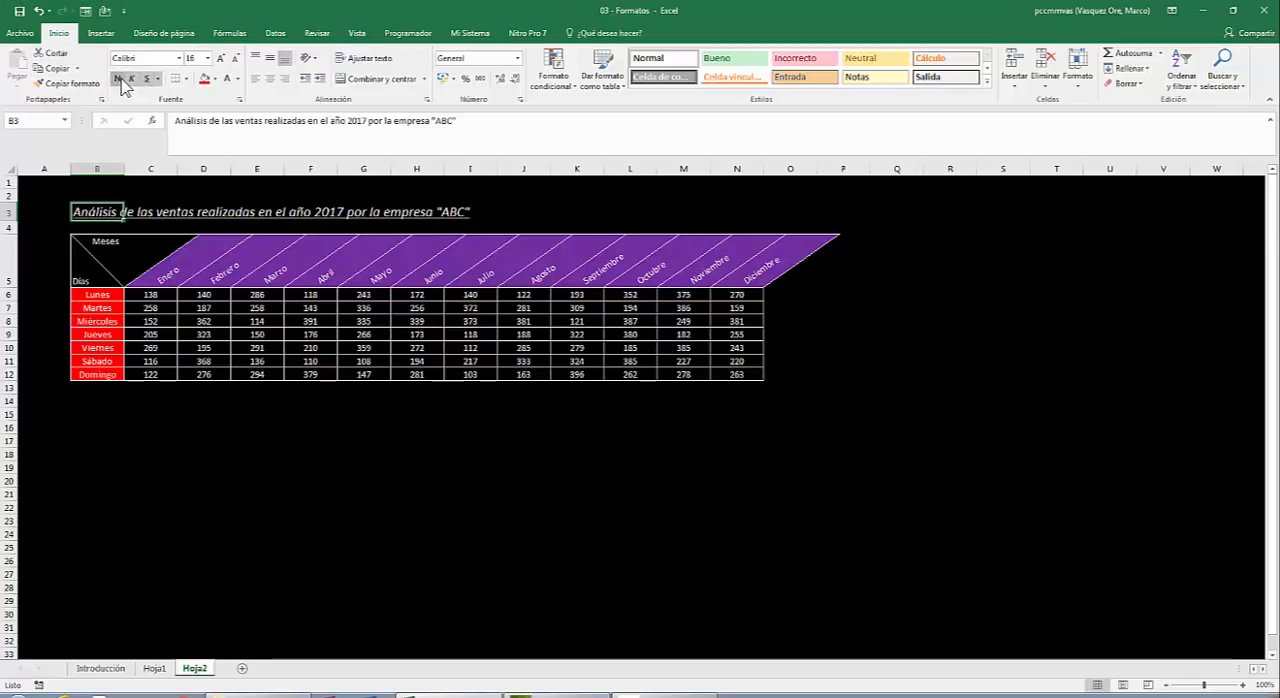
left_click(121, 79)
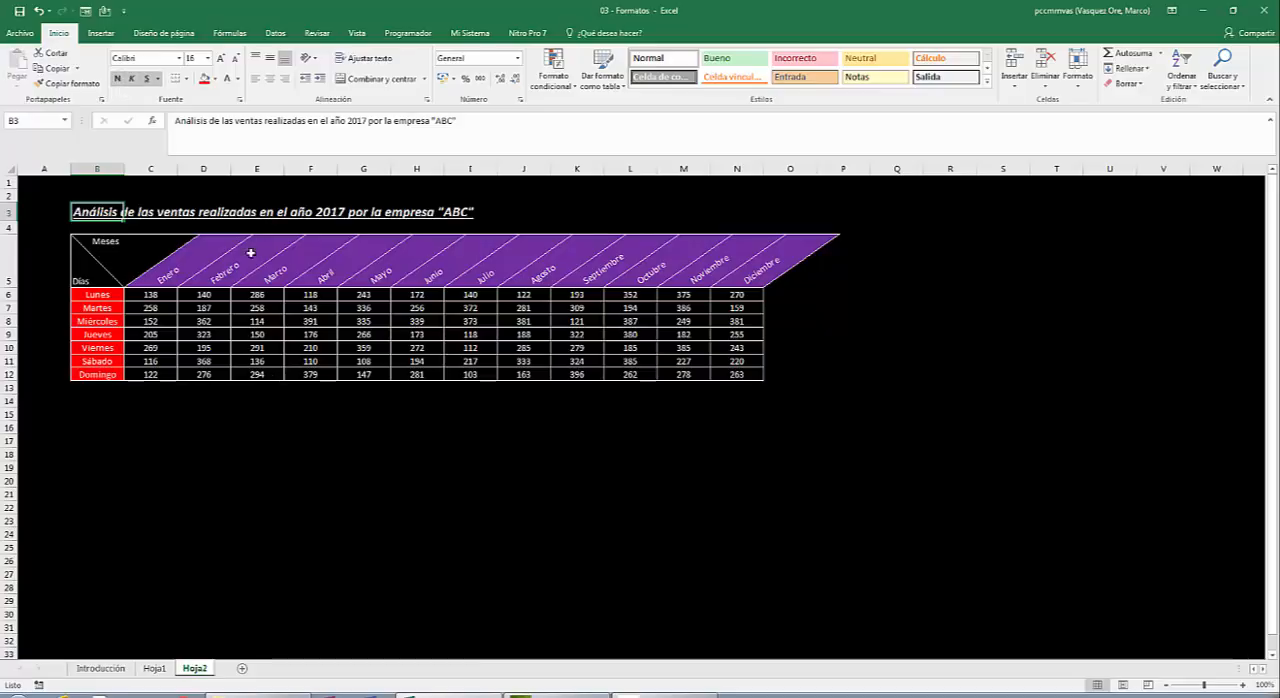
left_click(61, 217)
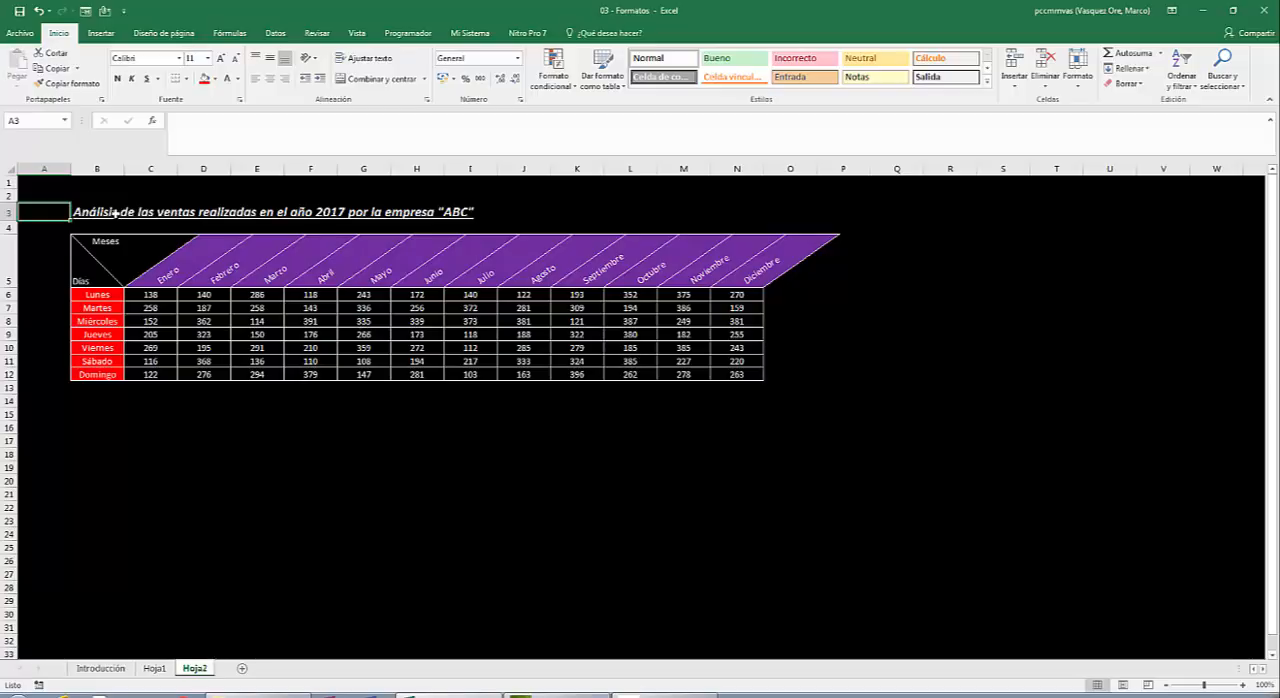
Merge and centre the title across B3:O3 above the table.
left_click_drag(108, 212, 813, 214)
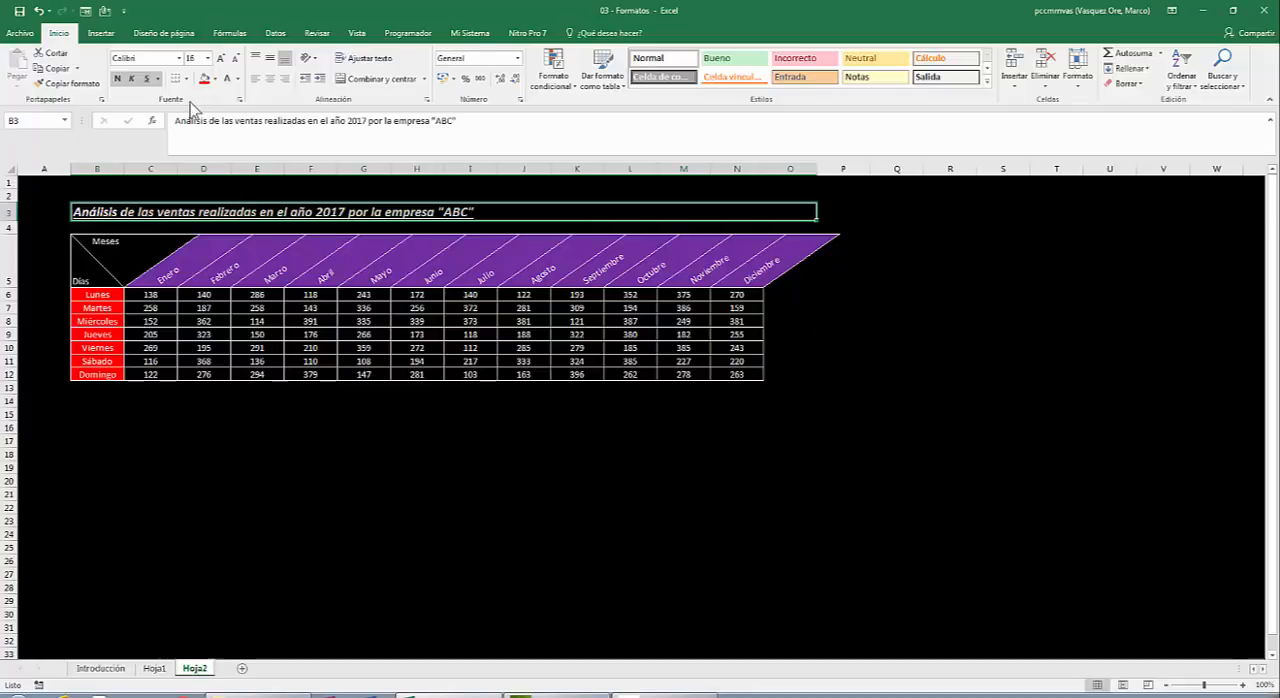
left_click(381, 79)
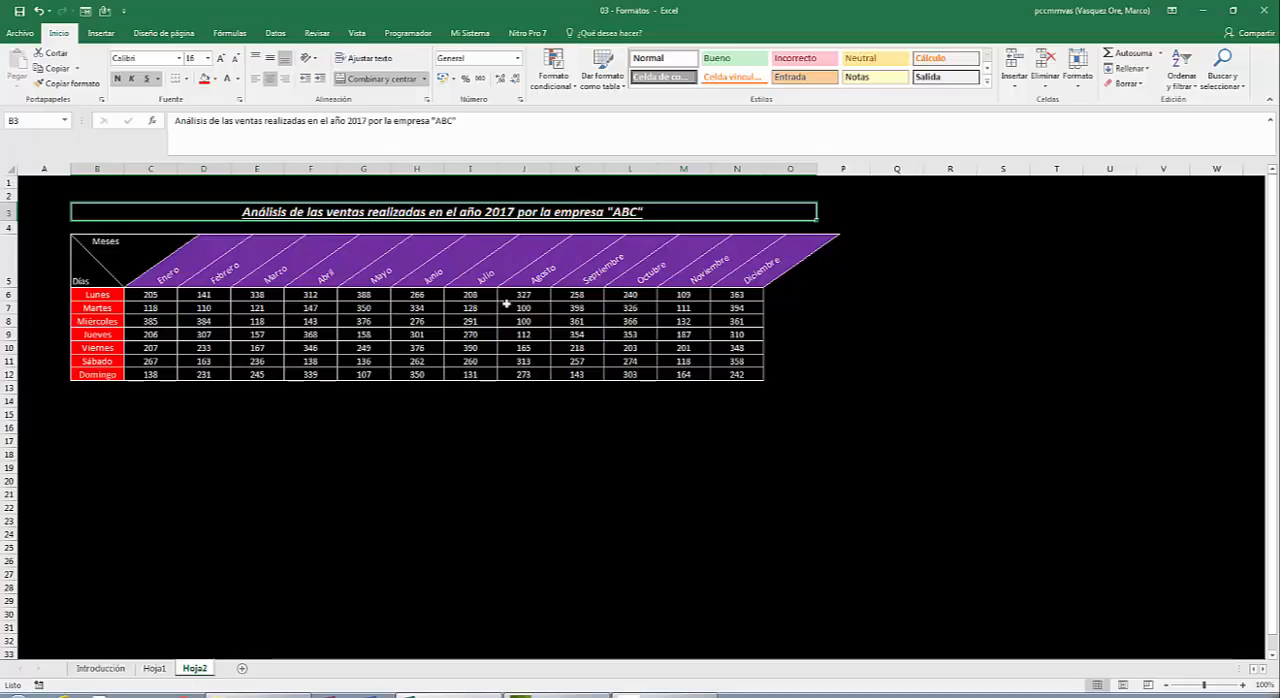
left_click(456, 392)
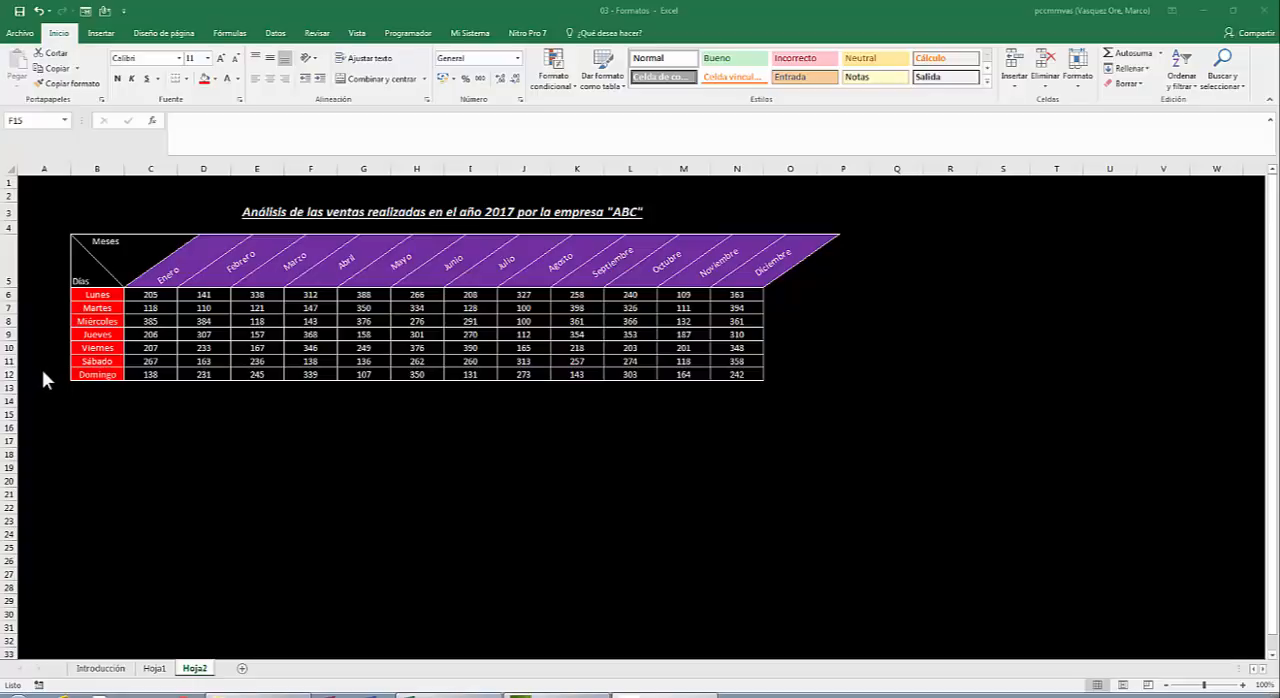
Insert an entire column at cell A5 to make room beside the sales table.
left_click(44, 278)
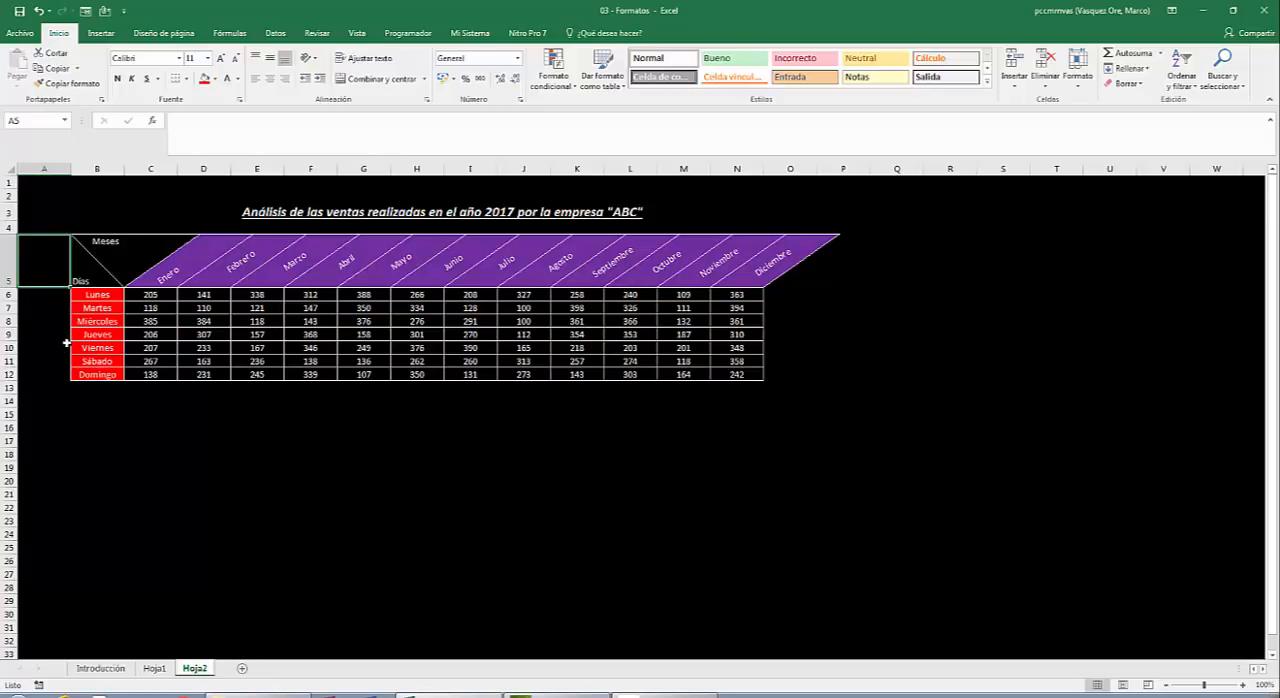
key("ctrl+plus")
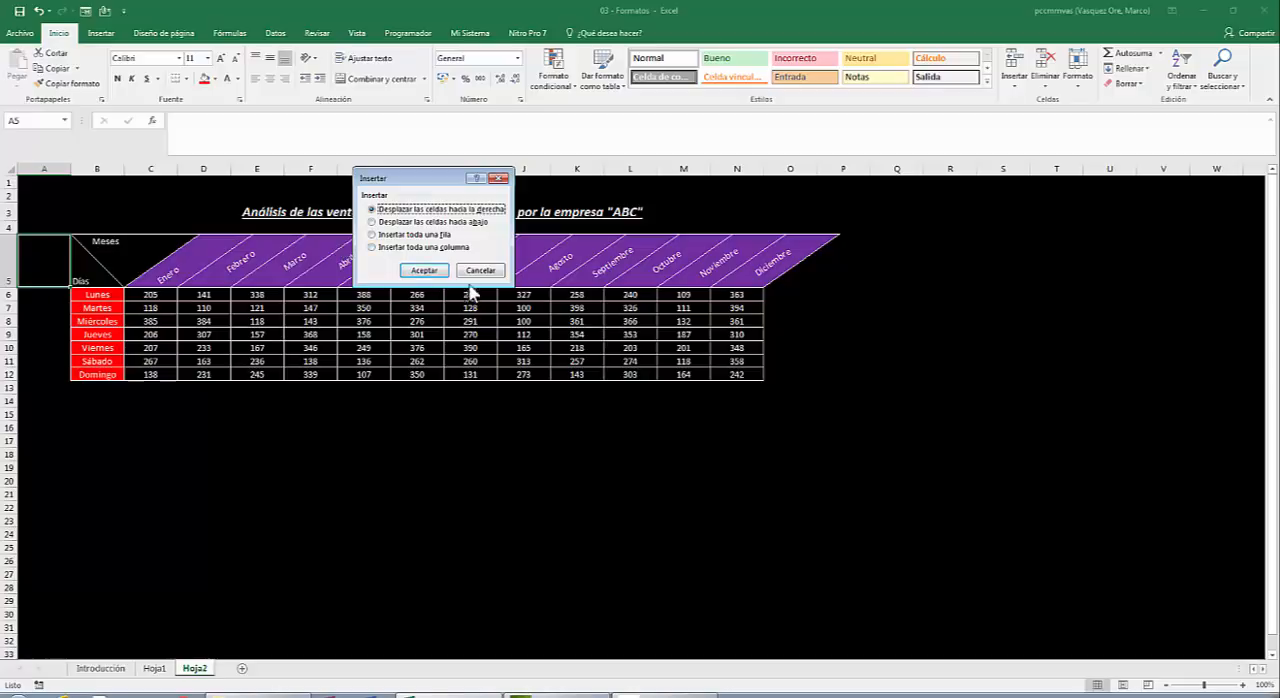
left_click(418, 248)
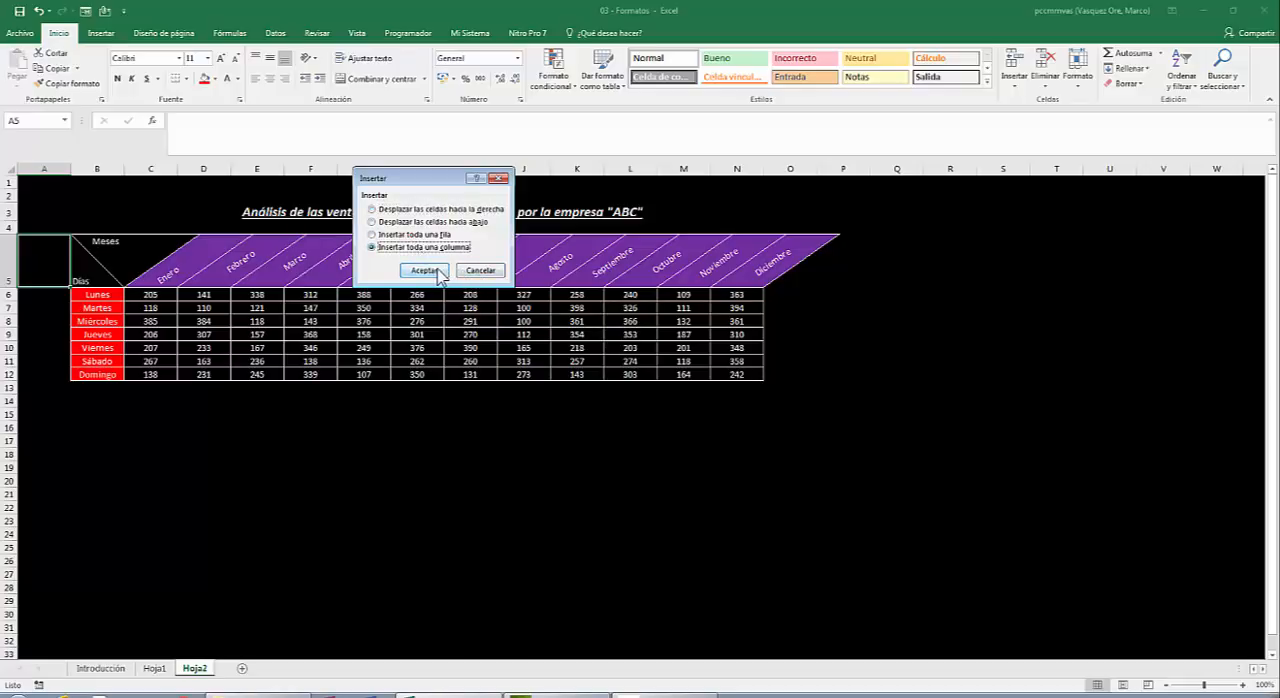
left_click(440, 272)
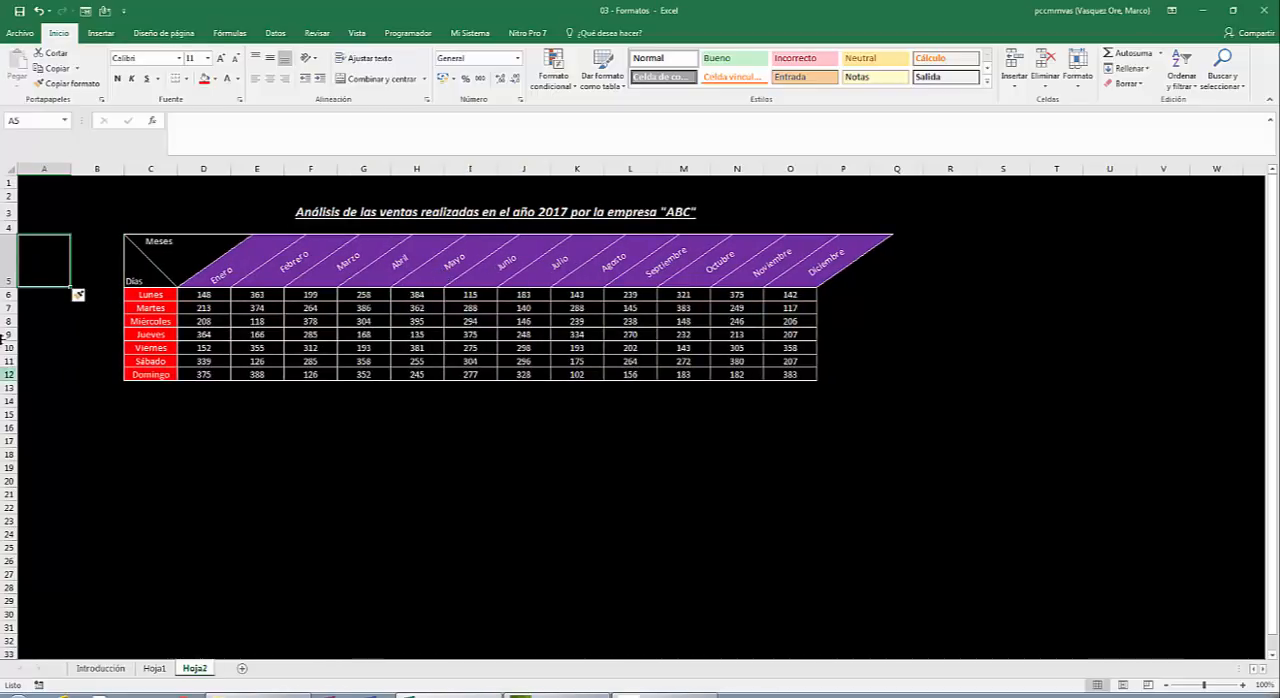
left_click(90, 386)
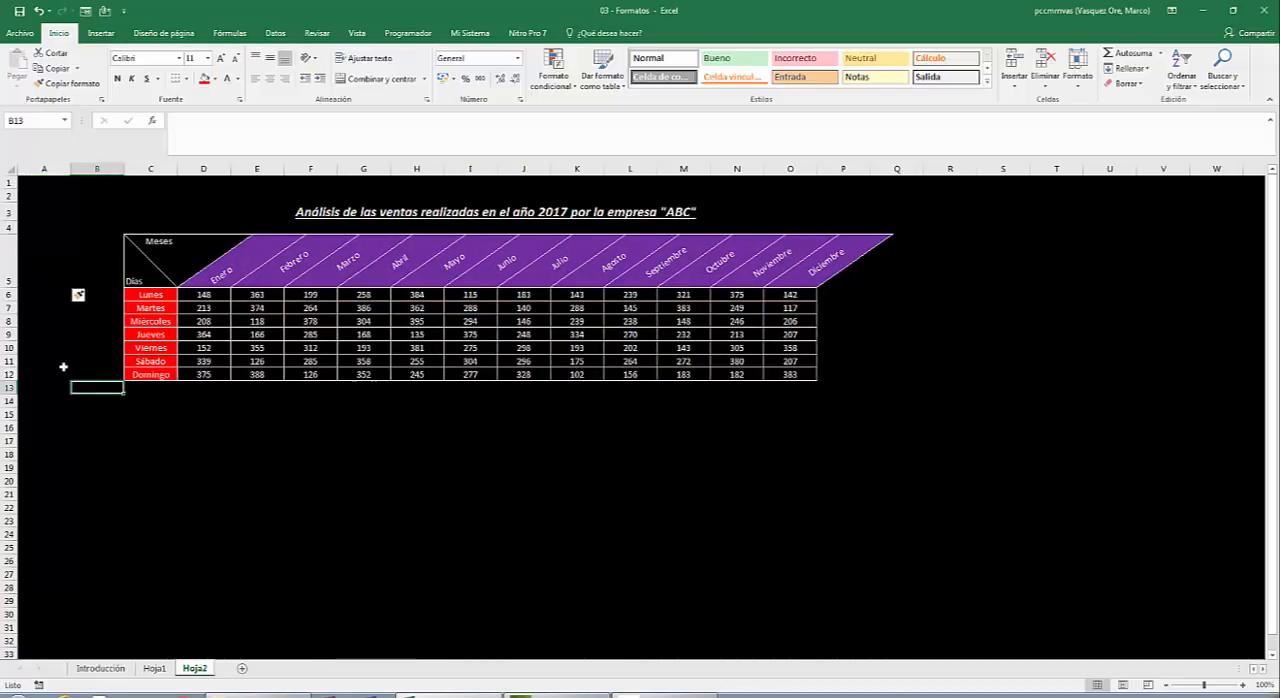
left_click(62, 364)
Enter the note Los datos considerados en esta tabla han sido obtenidos en febrero del 2018 in B5, with line breaks before esta and febrero.
left_click(97, 256)
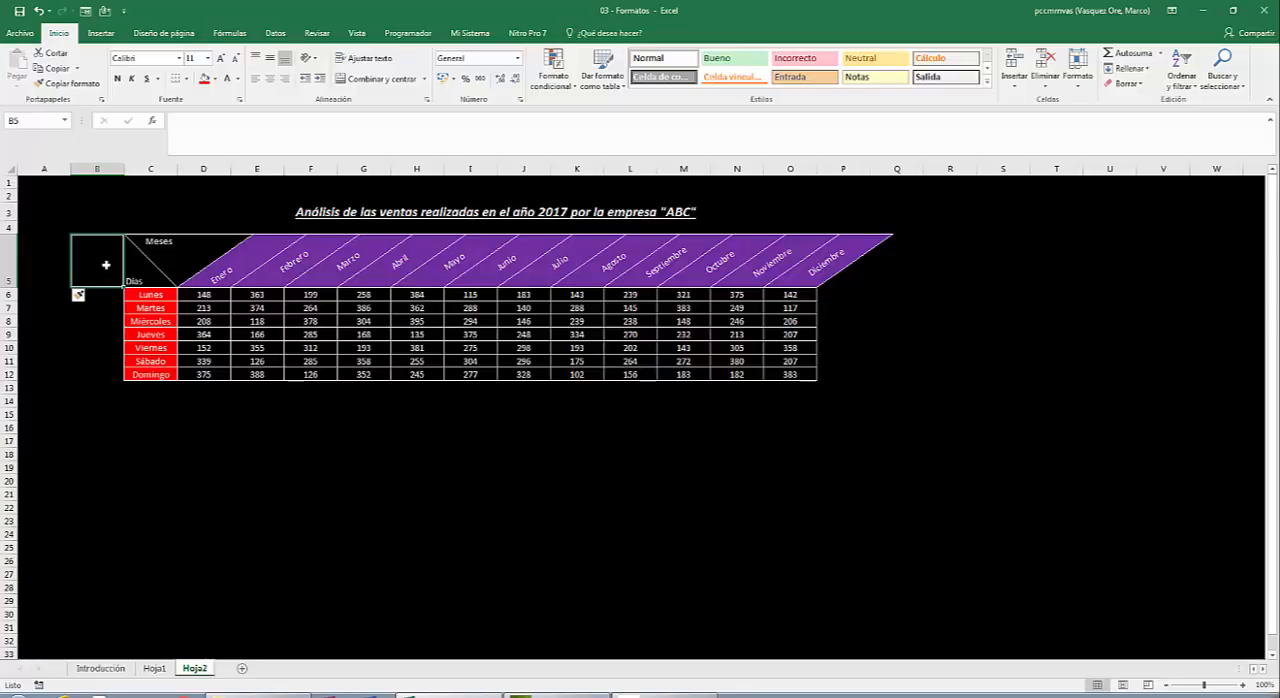
type("Los da")
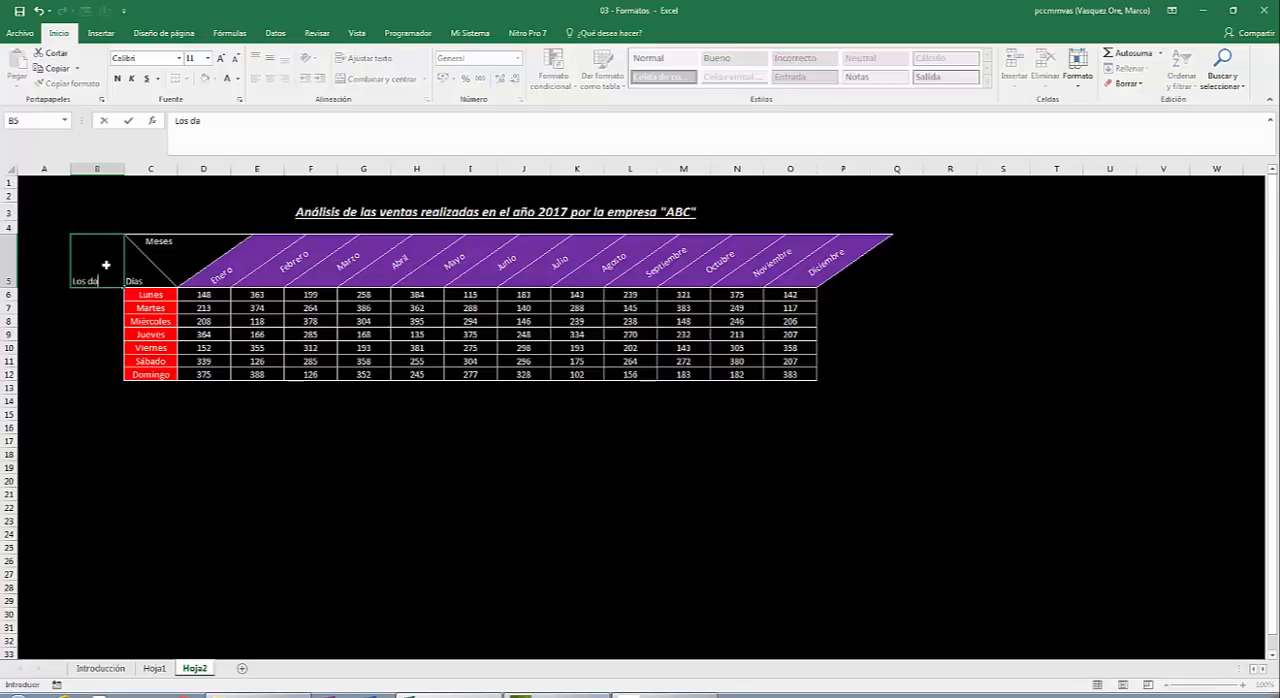
type("tos consi")
type("derados en")
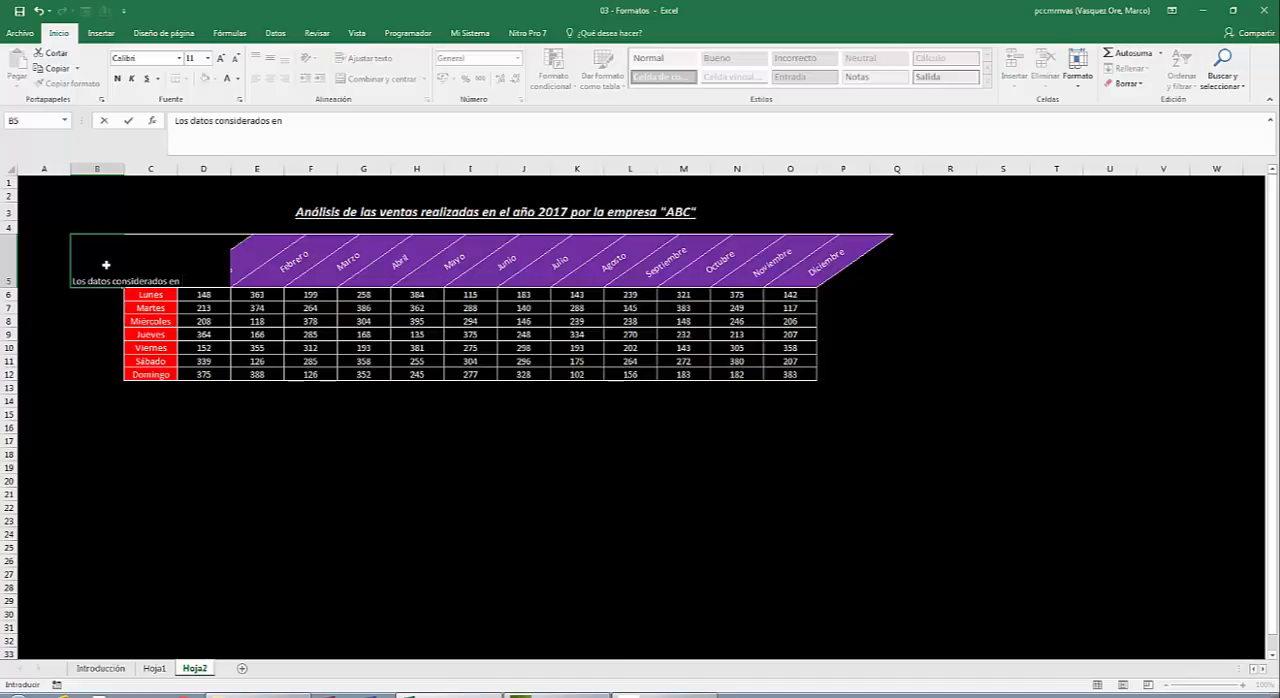
key("alt+Return")
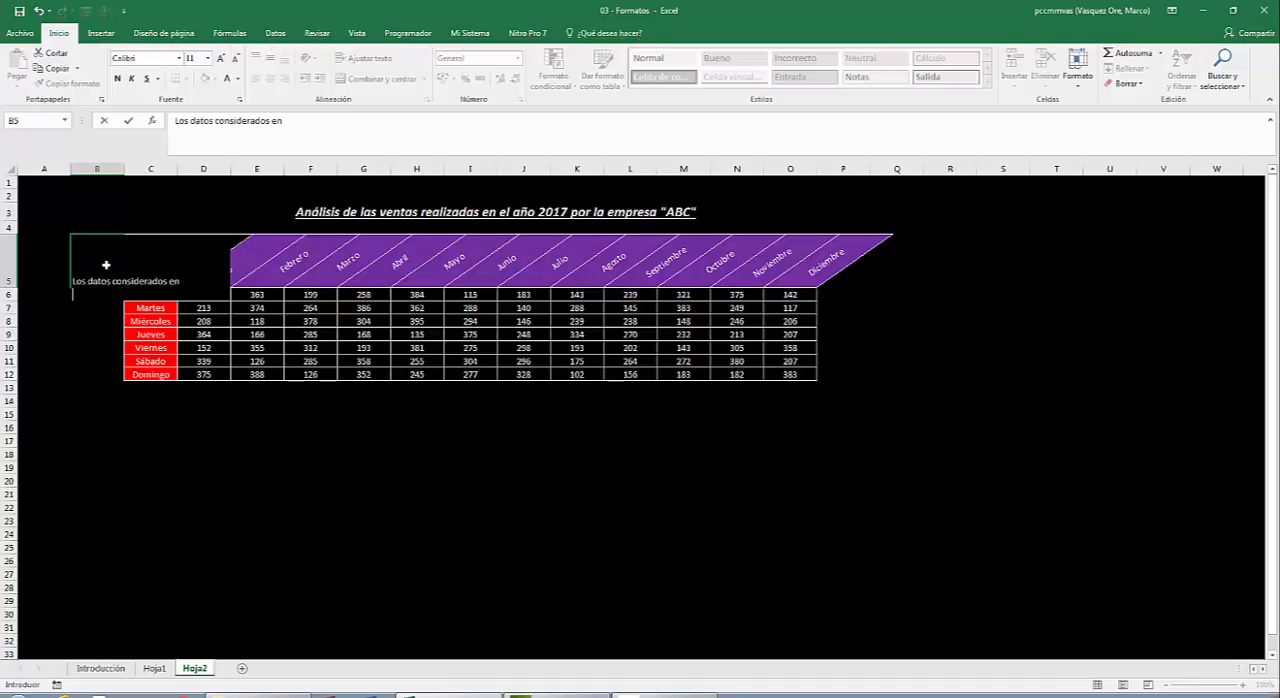
type("est")
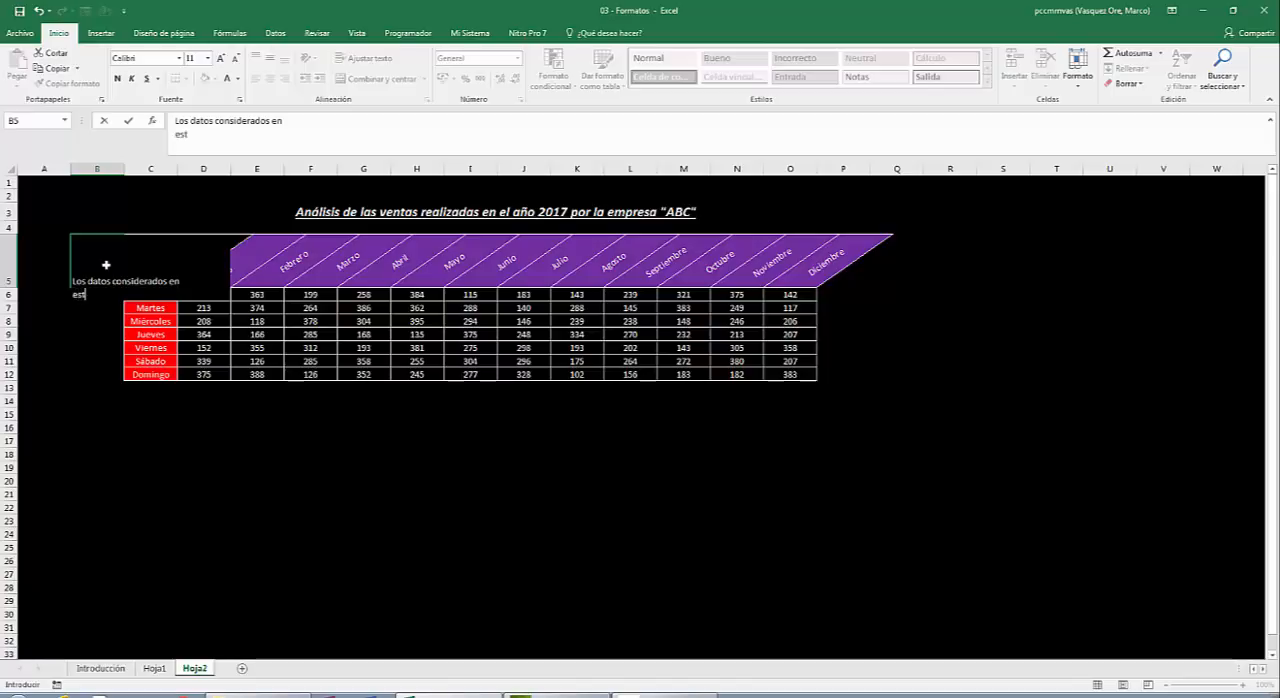
type("e")
key("BackSpace")
type("a tabla")
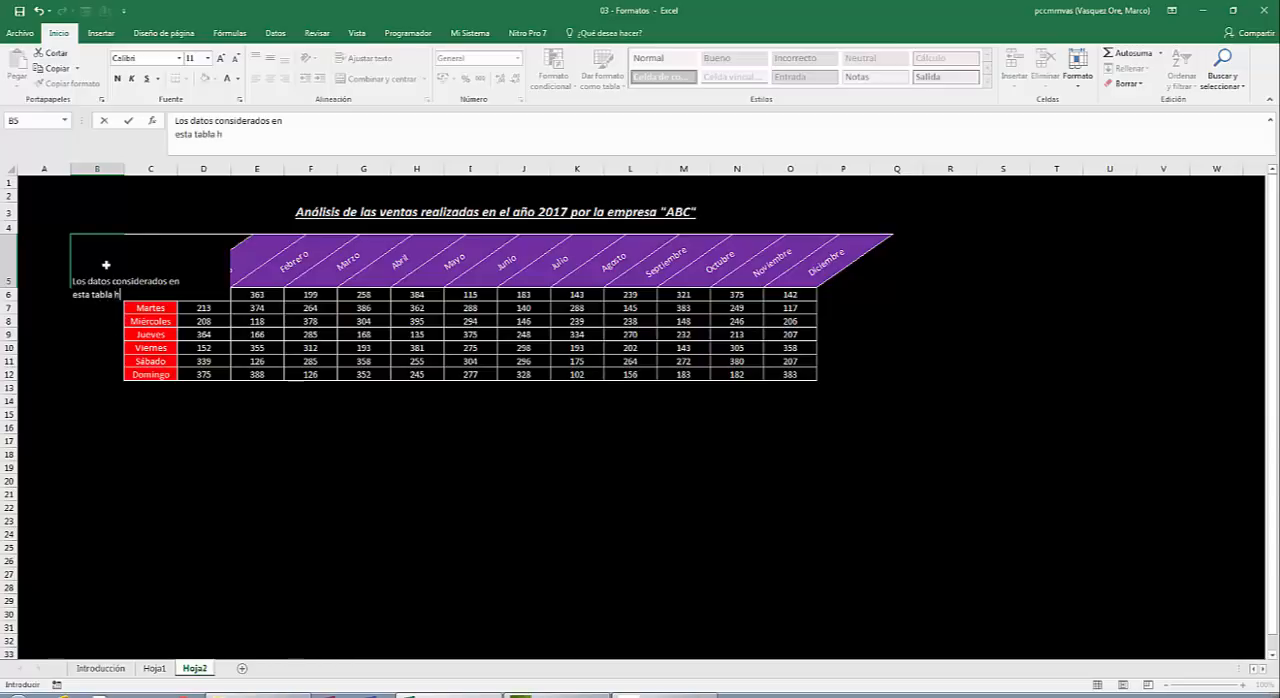
type("han sido obtenidos en")
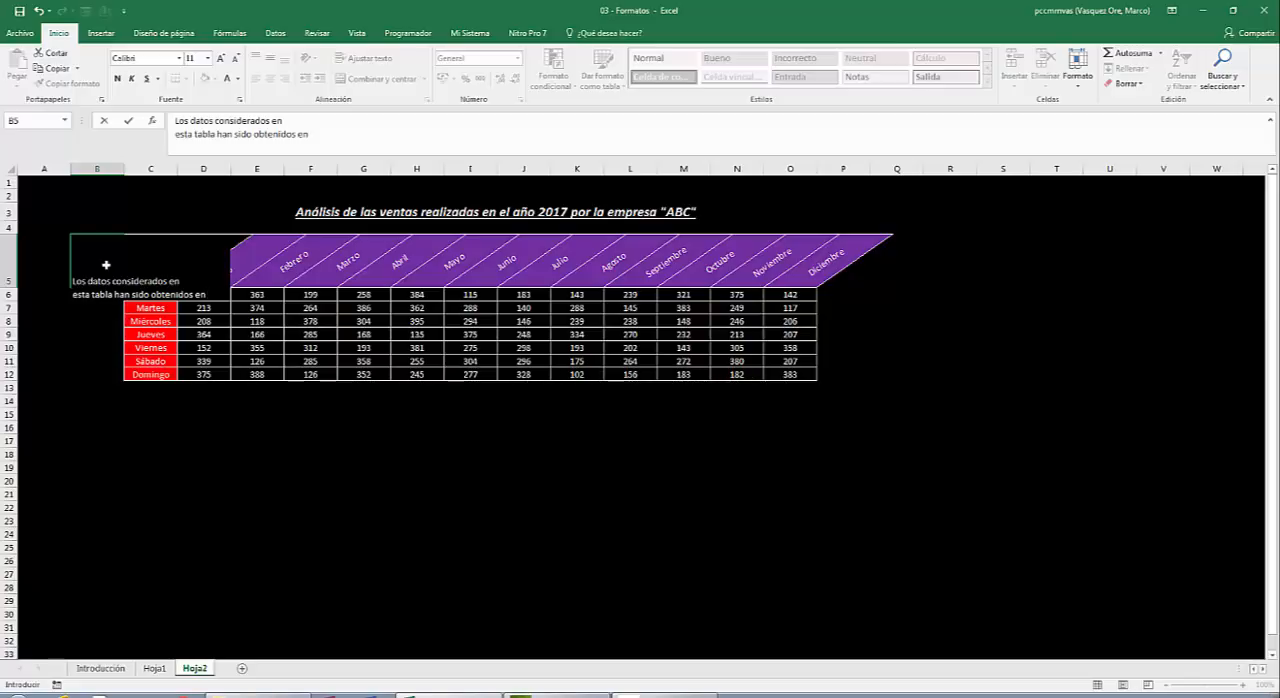
key("alt+Return")
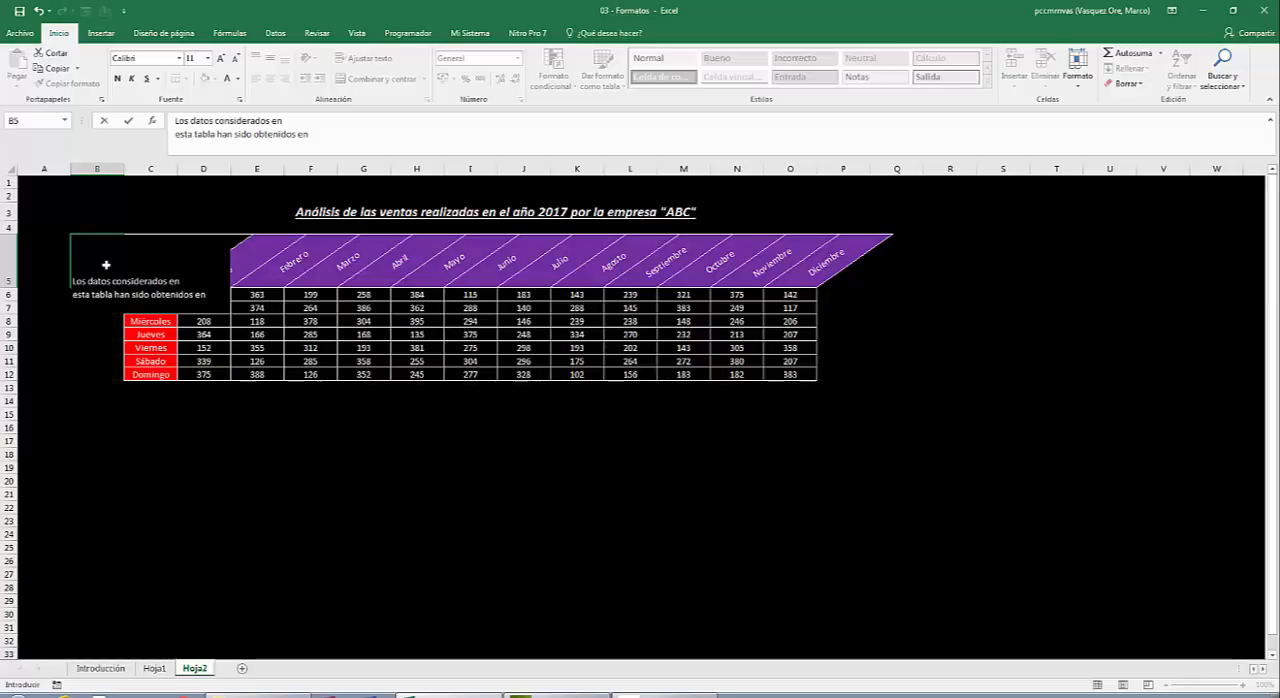
type("febrero del")
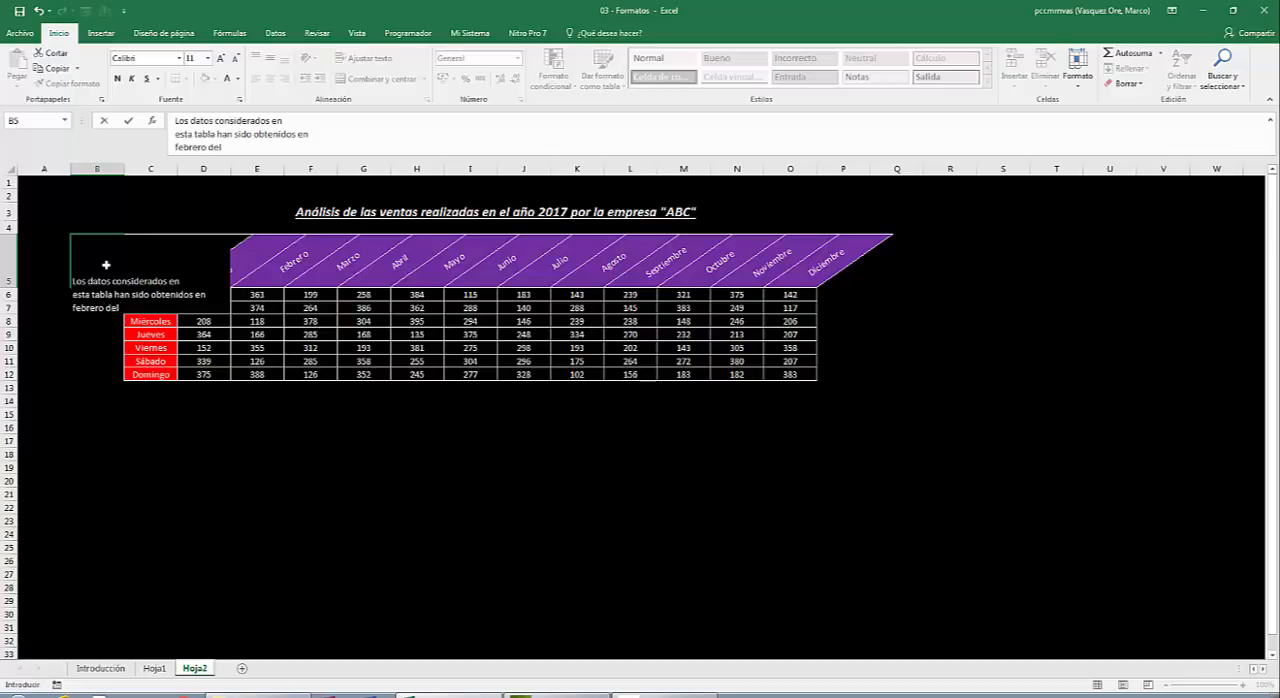
type(" 2018")
key("Return")
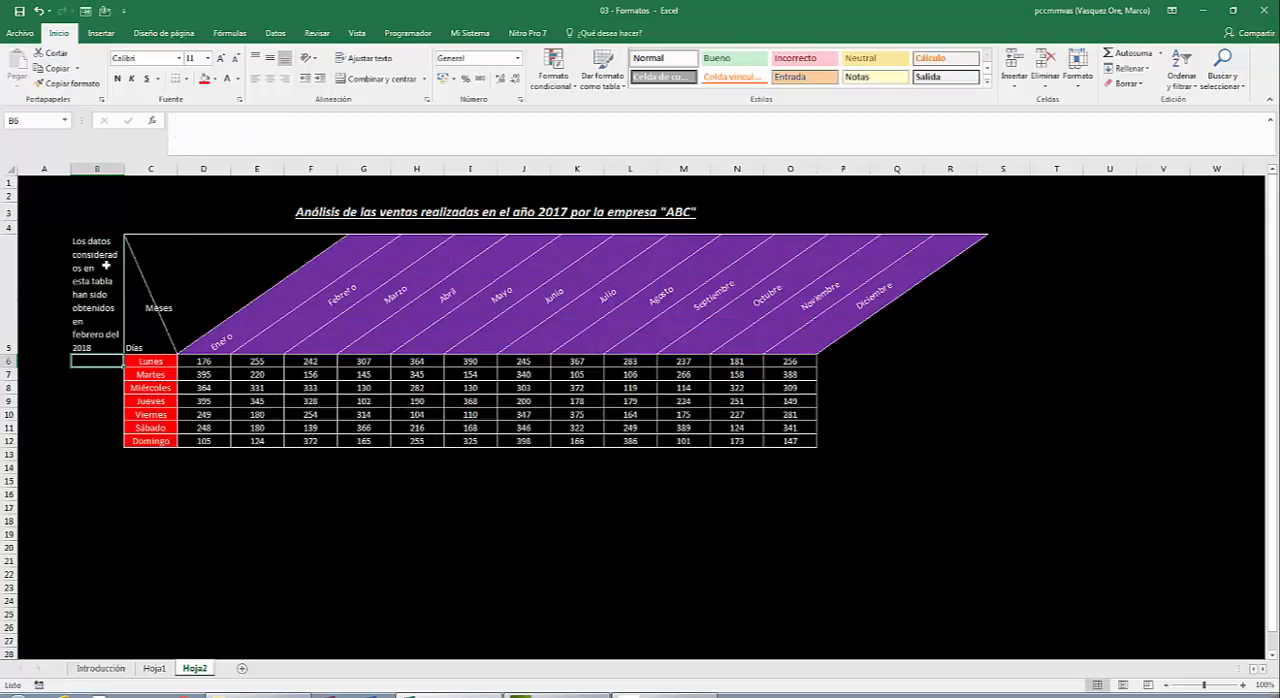
Merge and centre the note across B5:B12 beside the table.
left_click(106, 265)
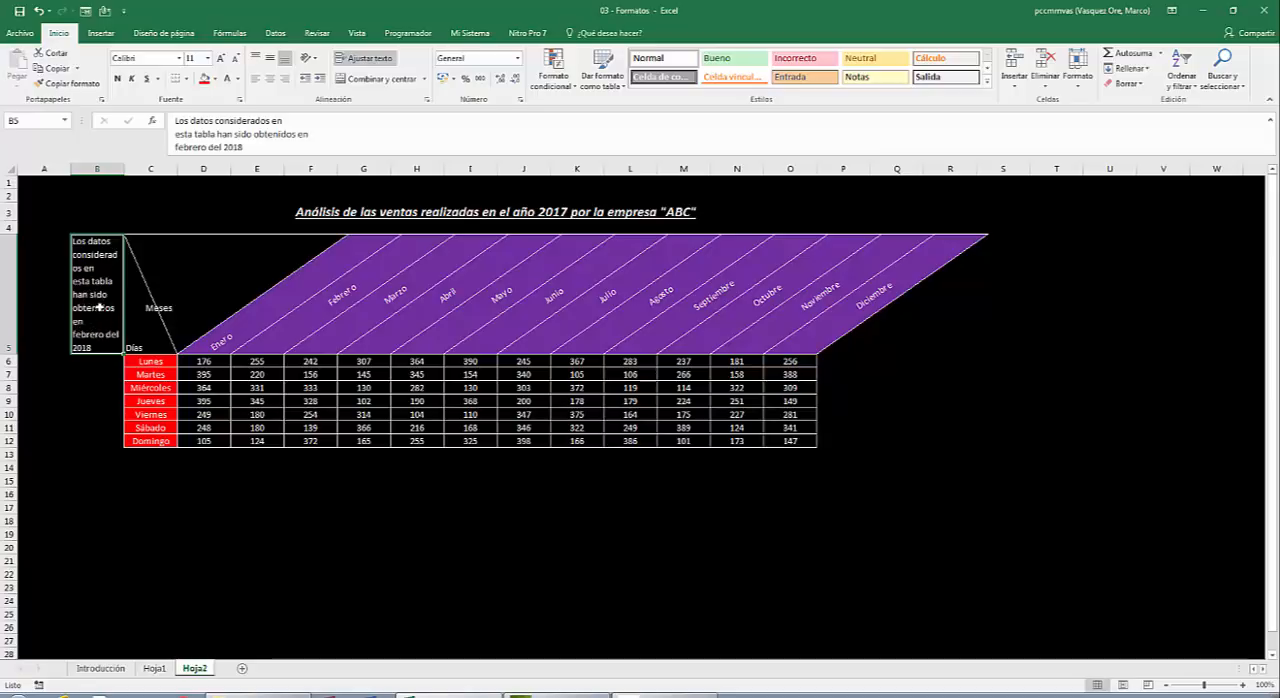
left_click_drag(103, 304, 92, 443)
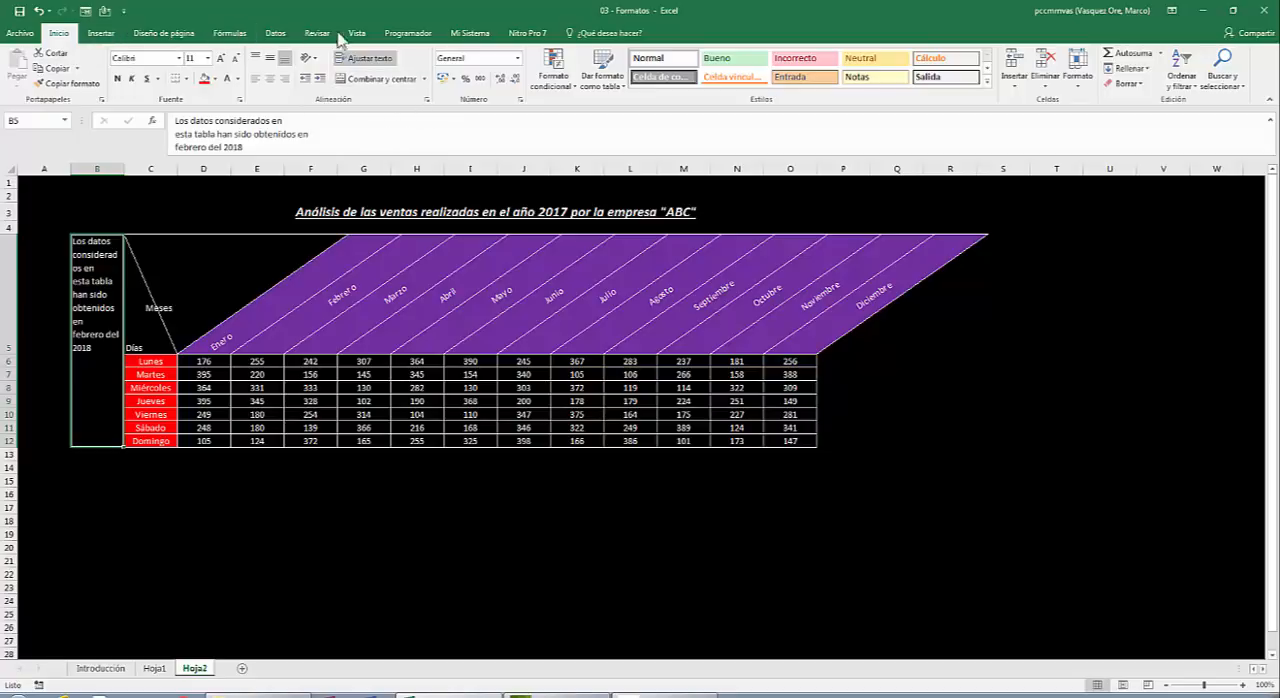
left_click(384, 80)
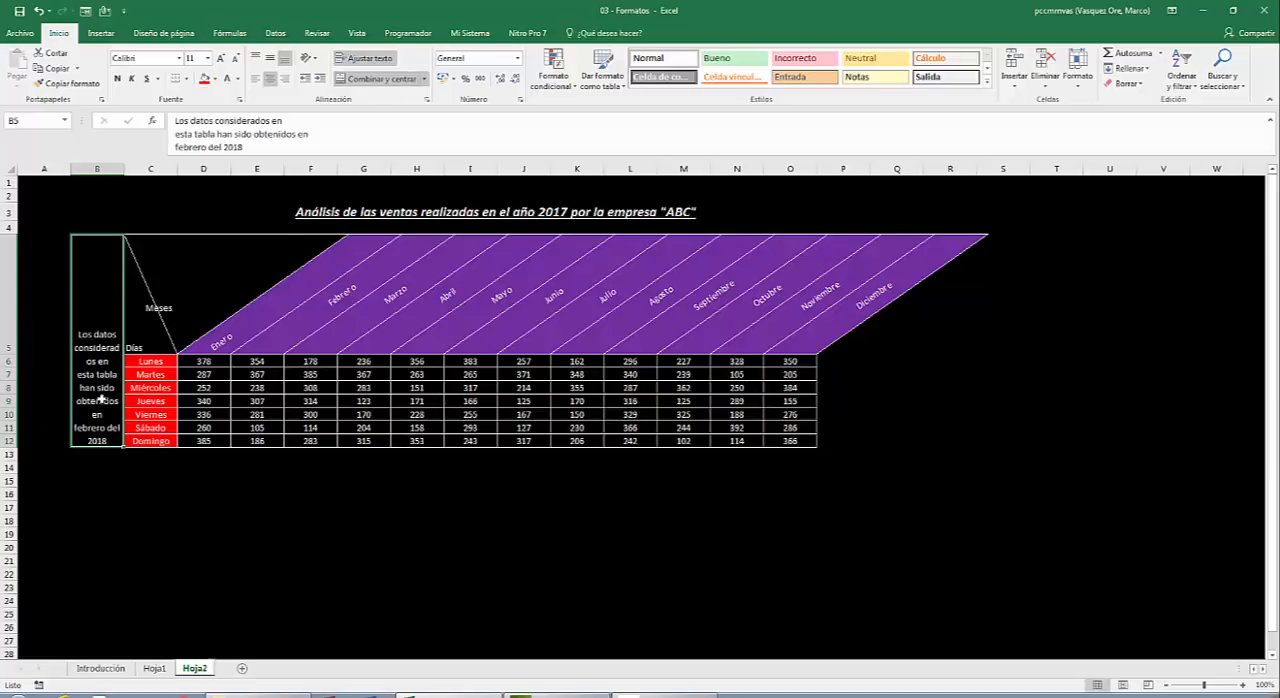
Rotate the merged note in B5:B12 to read vertically upwards and middle-align it within the cell.
right_click(95, 300)
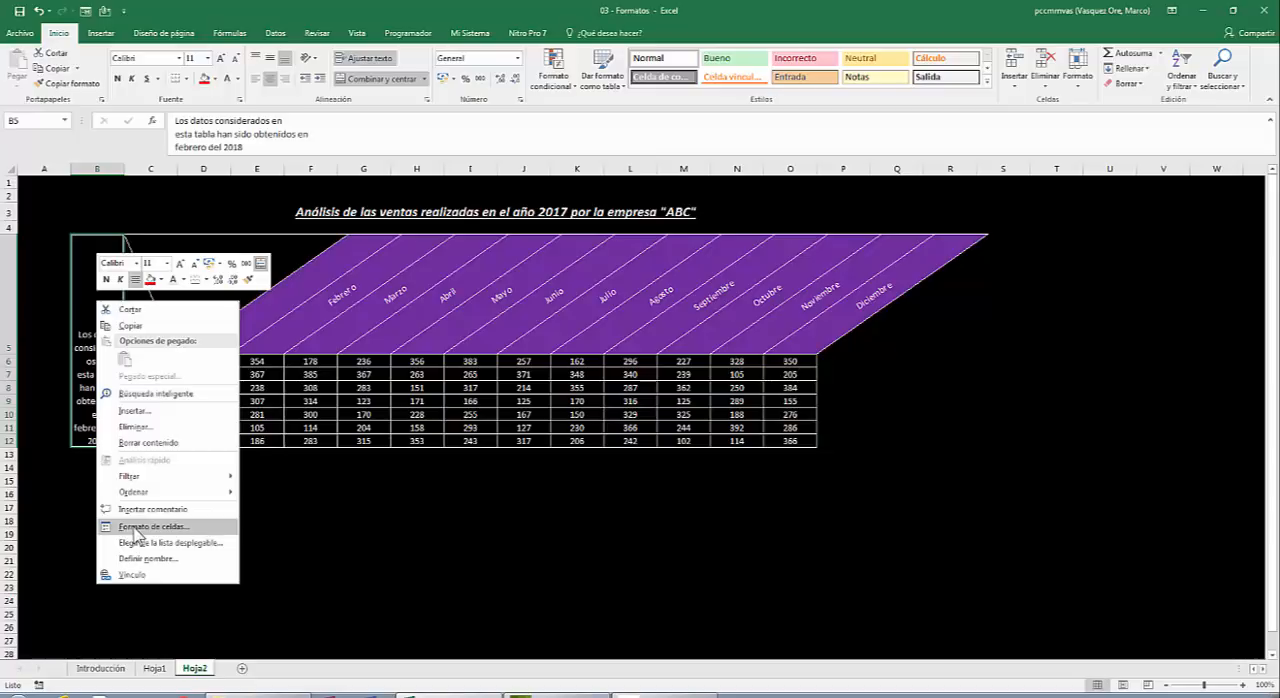
left_click(137, 527)
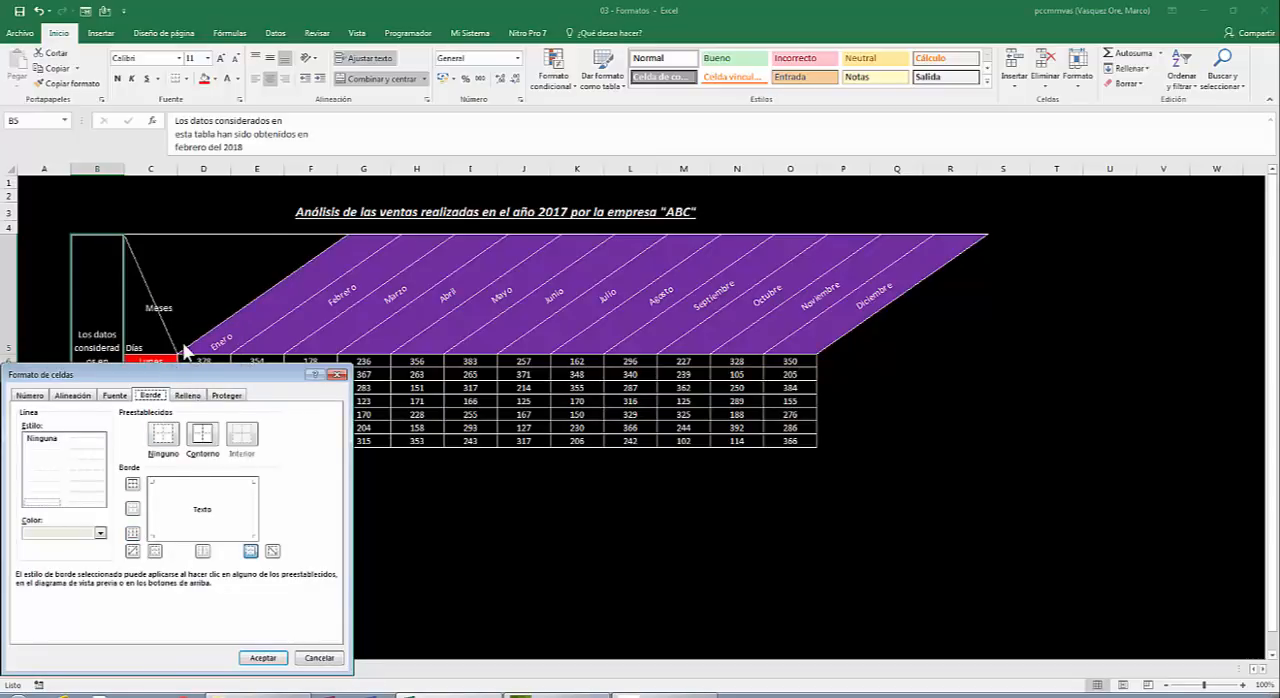
left_click_drag(134, 378, 720, 185)
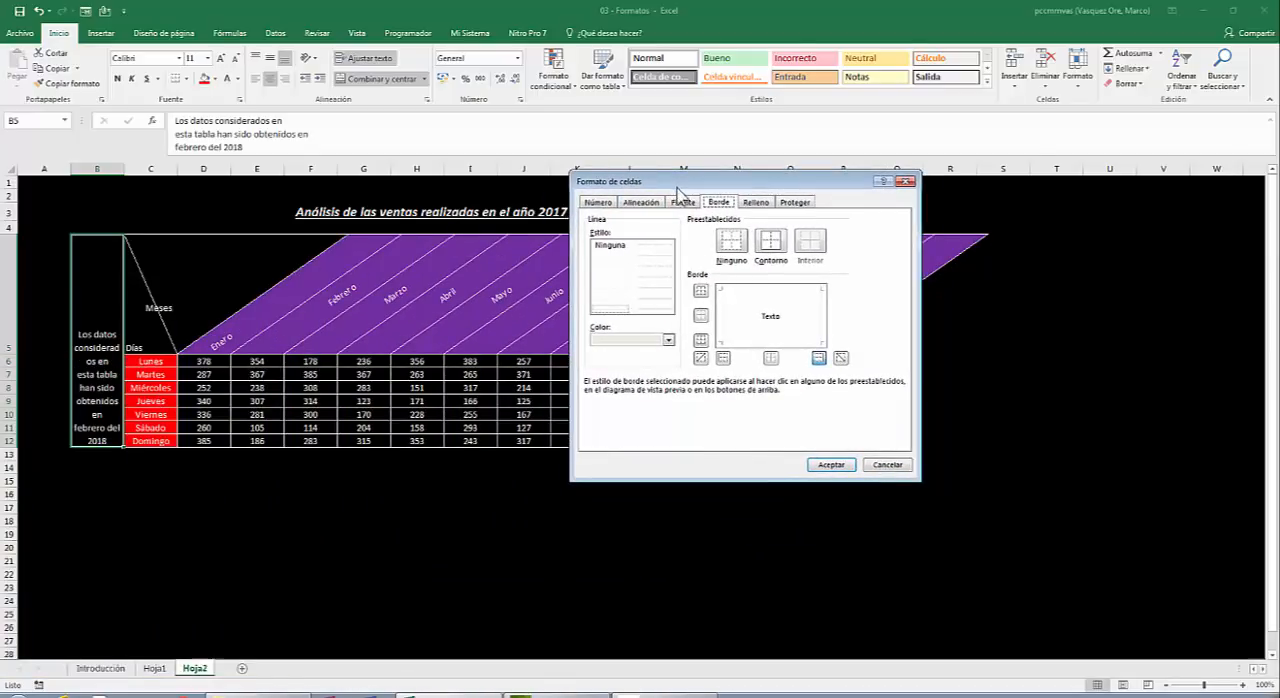
left_click(641, 203)
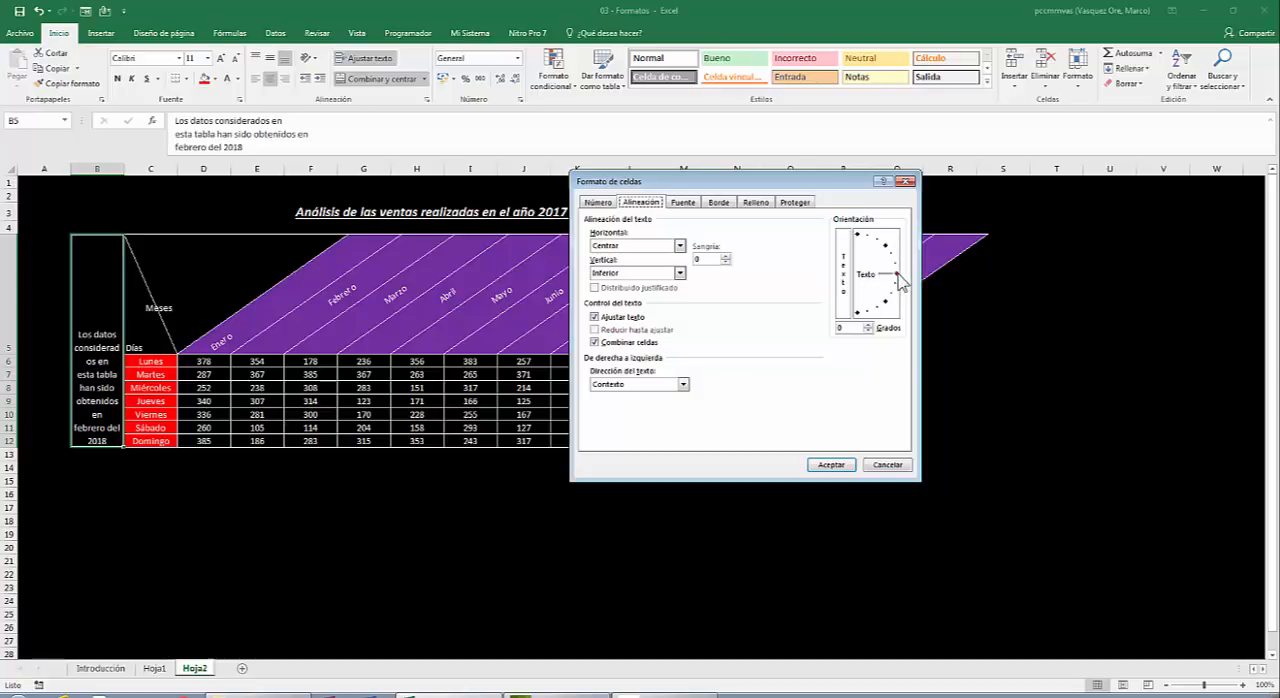
left_click_drag(899, 280, 847, 231)
left_click(830, 466)
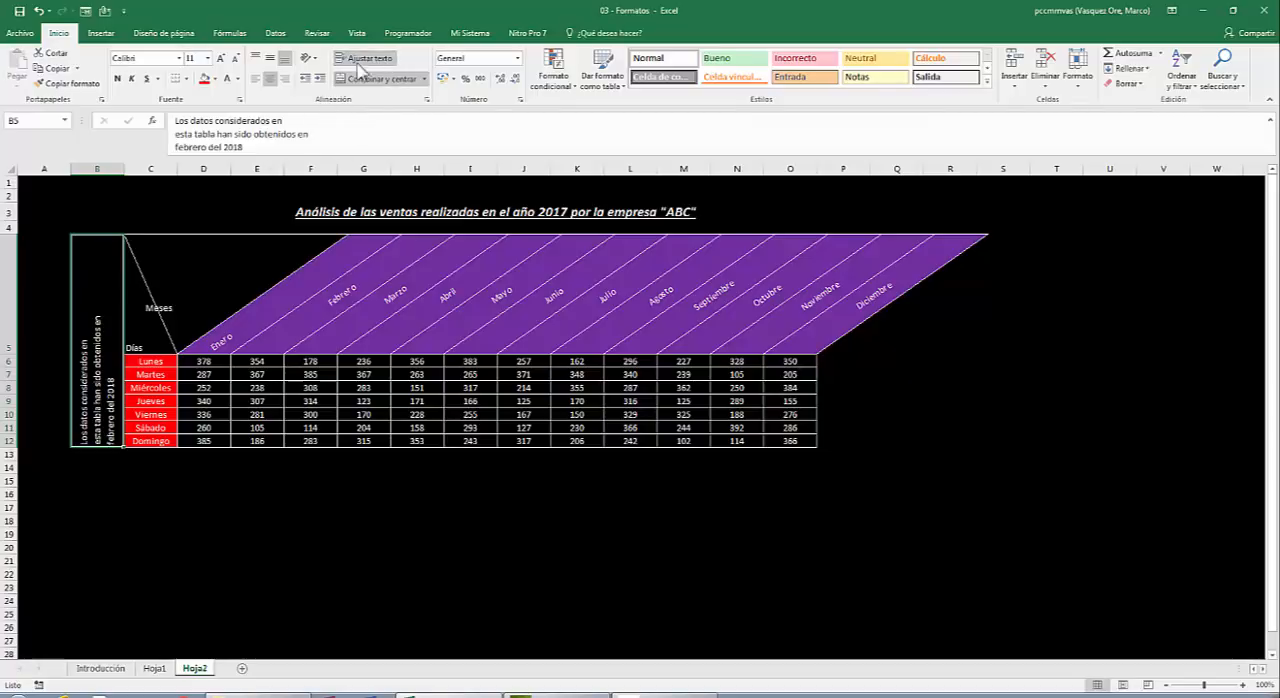
left_click(270, 58)
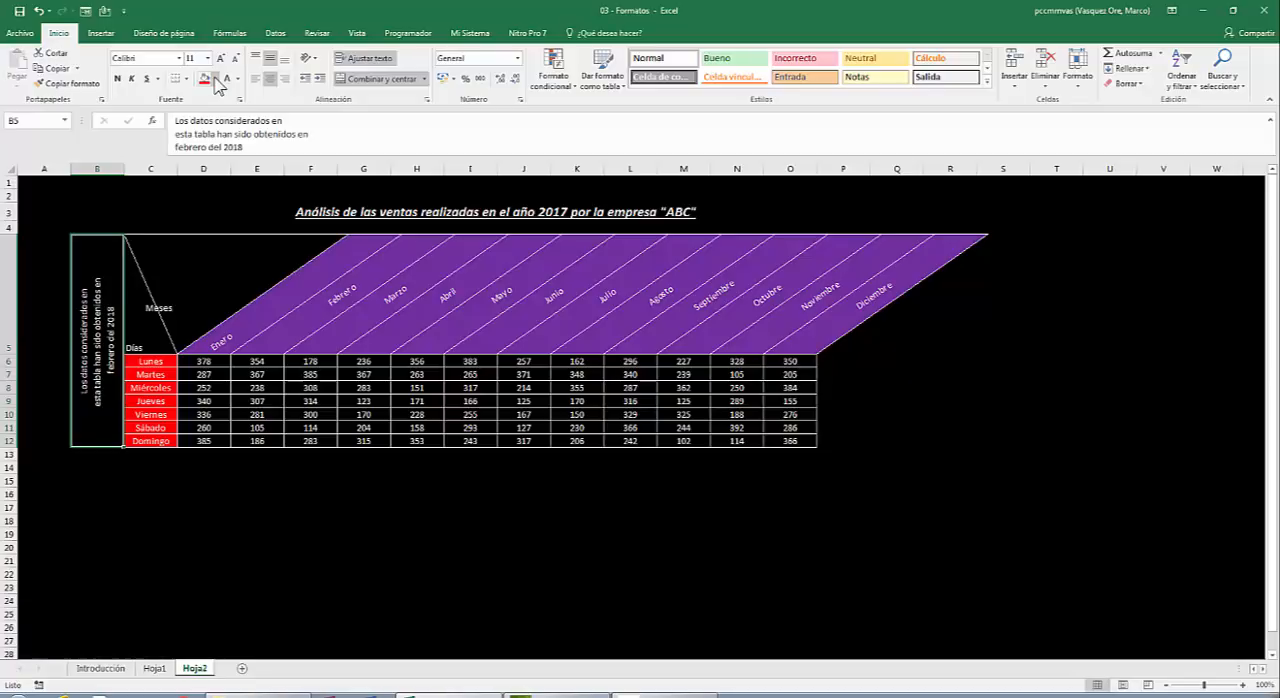
Fill the merged note cell B5:B12 with the dark navy blue theme colour.
left_click(215, 79)
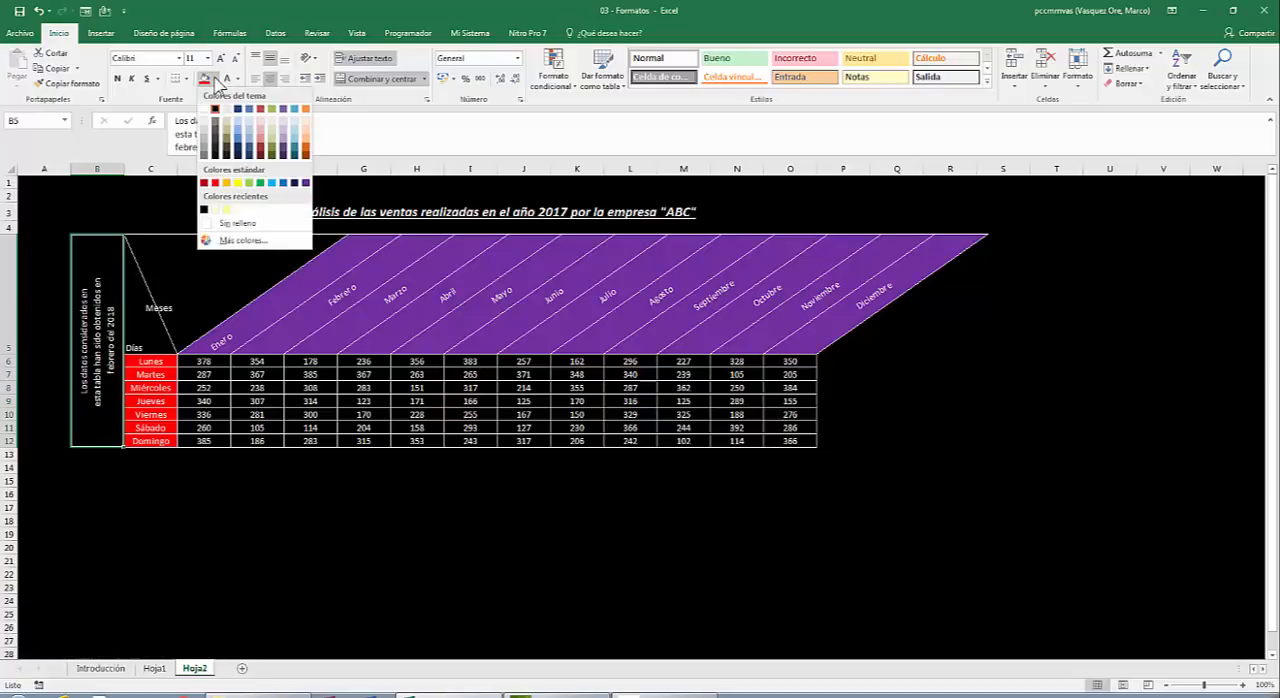
left_click(240, 151)
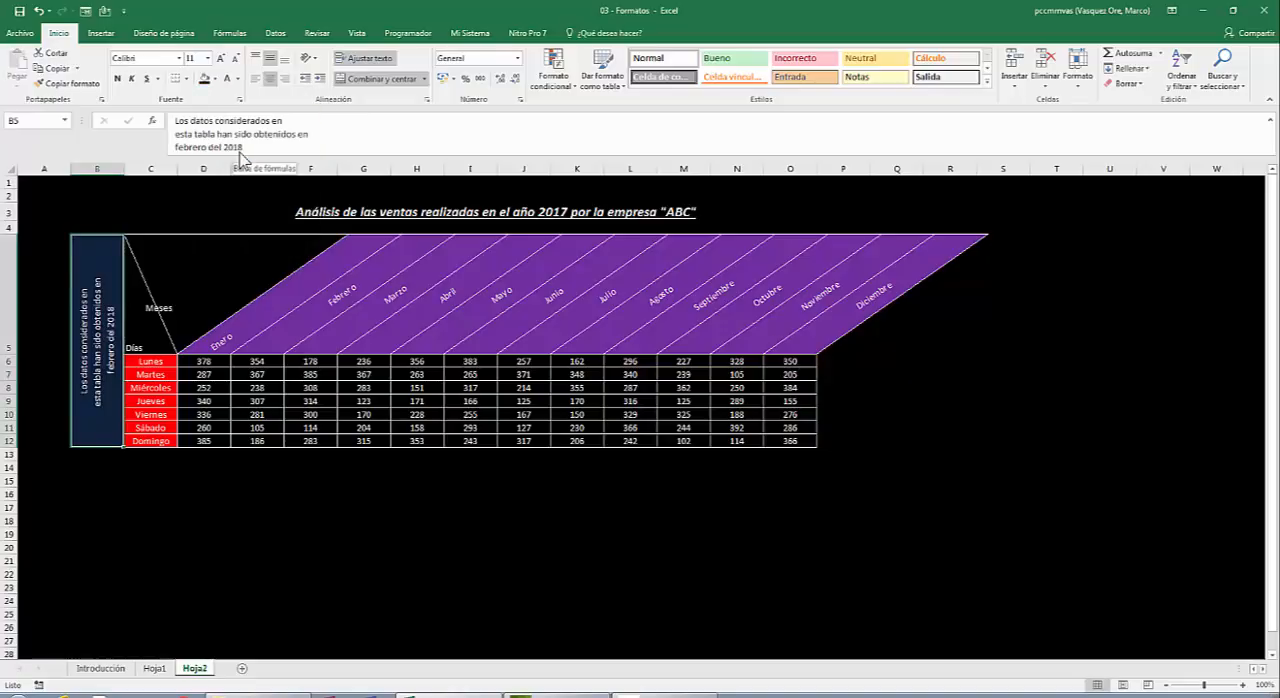
left_click(313, 571)
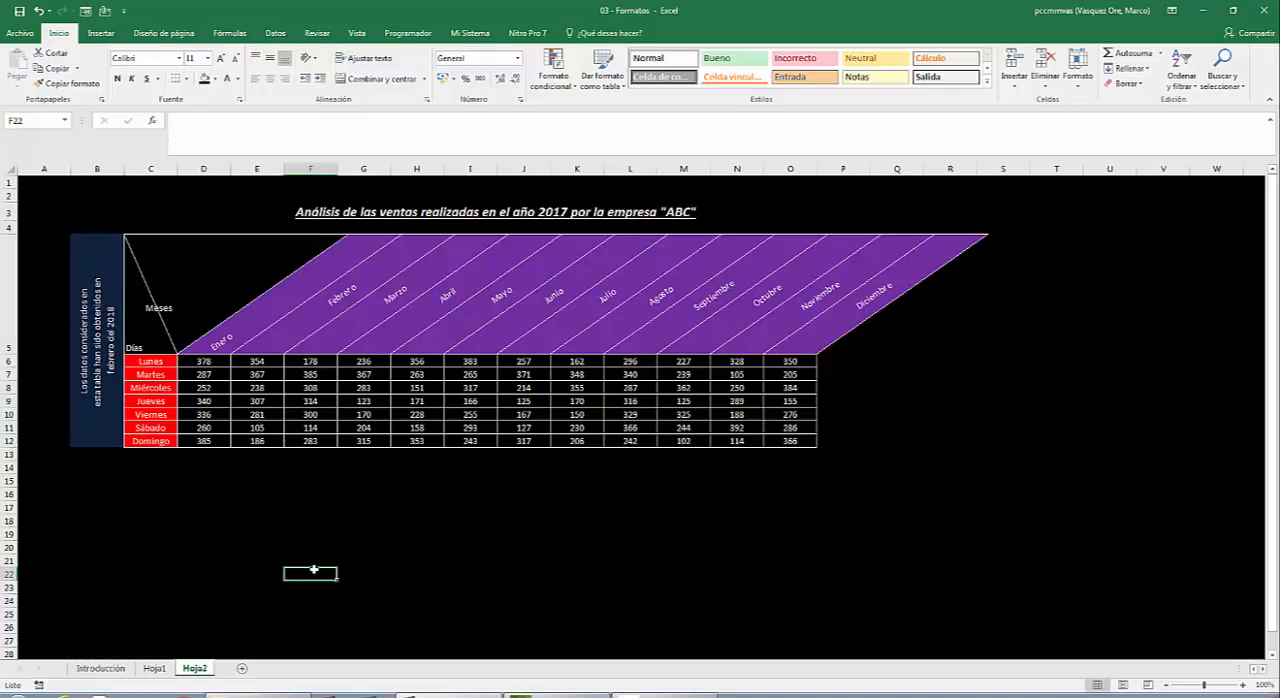
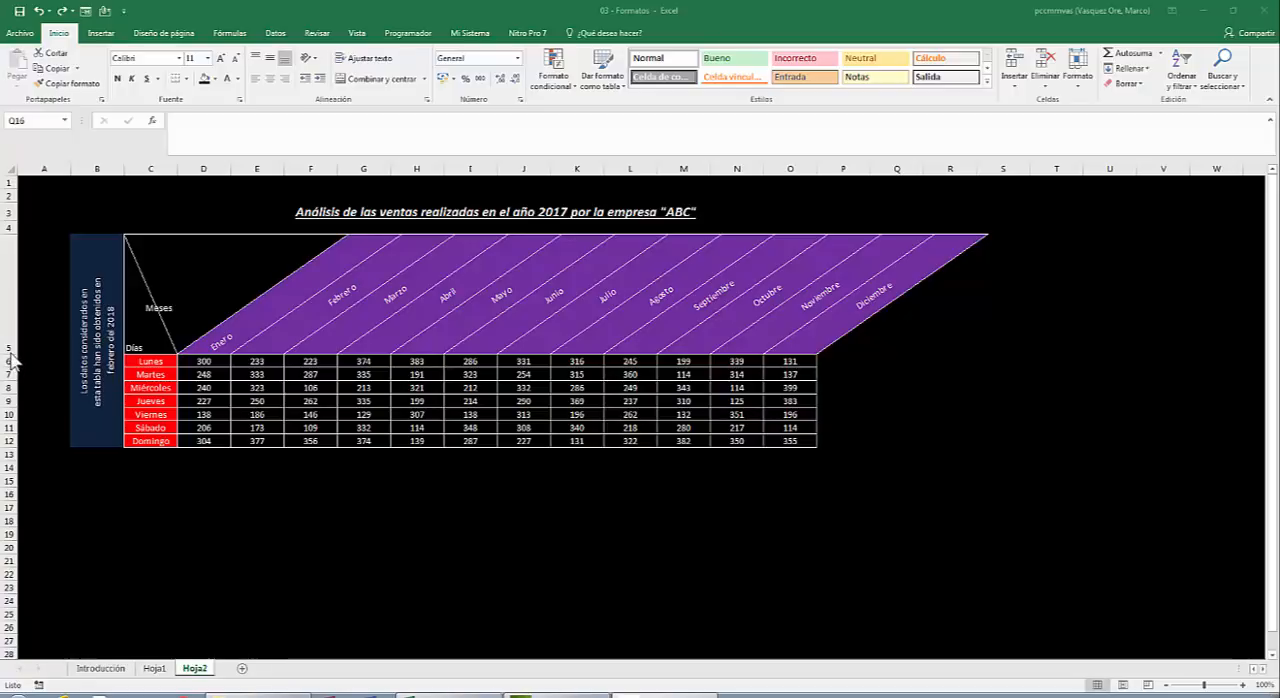
Shrink header row 5 of the sales table to about half its height.
left_click(18, 349)
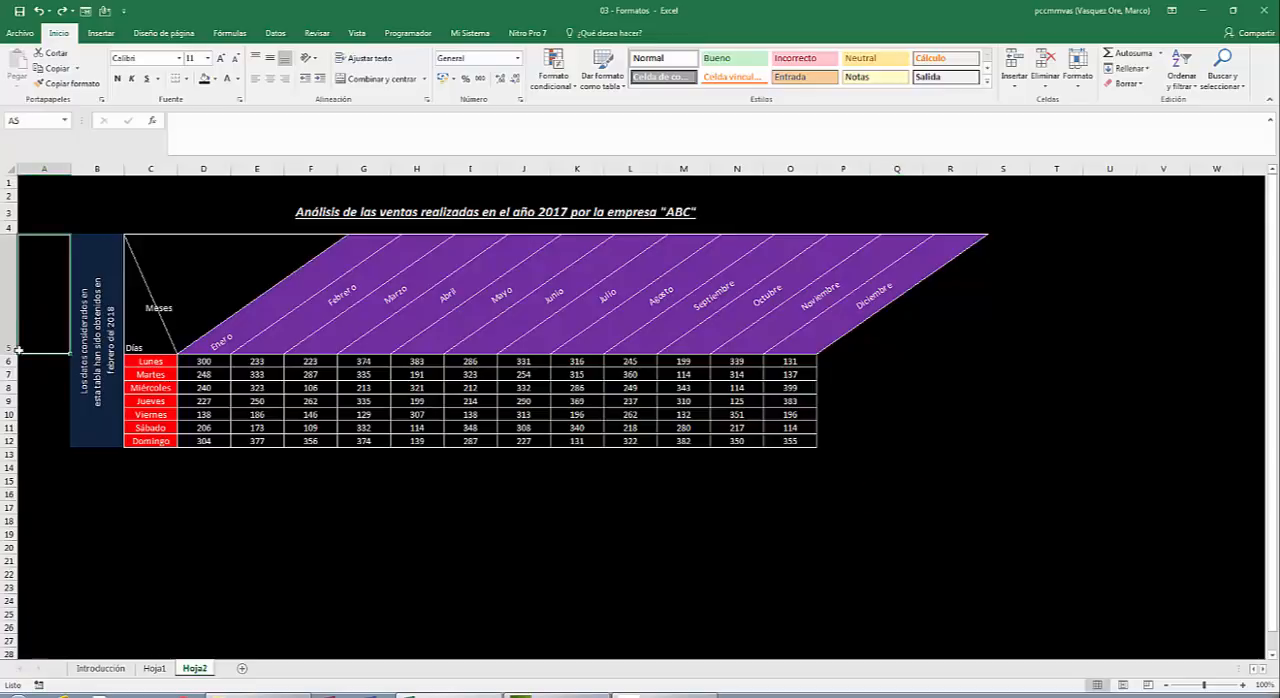
left_click_drag(11, 354, 18, 312)
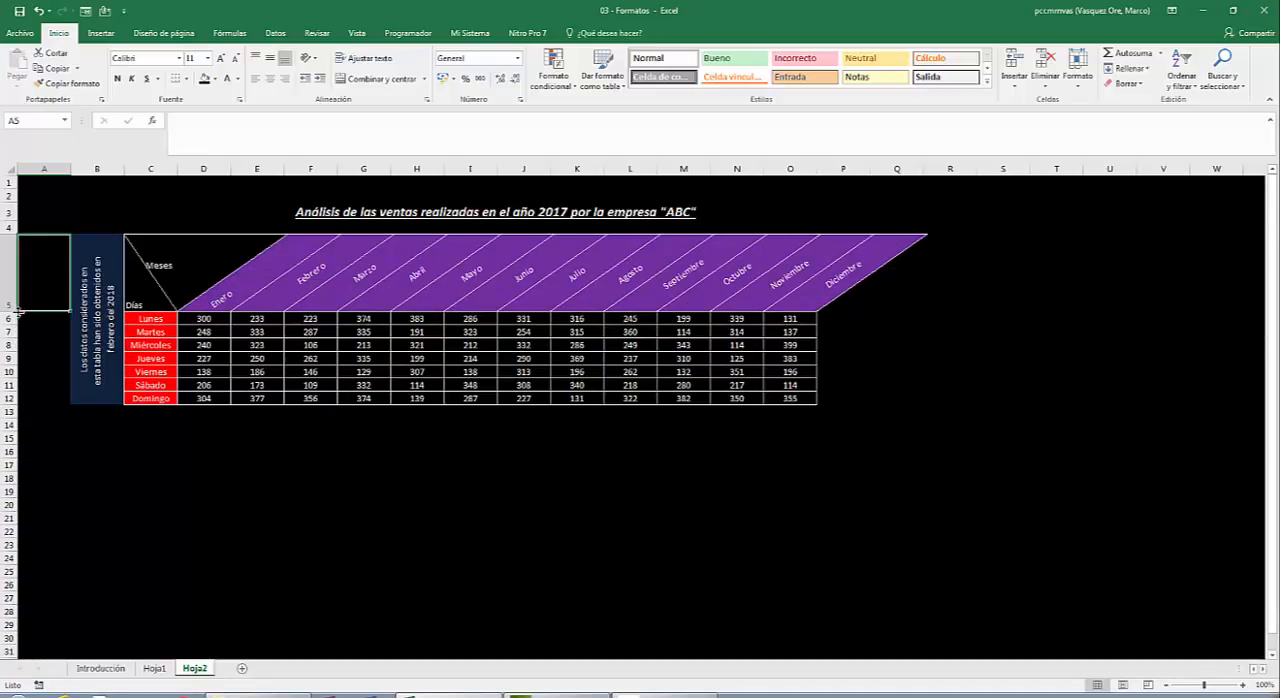
left_click_drag(18, 312, 15, 301)
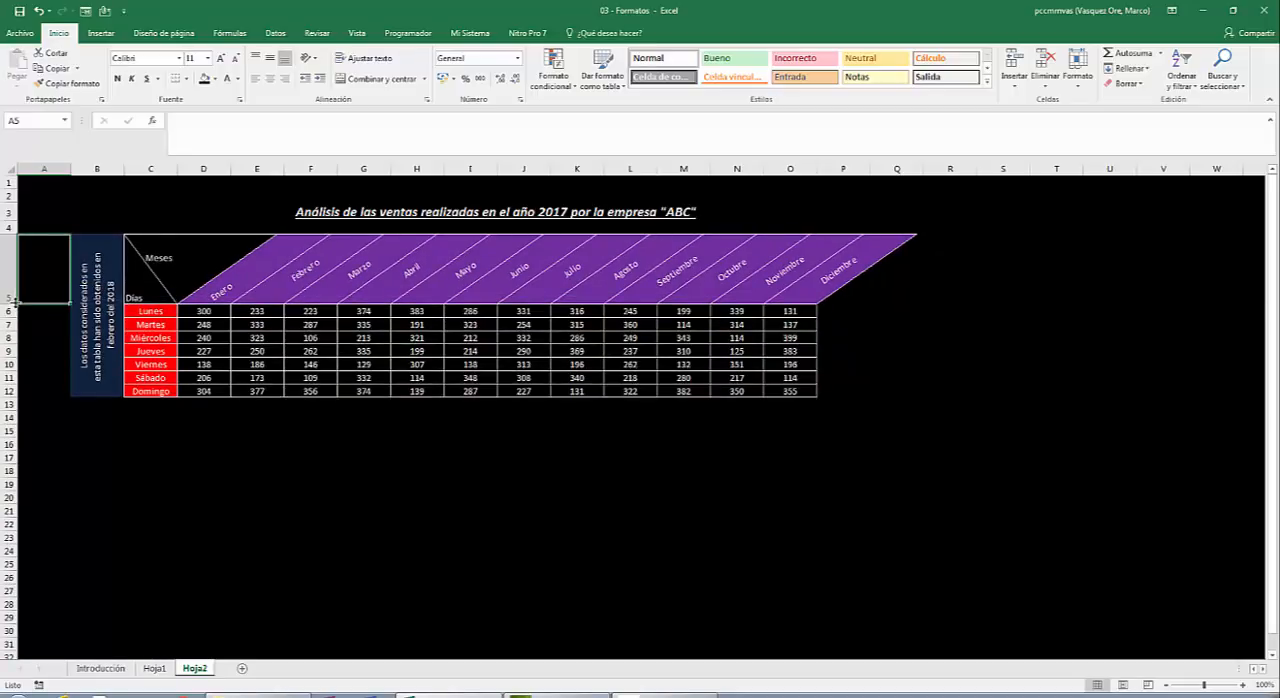
left_click_drag(15, 302, 22, 289)
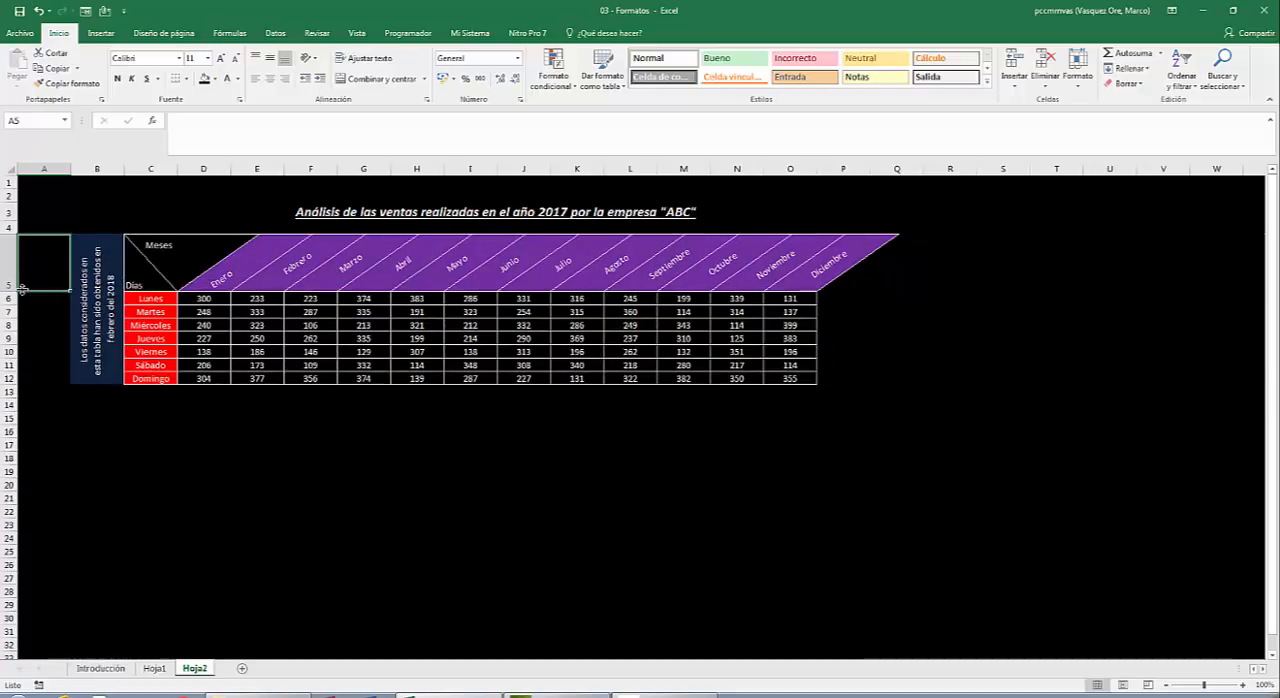
Middle-align the Enero header in D5 vertically to match the other month headers.
left_click(245, 350)
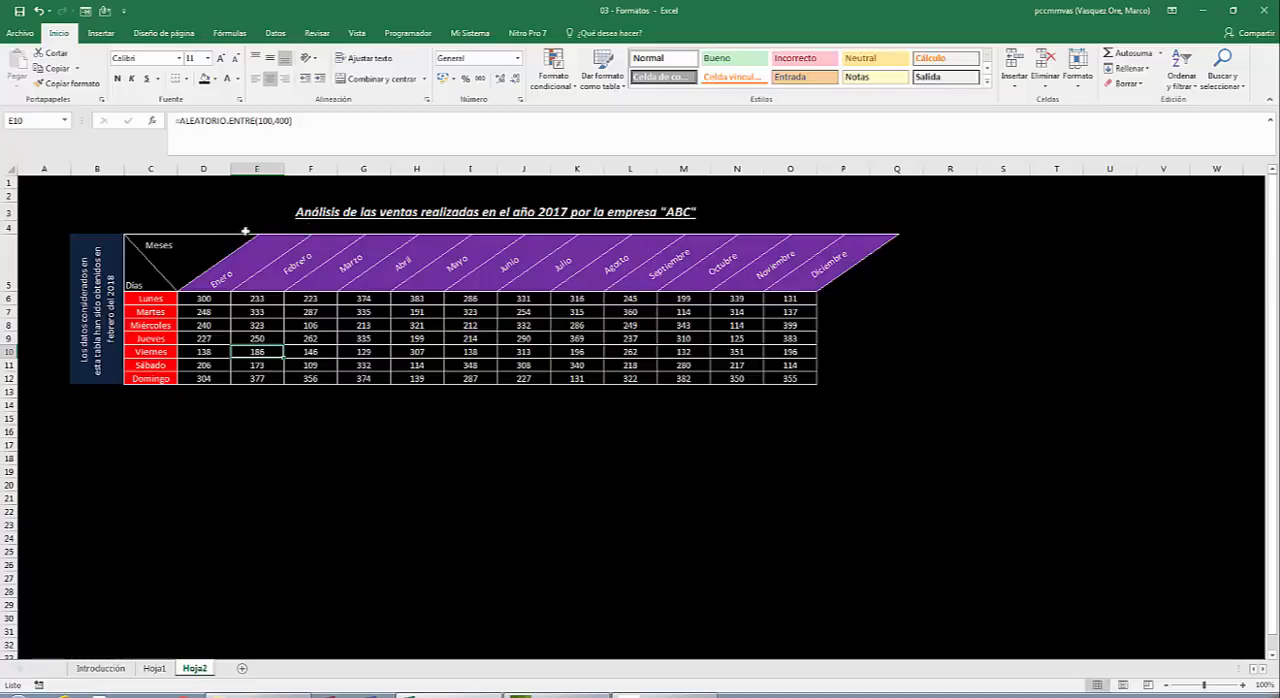
left_click(221, 261)
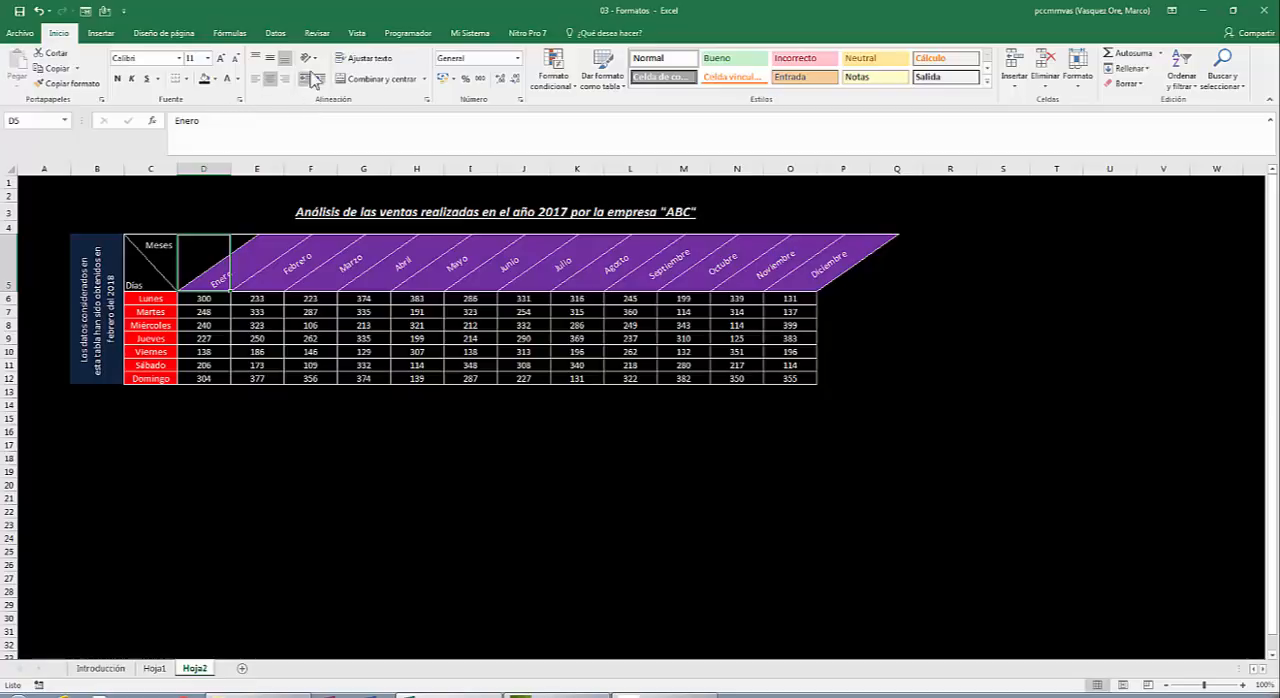
left_click(270, 58)
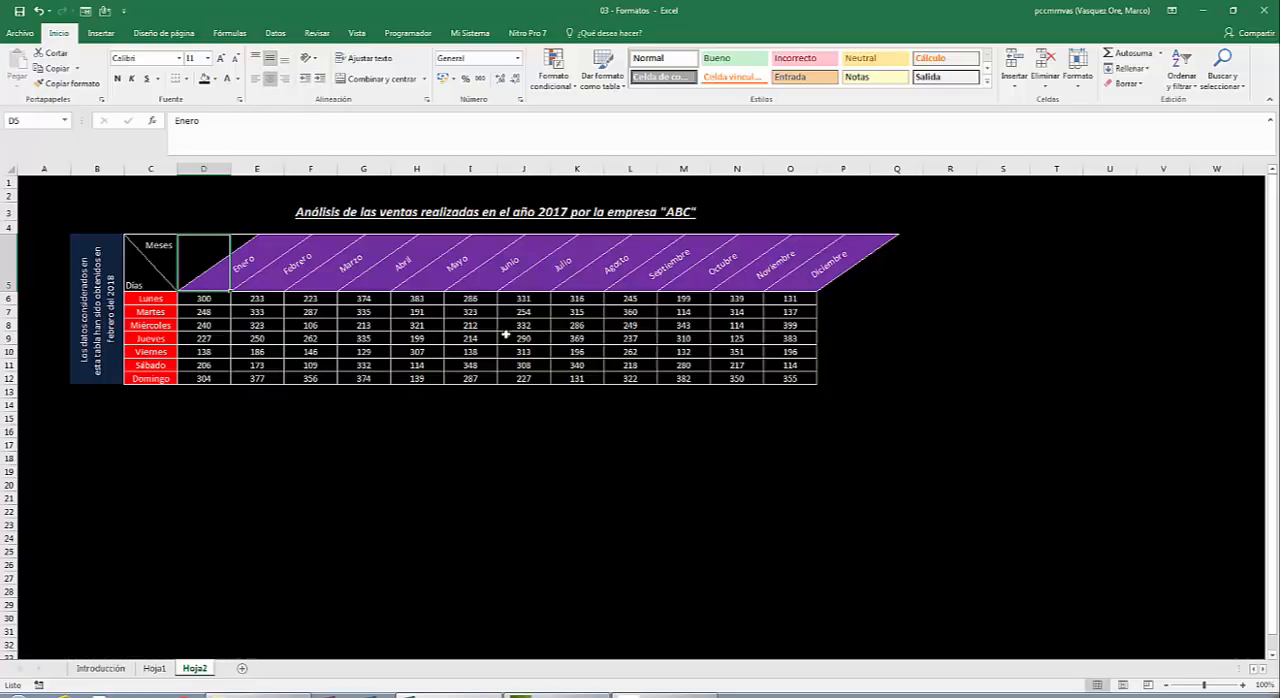
left_click(486, 493)
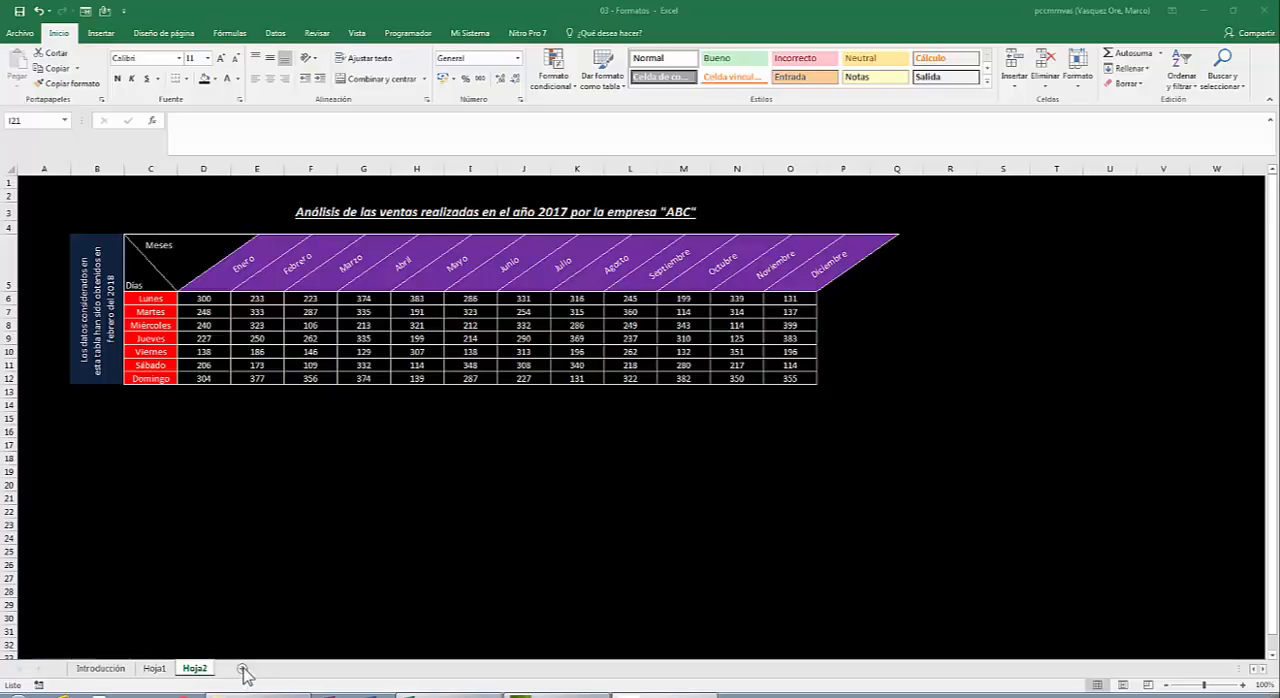
Add a new worksheet and give all its cells a black fill and a light theme font colour.
left_click(243, 669)
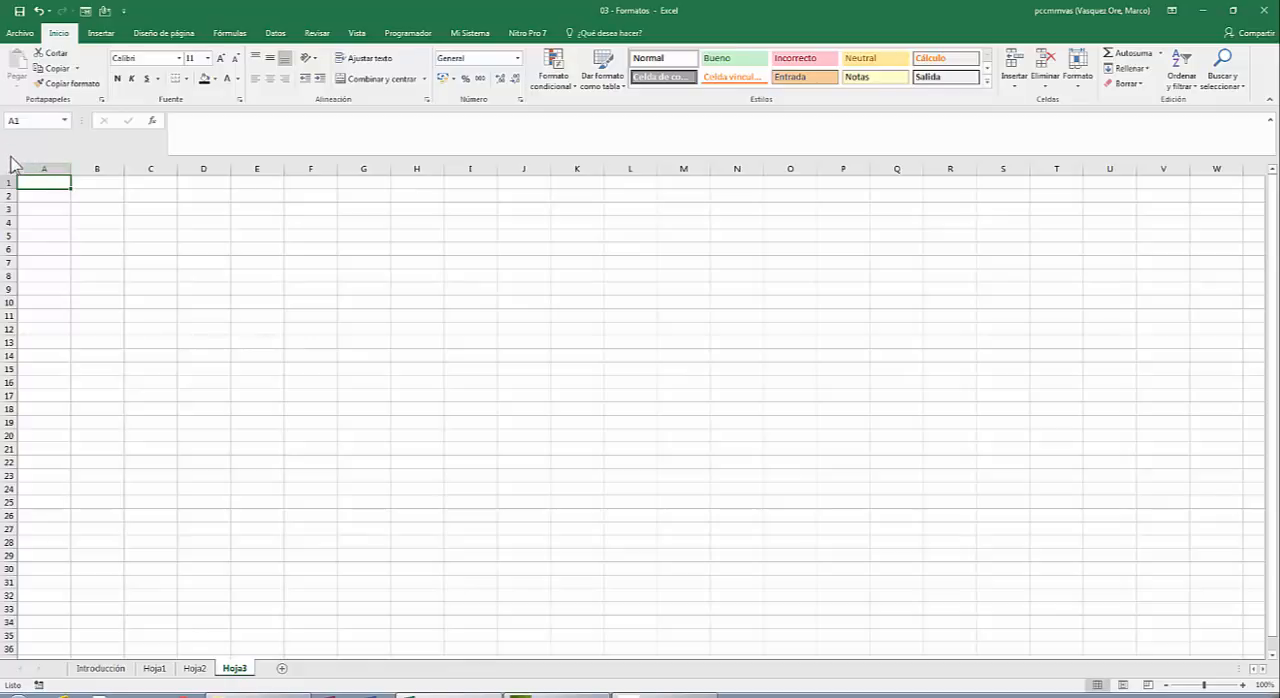
left_click(10, 165)
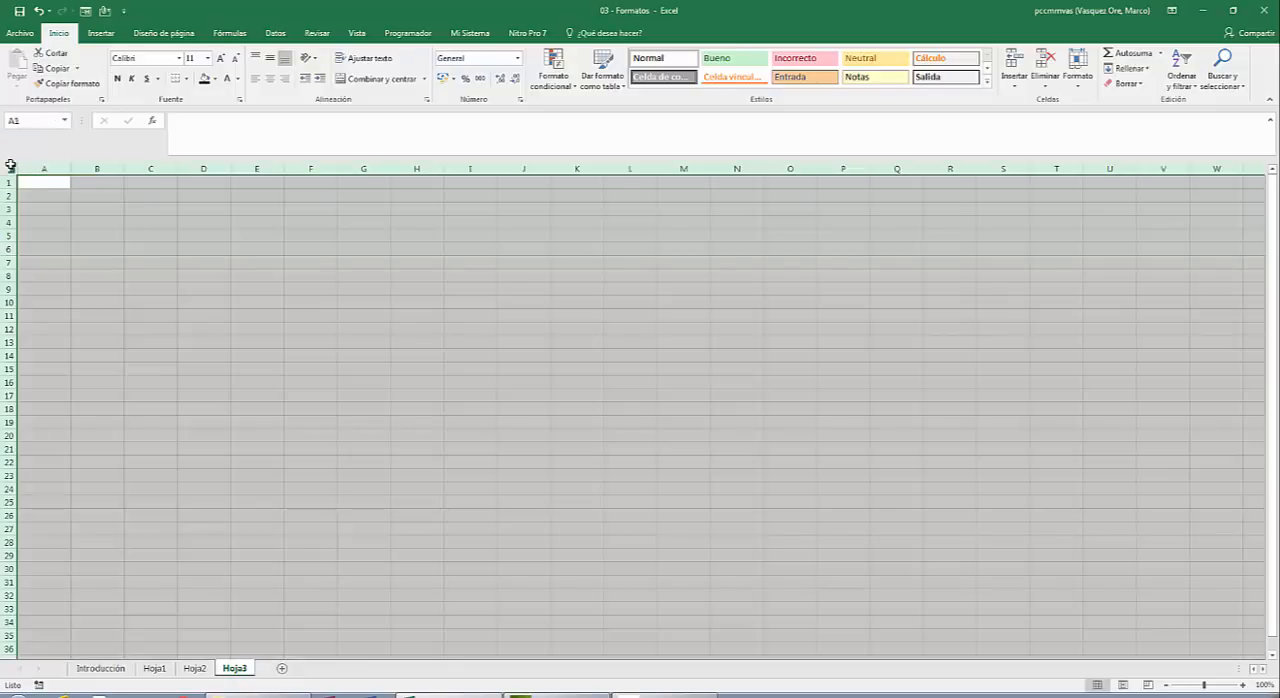
left_click(216, 78)
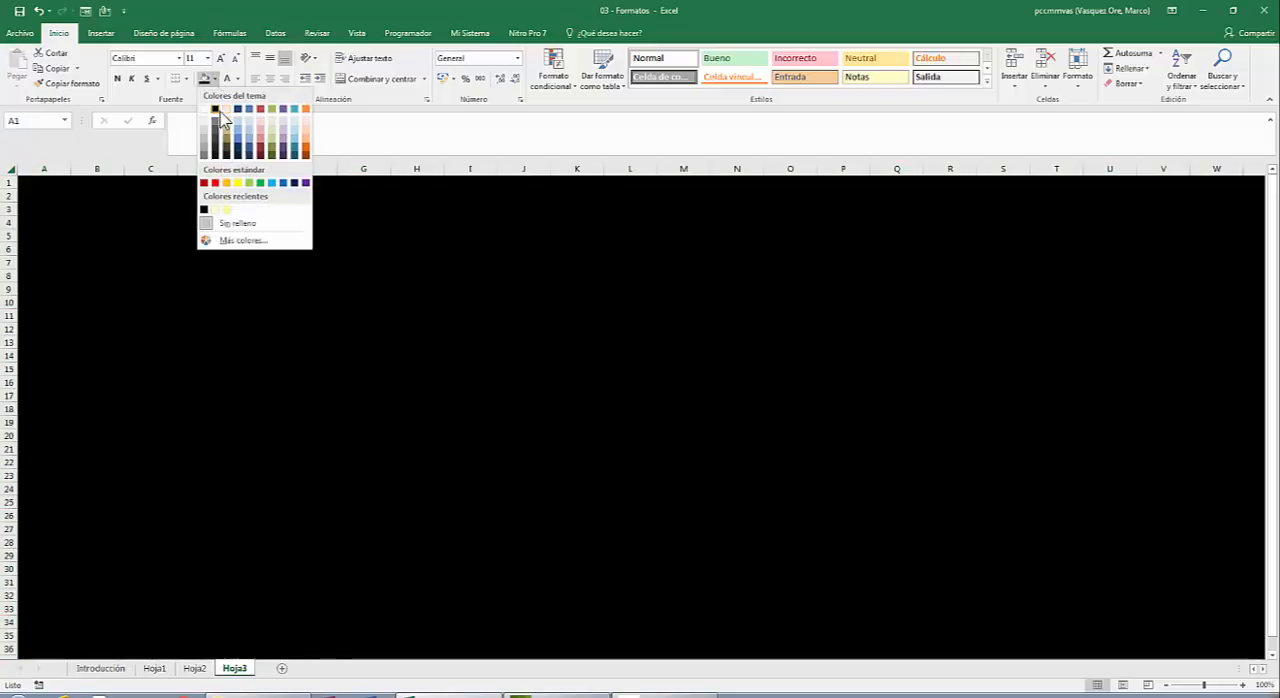
left_click(218, 111)
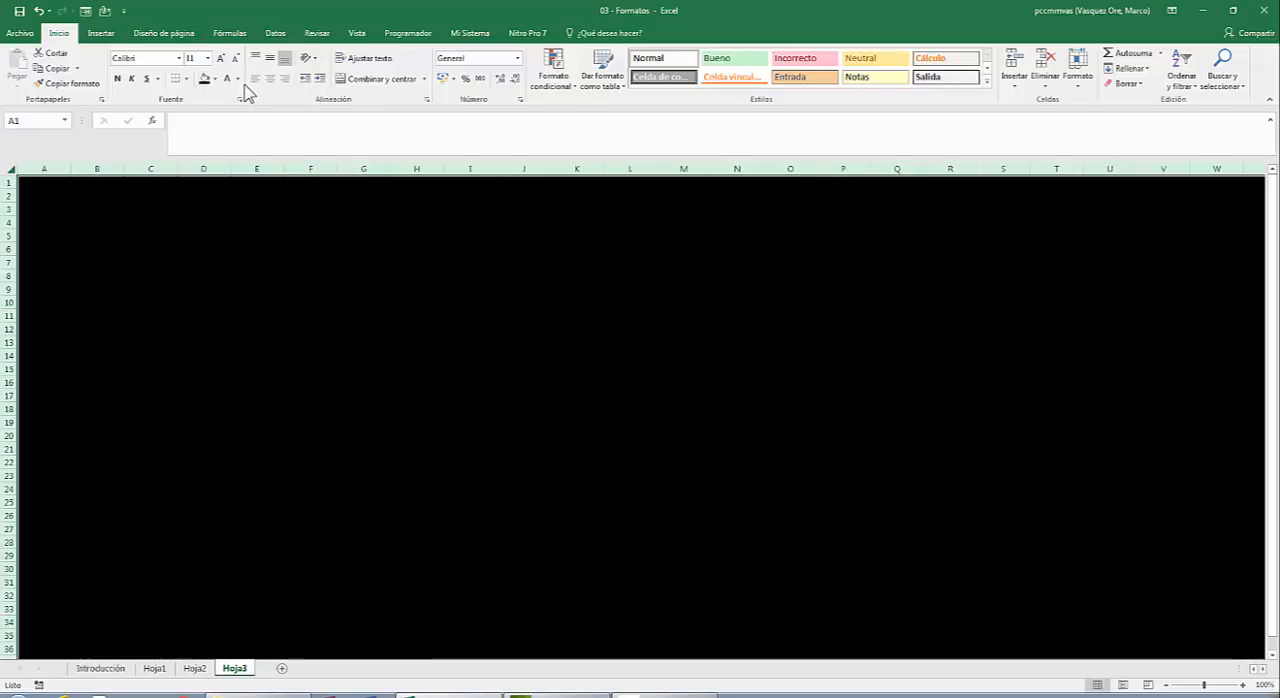
left_click(238, 79)
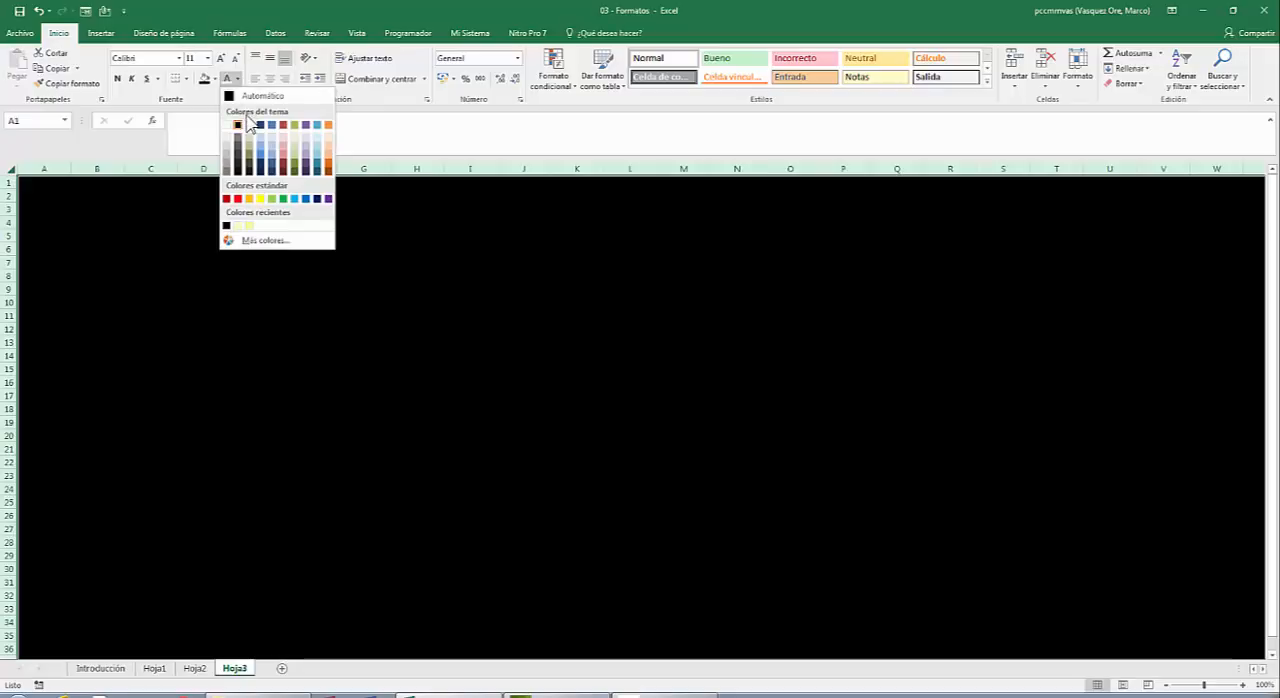
left_click(249, 125)
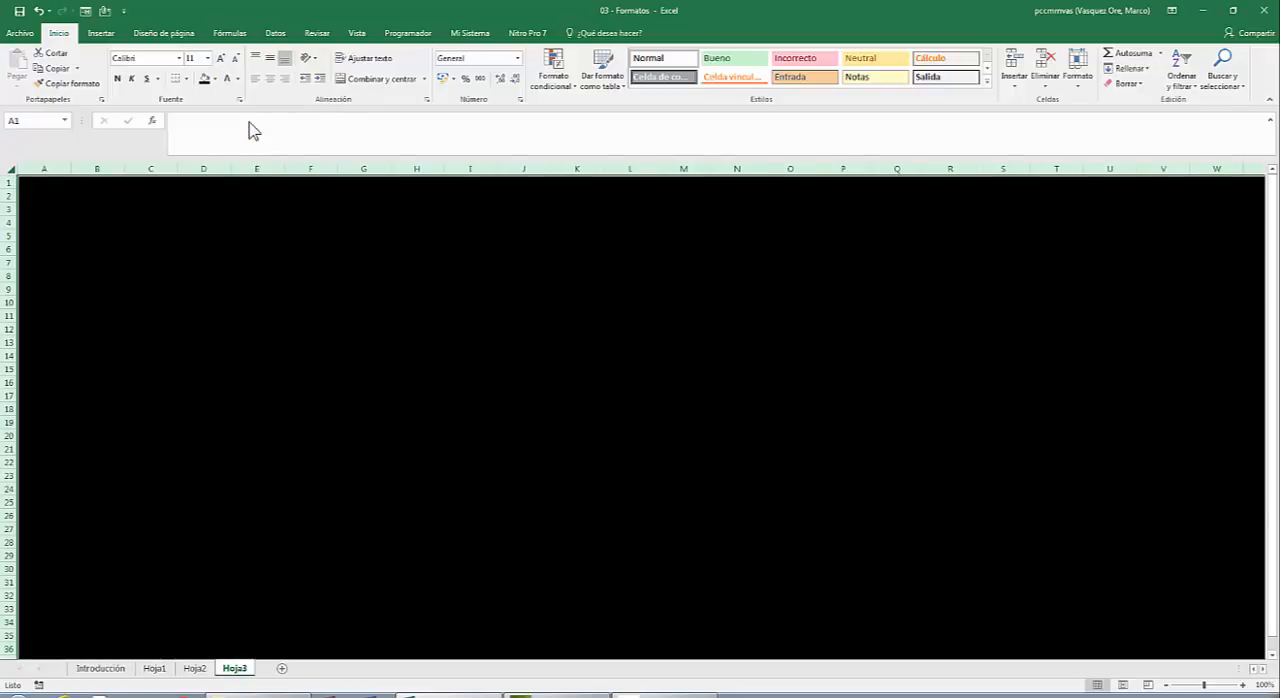
Enter the column heading Moneda in C5 of the new sheet.
left_click(139, 240)
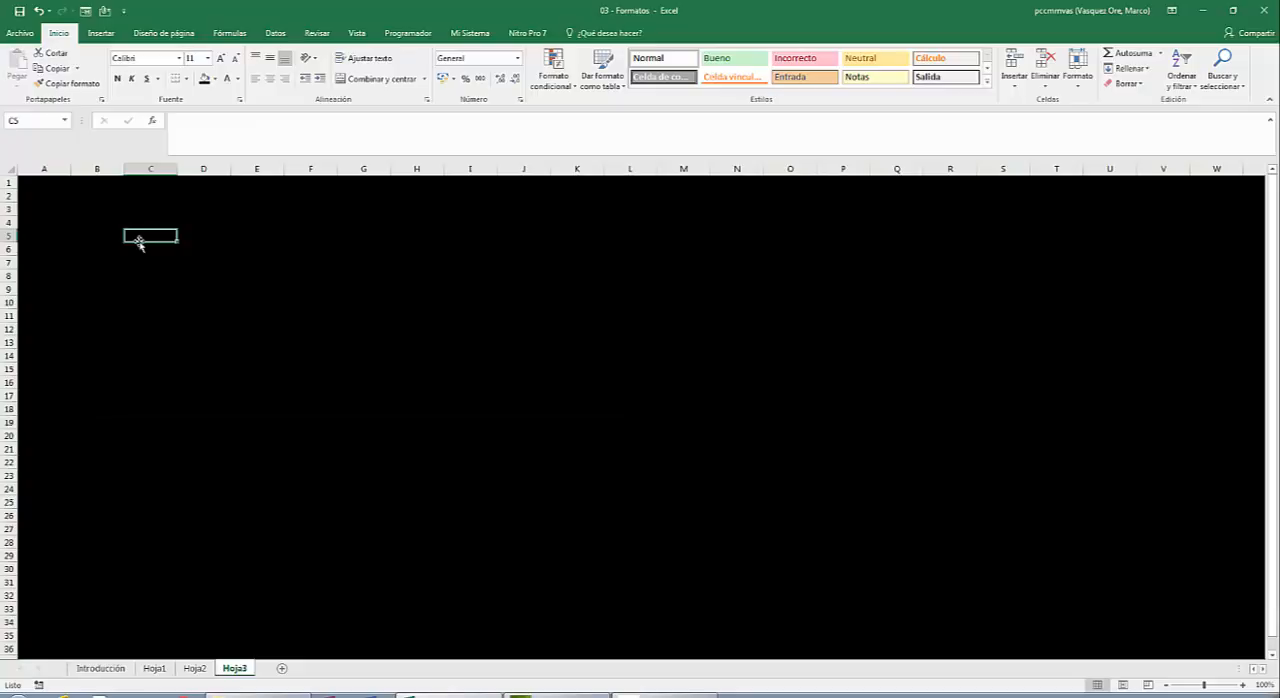
key("Left")
key("Left")
key("Right")
key("Right")
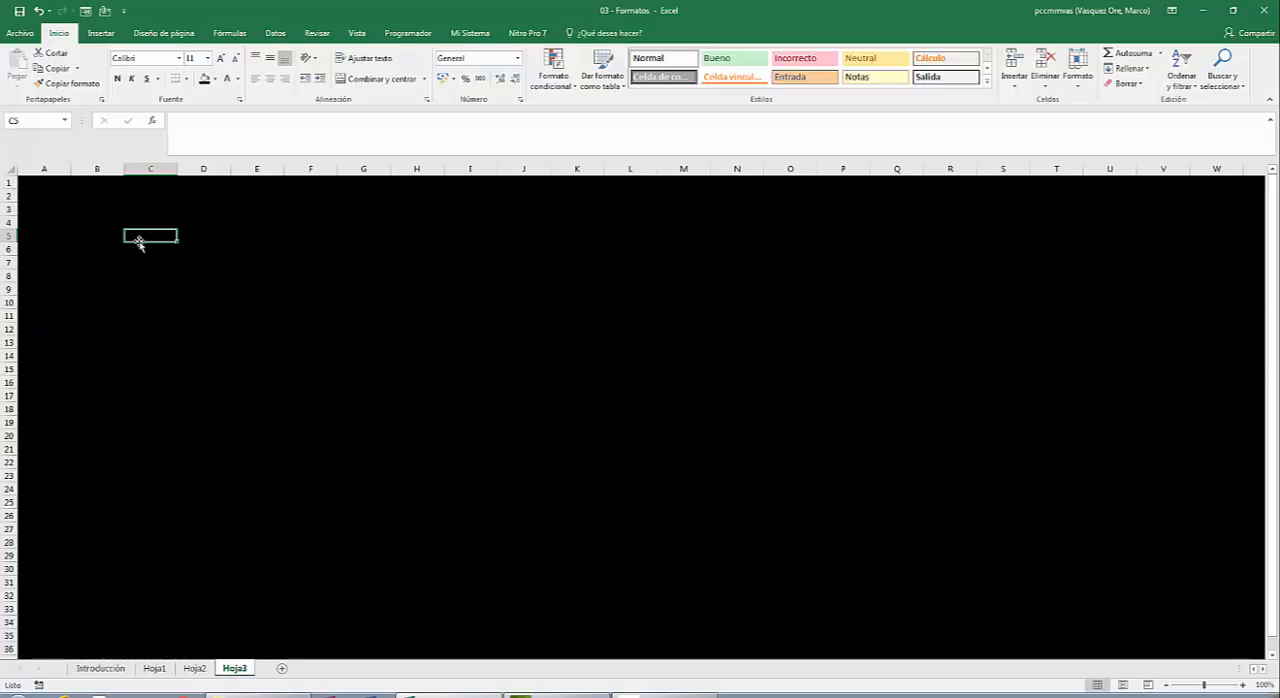
type("M")
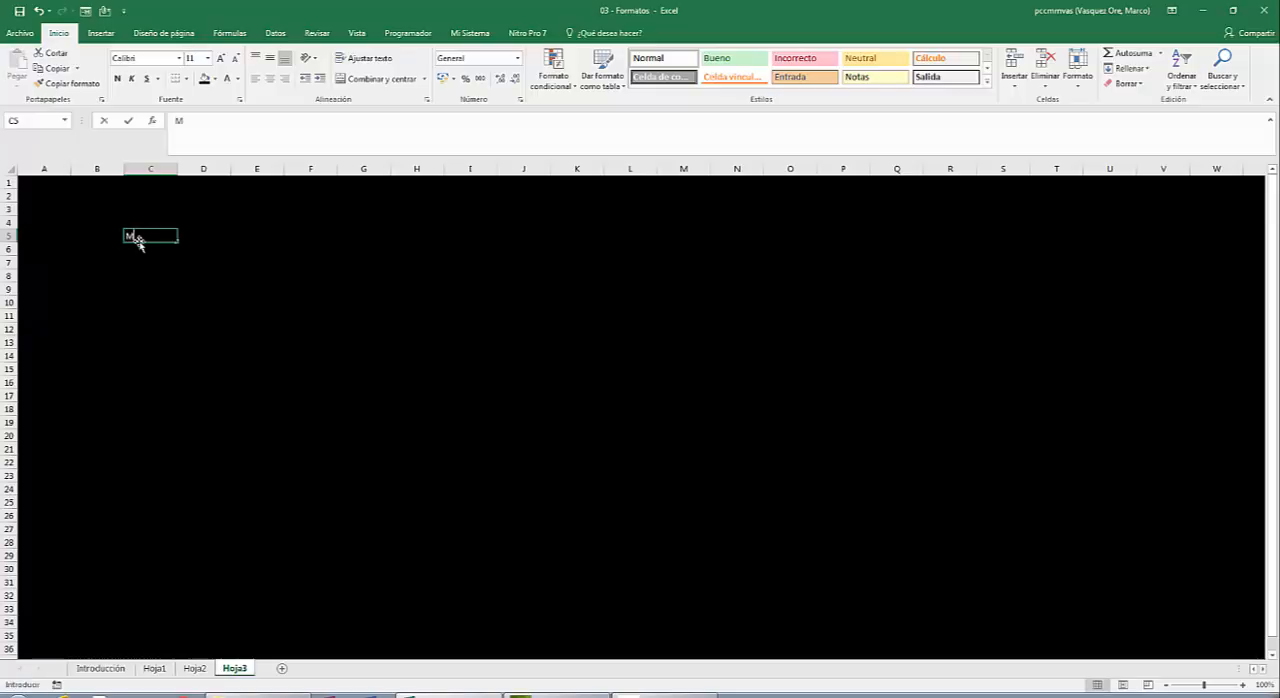
type("oneda")
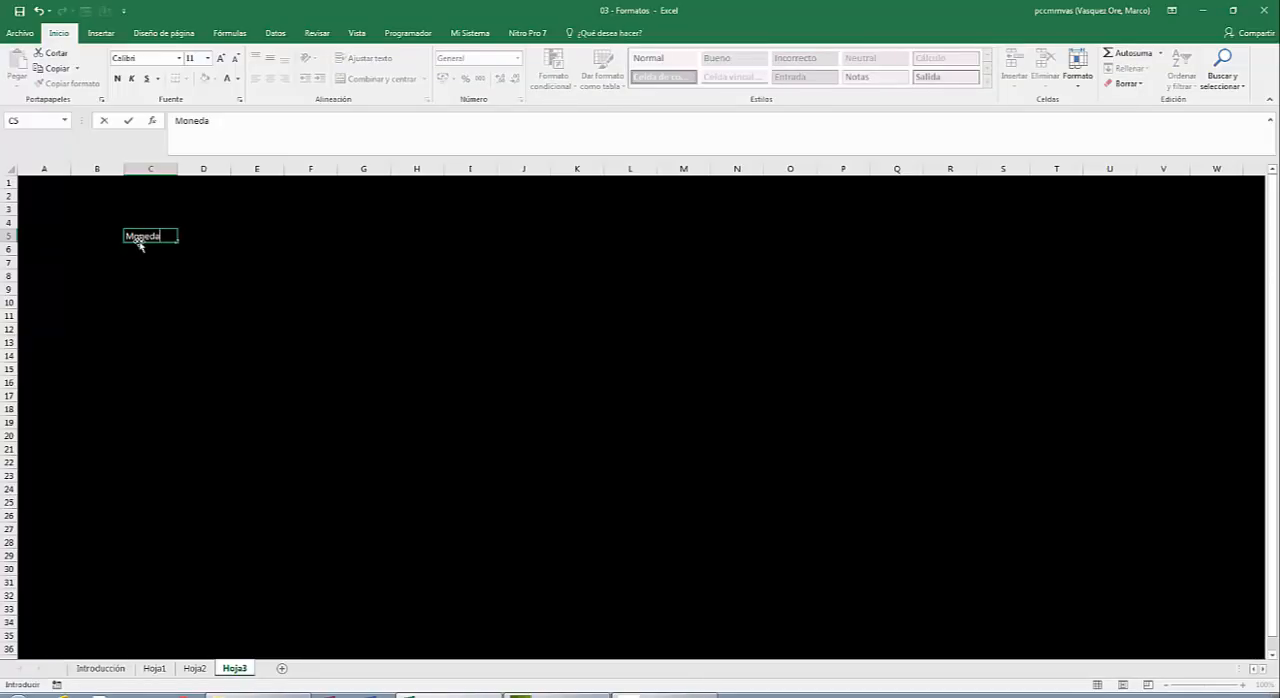
key("Return")
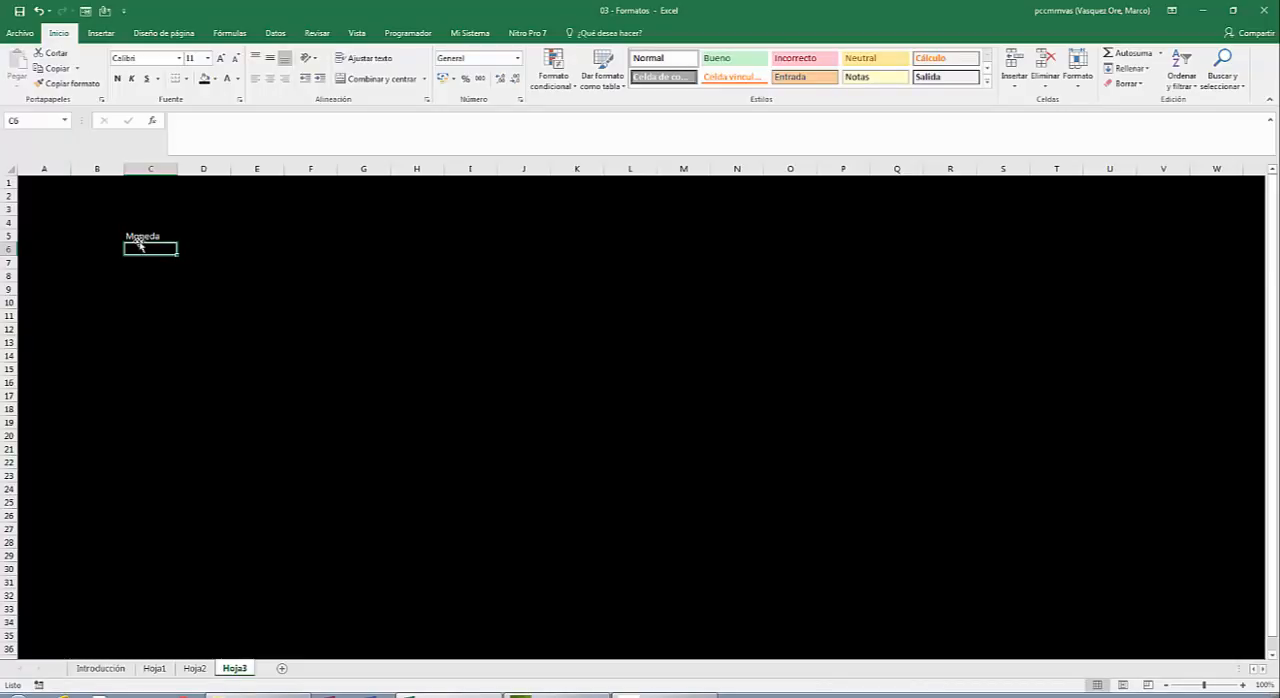
Enter the formula =ALEATORIO.ENTRE(1000,10000)/20 in C6 and fill it down to C20.
type("=a")
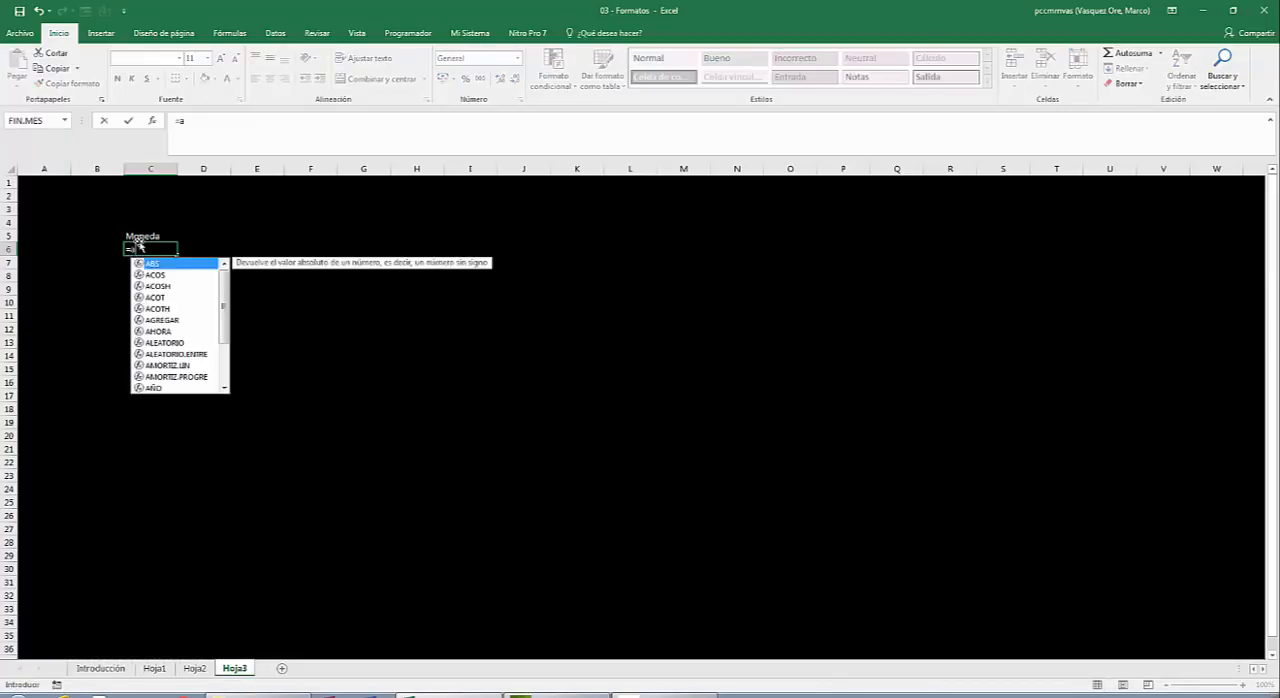
type("leatori")
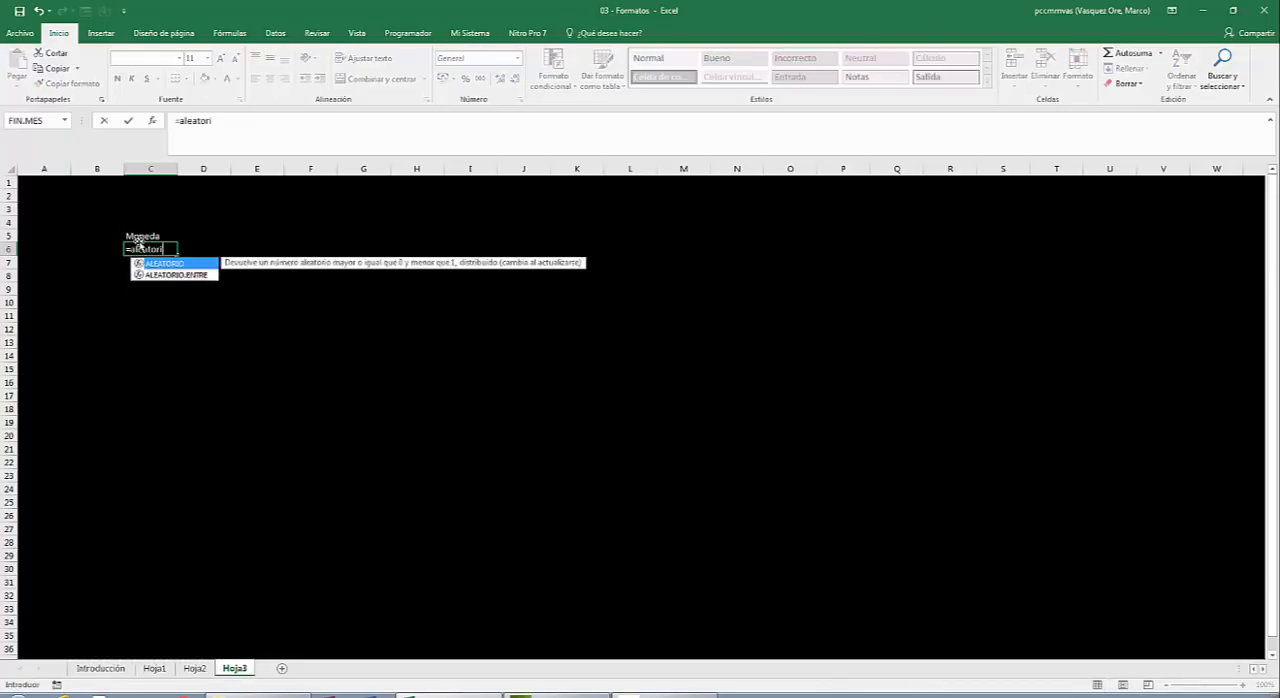
type("o.entre")
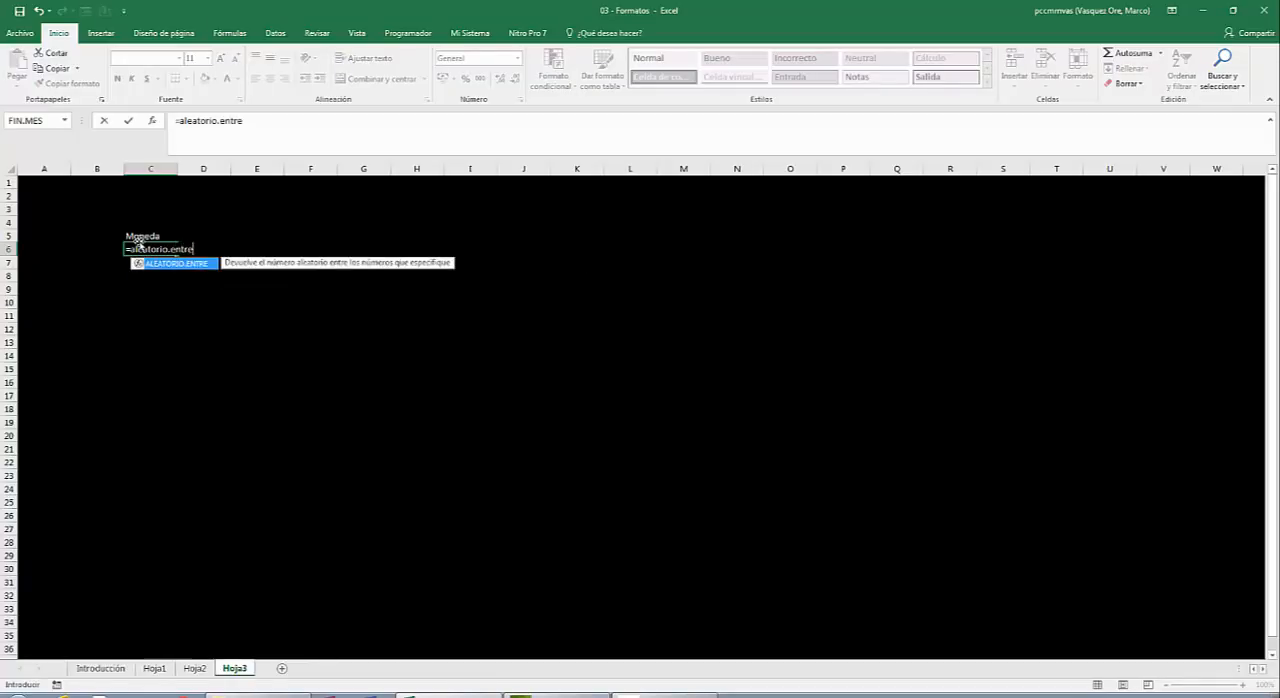
type("(")
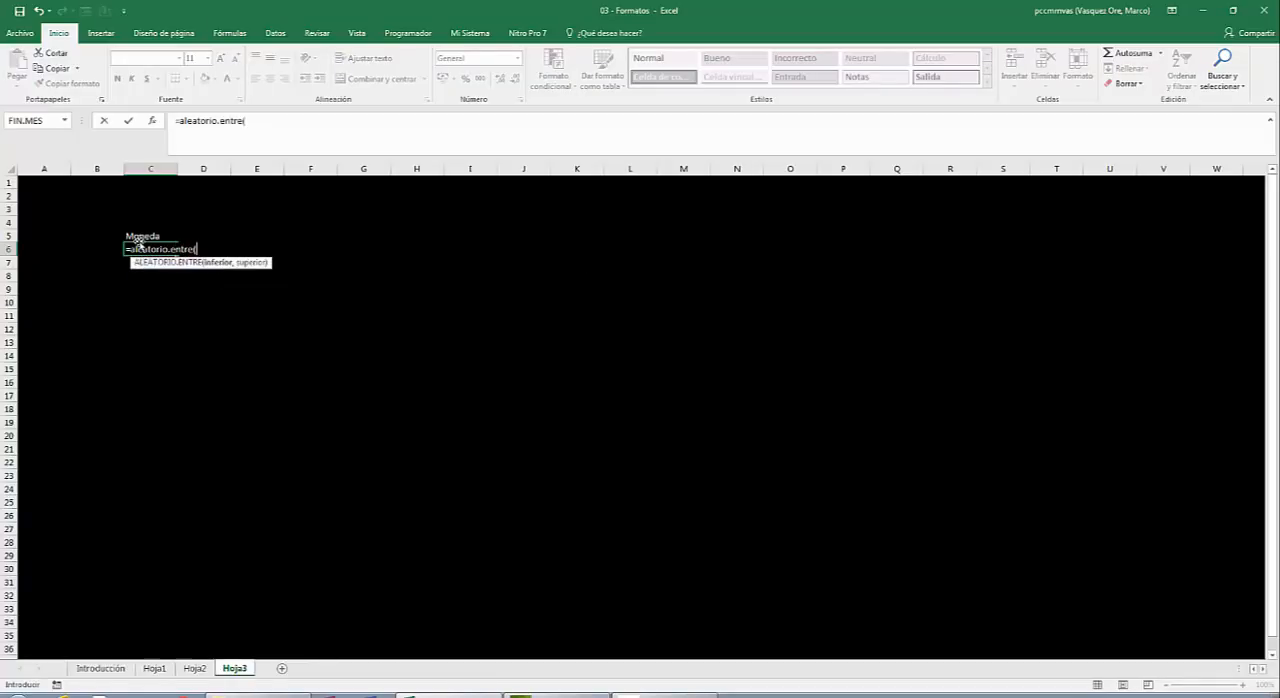
type("1000,10000")
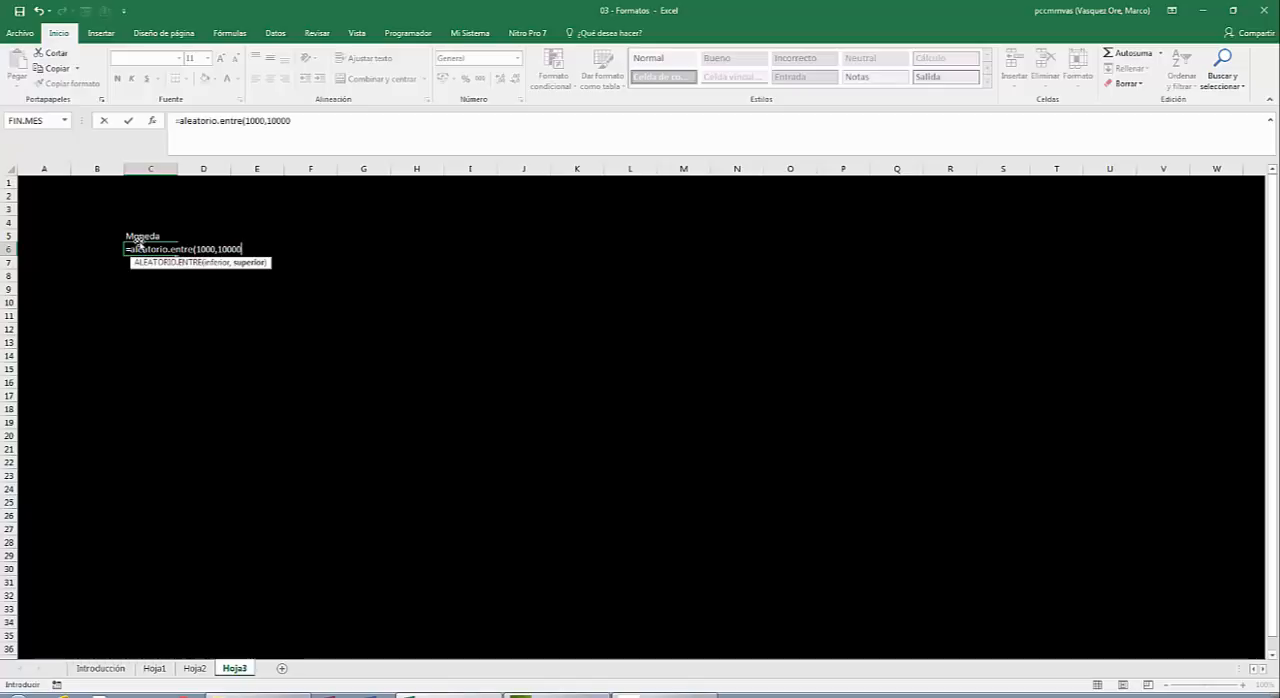
type(")")
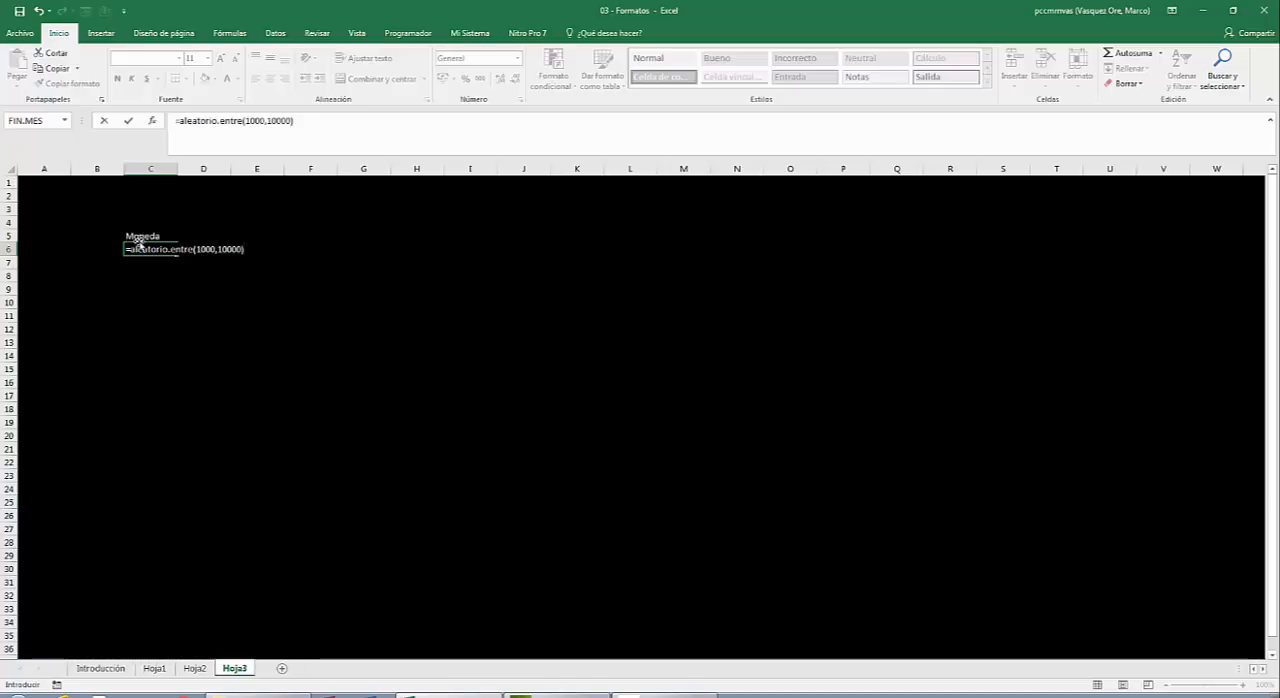
type("/")
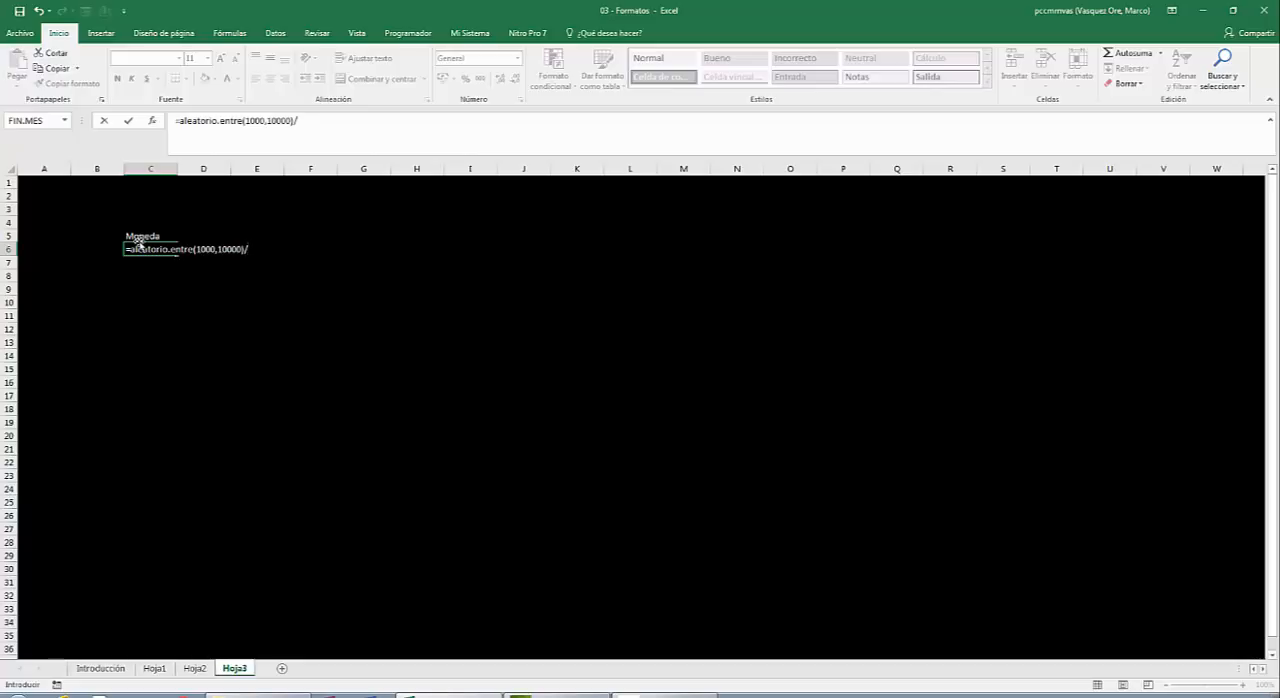
type("20")
key("Return")
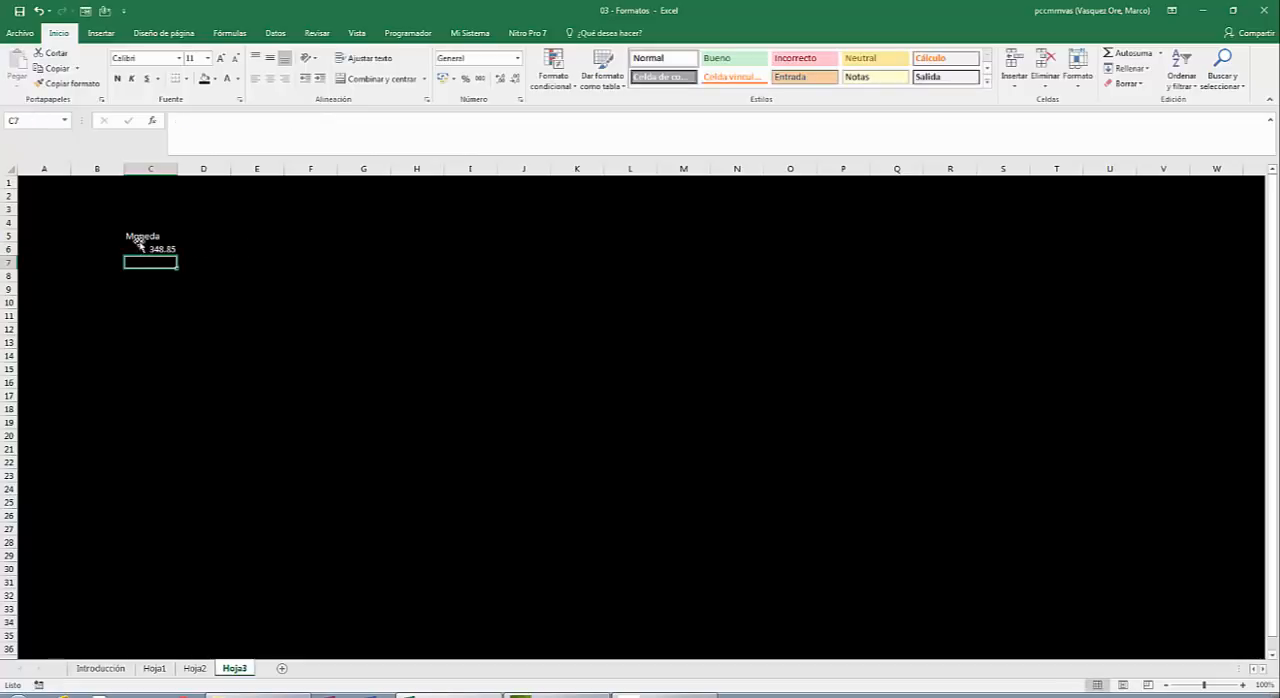
key("Up")
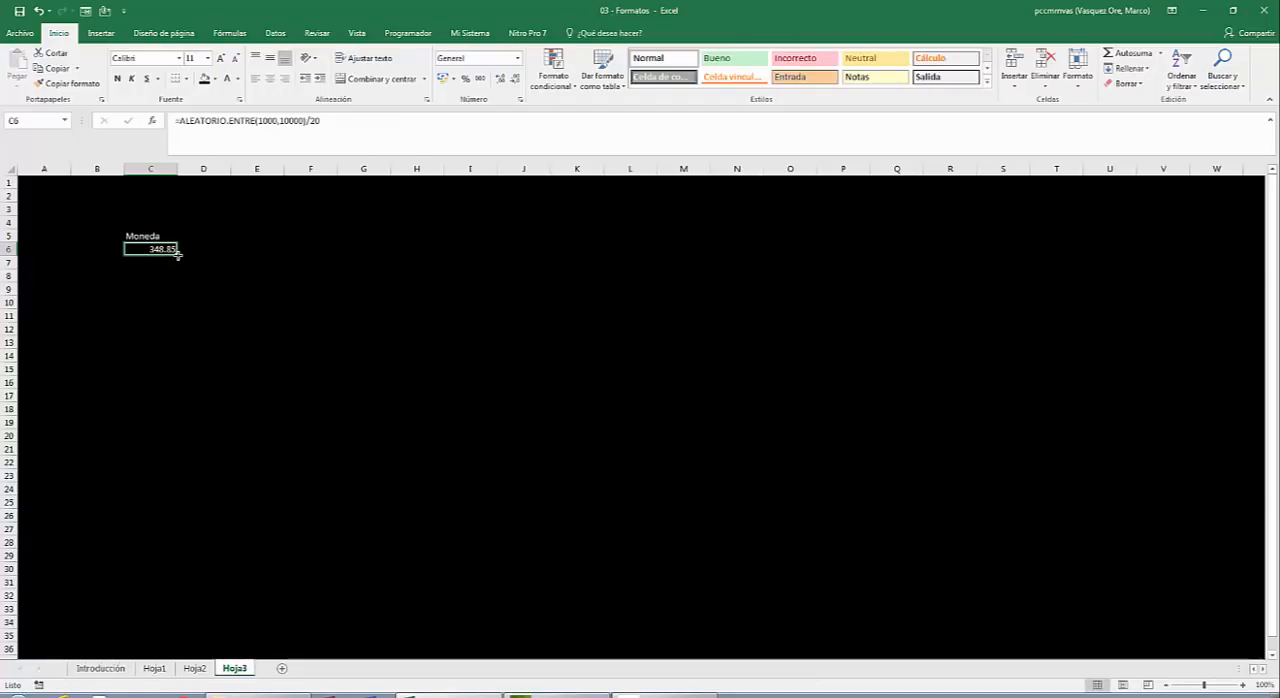
left_click_drag(177, 254, 170, 436)
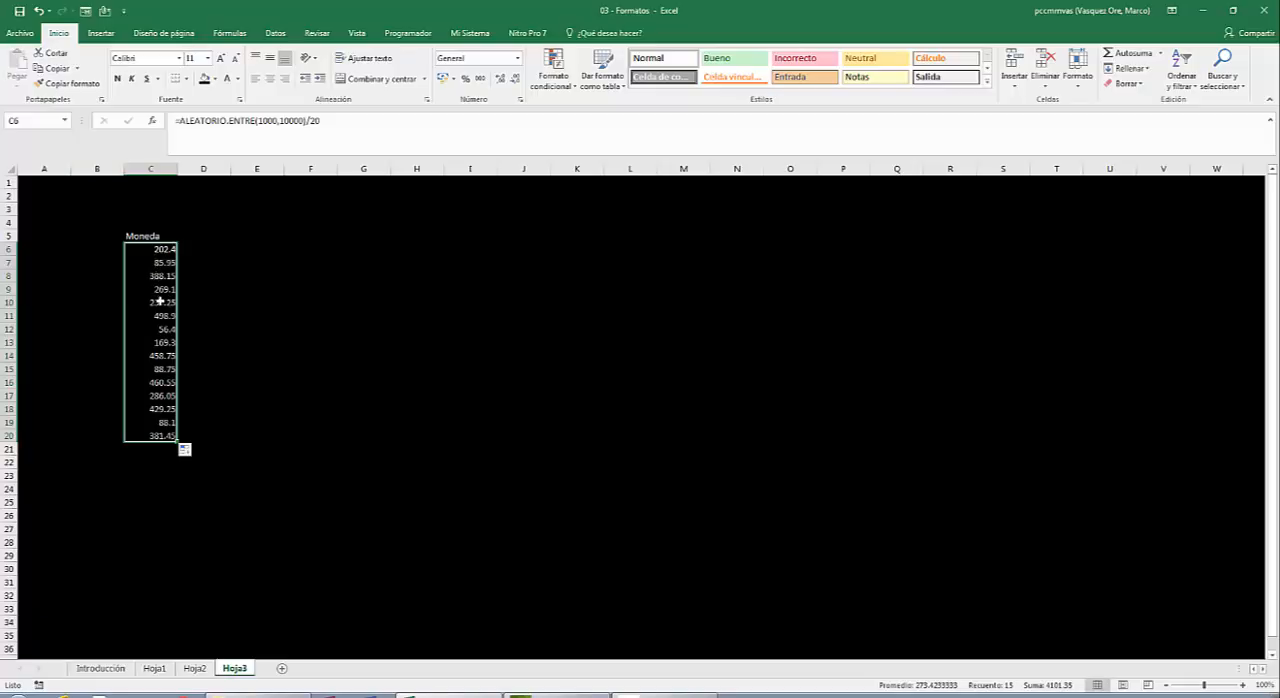
Set the upper limit in the C6 random-number formula to 100000 and fill it down to C20 again.
left_click(143, 246)
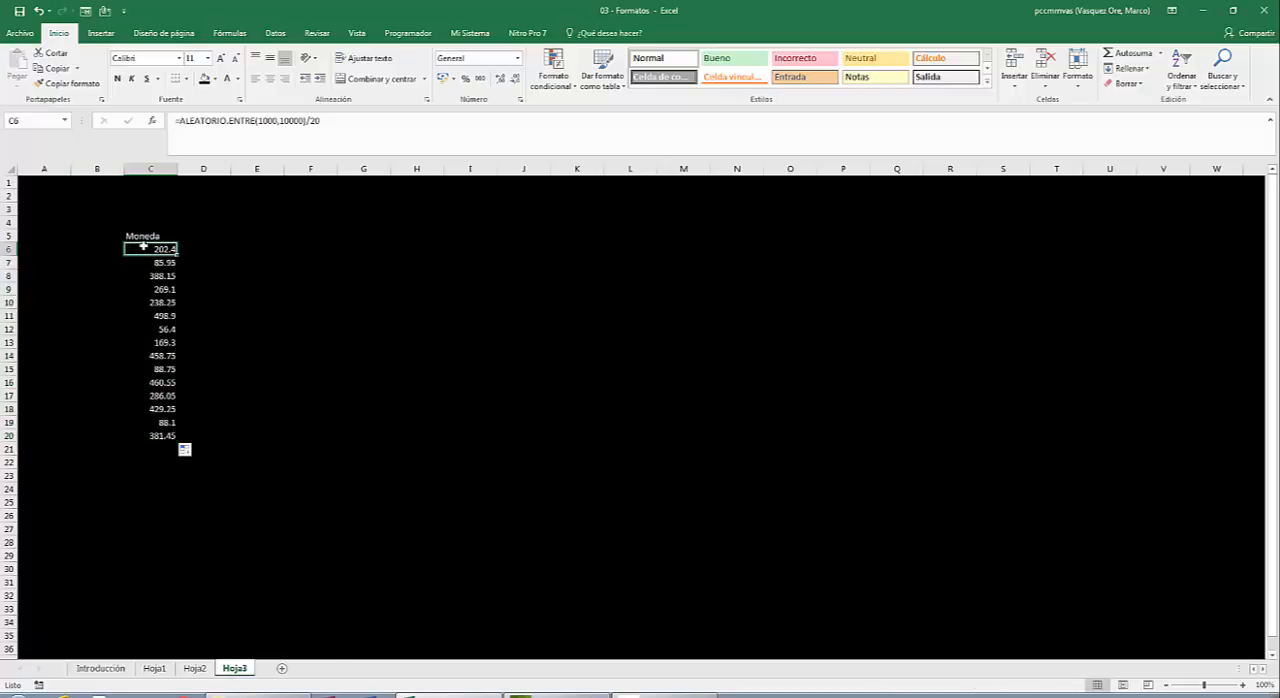
key("F2")
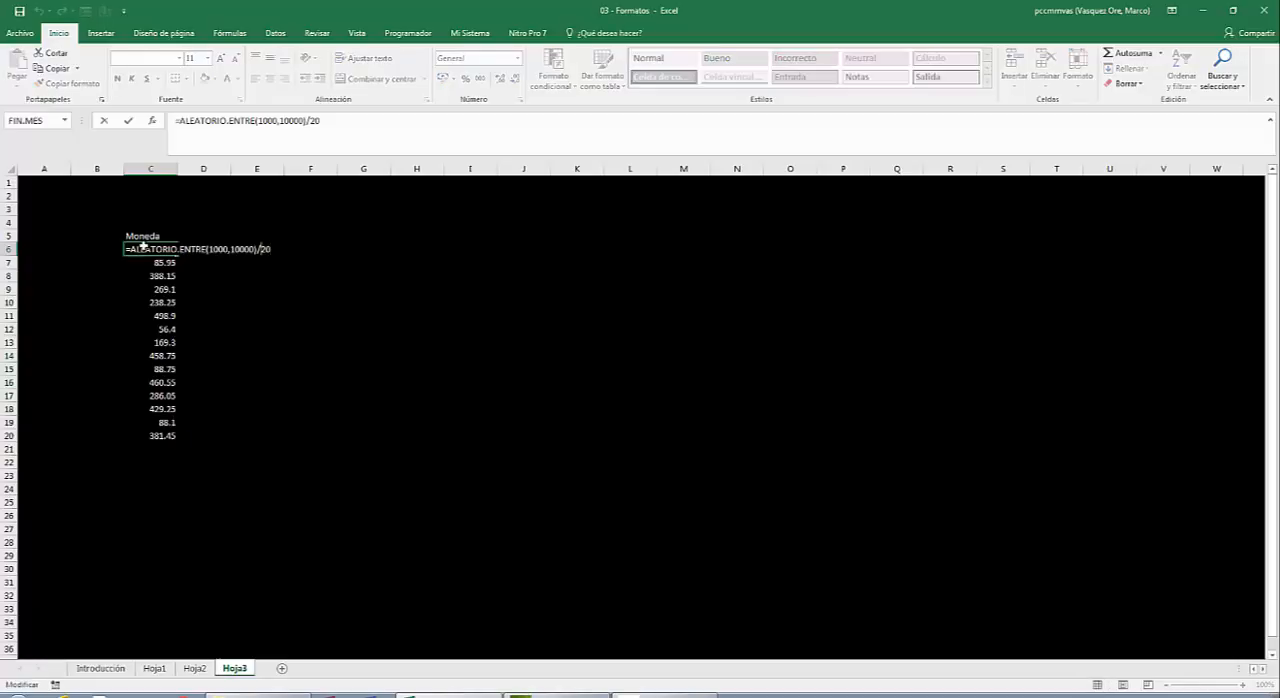
key("Left")
key("Left")
key("Left")
key("Left")
key("Left")
key("Left")
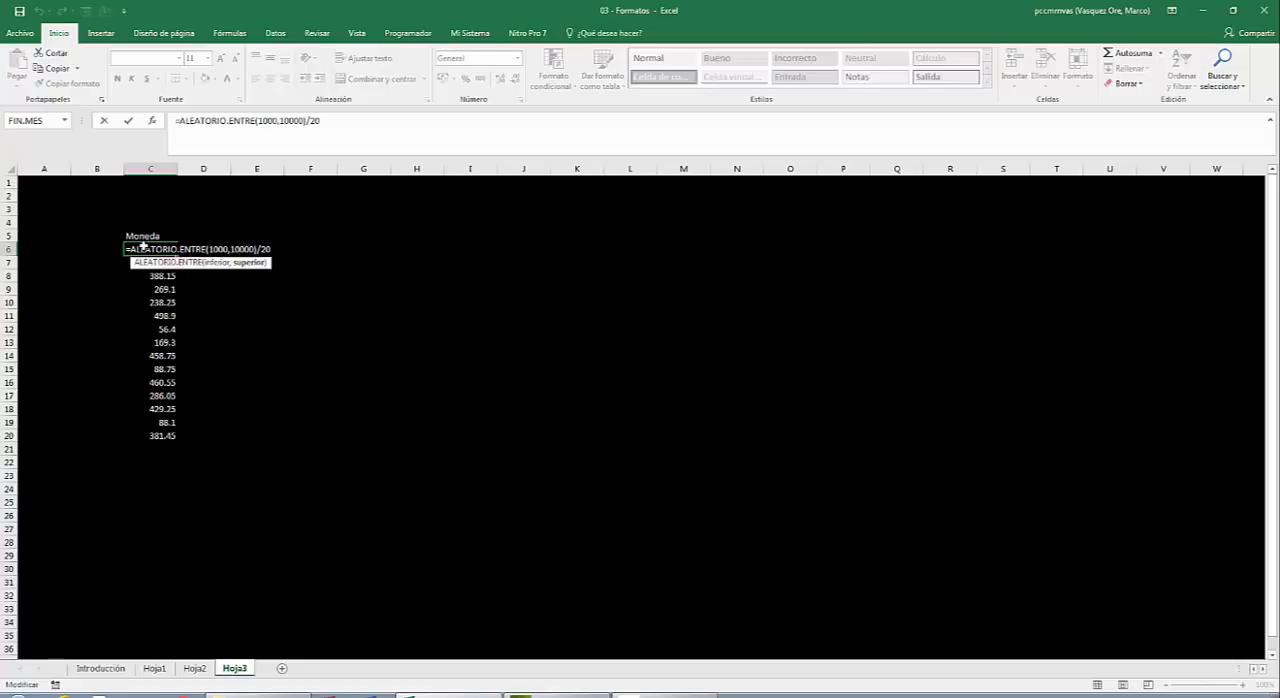
type("0")
key("Return")
left_click(143, 246)
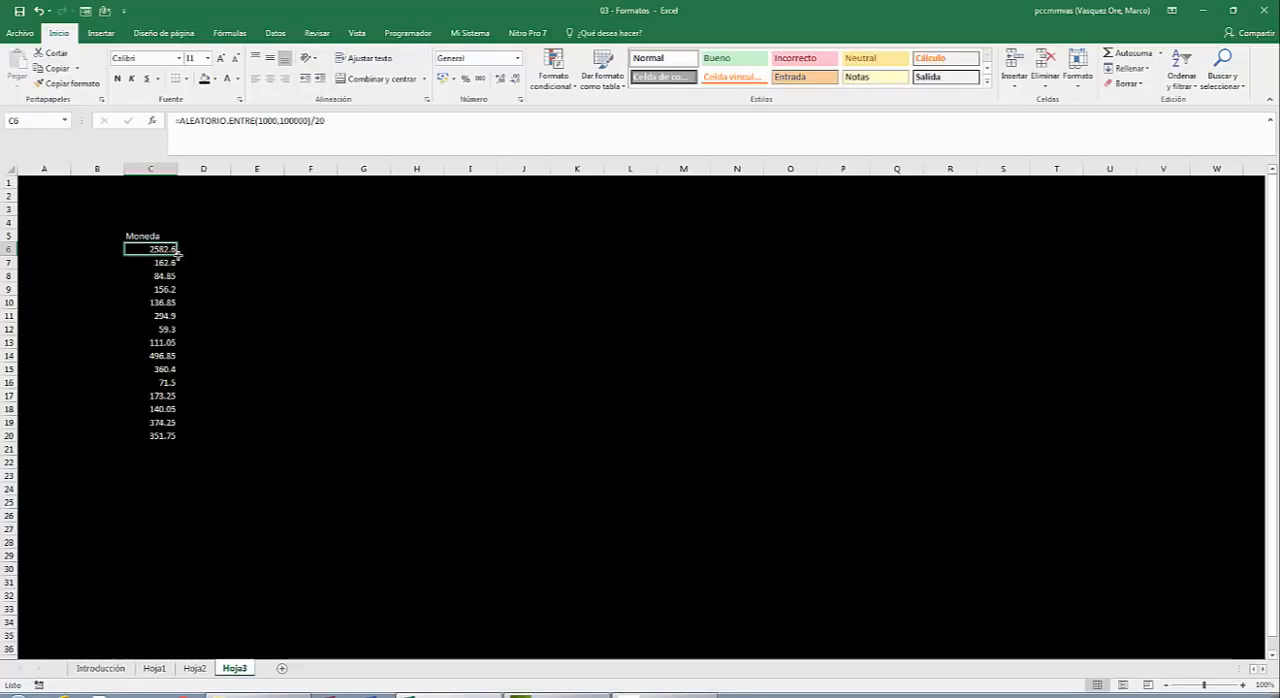
double_click(177, 254)
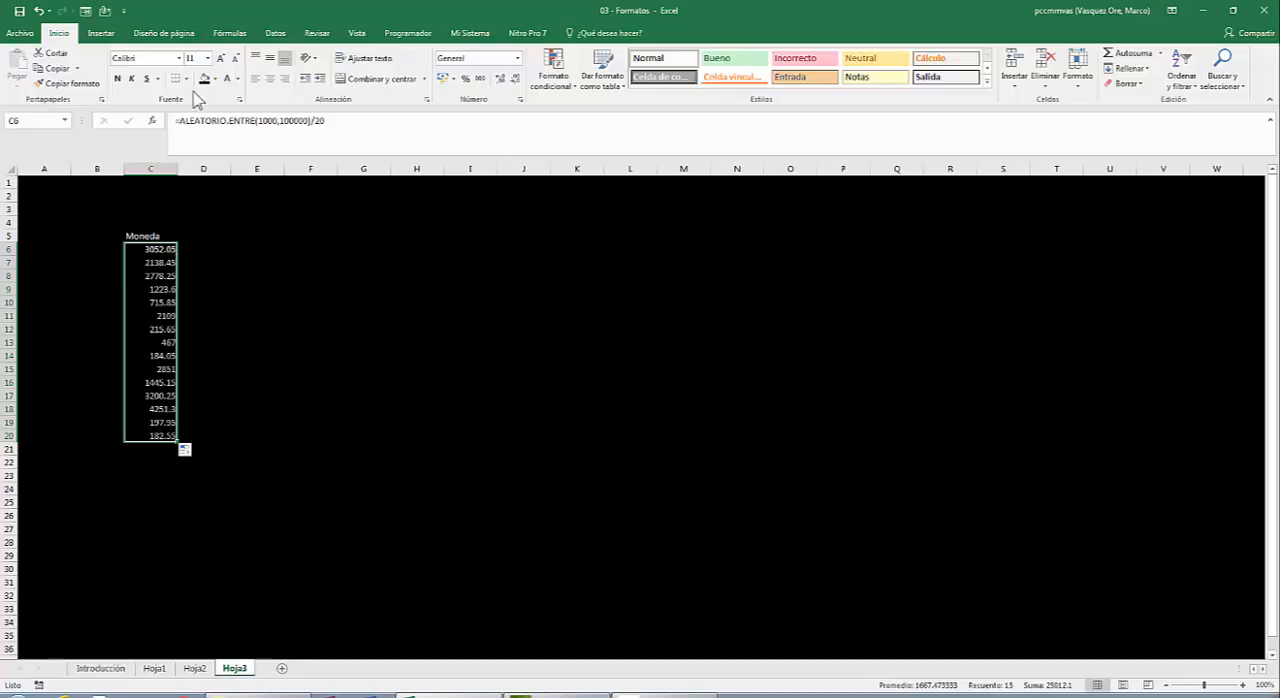
Format the Moneda values in C6:C20 as Moneda with two decimals and the S/. symbol, and widen column C.
right_click(157, 279)
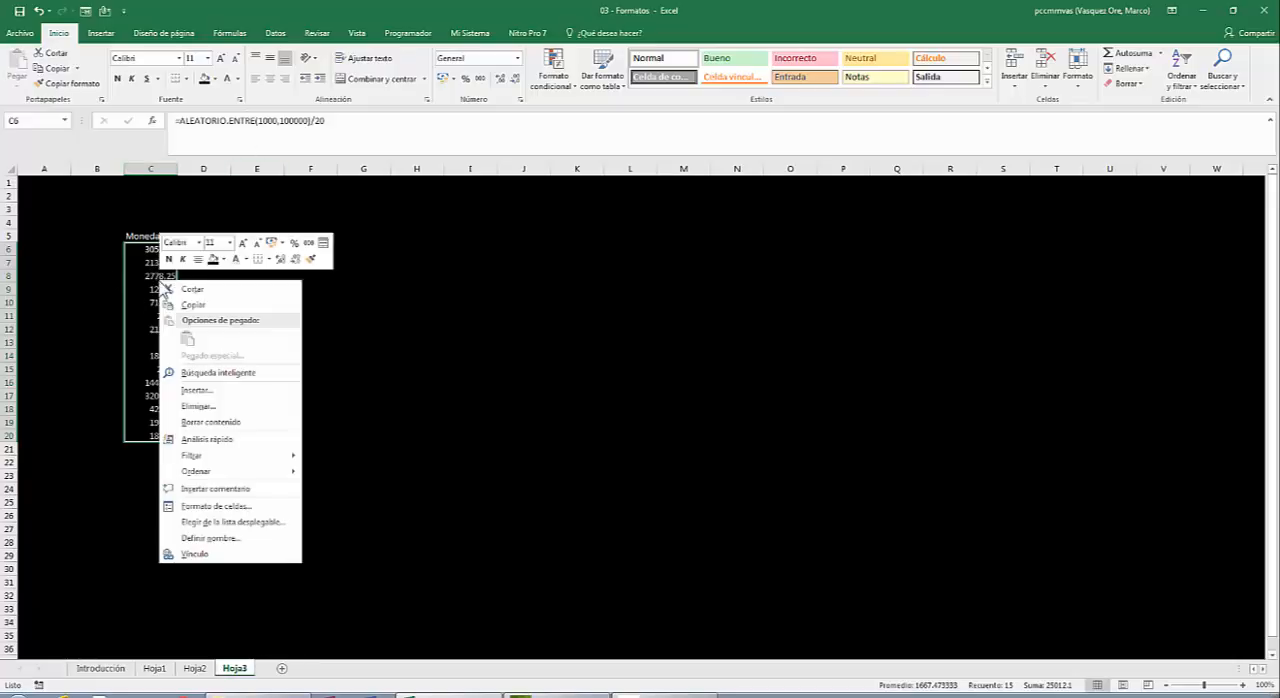
left_click(208, 509)
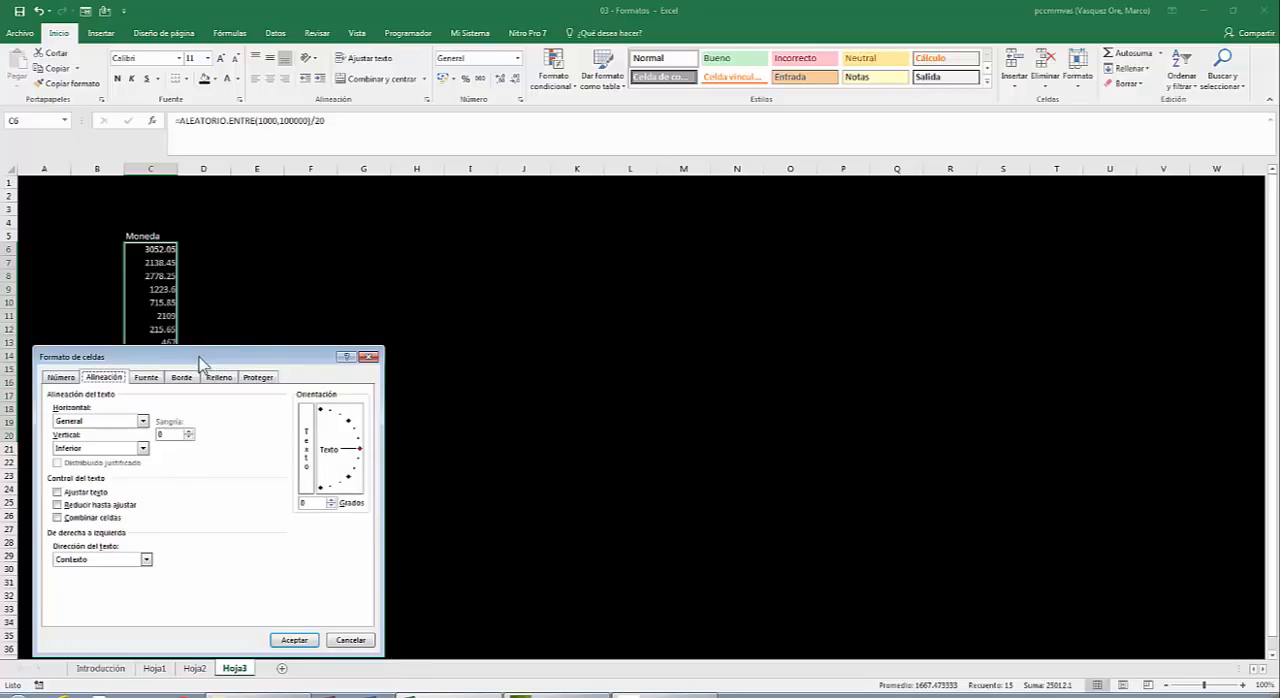
left_click_drag(202, 360, 574, 165)
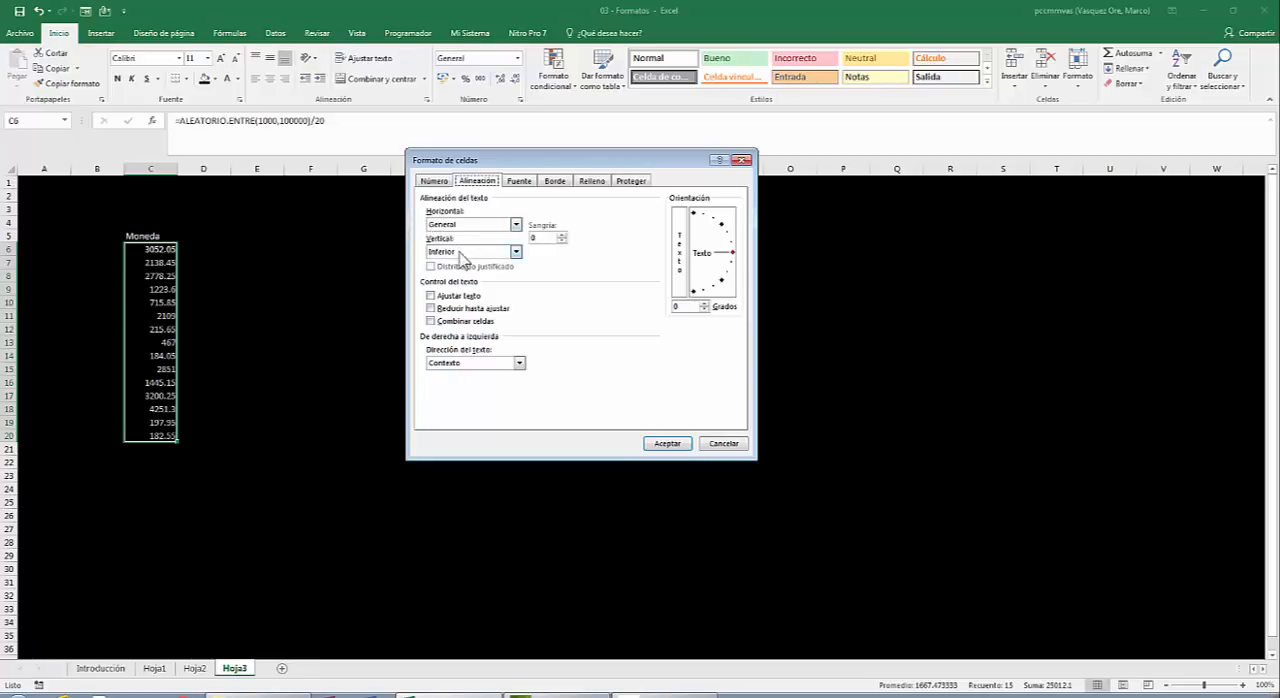
left_click(435, 181)
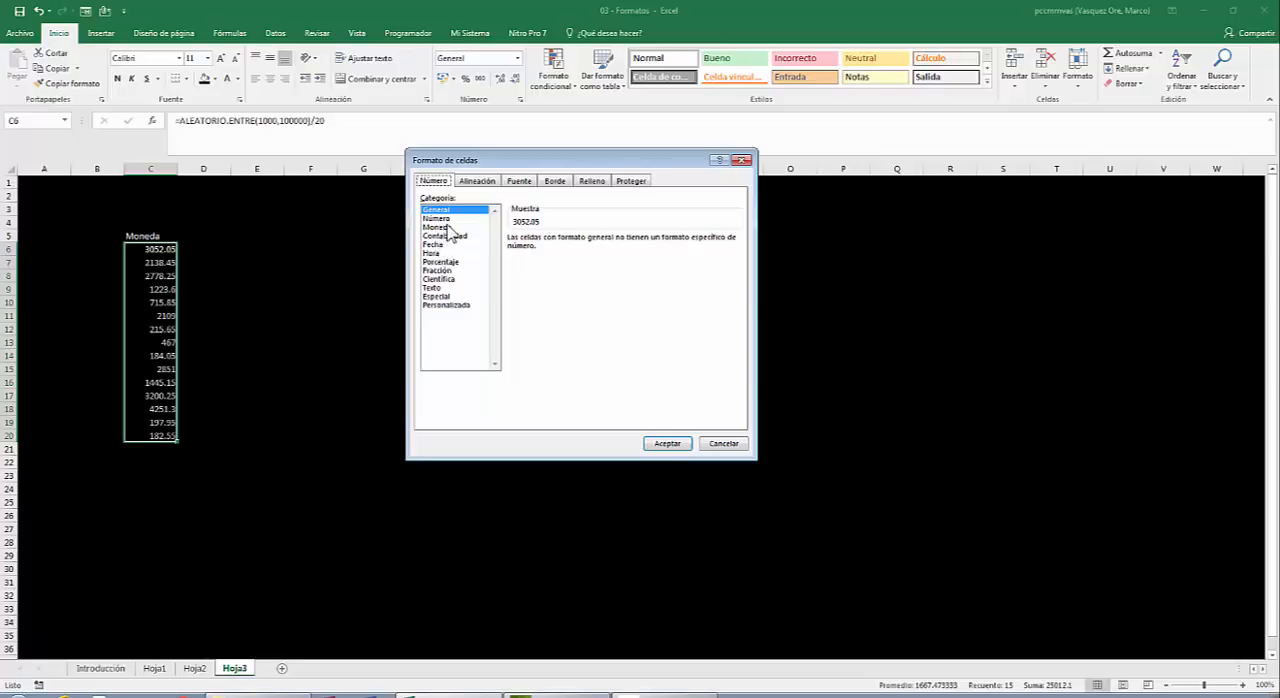
left_click(444, 228)
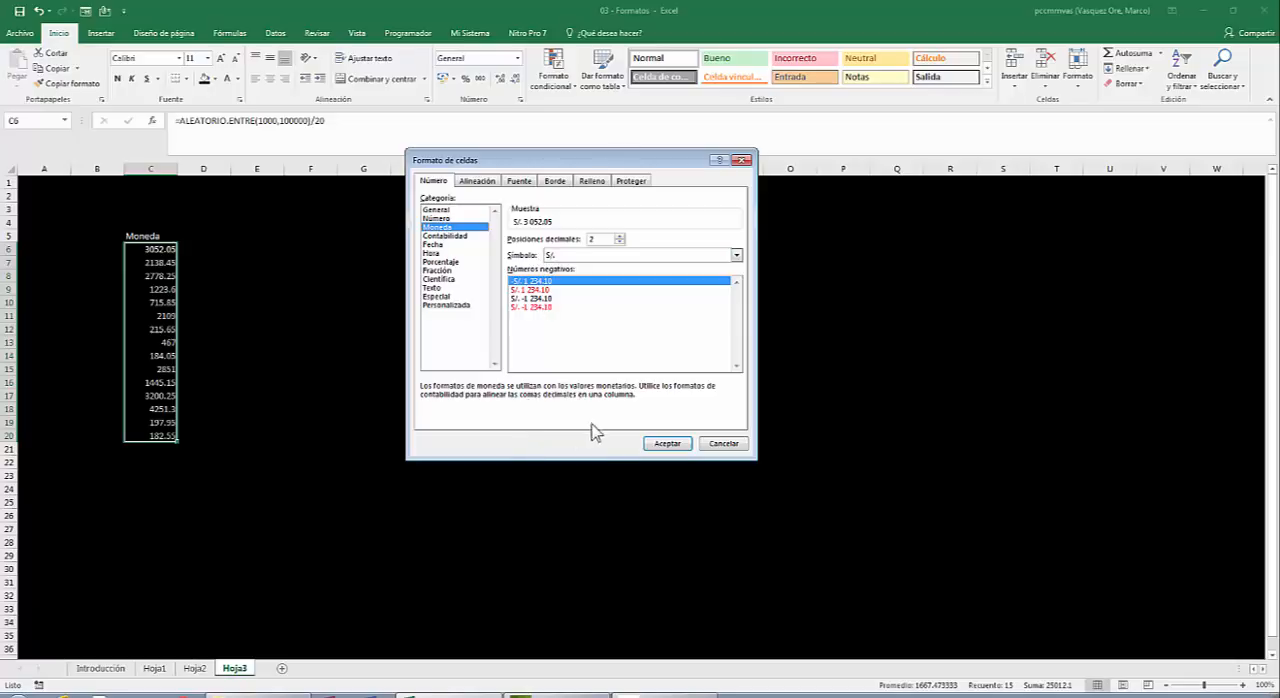
left_click(670, 443)
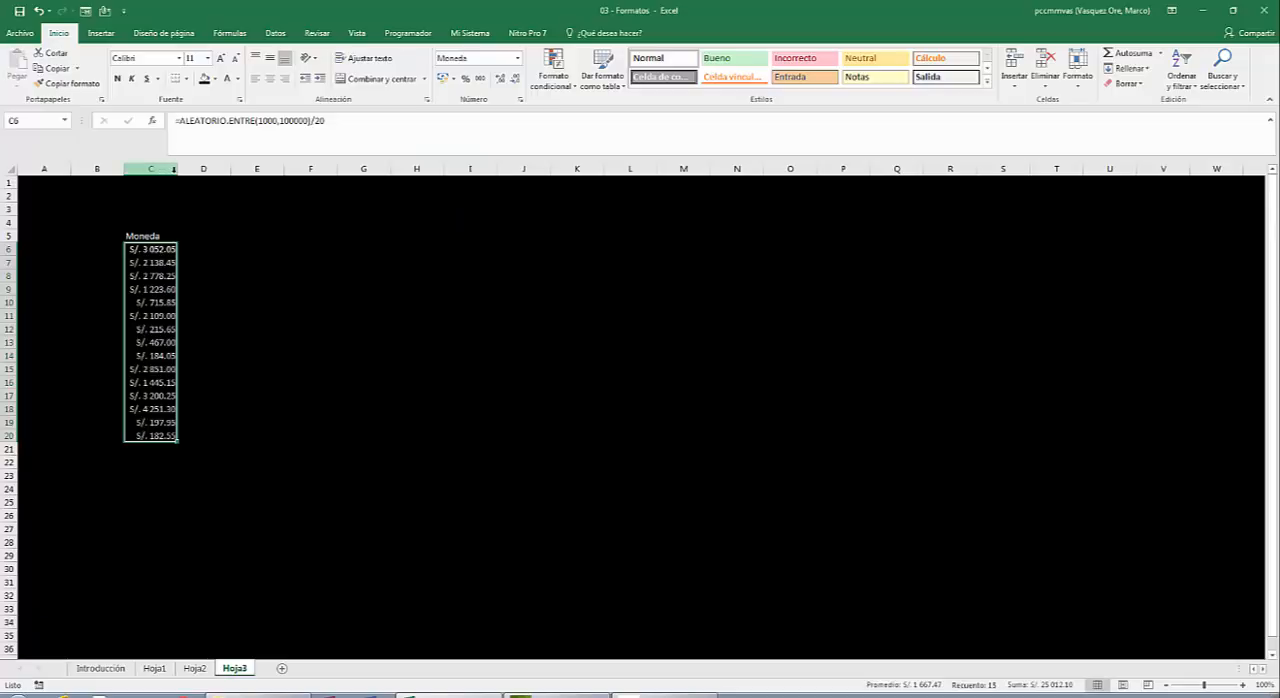
left_click(152, 186)
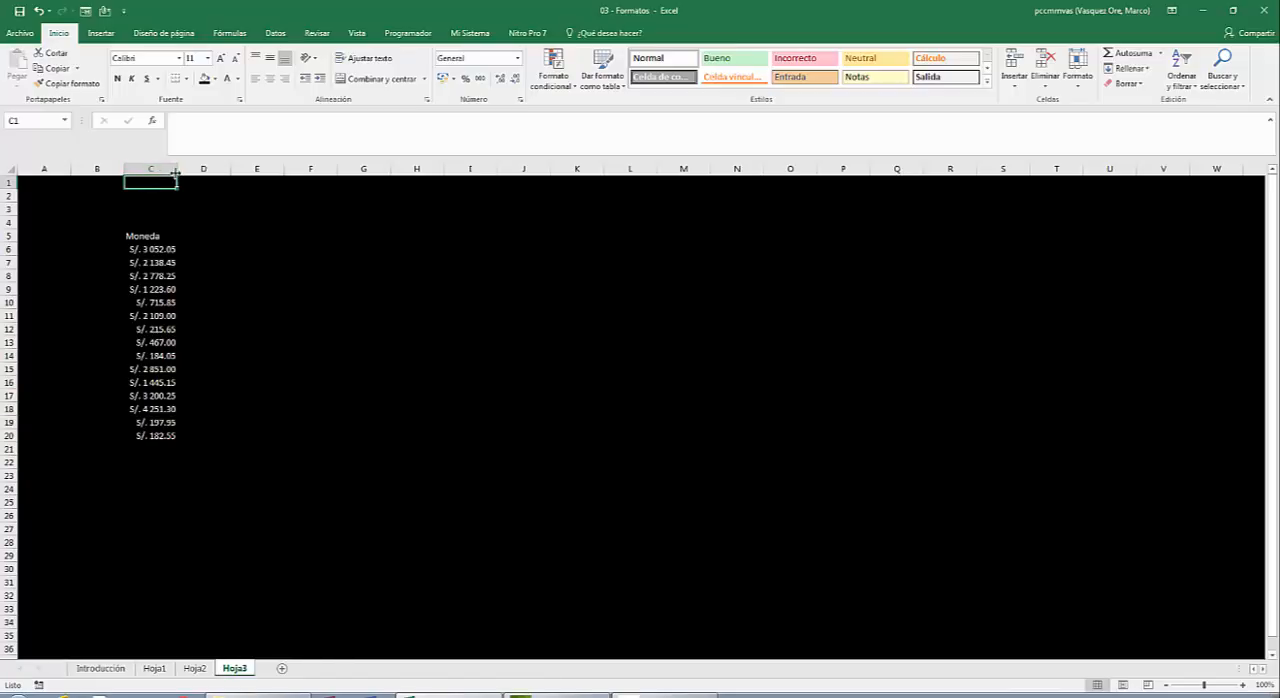
left_click_drag(176, 172, 214, 165)
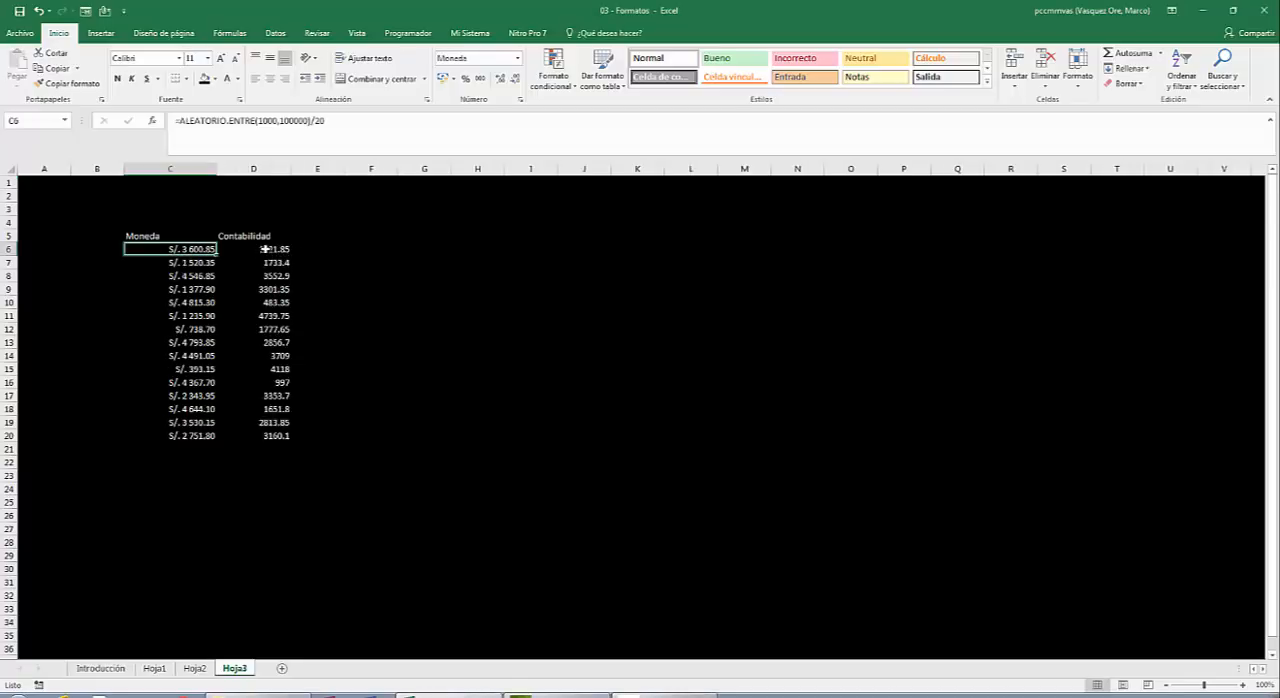
Format the Contabilidad values in D6:D20 as Contabilidad with two decimals and the S/. symbol.
left_click(266, 249)
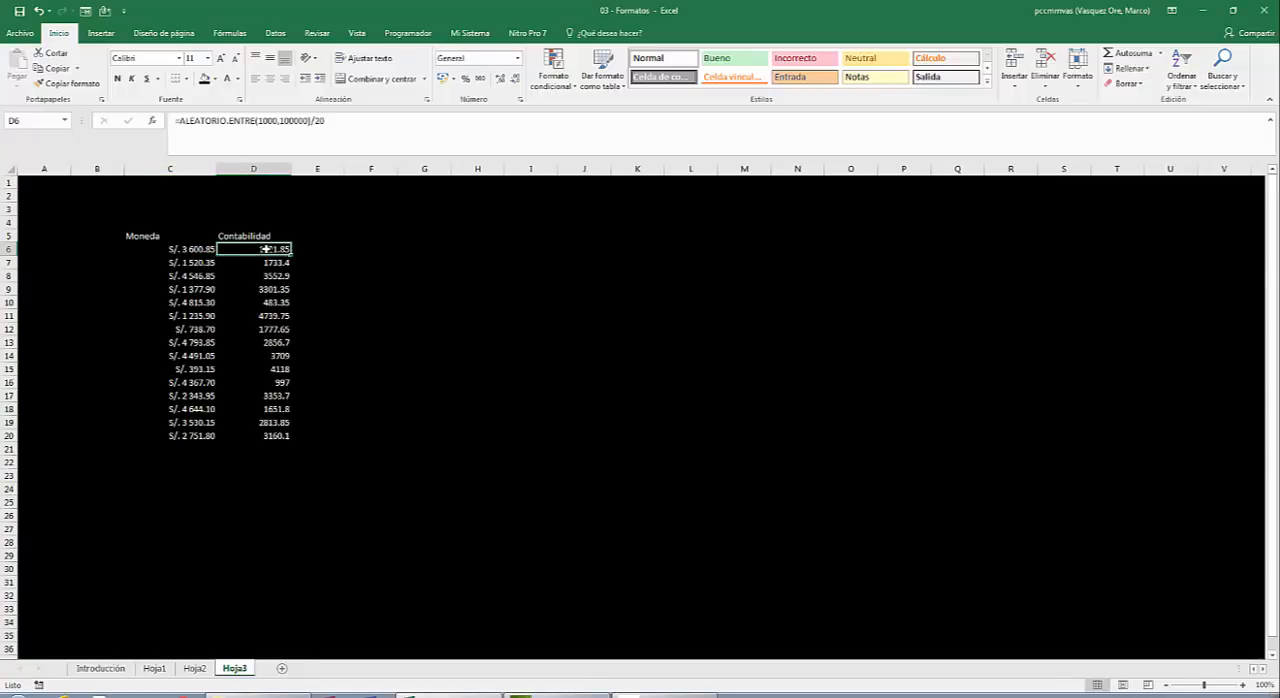
left_click_drag(266, 249, 289, 437)
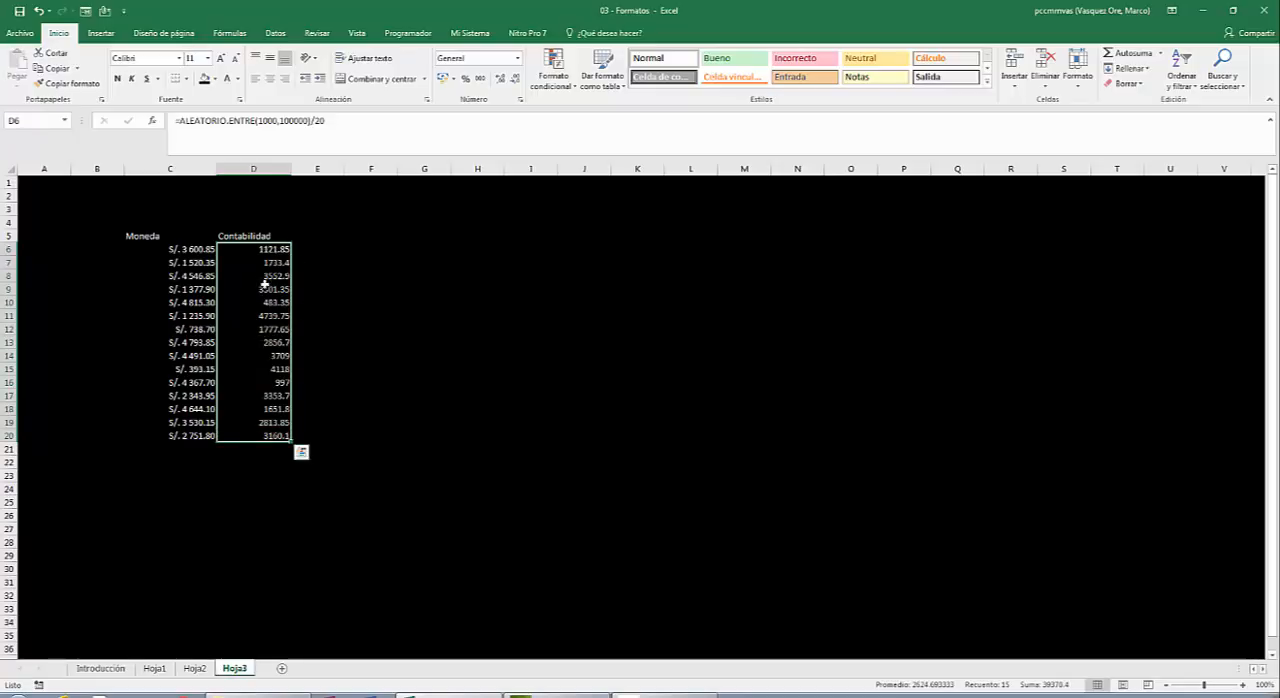
right_click(274, 289)
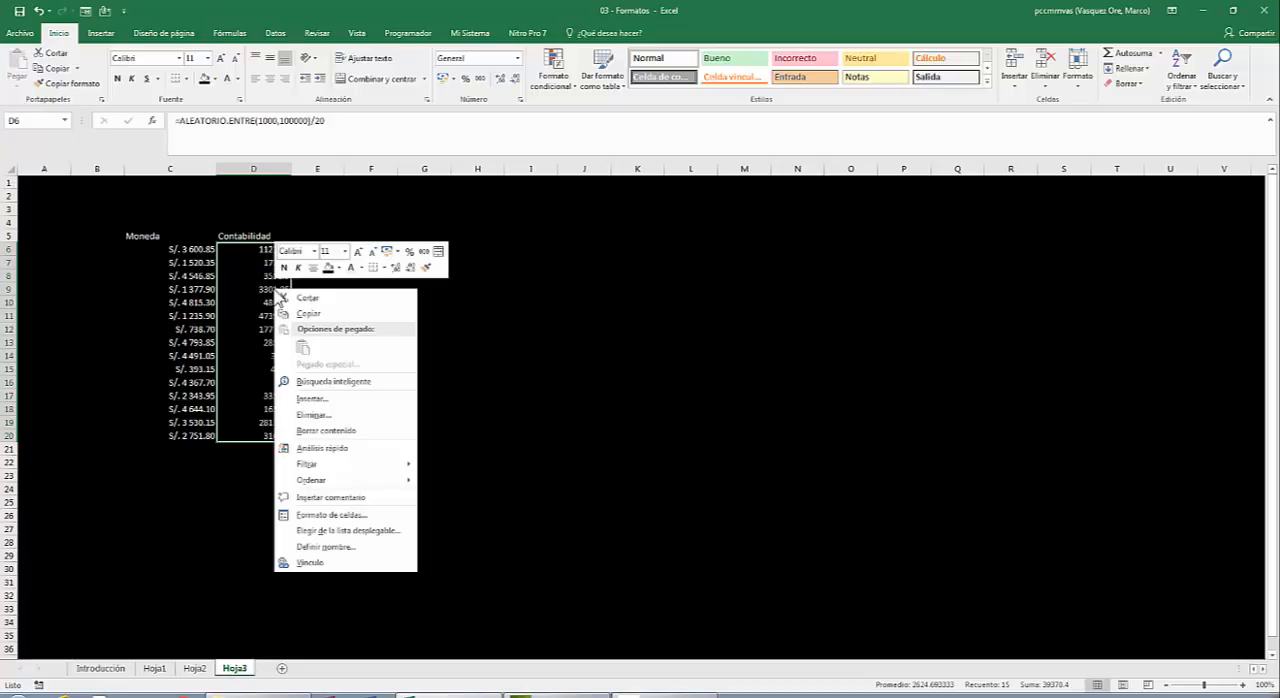
left_click(328, 515)
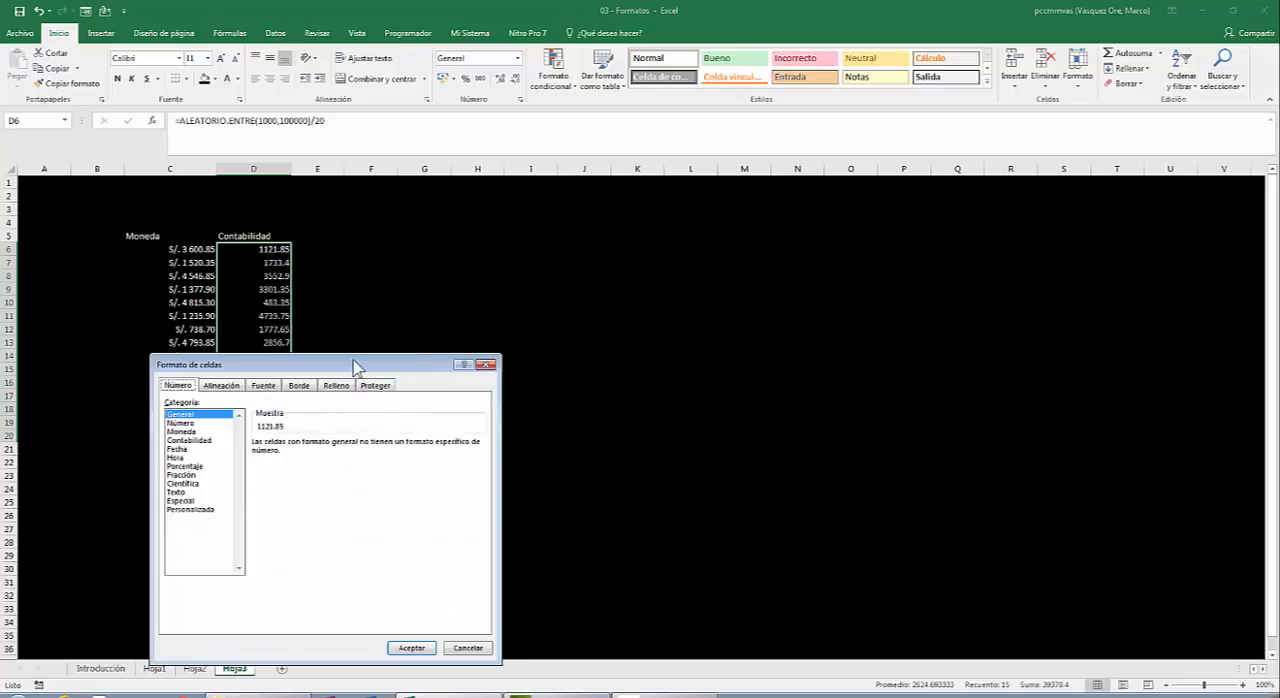
left_click_drag(362, 366, 726, 177)
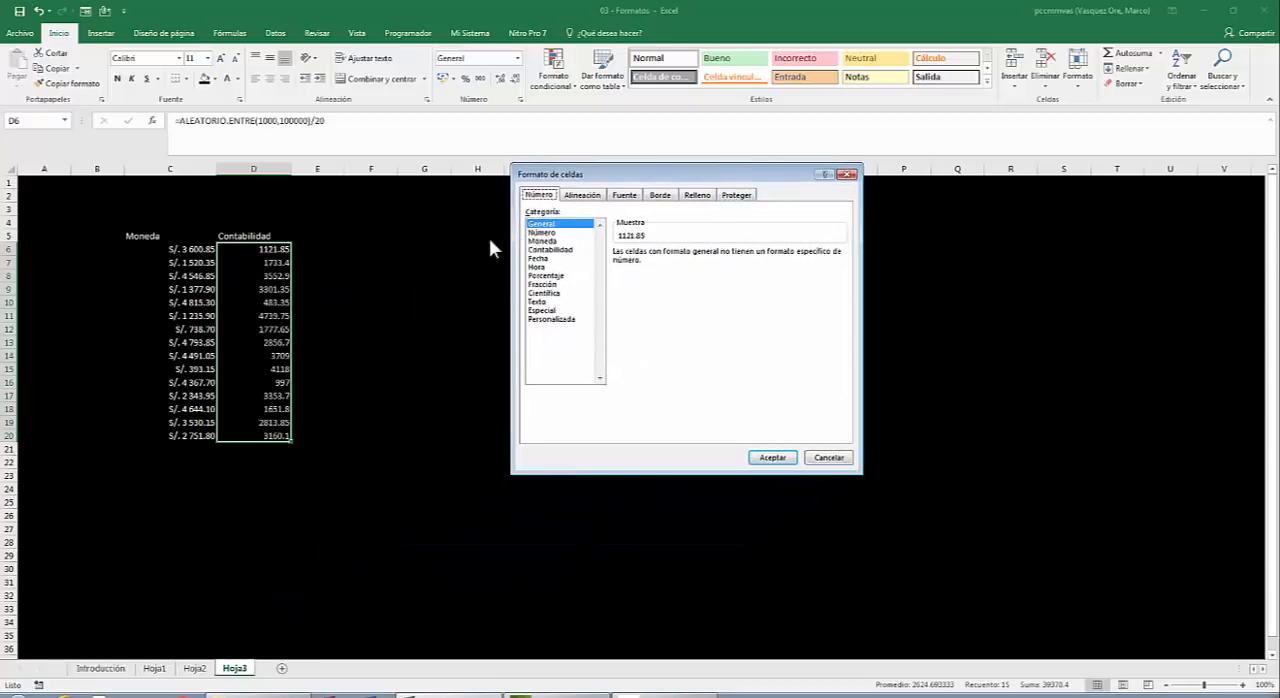
left_click(560, 242)
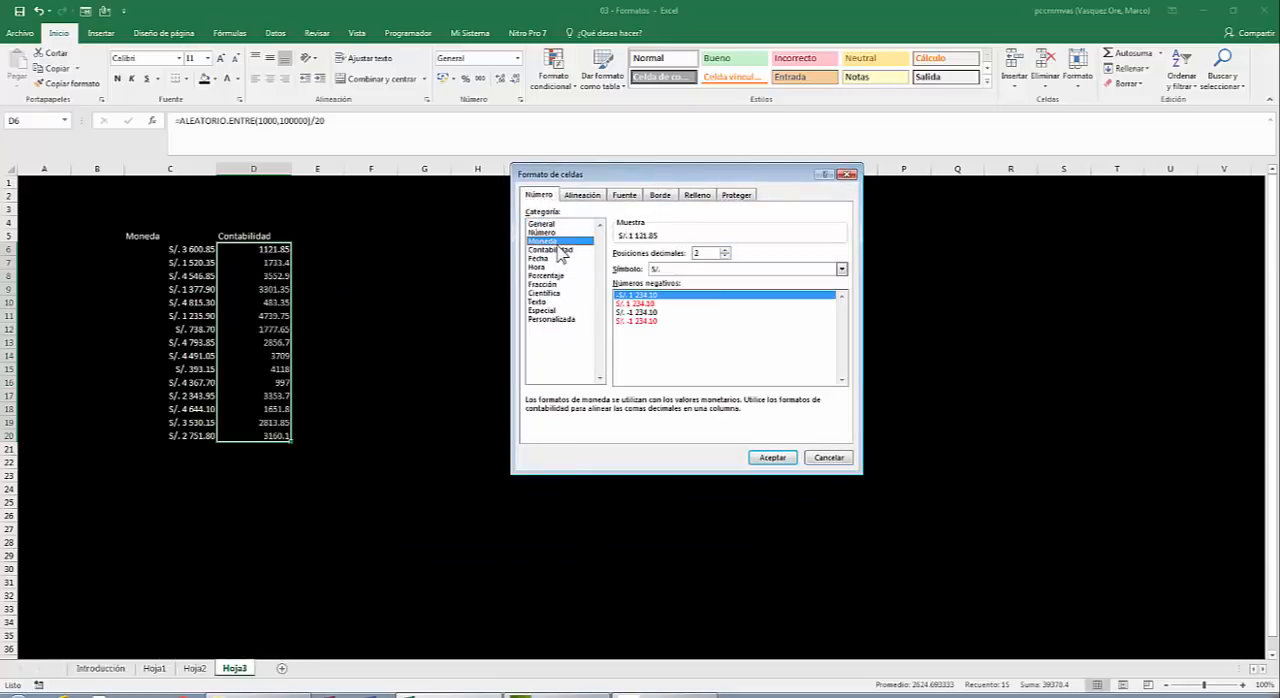
left_click(560, 250)
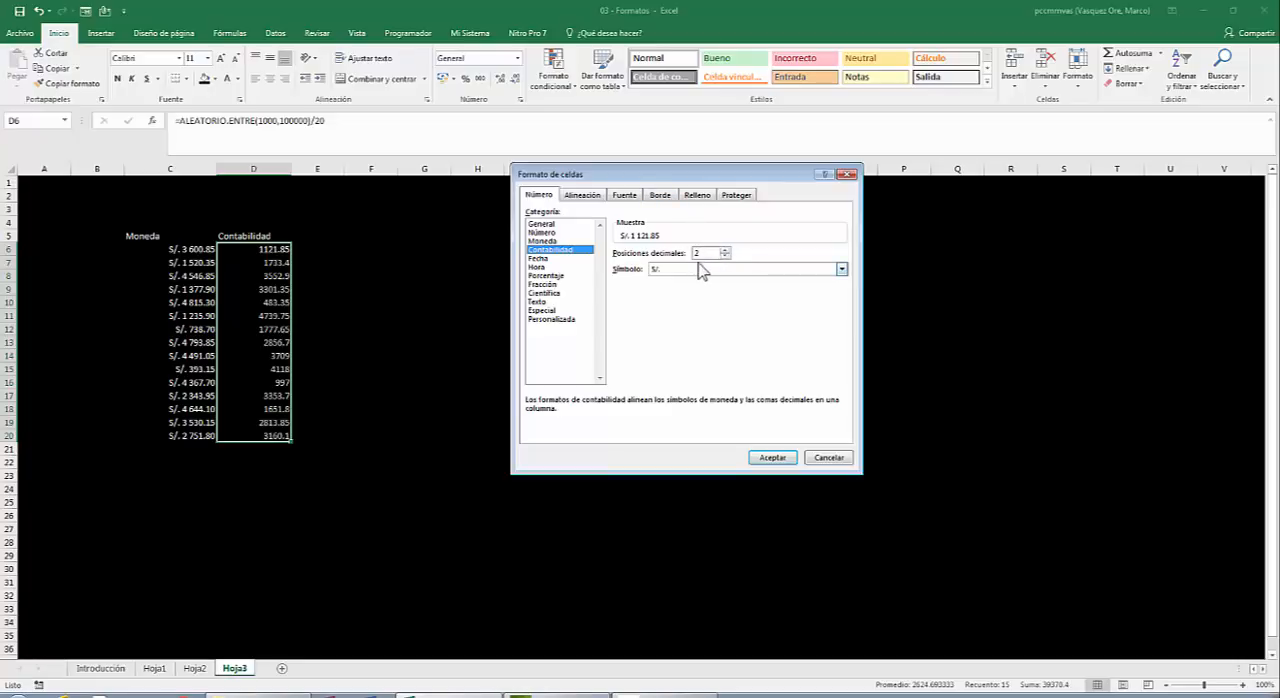
left_click(768, 458)
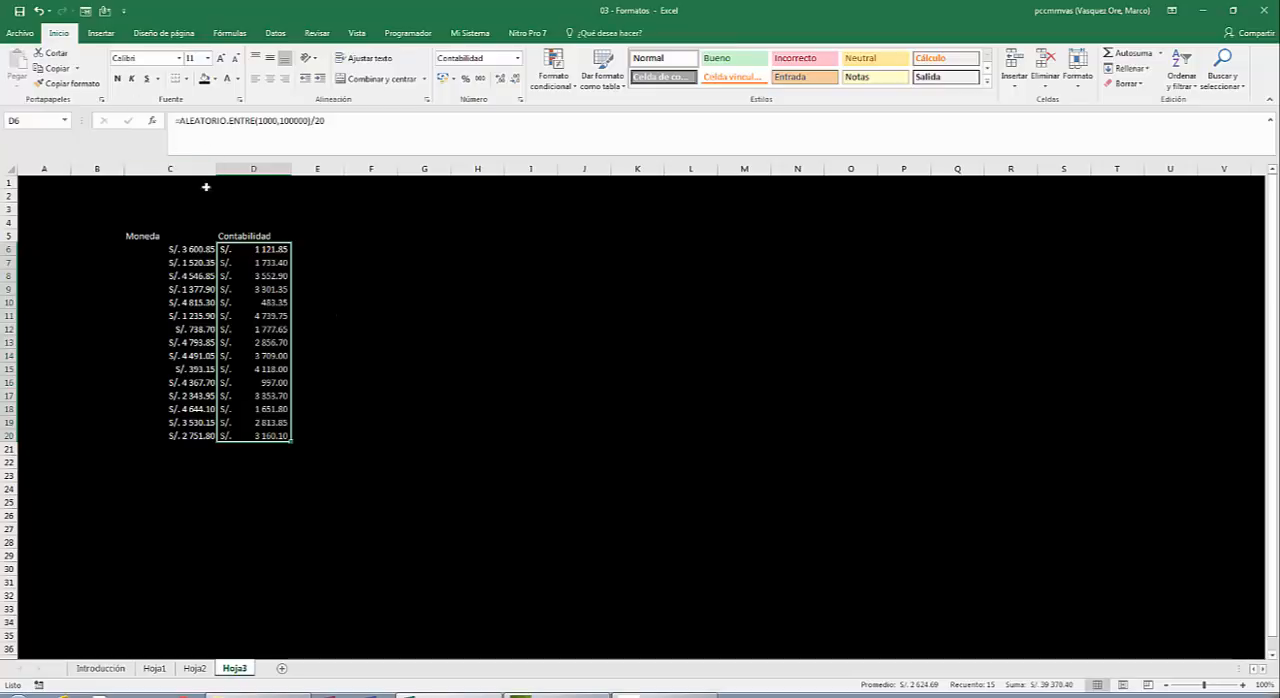
left_click(255, 249)
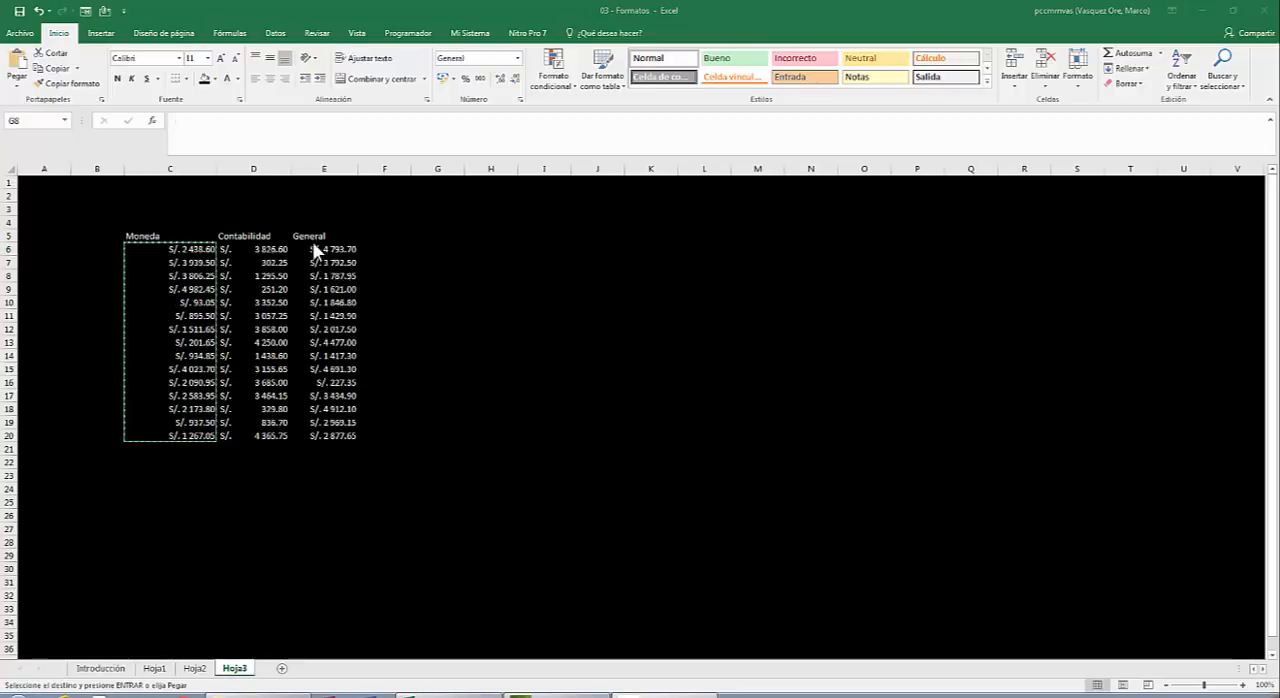
Apply the General number format to the values under the General heading, E6:E20.
left_click(335, 246)
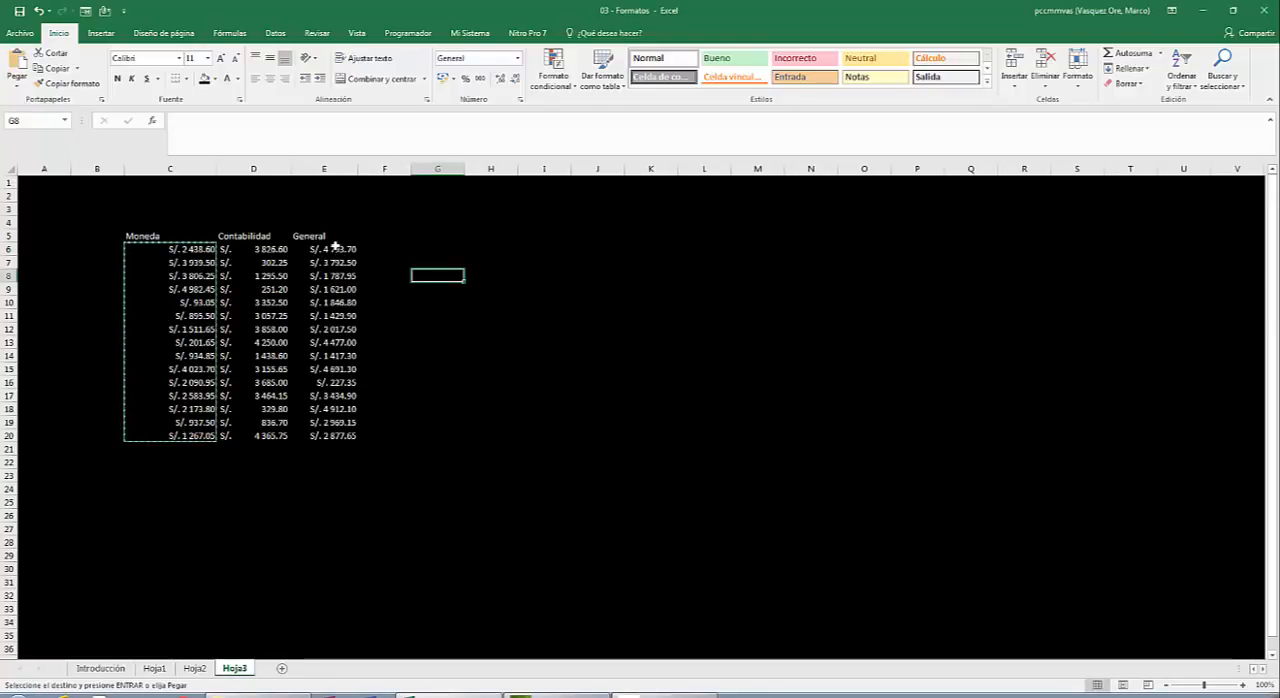
left_click(335, 248)
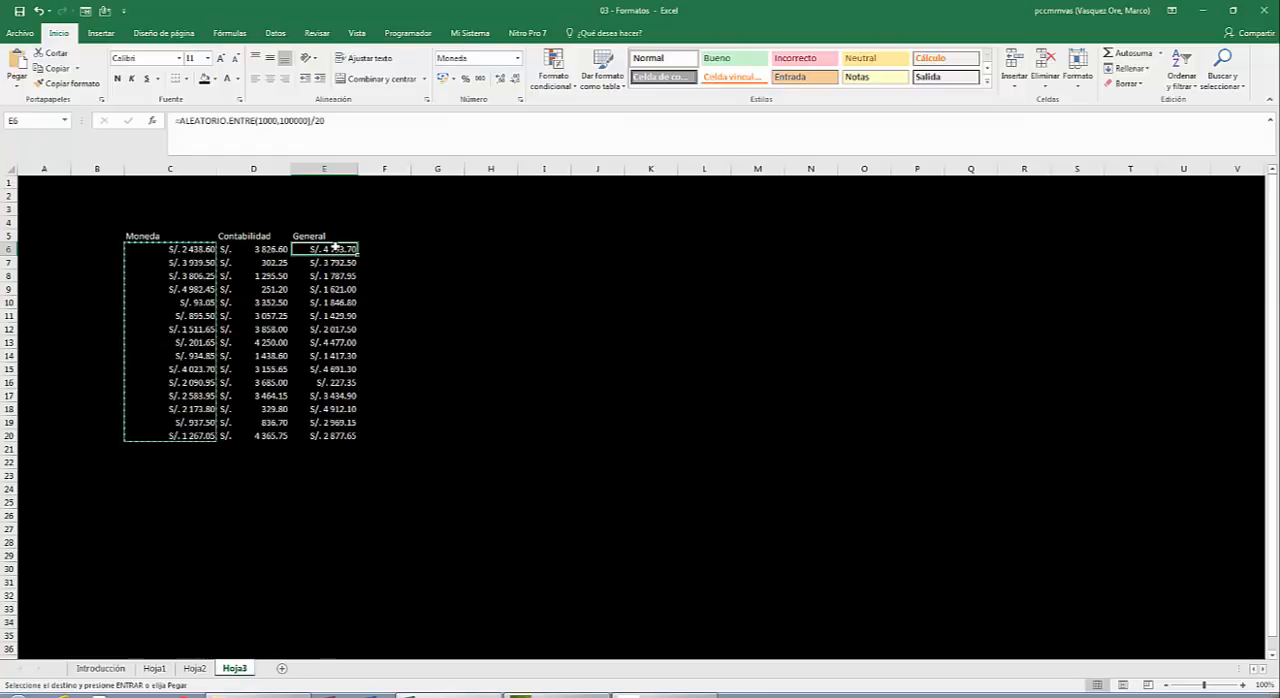
key("shift+Down")
key("shift+Down")
key("shift+Down")
key("shift+Down")
key("shift+Down")
key("shift+Down")
key("shift+Down")
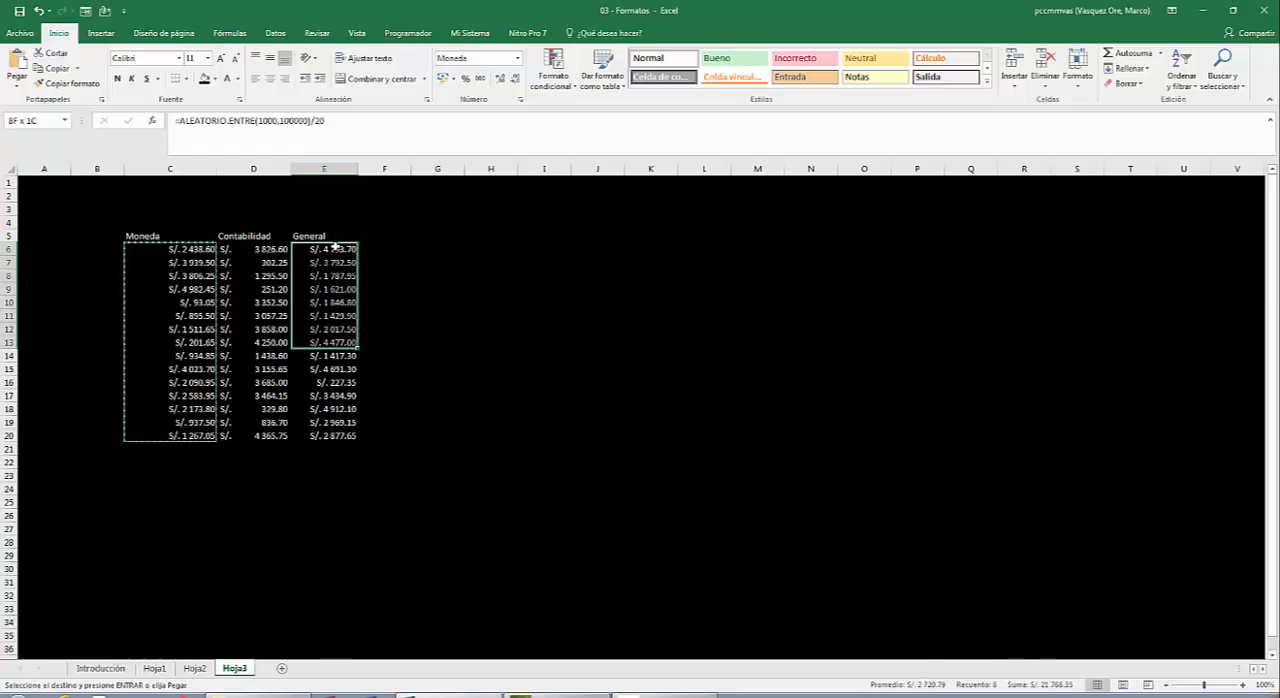
key("shift+Down")
key("shift+Down")
key("shift+Down")
key("shift+Down")
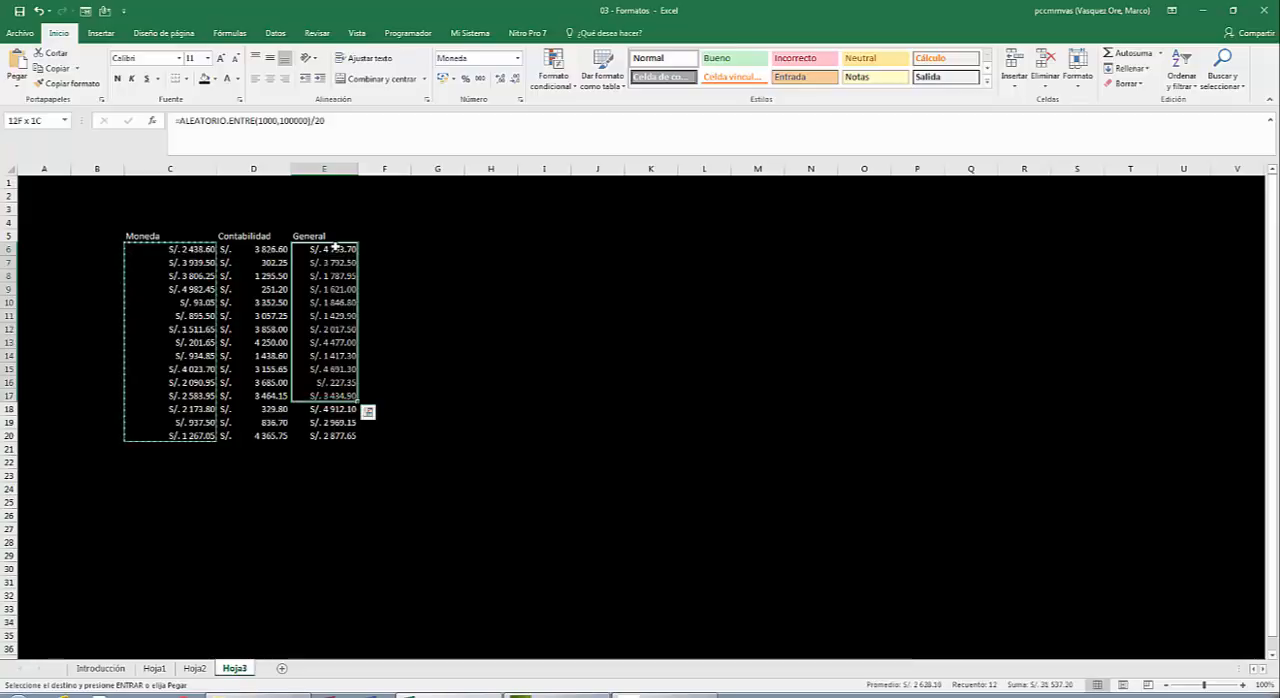
key("shift+Down")
key("shift+Down")
key("shift+Down")
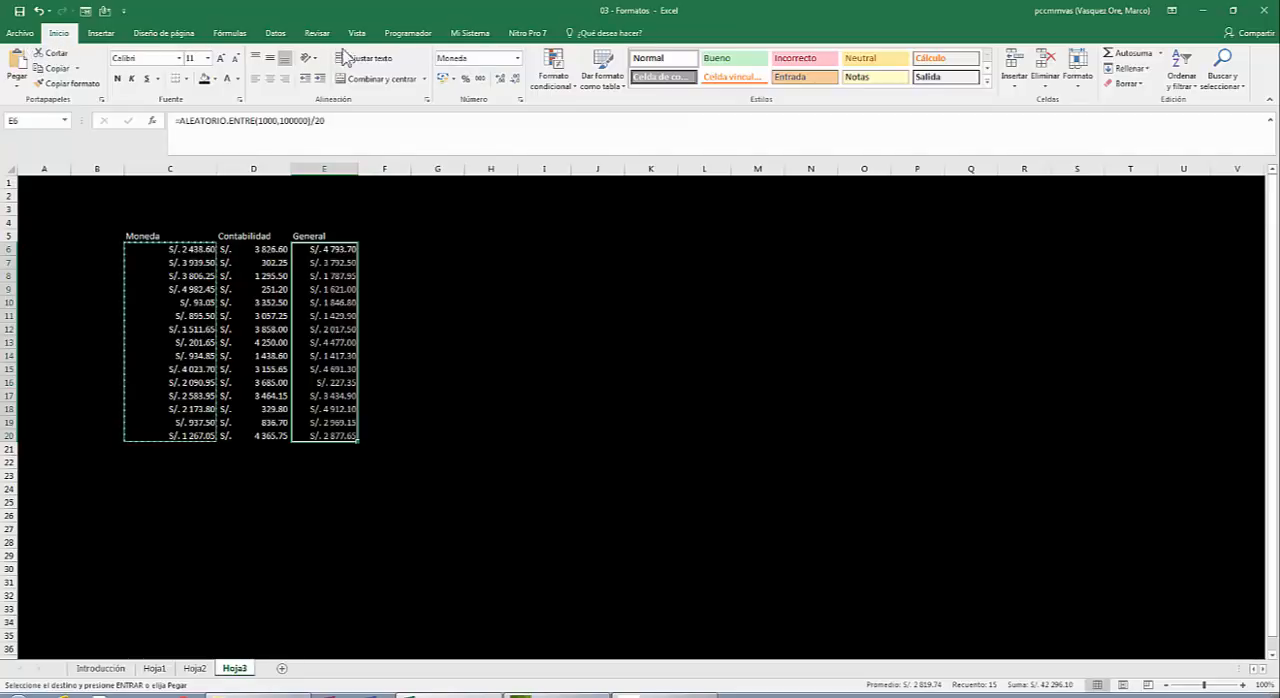
left_click(518, 59)
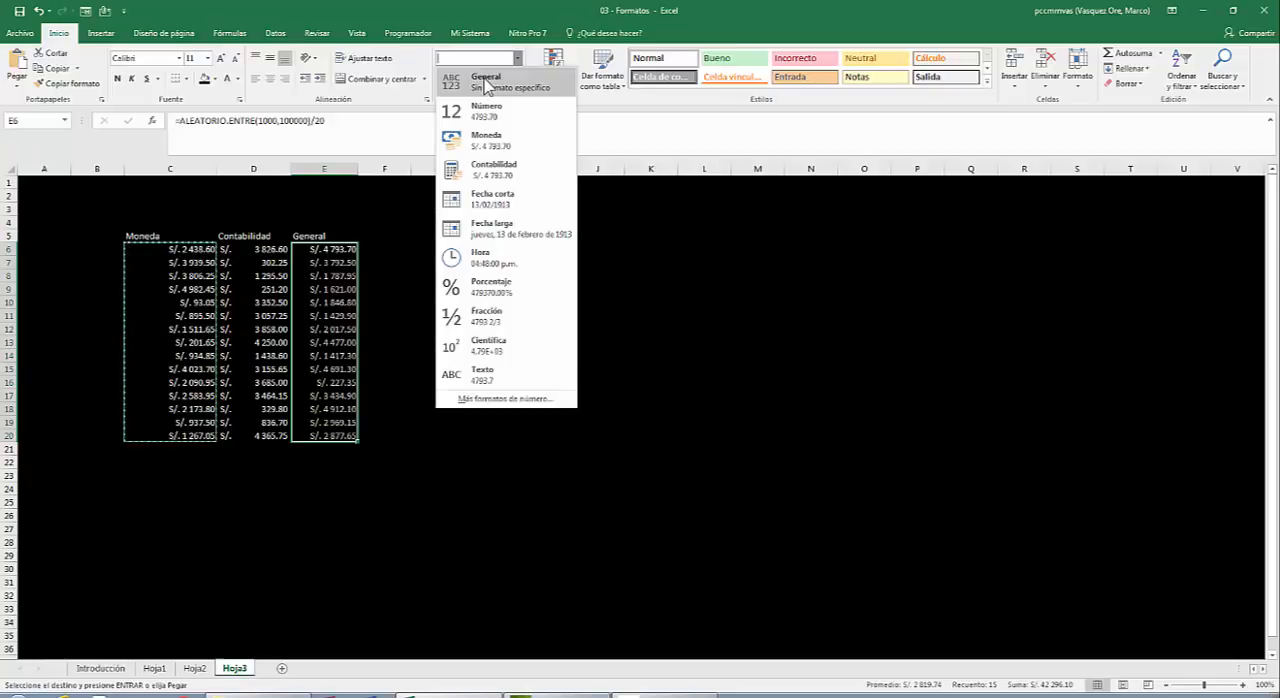
left_click(487, 80)
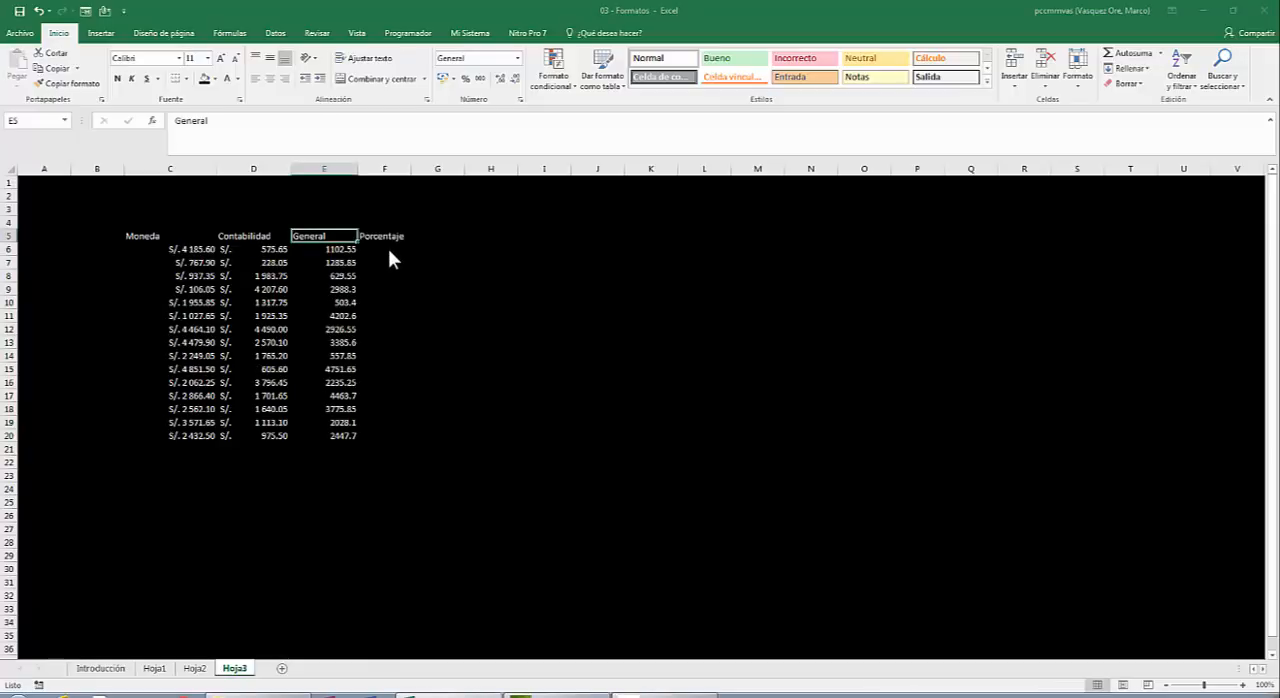
Enter the formula =ALEATORIO() in F6 under Porcentaje and fill it down to F20.
left_click(389, 249)
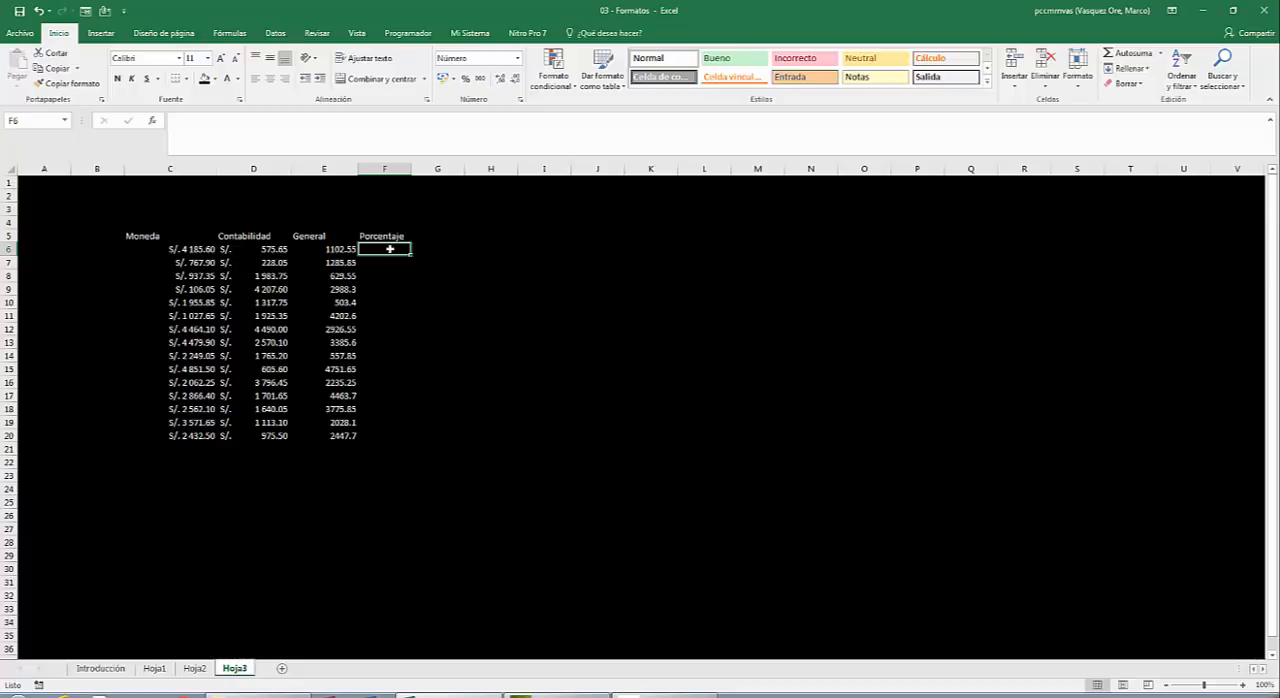
type("=")
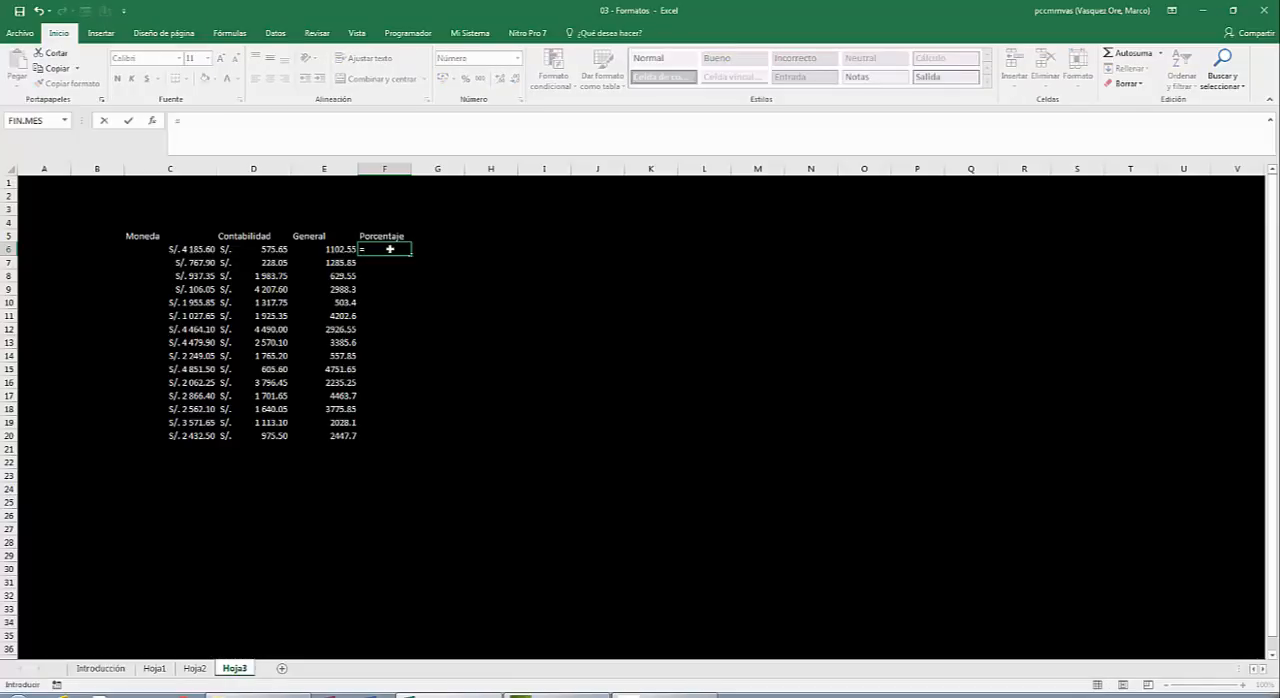
type("aleat")
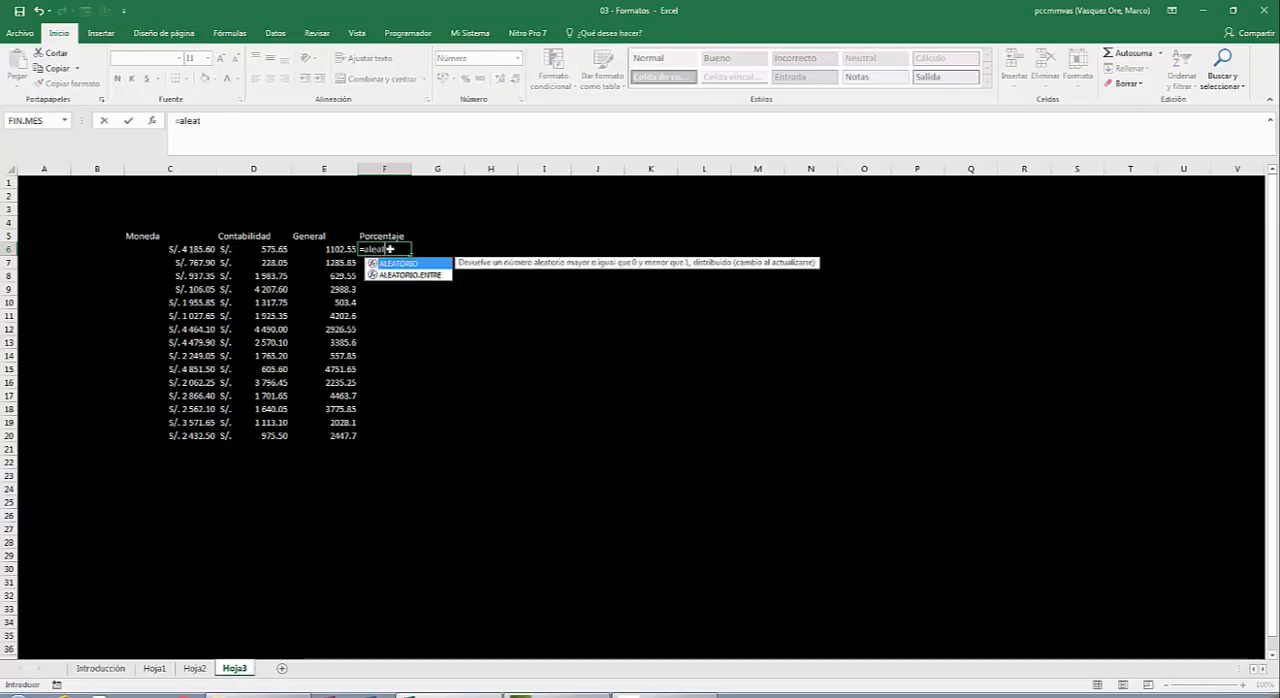
type("orio()")
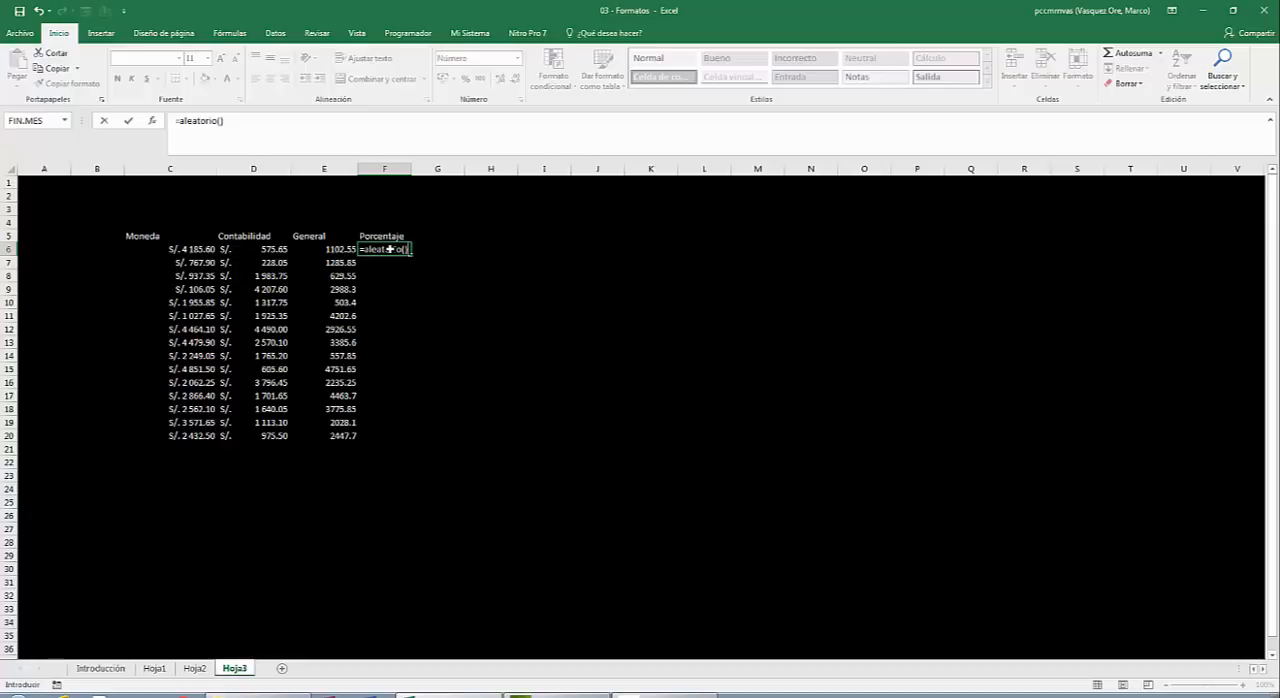
key("Return")
left_click(390, 248)
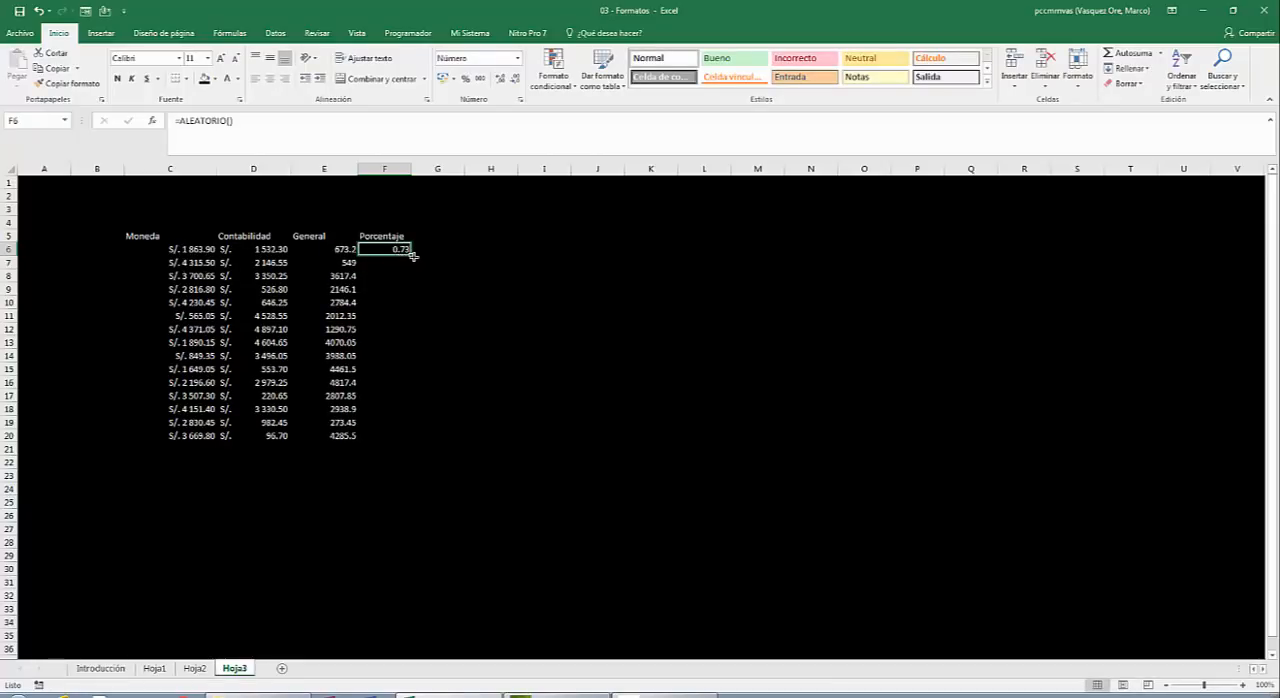
double_click(411, 255)
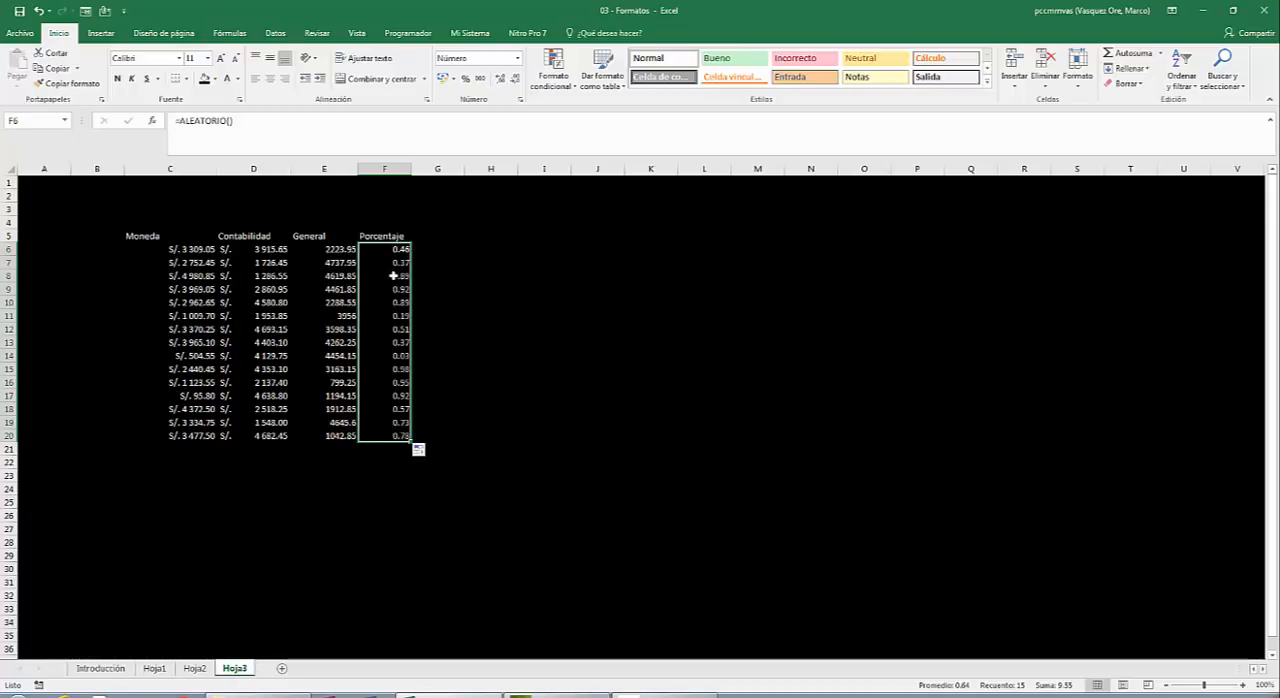
Format the Porcentaje values in F6:F20 as Porcentaje with 0 decimal places.
right_click(394, 275)
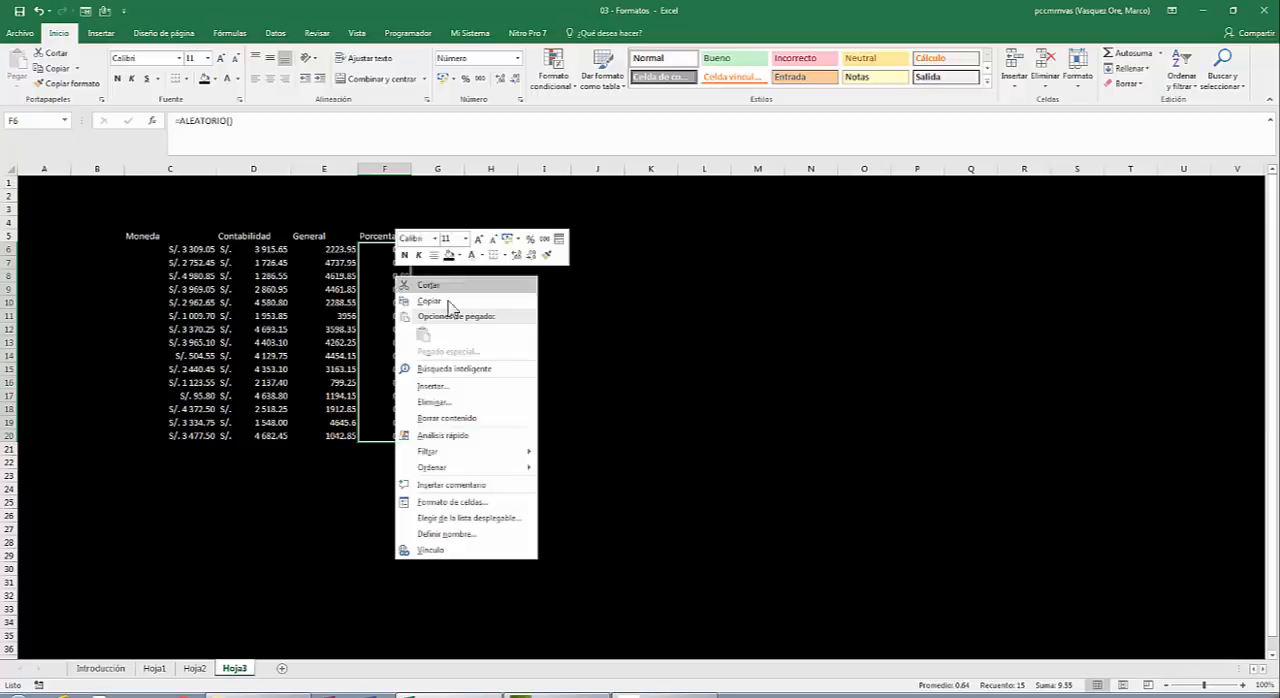
left_click(448, 505)
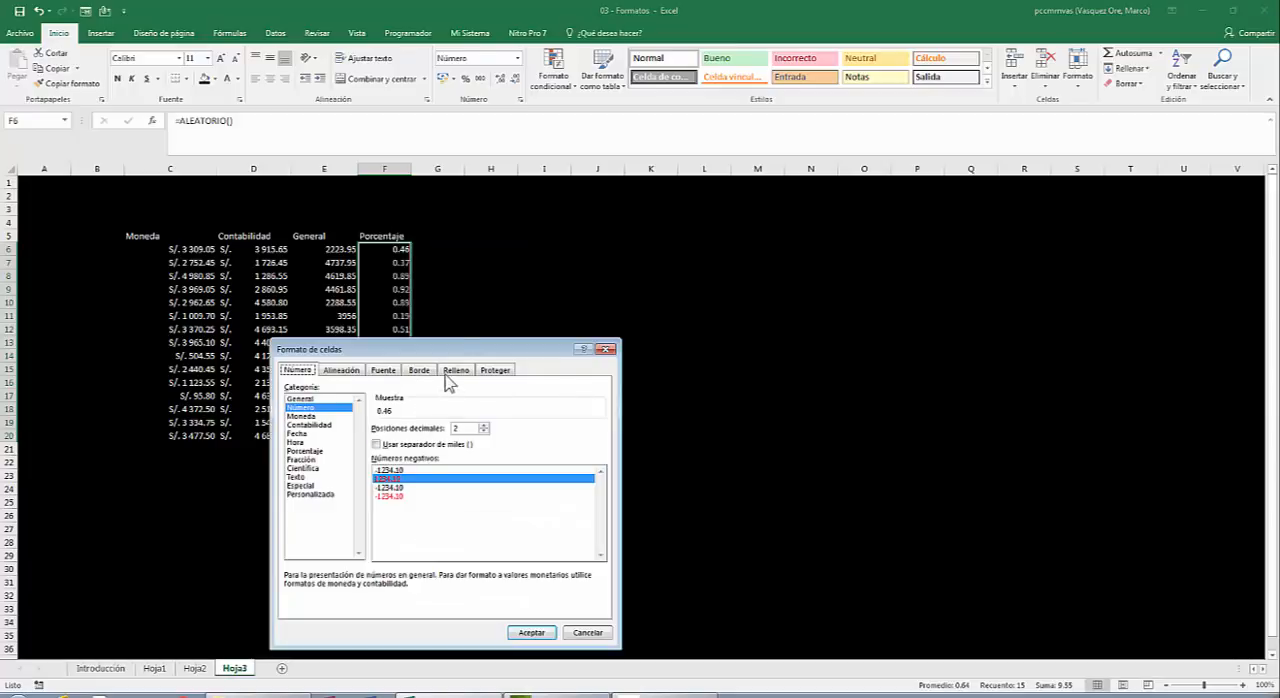
left_click_drag(438, 352, 648, 174)
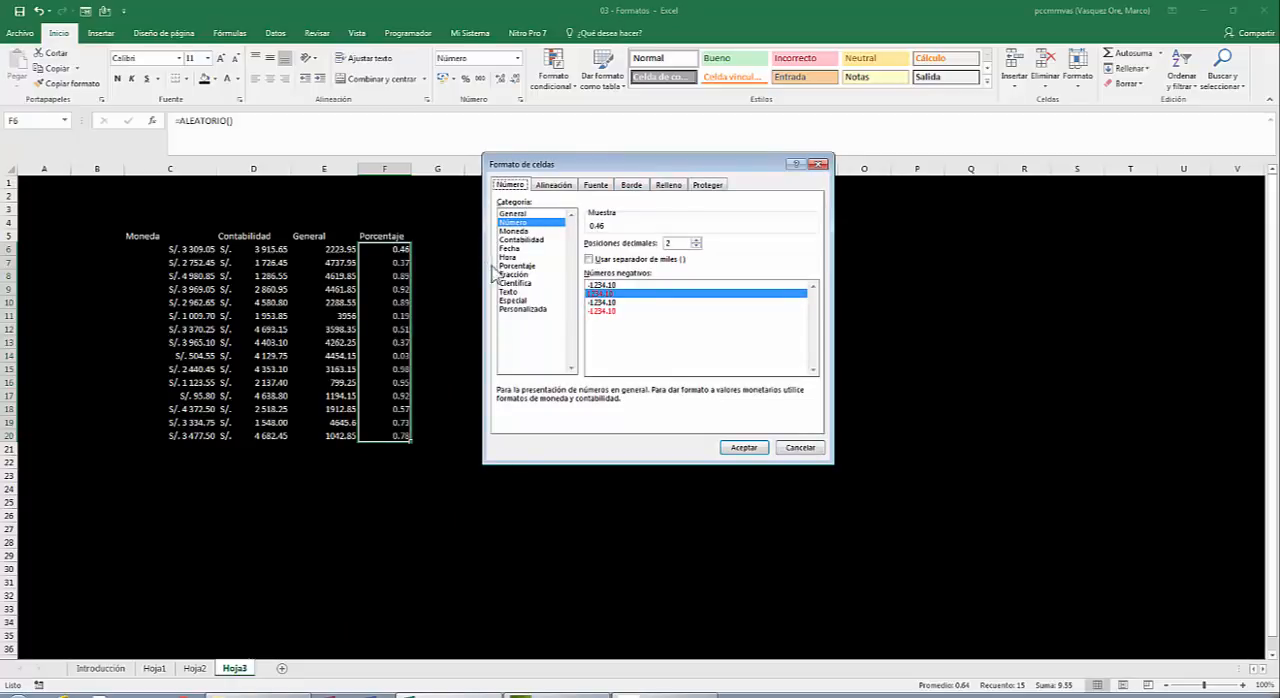
left_click(527, 267)
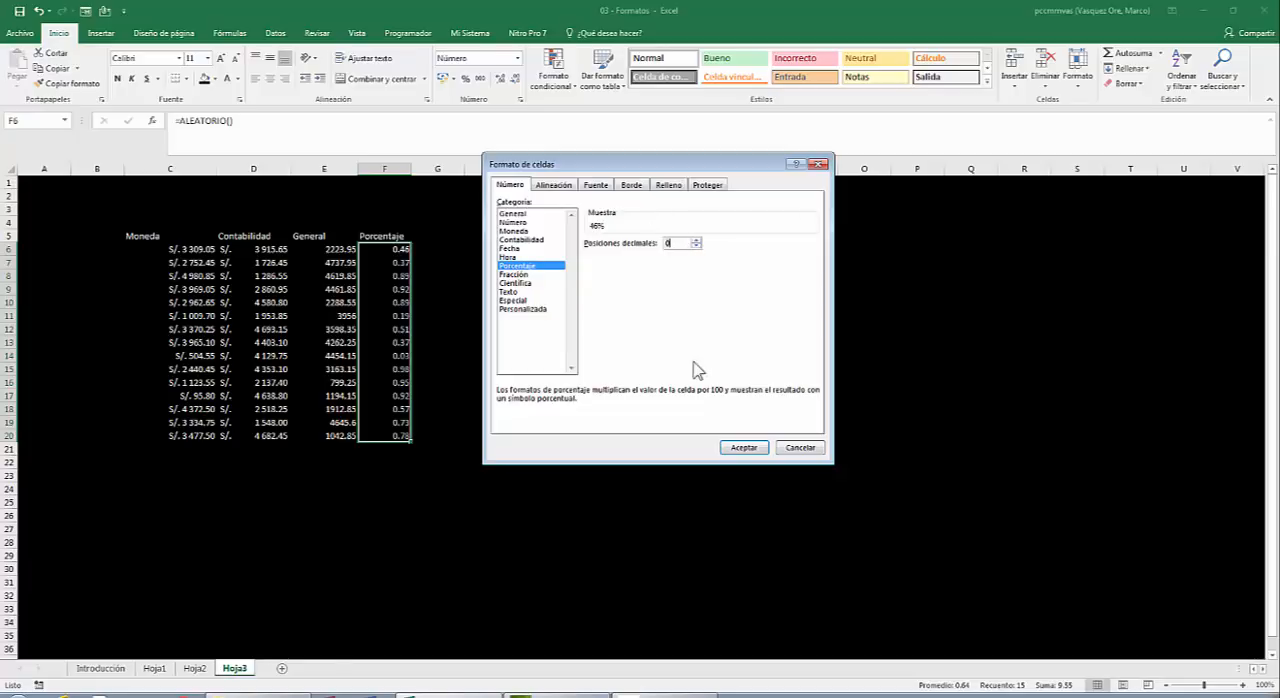
left_click(745, 448)
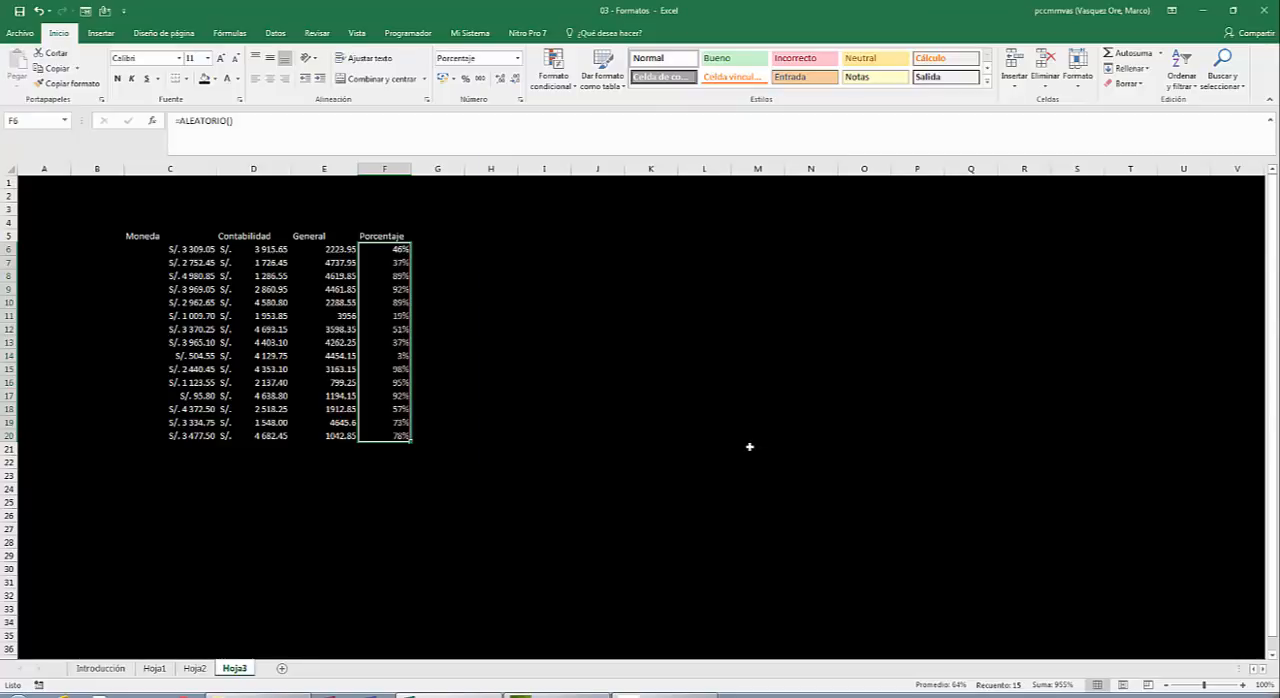
Format the values under Fracciones, G6:G20, as Fracción with the type Hasta un dígito (1/4).
left_click(456, 234)
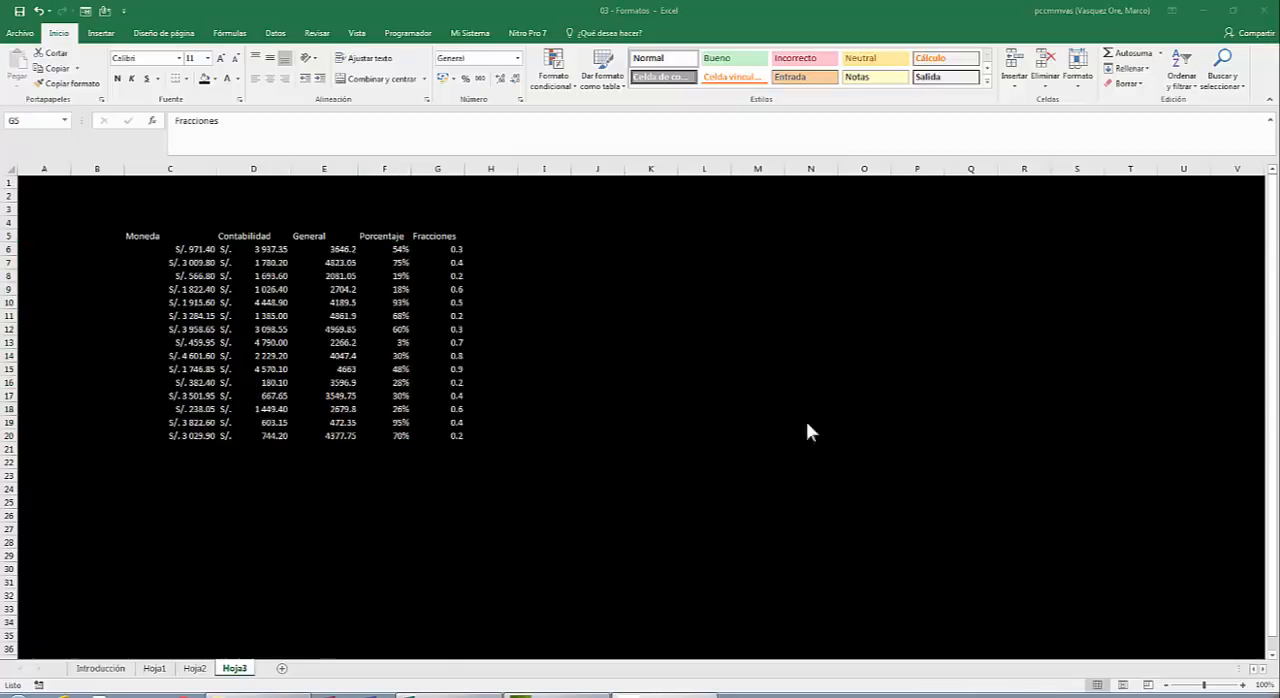
left_click(440, 235)
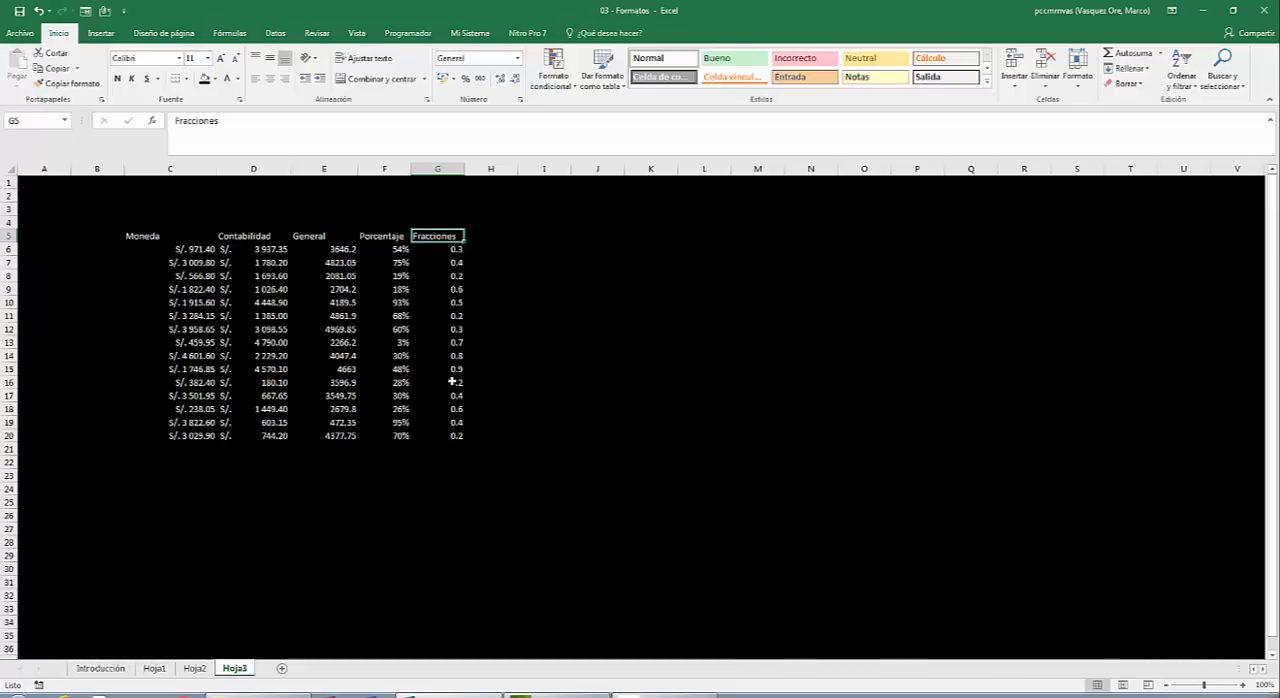
left_click(440, 247)
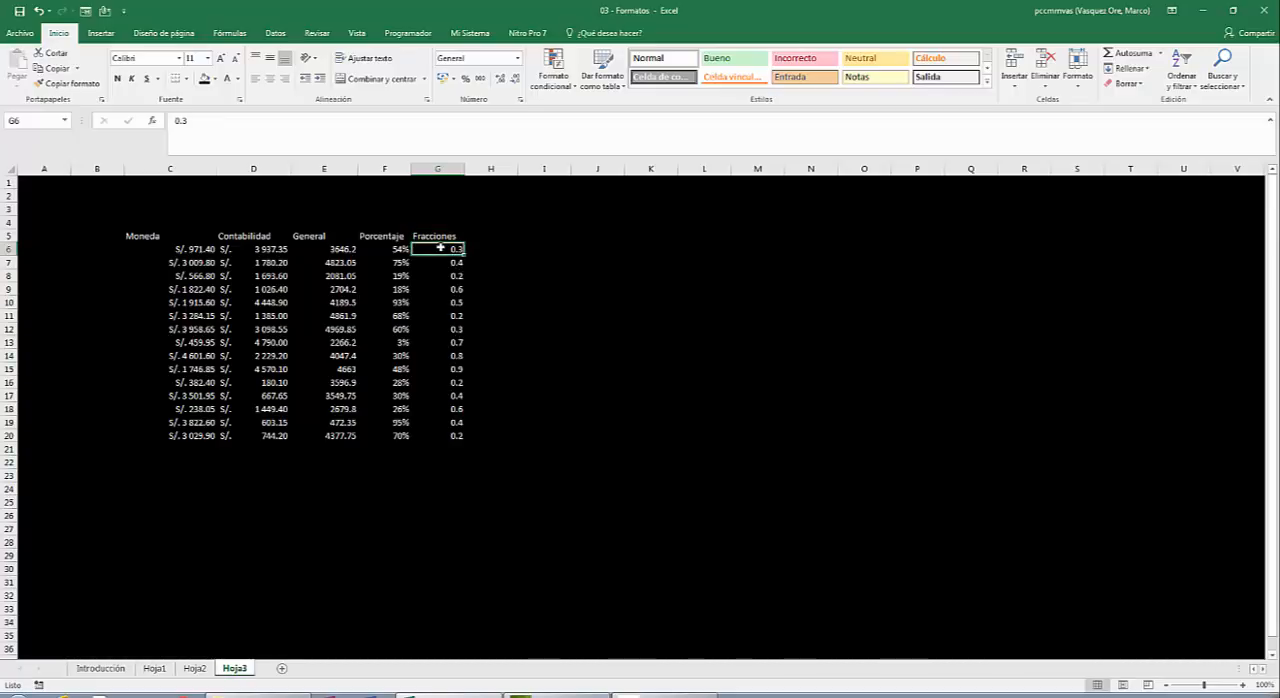
key("shift+Down")
key("shift+Down")
key("shift+Down")
key("shift+Down")
key("shift+Down")
key("shift+Down")
key("shift+Down")
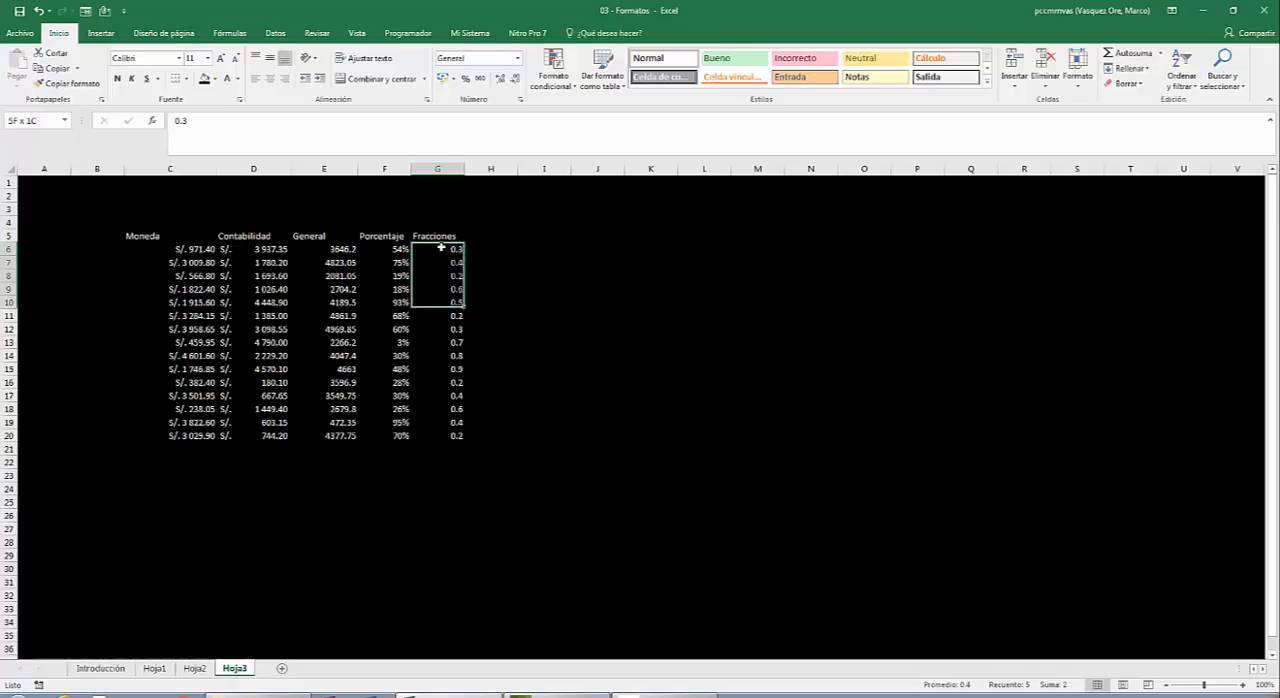
key("shift+Down")
key("shift+Down")
key("shift+Down")
key("shift+Down")
key("shift+Down")
key("shift+Down")
key("shift+Down")
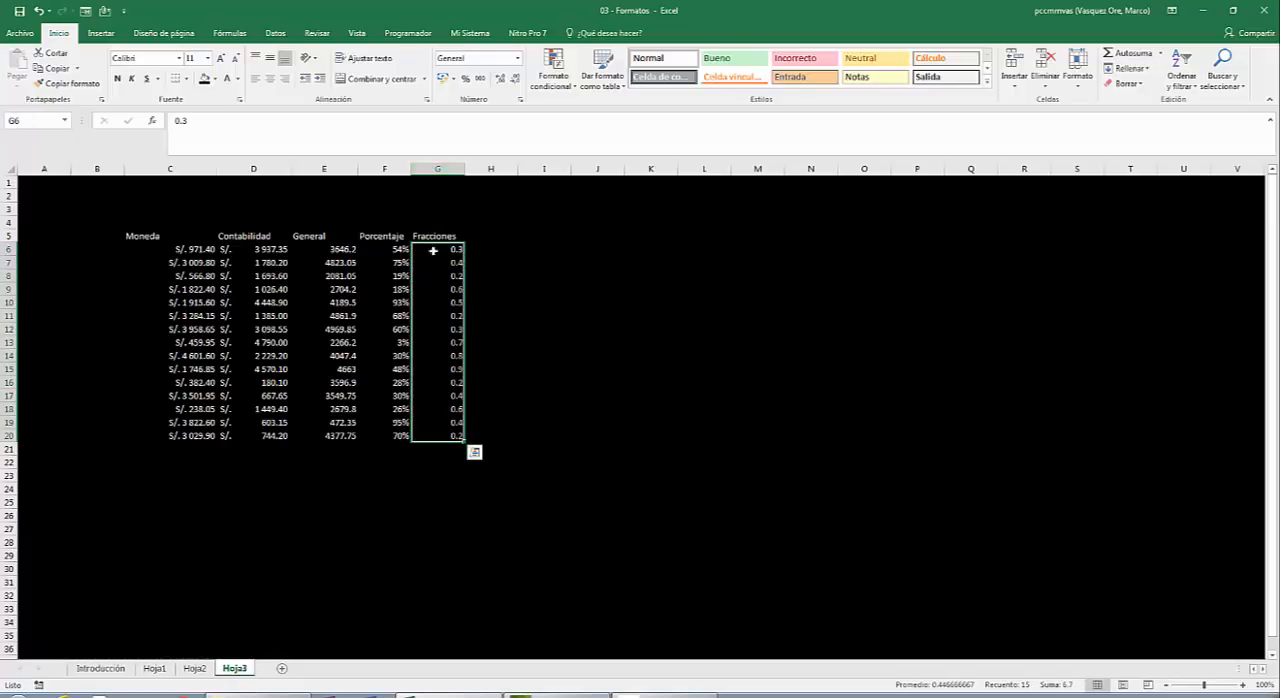
right_click(446, 279)
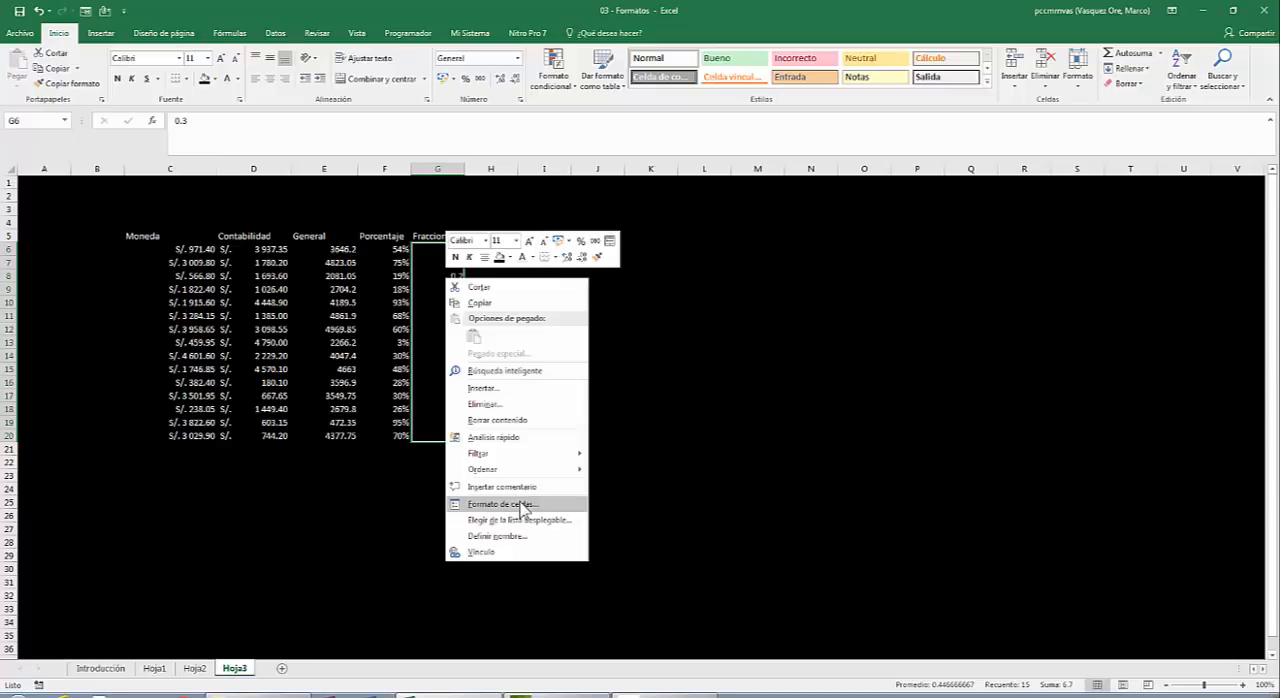
left_click(521, 508)
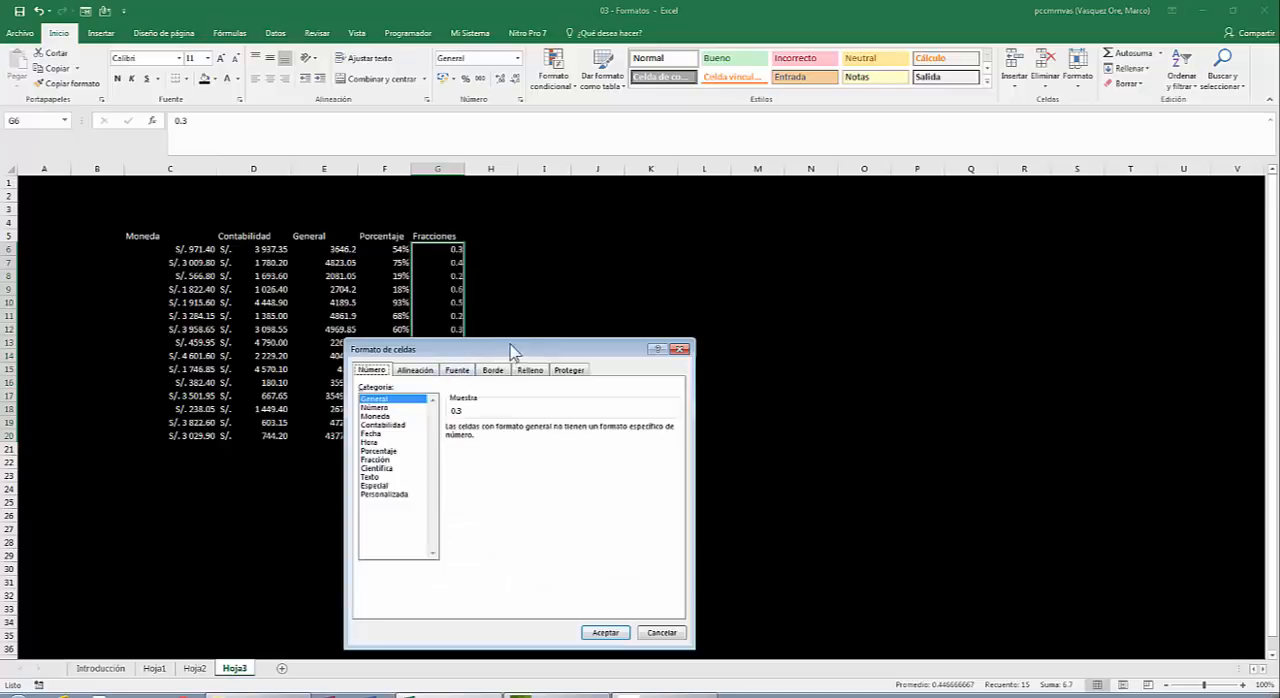
left_click_drag(519, 349, 669, 152)
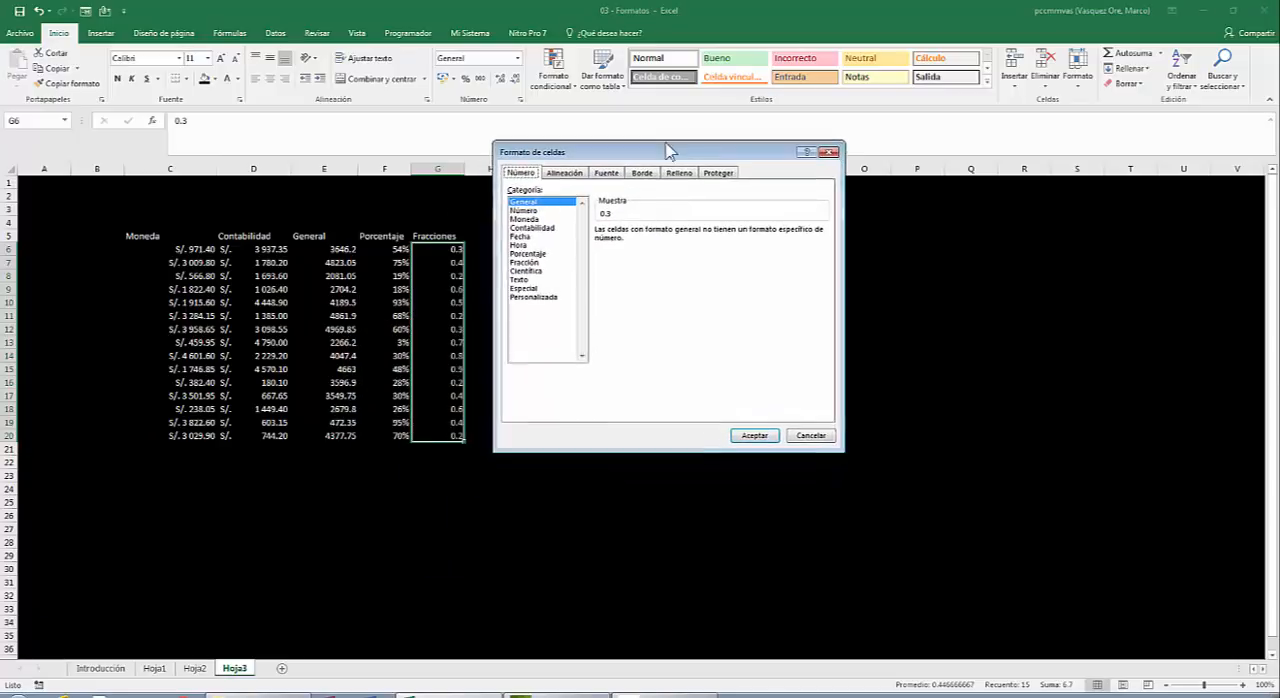
left_click(536, 263)
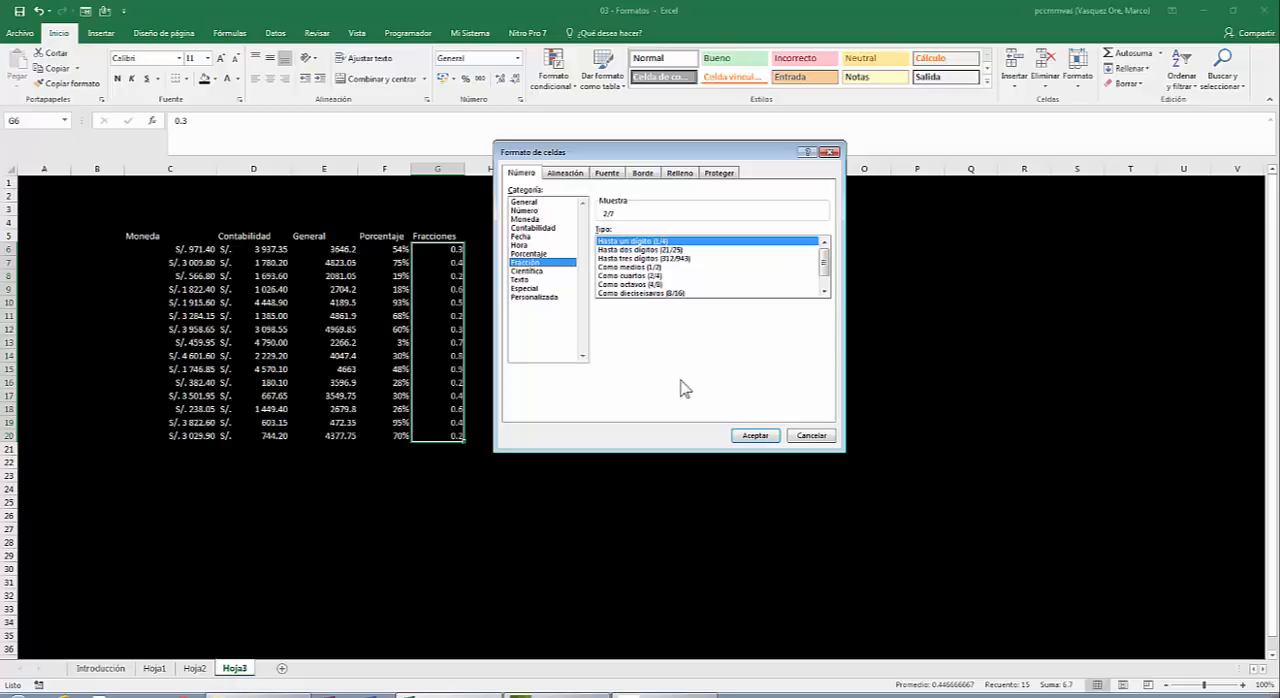
left_click(766, 437)
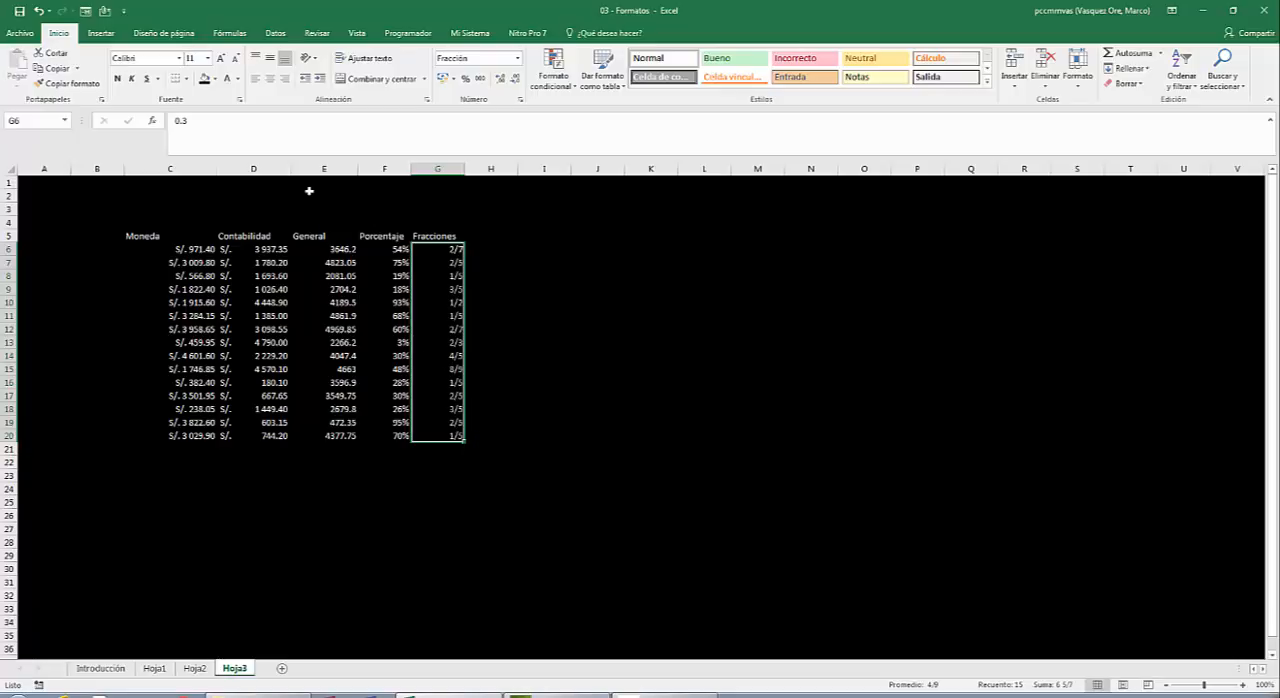
Change the fraction type of G6:G20 to Hasta dos dígitos (21/25).
right_click(448, 274)
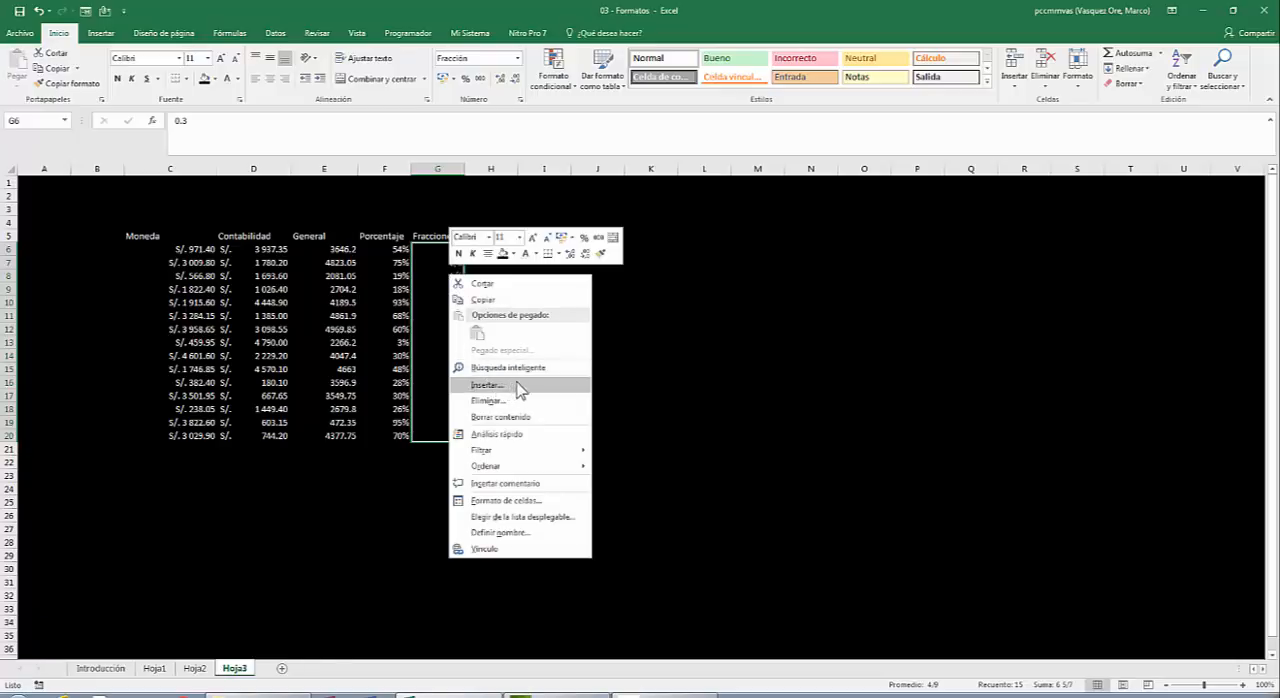
left_click(487, 501)
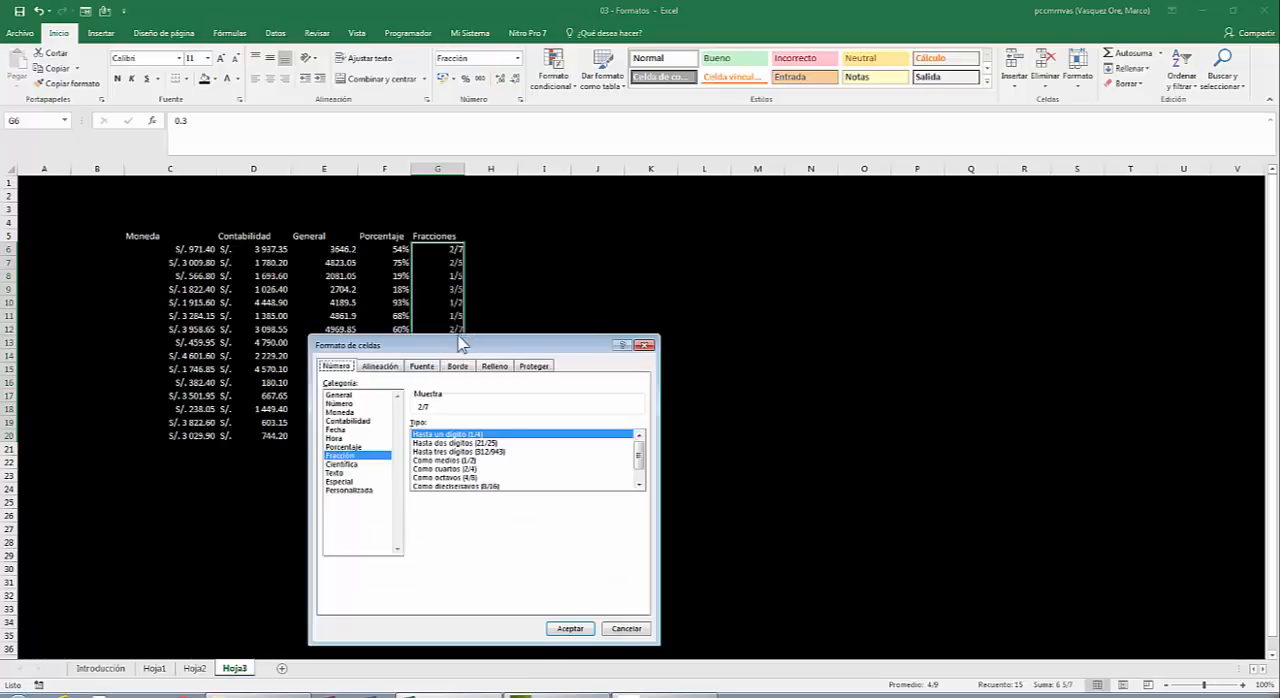
left_click_drag(458, 348, 665, 168)
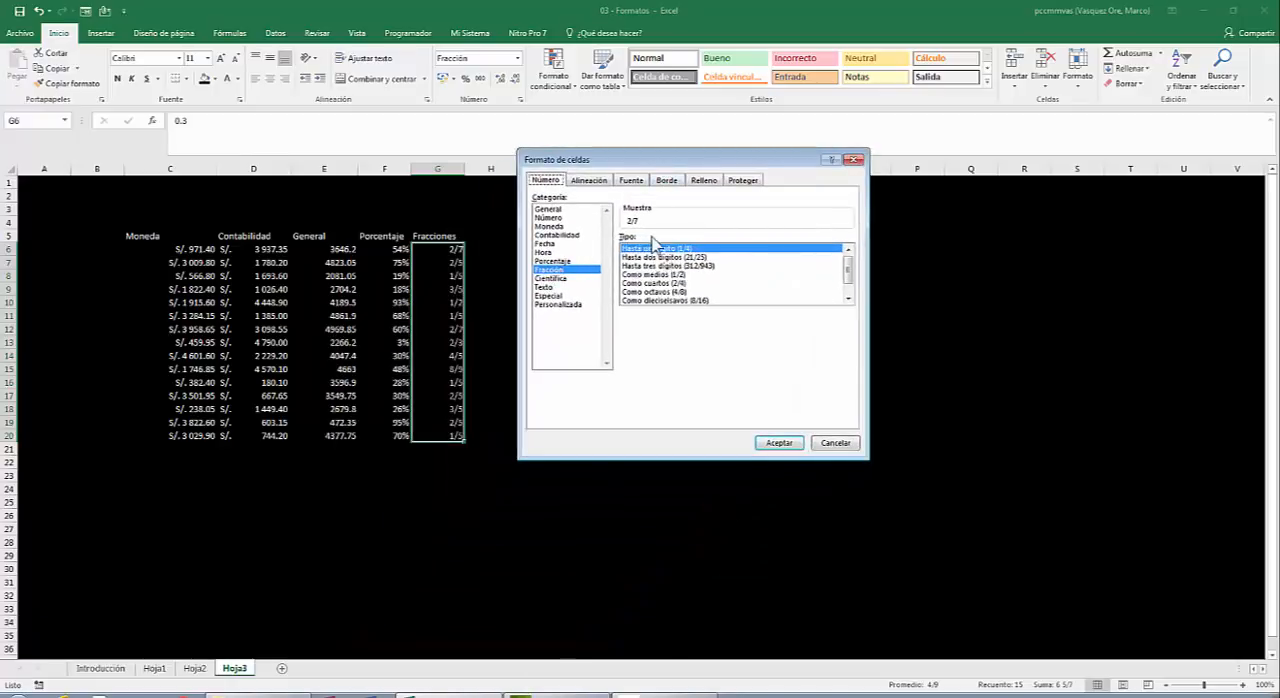
left_click(692, 259)
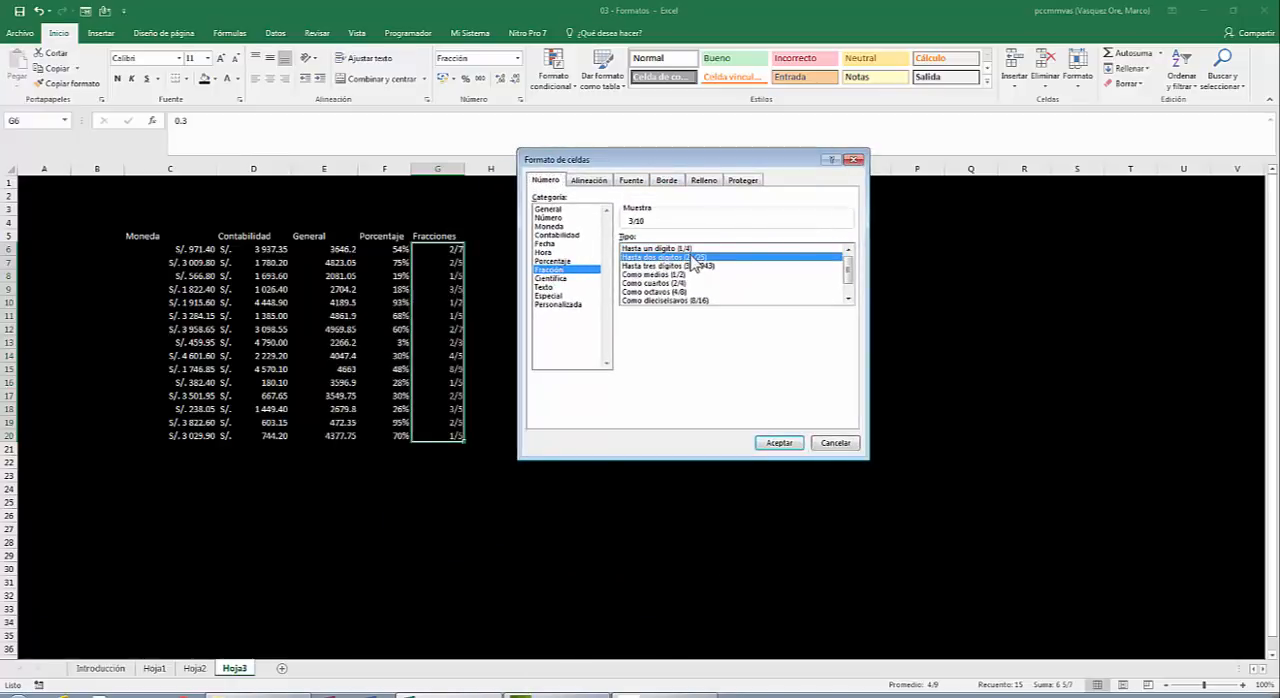
left_click(779, 442)
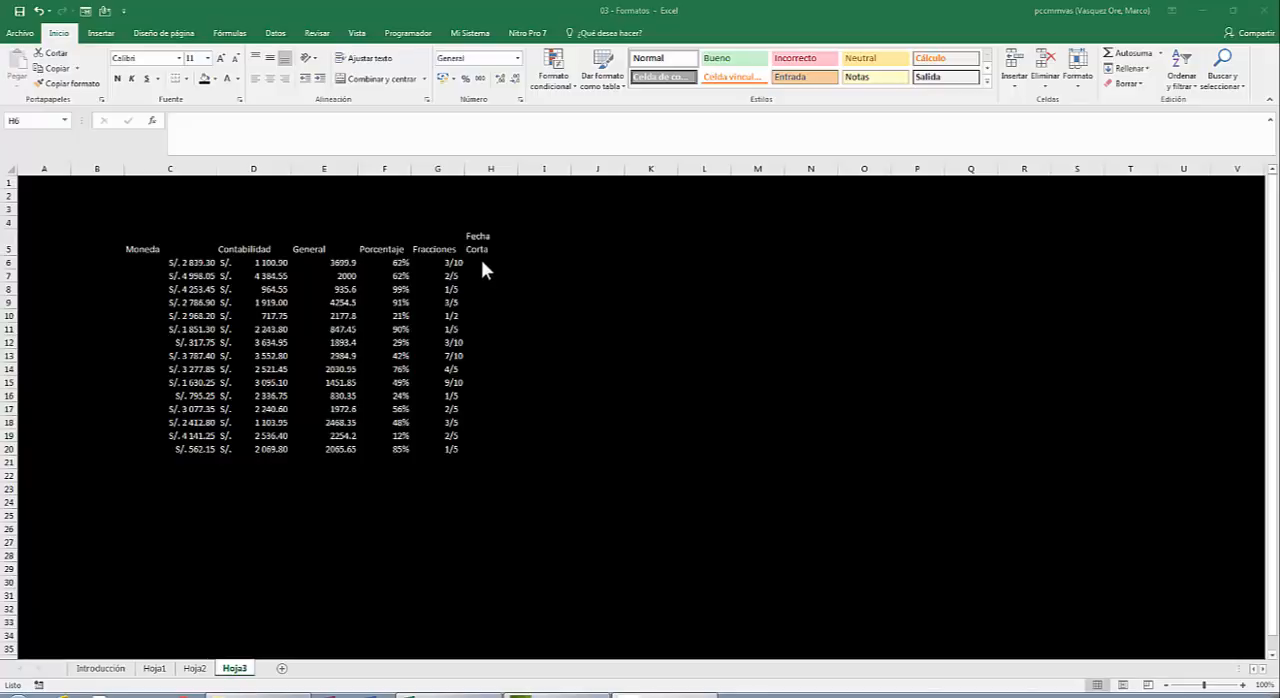
Enter the formula =ALEATORIO.ENTRE(35000,40000) in H6 under Fecha Corta and fill it down to H20.
left_click(481, 262)
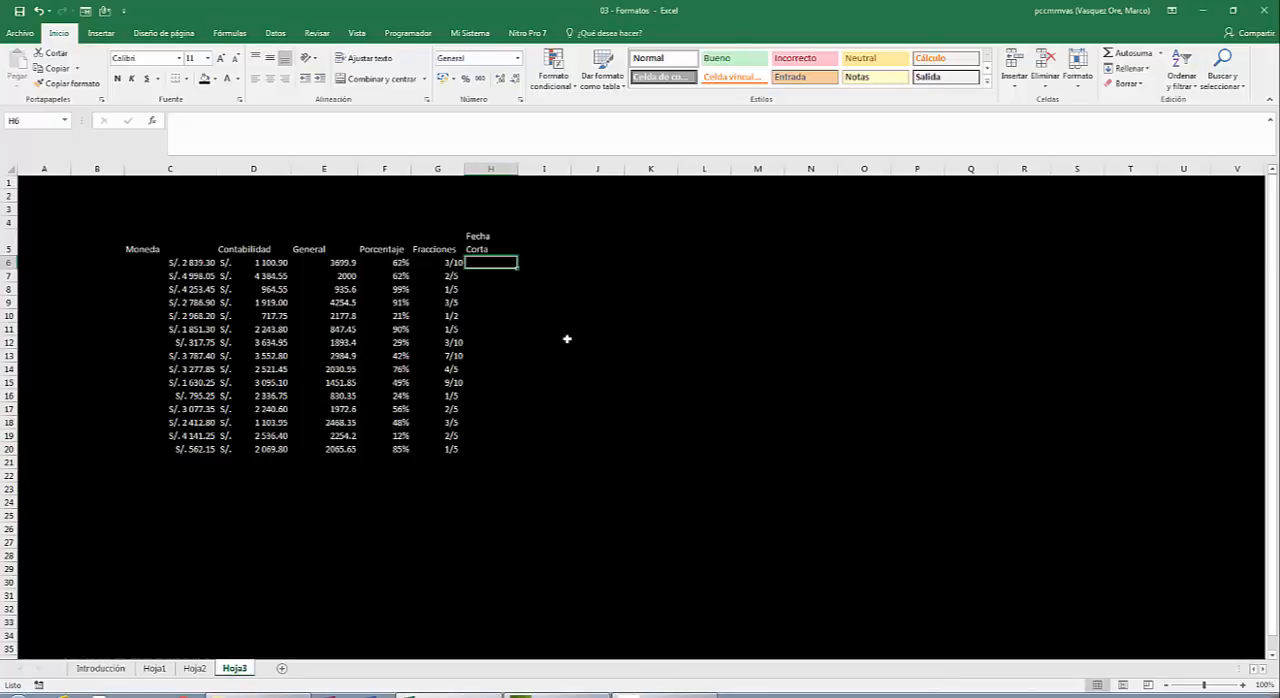
type("=ale")
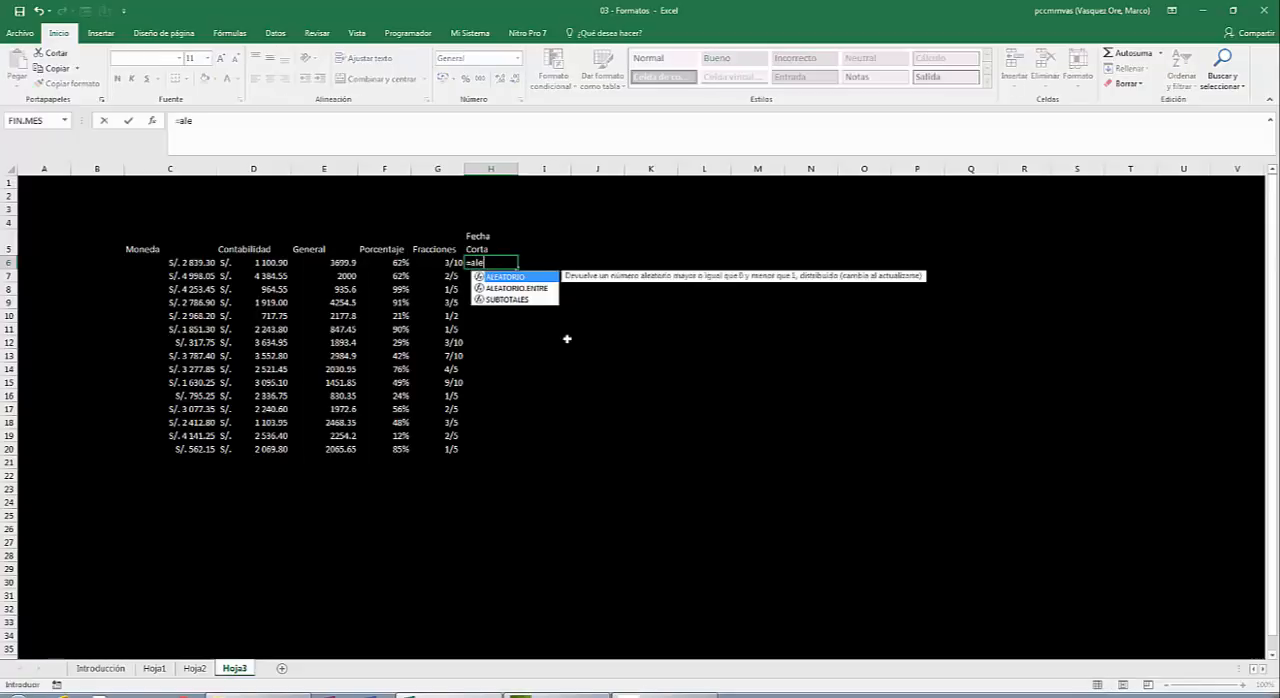
type("atorio")
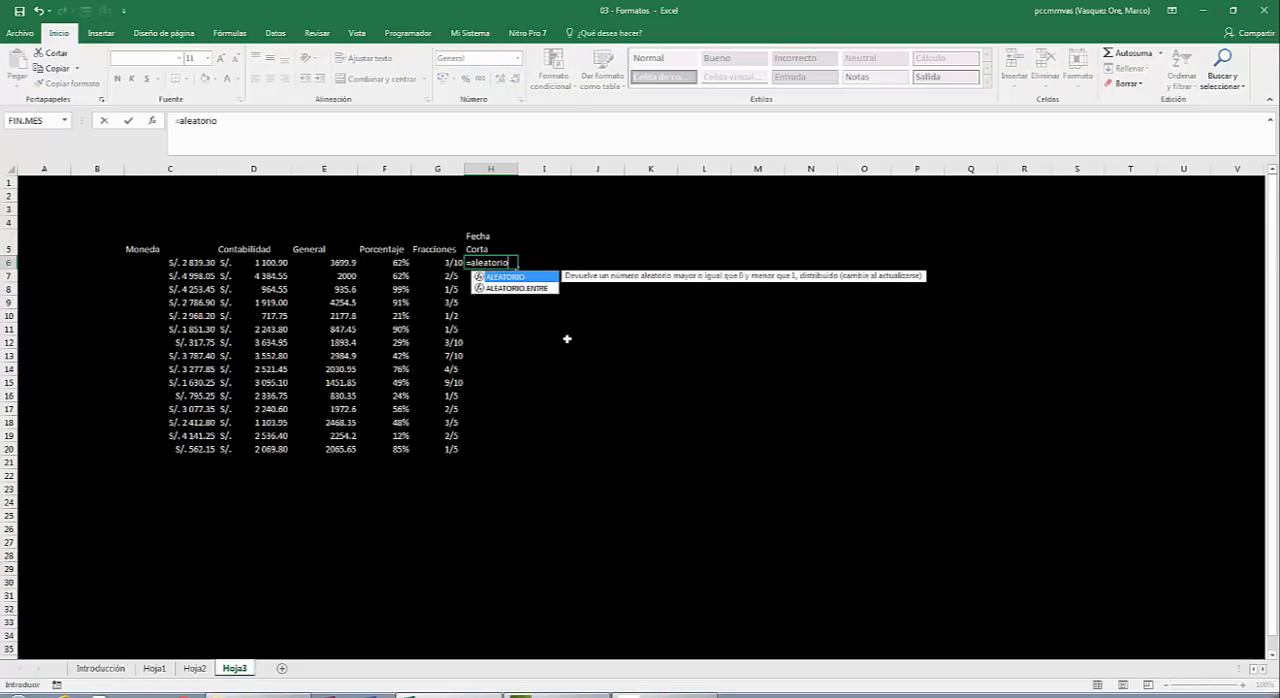
type(".")
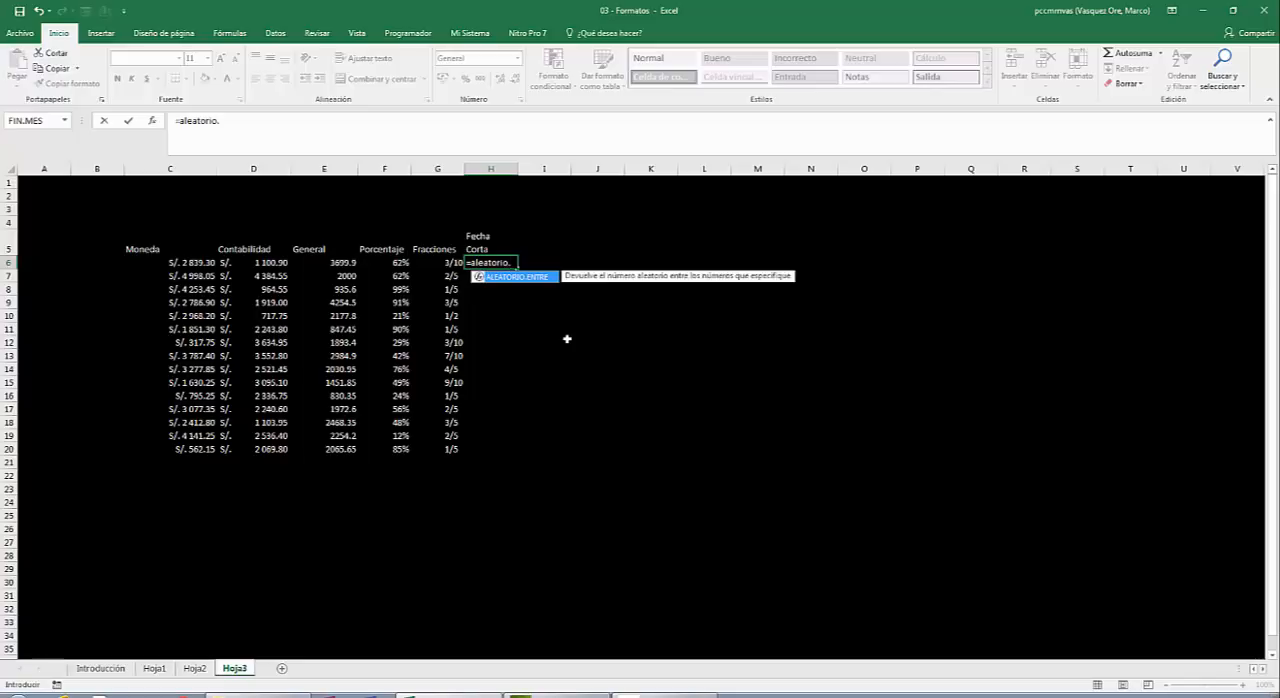
type("entre(")
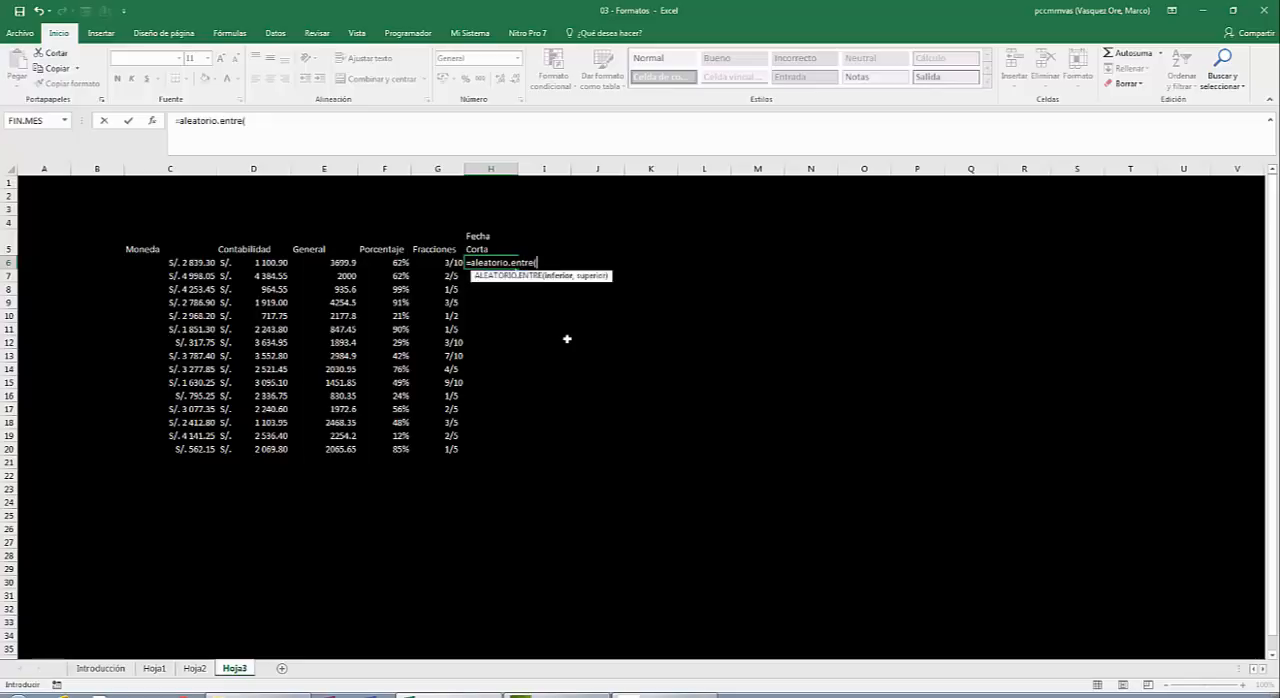
type("35000,40")
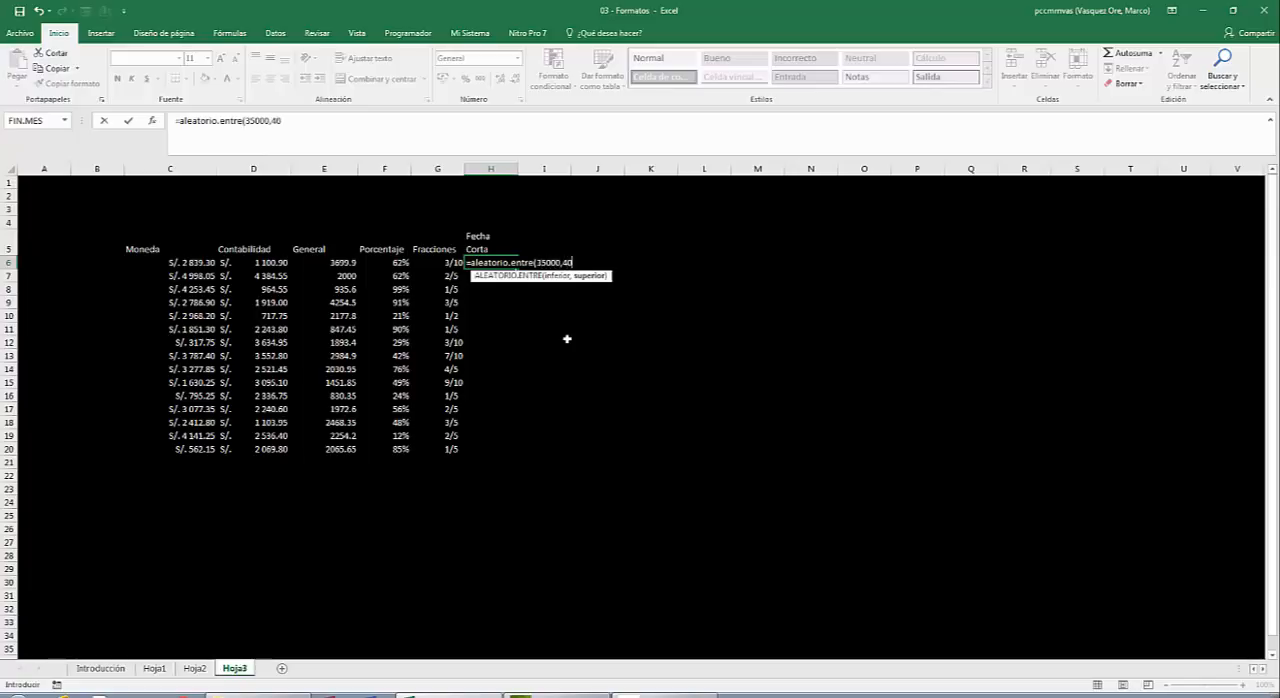
type("000)")
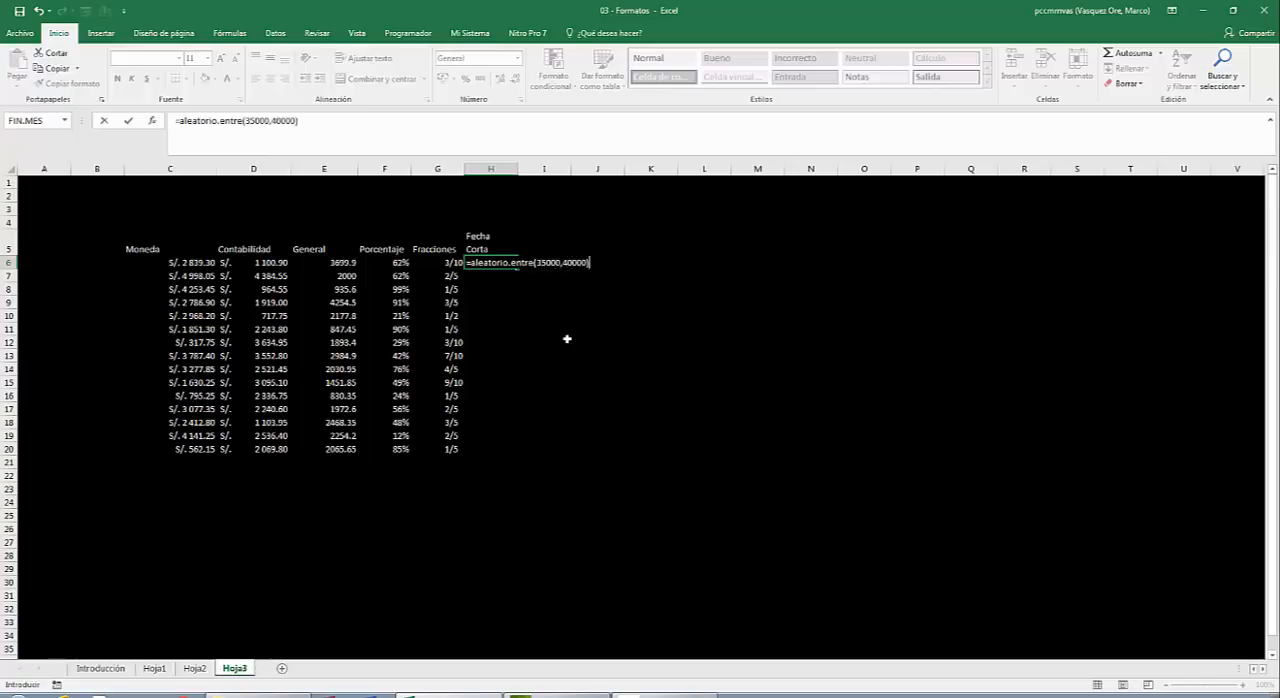
key("ctrl+Return")
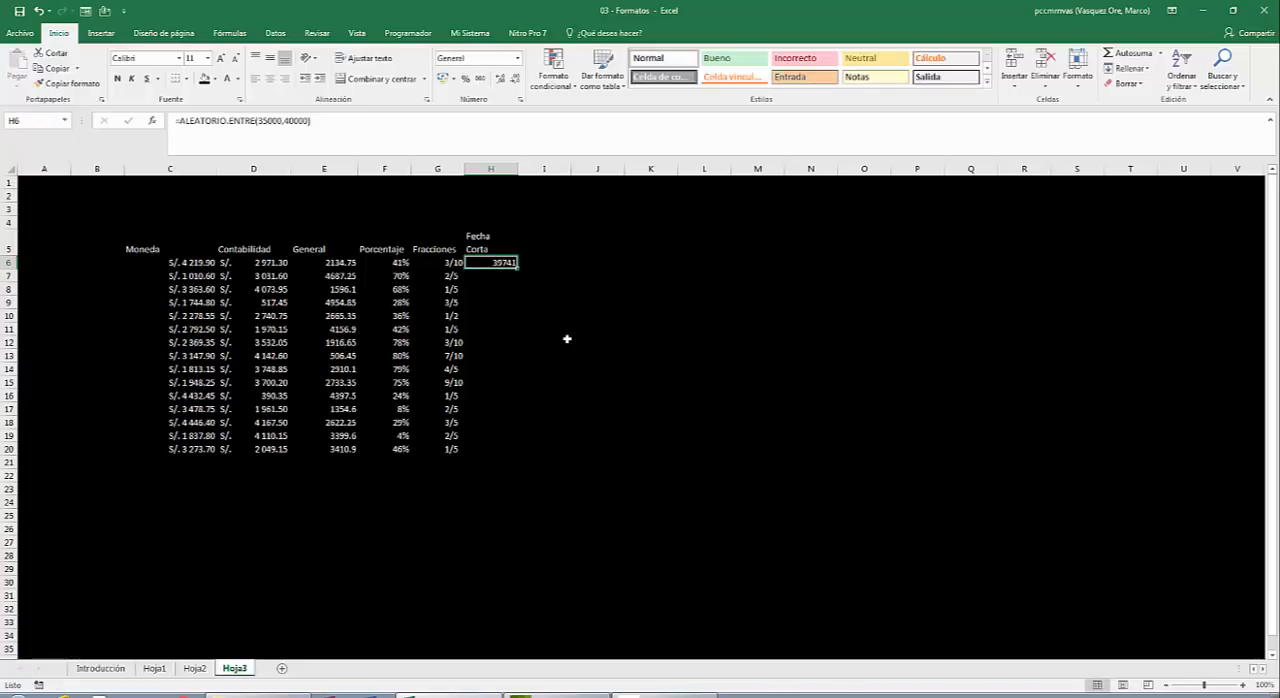
double_click(518, 267)
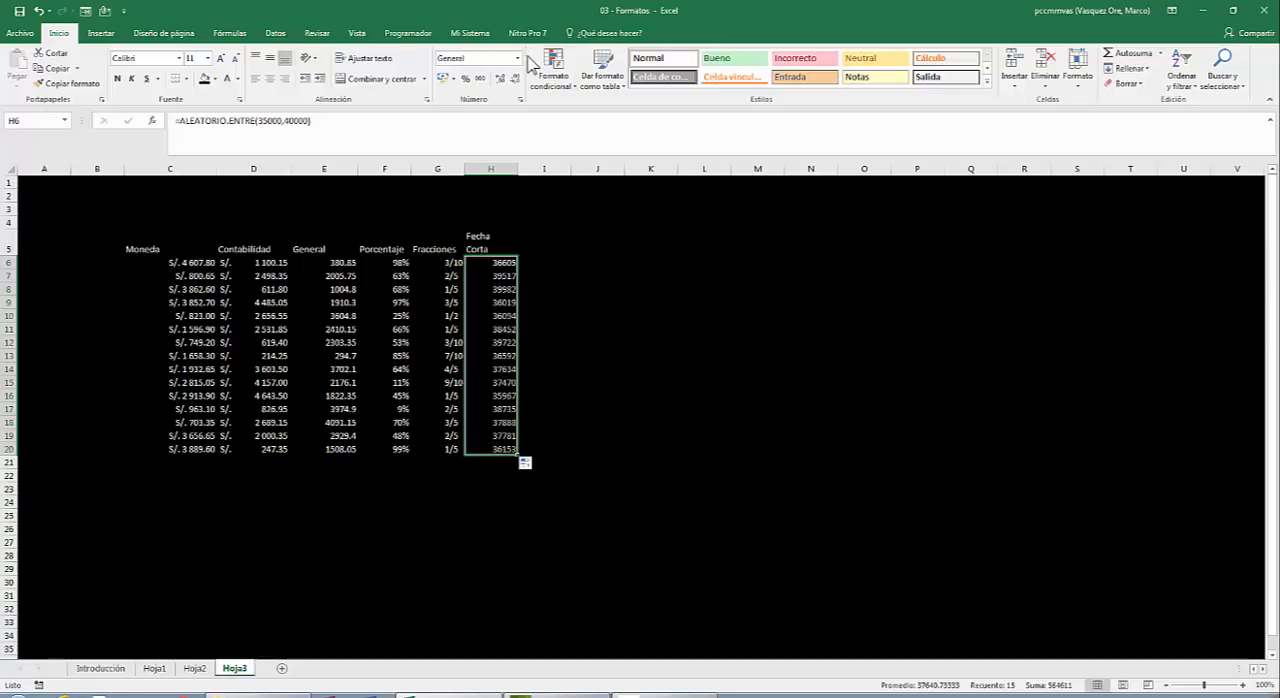
Apply the Fecha corta number format to the Fecha Corta values in H6:H20.
left_click(518, 58)
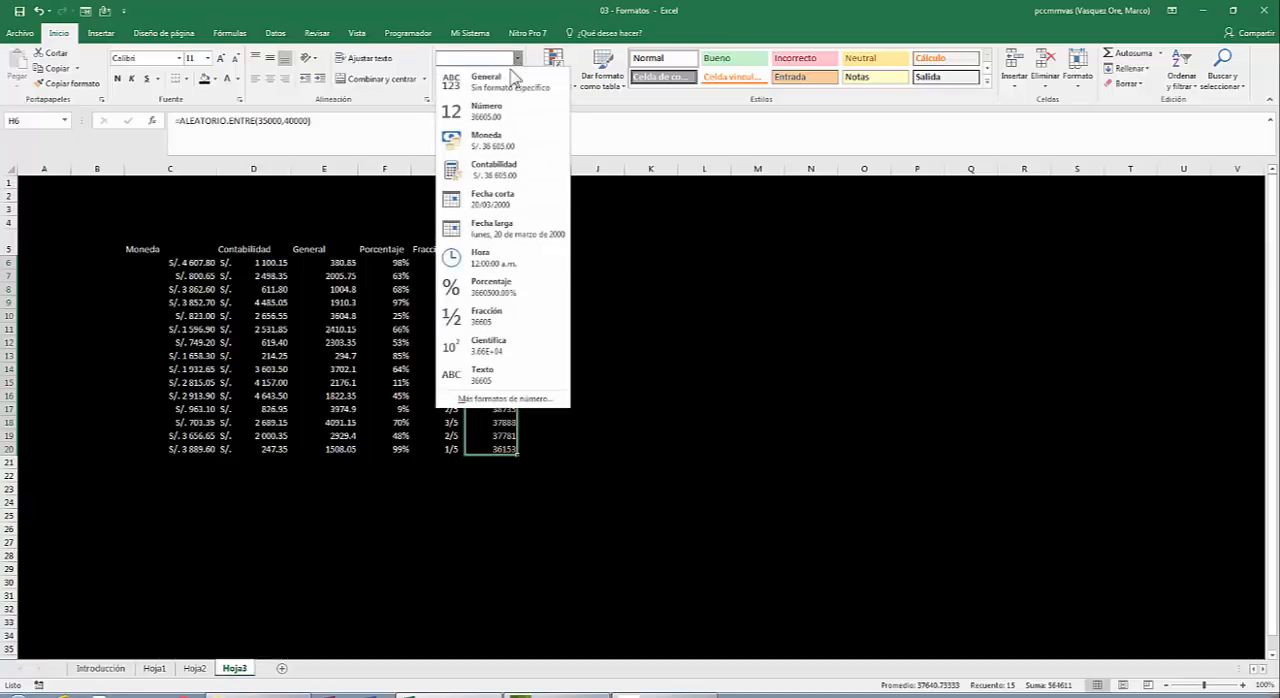
left_click(515, 203)
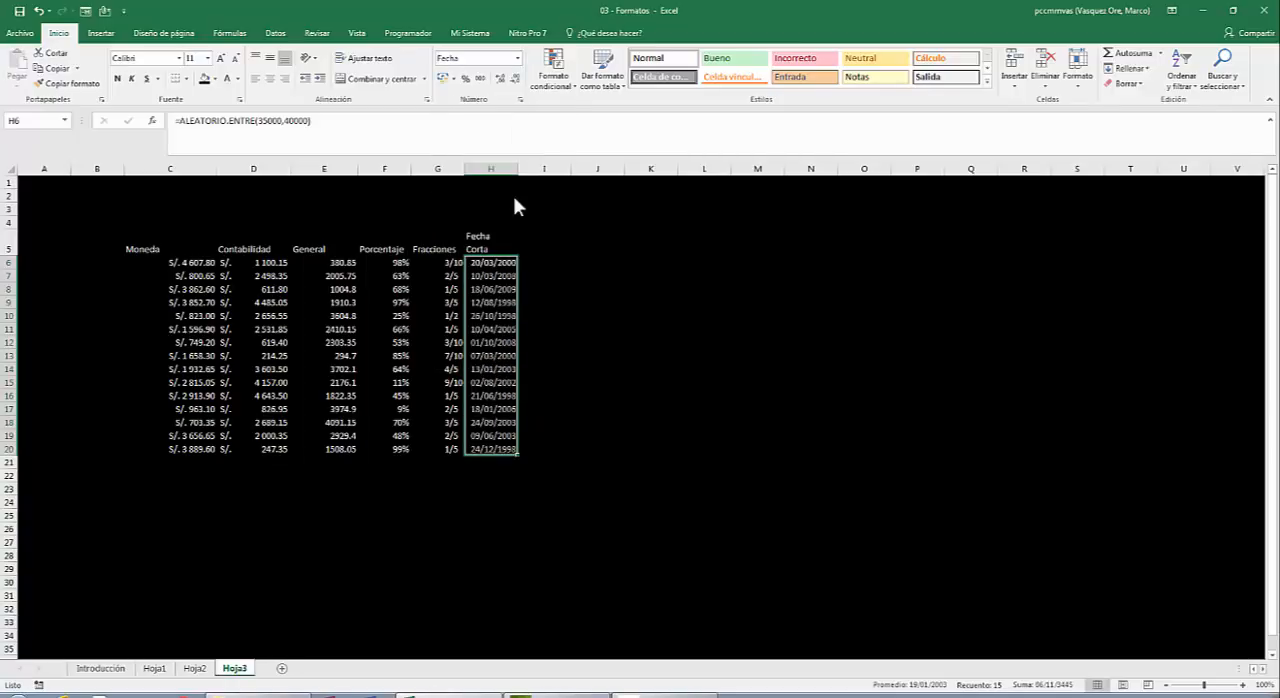
left_click(531, 342)
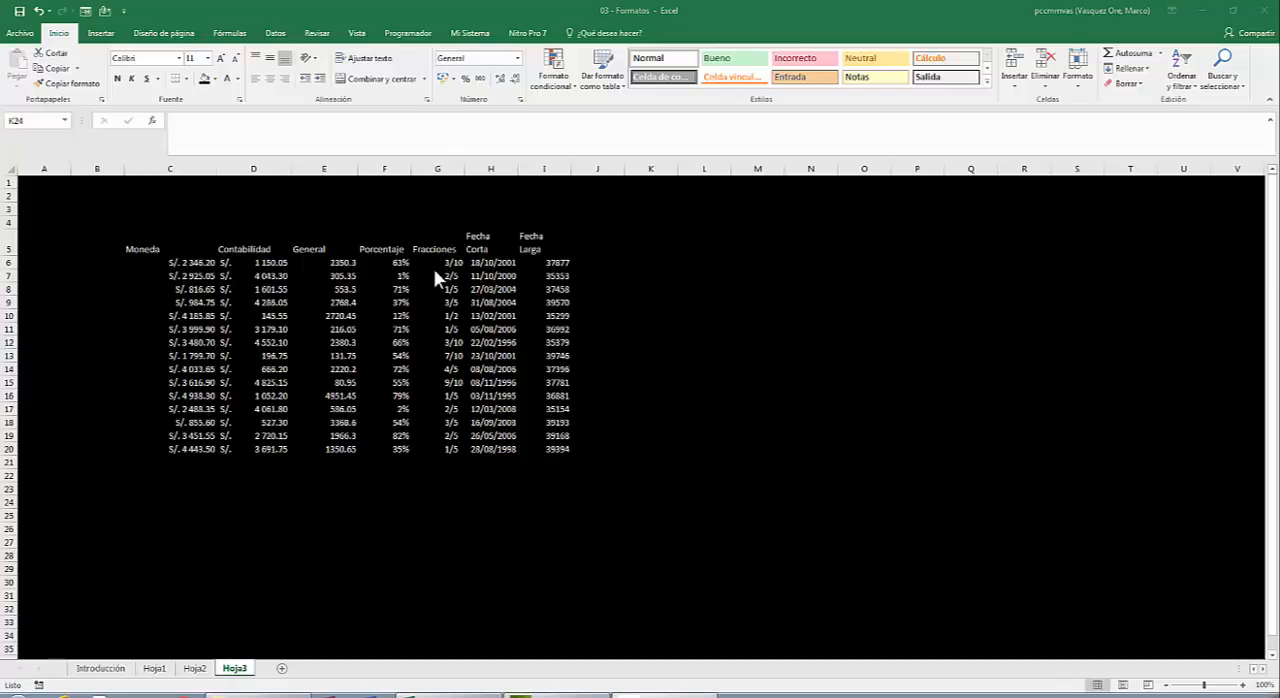
Apply the Fecha larga number format to the values under Fecha Larga, I6:I20.
left_click(557, 262)
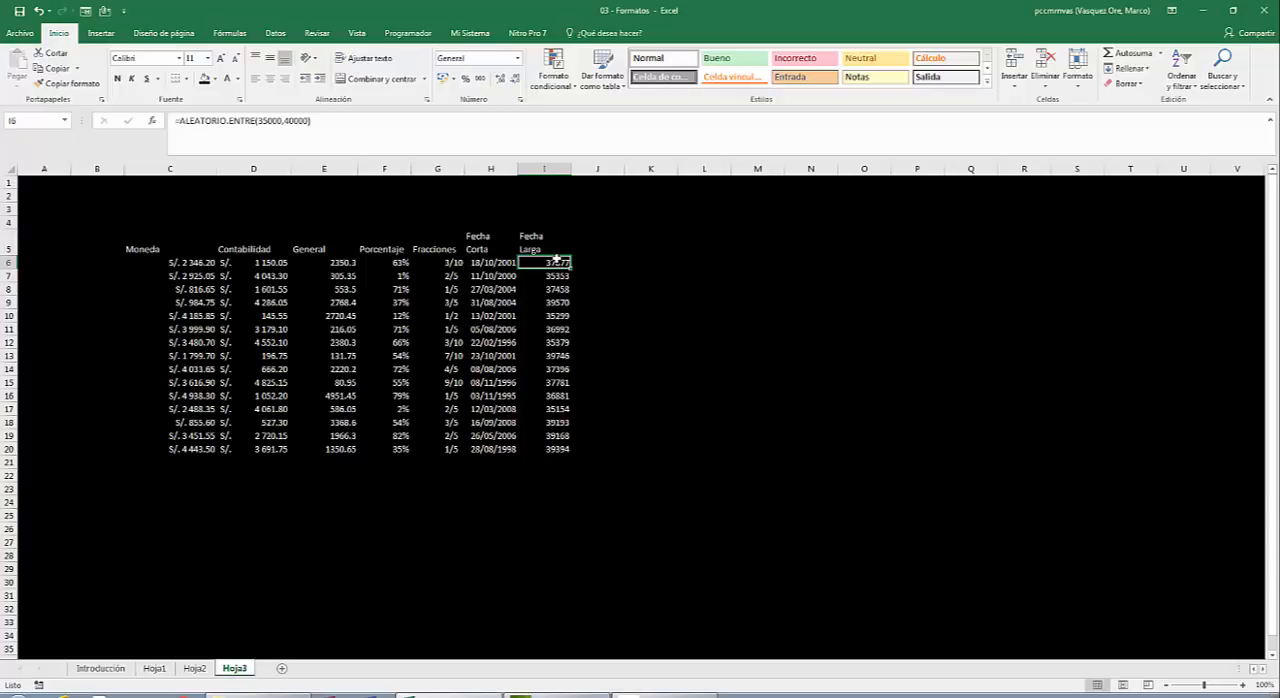
key("shift+Down")
key("shift+Down")
key("shift+Down")
key("shift+Down")
key("shift+Down")
key("shift+Down")
key("shift+Down")
key("shift+Down")
key("shift+Down")
key("shift+Down")
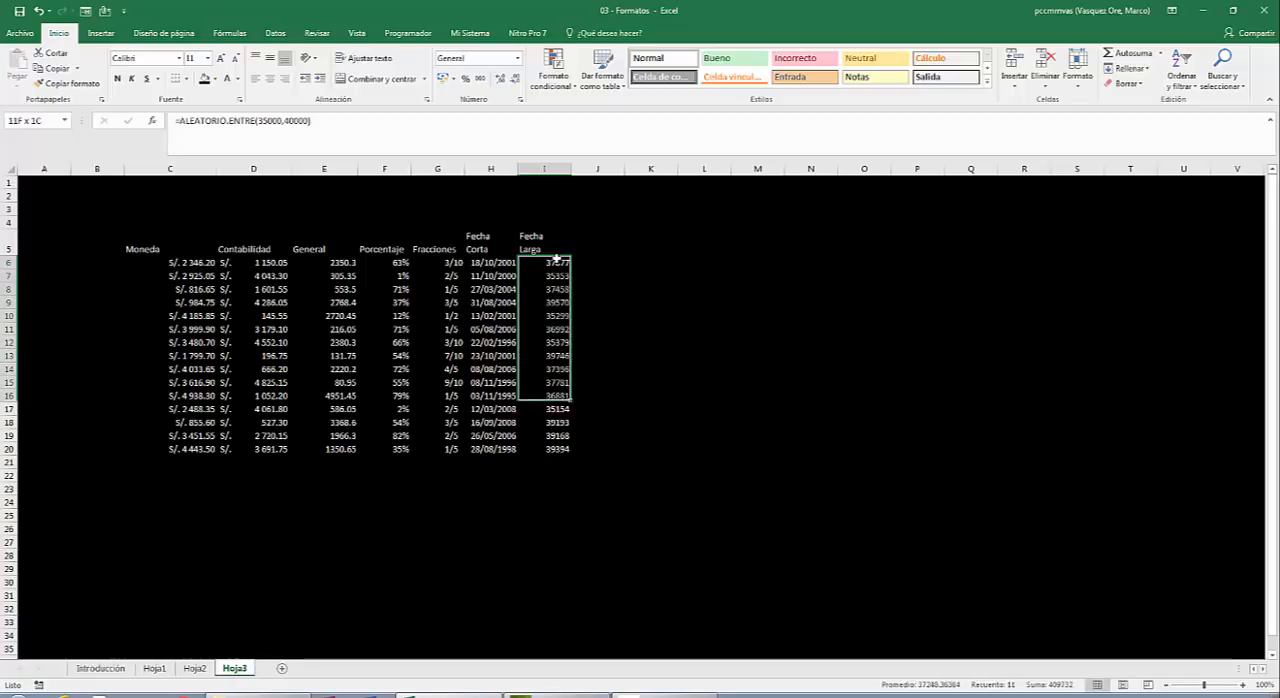
key("shift+Down")
key("shift+Down")
key("shift+Down")
key("shift+Down")
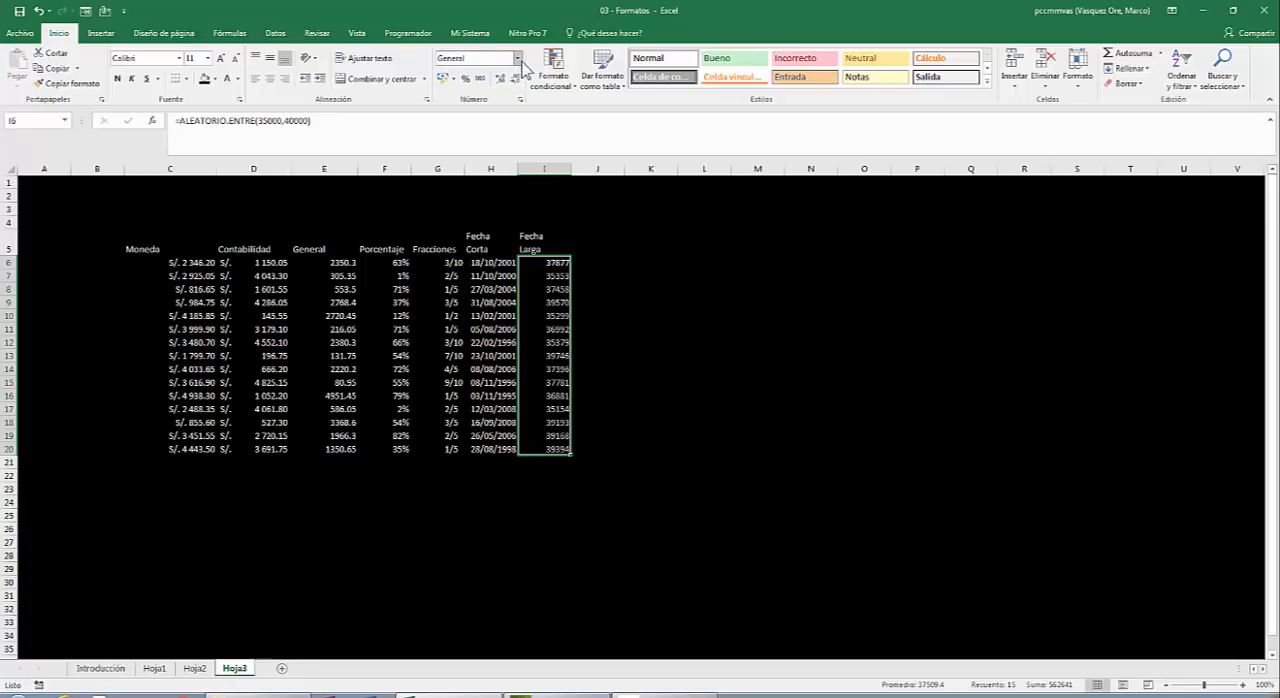
left_click(518, 59)
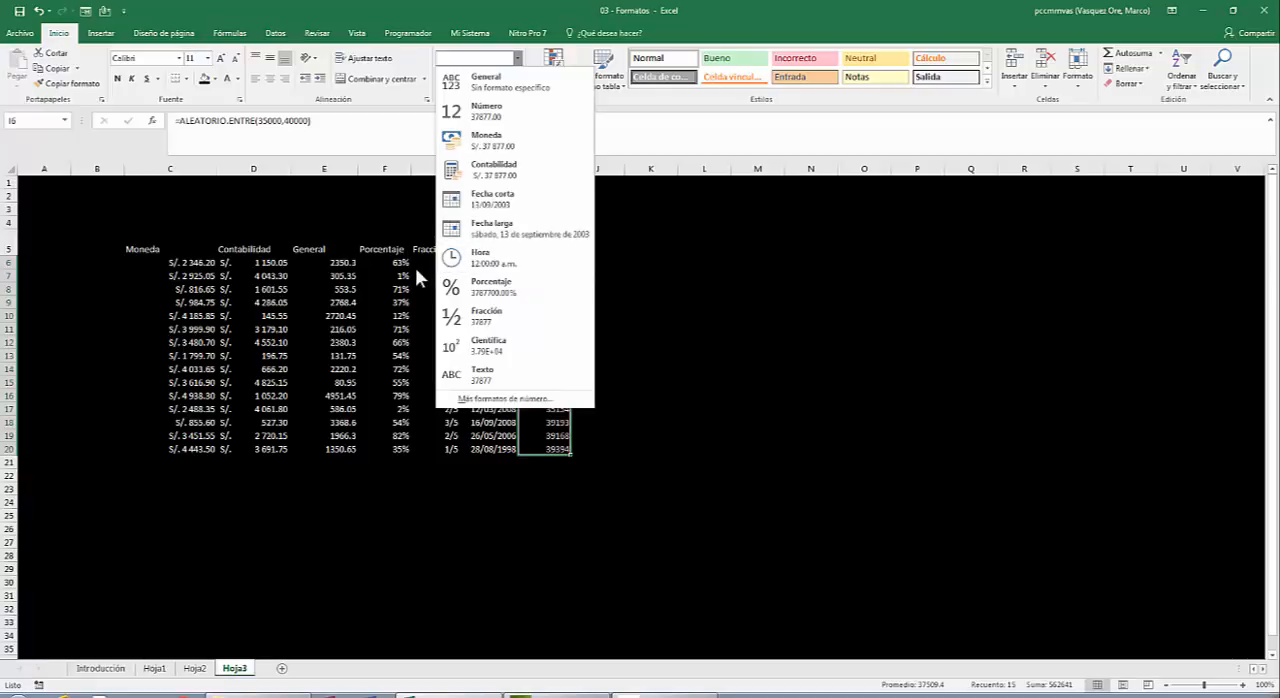
left_click(490, 228)
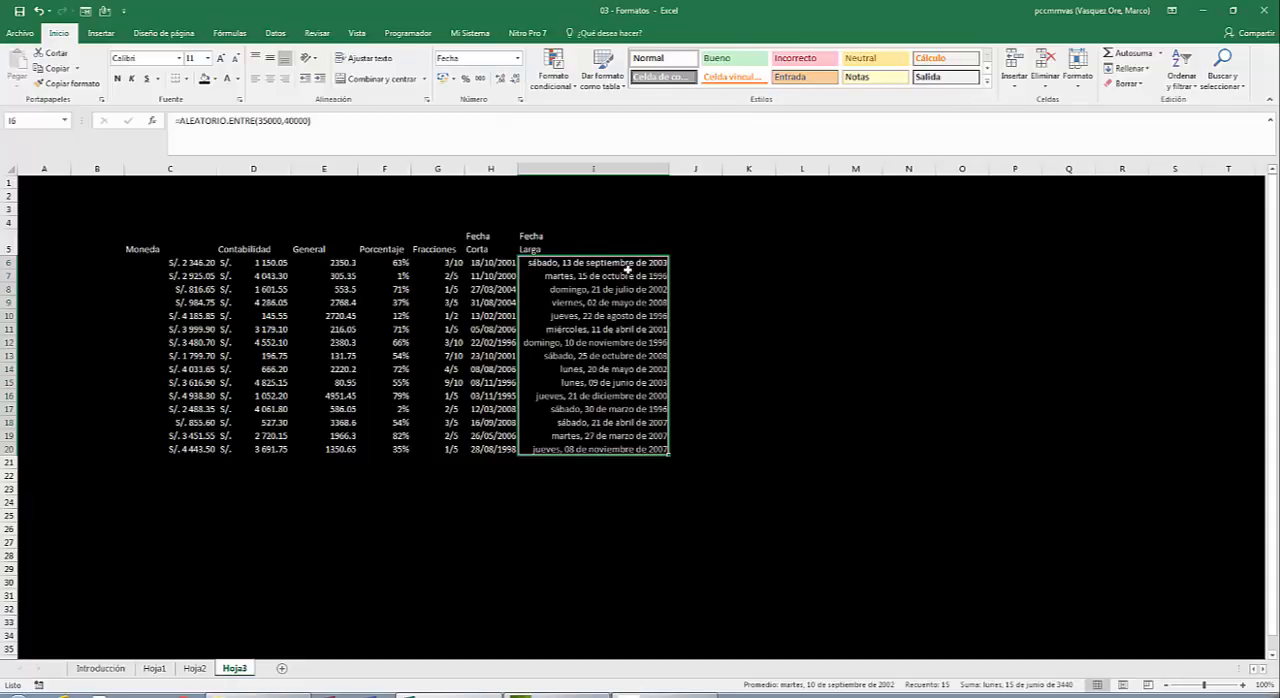
left_click_drag(576, 264, 577, 263)
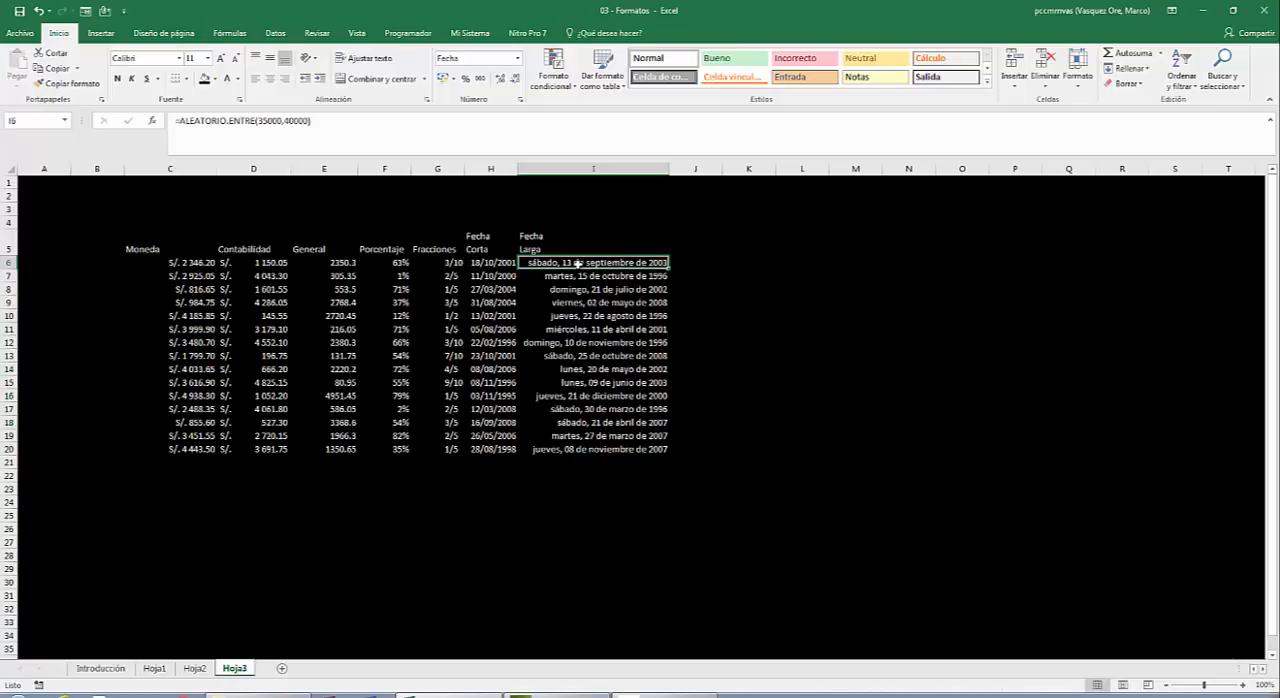
key("Down")
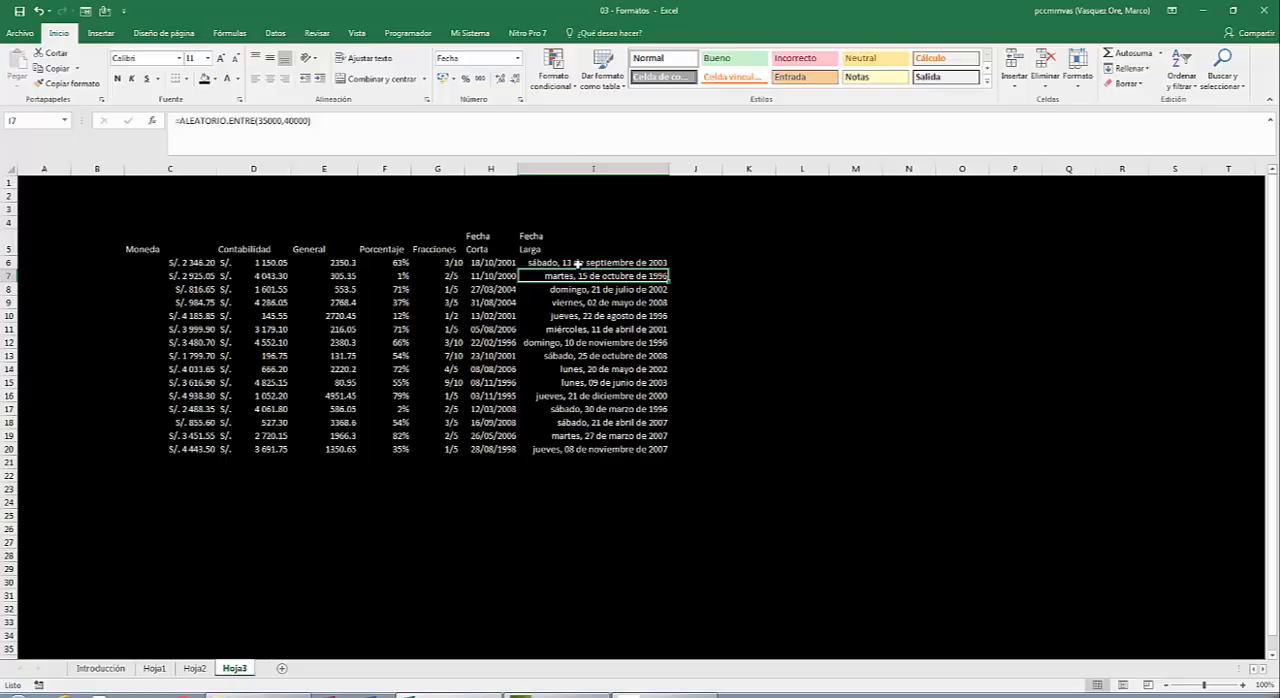
key("Up")
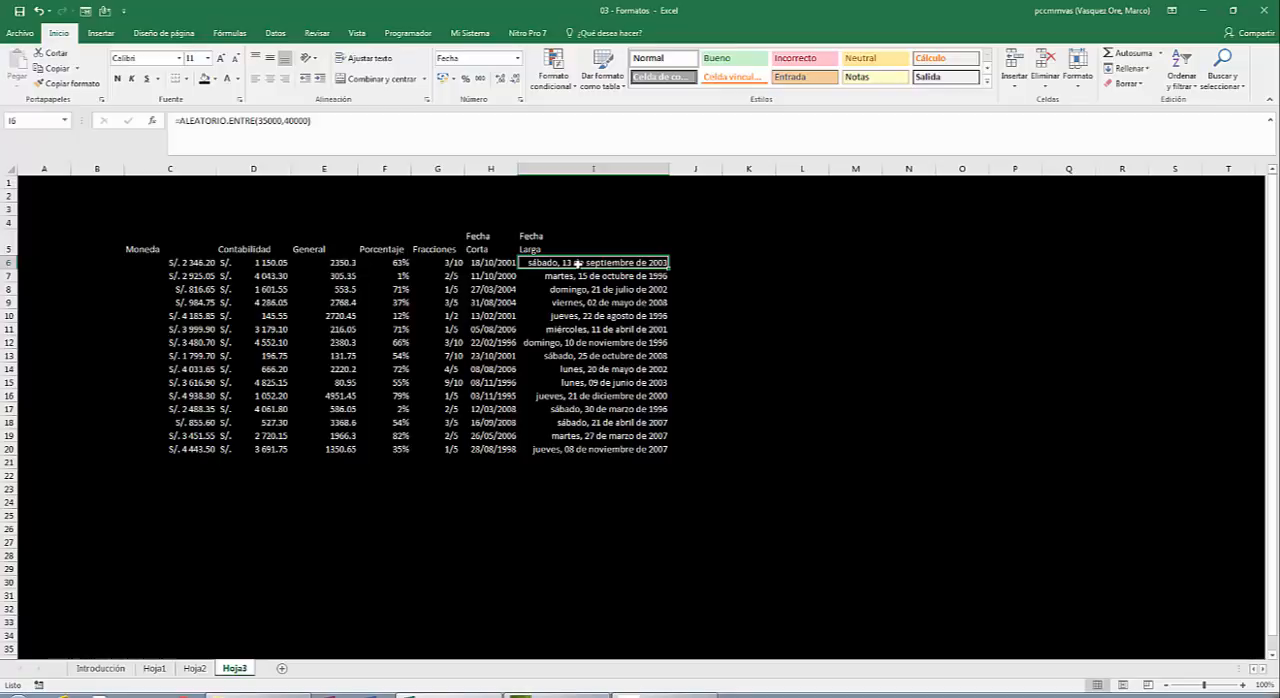
Look through the long-date values under Fecha Larga down to I20, checking the formula behind each cell.
key("Down")
key("Down")
key("Down")
key("Down")
key("Down")
key("Down")
key("Down")
key("Down")
key("Down")
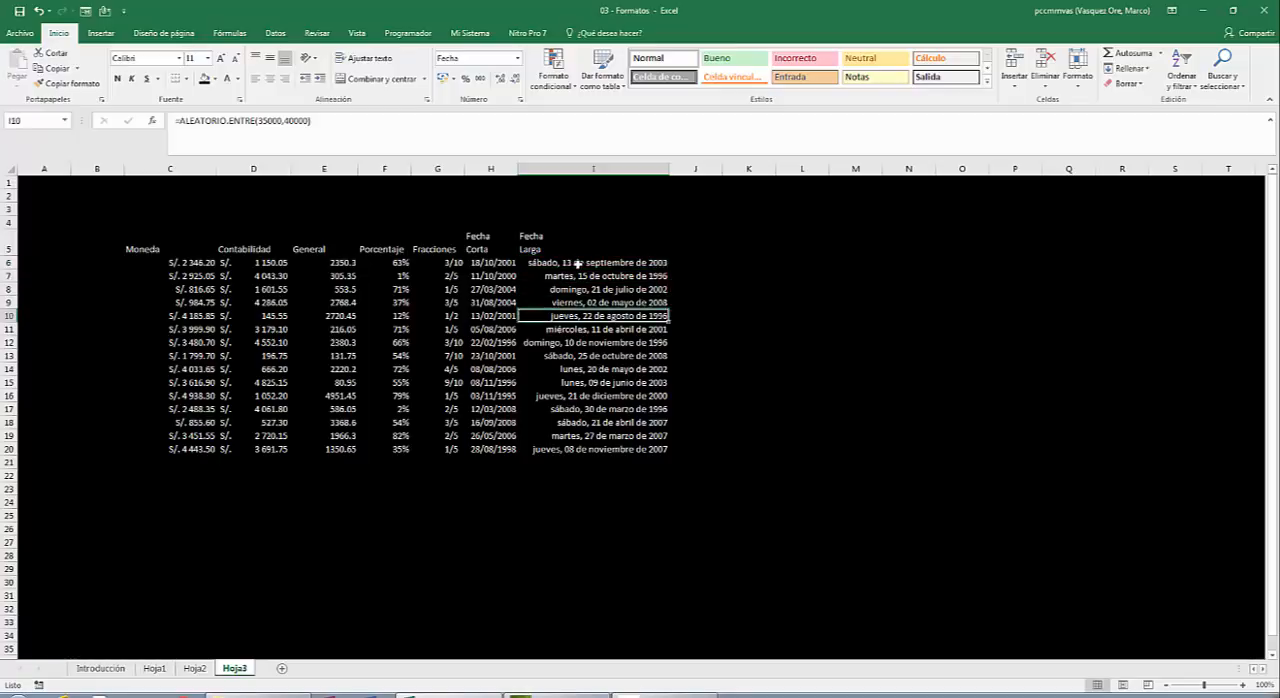
key("Down")
key("Down")
key("Down")
key("Down")
key("Down")
key("Down")
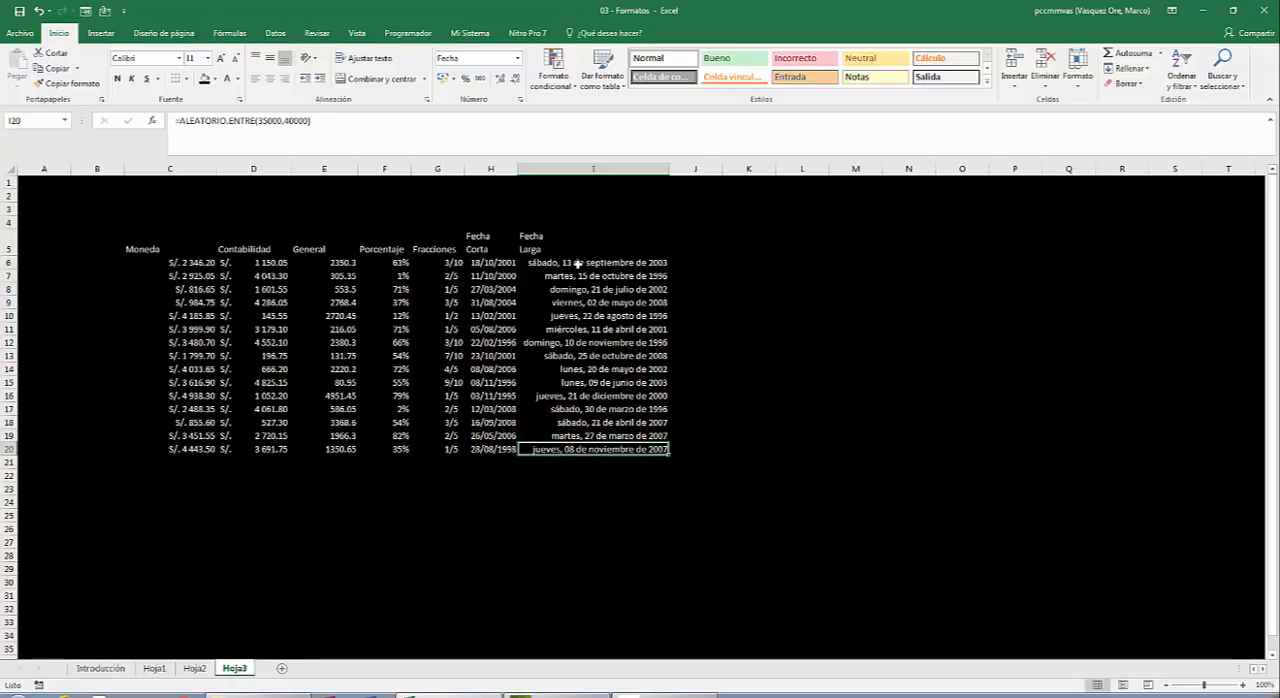
key("Up")
key("Up")
key("Up")
key("Up")
key("Up")
key("Up")
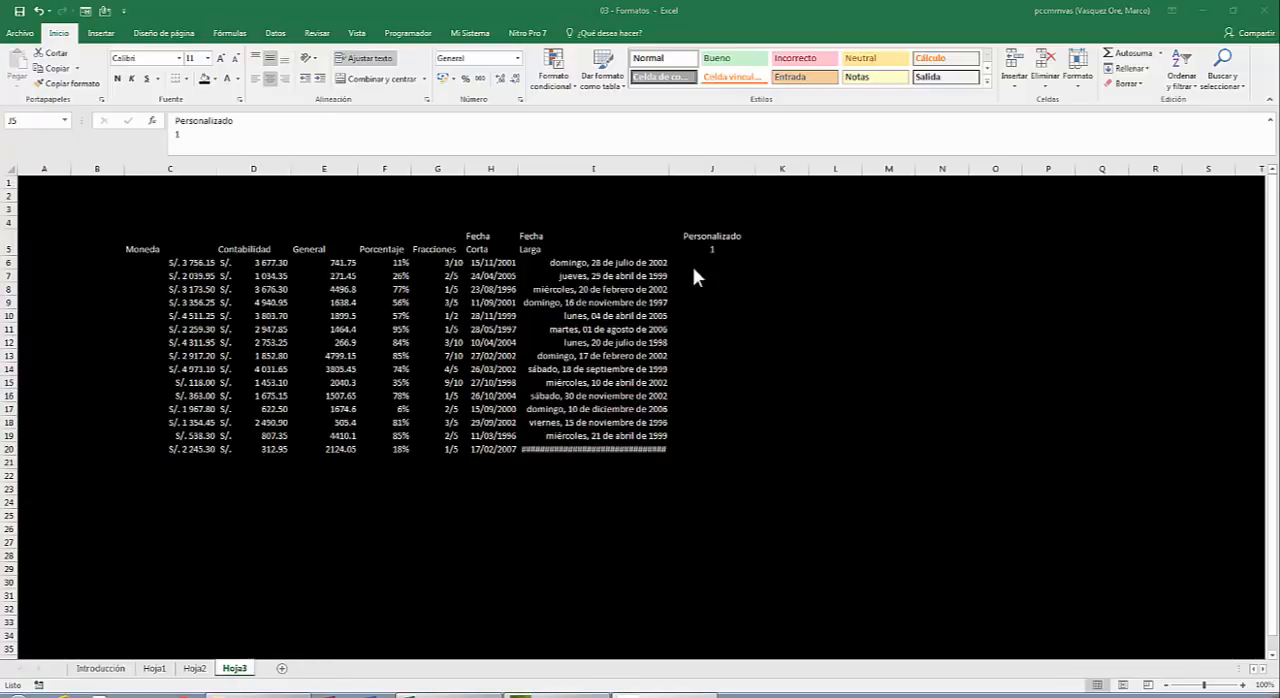
Enter the formula =ALEATORIO.ENTRE(2,99) in J6 under Personalizado 1 and fill it down to J20.
left_click(718, 240)
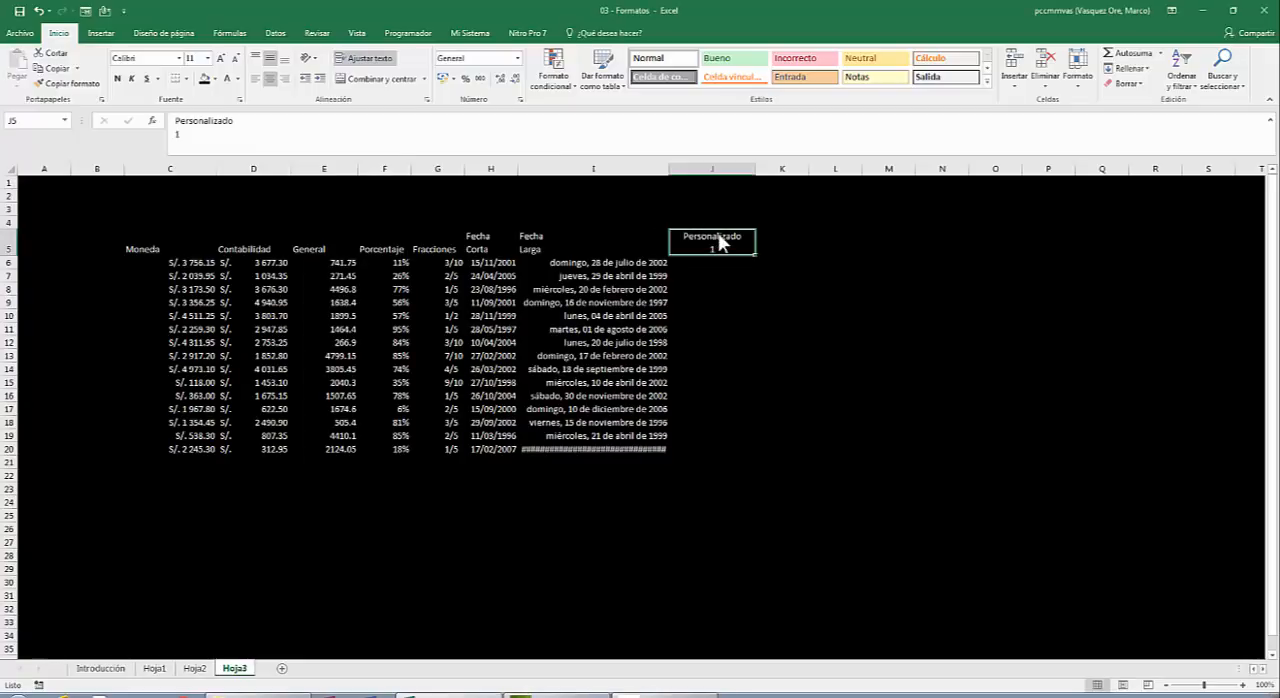
left_click(720, 262)
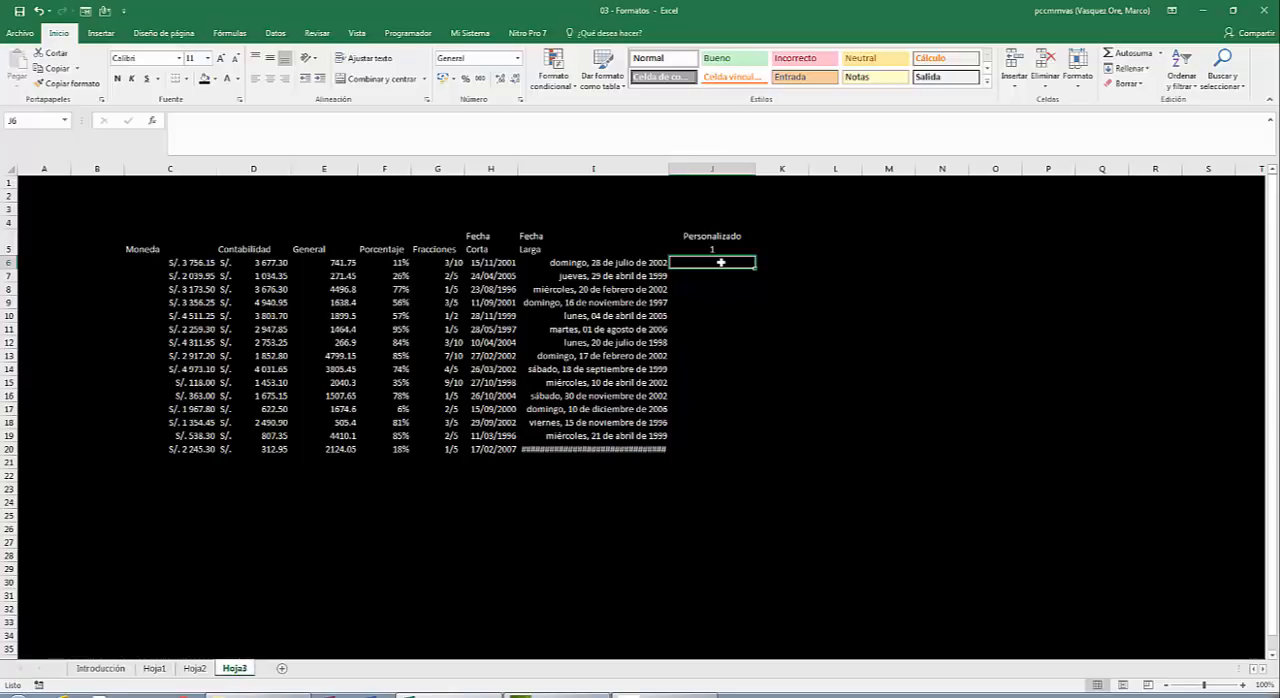
type("=ale")
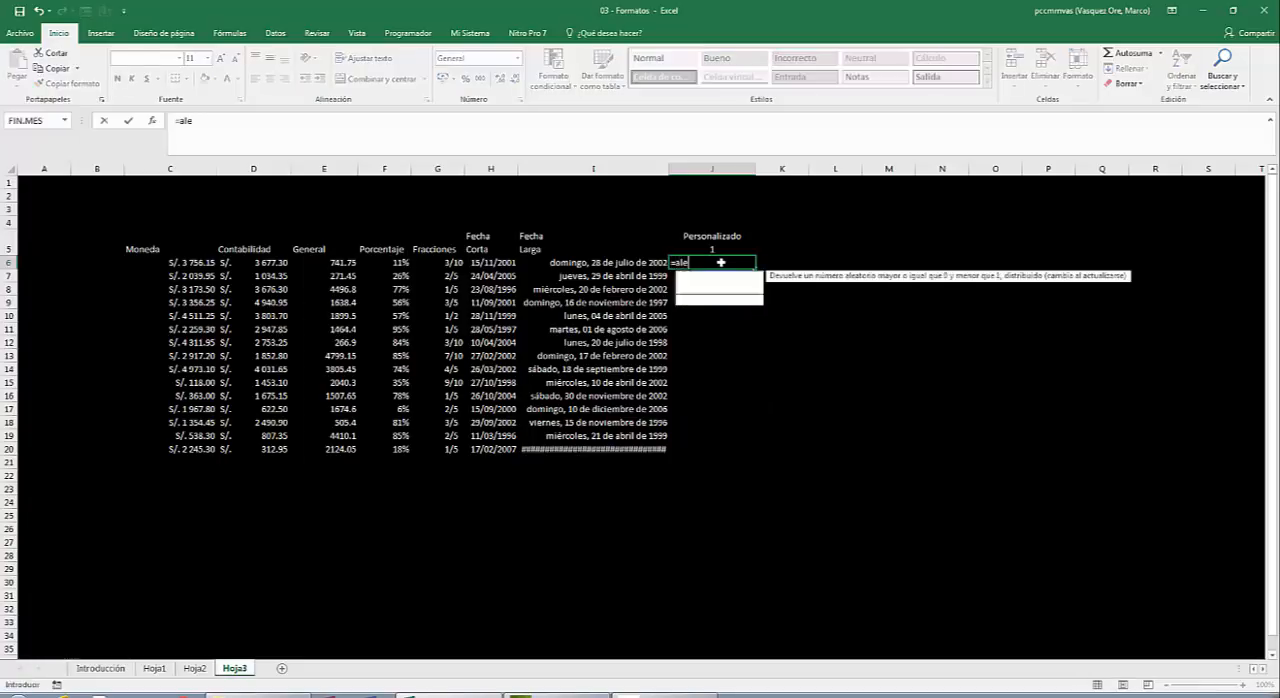
type("atorio")
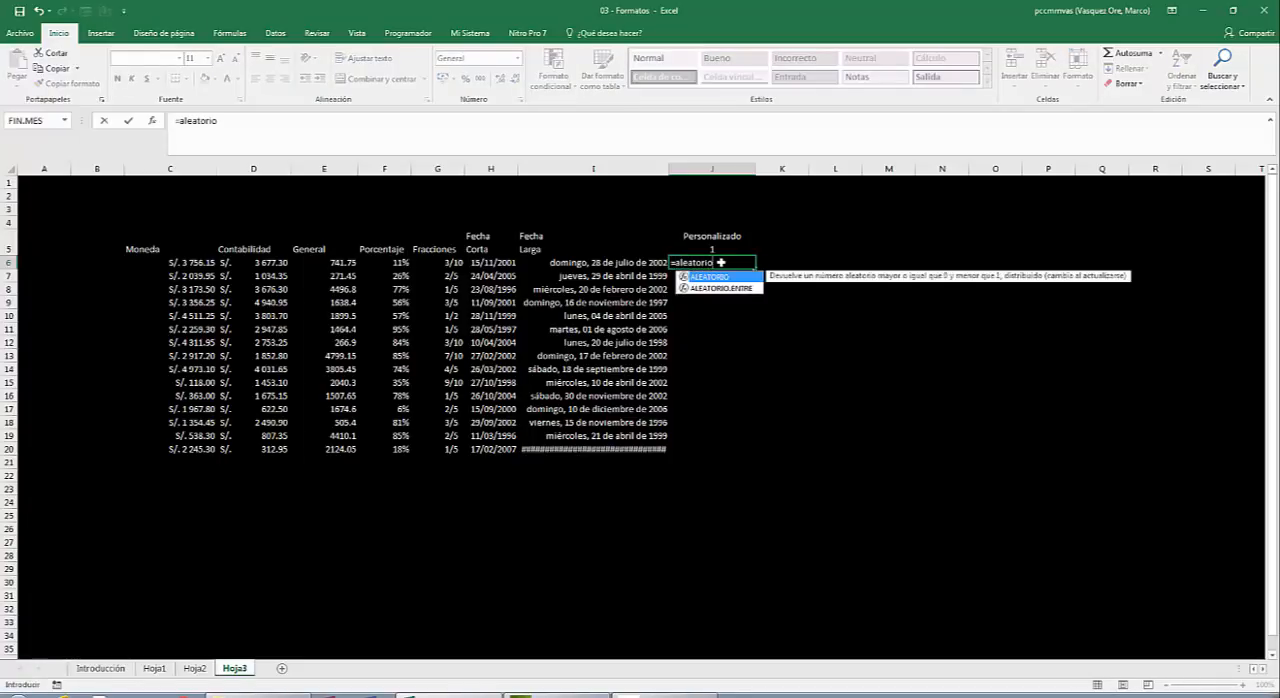
type(".entre")
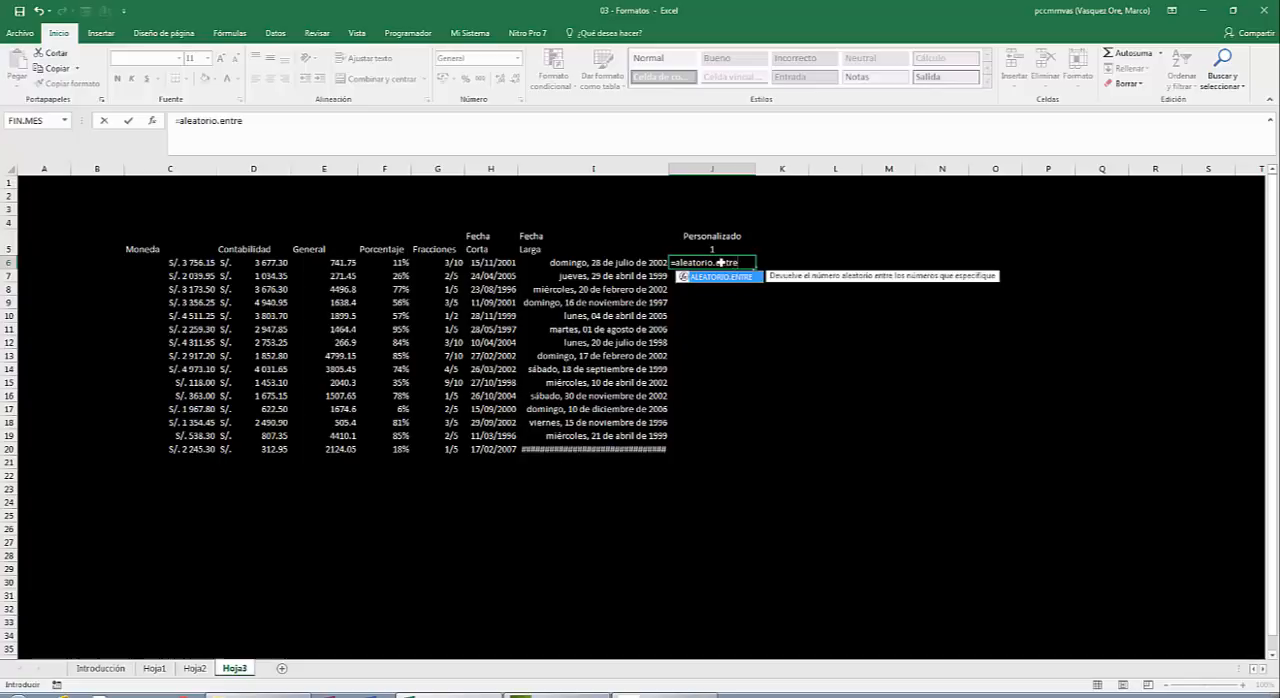
type("(2")
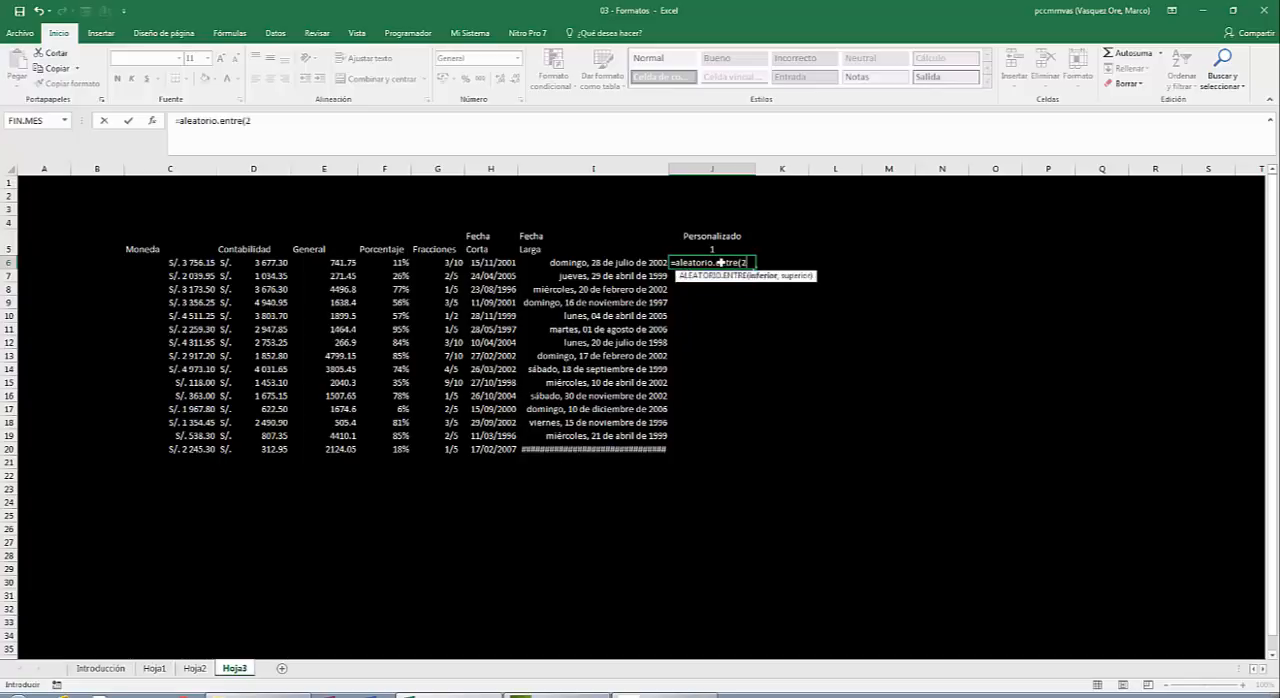
type(",99)")
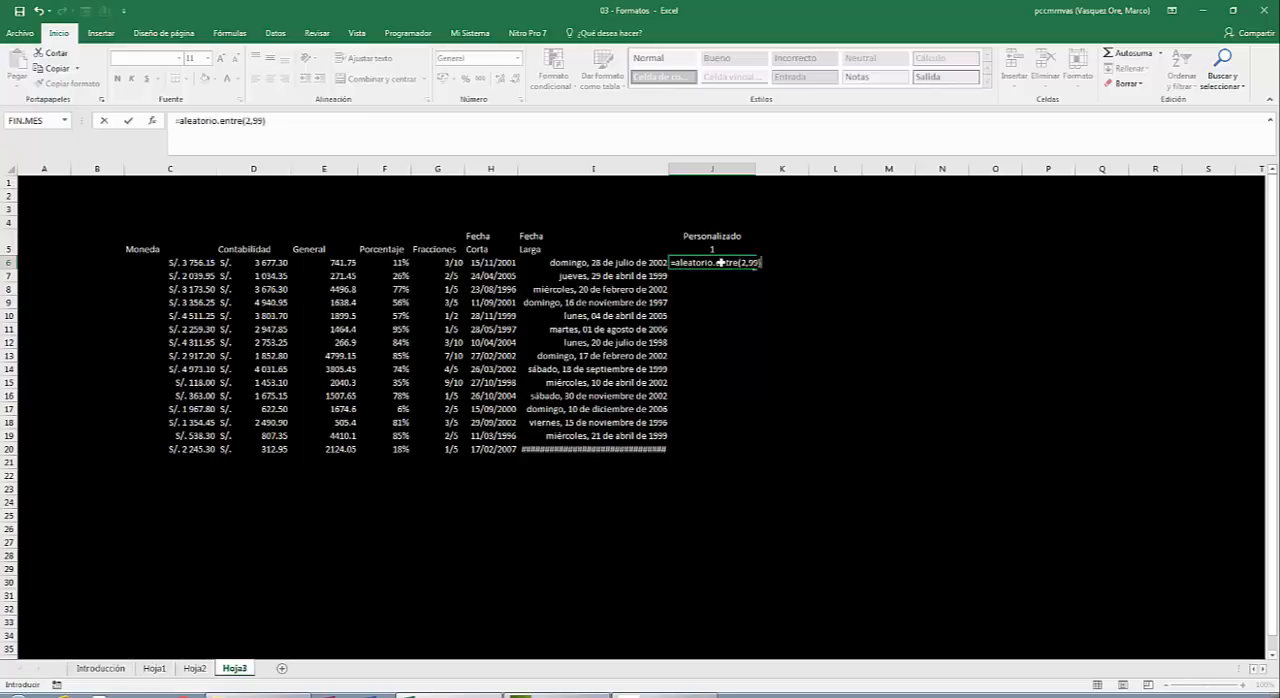
key("ctrl+Return")
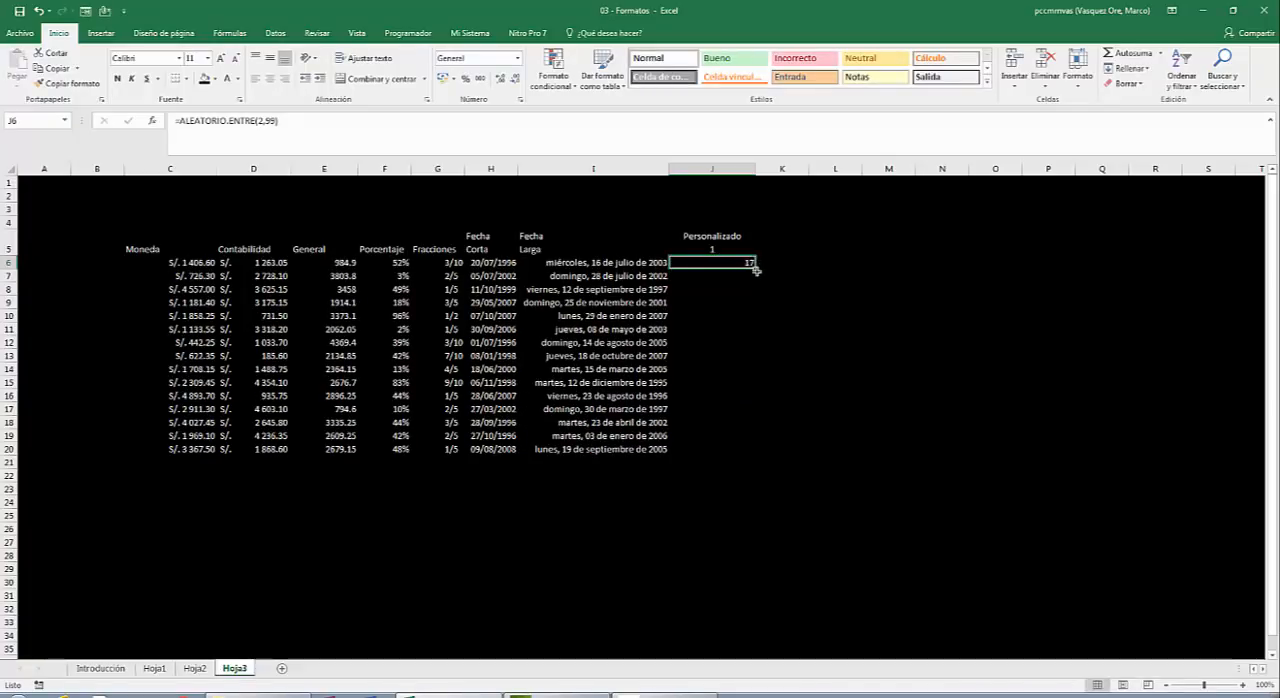
double_click(756, 269)
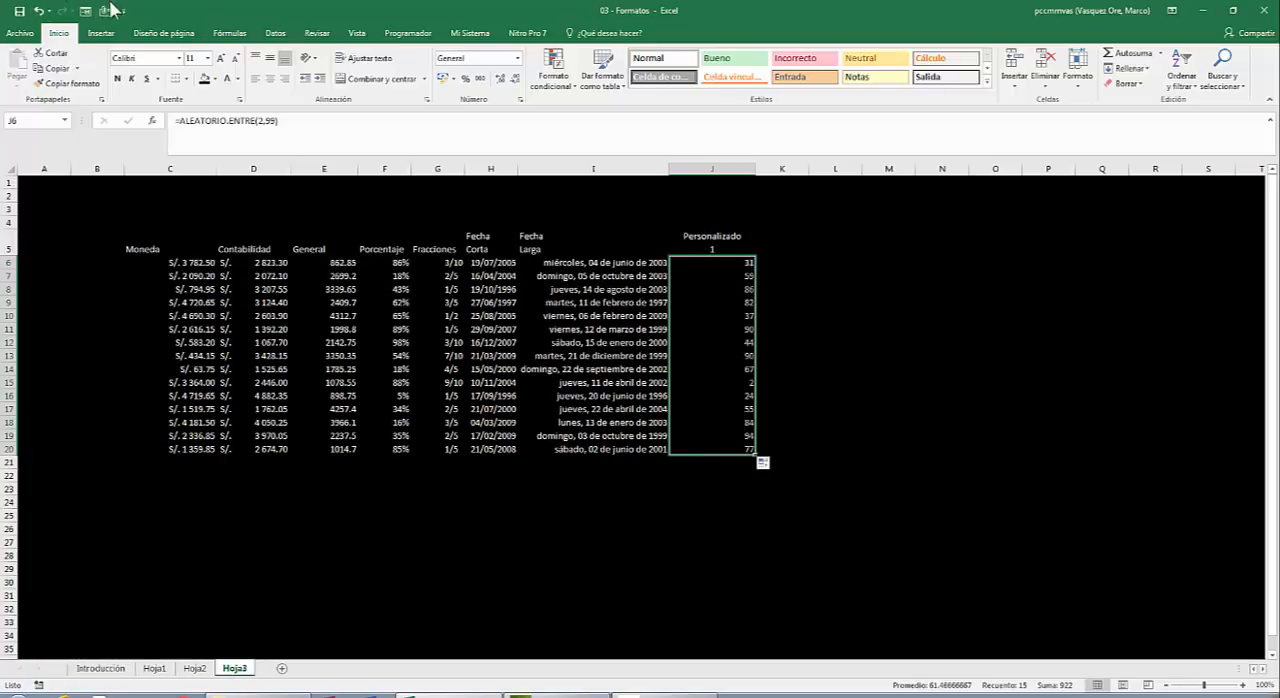
Center the values in J6:J20 horizontally.
left_click(270, 81)
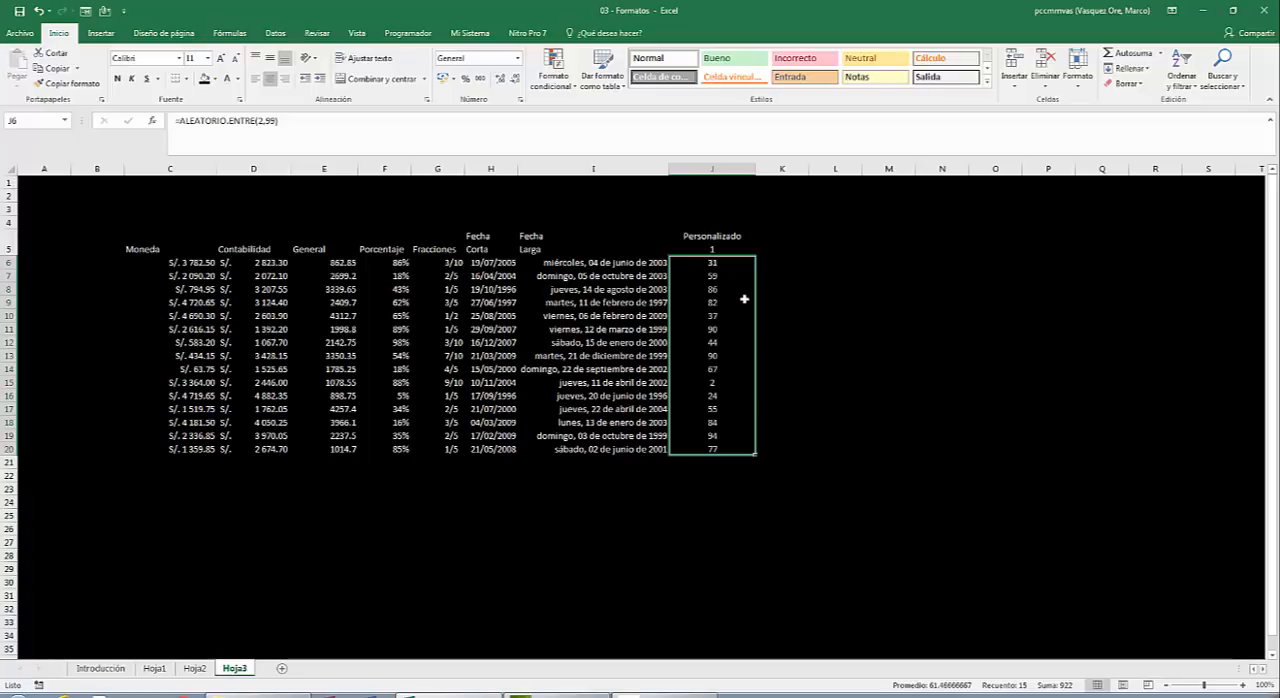
left_click(730, 263)
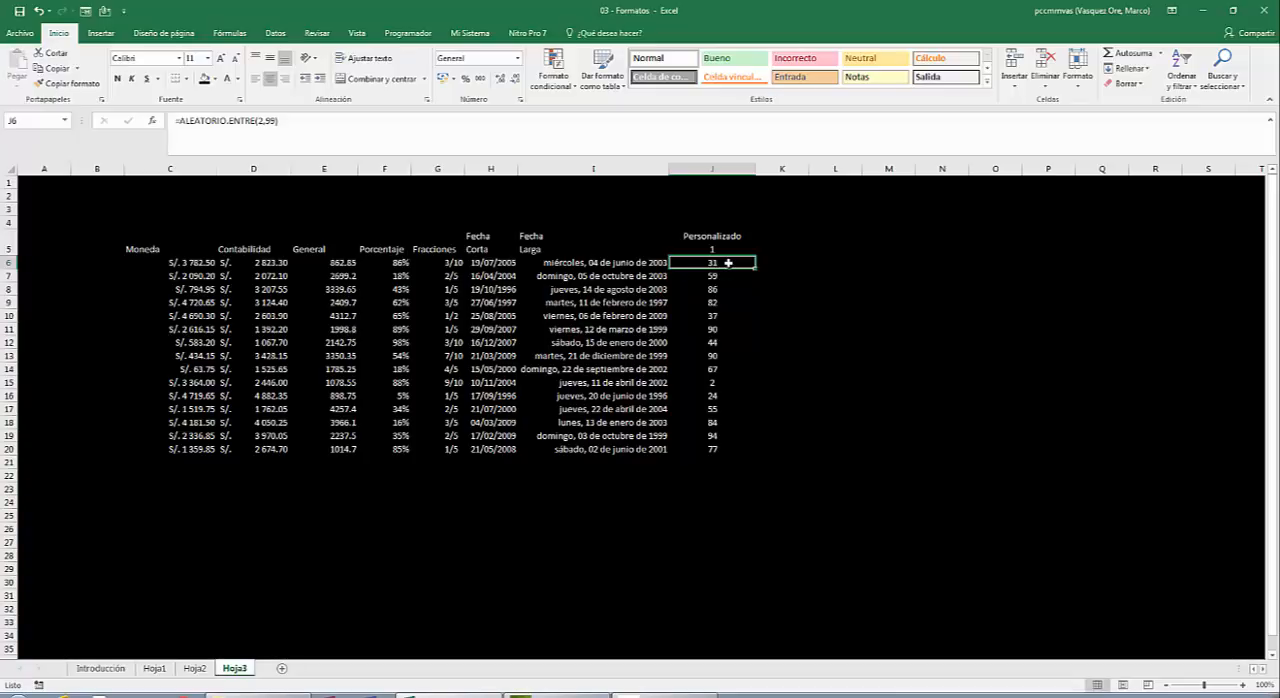
left_click(795, 273)
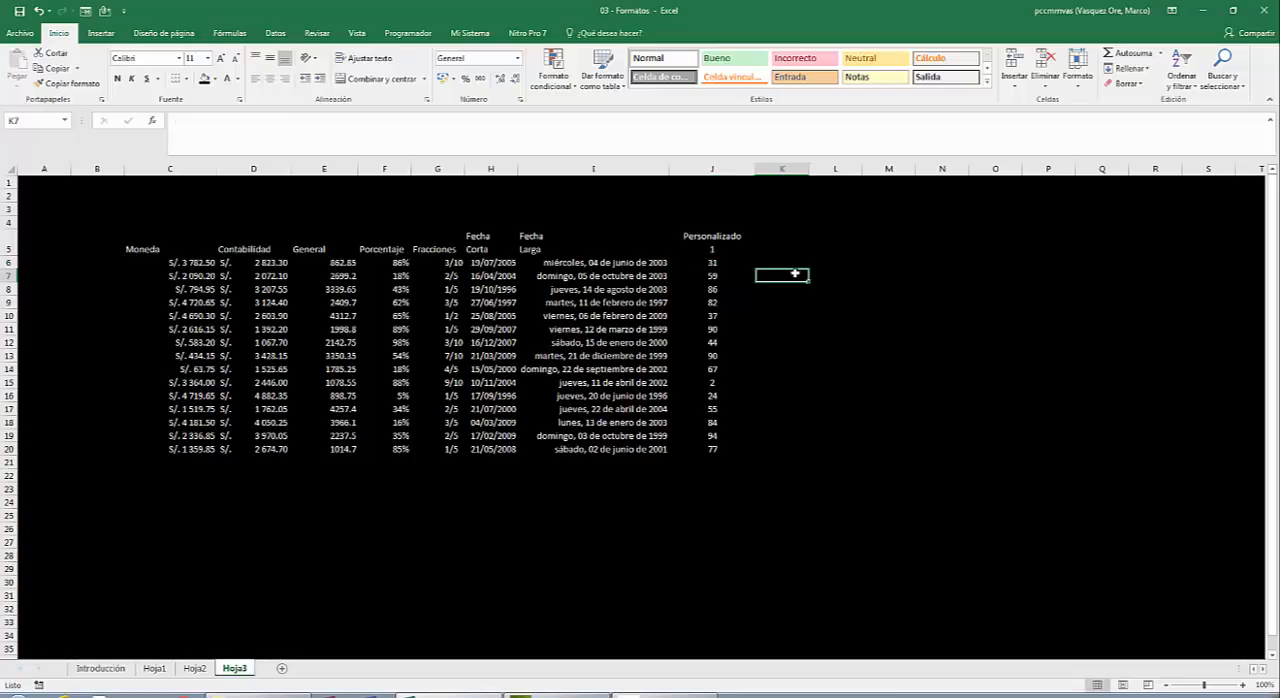
Apply the custom number format ##"libros" to the Personalizado 1 values in J6:J20.
left_click(718, 264)
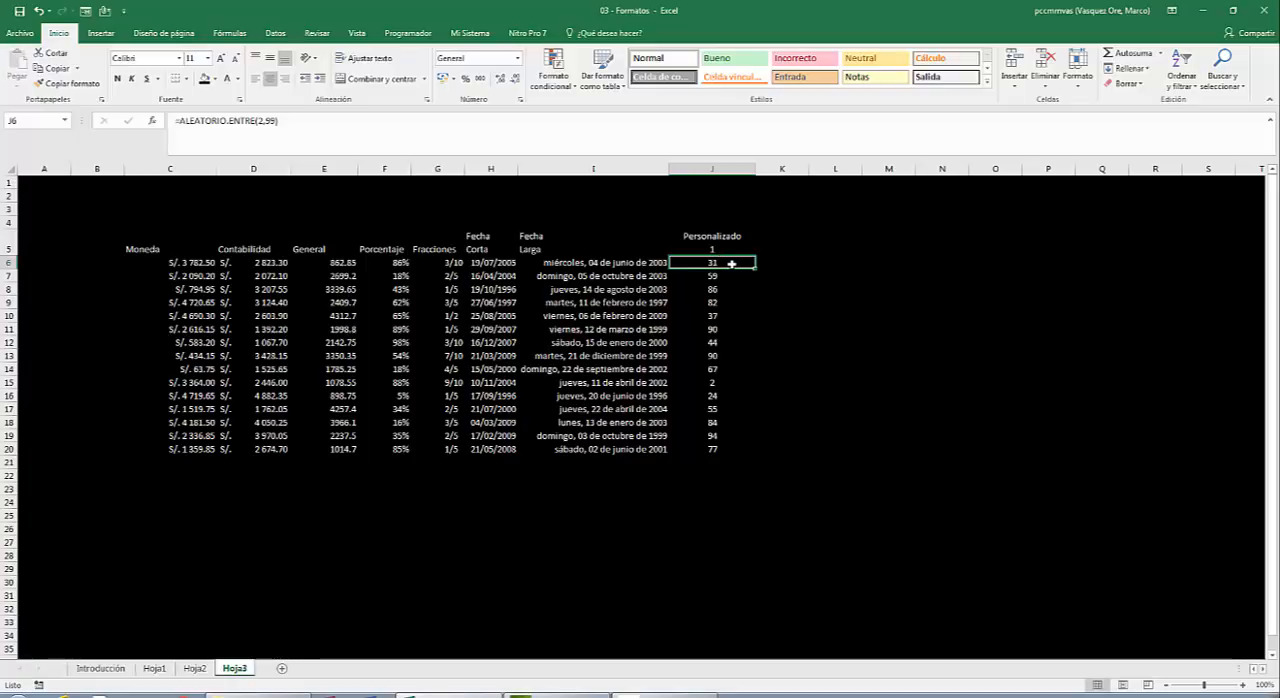
left_click_drag(731, 263, 731, 449)
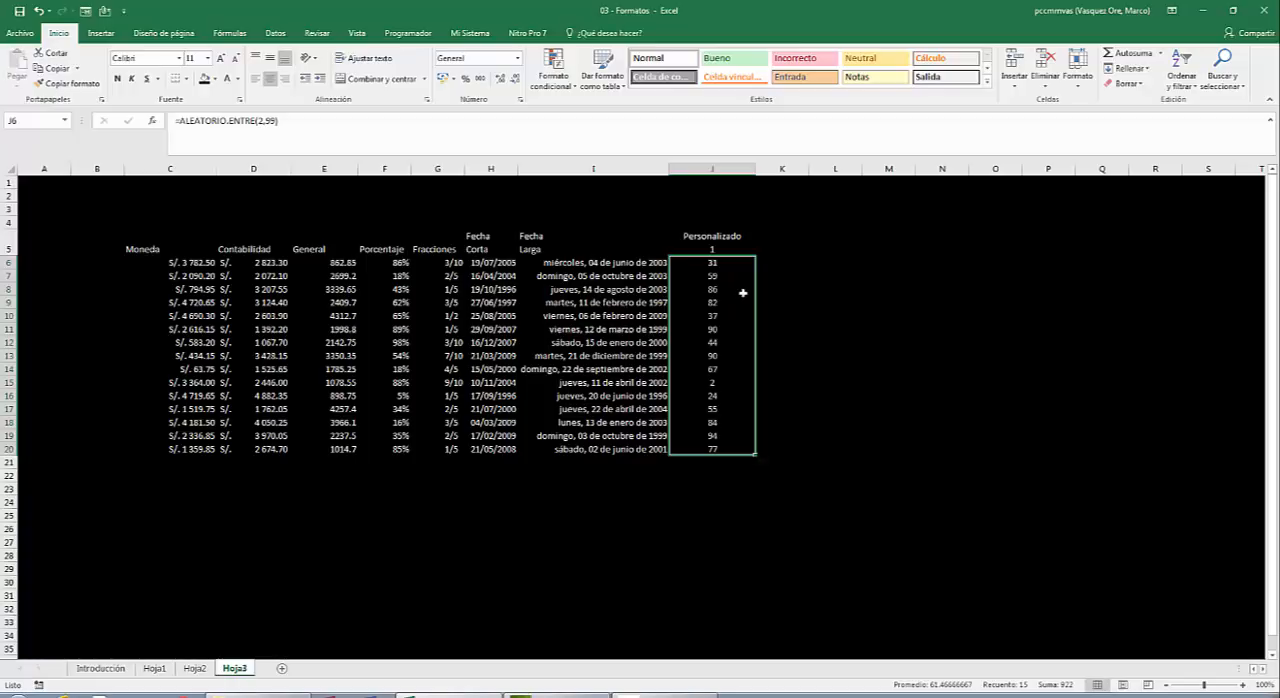
right_click(716, 293)
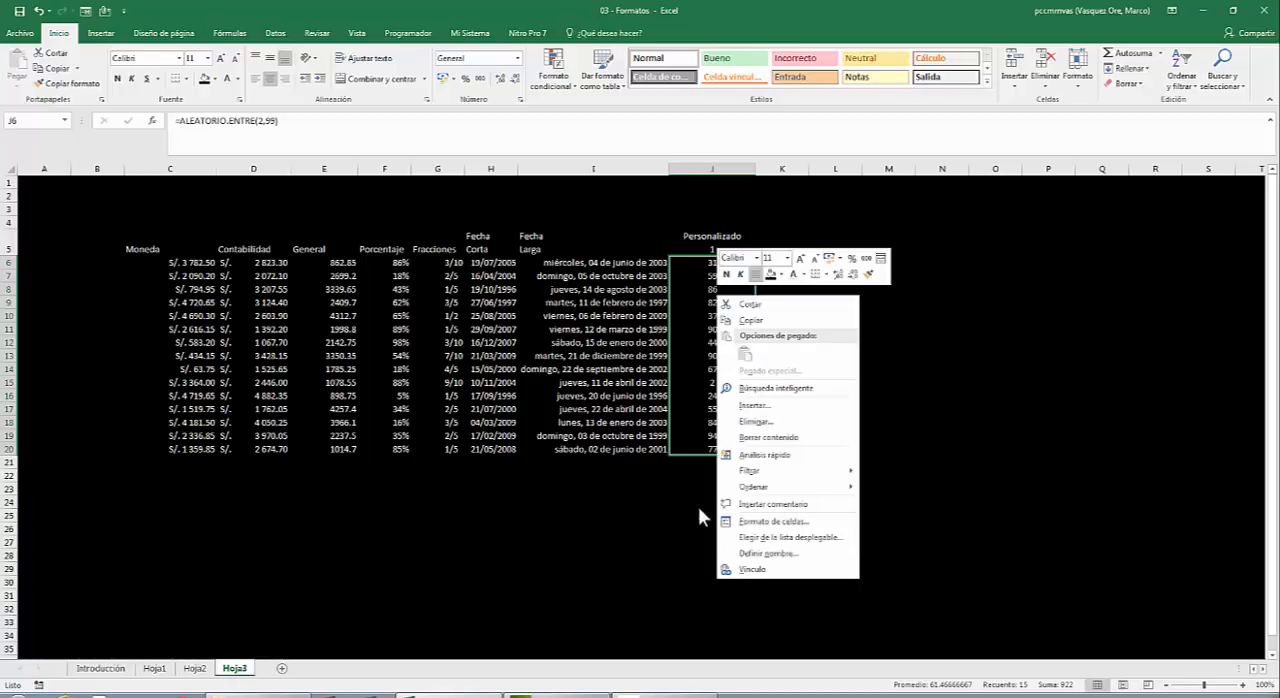
left_click(760, 522)
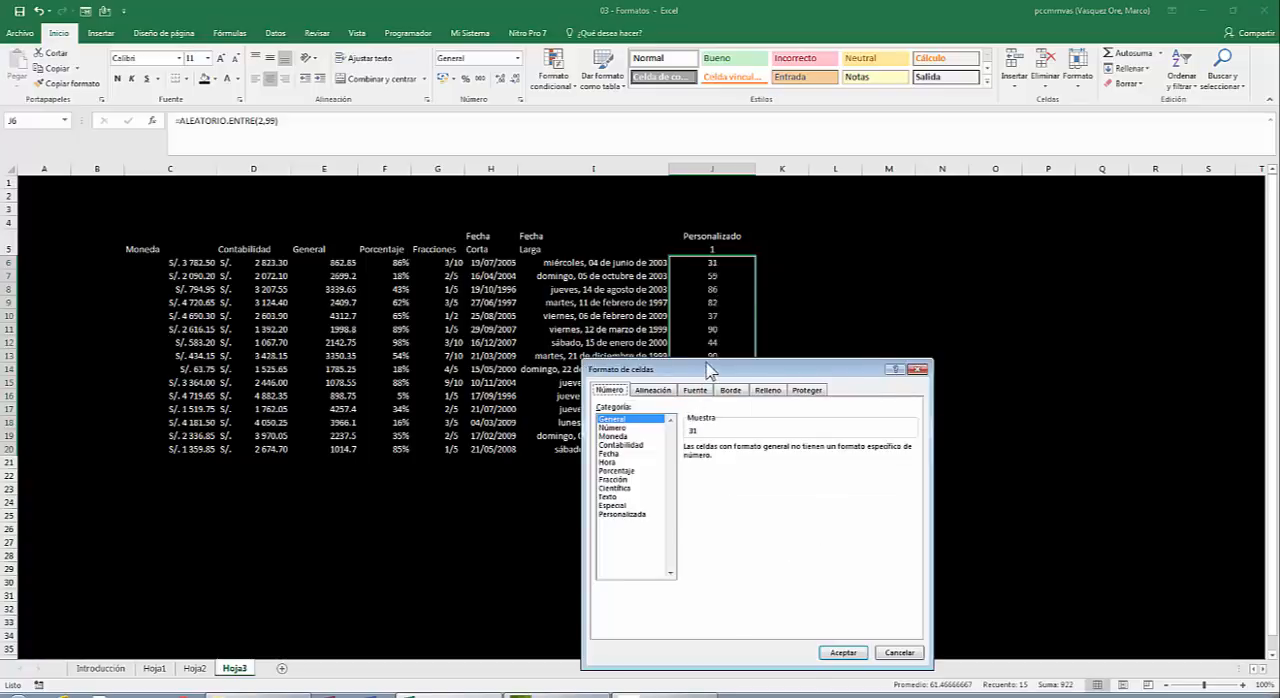
left_click_drag(727, 370, 623, 100)
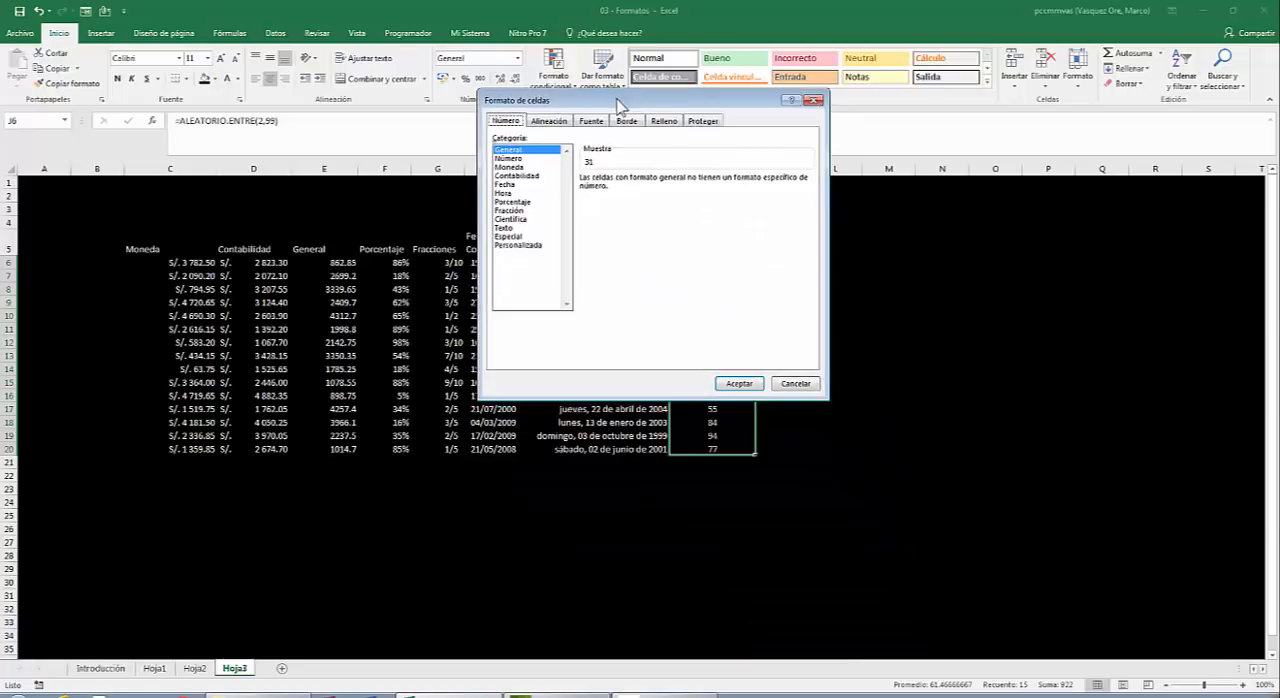
left_click(524, 246)
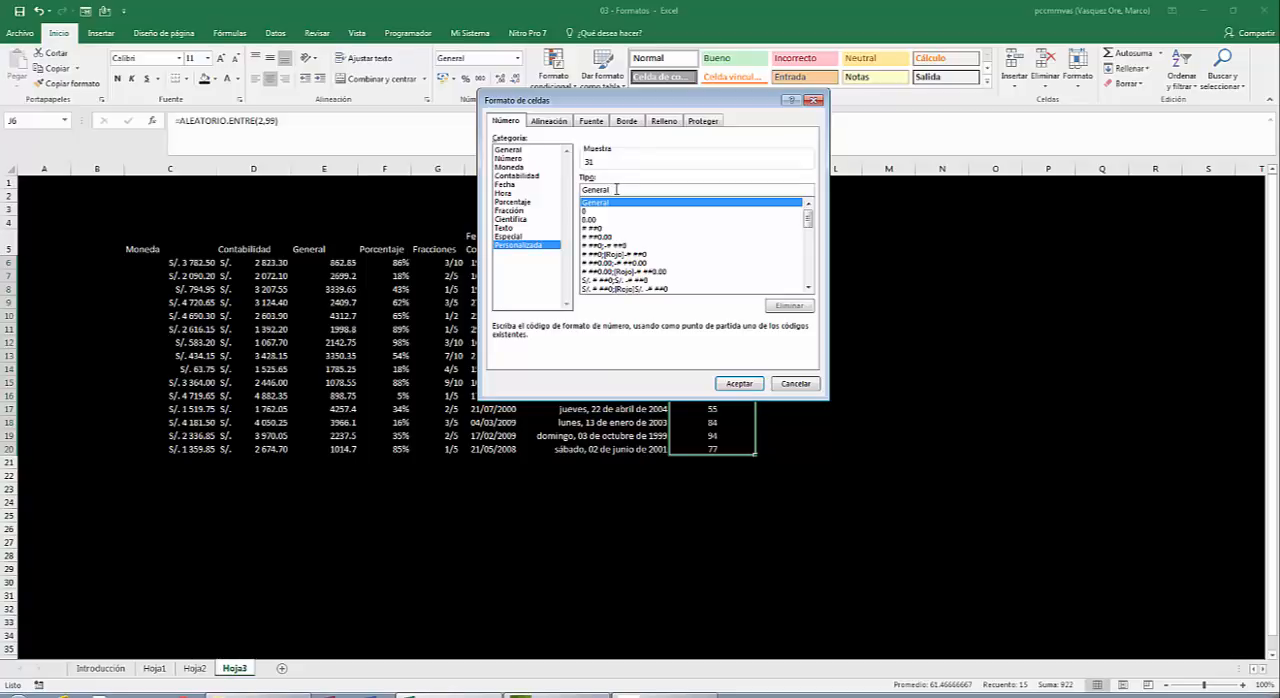
key("BackSpace")
key("BackSpace")
key("BackSpace")
key("BackSpace")
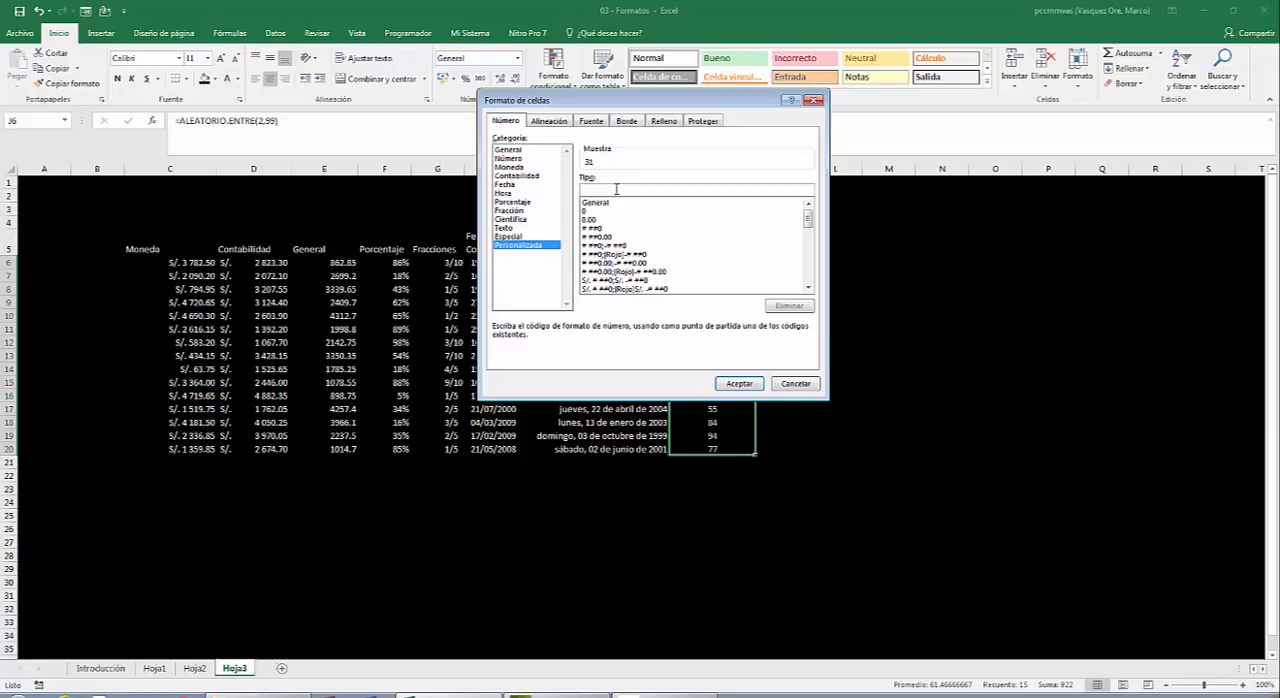
type("##\"libros")
left_click(739, 384)
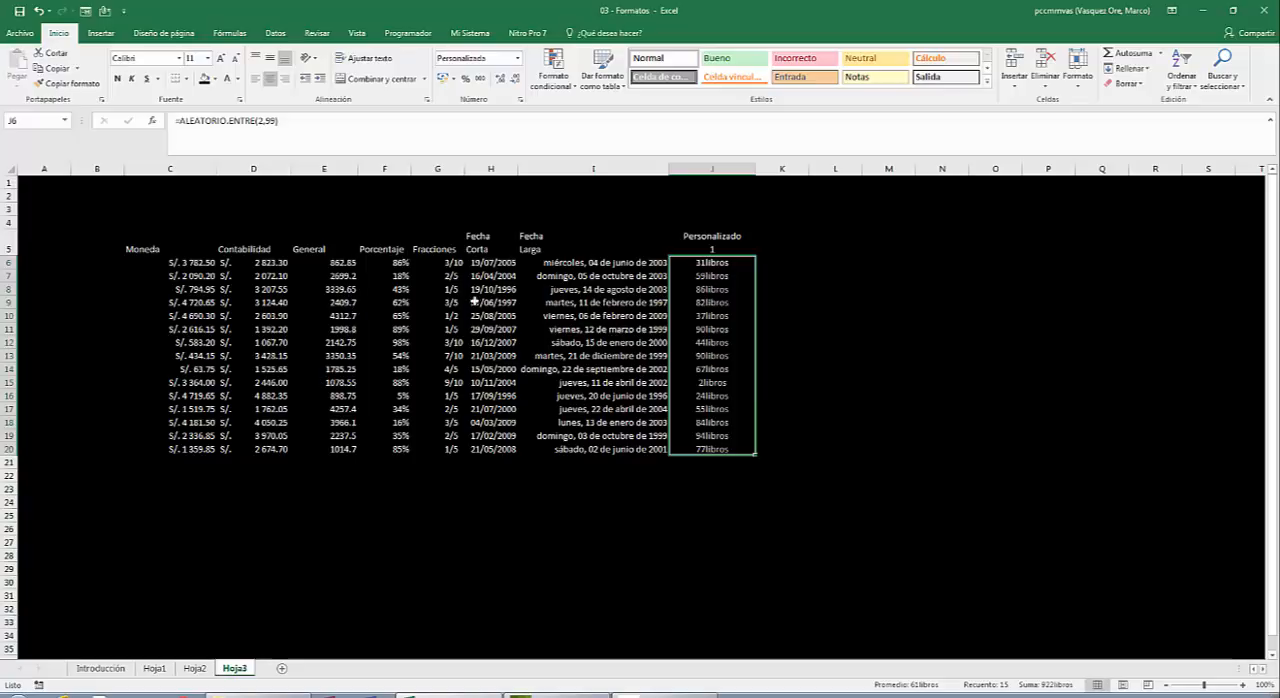
Set the custom number format of J6:J20 to ##" libros", with a space before the word.
right_click(731, 269)
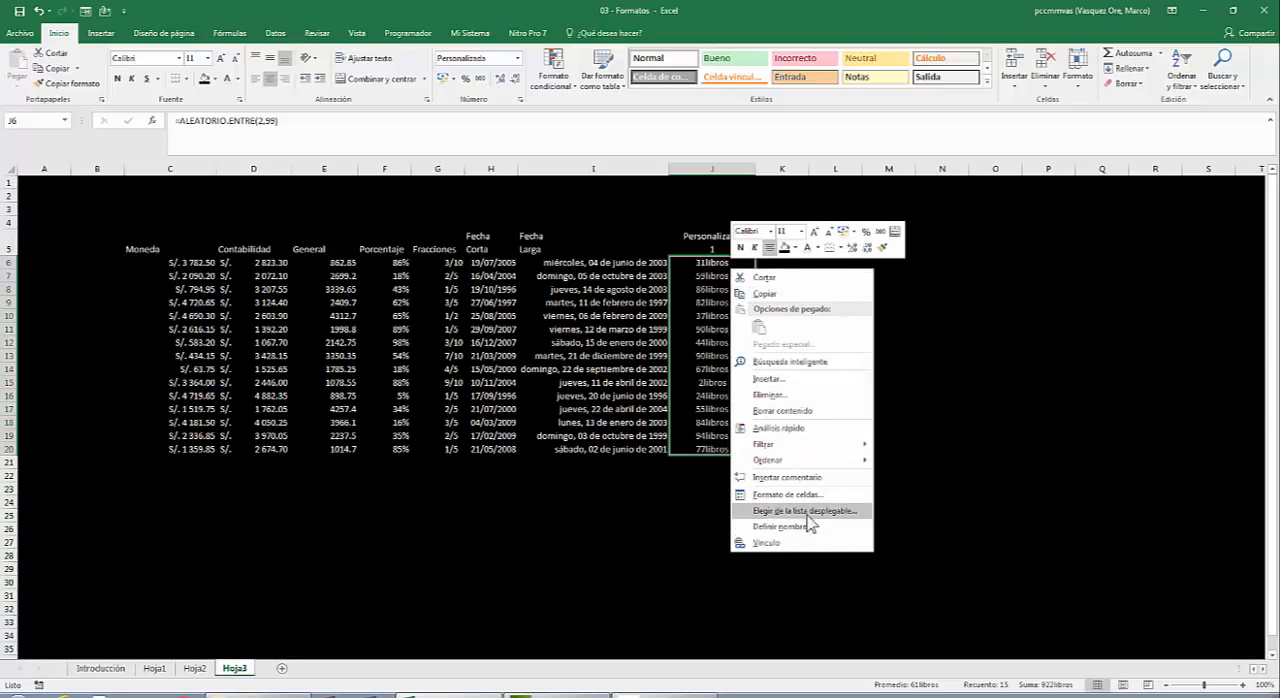
left_click(778, 495)
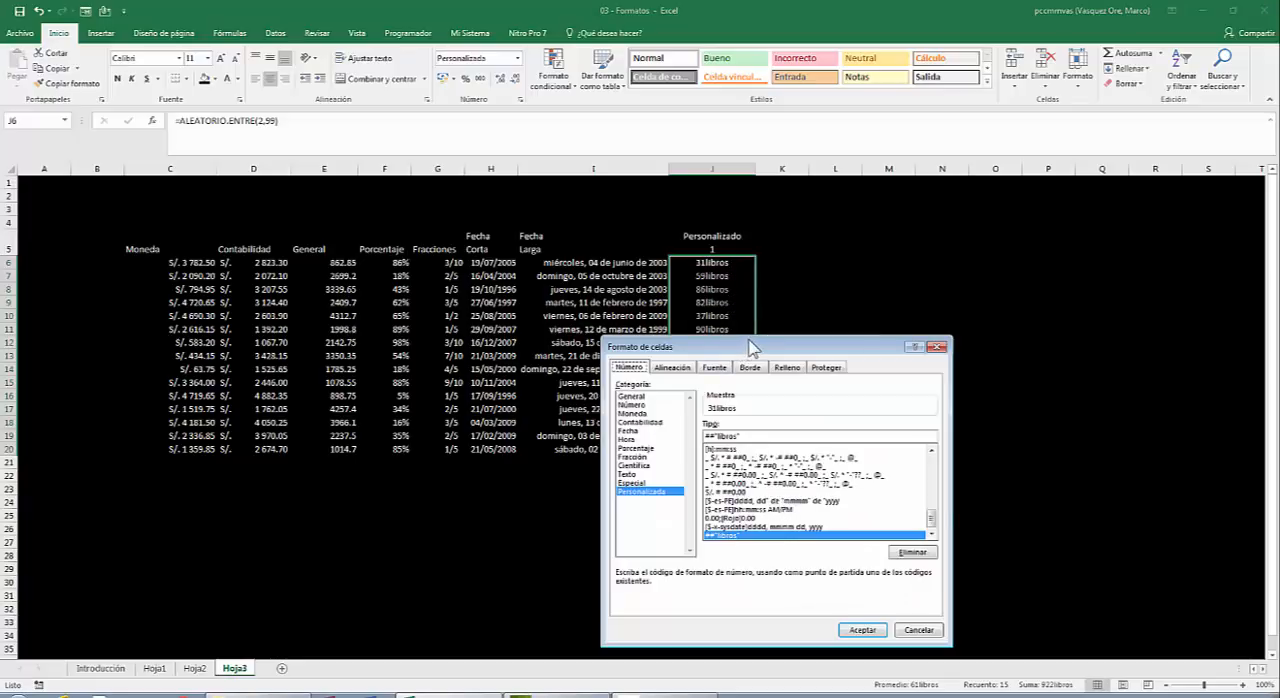
left_click_drag(755, 344, 650, 129)
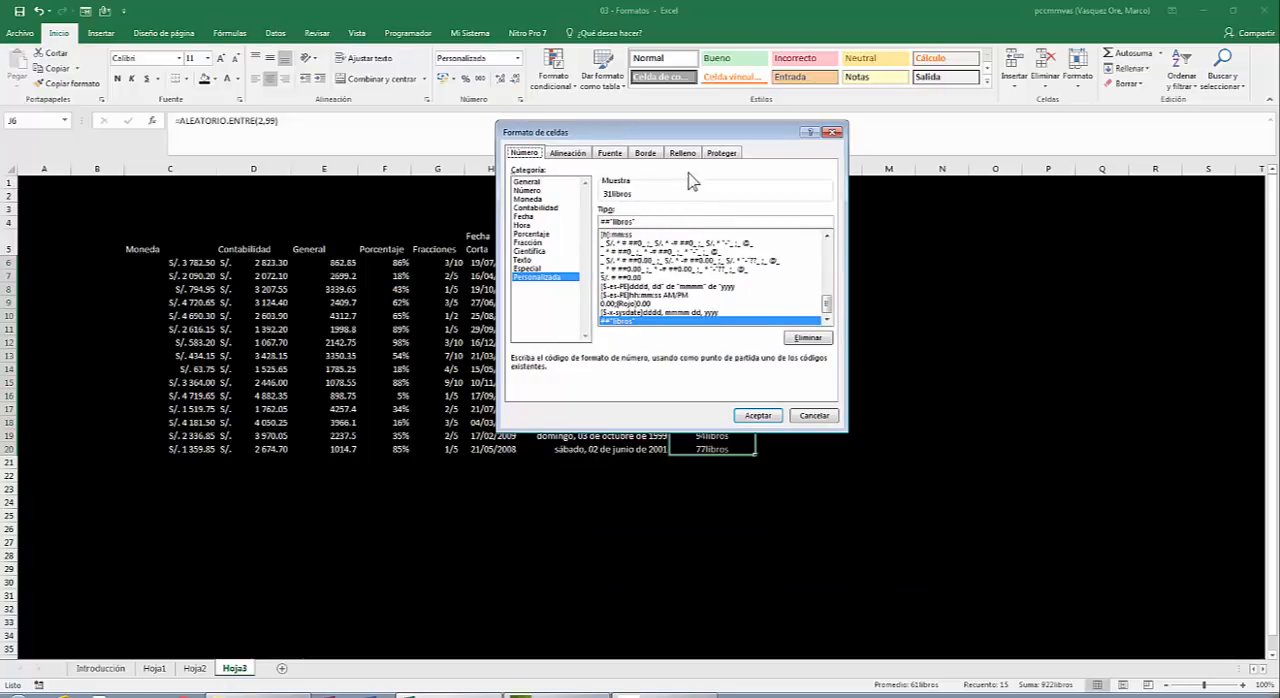
left_click(628, 234)
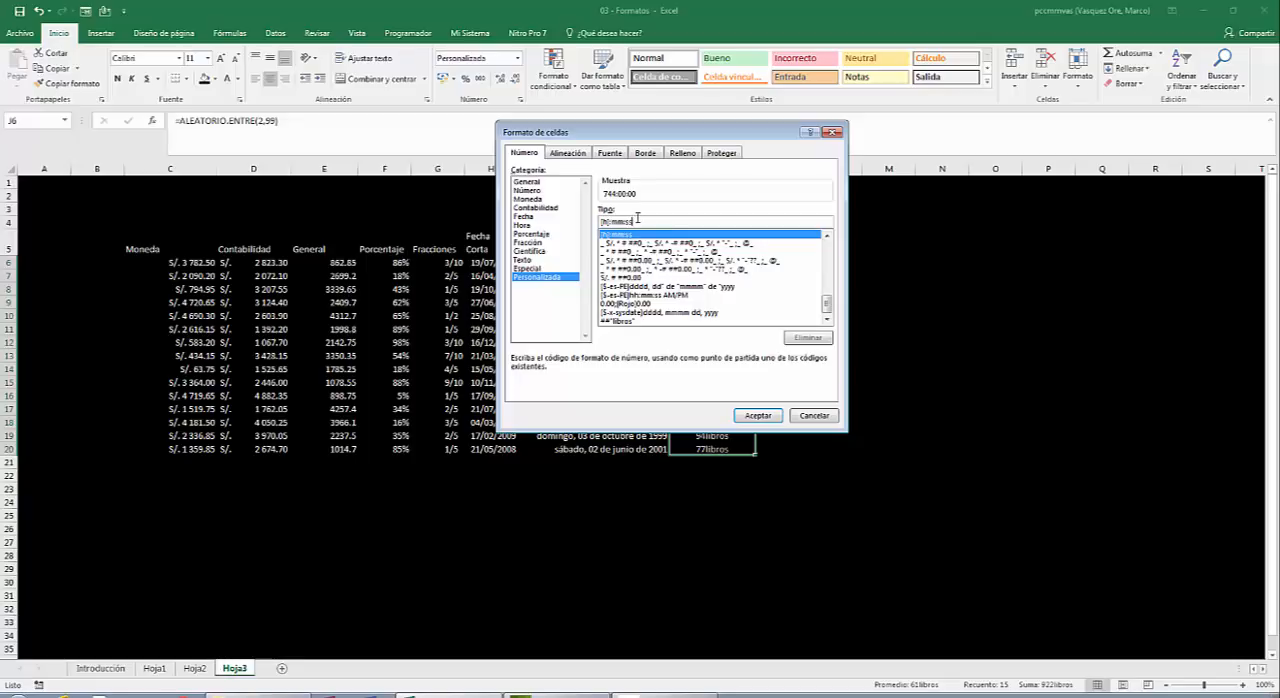
key("BackSpace")
key("BackSpace")
key("BackSpace")
key("BackSpace")
key("BackSpace")
key("BackSpace")
key("BackSpace")
key("BackSpace")
key("BackSpace")
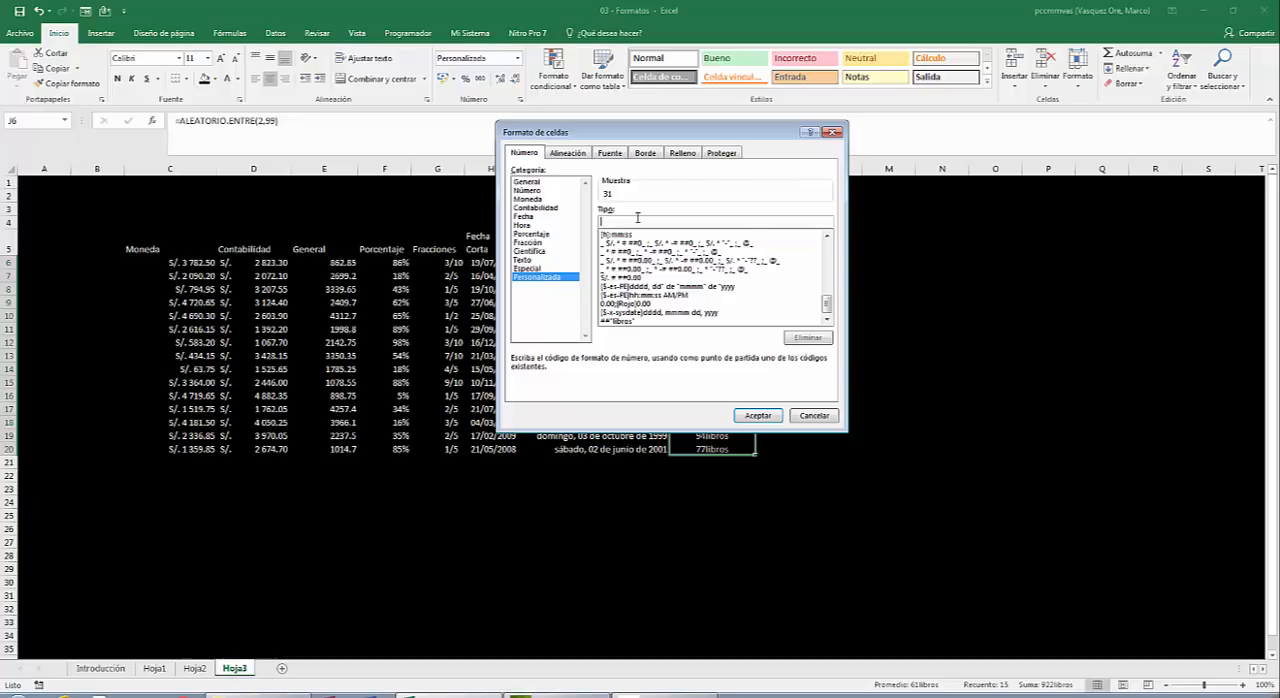
type("##\" libros\"")
left_click(643, 221)
left_click(760, 417)
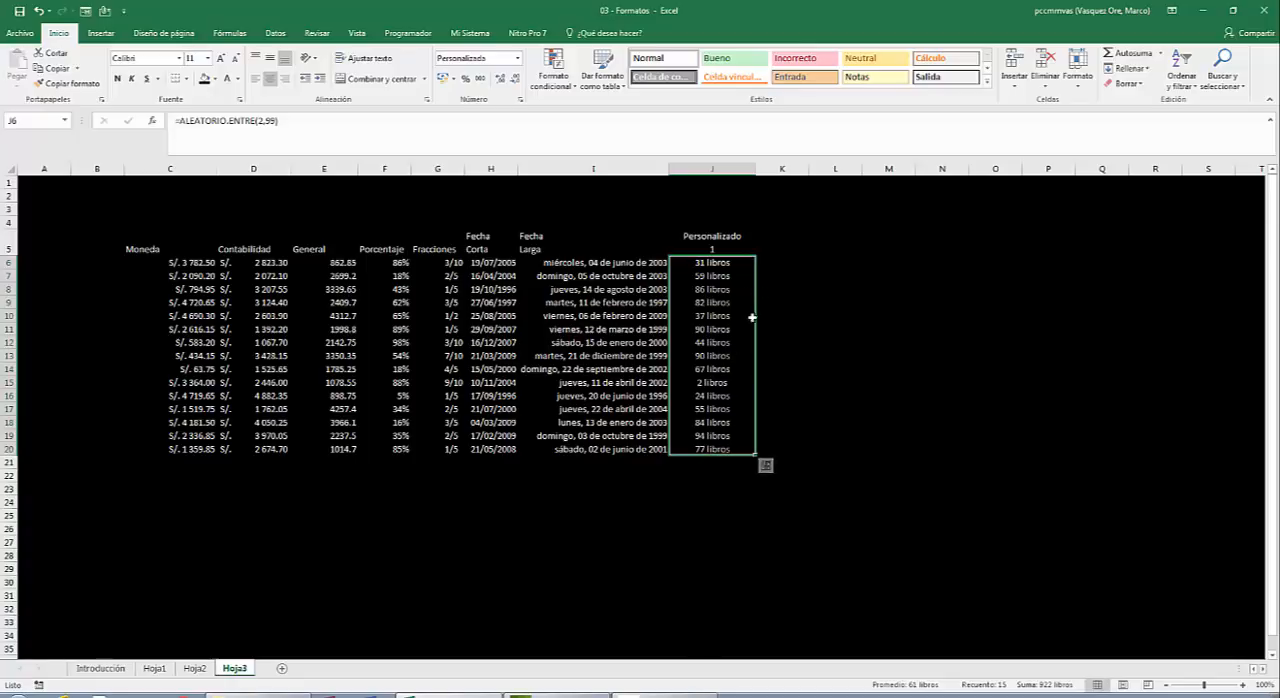
Total the Personalizado 1 values with =SUMA(J6:J20) in J21 and center the result horizontally.
left_click(697, 262)
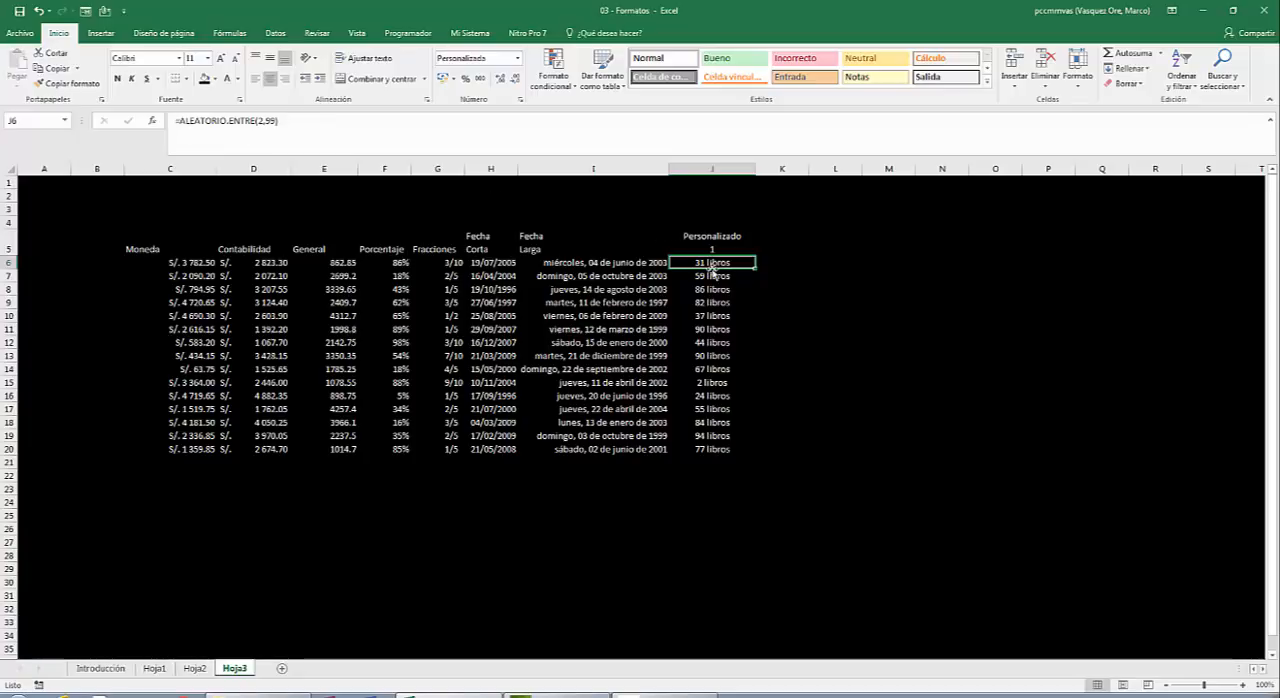
left_click(718, 464)
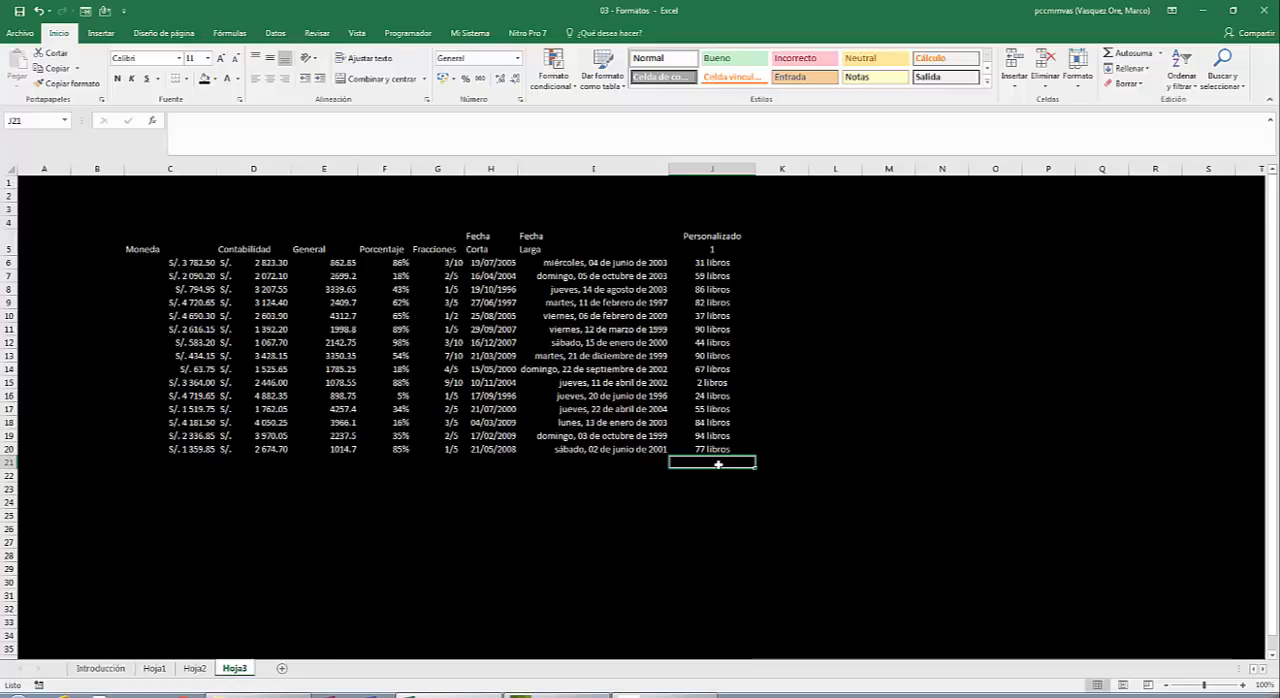
type("=")
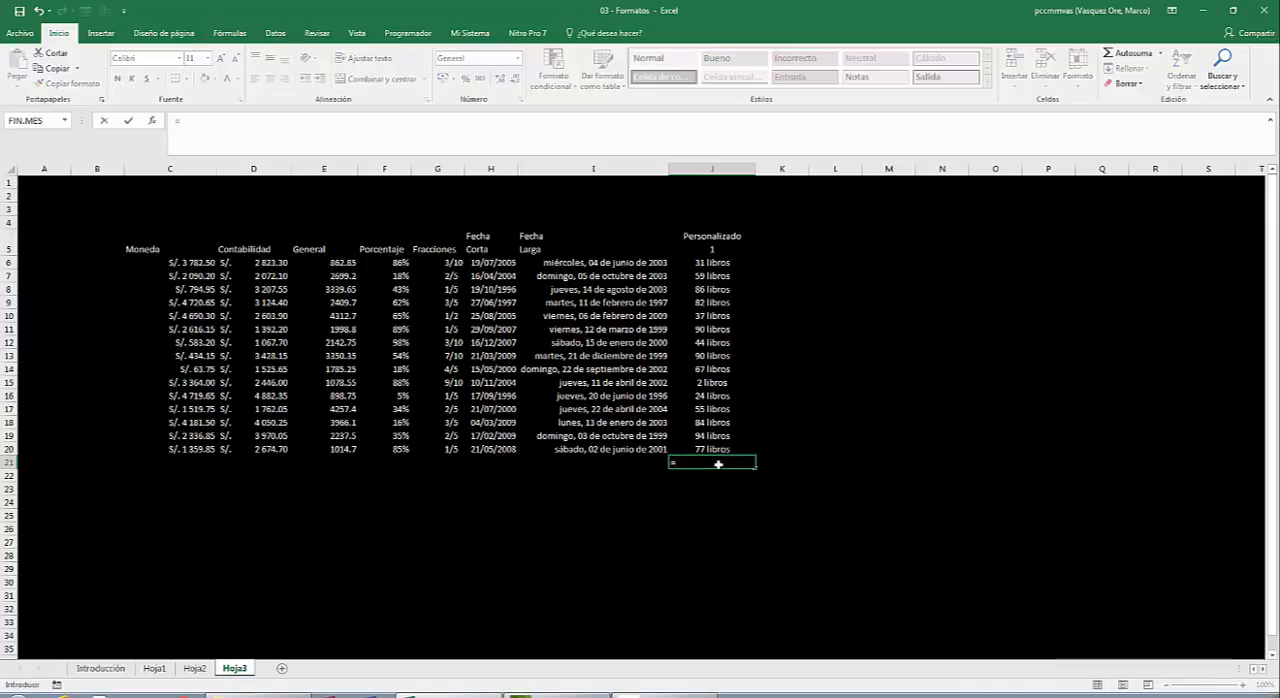
type("suma")
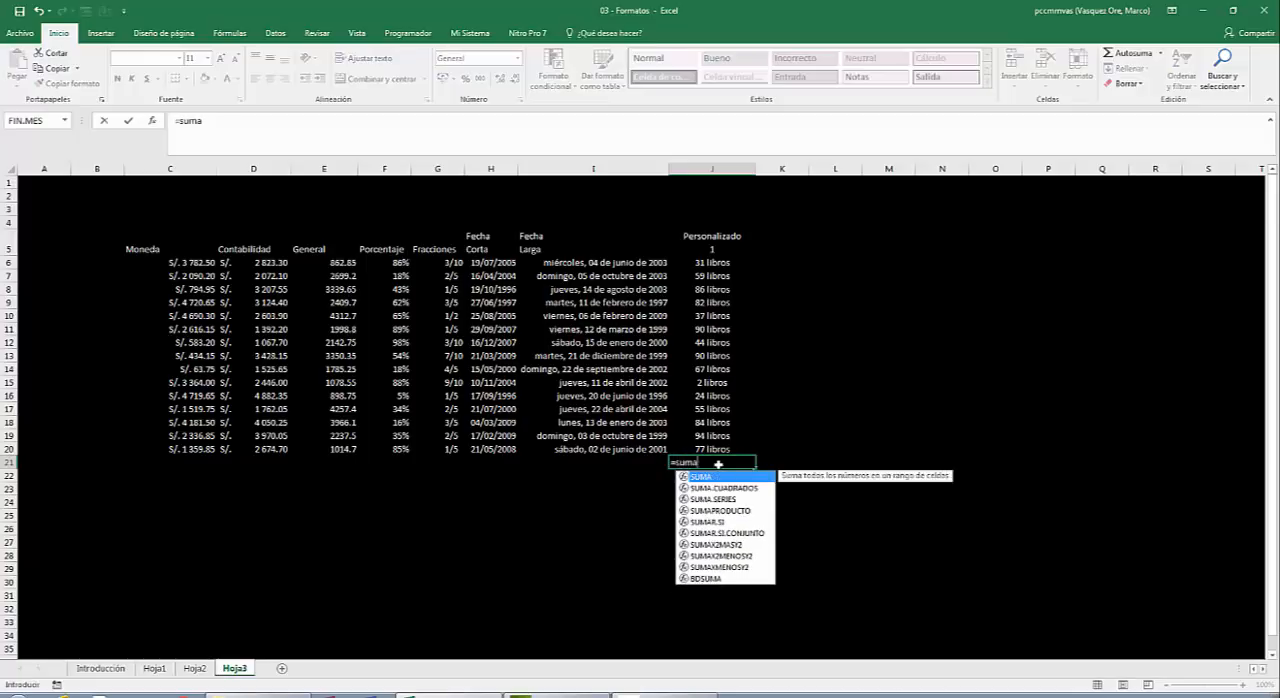
type("(")
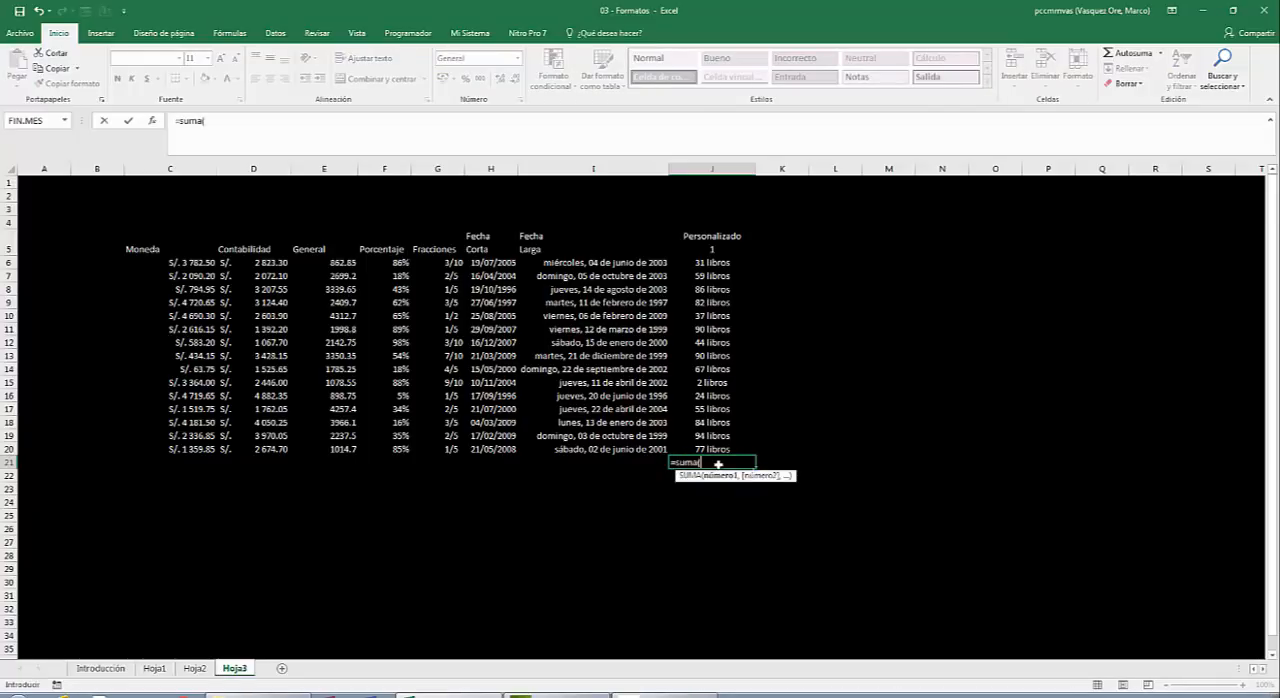
key("Up")
key("shift+Up")
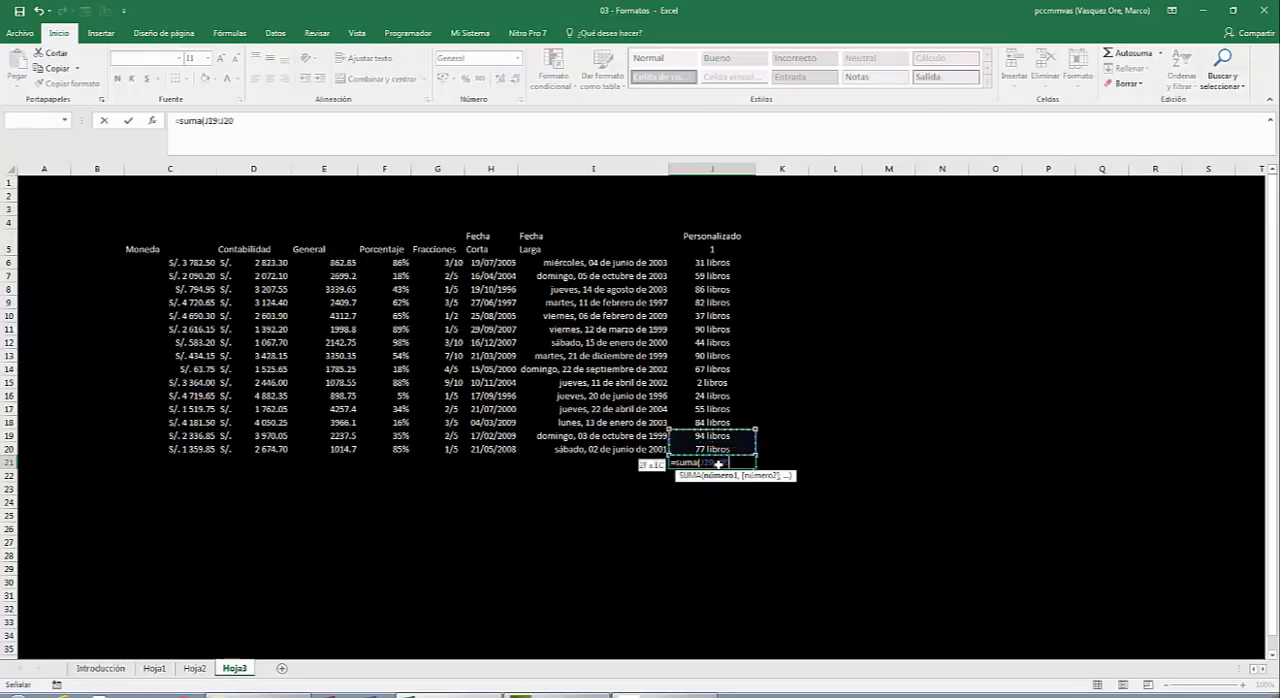
key("shift+Up")
key("shift+Up")
key("shift+Up")
key("shift+Up")
key("shift+Up")
key("shift+Up")
key("shift+Up")
key("shift+Up")
key("shift+Up")
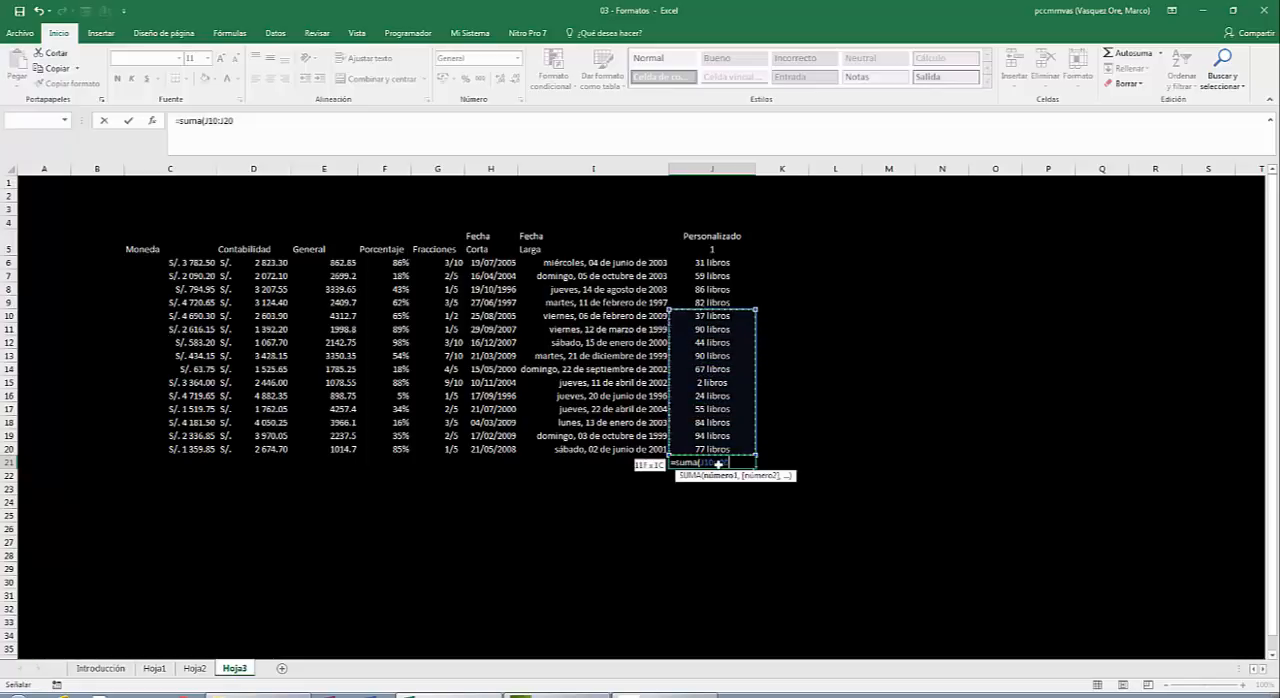
key("shift+Up")
key("shift+Up")
key("shift+Up")
key("shift+Up")
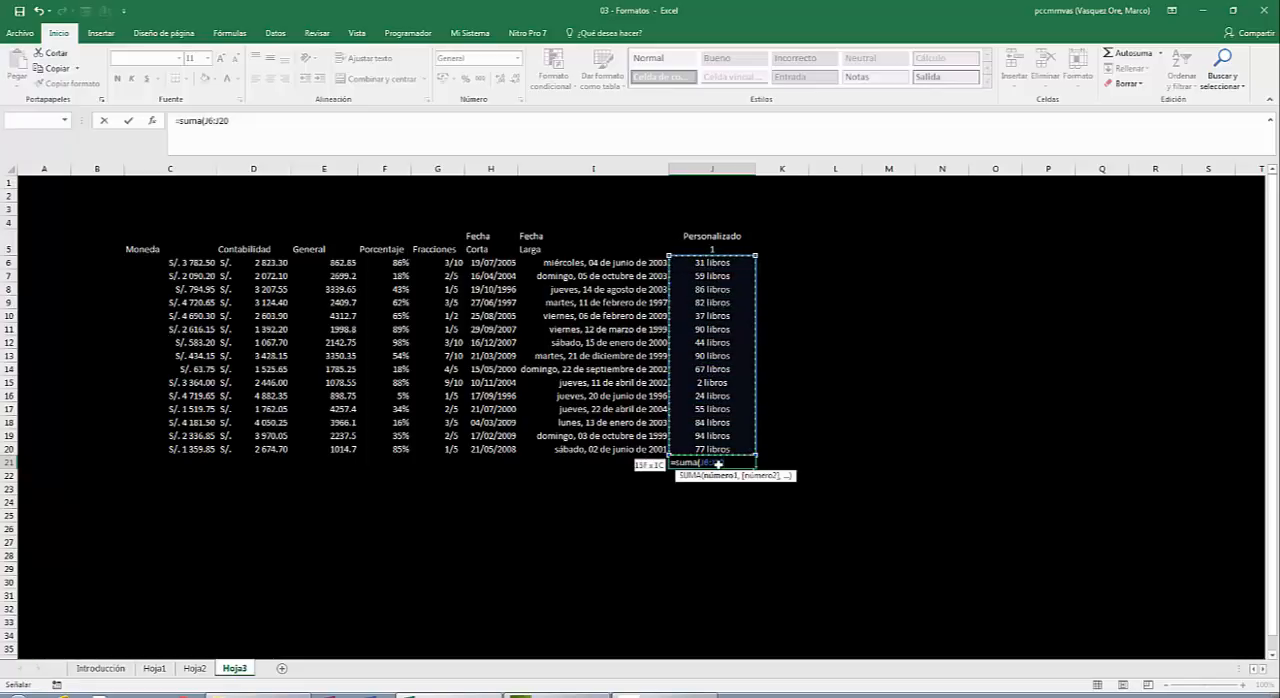
key("Return")
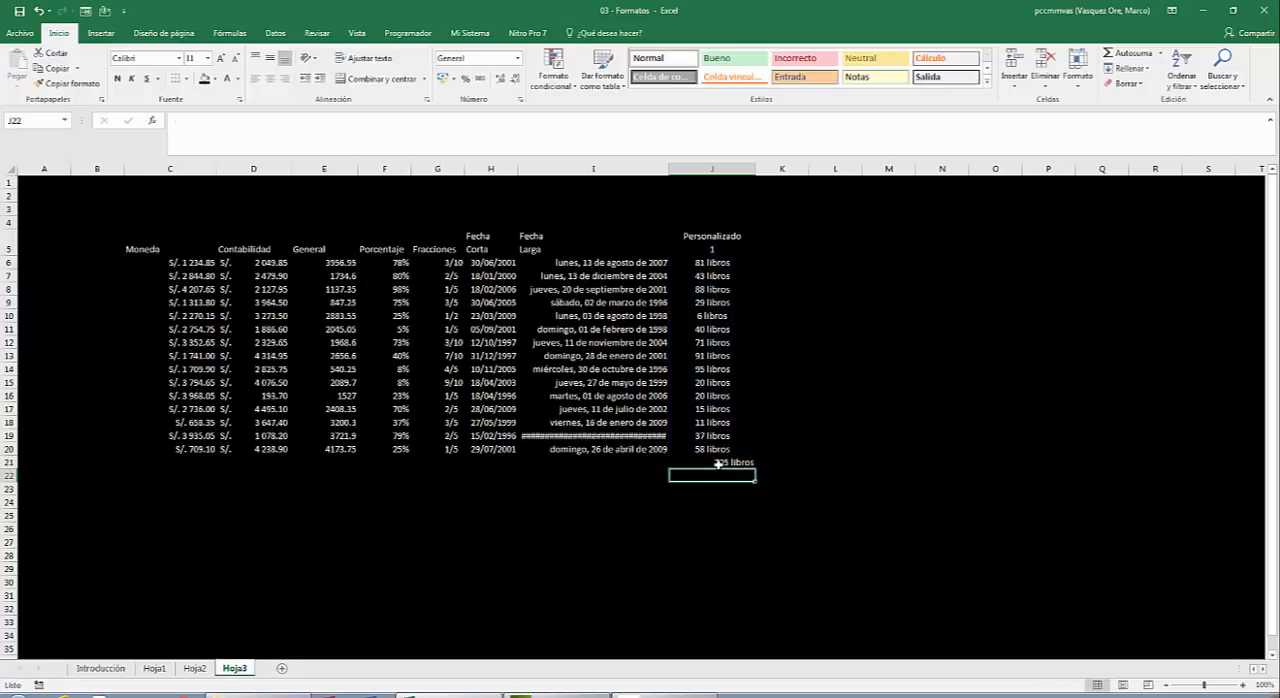
left_click(717, 463)
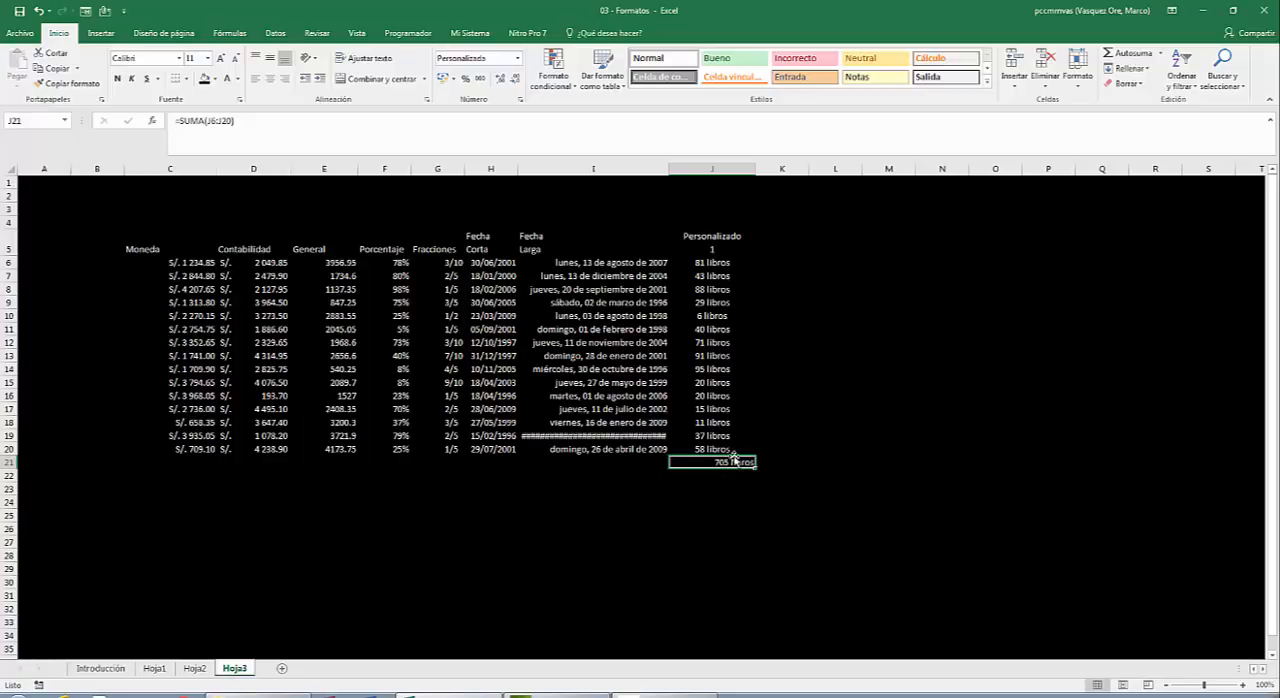
left_click(271, 79)
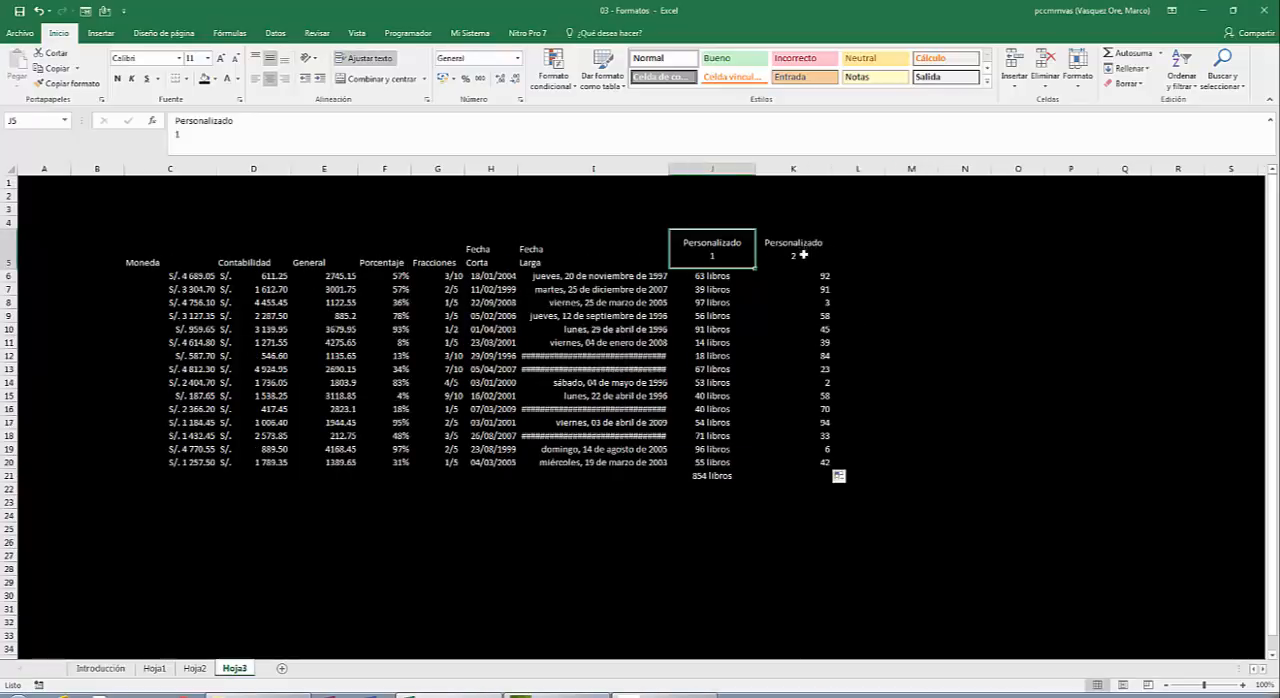
Center the Personalizado 2 values in K6:K20 horizontally.
left_click(806, 259)
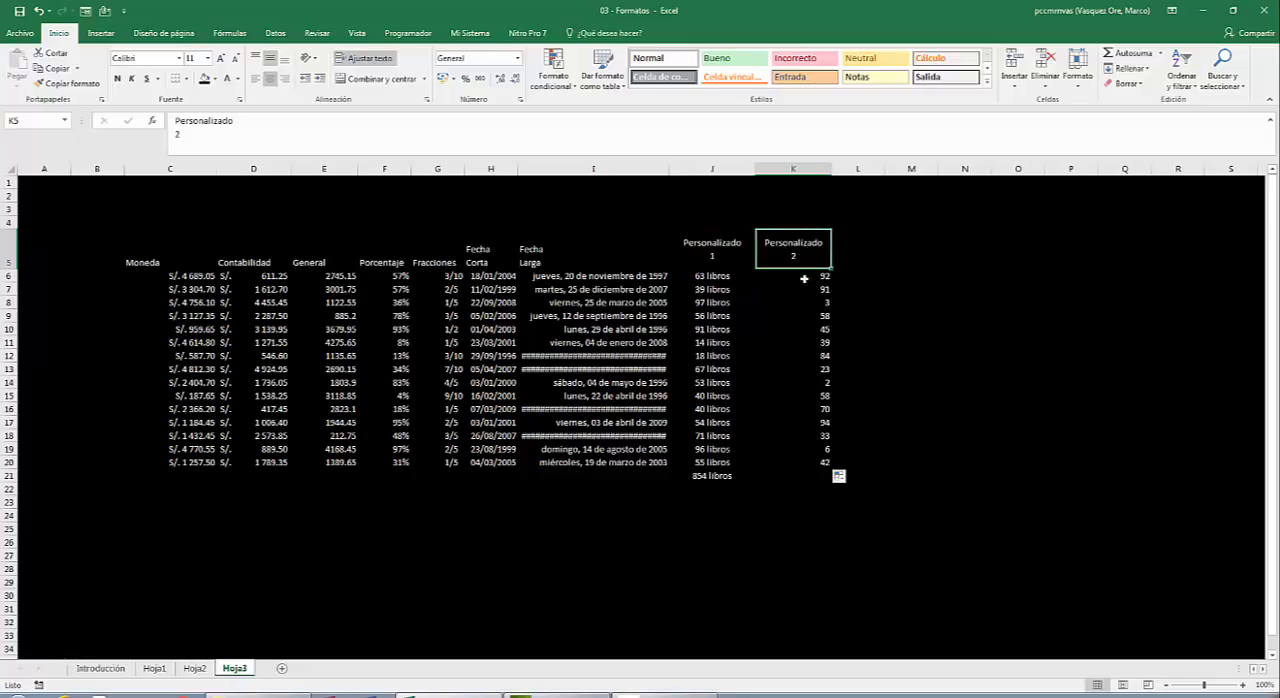
left_click(805, 276)
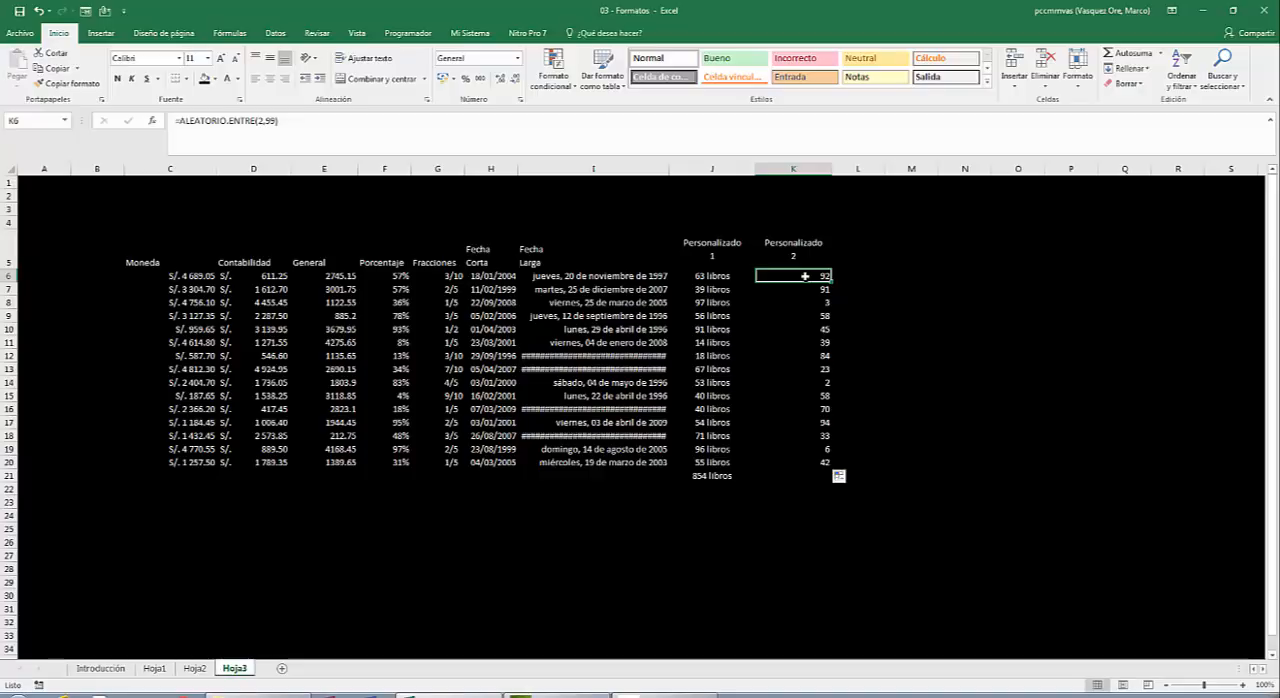
left_click_drag(805, 275, 805, 409)
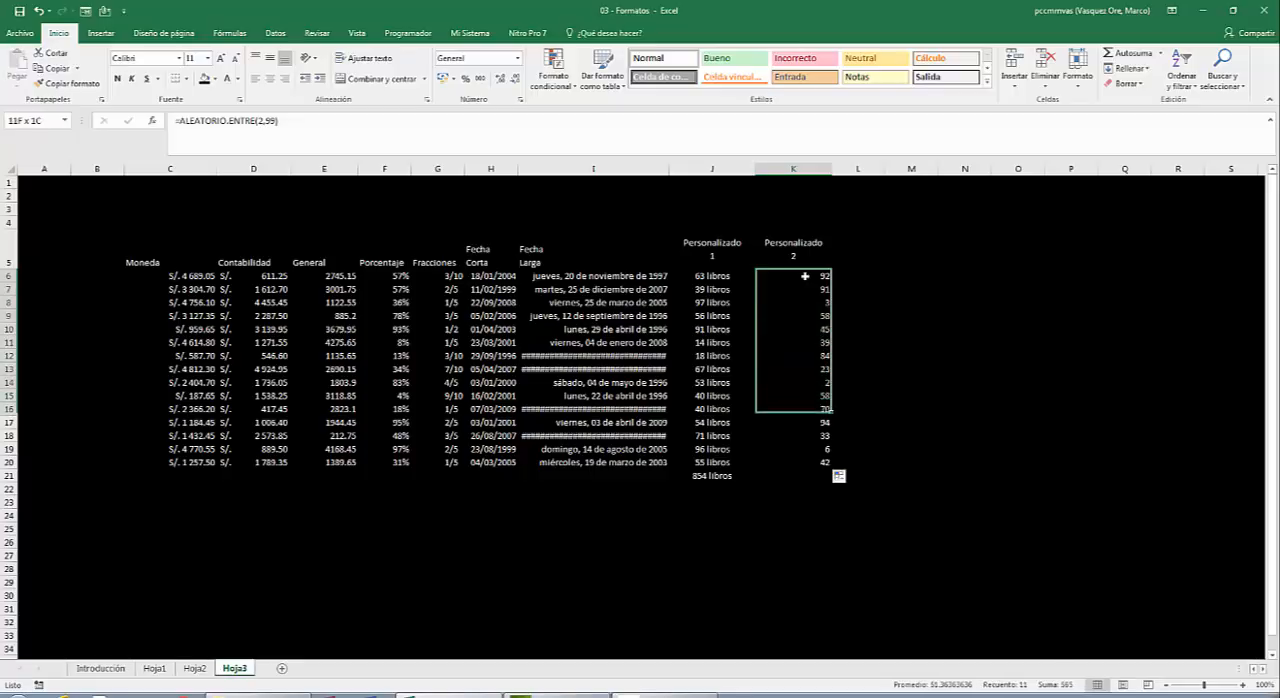
key("shift+Down")
key("shift+Down")
key("shift+Down")
key("shift+Down")
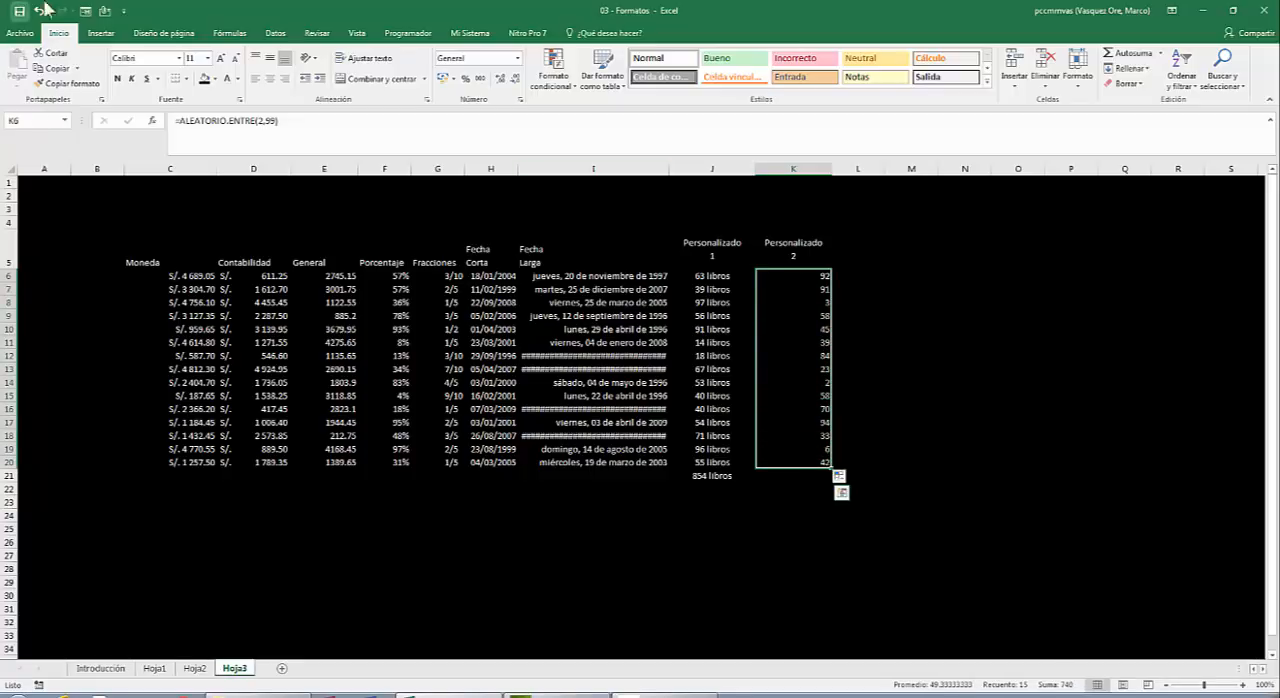
left_click(270, 78)
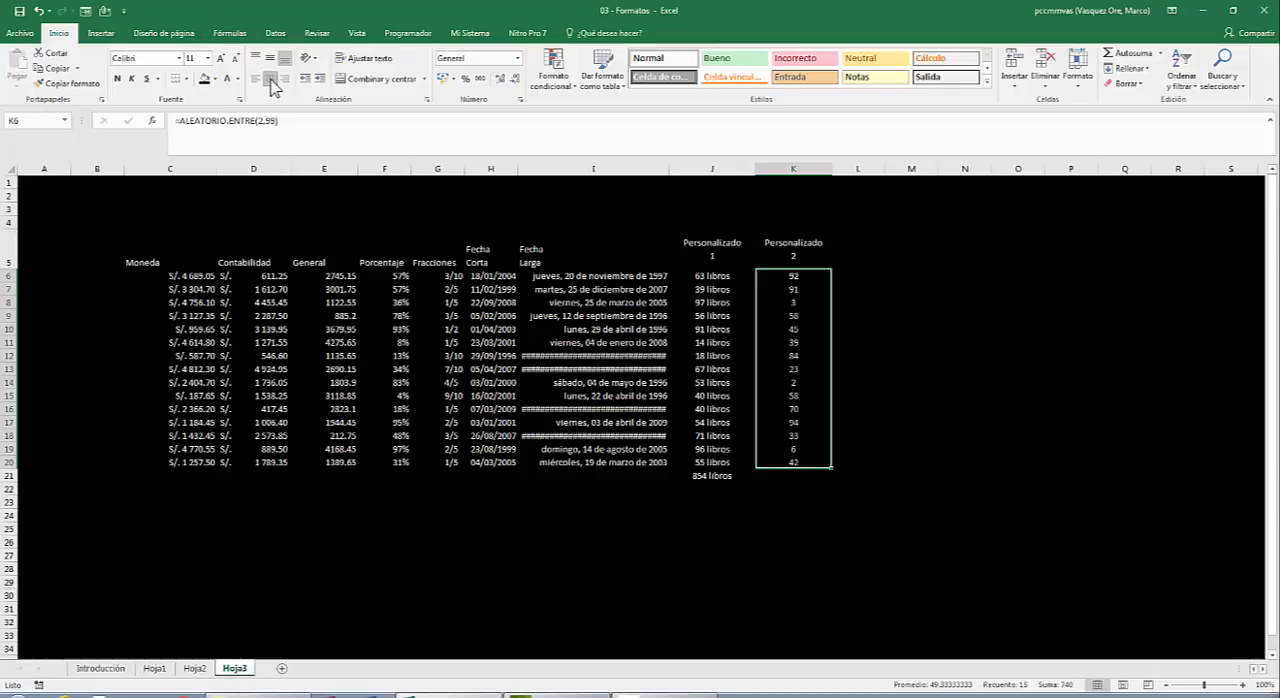
Apply the custom number format "Tengo "##" lapiceros" to K6:K20 and widen column K to fit the values.
right_click(793, 279)
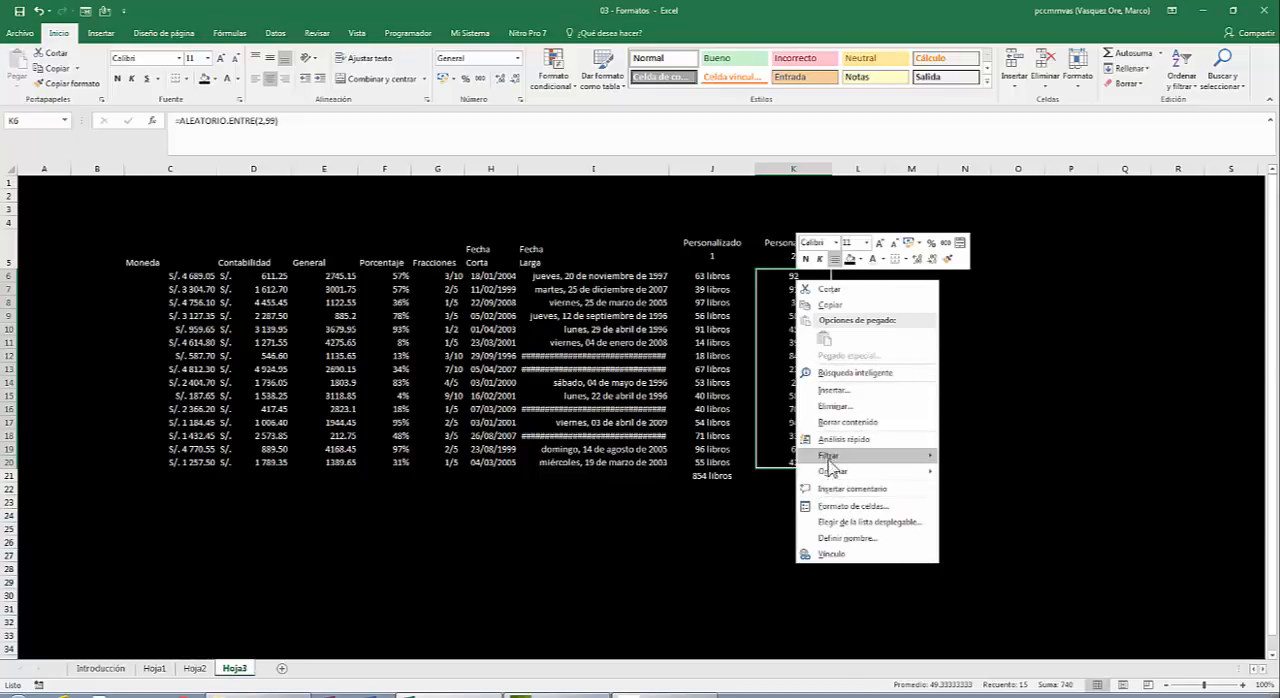
left_click(867, 507)
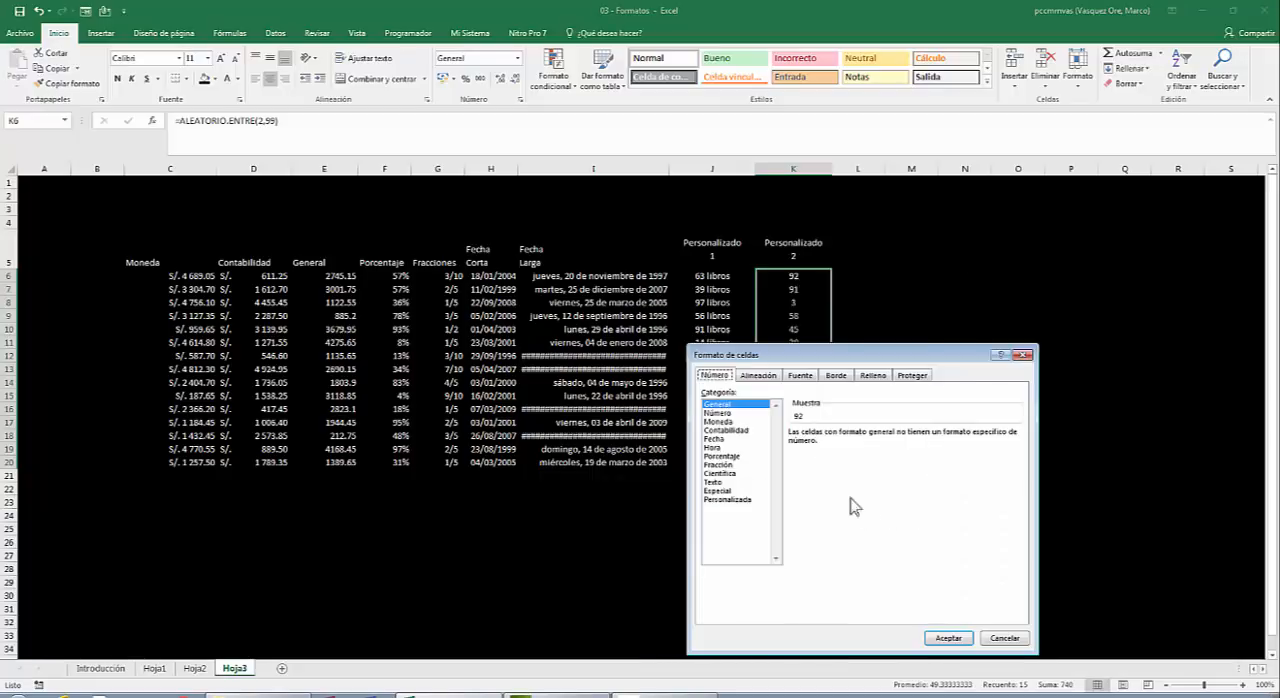
left_click_drag(777, 358, 651, 158)
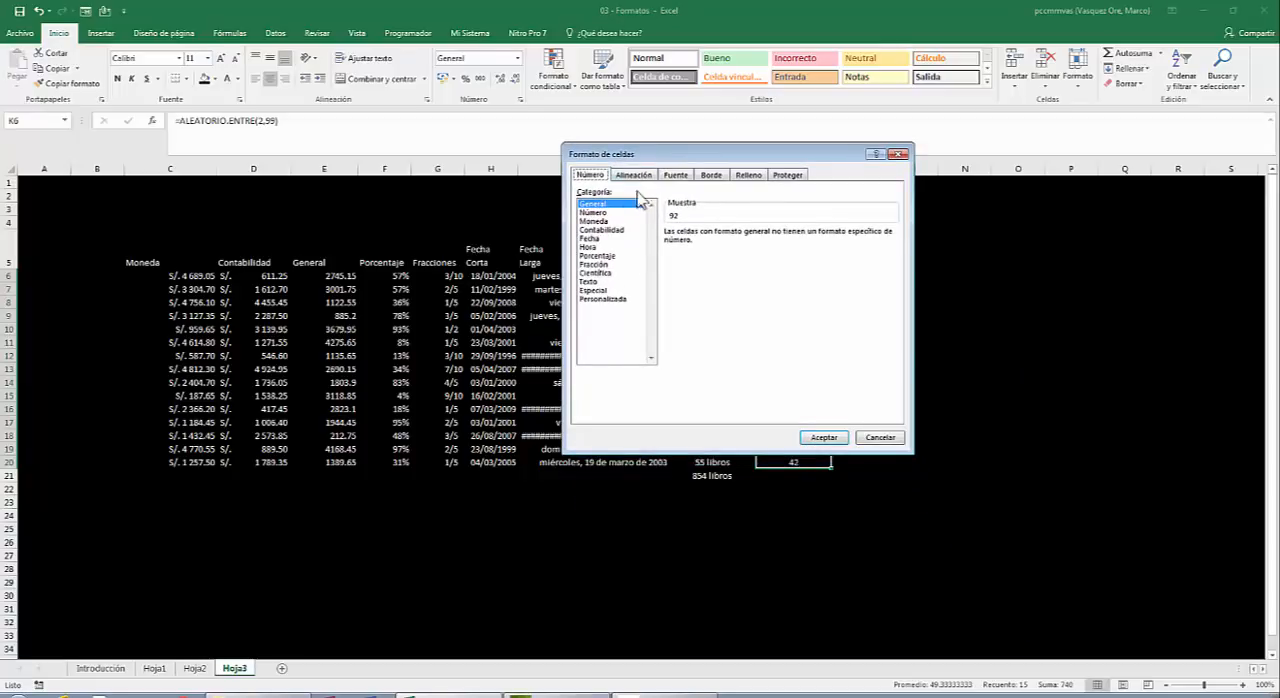
left_click(608, 299)
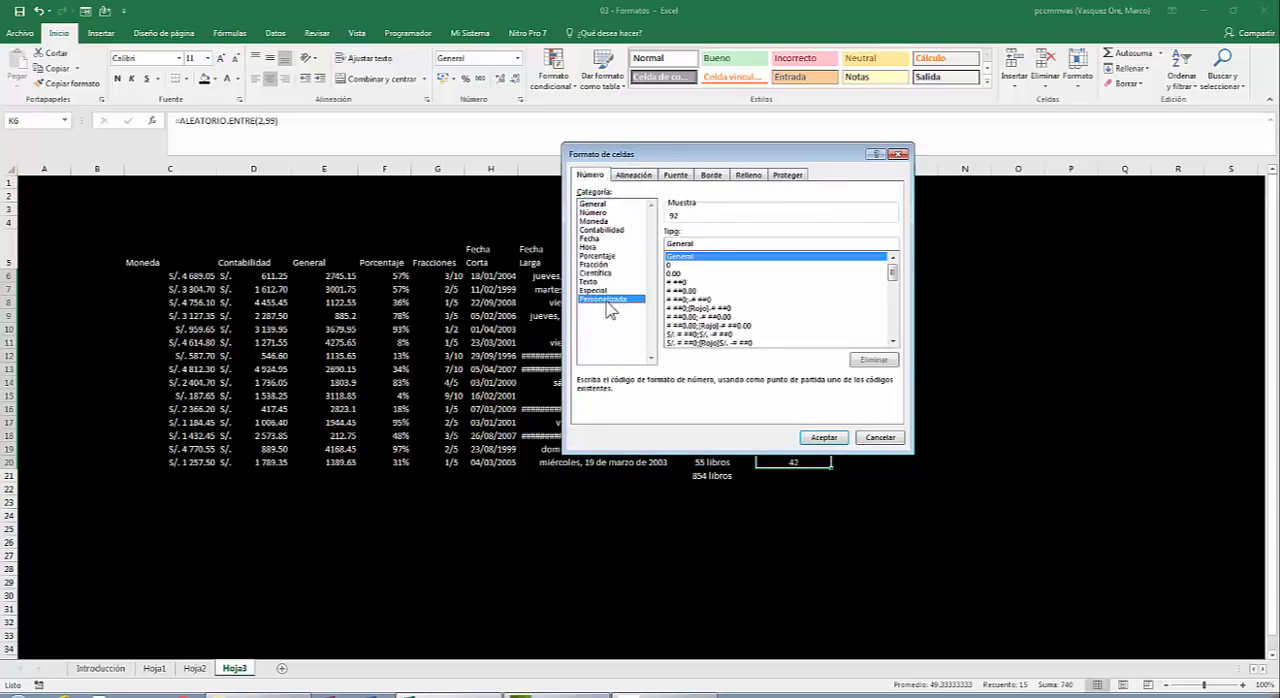
left_click(697, 243)
key("BackSpace")
key("BackSpace")
key("BackSpace")
key("BackSpace")
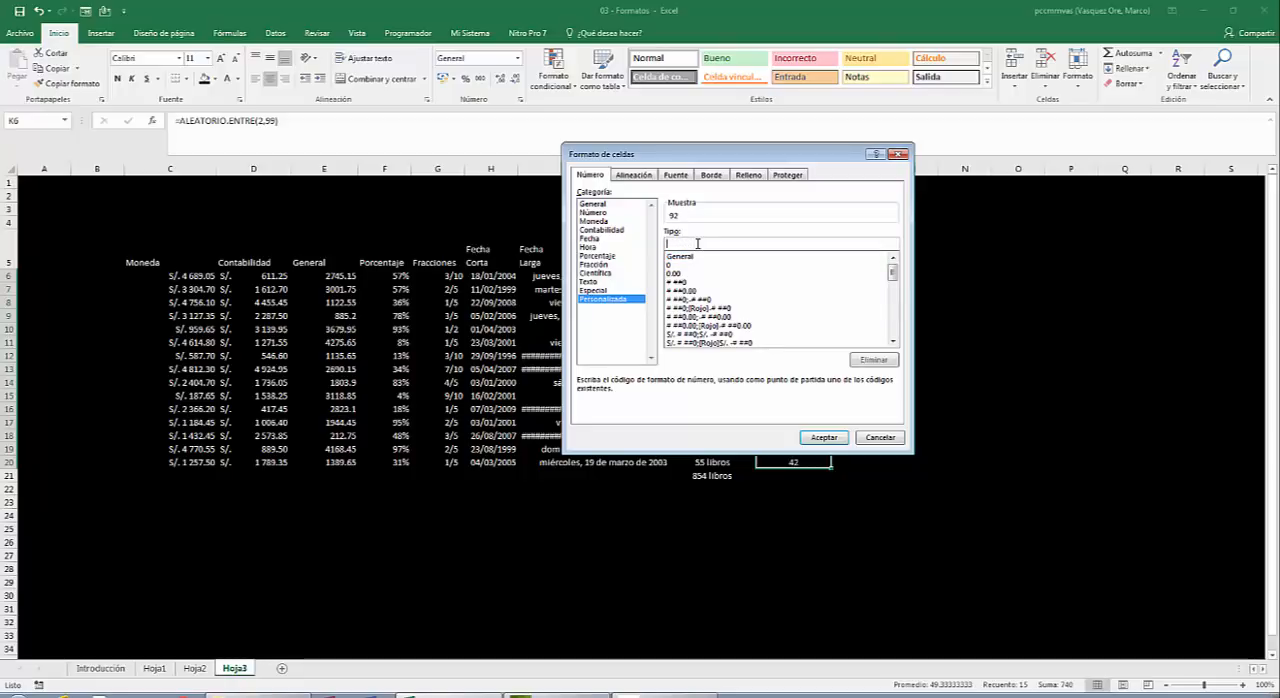
type("1")
type("Tengo \"##\" lapiceros")
type("\"##\" lapiceros\"")
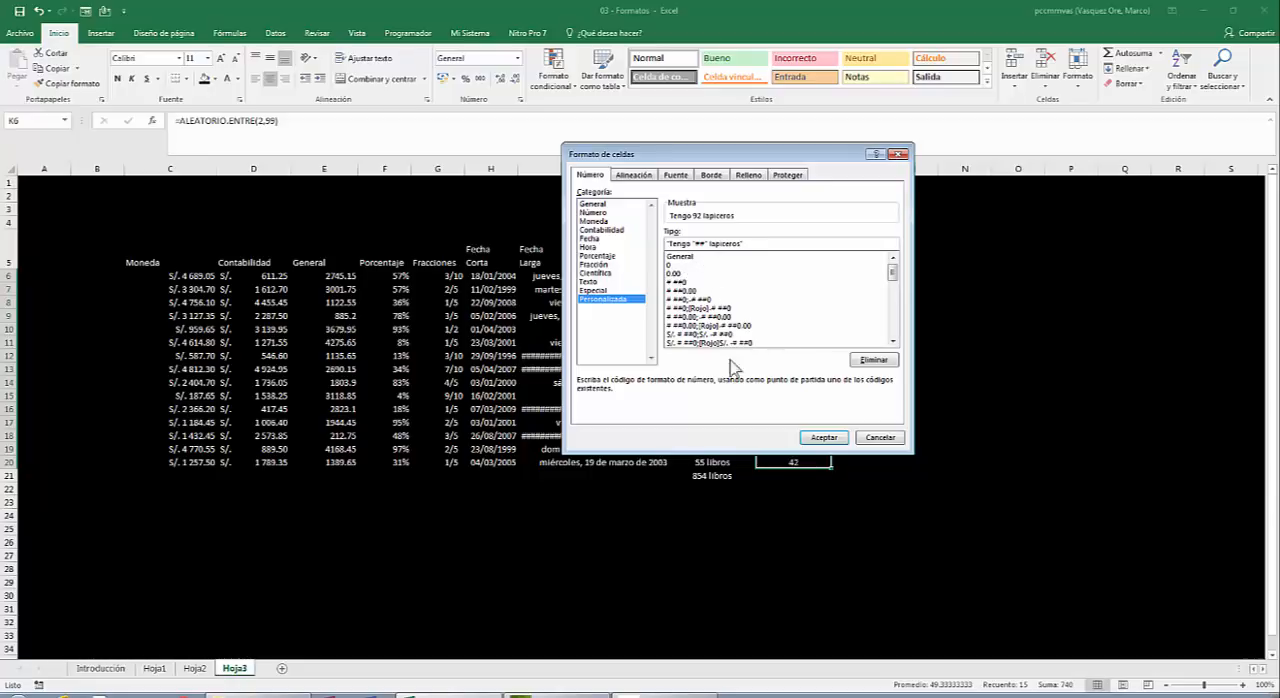
left_click(822, 438)
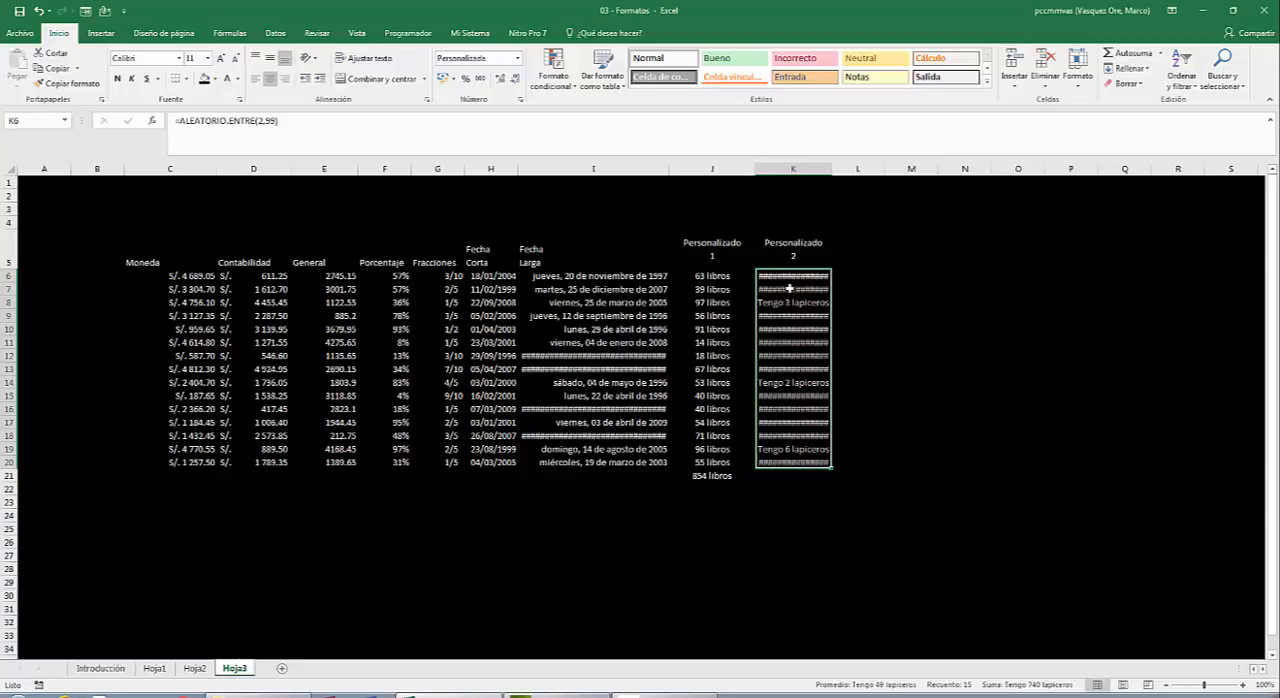
left_click(801, 184)
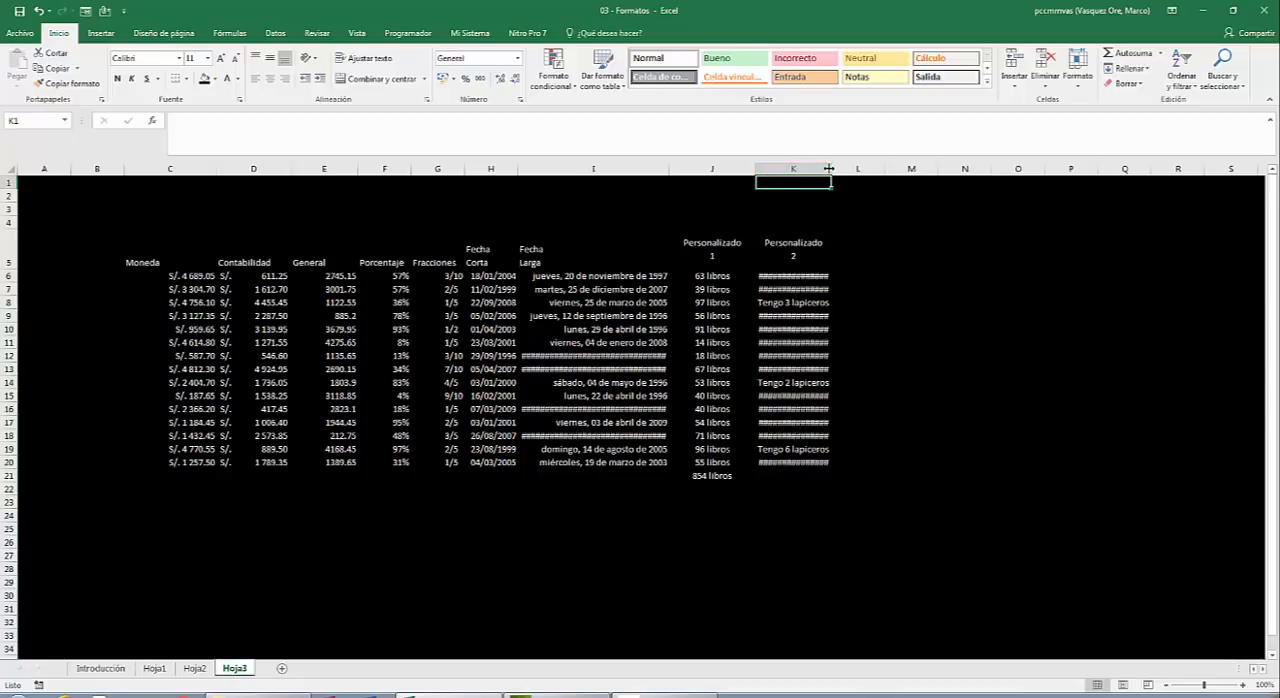
left_click_drag(831, 168, 904, 159)
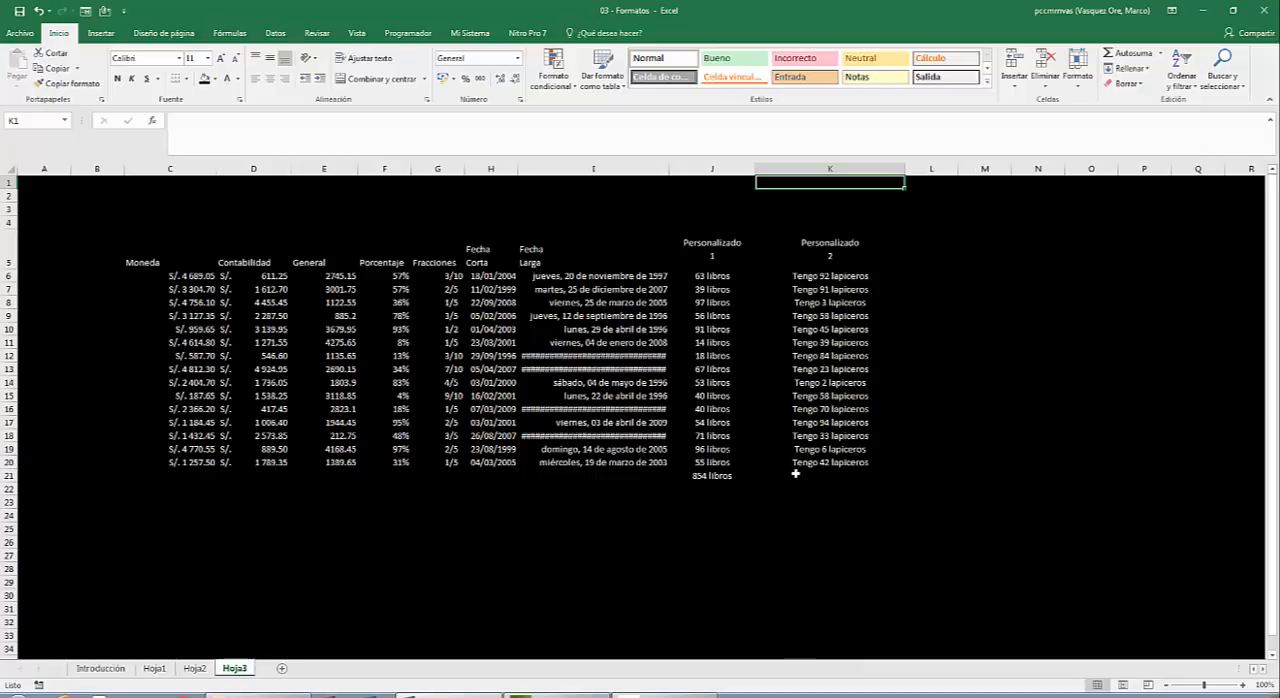
Total the Personalizado 2 values with =SUMA(K6:K20) in K21 and center the result horizontally.
left_click(814, 271)
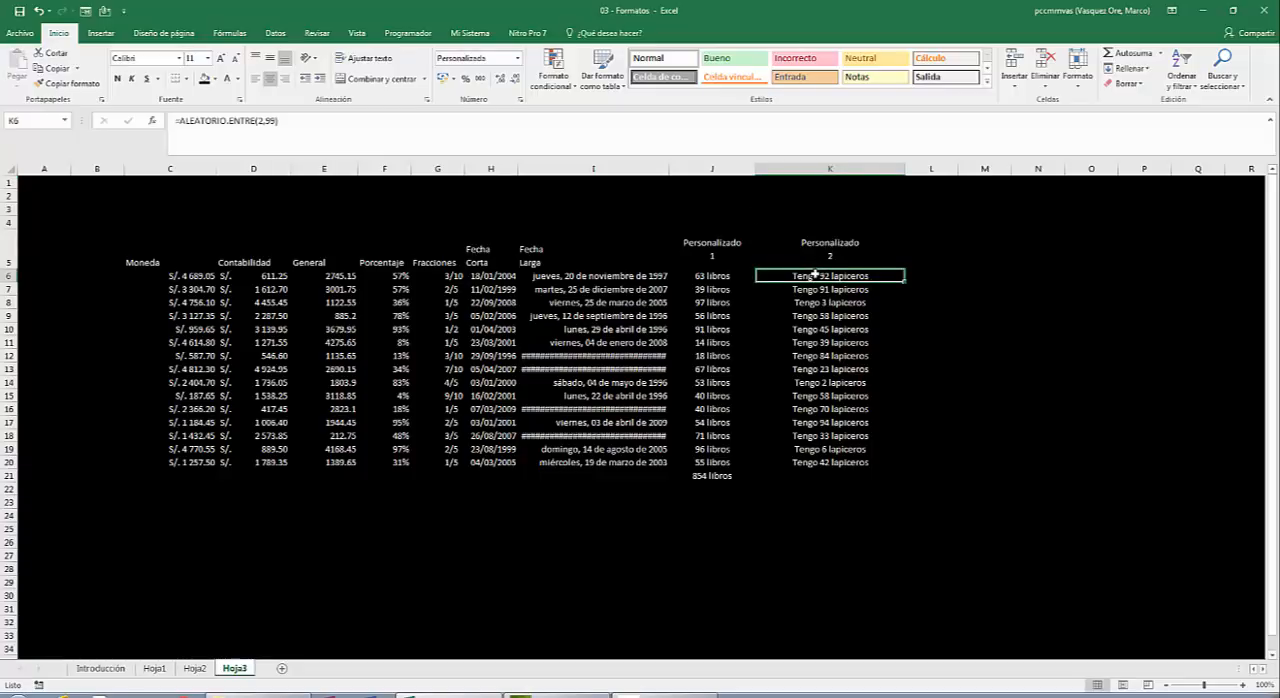
key("Down")
key("Down")
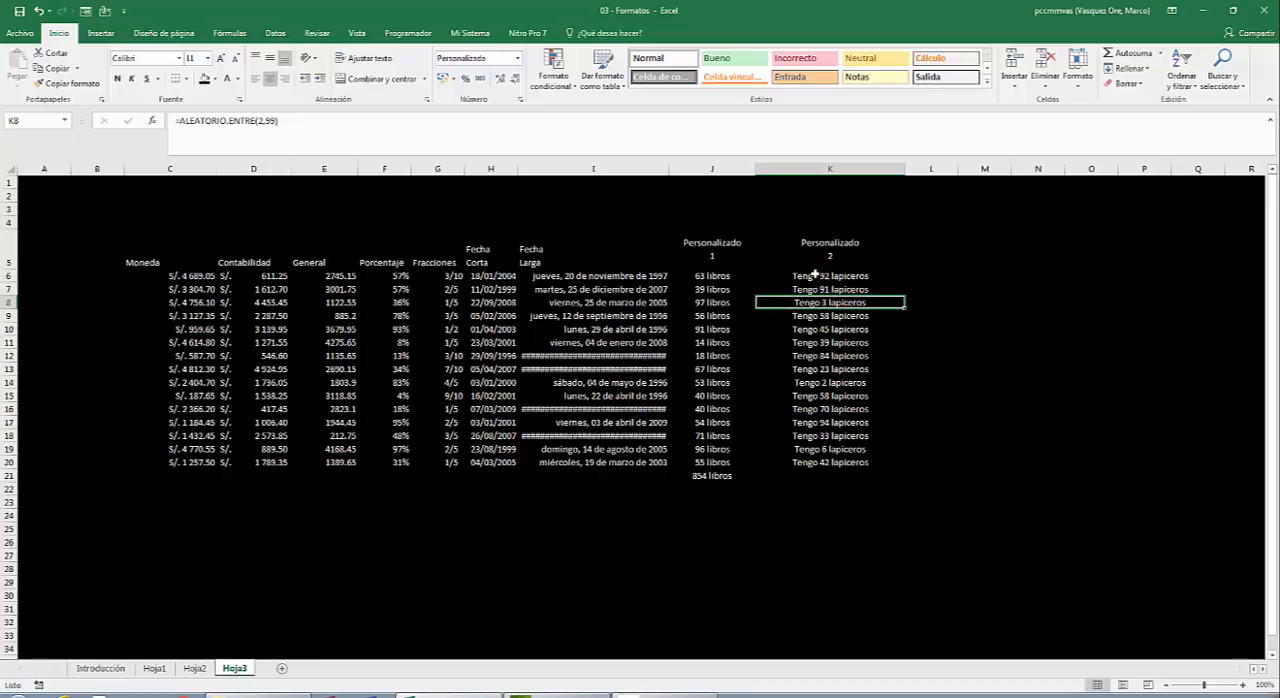
key("Down")
key("Down")
key("Down")
key("Down")
key("Down")
key("Down")
key("Down")
key("Down")
key("Down")
key("Down")
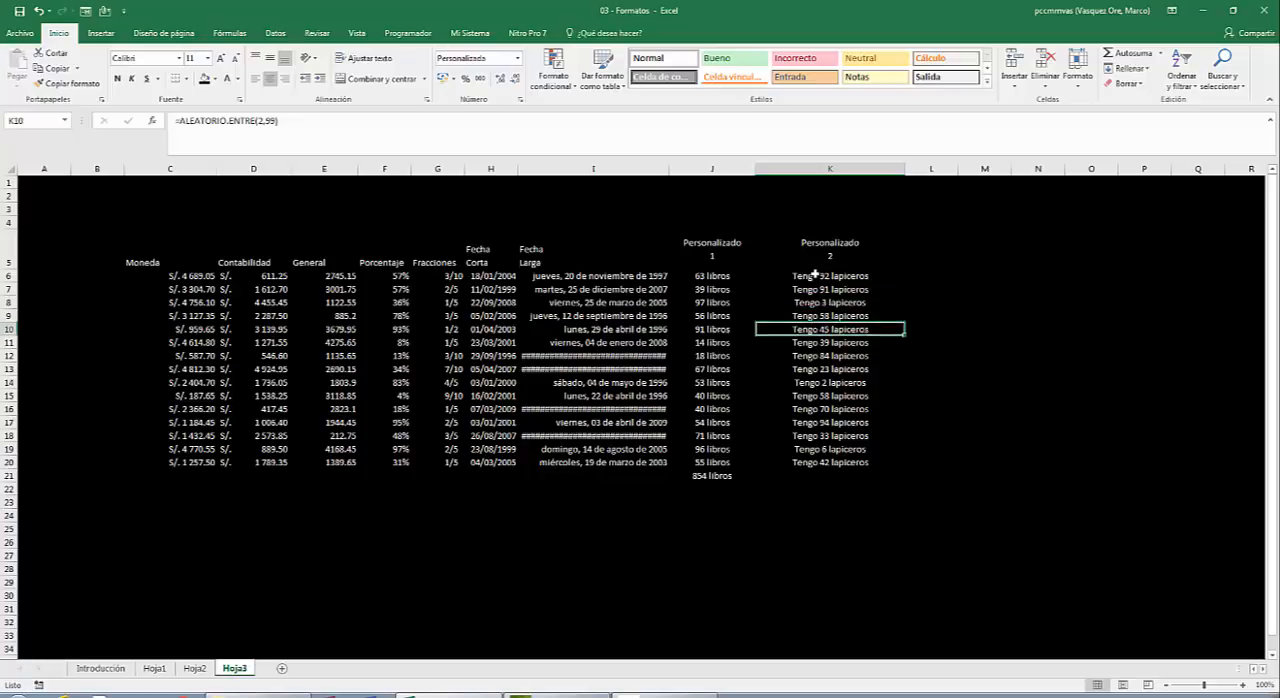
key("Down")
key("Down")
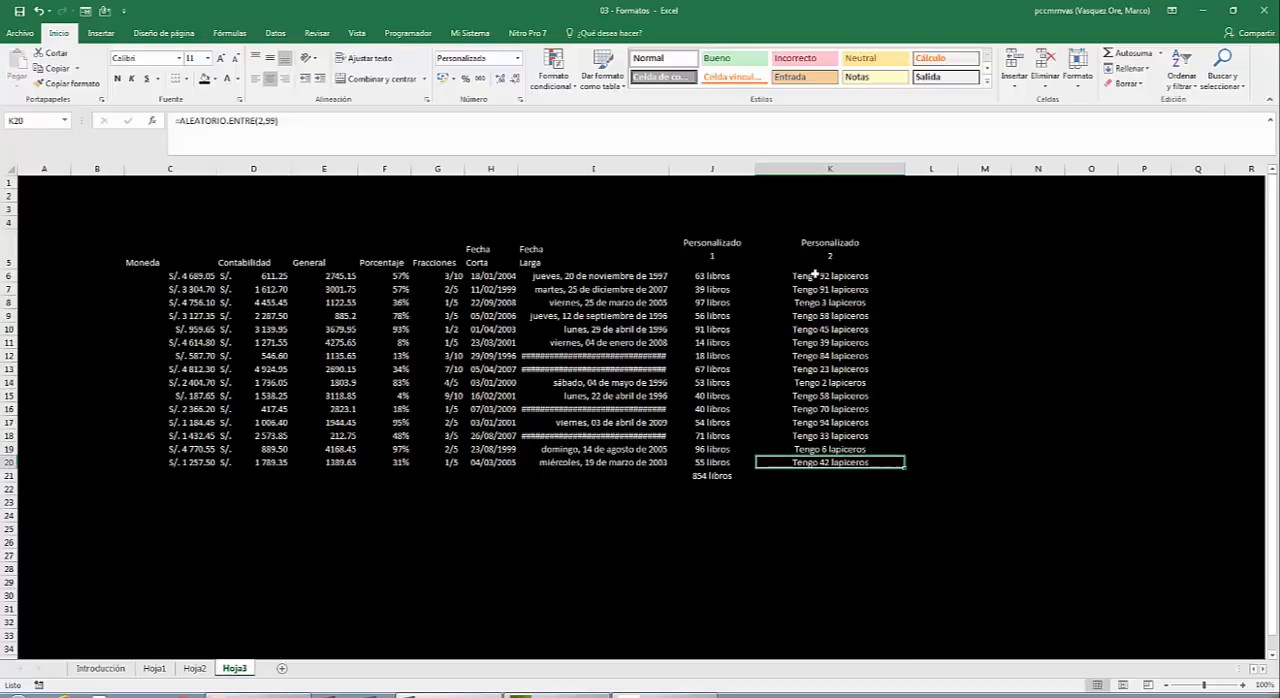
key("Down")
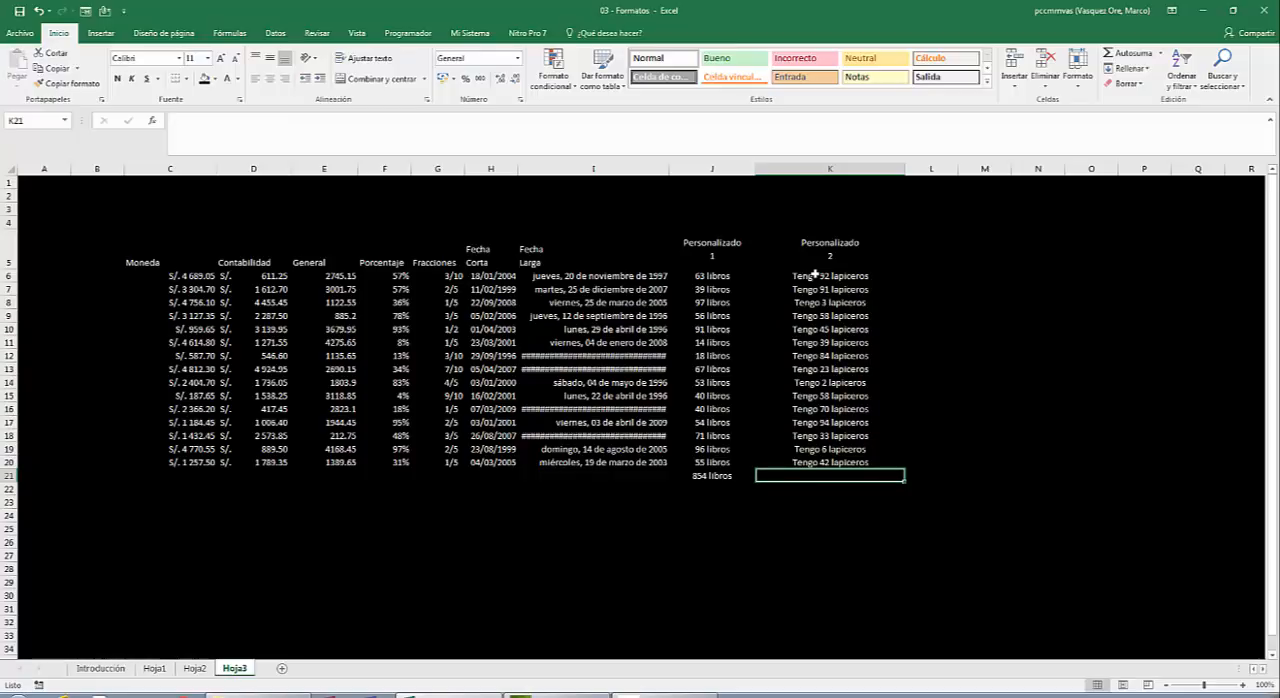
type("=s")
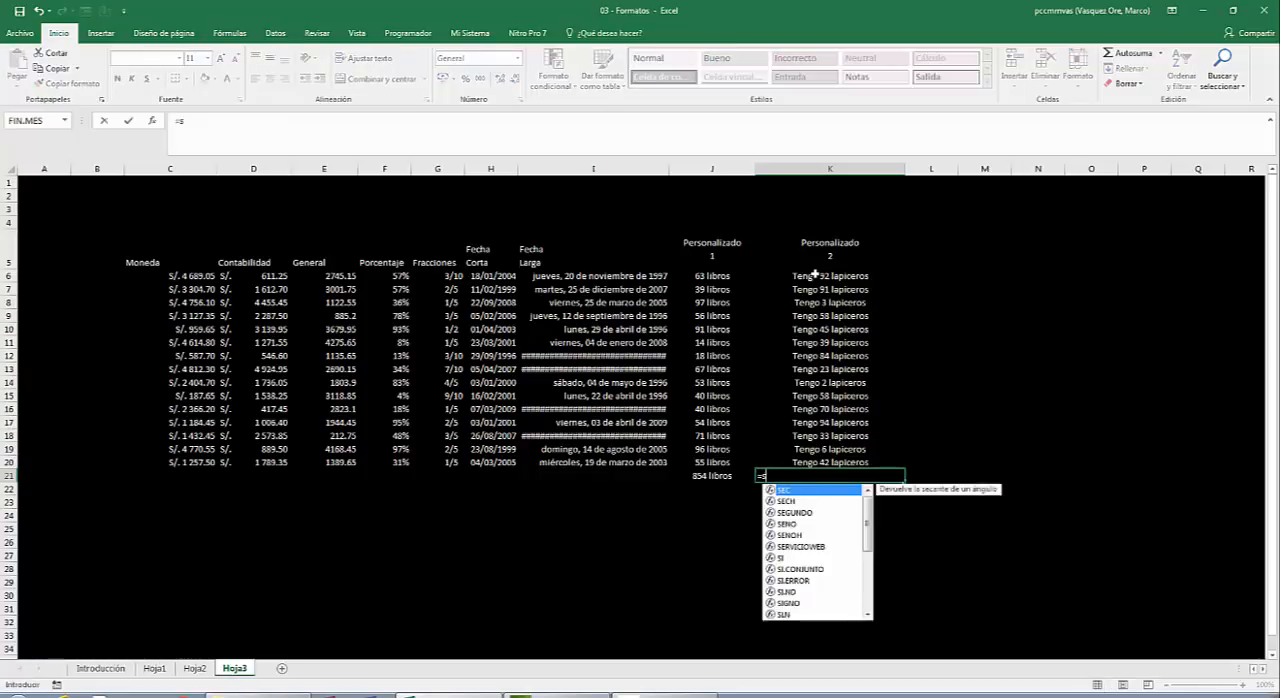
type("uma(")
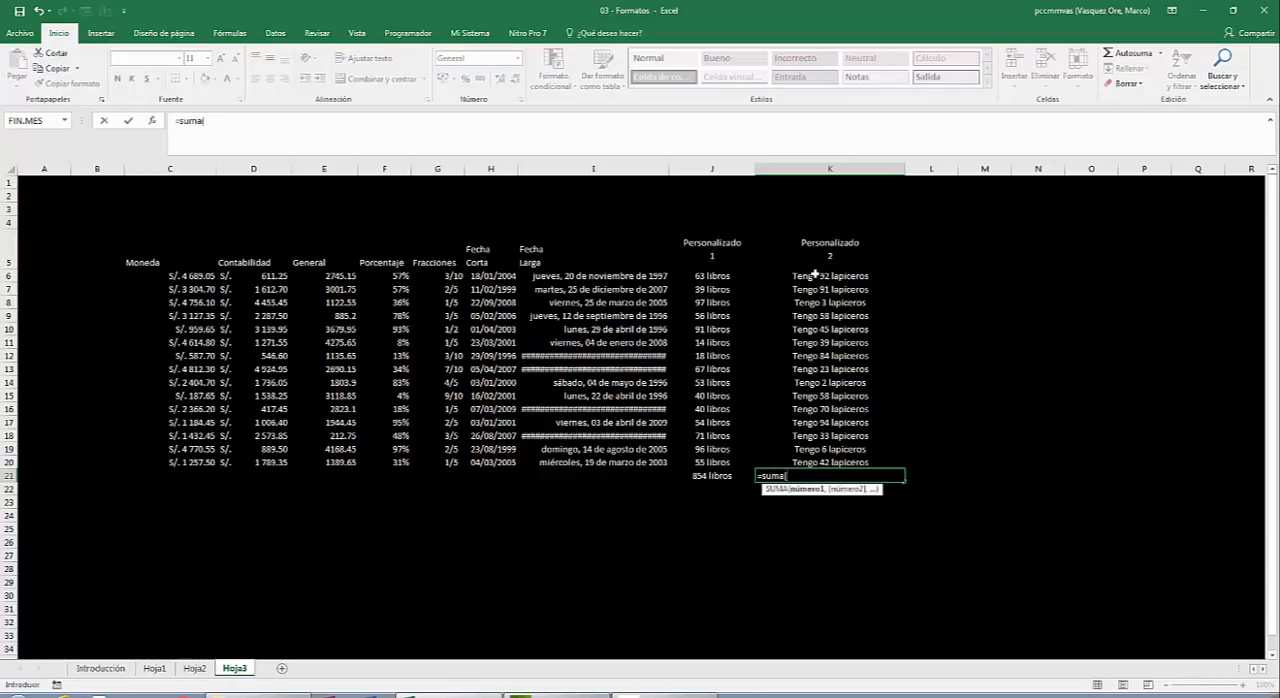
key("Up")
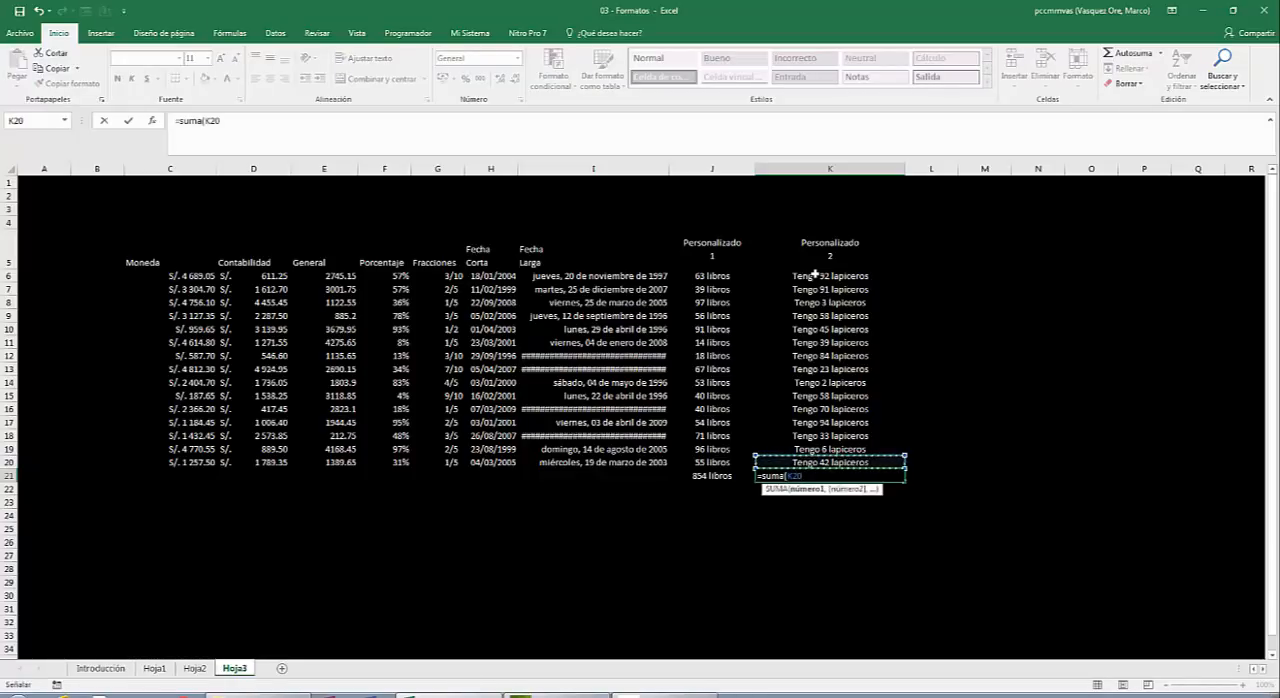
key("shift+Up")
key("shift+Up")
key("shift+Up")
key("shift+Up")
key("shift+Up")
key("shift+Up")
key("shift+Up")
key("shift+Up")
key("shift+Up")
key("shift+Up")
key("shift+Up")
key("shift+Up")
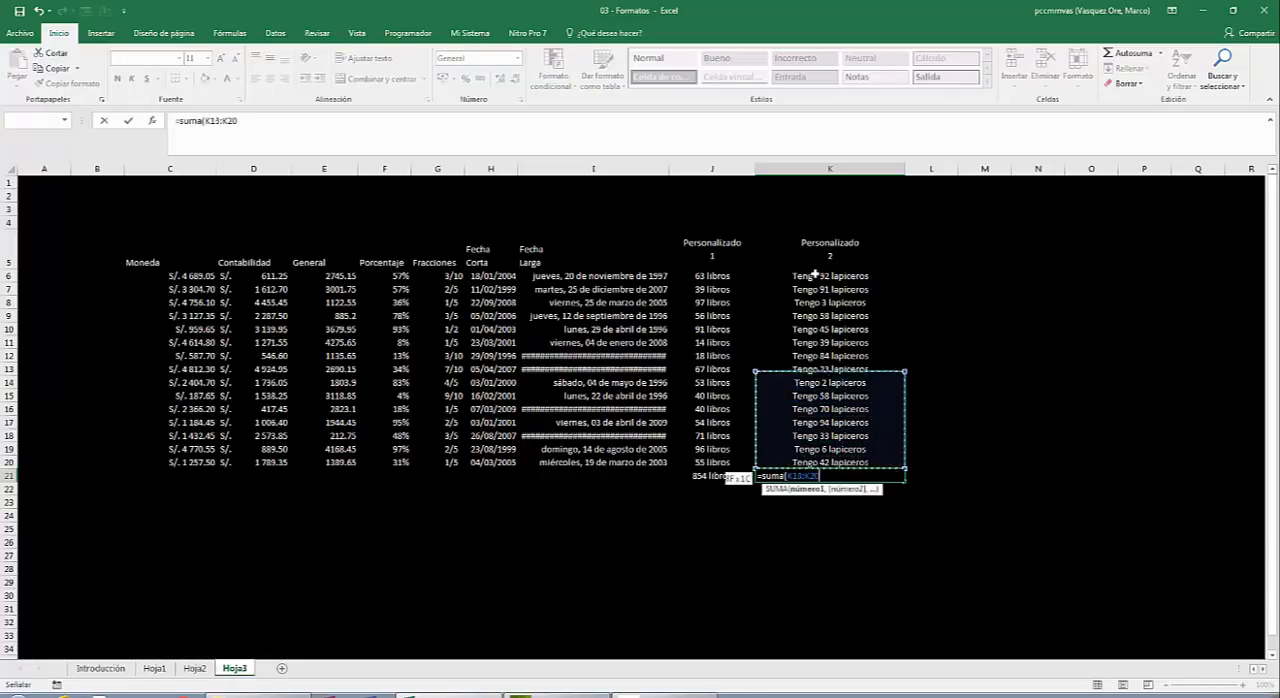
key("shift+Up")
key("shift+Up")
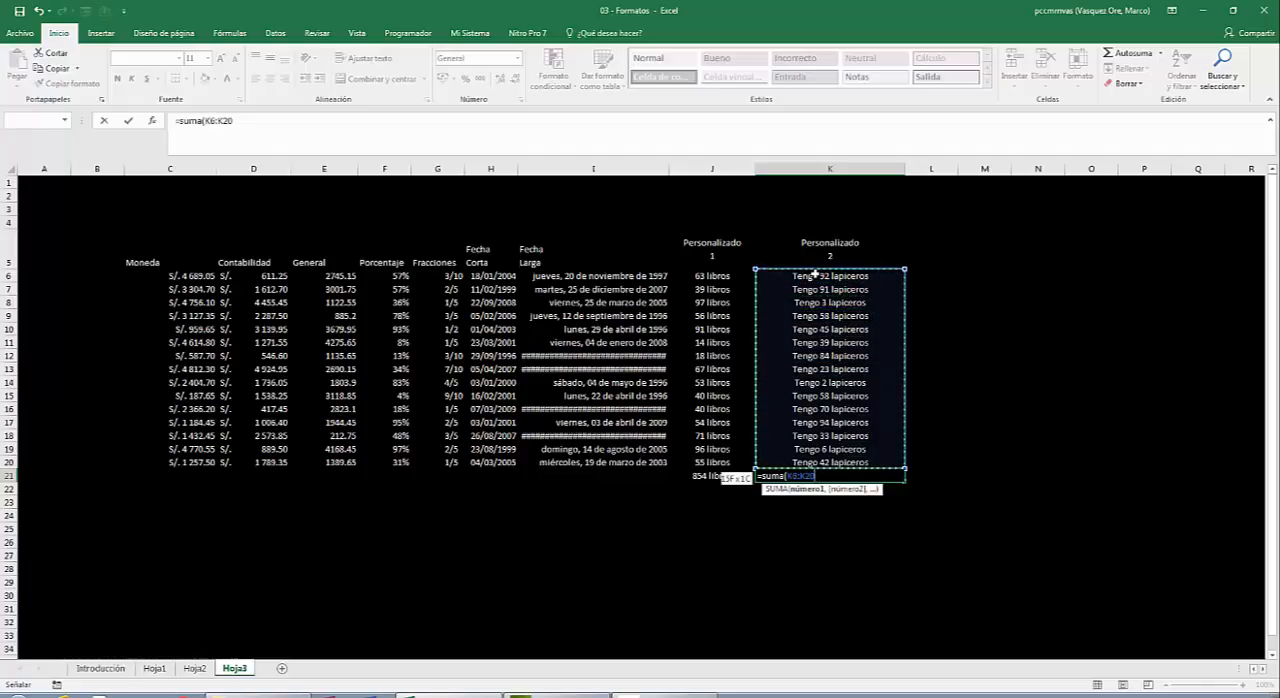
key("Return")
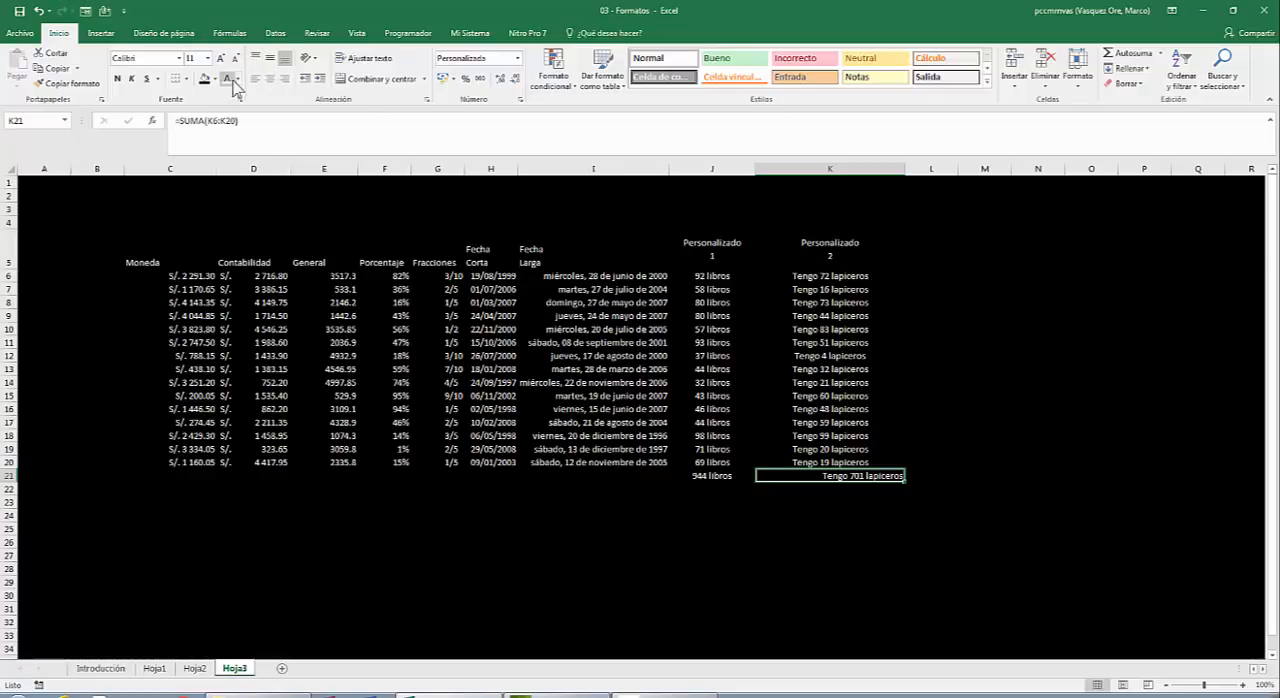
left_click(272, 85)
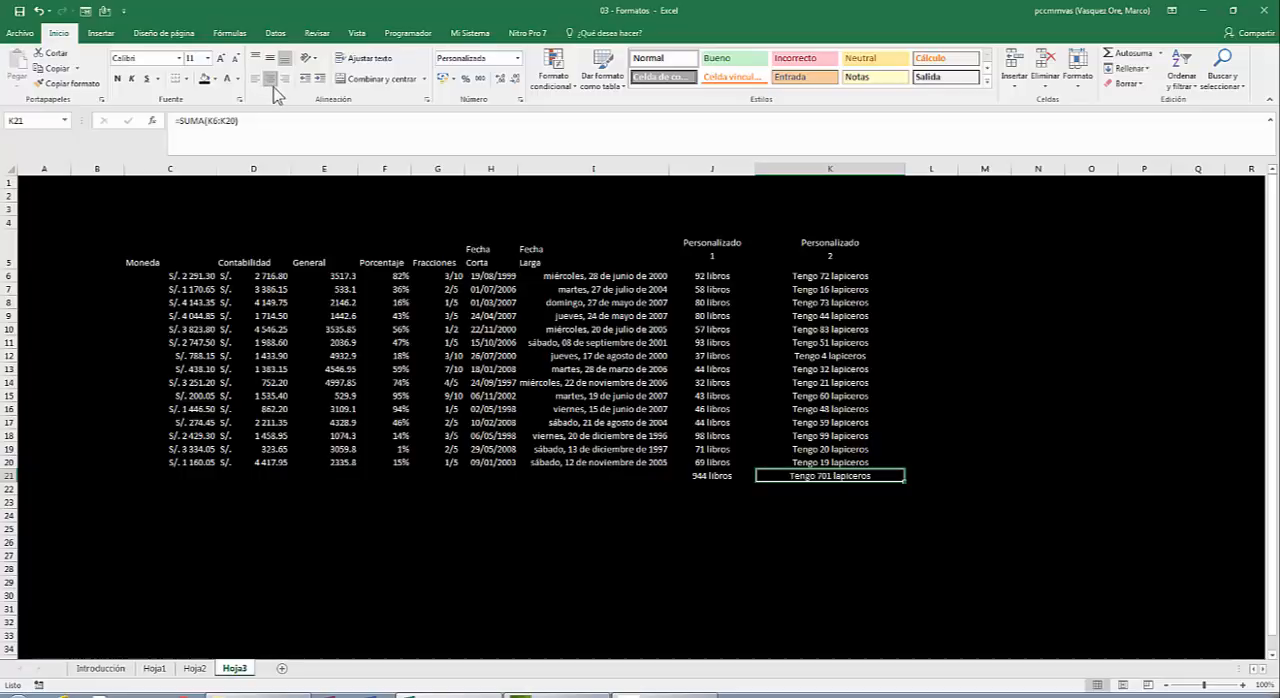
left_click(531, 209)
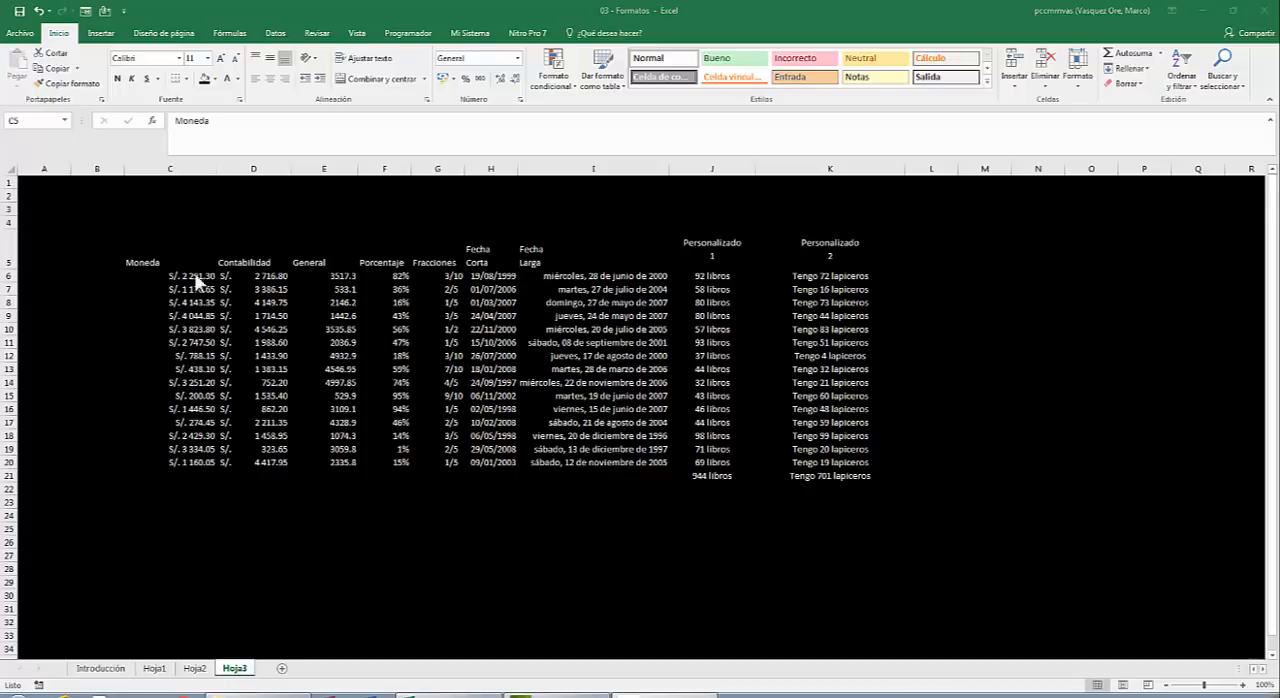
Apply light tan outline and inside borders to the whole table in C5:K20.
left_click(142, 256)
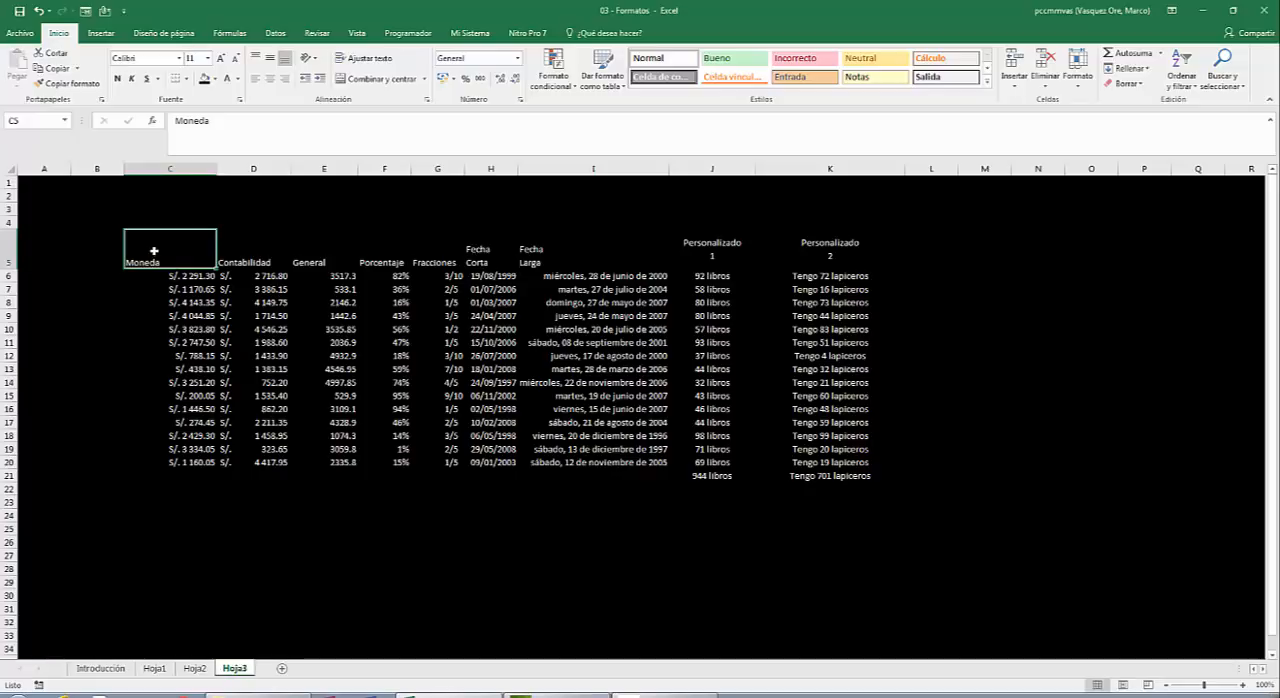
left_click_drag(154, 251, 847, 463)
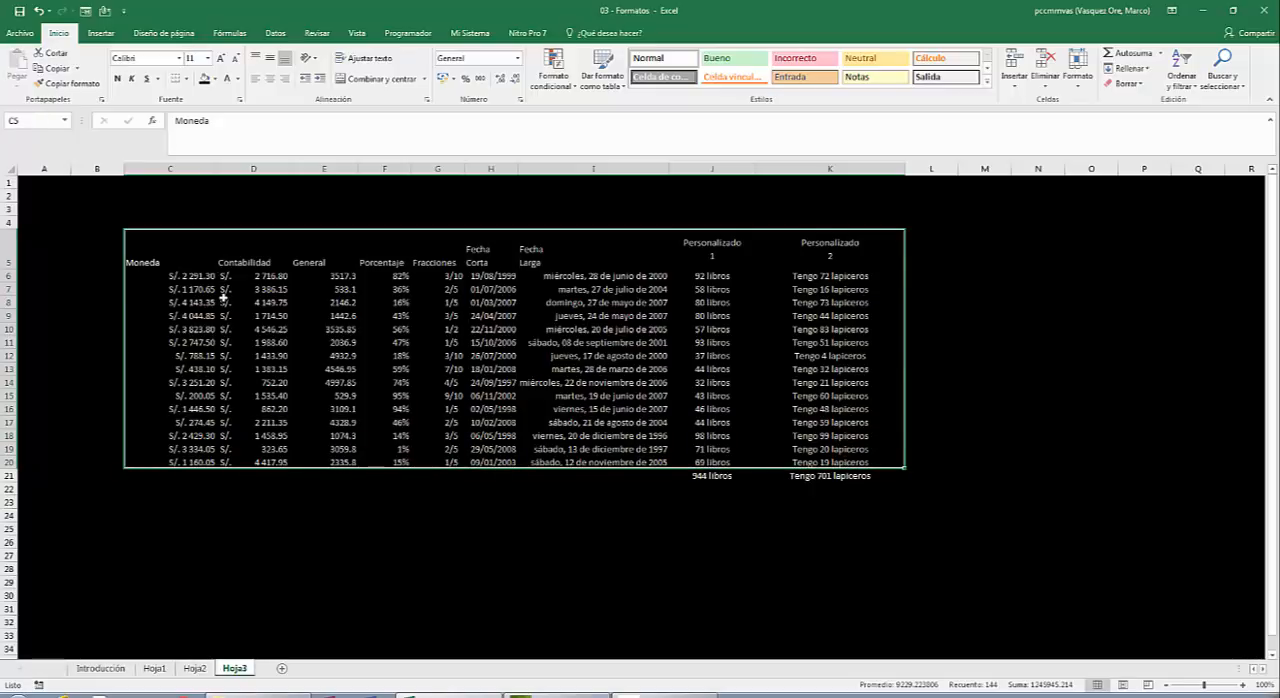
right_click(223, 296)
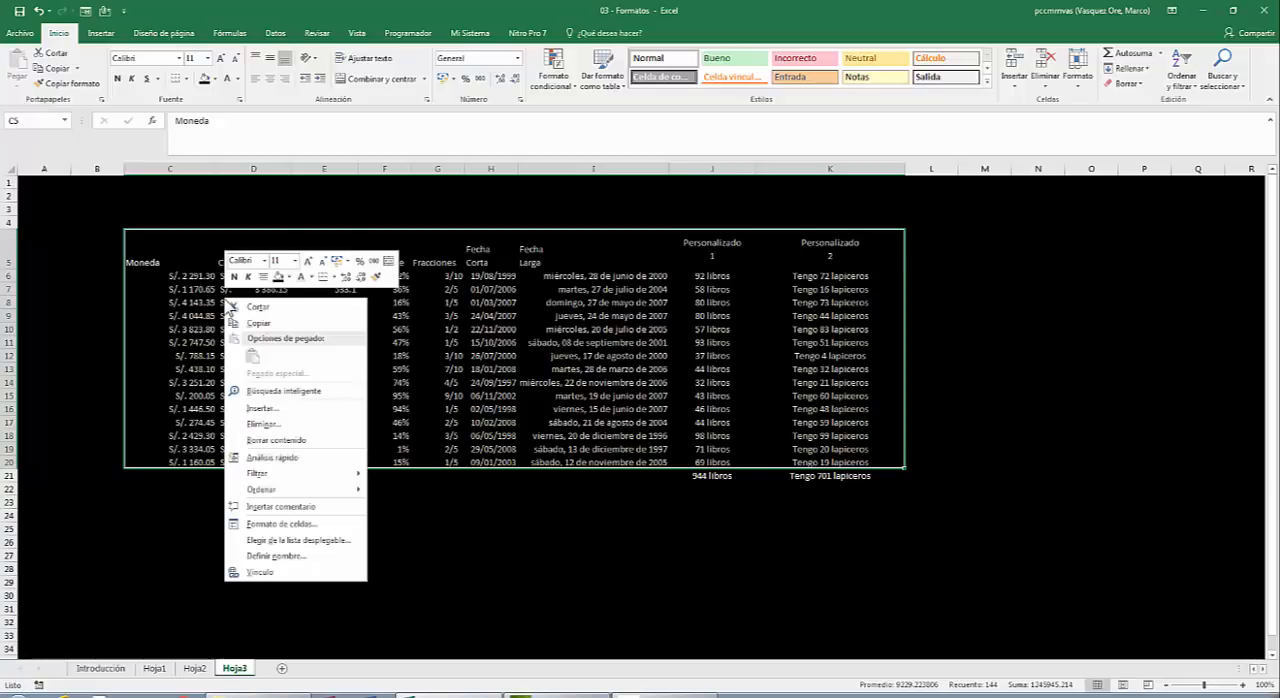
left_click(270, 524)
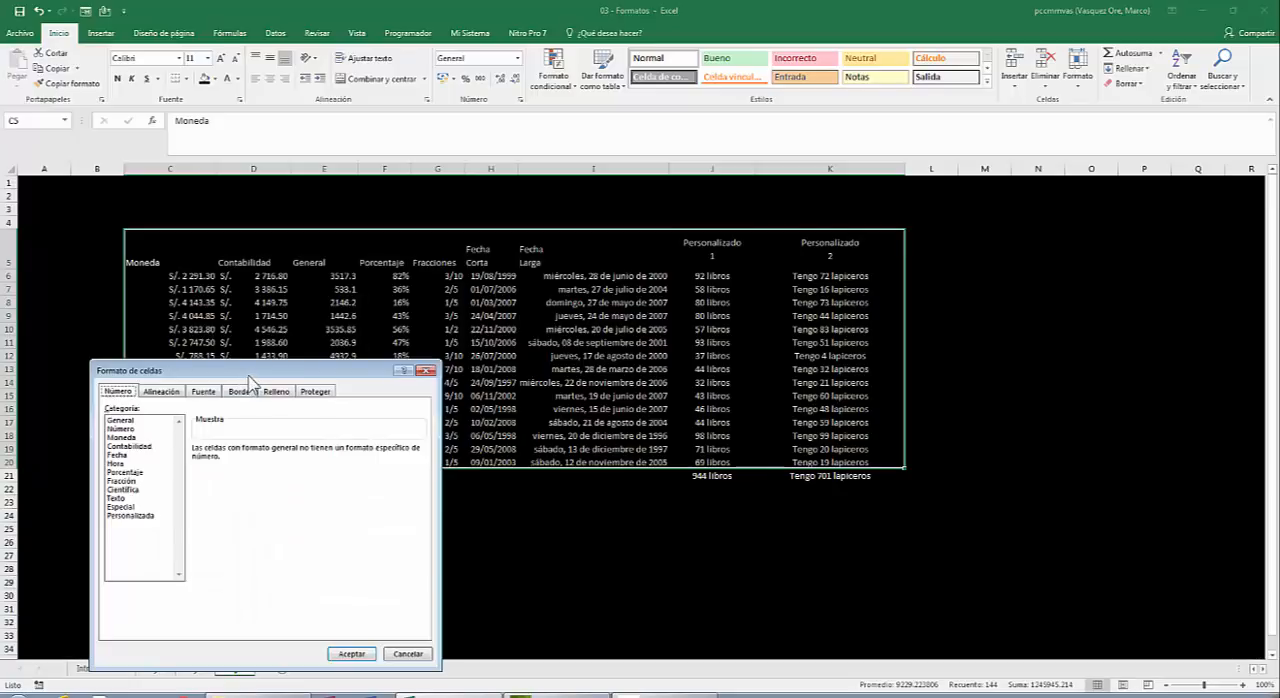
left_click_drag(249, 376, 590, 162)
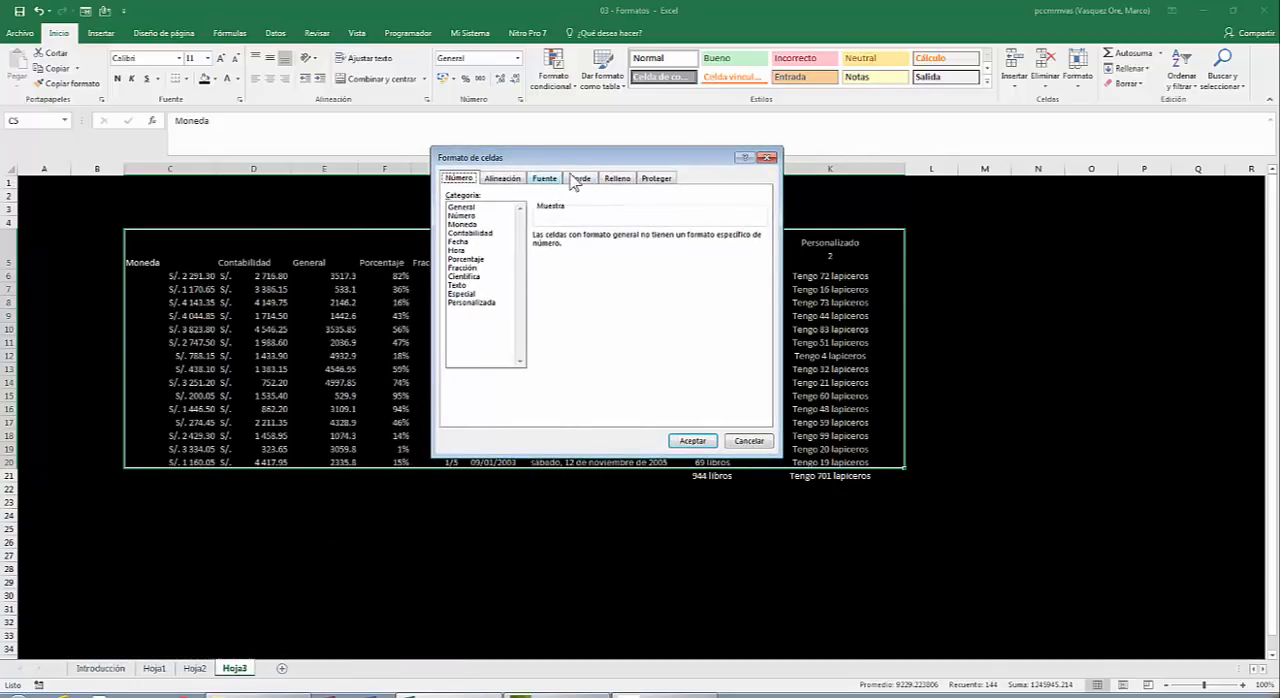
left_click(579, 179)
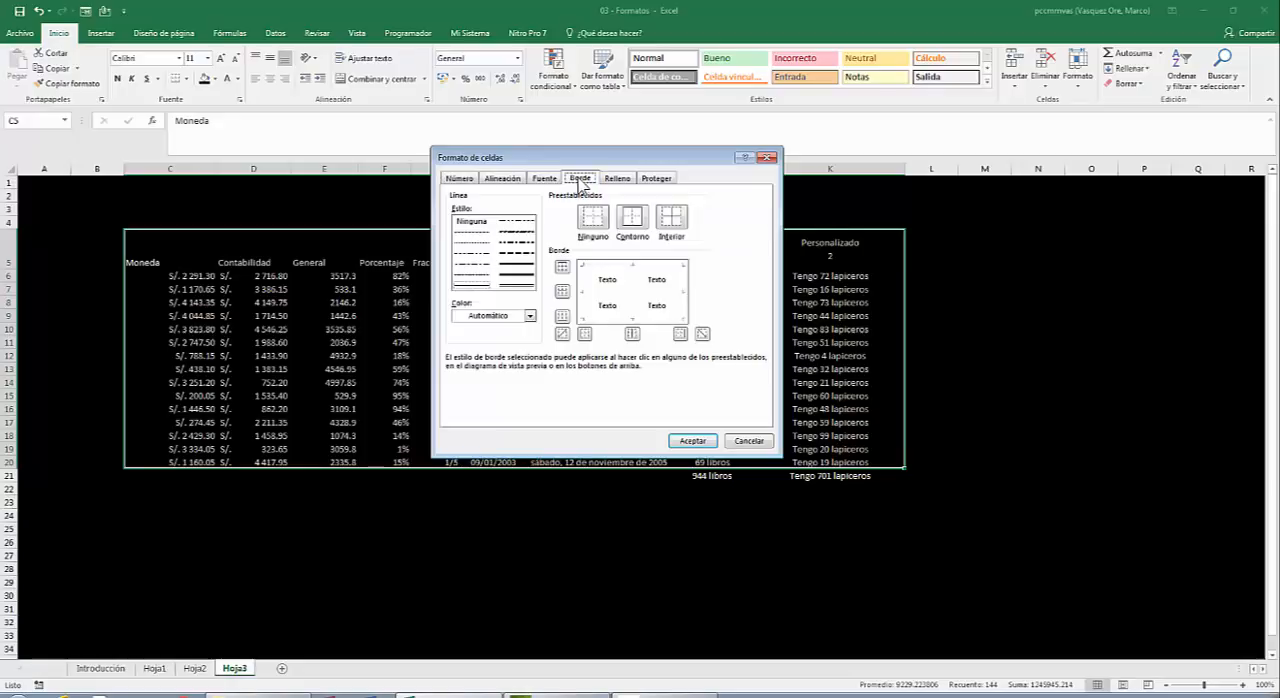
left_click(531, 316)
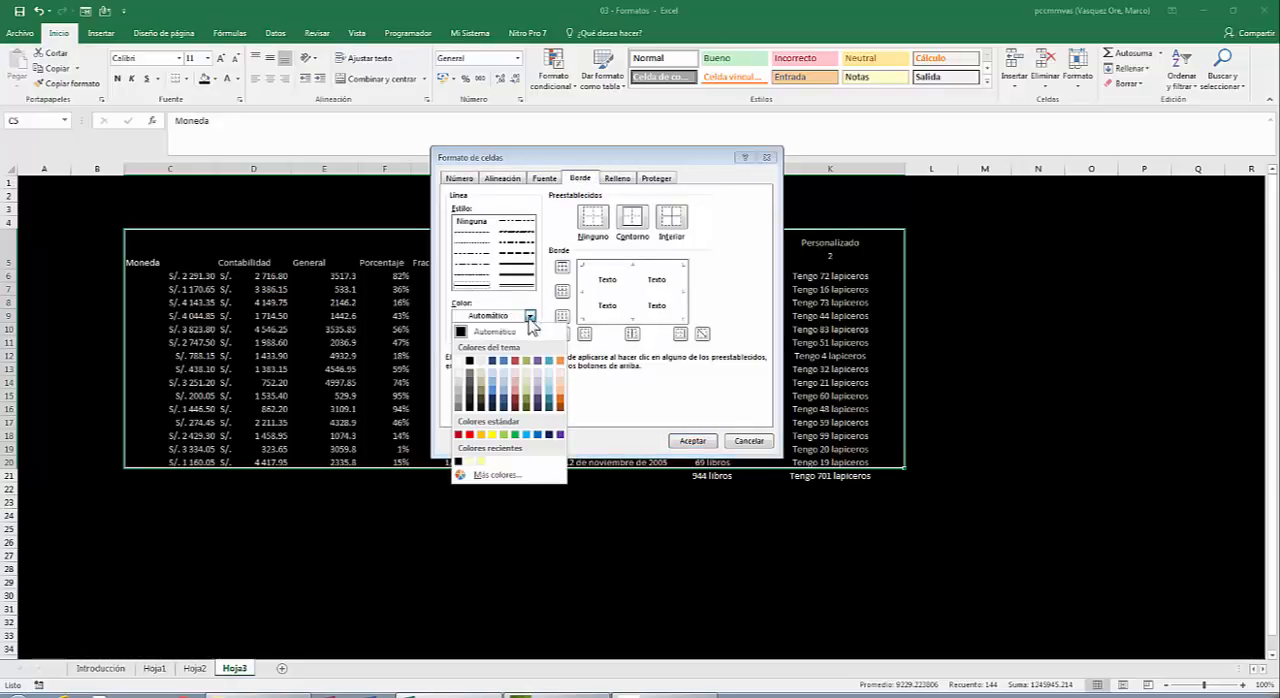
left_click(486, 361)
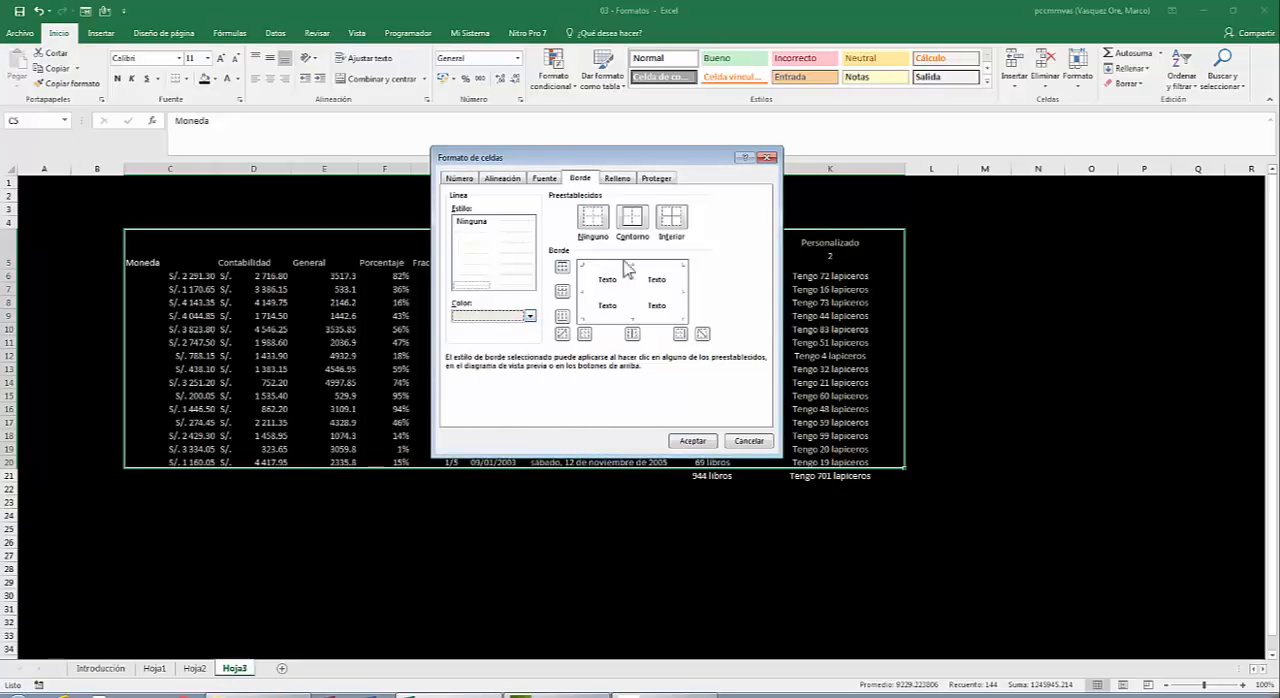
left_click(633, 222)
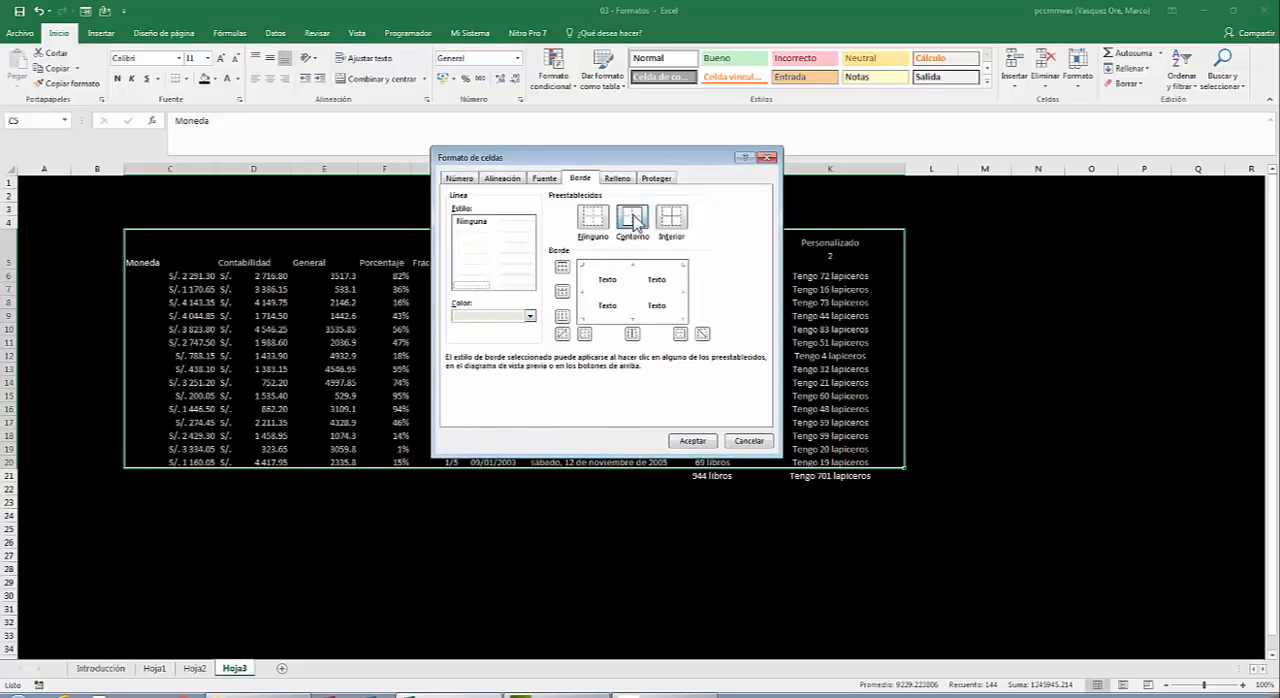
left_click(669, 220)
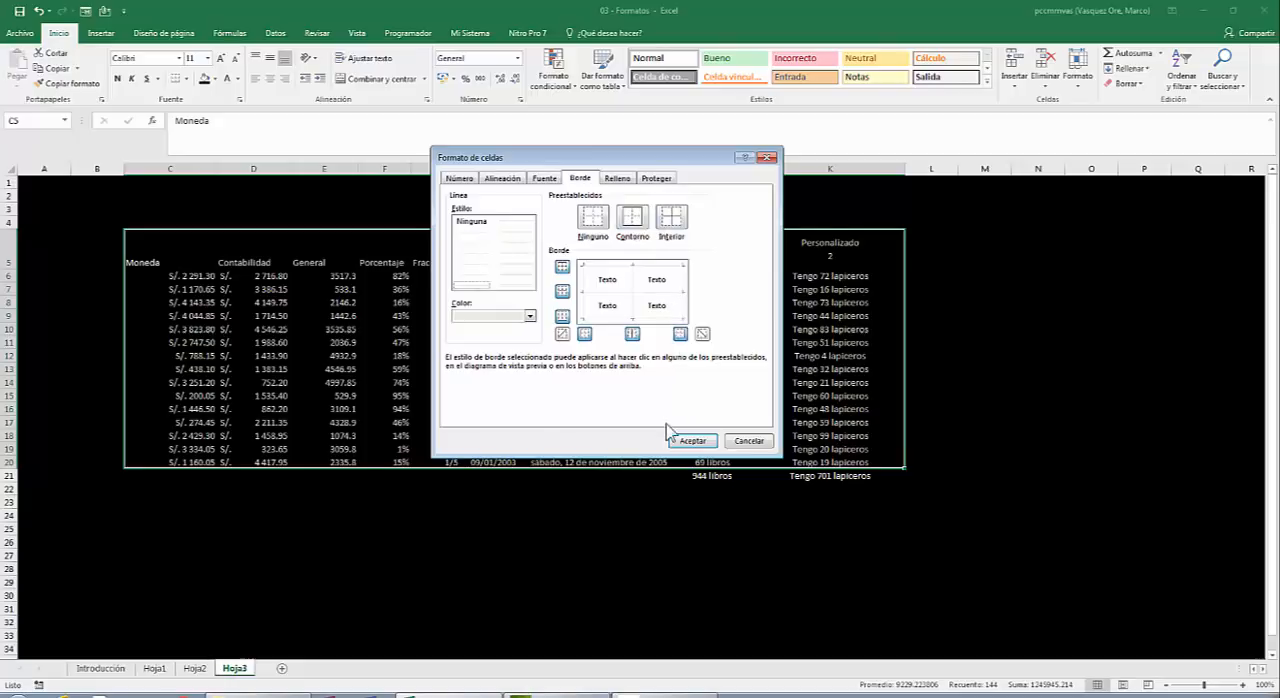
left_click(693, 441)
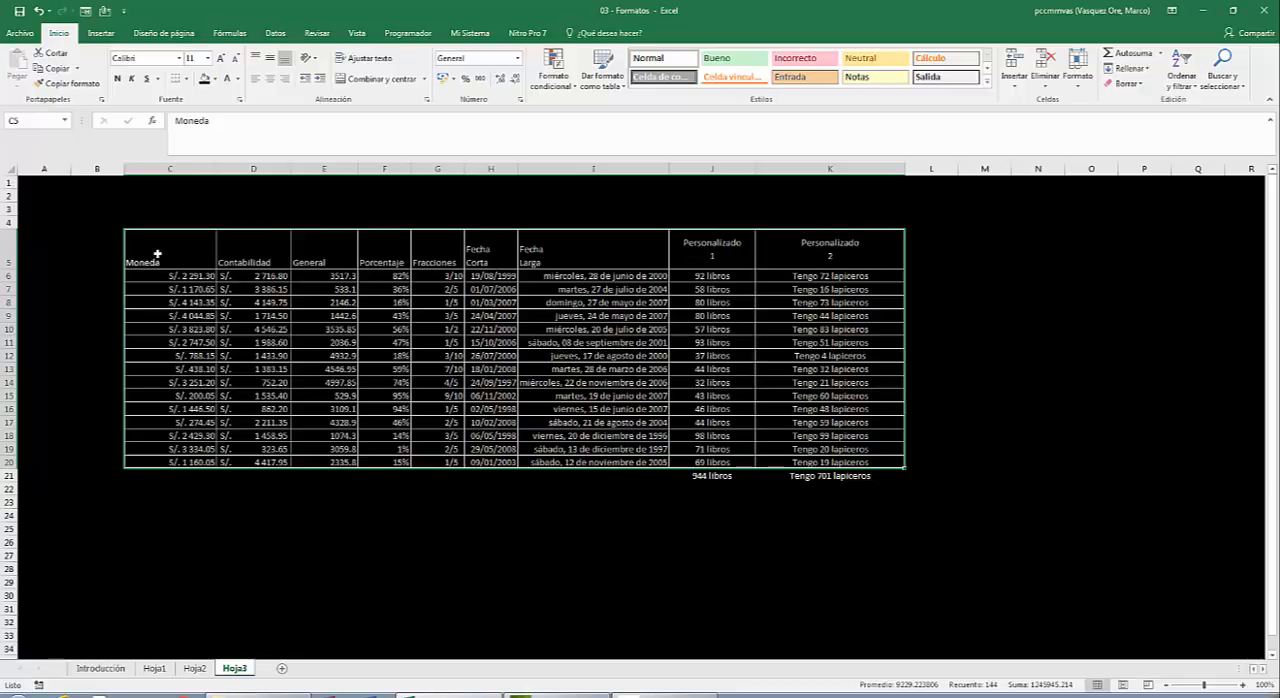
Center the header cells C5:K5 horizontally and vertically and fill them with the standard dark red.
left_click_drag(164, 254, 845, 248)
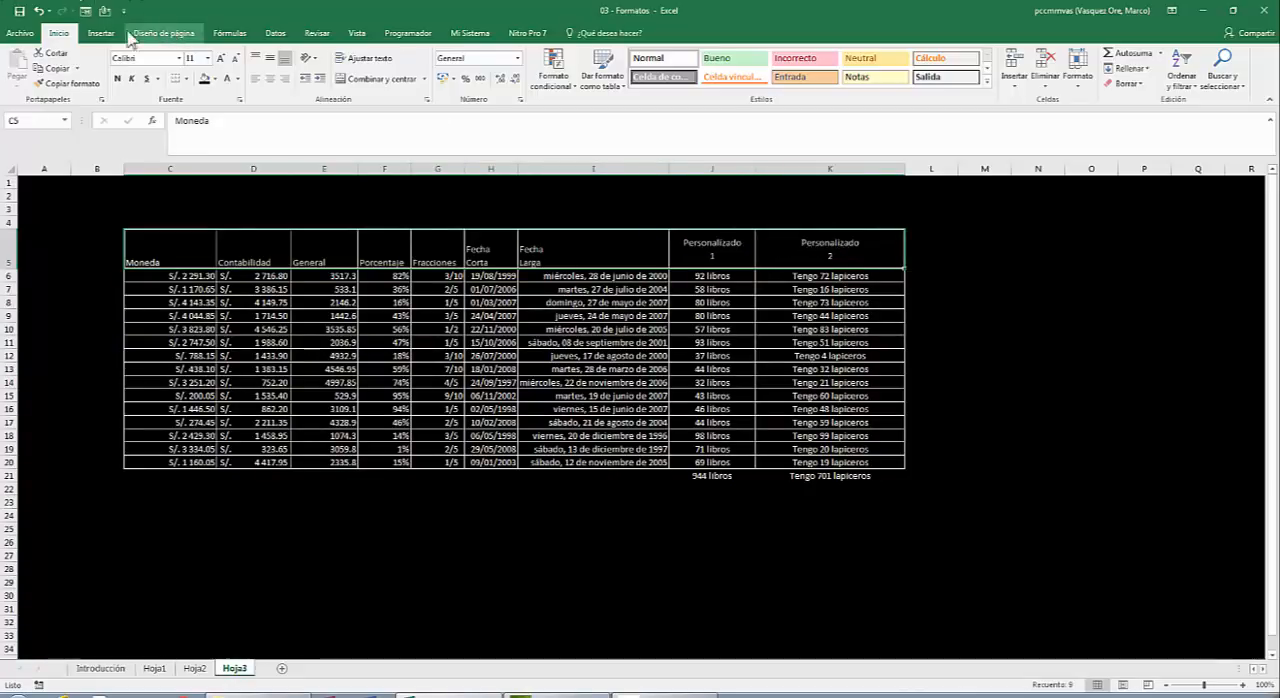
left_click(272, 80)
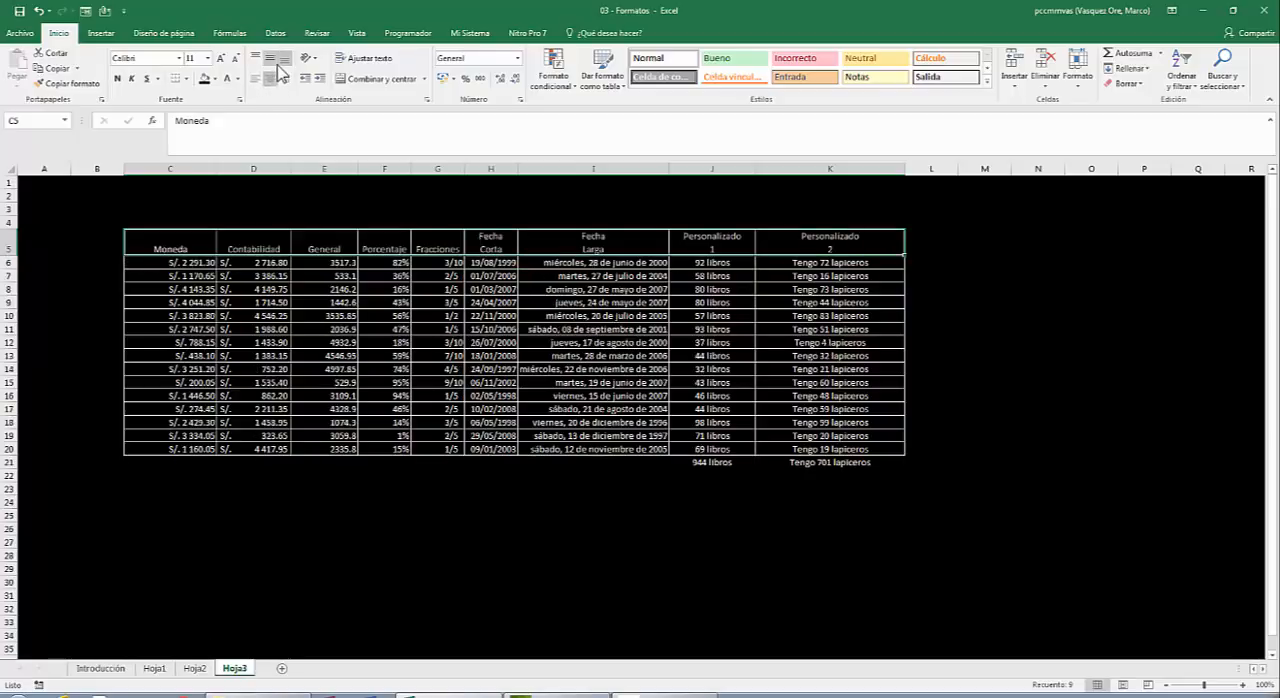
left_click(273, 58)
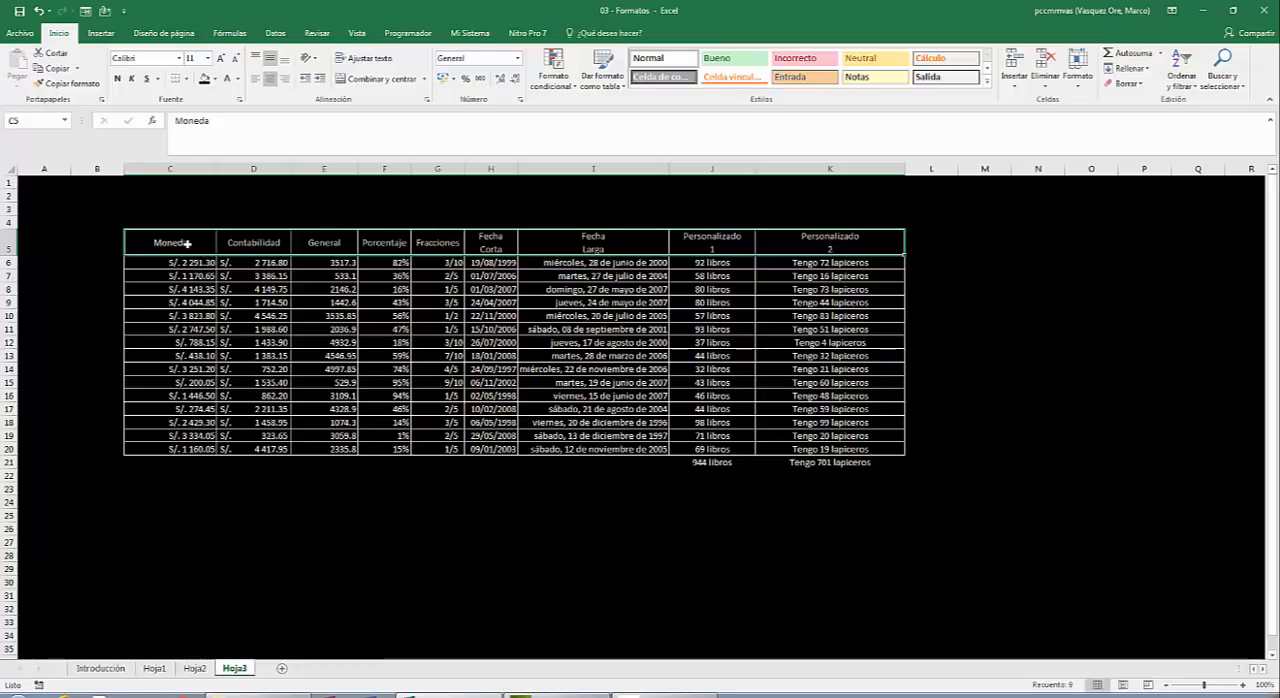
left_click_drag(186, 243, 808, 240)
left_click(215, 79)
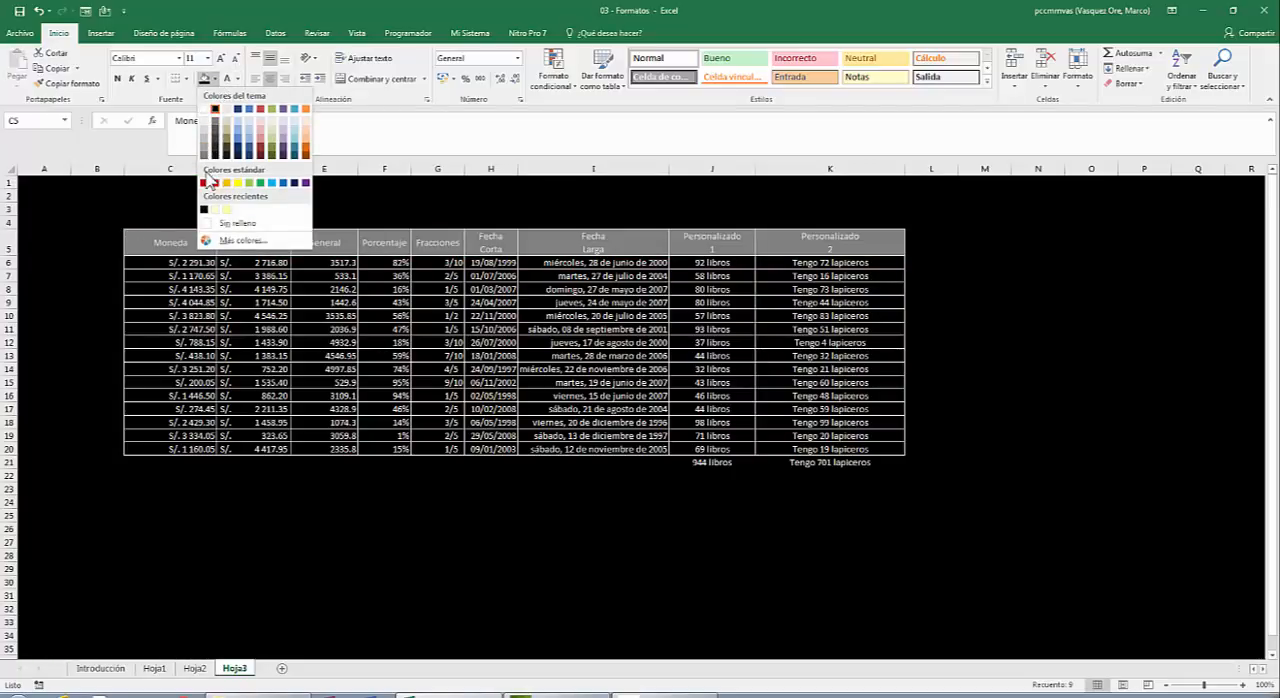
left_click(204, 182)
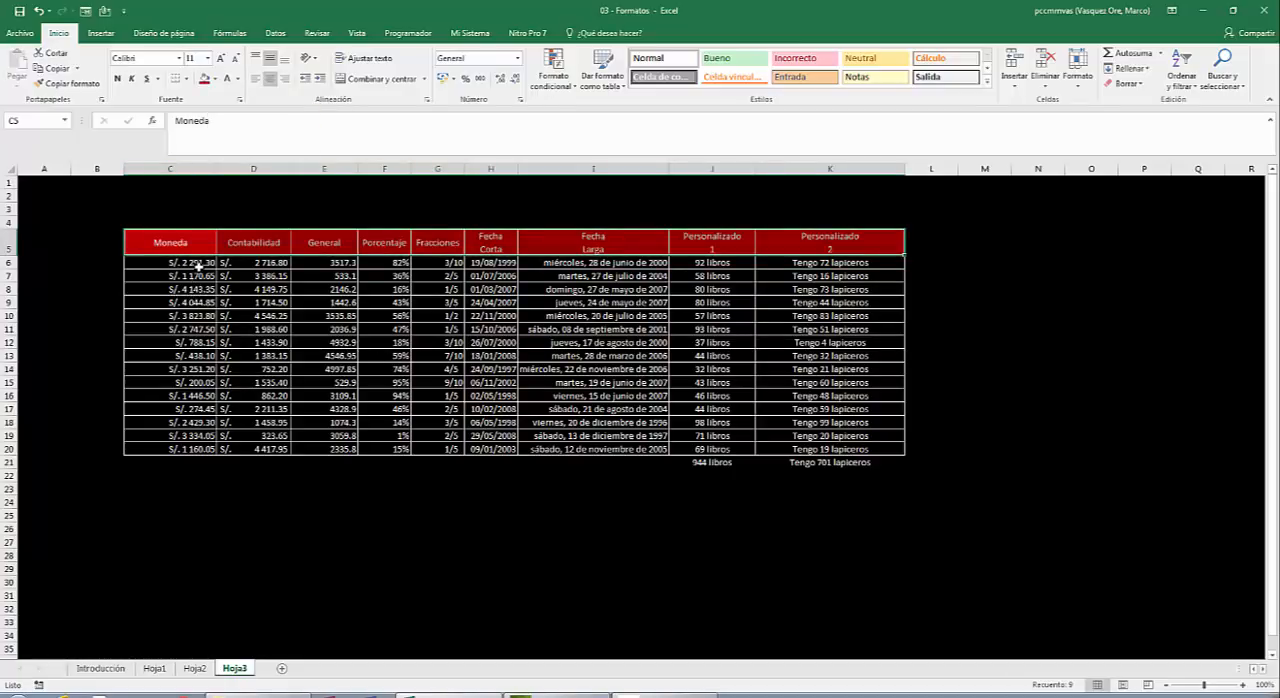
Center the Moneda values in C6:C20 horizontally and auto-fit the widths of columns C through K.
left_click_drag(172, 261, 149, 452)
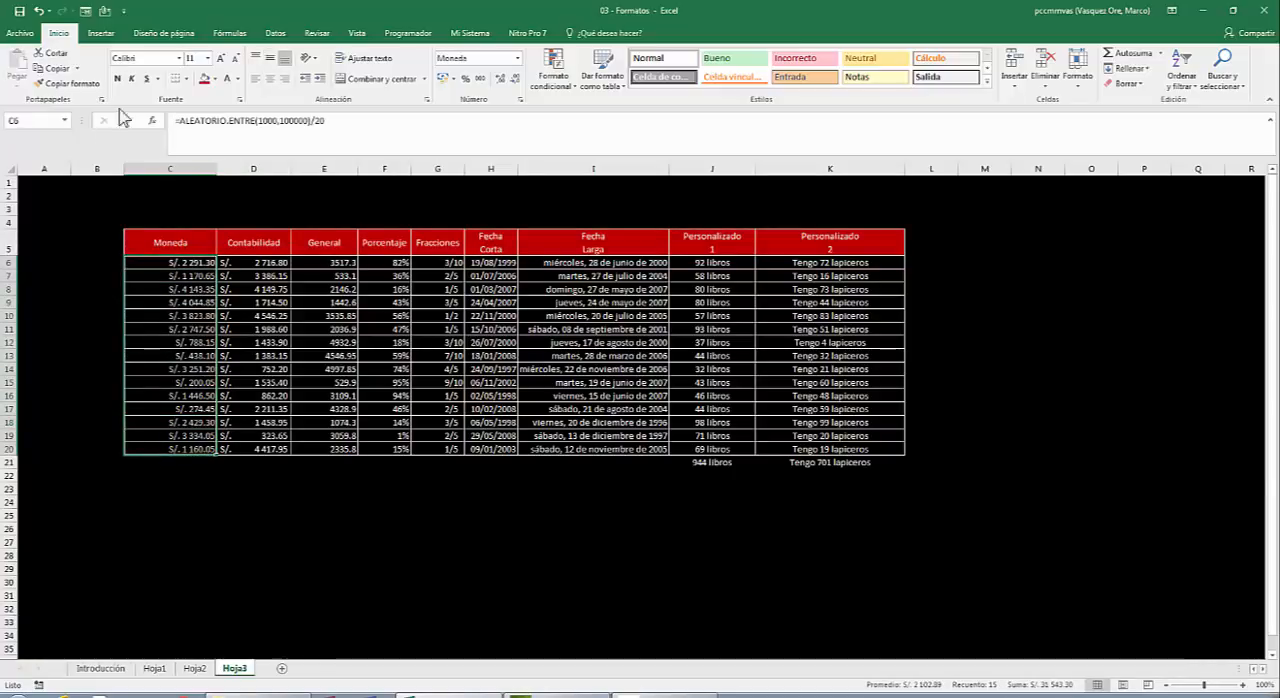
left_click(272, 82)
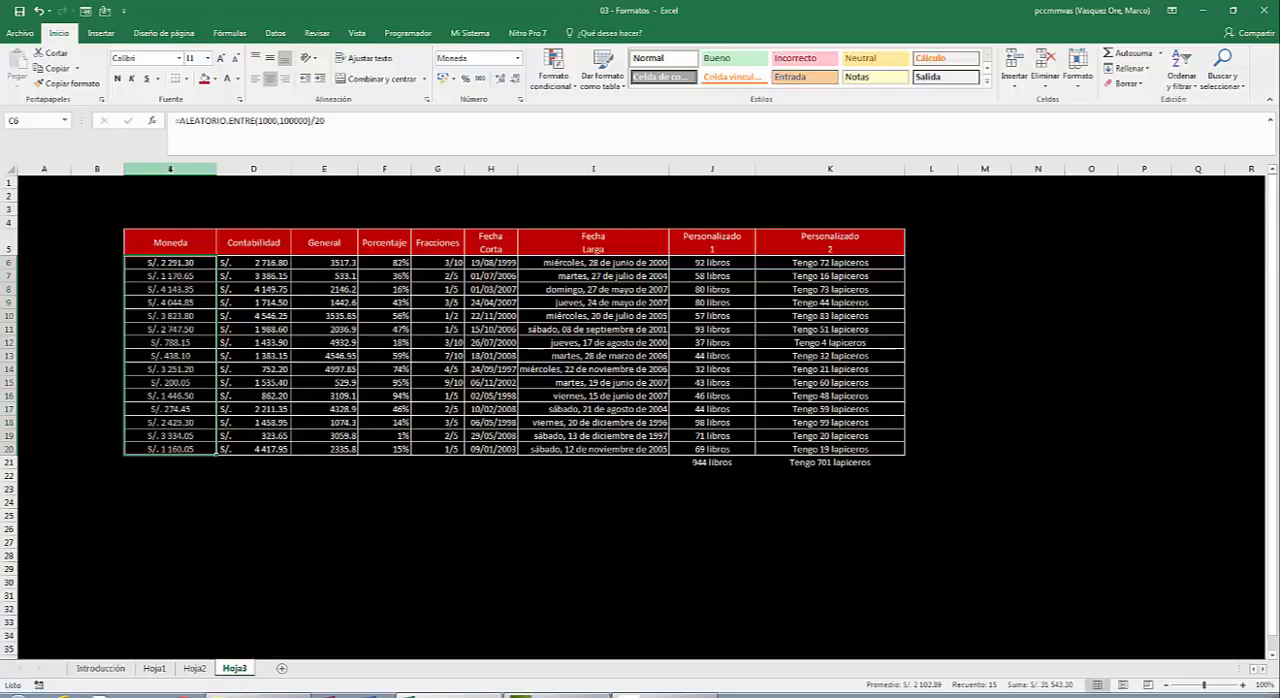
left_click_drag(170, 169, 302, 162)
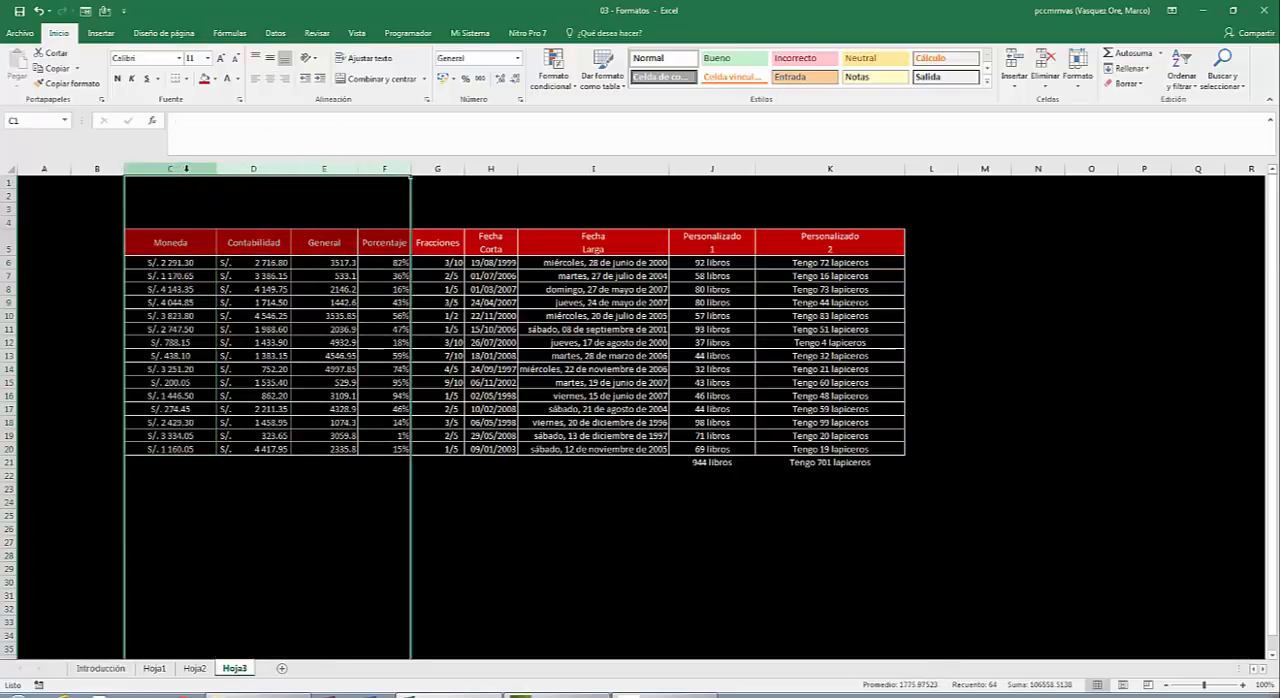
left_click(177, 169)
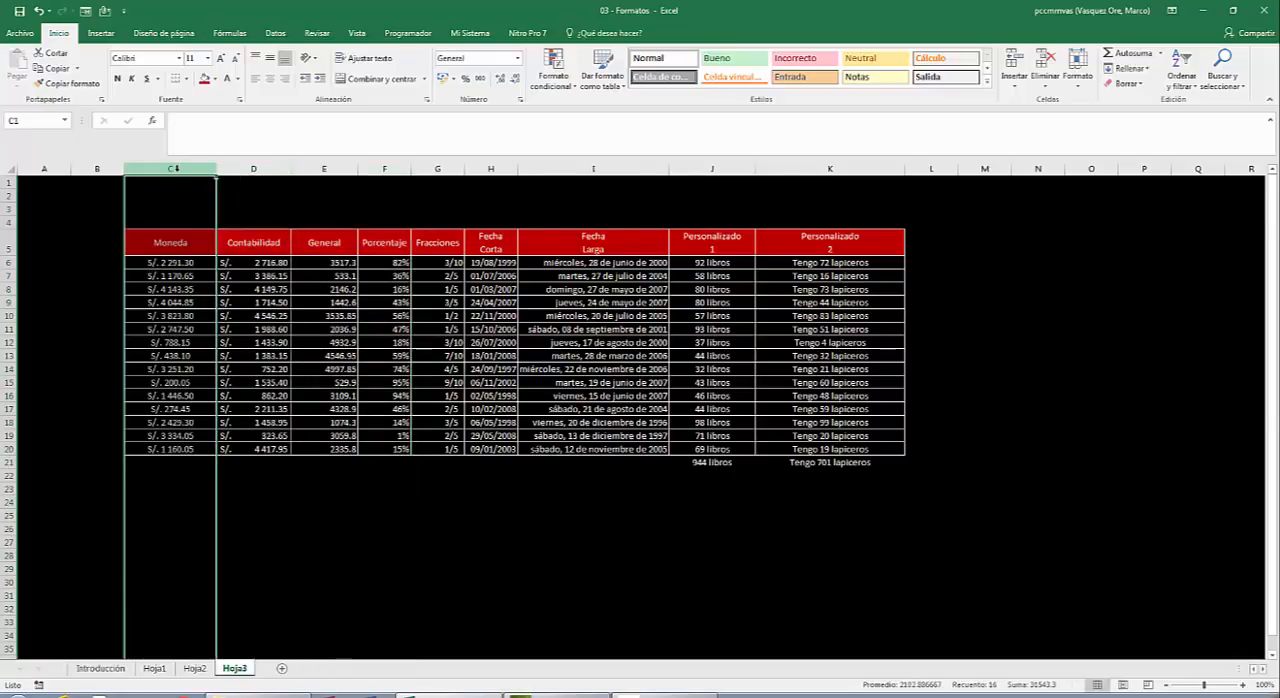
left_click_drag(176, 169, 857, 166)
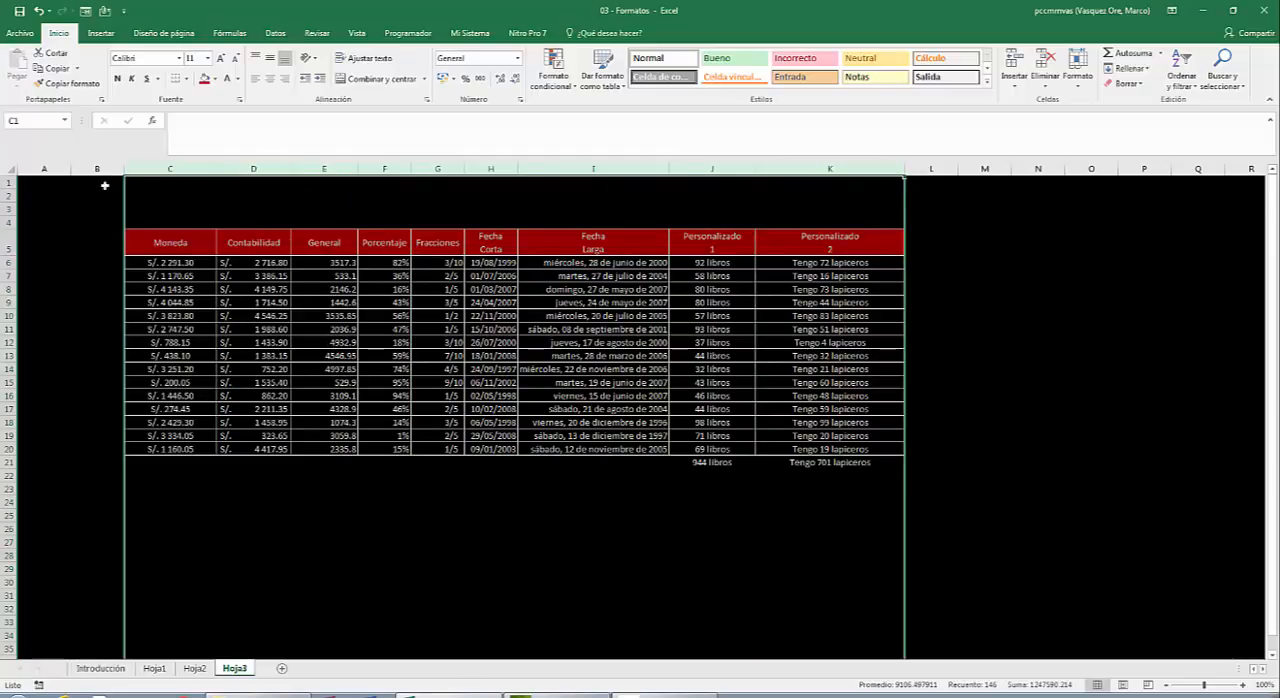
double_click(215, 168)
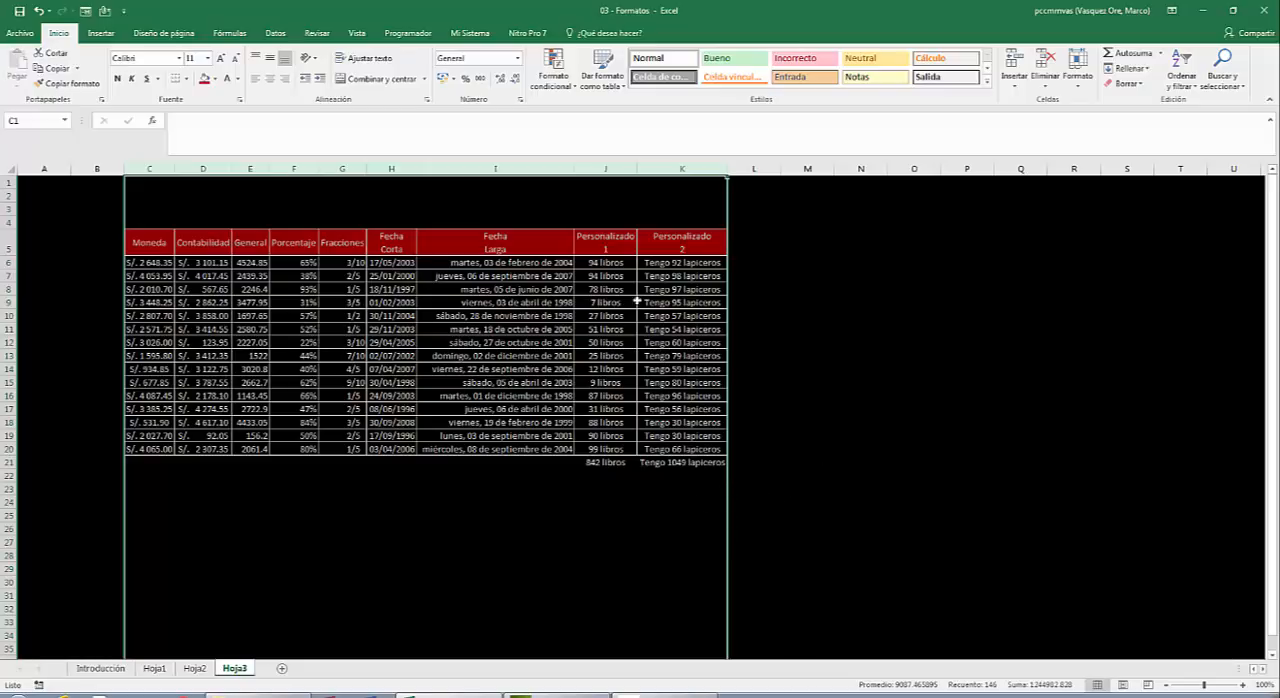
left_click(598, 516)
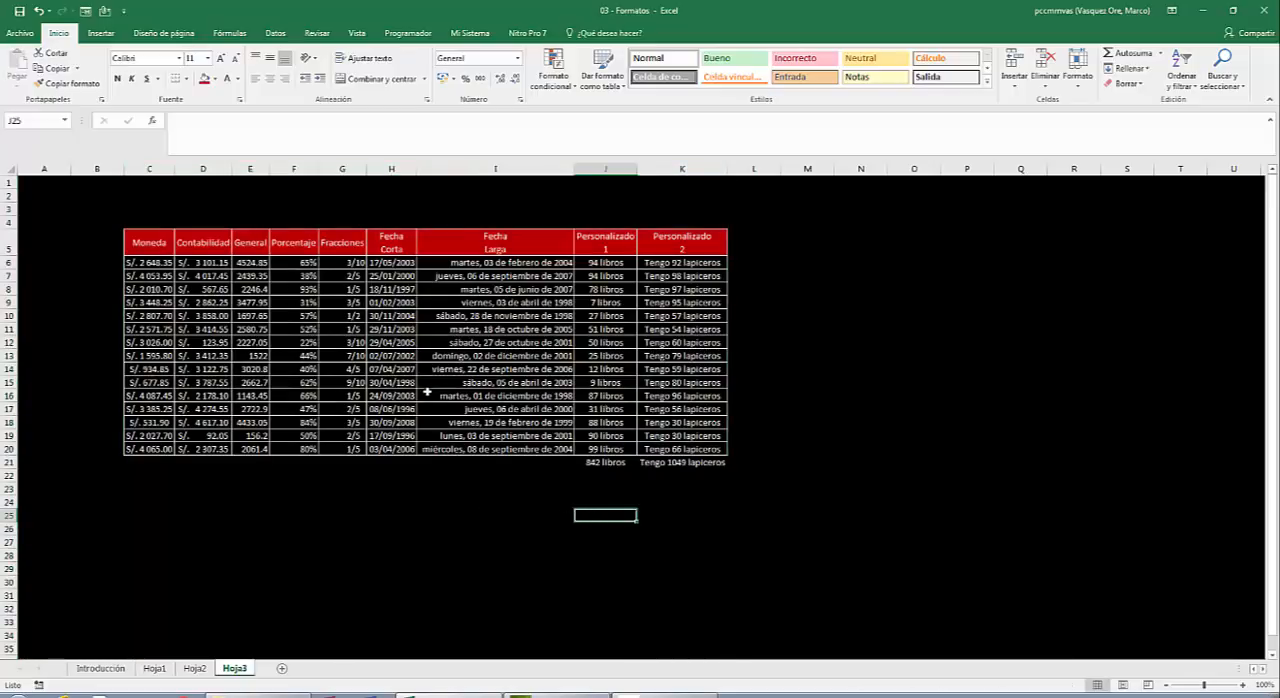